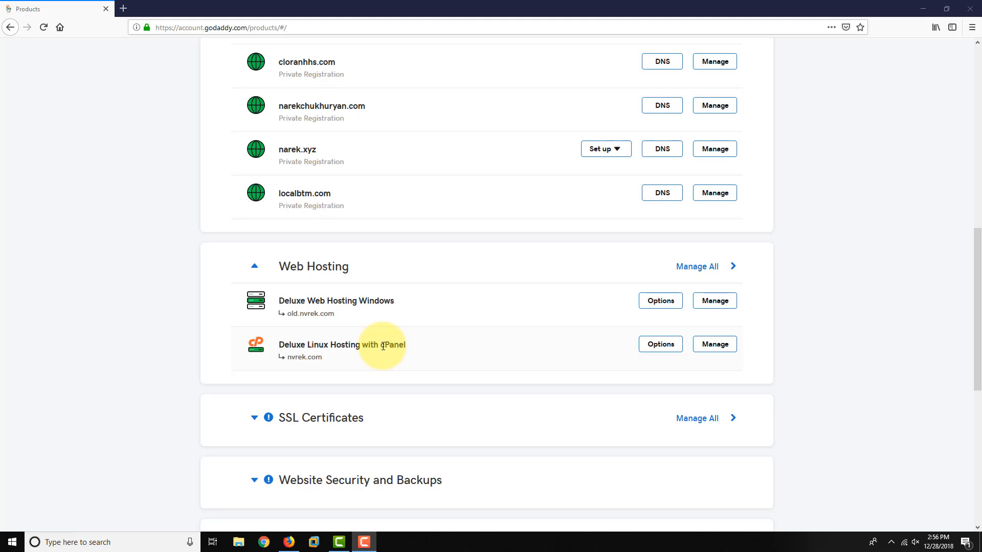
# - Review the registered domains, including topshelf.delivery, and the web hosting plans in the products list
pyautogui.scroll(7, 383, 346)
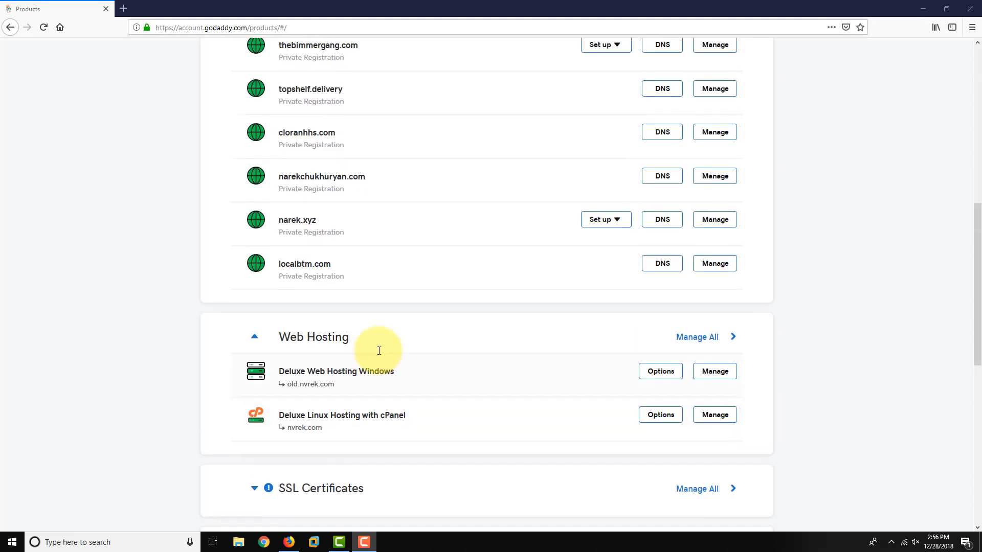
pyautogui.scroll(3, 379, 351)
pyautogui.scroll(-4, 379, 351)
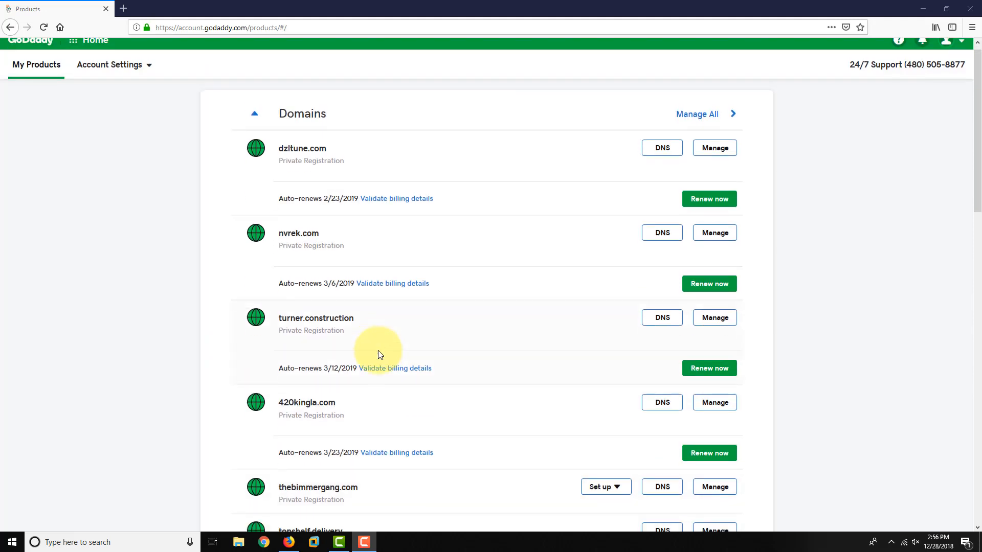
pyautogui.scroll(-2, 379, 353)
pyautogui.doubleClick(349, 227)
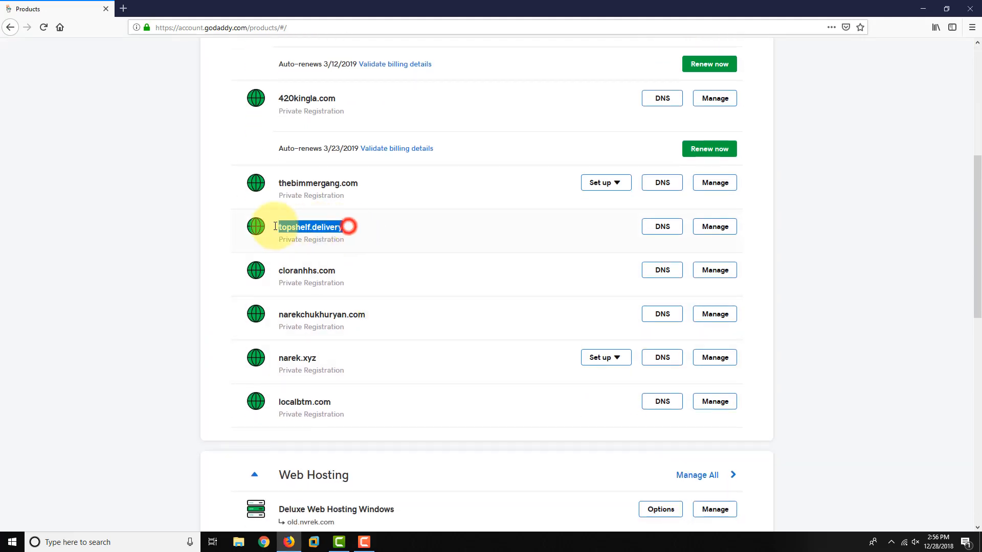
pyautogui.click(180, 235)
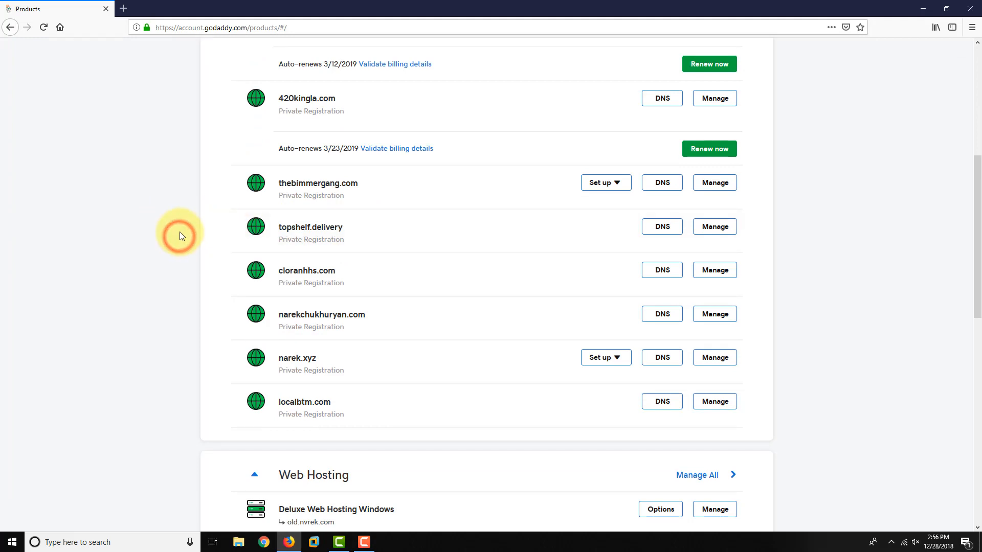
pyautogui.scroll(-1, 180, 232)
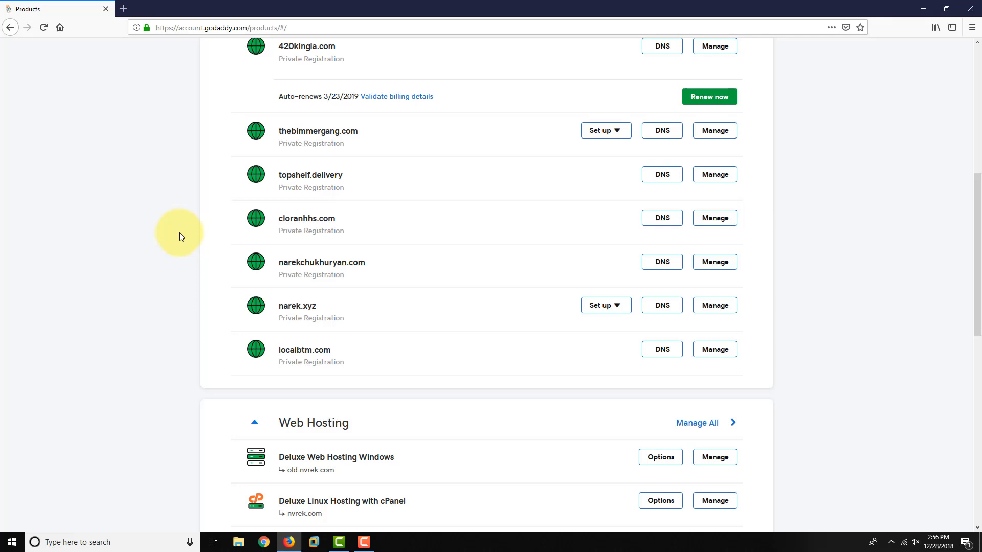
pyautogui.scroll(-2, 200, 195)
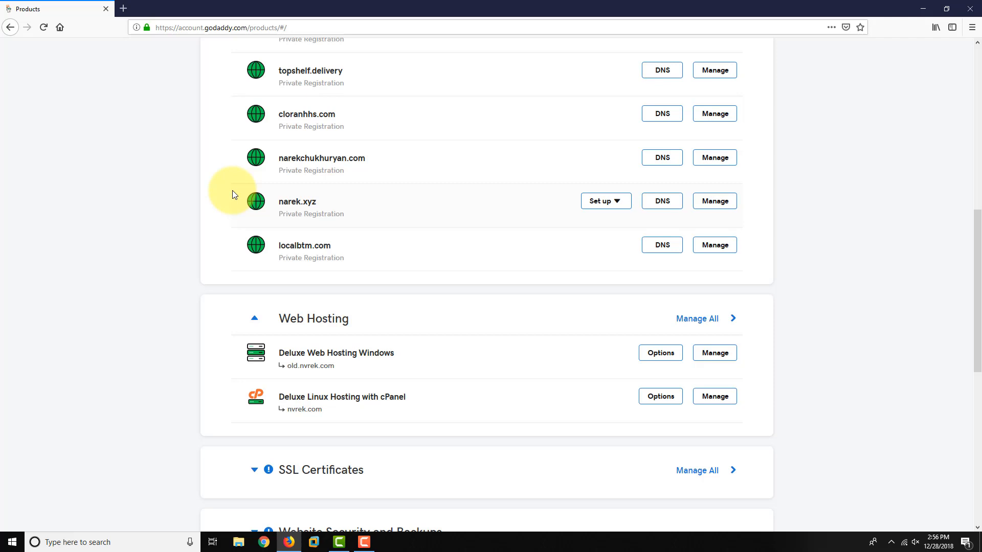
pyautogui.scroll(-1, 232, 194)
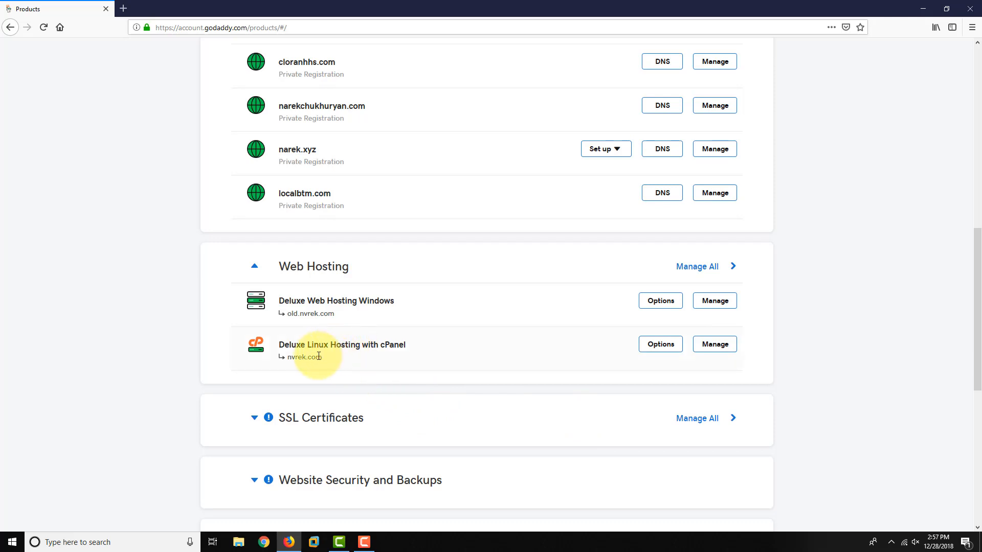
# - Check which primary domain is assigned to the Deluxe Linux Hosting with cPanel plan
pyautogui.moveTo(321, 357); pyautogui.dragTo(293, 361)
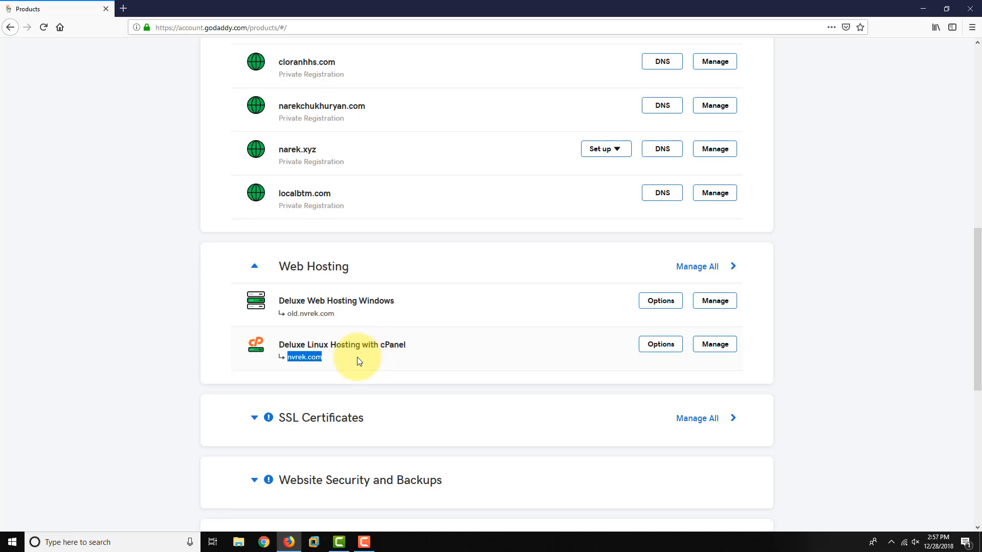
pyautogui.scroll(5, 279, 320)
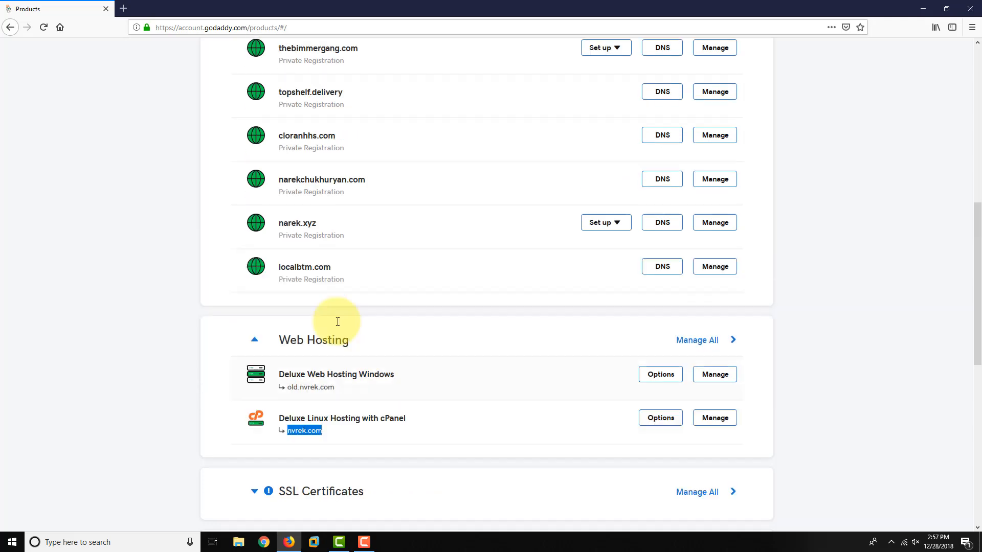
pyautogui.scroll(-4, 286, 225)
pyautogui.scroll(-1, 309, 230)
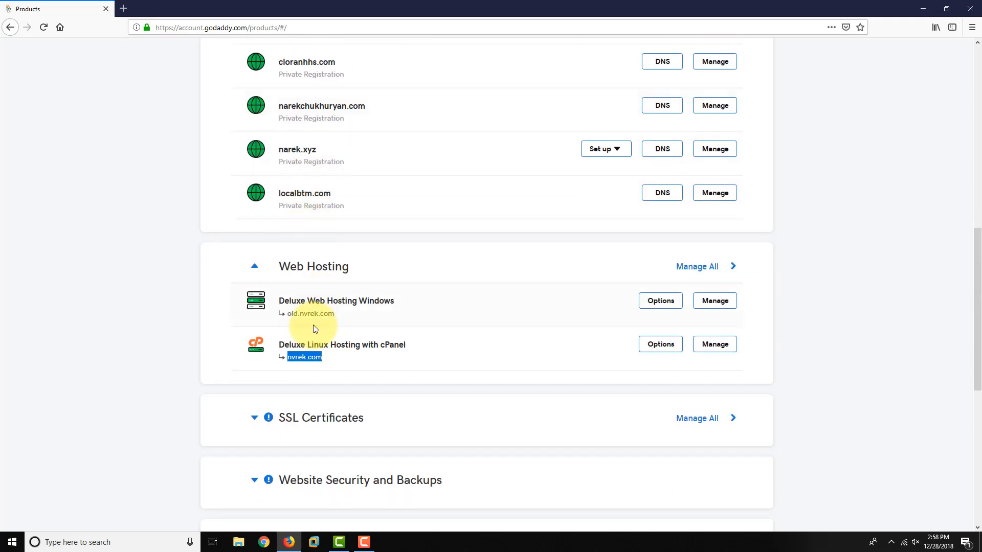
pyautogui.click(385, 346)
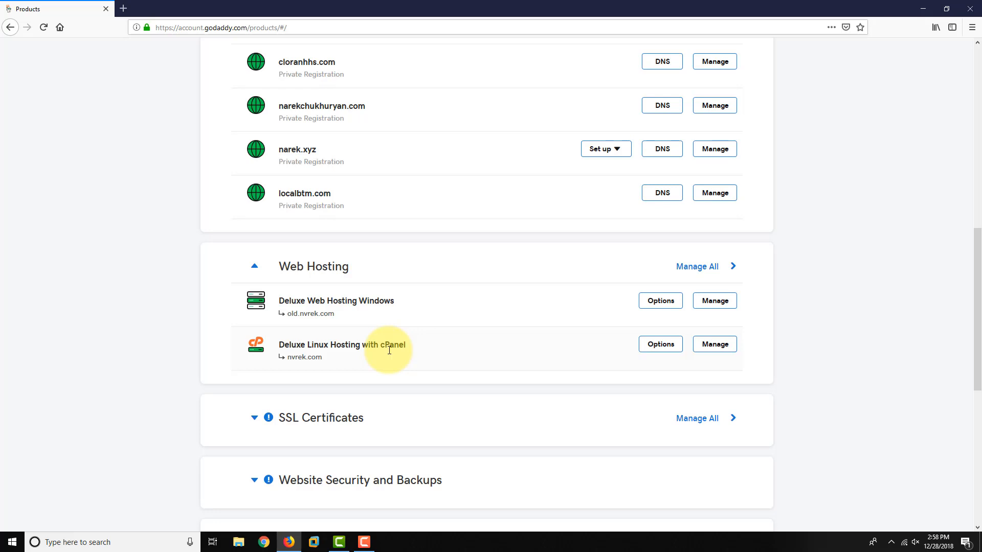
# - Compare the topshelf.delivery domain with the primary domain of the Deluxe Linux Hosting with cPanel plan
pyautogui.scroll(3, 389, 349)
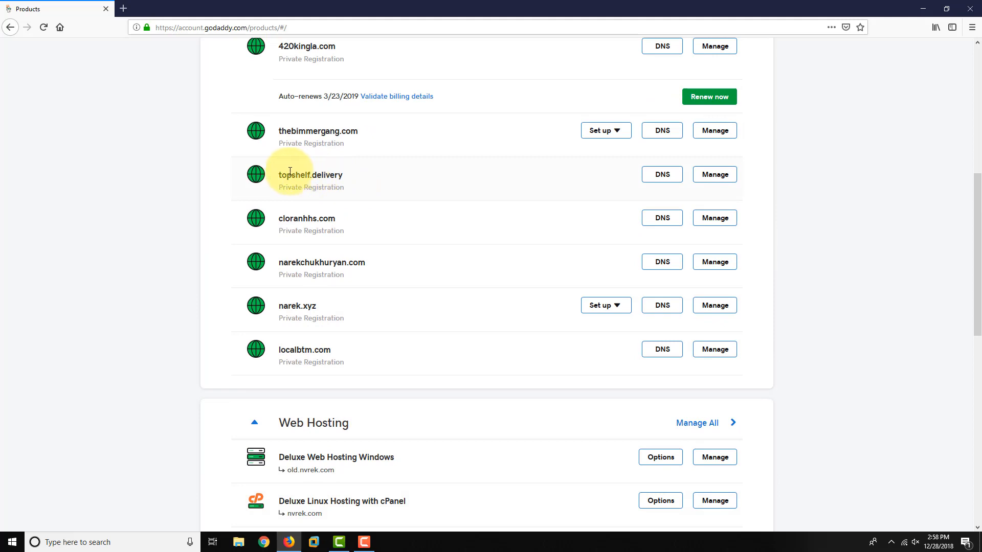
pyautogui.moveTo(279, 173); pyautogui.dragTo(348, 174)
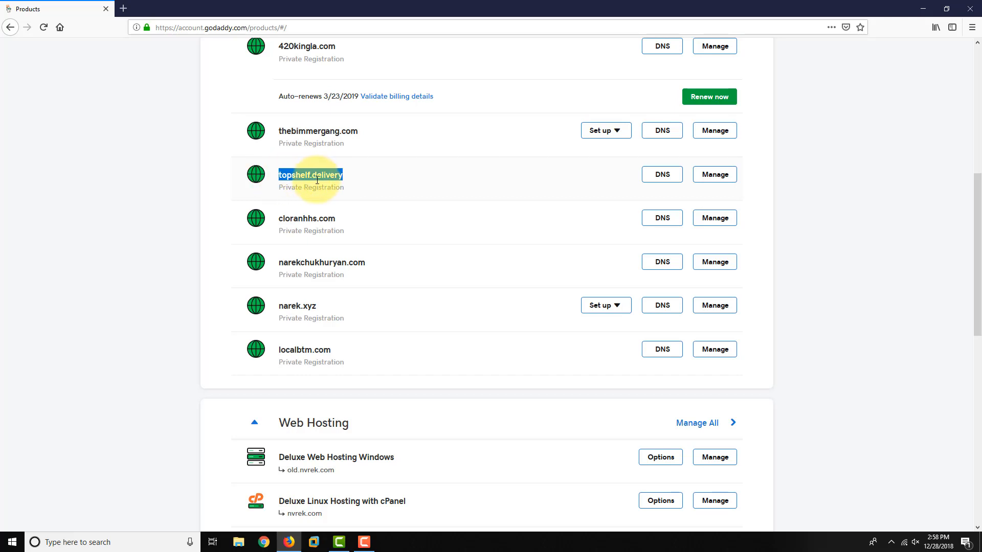
pyautogui.scroll(-2, 368, 228)
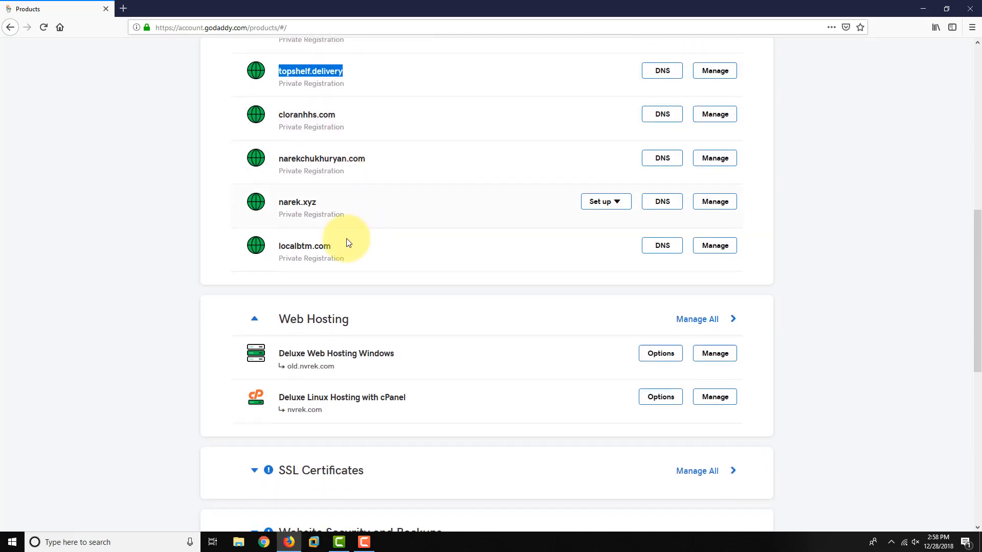
pyautogui.click(179, 327)
pyautogui.scroll(-1, 176, 327)
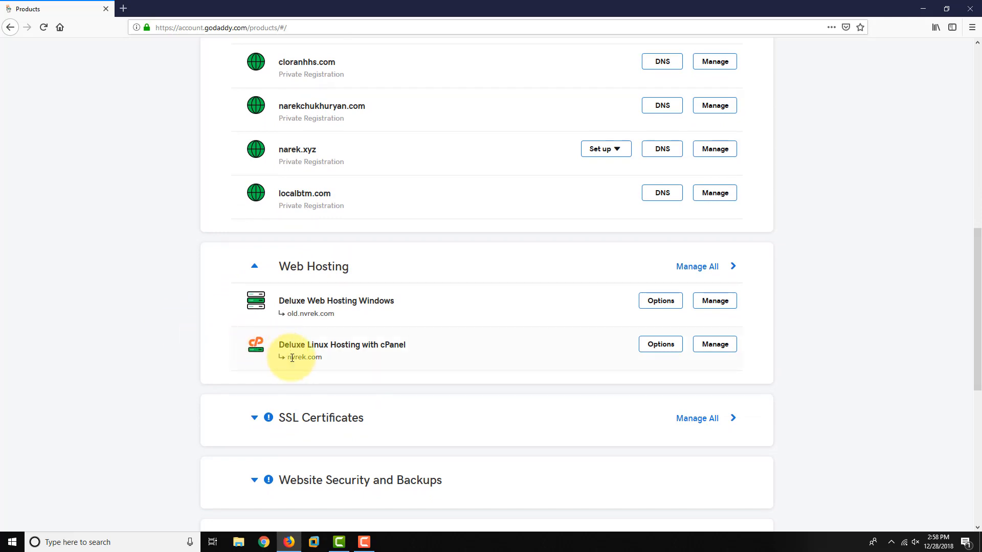
pyautogui.moveTo(332, 359); pyautogui.dragTo(289, 357)
pyautogui.click(186, 344)
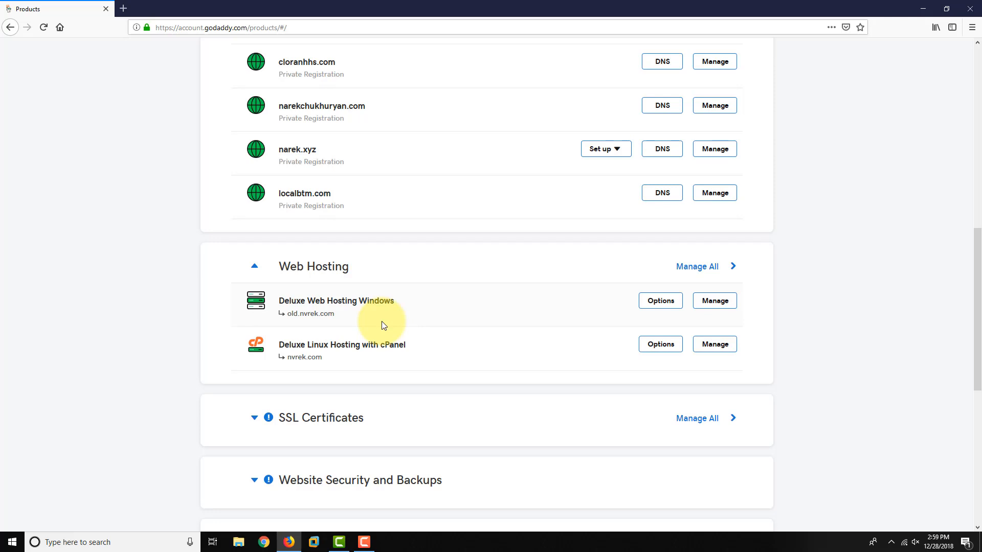
# - Open the Deluxe Web Hosting Windows plan for management, check its primary domain, and display its hosted domains
pyautogui.click(715, 301)
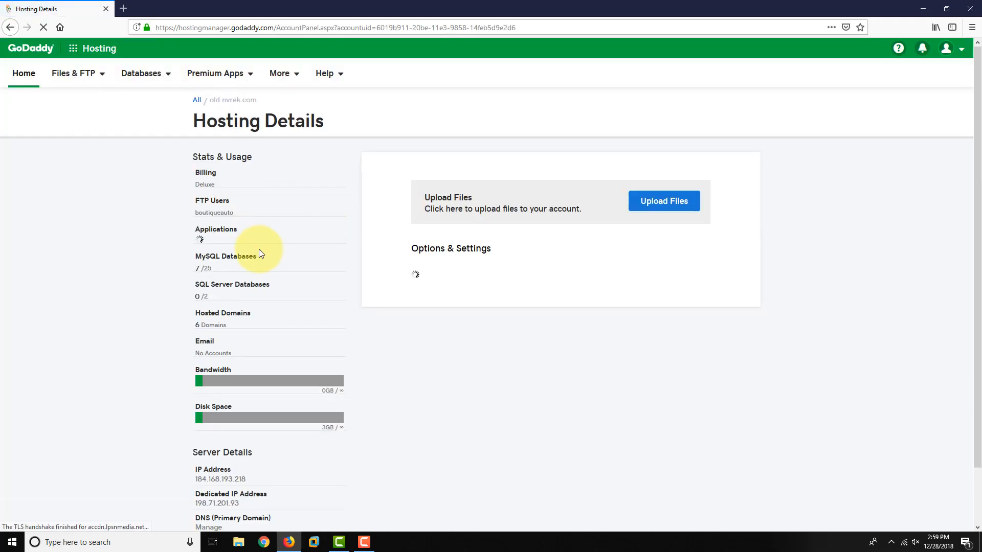
pyautogui.scroll(-2, 260, 252)
pyautogui.scroll(2, 258, 249)
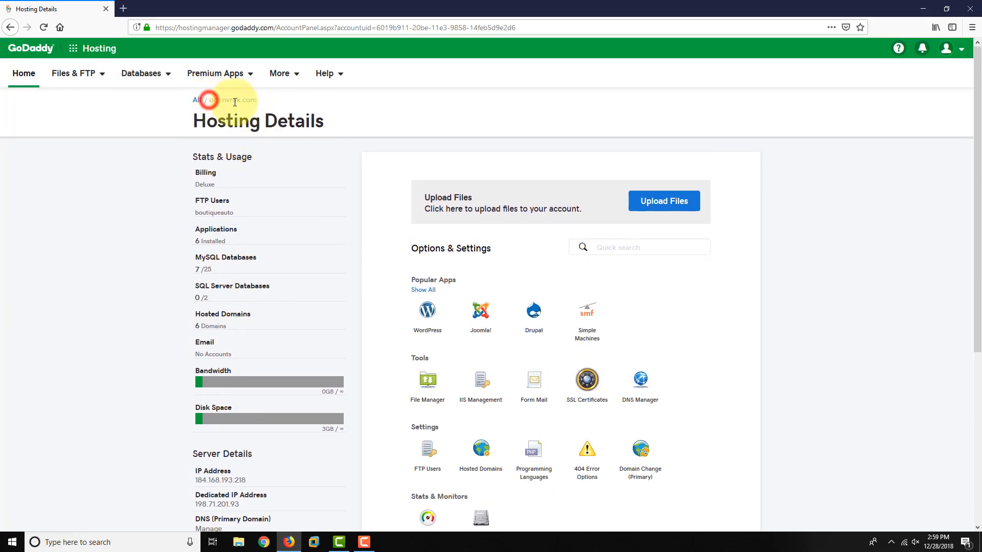
pyautogui.moveTo(263, 100); pyautogui.dragTo(224, 103)
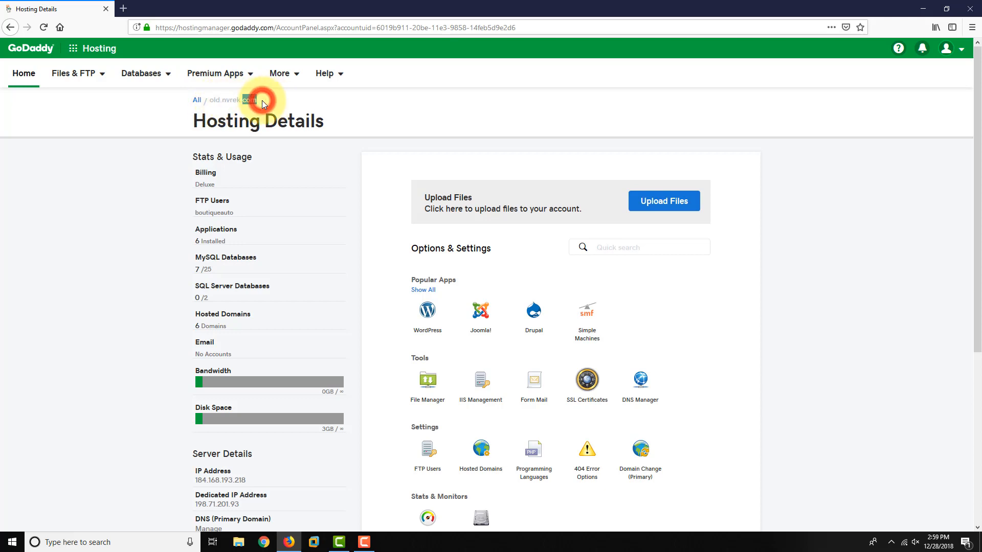
pyautogui.moveTo(262, 101)
pyautogui.mouseDown()
pyautogui.moveTo(212, 100)
pyautogui.moveTo(251, 101)
pyautogui.mouseUp()
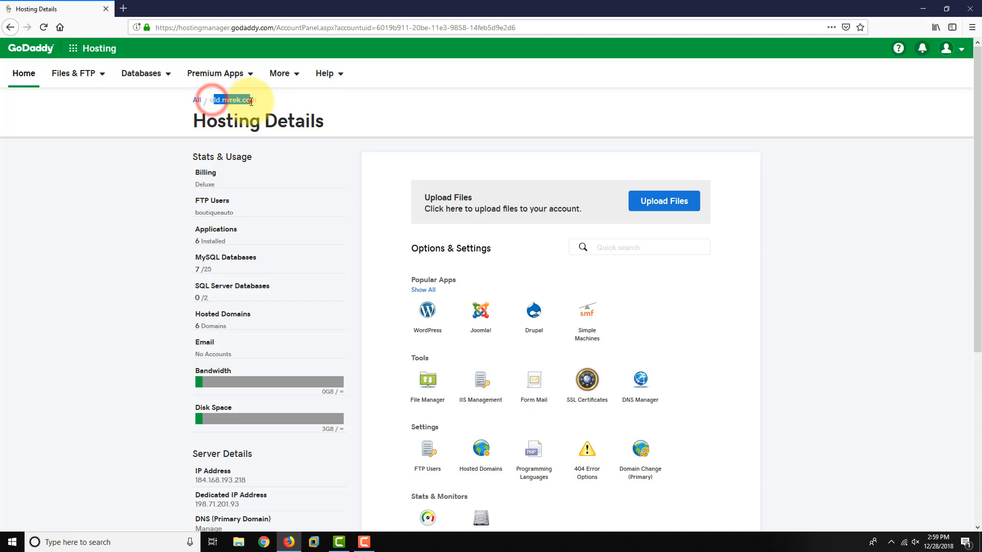
pyautogui.click(250, 101)
pyautogui.scroll(-1, 165, 225)
pyautogui.scroll(1, 165, 229)
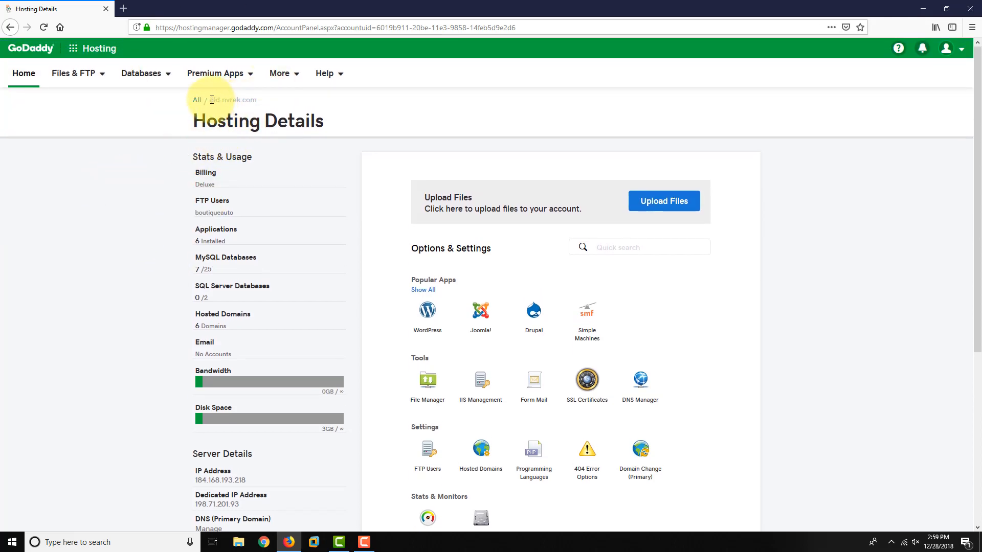
pyautogui.moveTo(211, 100); pyautogui.dragTo(256, 99)
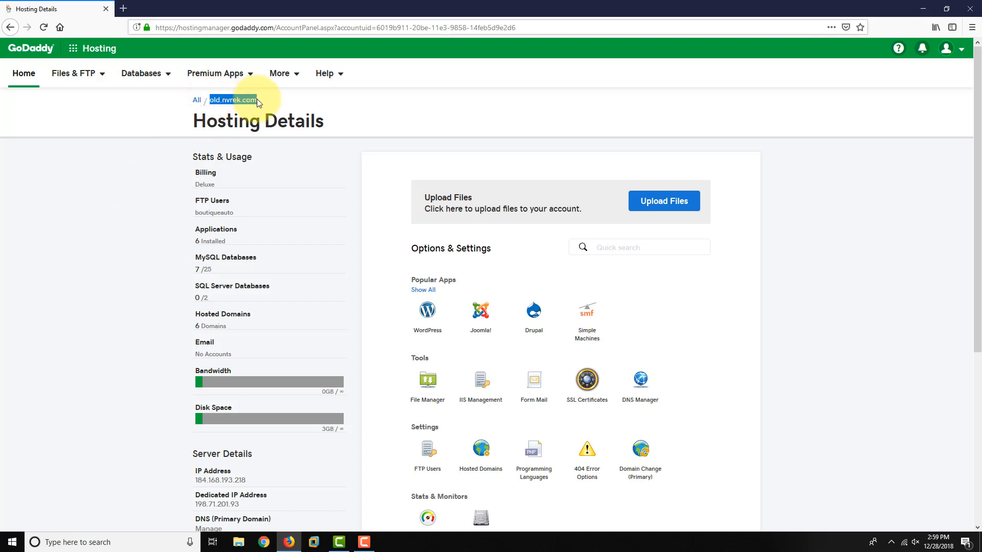
pyautogui.click(158, 203)
pyautogui.click(210, 327)
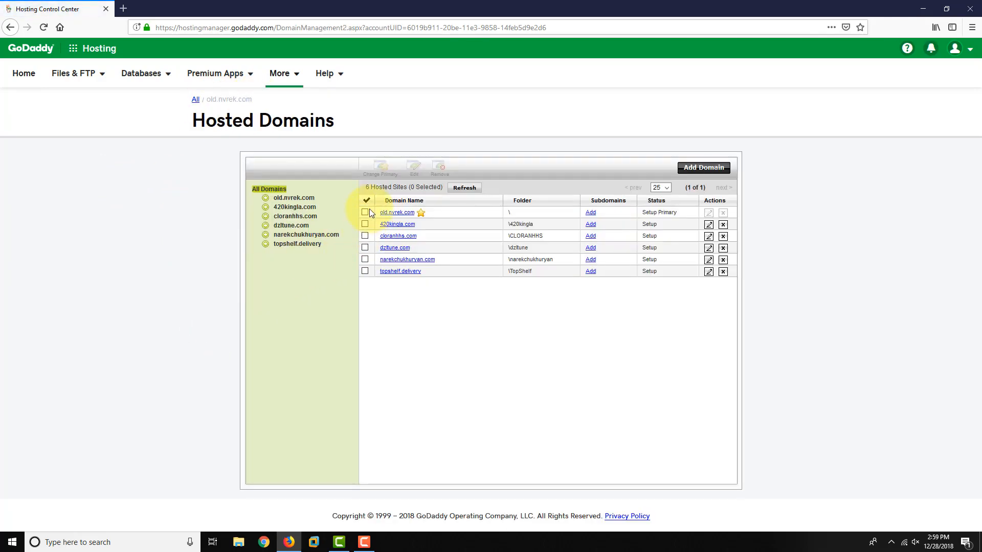
# - Start changing the primary domain old.nvrek.com, entering dev.domain.com as the replacement
pyautogui.click(365, 212)
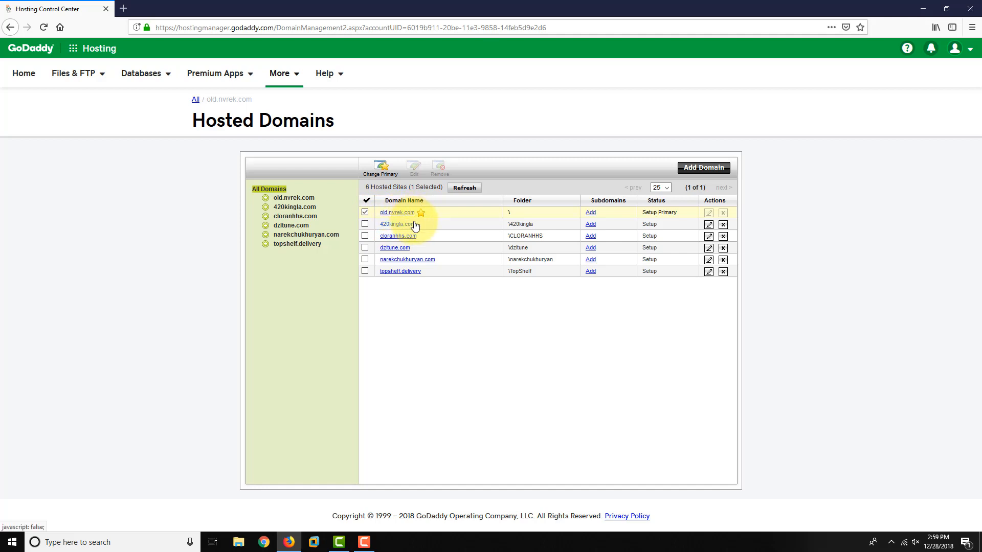
pyautogui.click(384, 170)
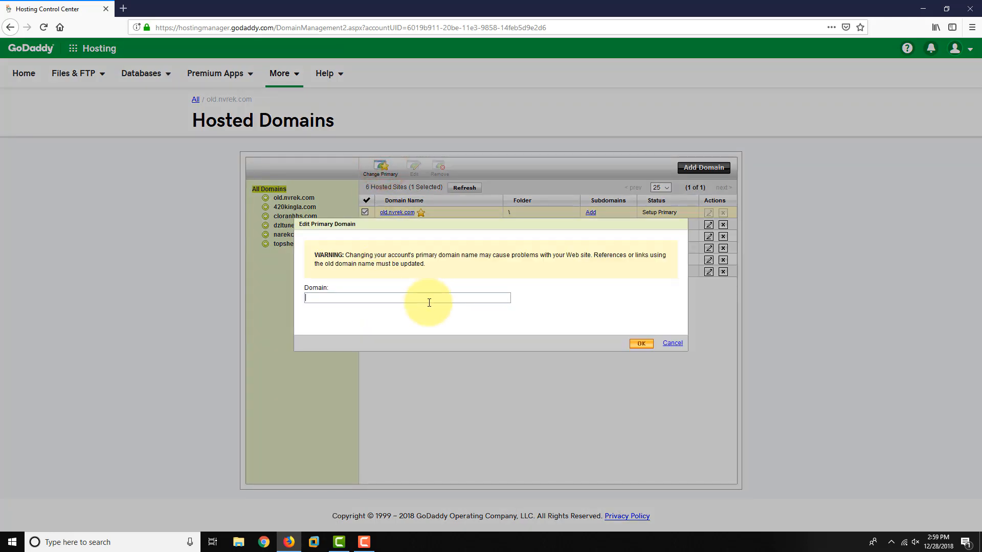
pyautogui.write('domain.com')
pyautogui.click(309, 297)
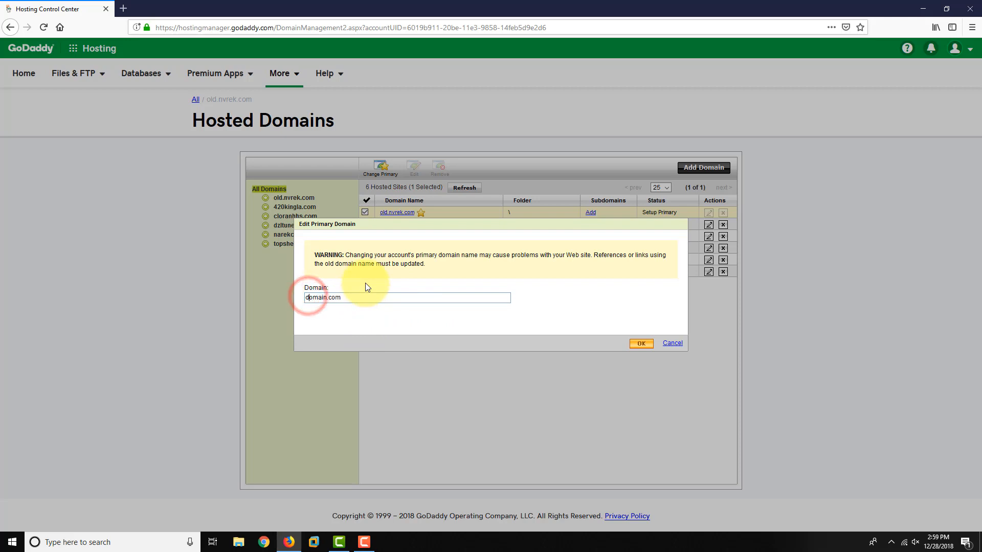
pyautogui.write('dev.')
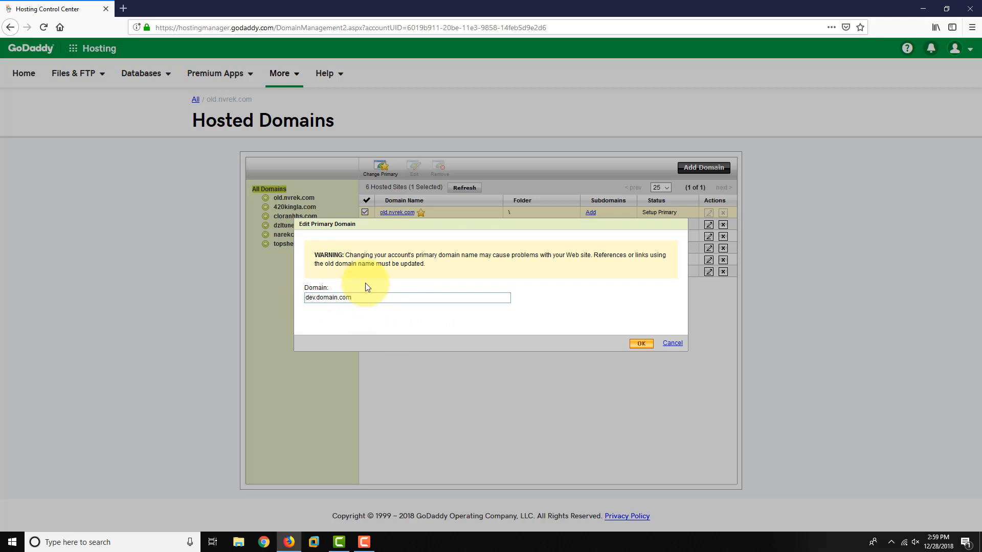
# - Try old and itreallydoesntmatter as subdomain prefixes of domain.com, and cancel the primary domain change
pyautogui.doubleClick(309, 298)
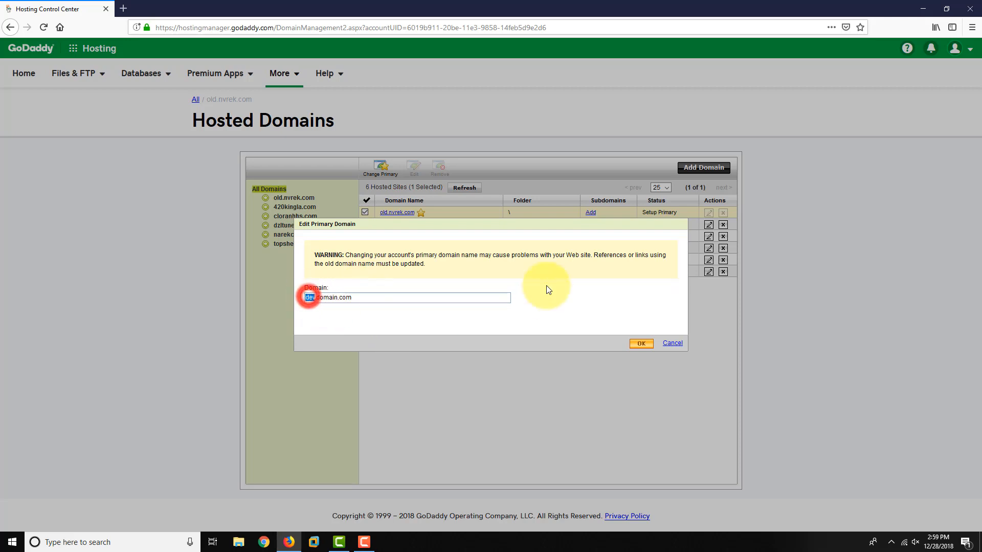
pyautogui.write('old')
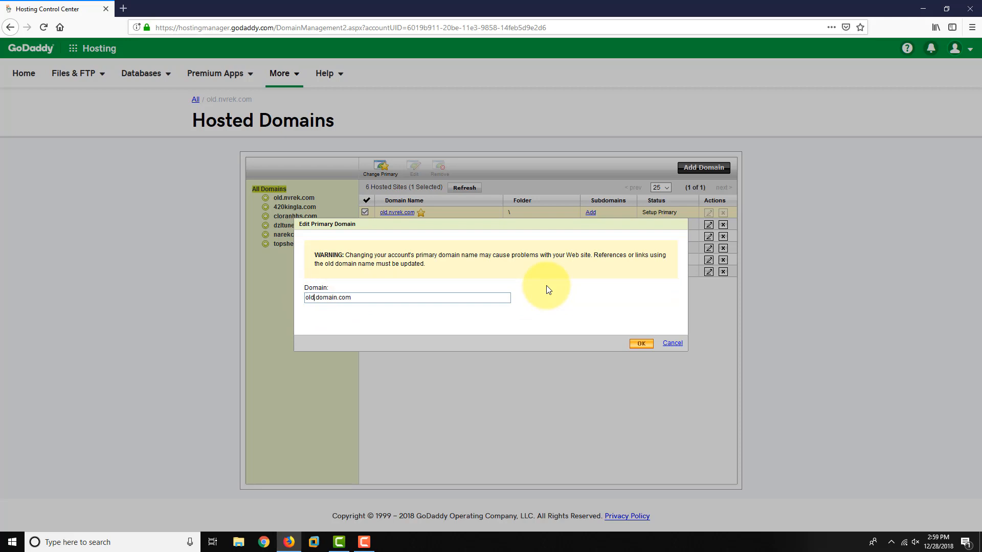
pyautogui.press('Delete')
pyautogui.press('BackSpace')
pyautogui.press('BackSpace')
pyautogui.press('BackSpace')
pyautogui.write('itreallydoesntmatter.')
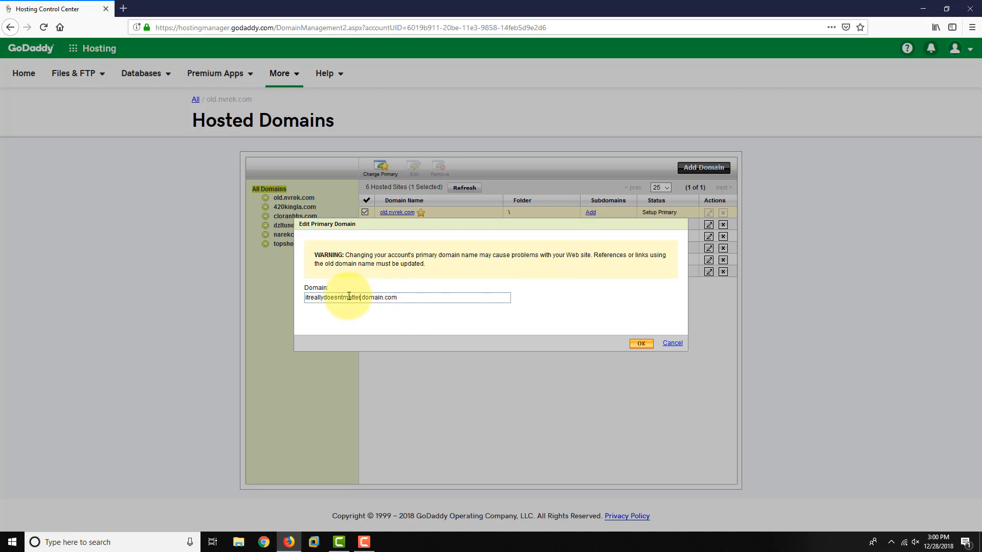
pyautogui.moveTo(361, 299); pyautogui.dragTo(424, 296)
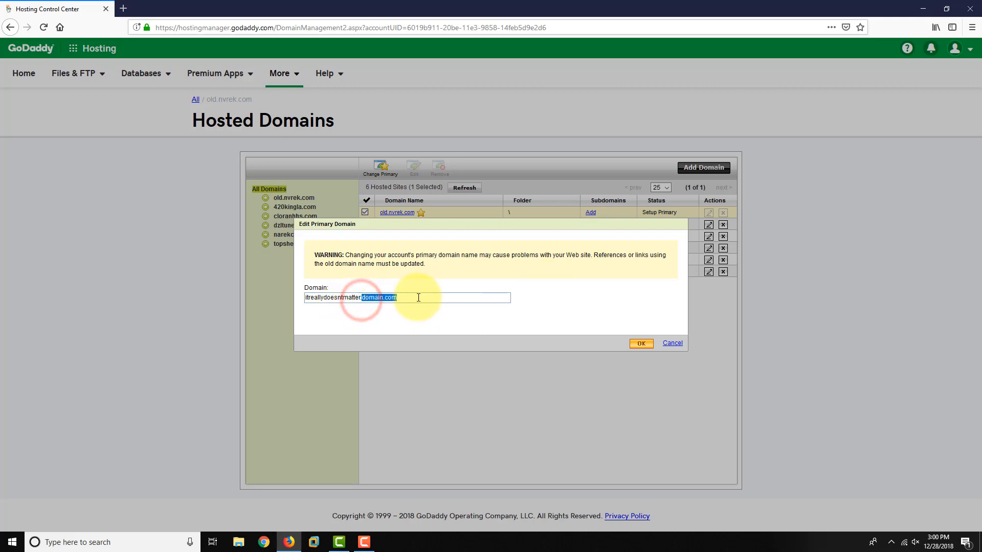
pyautogui.click(673, 343)
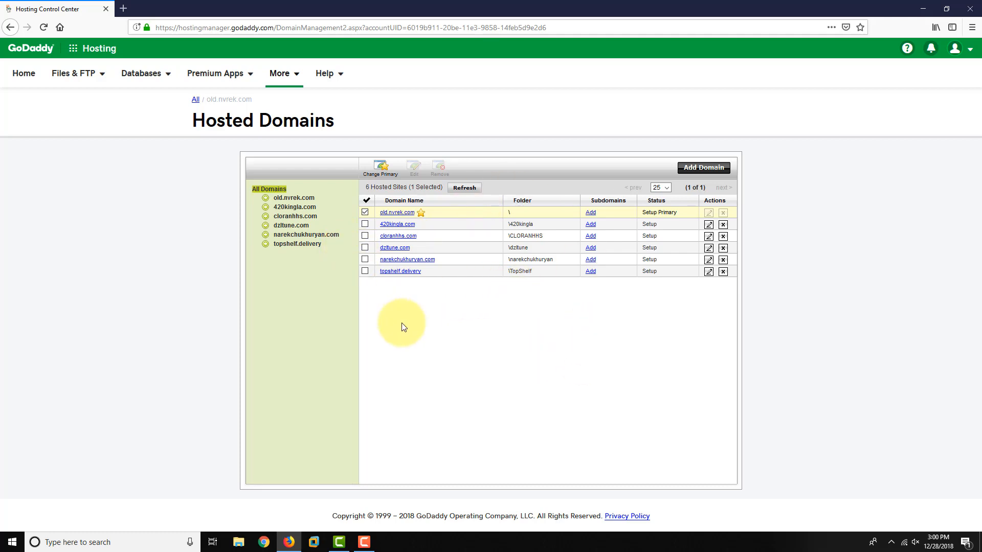
# - Deselect old.nvrek.com and select topshelf.delivery in the hosted domains list
pyautogui.click(130, 299)
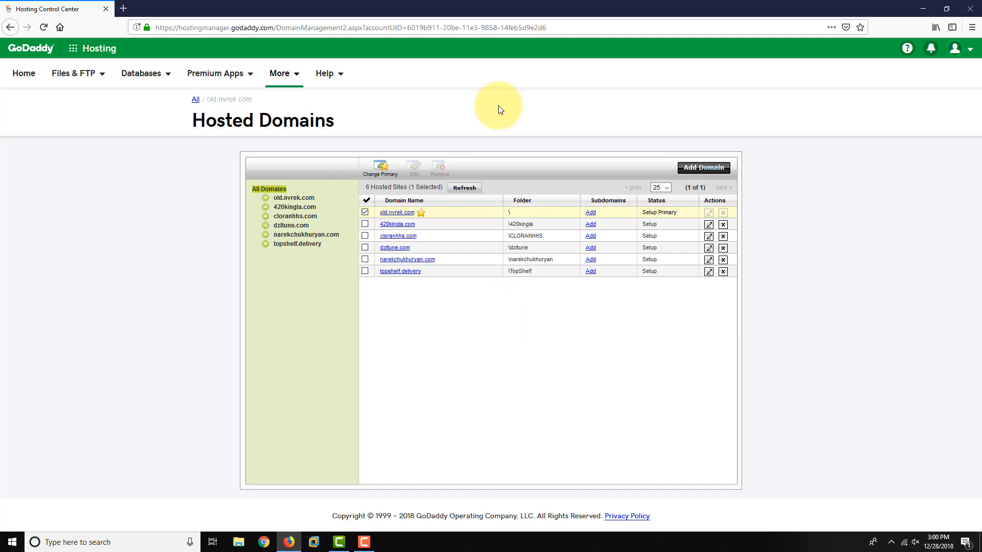
pyautogui.click(364, 213)
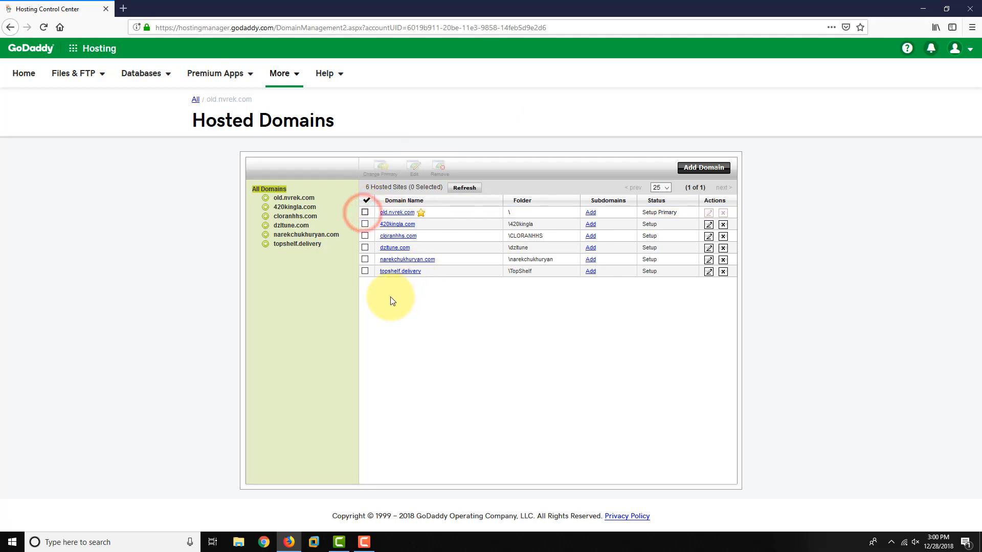
pyautogui.click(365, 271)
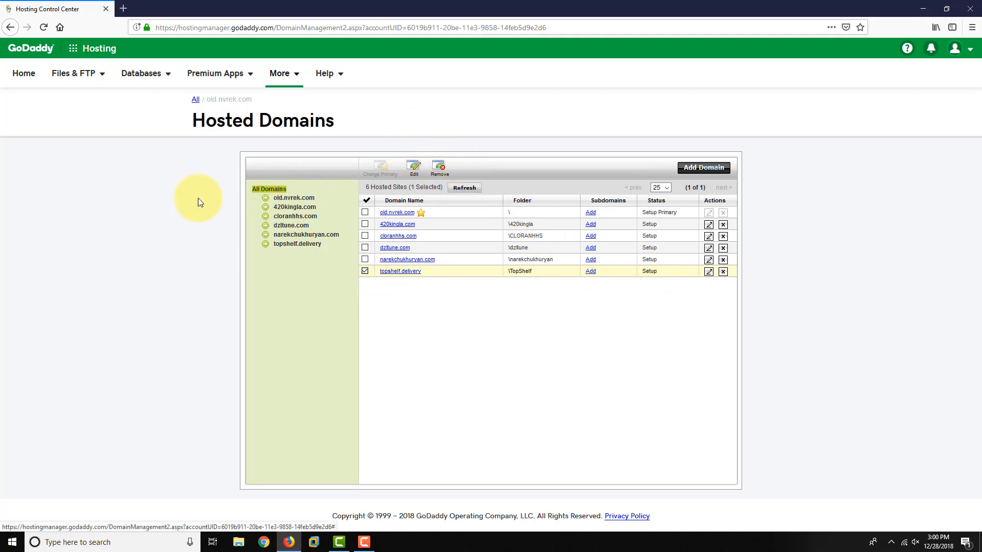
# - Remove topshelf.delivery from the hosted domains, check its removal status, and leave it deselected in the list
pyautogui.click(440, 171)
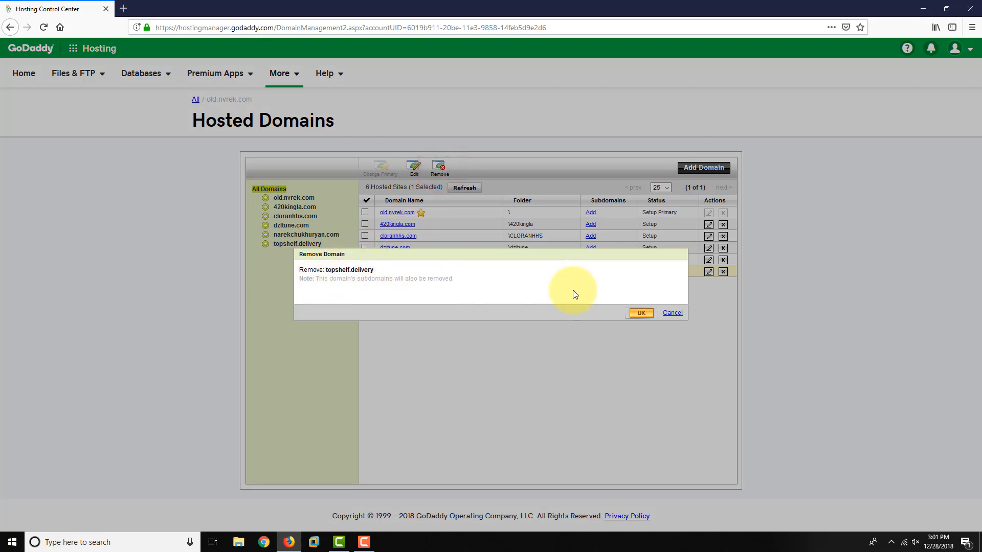
pyautogui.click(646, 316)
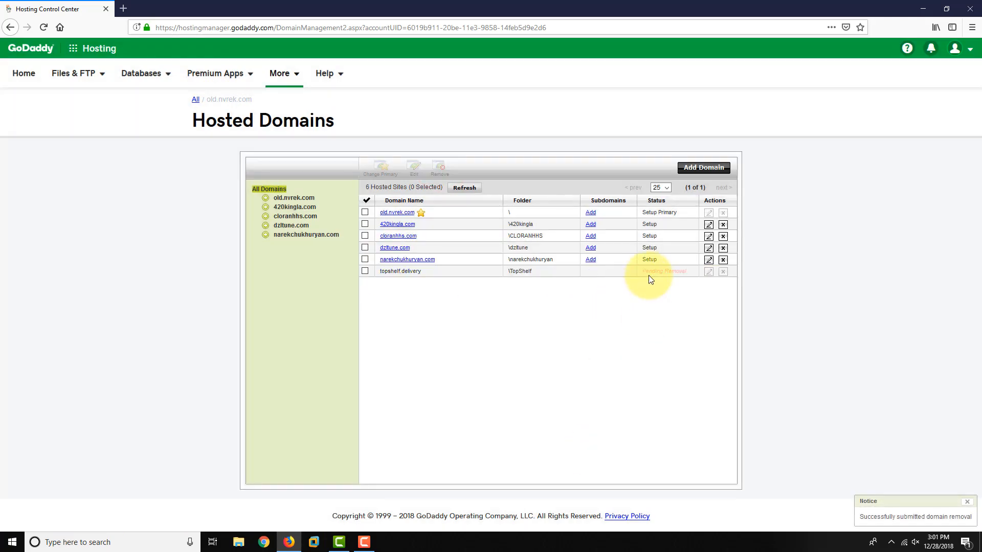
pyautogui.click(642, 272)
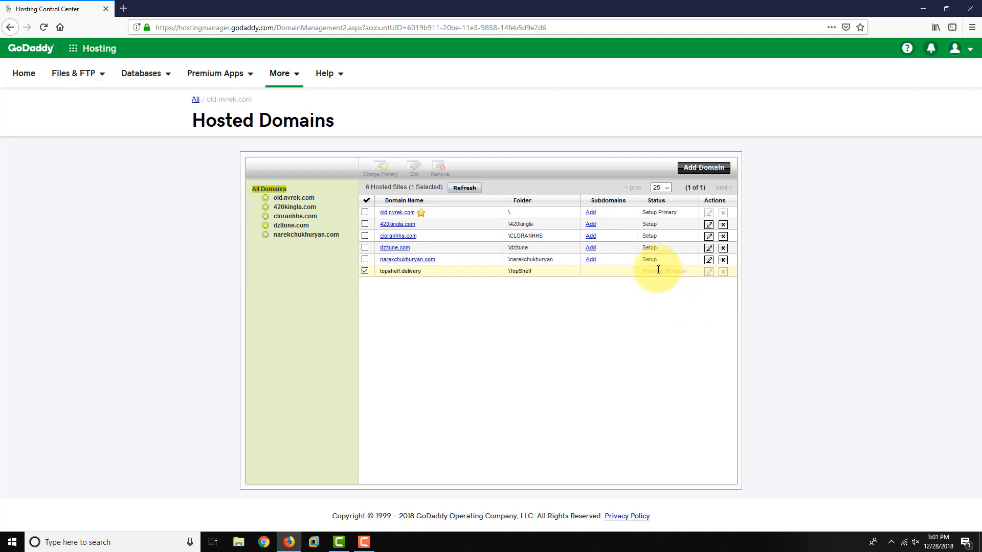
pyautogui.moveTo(639, 271); pyautogui.dragTo(684, 273)
pyautogui.click(648, 271)
pyautogui.click(764, 276)
pyautogui.click(367, 271)
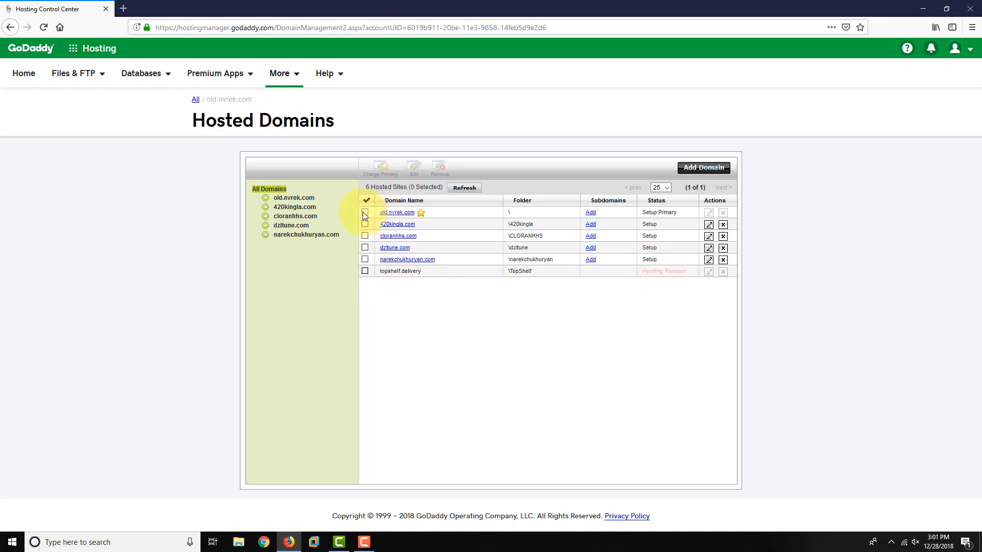
# - Select old.nvrek.com in the hosted domains list and recheck the status of topshelf.delivery
pyautogui.click(365, 212)
pyautogui.click(376, 171)
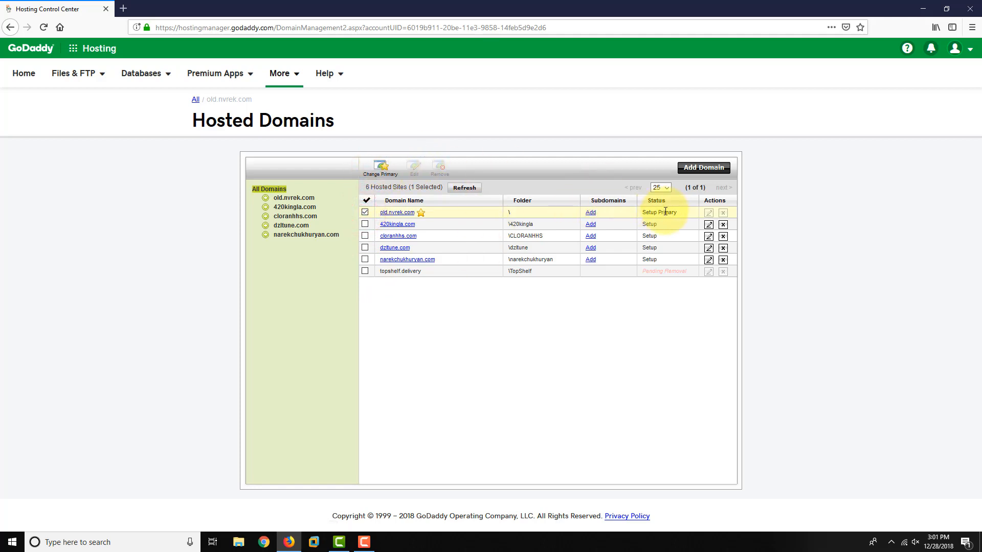
pyautogui.moveTo(642, 272); pyautogui.dragTo(689, 273)
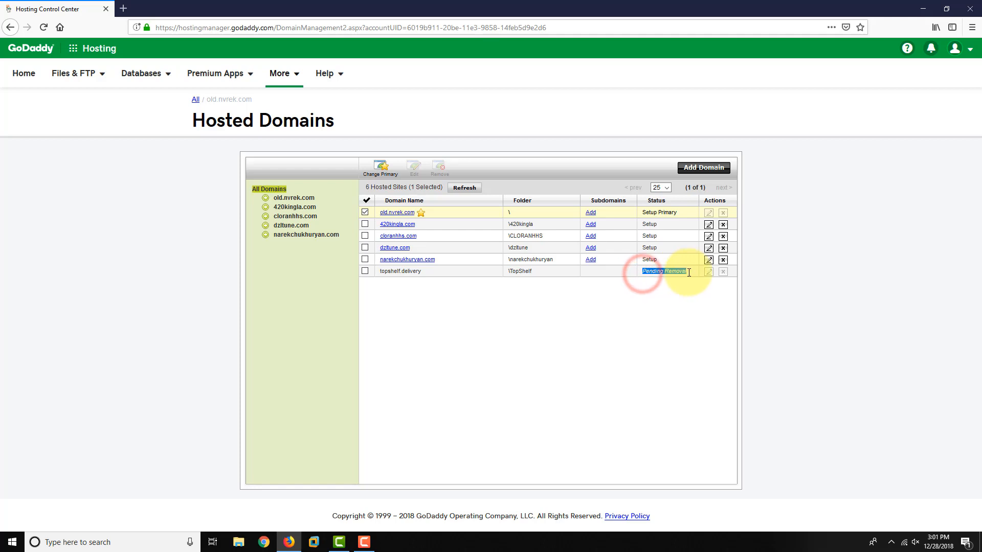
pyautogui.click(818, 264)
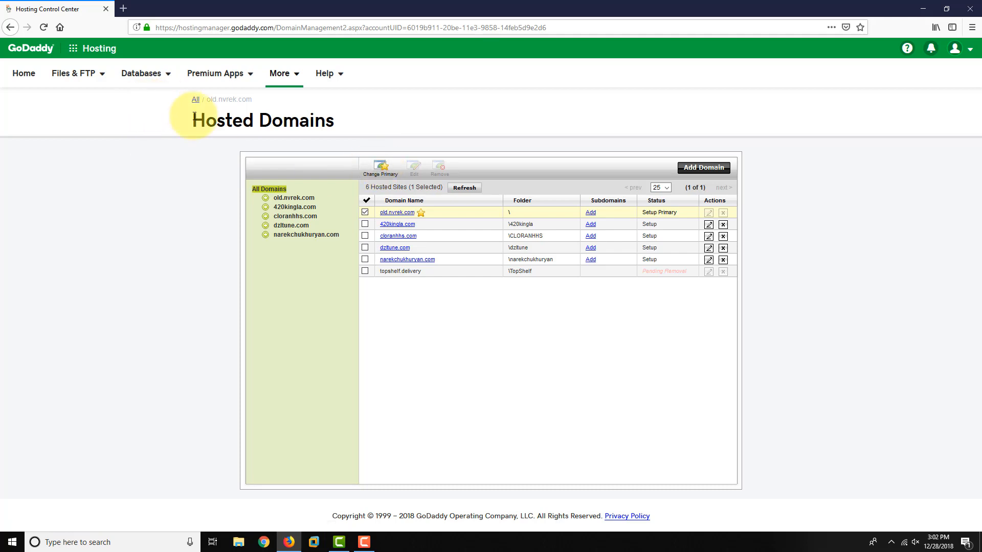
# - Reload the hosting plan's home page, then go to the account's product list and expand the Web Hosting plans
pyautogui.click(26, 74)
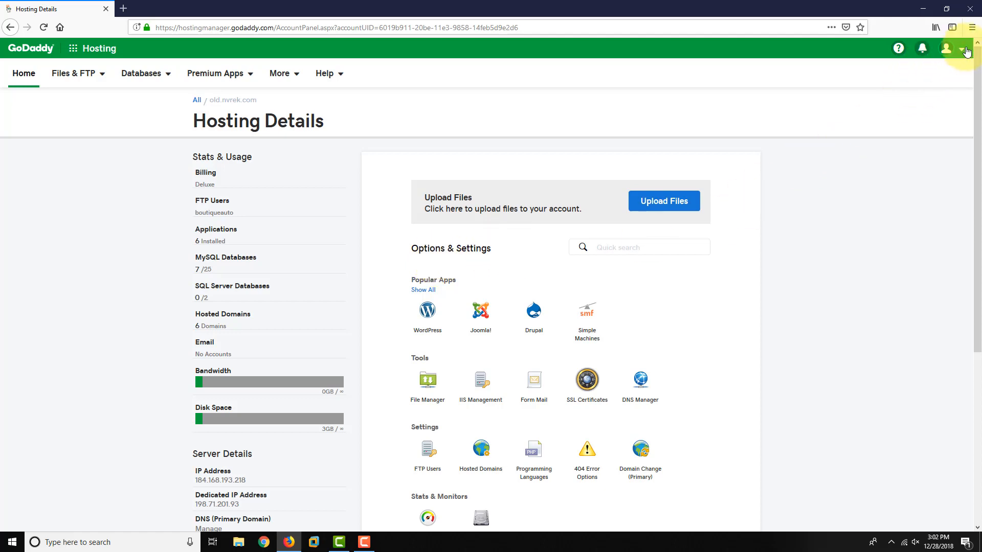
pyautogui.click(23, 75)
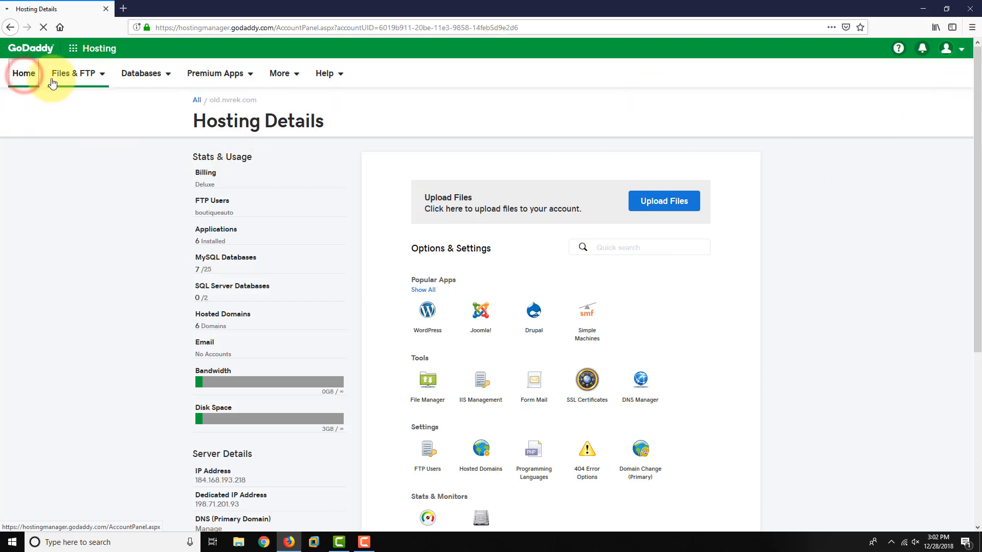
pyautogui.click(956, 50)
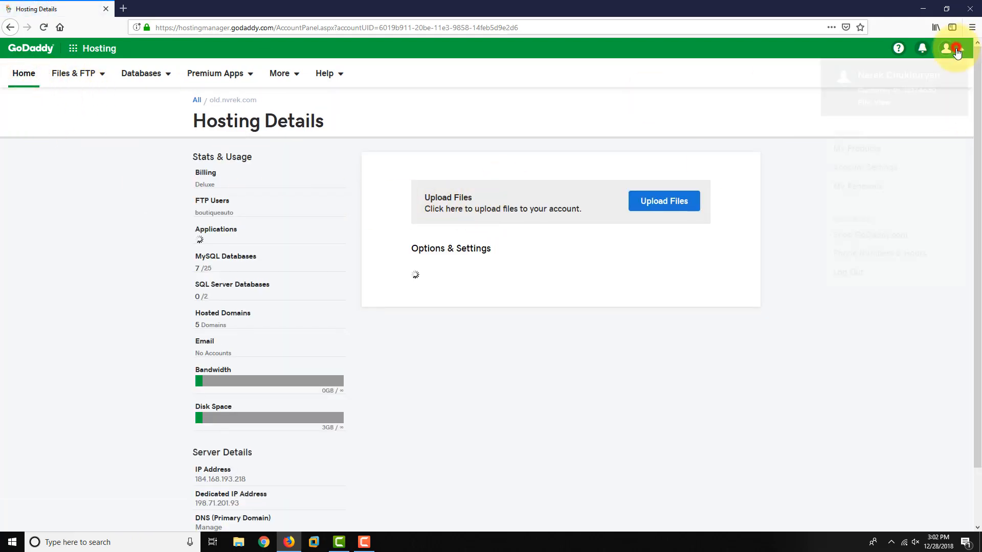
pyautogui.click(859, 147)
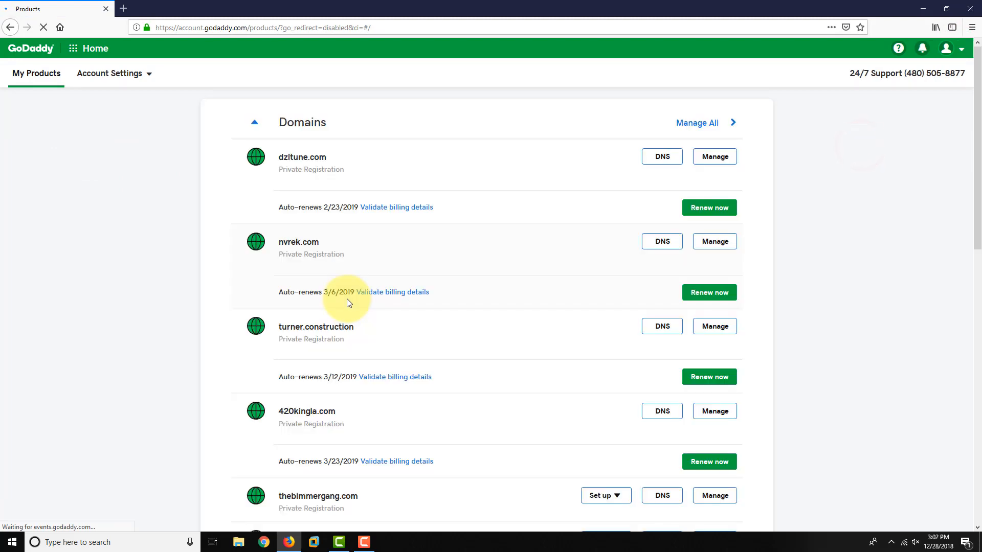
pyautogui.scroll(-10, 237, 305)
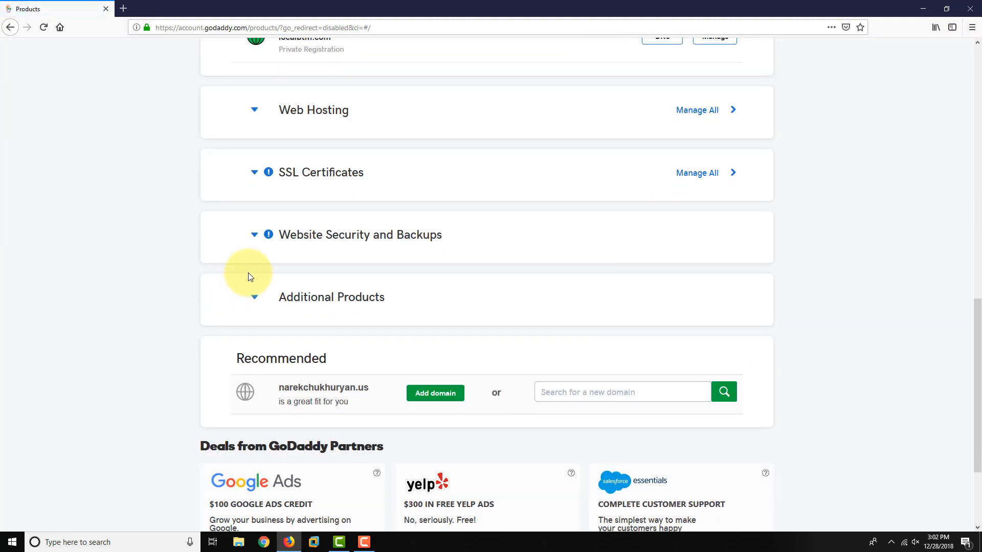
pyautogui.scroll(2, 272, 241)
pyautogui.click(304, 162)
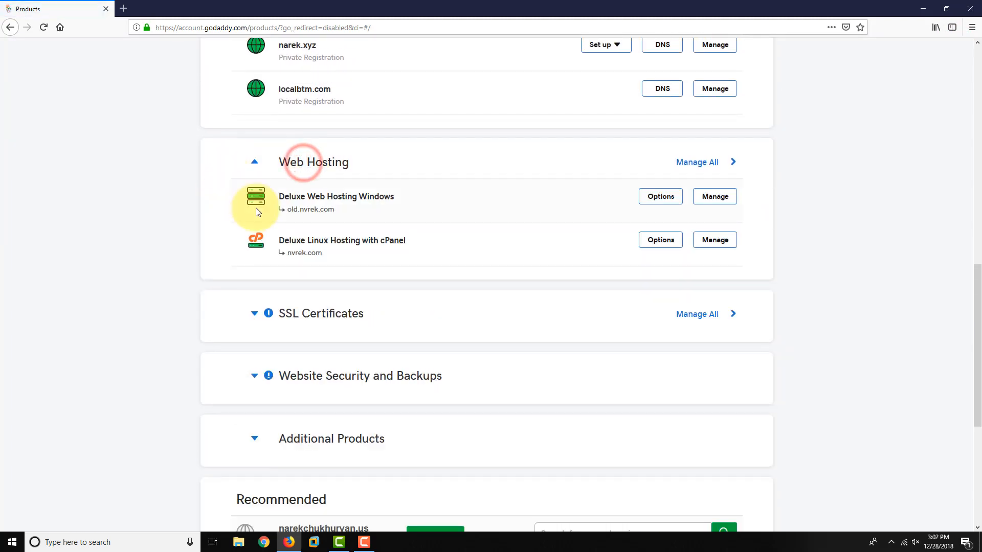
# - Compare the primary domains listed under the Windows and Linux hosting plans
pyautogui.moveTo(301, 210); pyautogui.dragTo(284, 209)
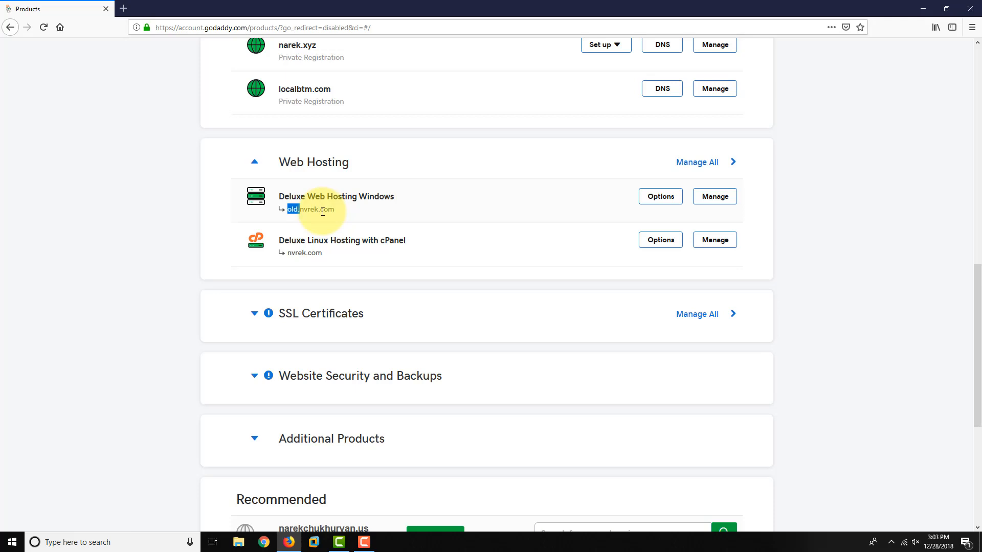
pyautogui.click(305, 253)
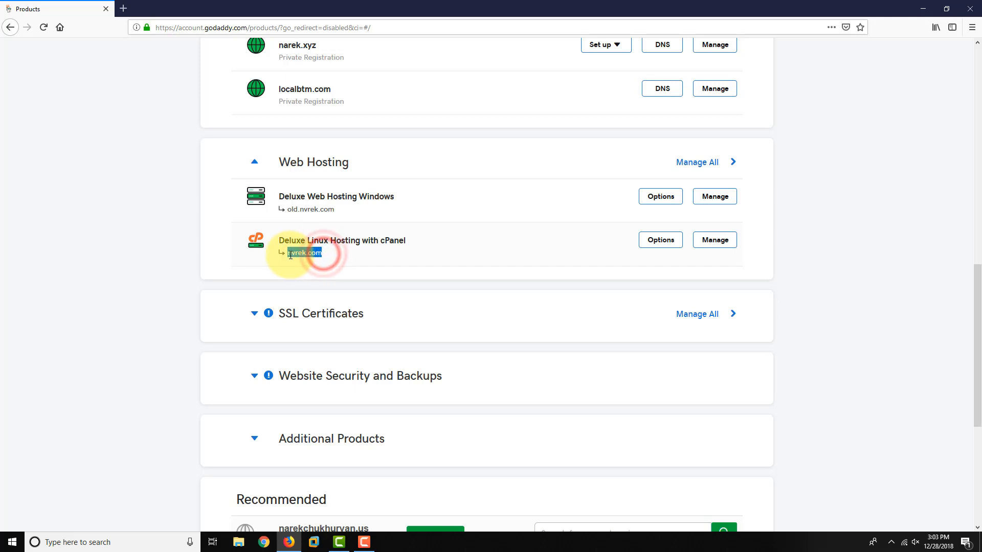
pyautogui.moveTo(289, 255); pyautogui.dragTo(318, 255)
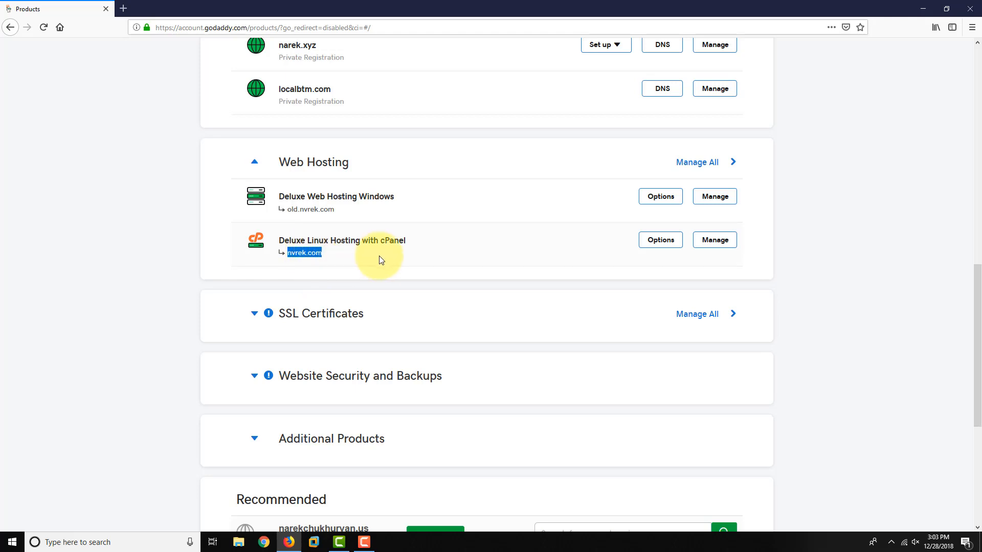
pyautogui.click(294, 257)
pyautogui.doubleClick(297, 251)
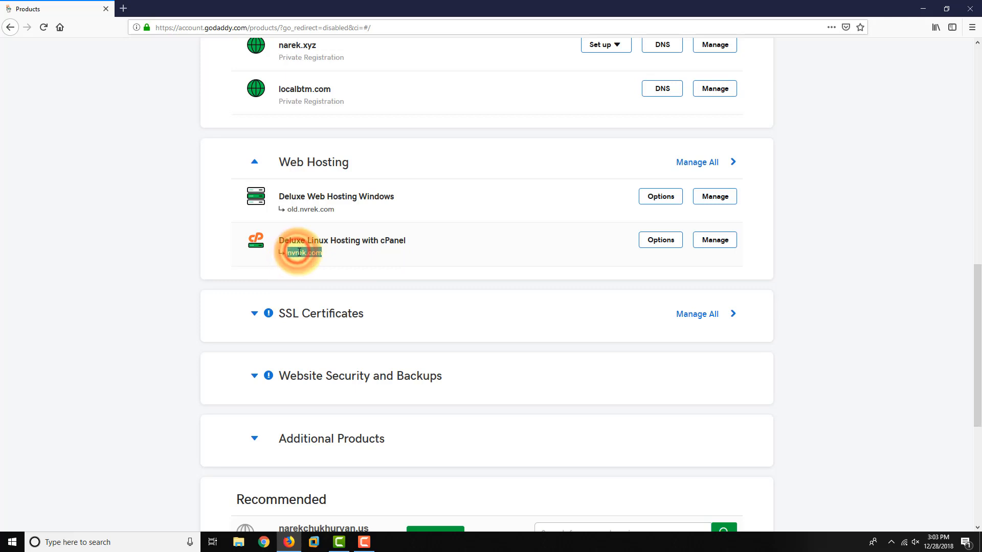
pyautogui.click(313, 313)
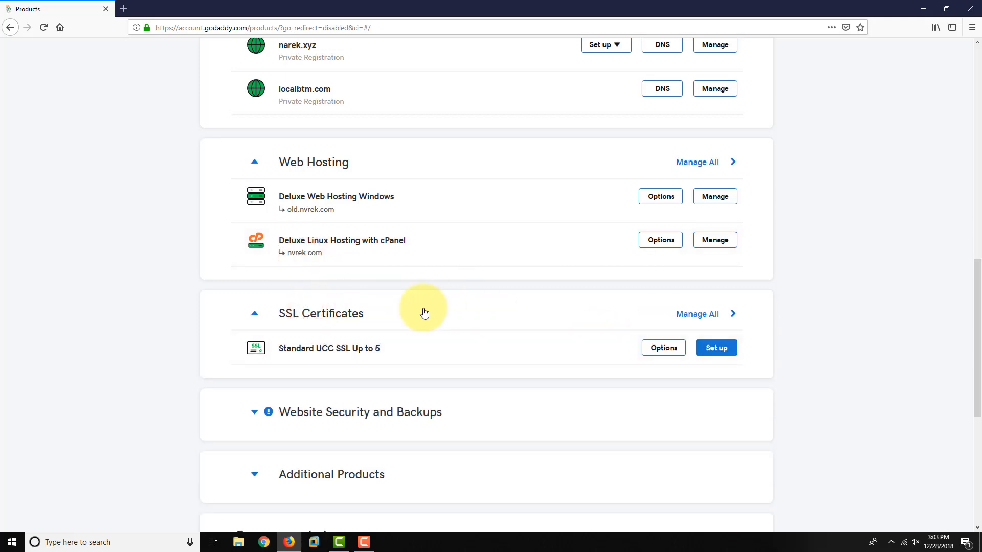
pyautogui.click(274, 314)
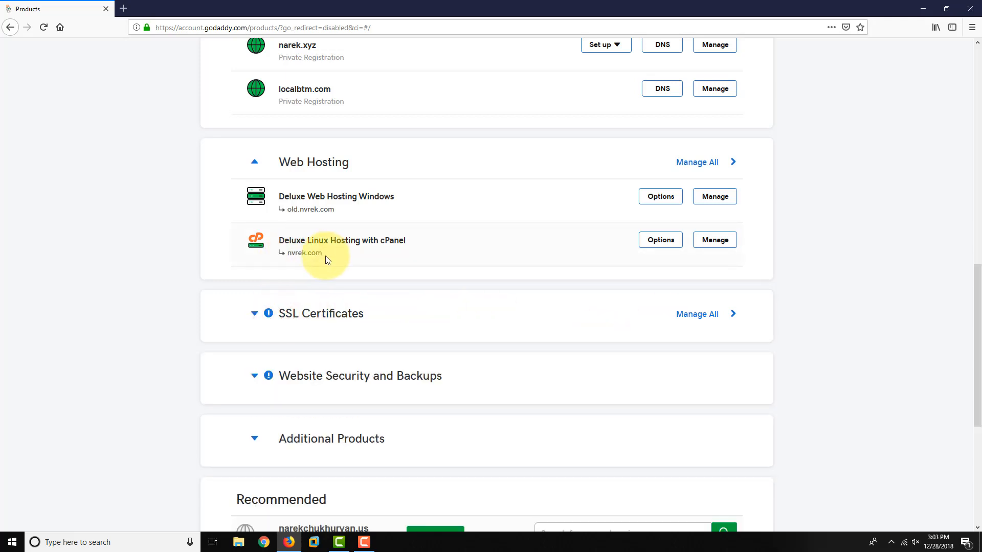
pyautogui.moveTo(323, 254); pyautogui.dragTo(276, 255)
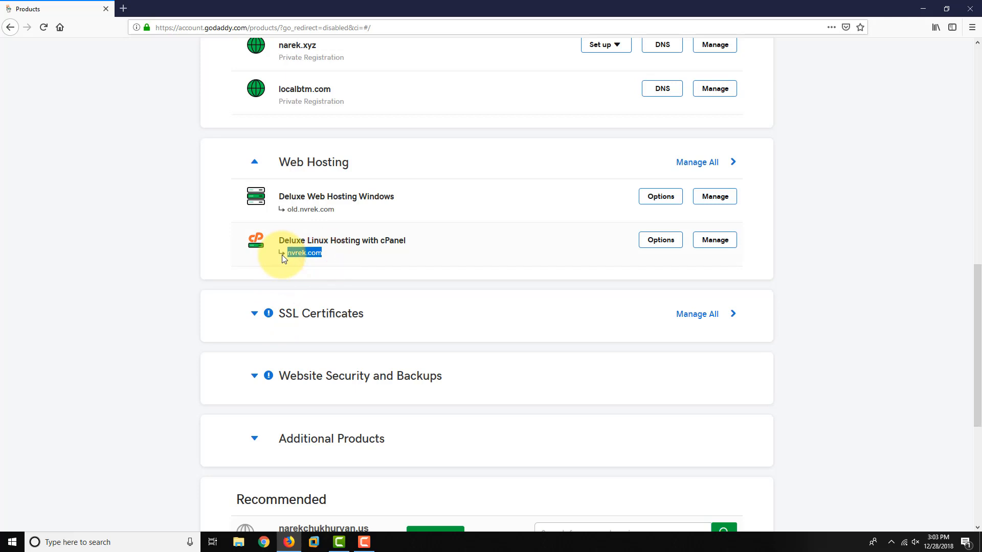
pyautogui.tripleClick(344, 195)
pyautogui.click(311, 208)
pyautogui.doubleClick(311, 208)
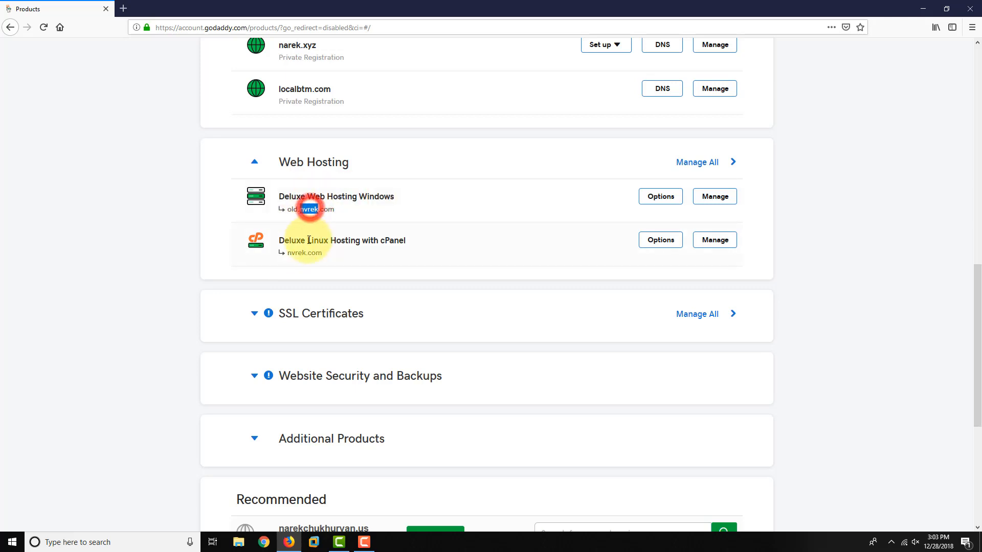
pyautogui.click(304, 252)
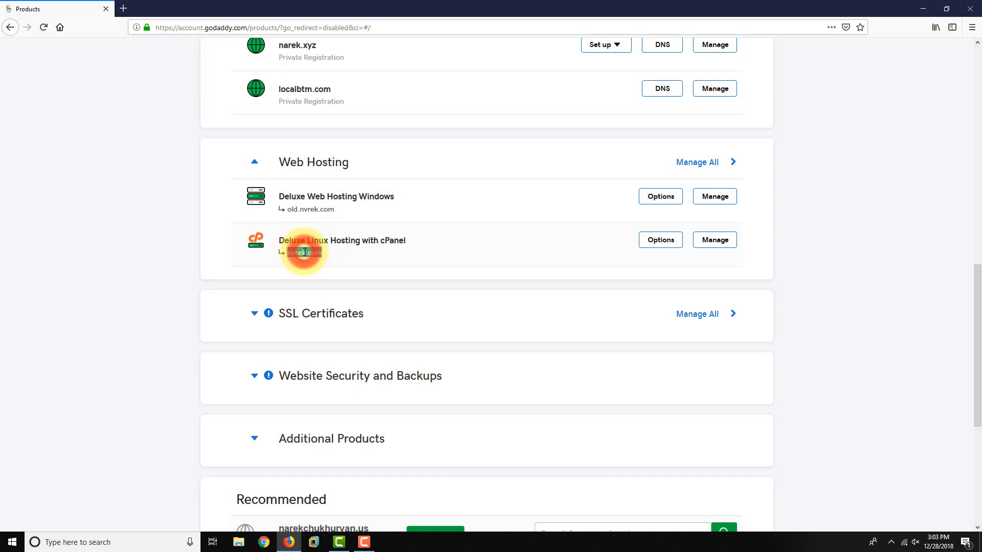
pyautogui.tripleClick(304, 252)
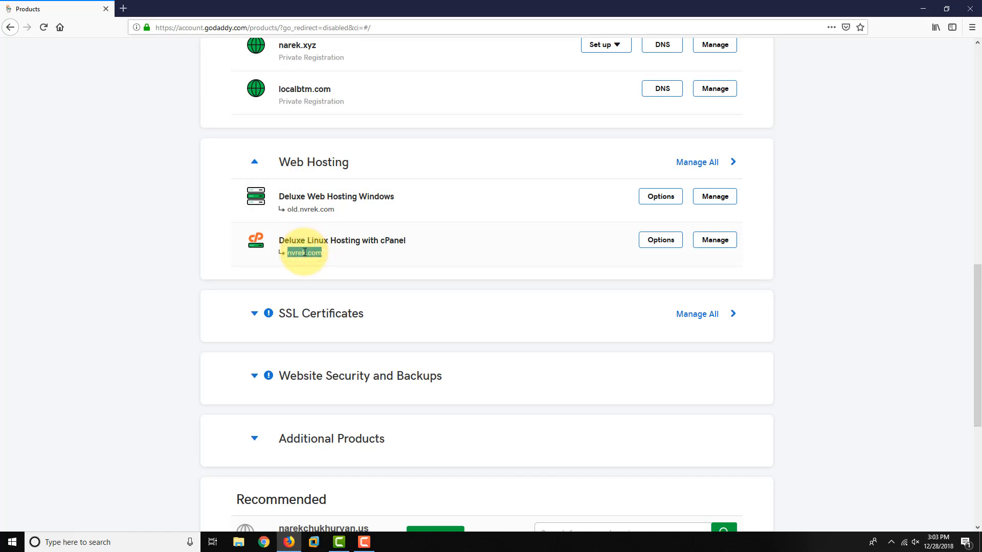
# - Examine the Deluxe Linux Hosting with cPanel plan and its domain alongside the Deluxe Web Hosting Windows plan
pyautogui.click(328, 370)
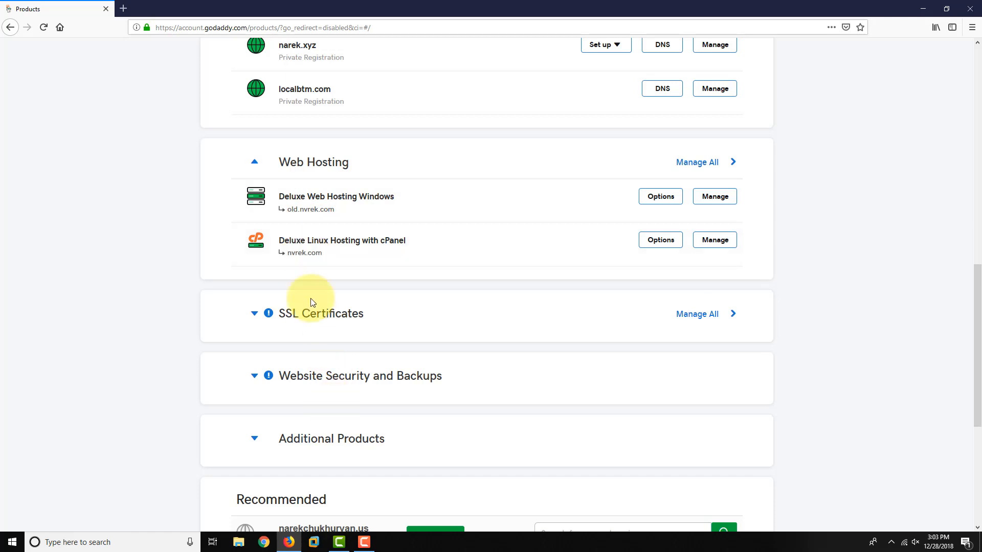
pyautogui.tripleClick(329, 253)
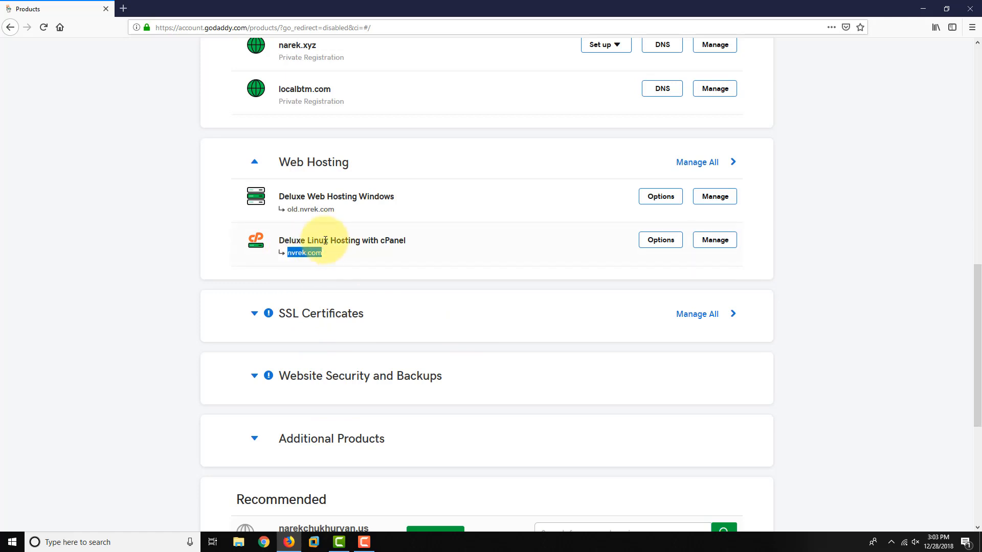
pyautogui.doubleClick(377, 239)
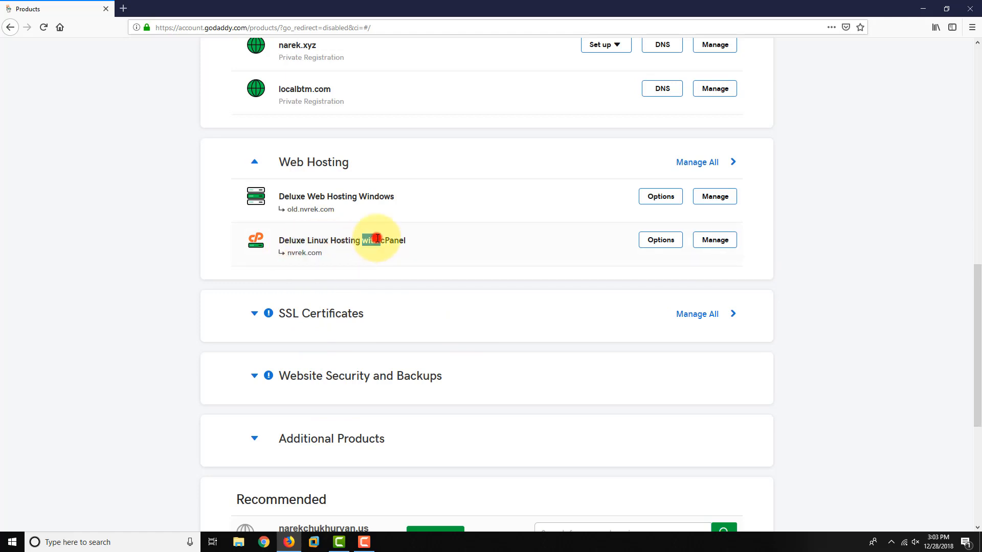
pyautogui.tripleClick(377, 238)
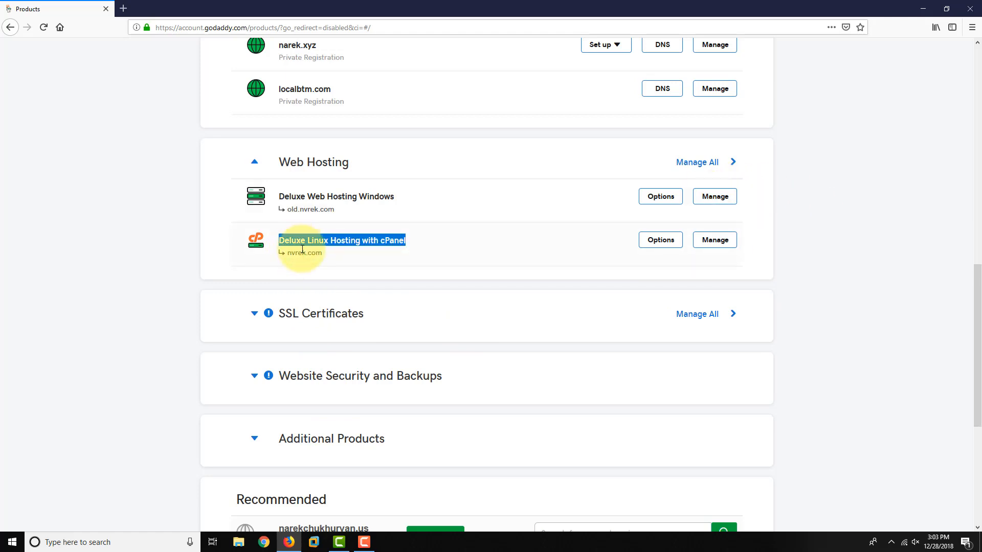
pyautogui.tripleClick(308, 198)
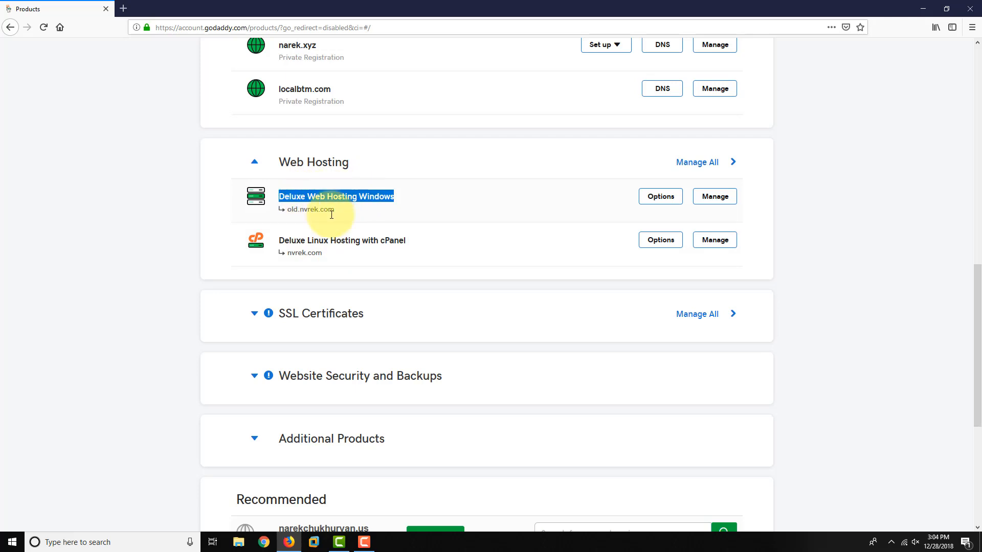
pyautogui.tripleClick(331, 239)
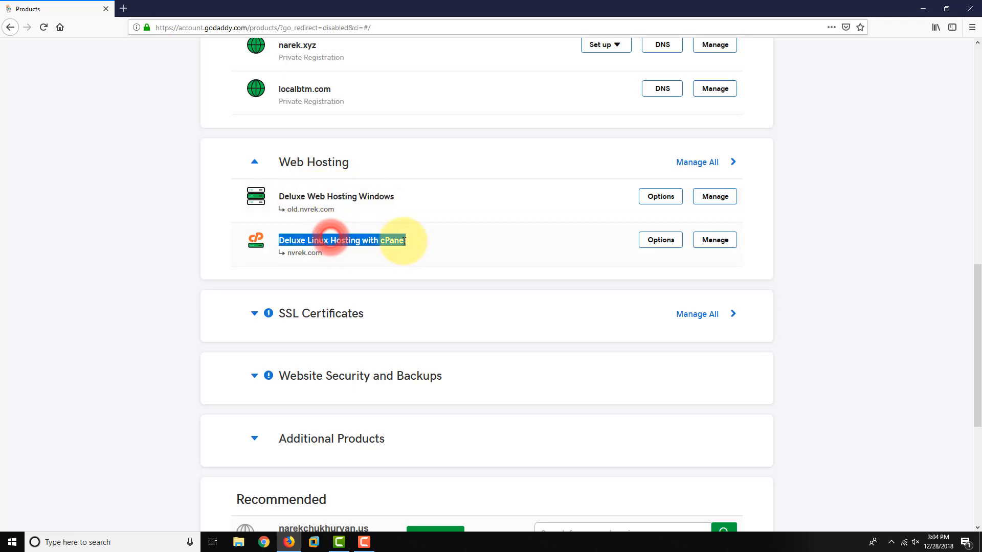
pyautogui.click(709, 243)
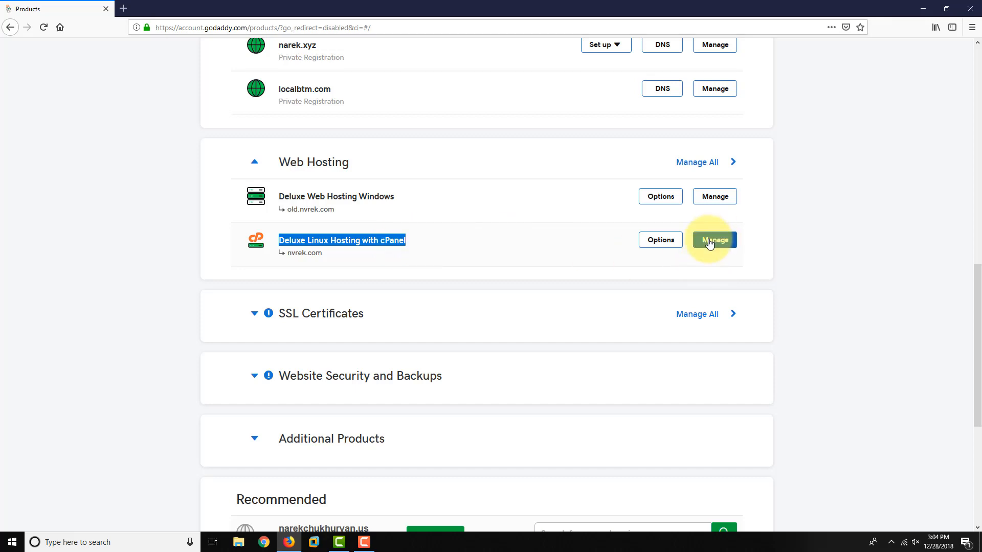
pyautogui.click(370, 247)
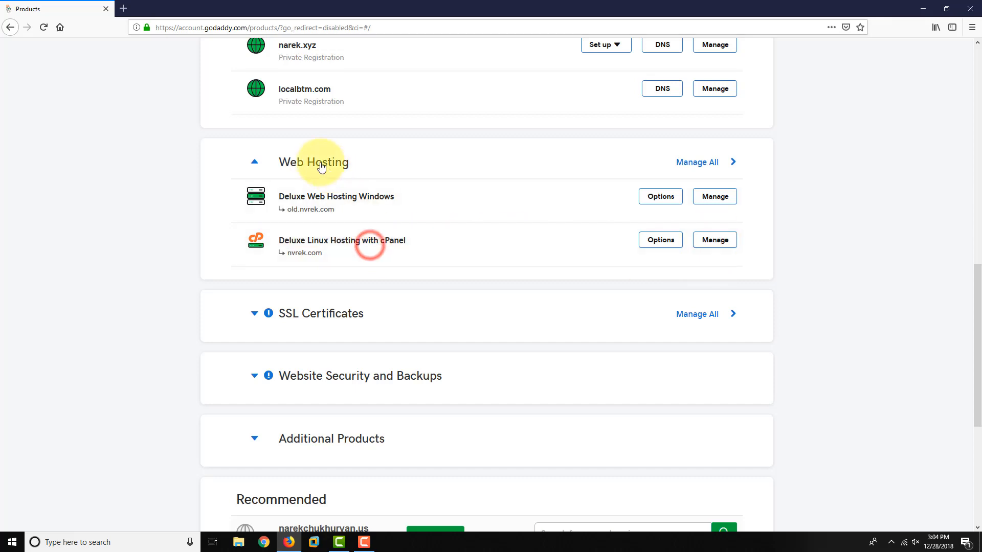
# - Check the account menu's product list entry and locate the Deluxe Linux Hosting with cPanel plan among the products
pyautogui.scroll(15, 314, 196)
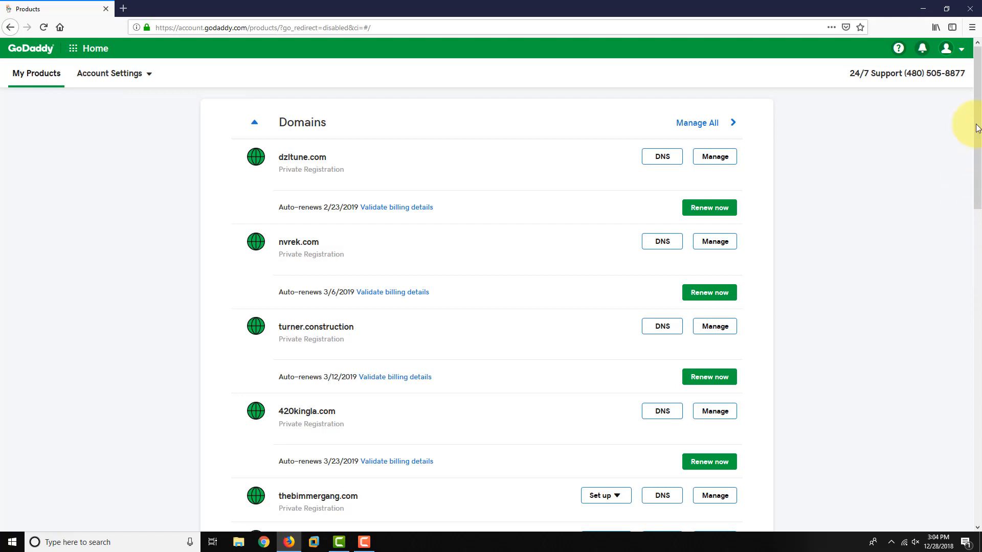
pyautogui.click(962, 51)
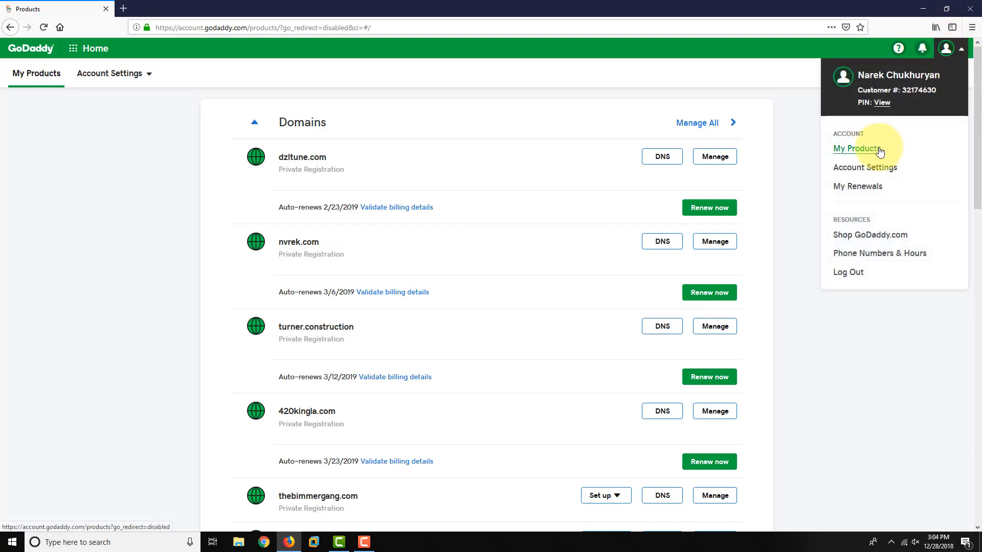
pyautogui.click(834, 409)
pyautogui.scroll(-10, 307, 266)
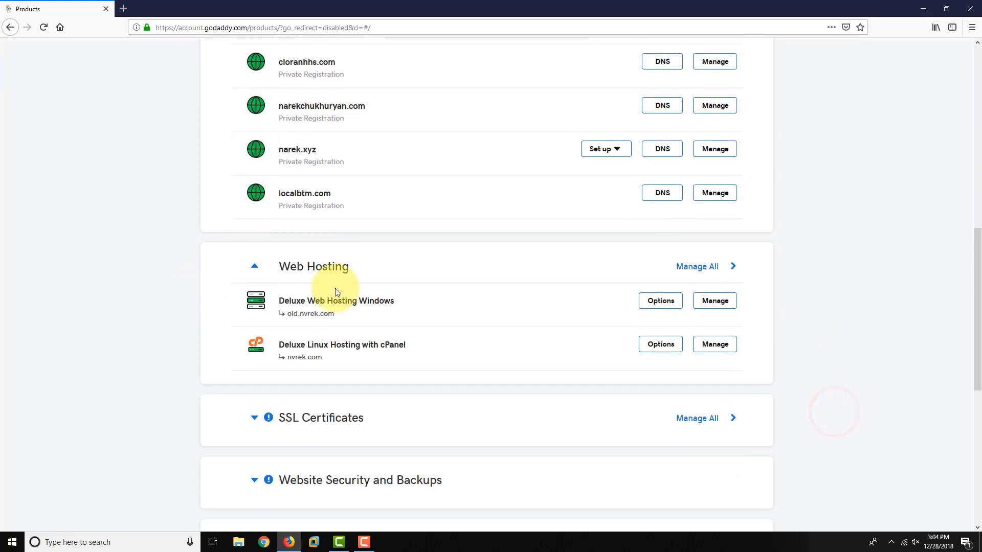
pyautogui.doubleClick(366, 343)
pyautogui.click(367, 344)
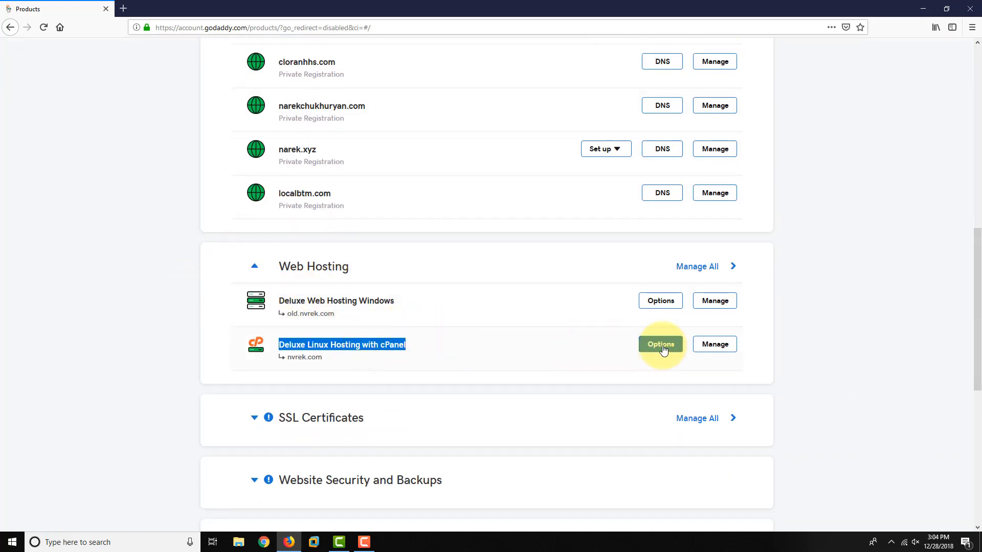
# - Compare the names of the Deluxe Web Hosting Windows plan and the Deluxe Linux Hosting with cPanel plan, dismissing the notification
pyautogui.doubleClick(385, 345)
pyautogui.doubleClick(372, 302)
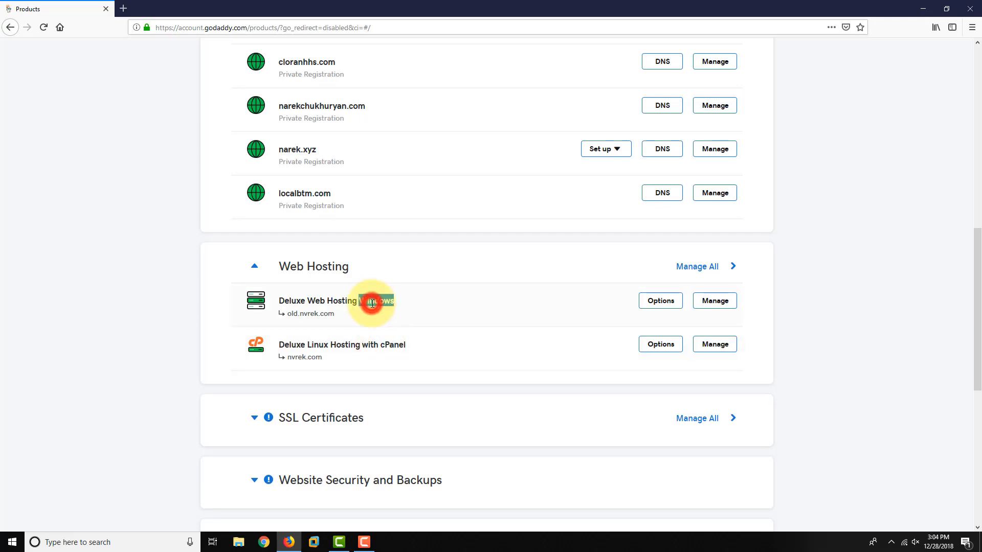
pyautogui.doubleClick(400, 346)
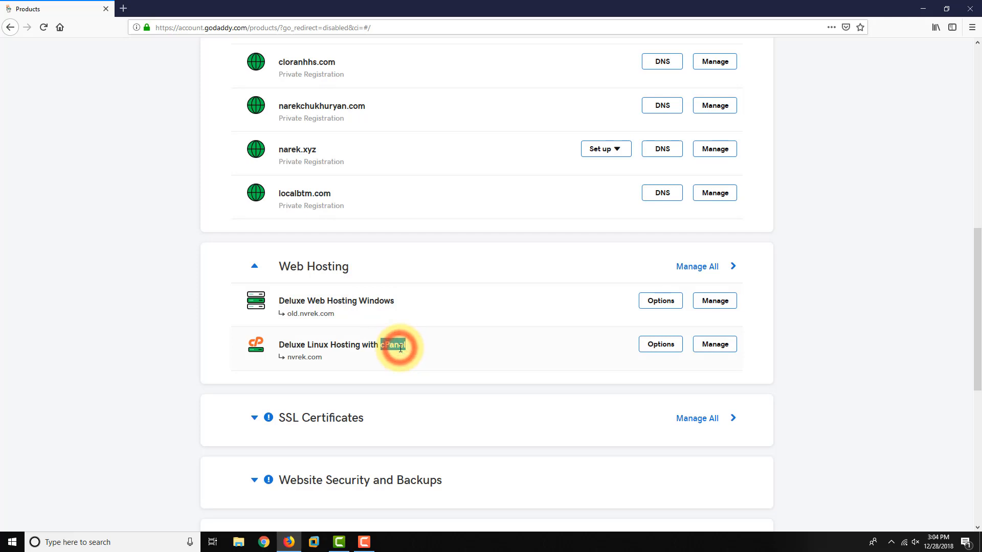
pyautogui.doubleClick(373, 302)
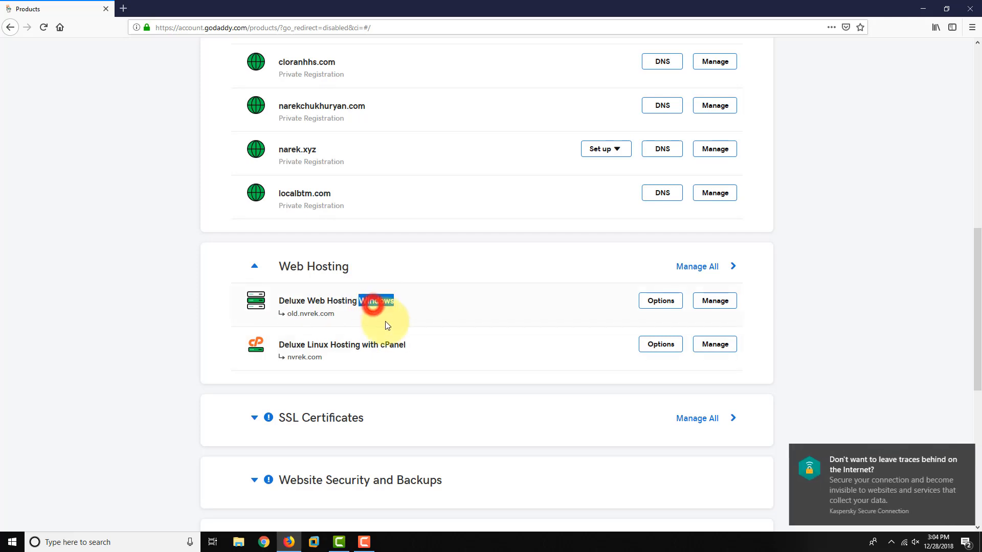
pyautogui.doubleClick(392, 345)
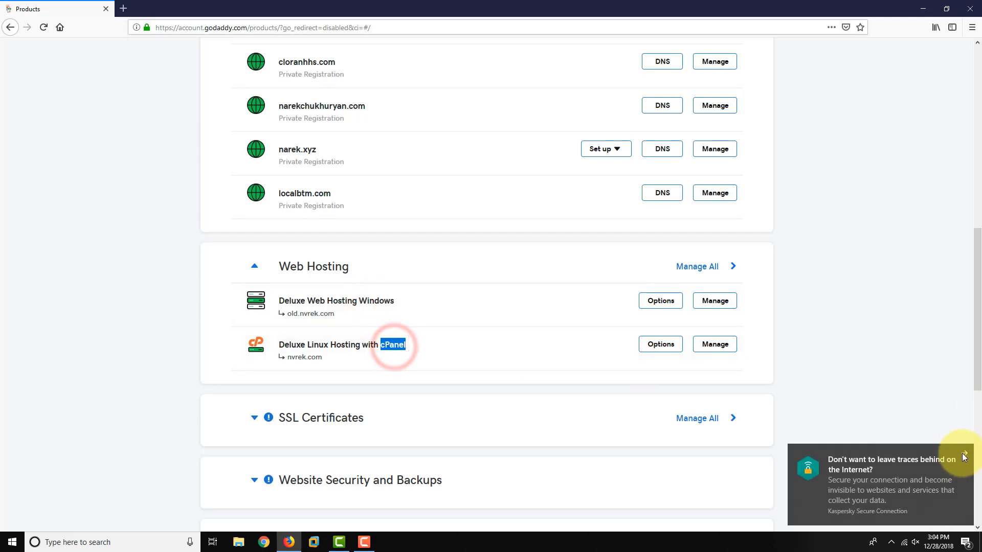
pyautogui.click(962, 455)
pyautogui.click(380, 344)
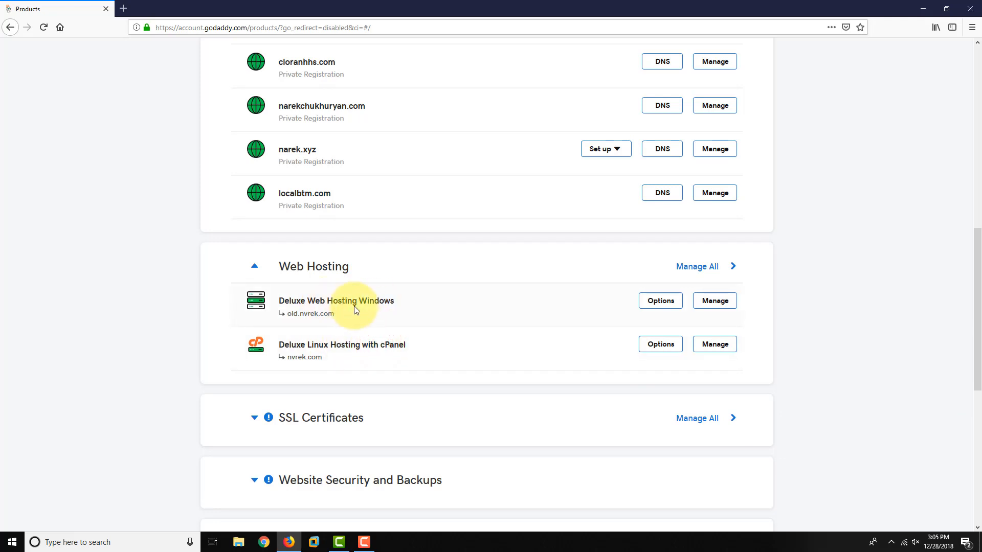
pyautogui.moveTo(359, 302); pyautogui.dragTo(415, 303)
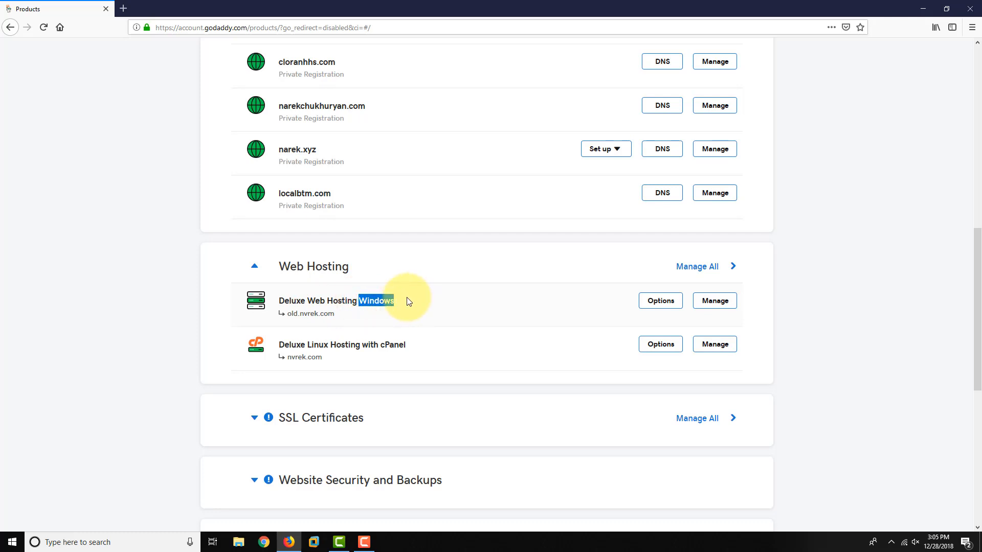
pyautogui.doubleClick(393, 346)
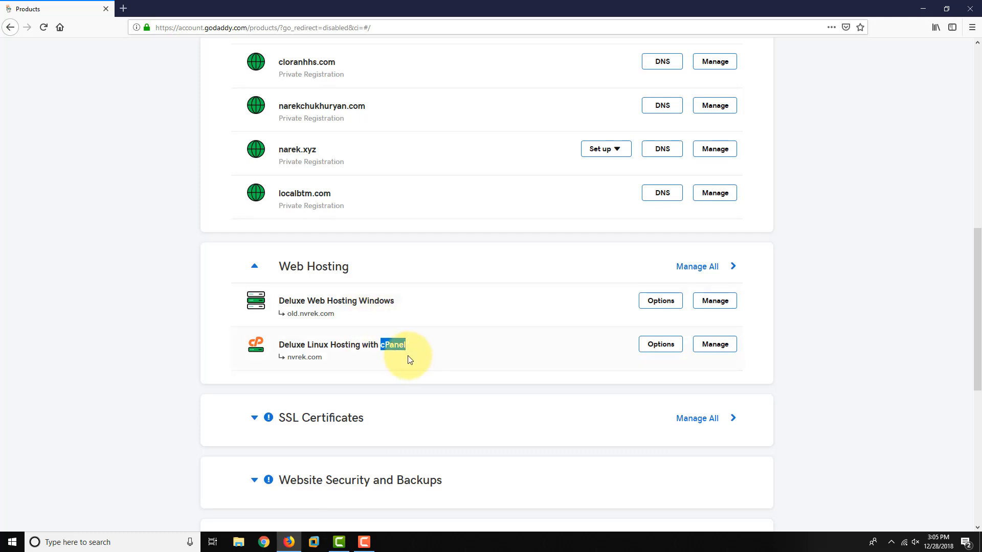
pyautogui.click(392, 350)
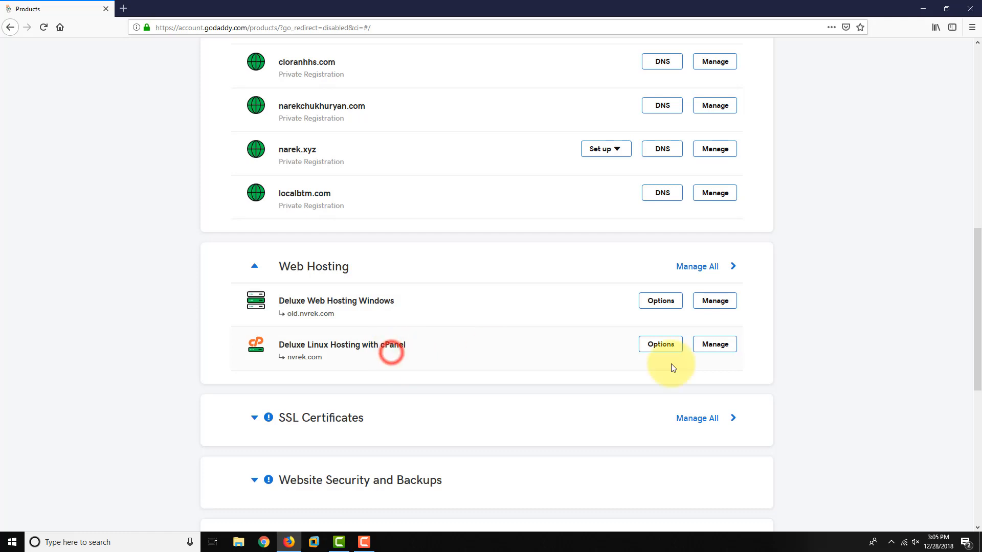
# - Open the management page of the Deluxe Linux Hosting with cPanel plan and launch its cPanel administration
pyautogui.click(711, 343)
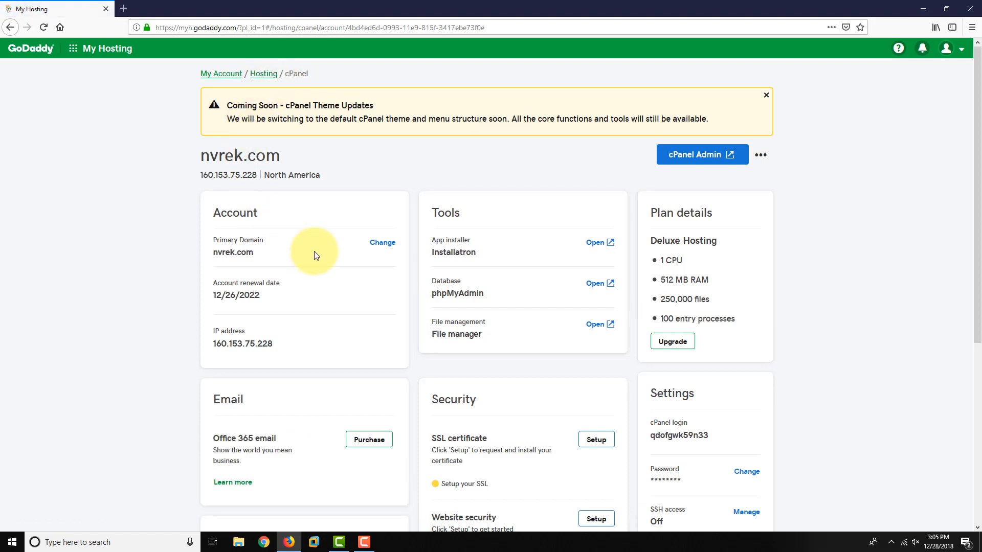
pyautogui.scroll(-5, 351, 295)
pyautogui.scroll(5, 450, 358)
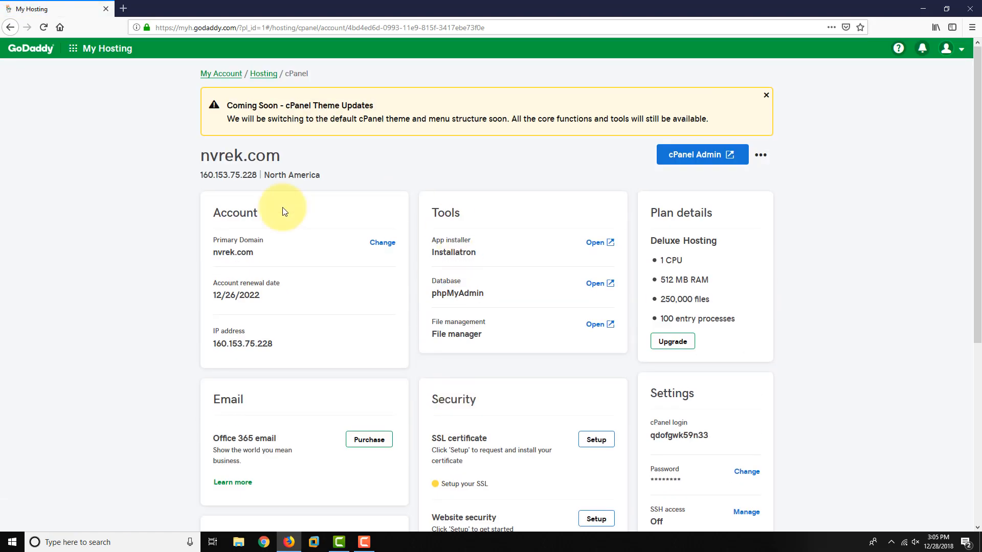
pyautogui.click(687, 160)
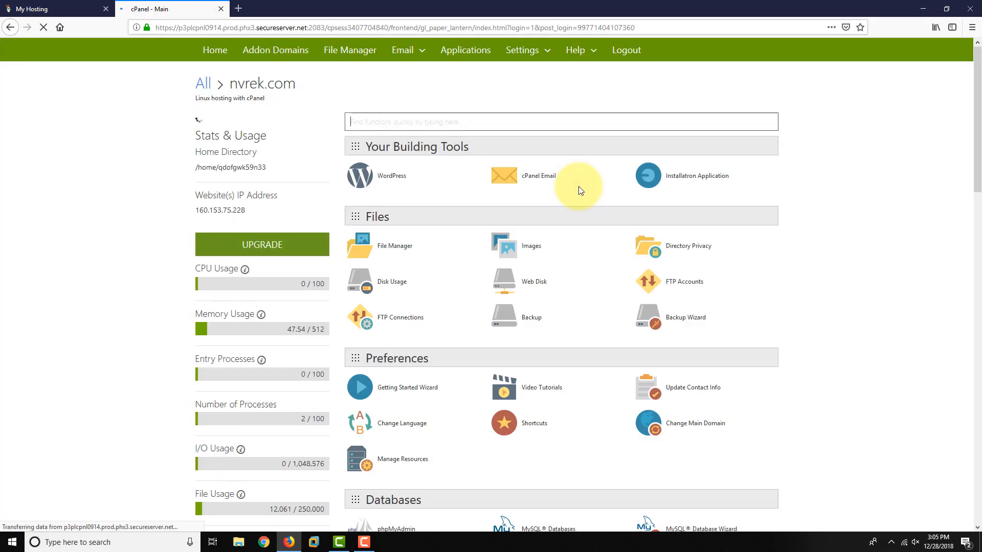
# - Search the cPanel functions for "addon" and open Addon Domains
pyautogui.scroll(-6, 410, 352)
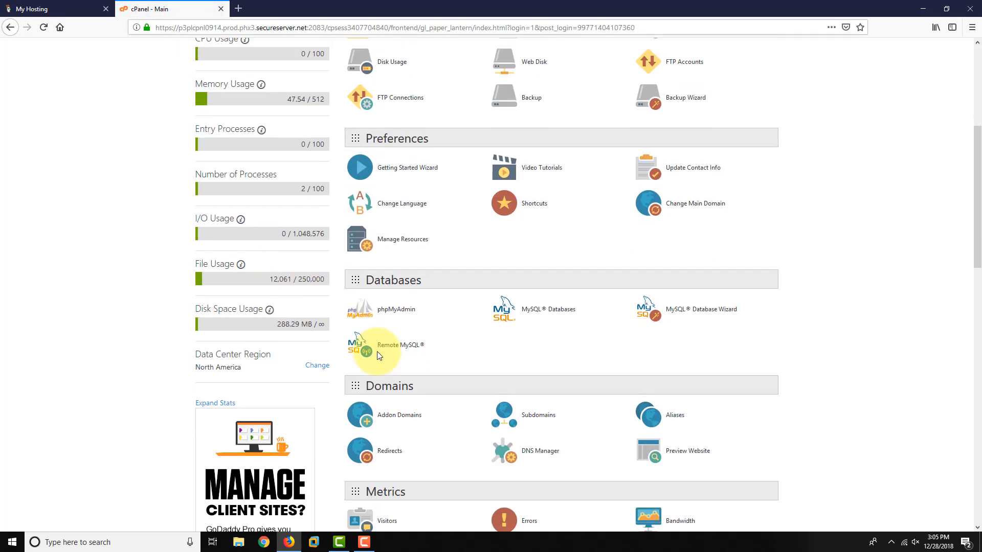
pyautogui.scroll(6, 377, 355)
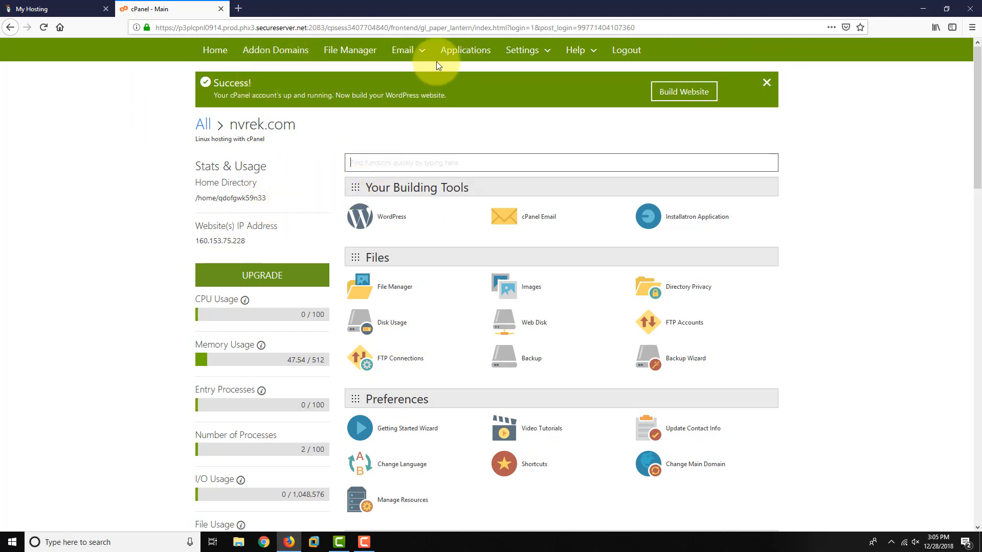
pyautogui.click(570, 160)
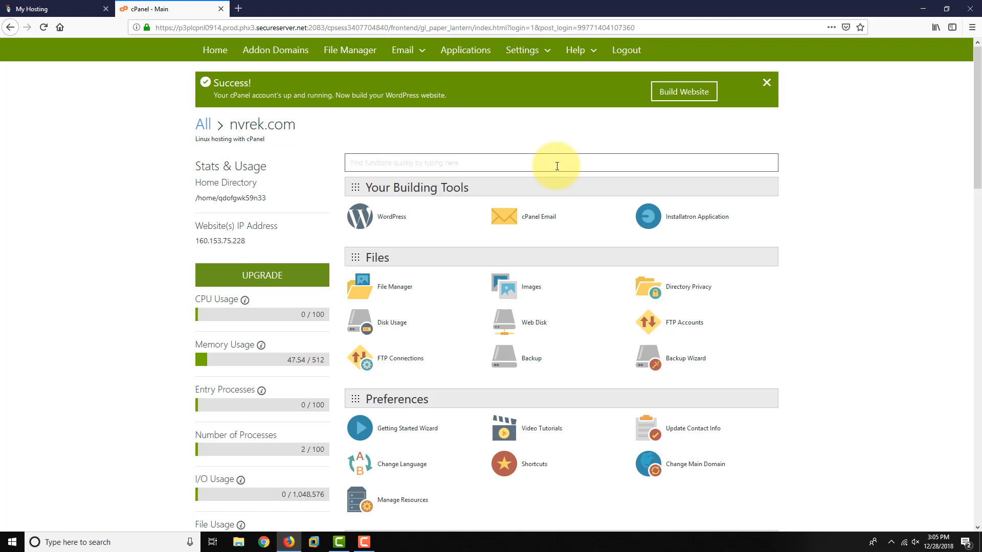
pyautogui.click(430, 164)
pyautogui.write('addon')
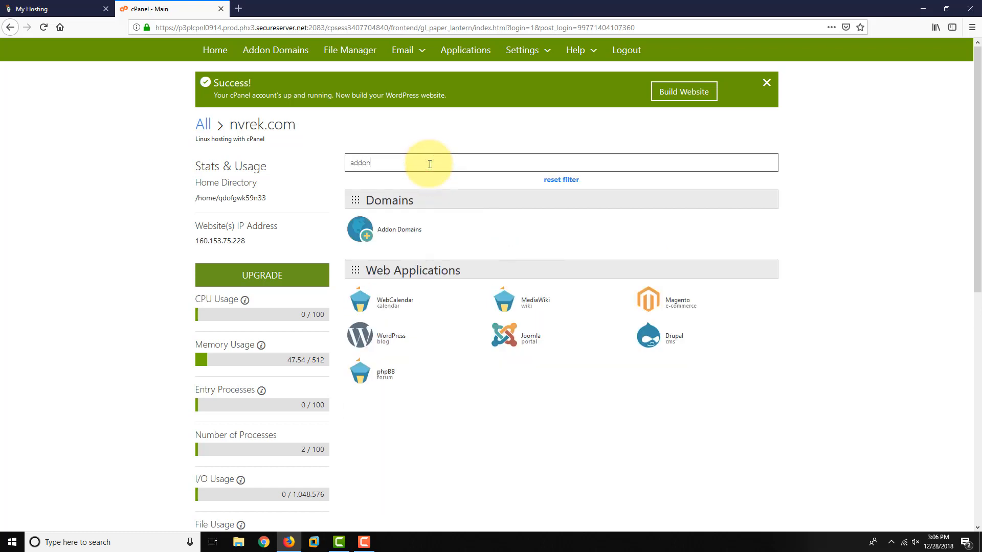
pyautogui.click(397, 234)
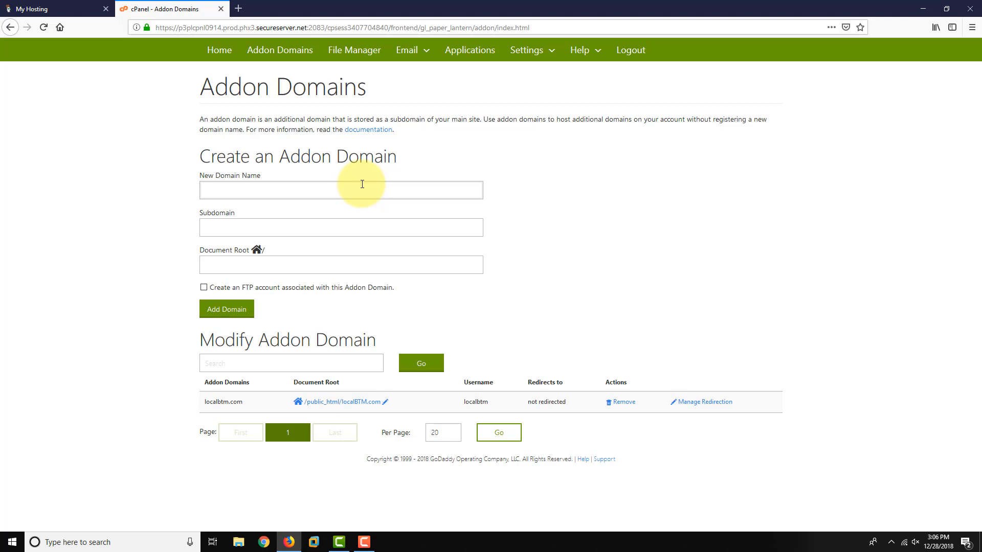
# - Enter topshelf.delivery as the name of the new addon domain
pyautogui.click(316, 188)
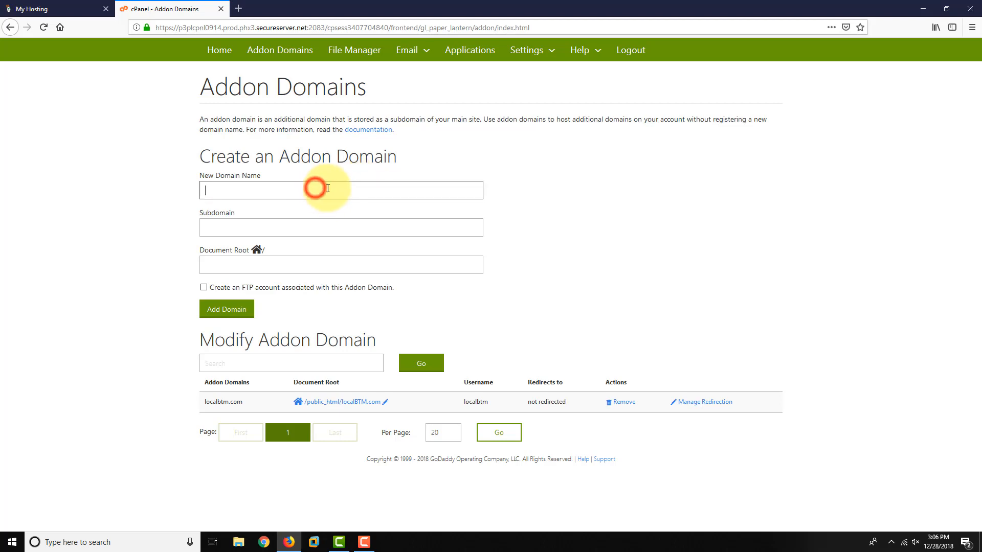
pyautogui.write('topshe')
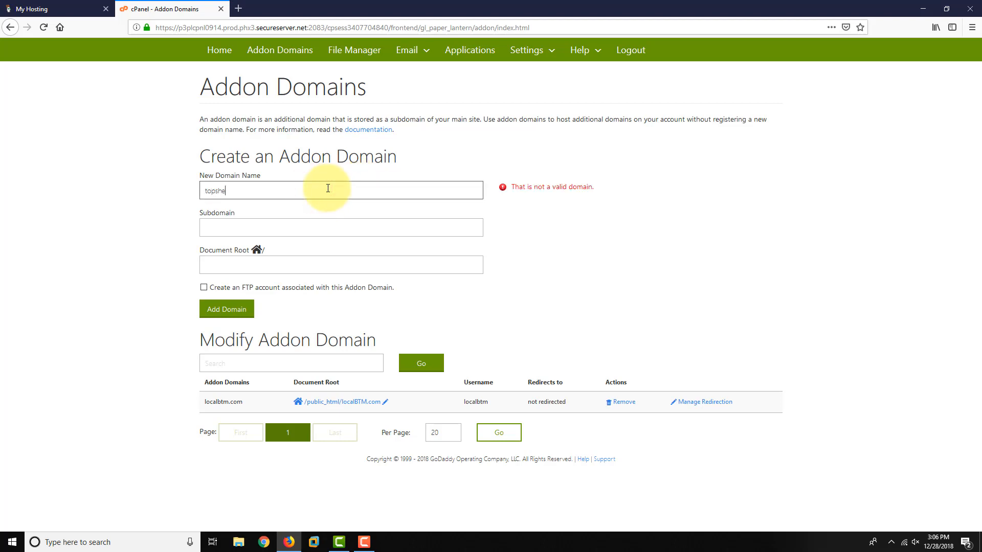
pyautogui.write('lf.c')
pyautogui.click(207, 188)
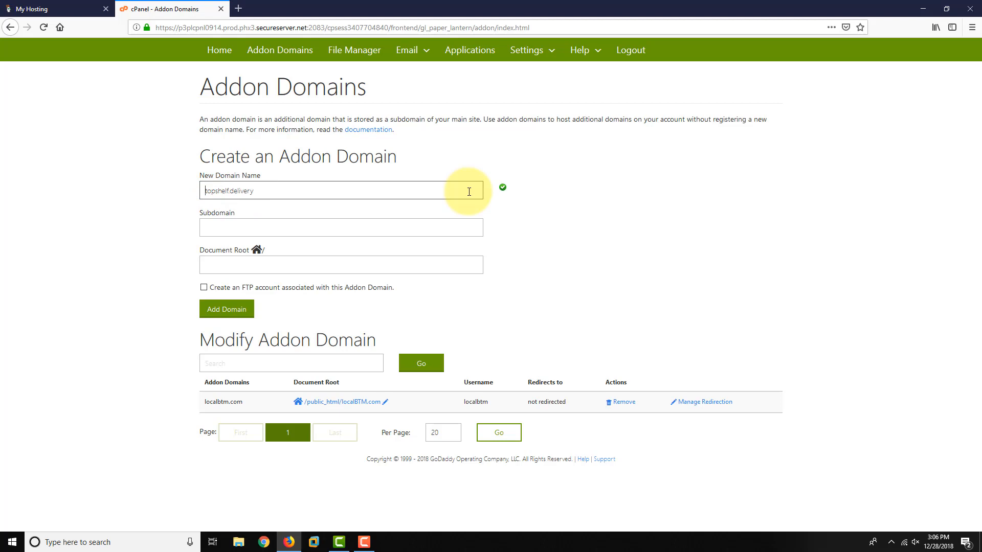
# - Change the new domain name to new.topshelf.deliver and have its subdomain and document root filled in automatically
pyautogui.hotkey('ctrl', 'a')
pyautogui.write('dom')
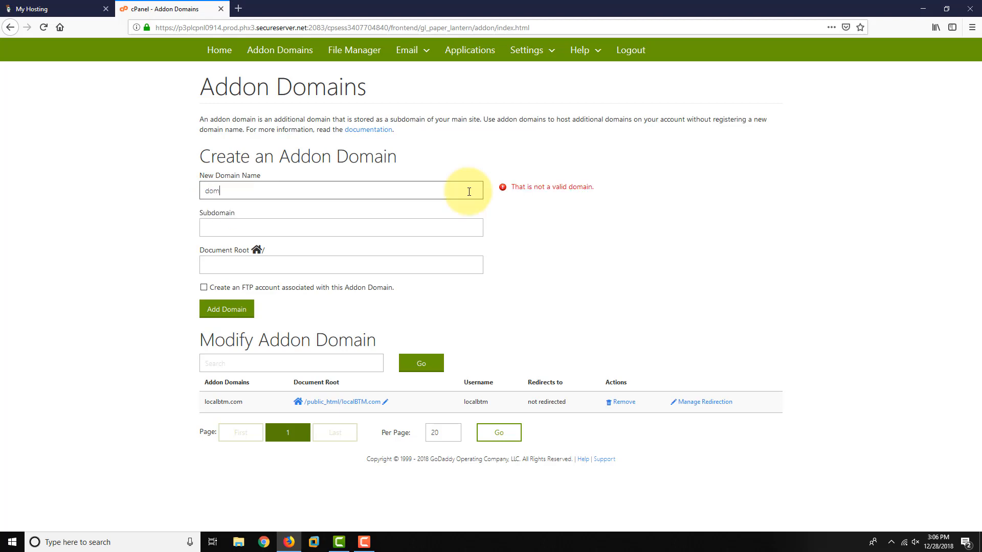
pyautogui.write('ain.com')
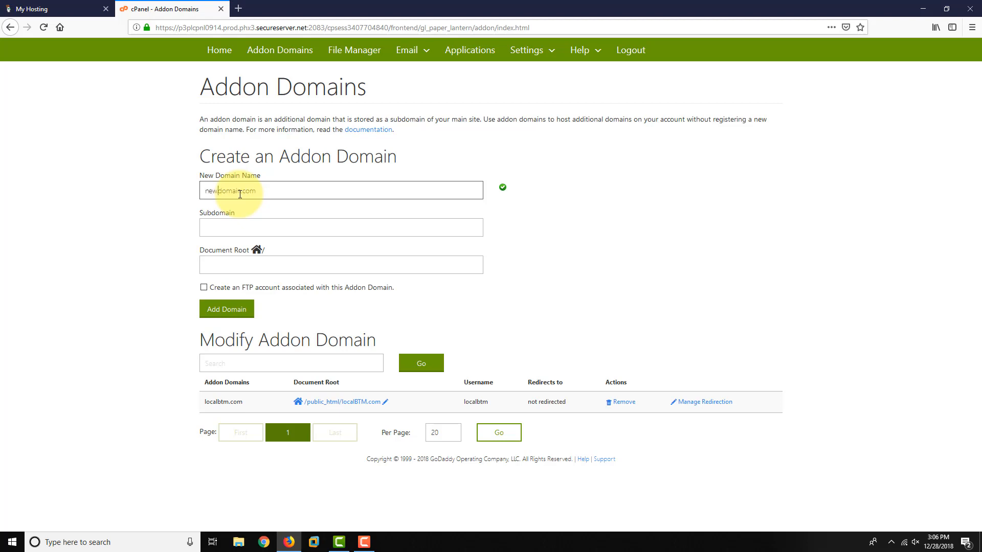
pyautogui.moveTo(275, 198); pyautogui.dragTo(219, 195)
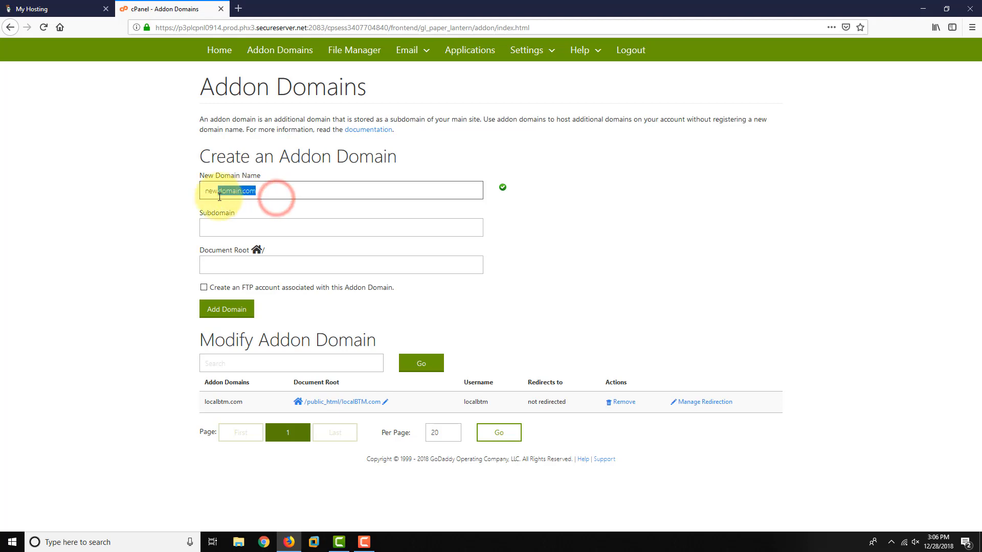
pyautogui.write('tops')
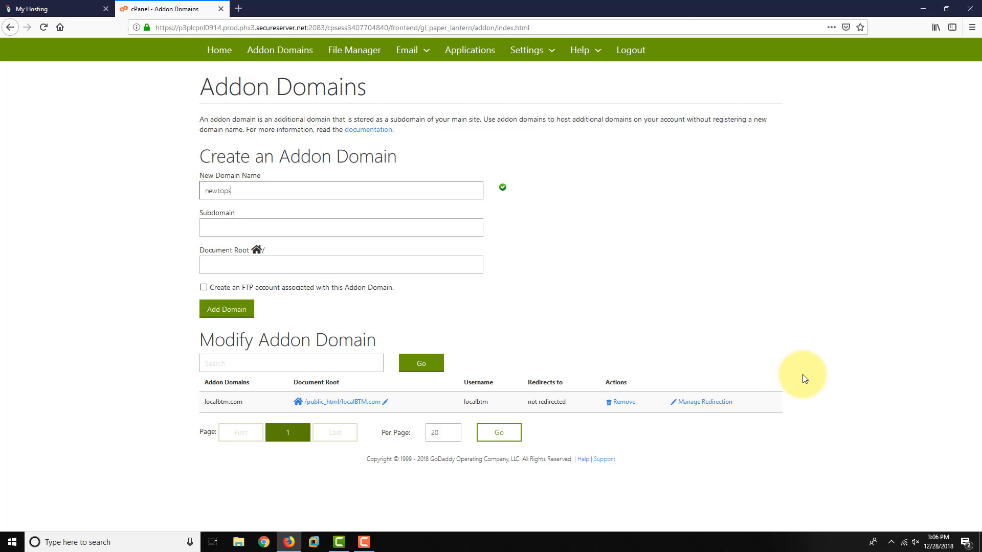
pyautogui.write('helf.deliver')
pyautogui.click(341, 218)
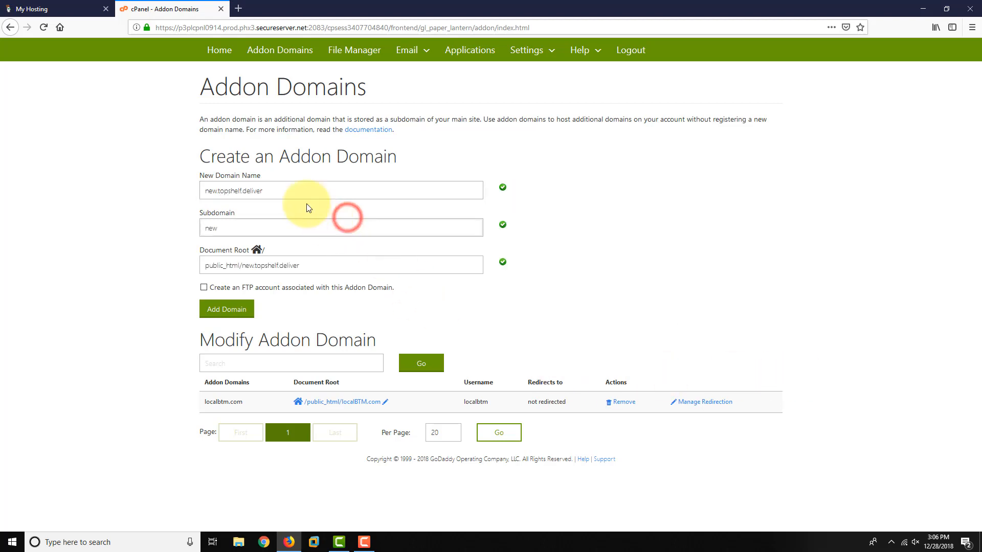
# - Examine the subdomain and document root generated for the new addon domain
pyautogui.click(211, 225)
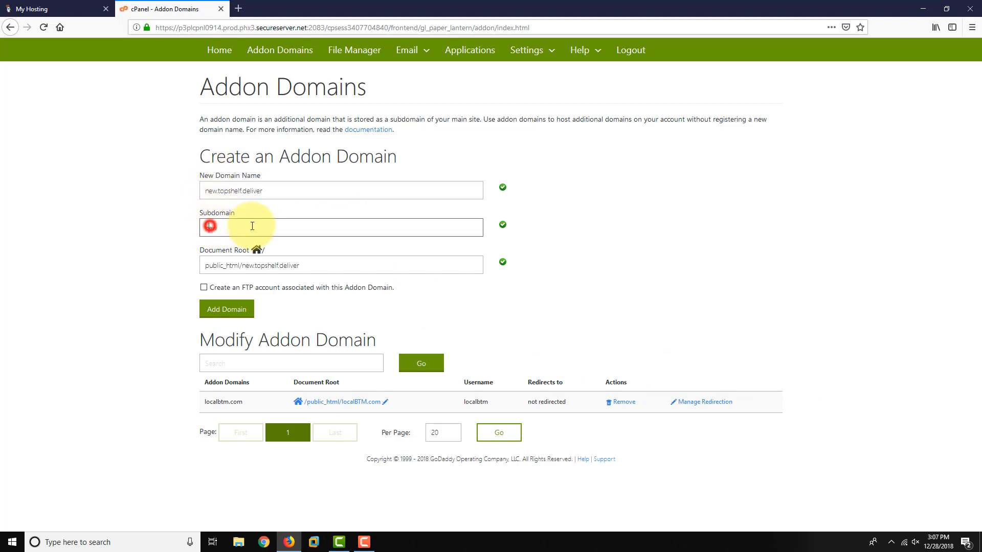
pyautogui.click(289, 263)
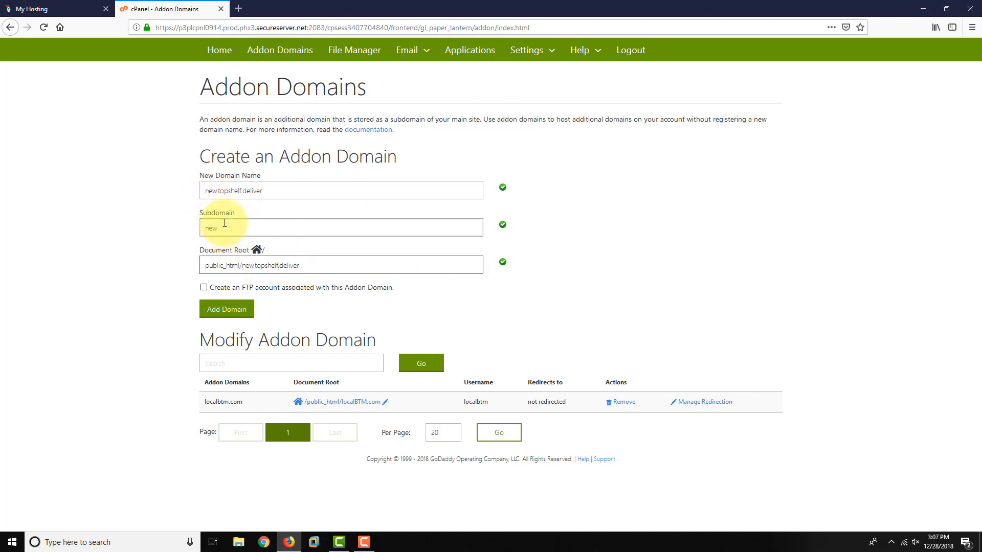
pyautogui.doubleClick(209, 225)
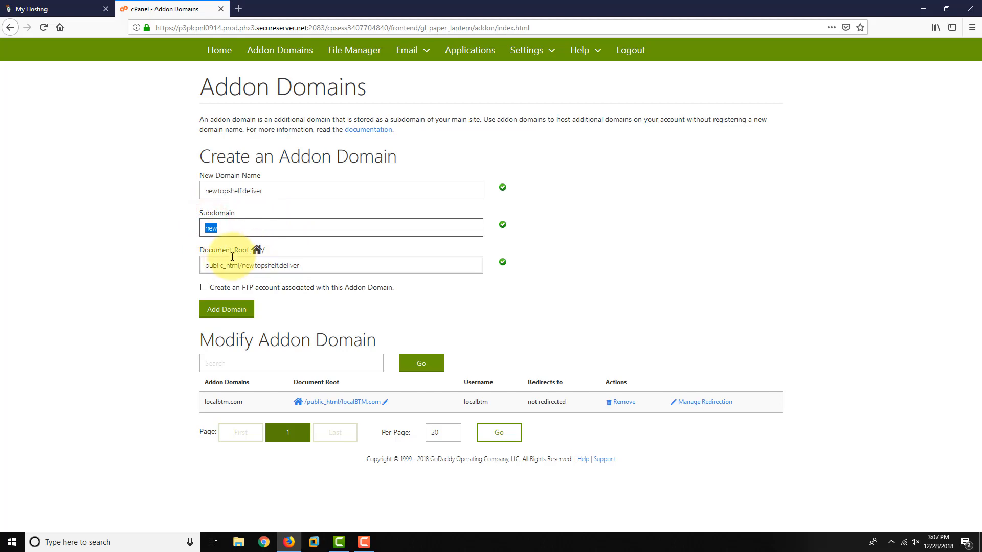
pyautogui.click(257, 264)
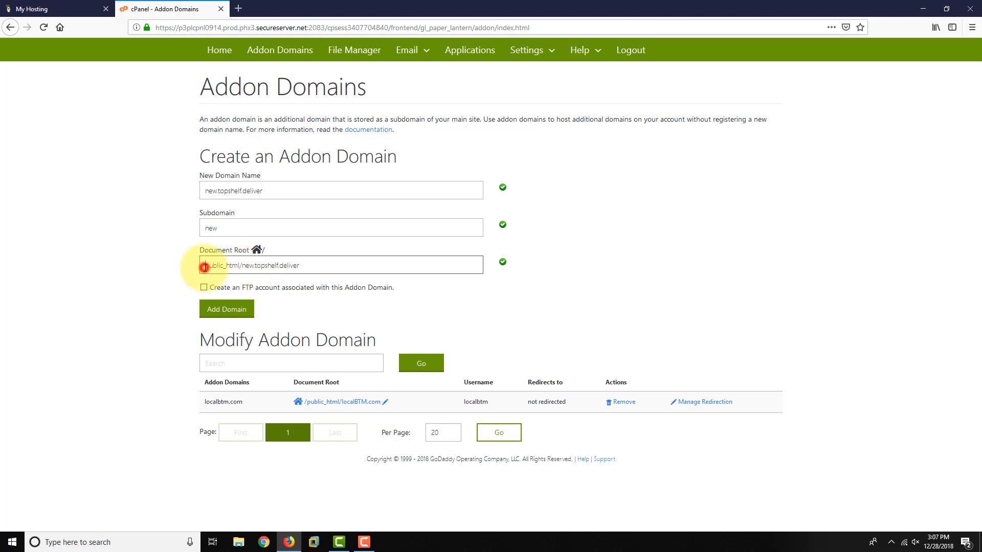
pyautogui.moveTo(204, 267); pyautogui.dragTo(308, 264)
pyautogui.click(308, 264)
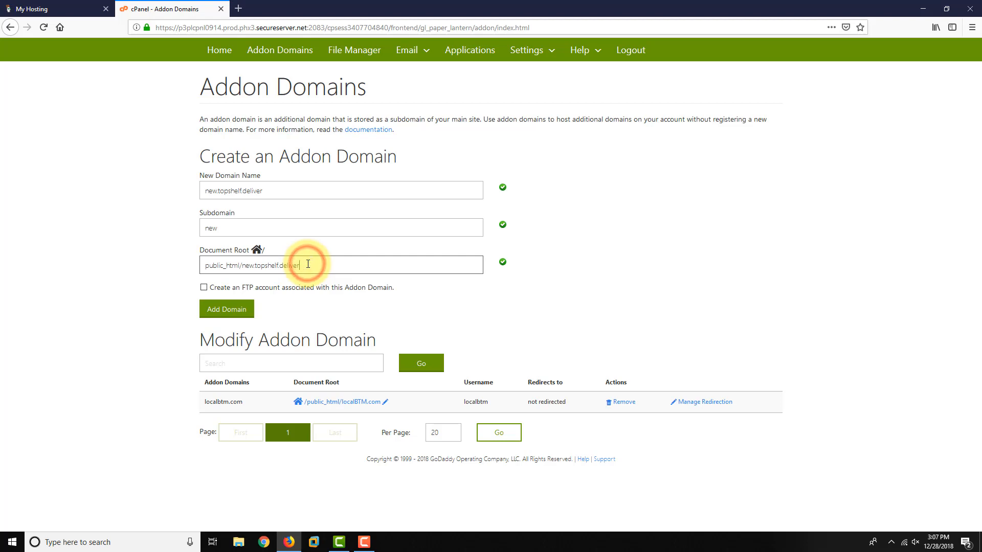
# - Remove the "new." prefix from the document root so it reads public_html/topshelf.deliver, and check the path
pyautogui.moveTo(252, 266); pyautogui.dragTo(243, 266)
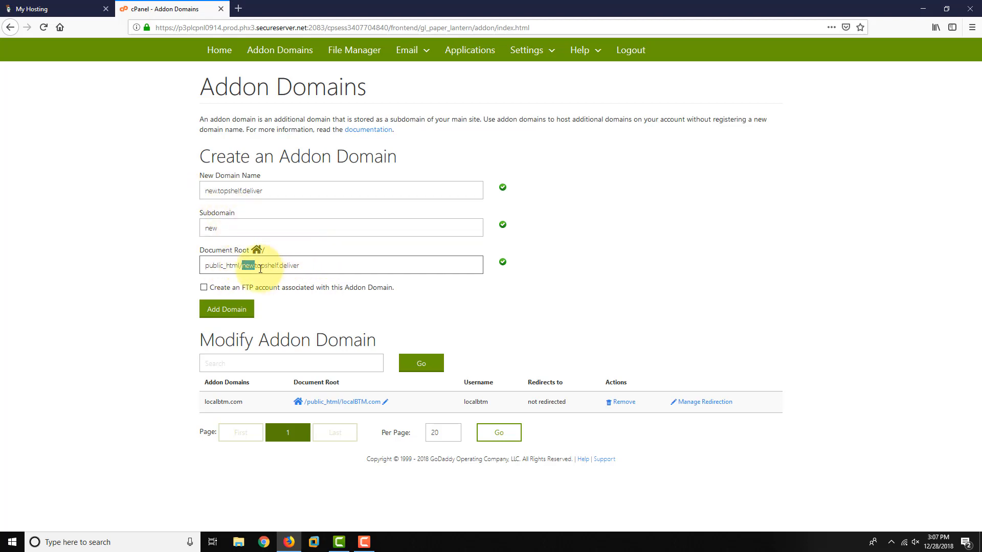
pyautogui.press('BackSpace')
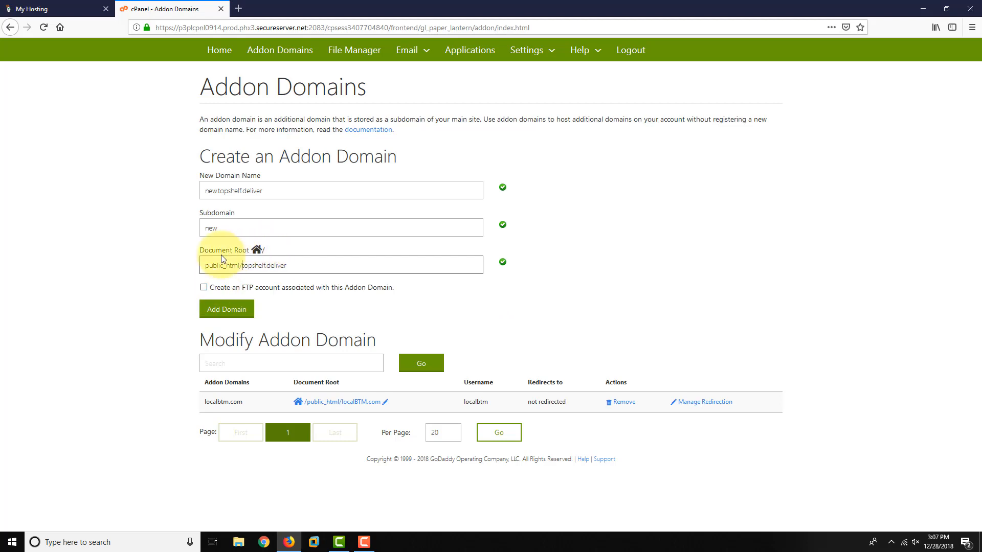
pyautogui.click(203, 266)
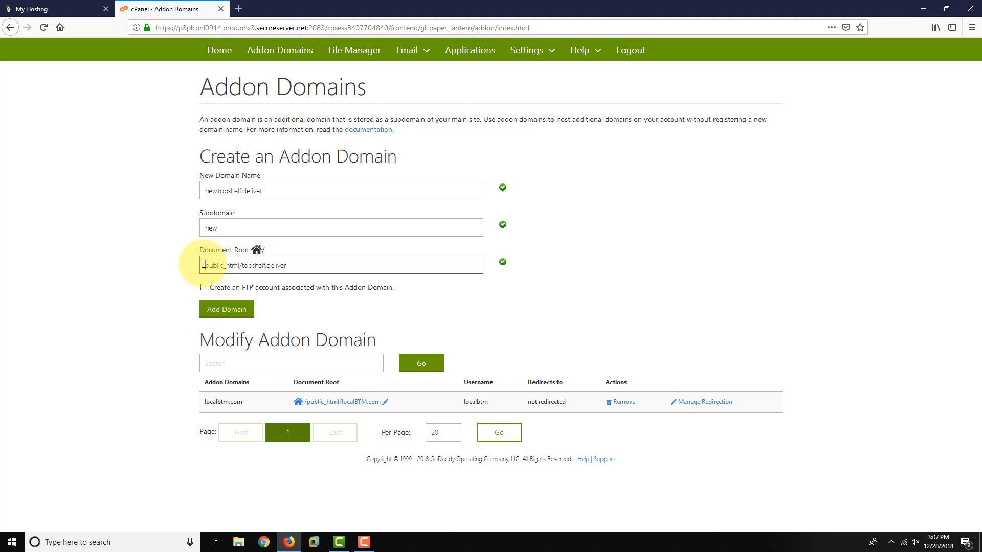
pyautogui.moveTo(204, 263); pyautogui.dragTo(313, 268)
pyautogui.click(247, 268)
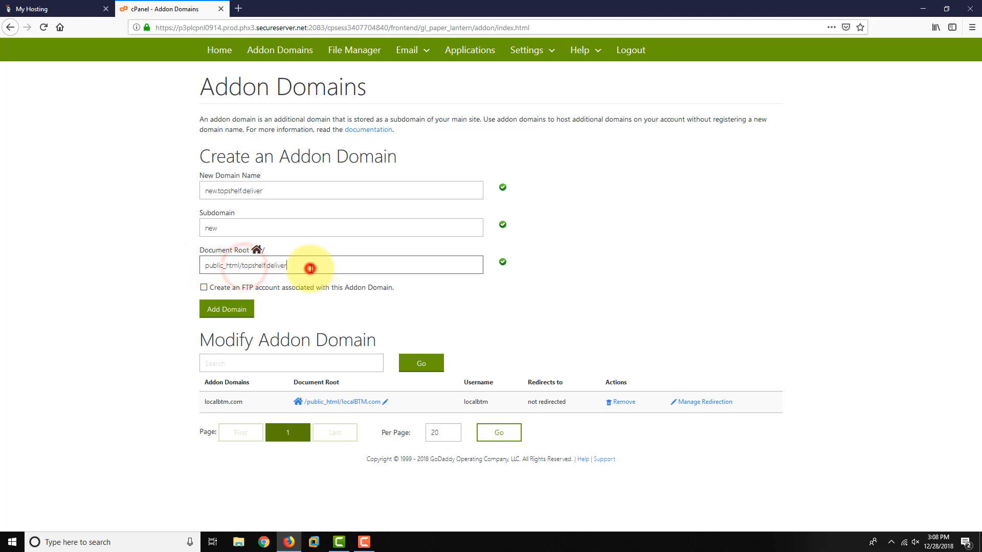
pyautogui.moveTo(245, 268); pyautogui.dragTo(235, 263)
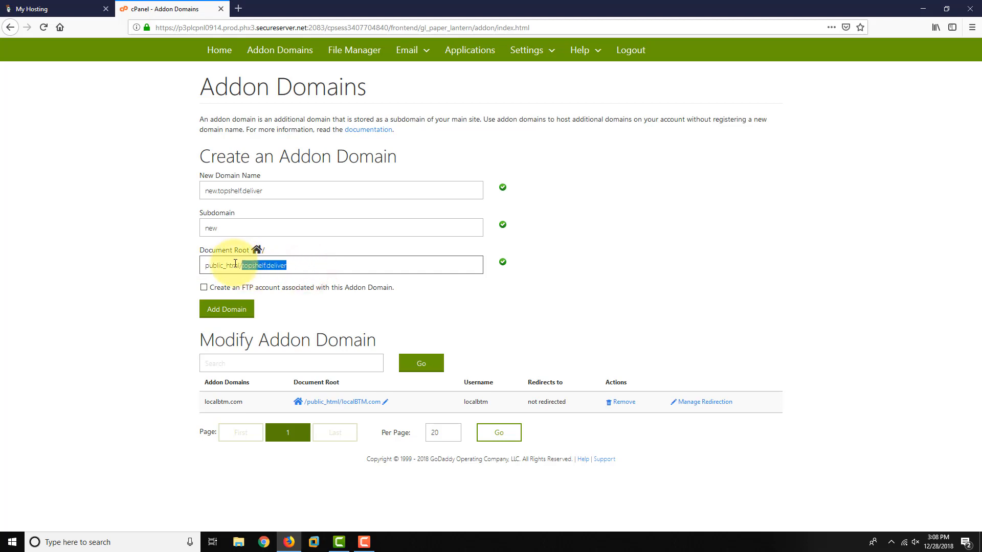
pyautogui.click(298, 266)
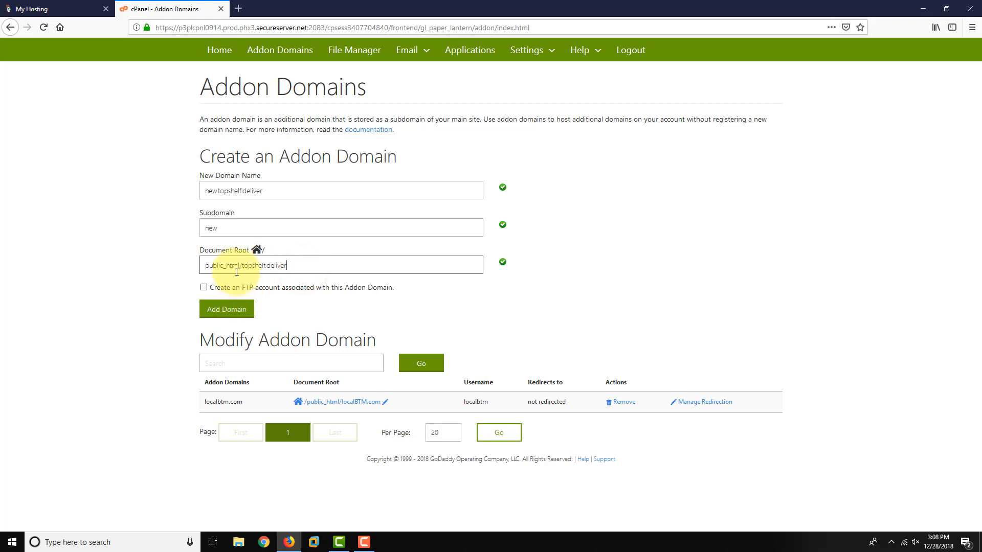
# - Create the addon domain new.topshelf.deliver with its document root at public_html/topshelf.deliver, and read the resulting notices
pyautogui.moveTo(204, 189); pyautogui.dragTo(218, 189)
pyautogui.click(218, 190)
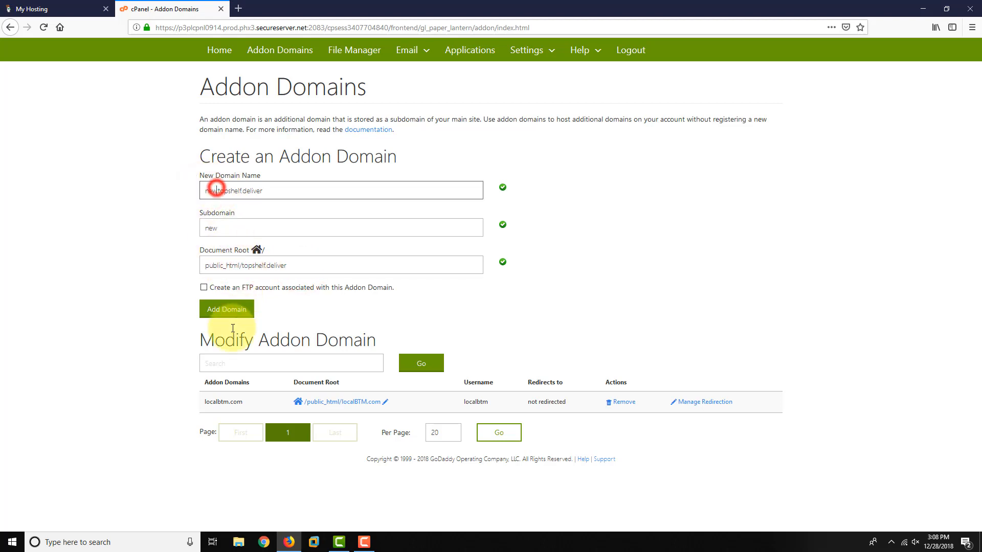
pyautogui.click(234, 314)
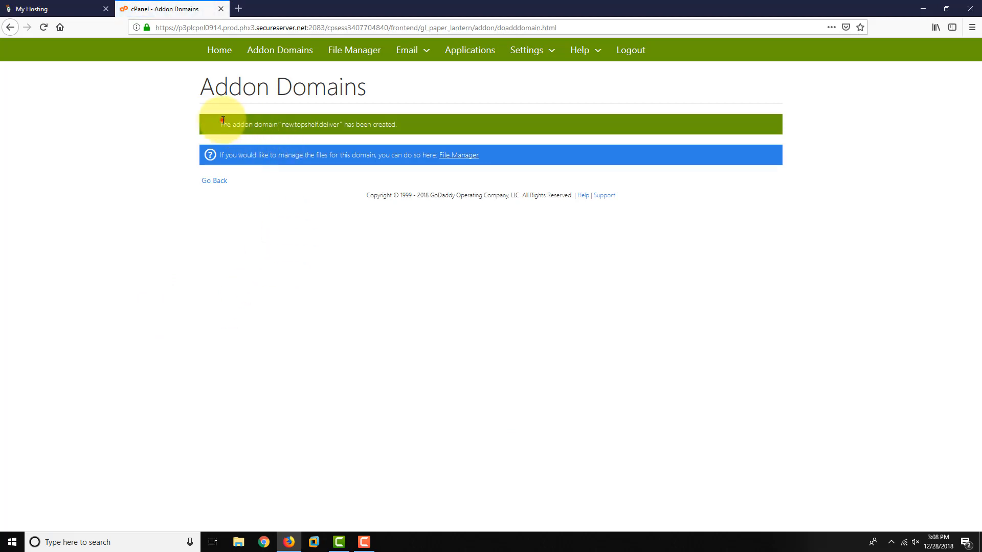
pyautogui.moveTo(223, 120); pyautogui.dragTo(390, 118)
pyautogui.click(395, 118)
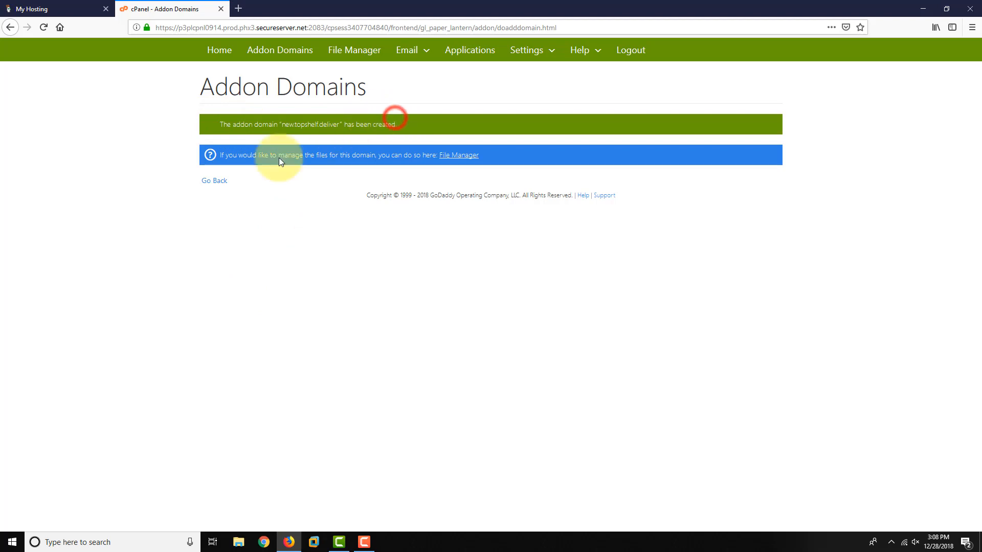
pyautogui.moveTo(243, 155); pyautogui.dragTo(435, 157)
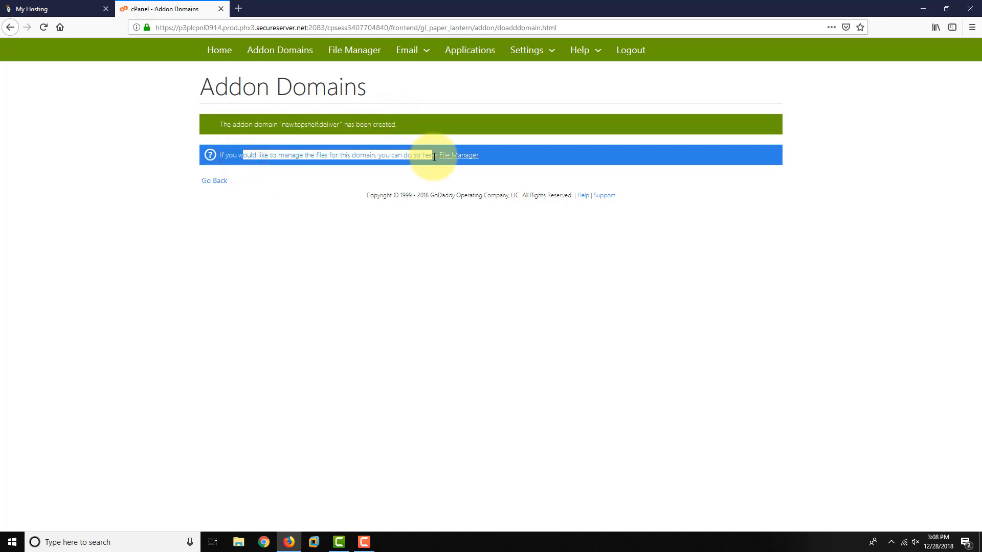
pyautogui.click(287, 192)
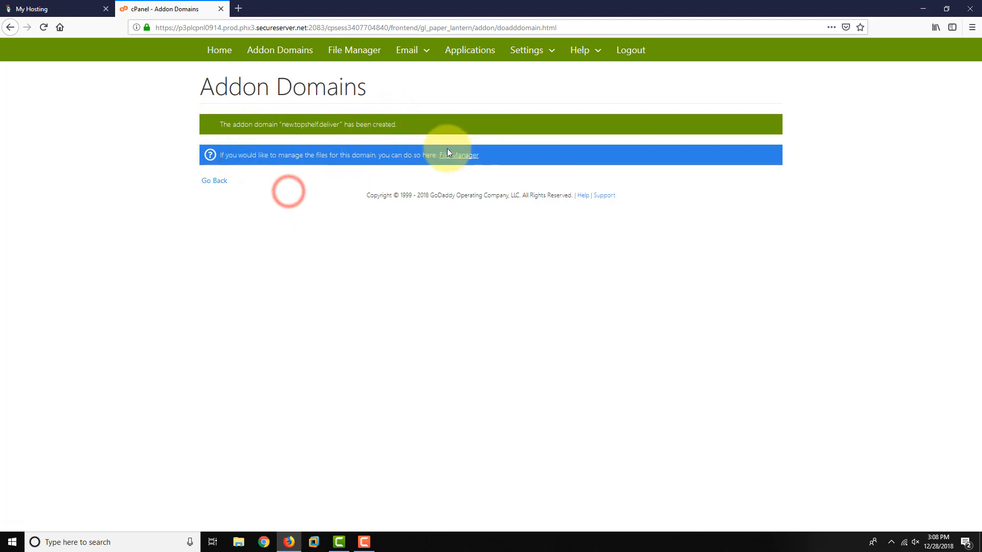
# - Return to the cPanel home page, find File Manager with "file", and open it at the Home Directory with hidden files shown
pyautogui.click(221, 49)
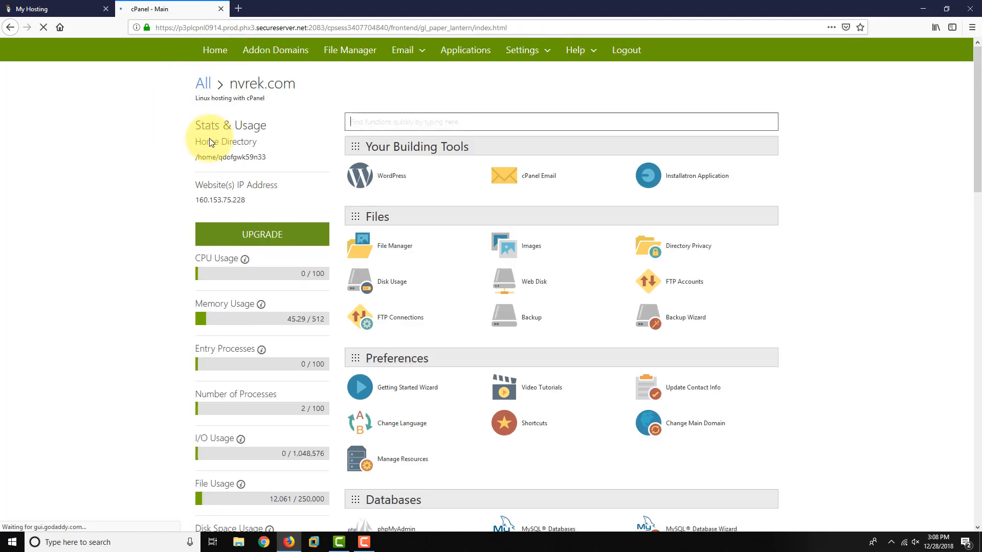
pyautogui.click(451, 160)
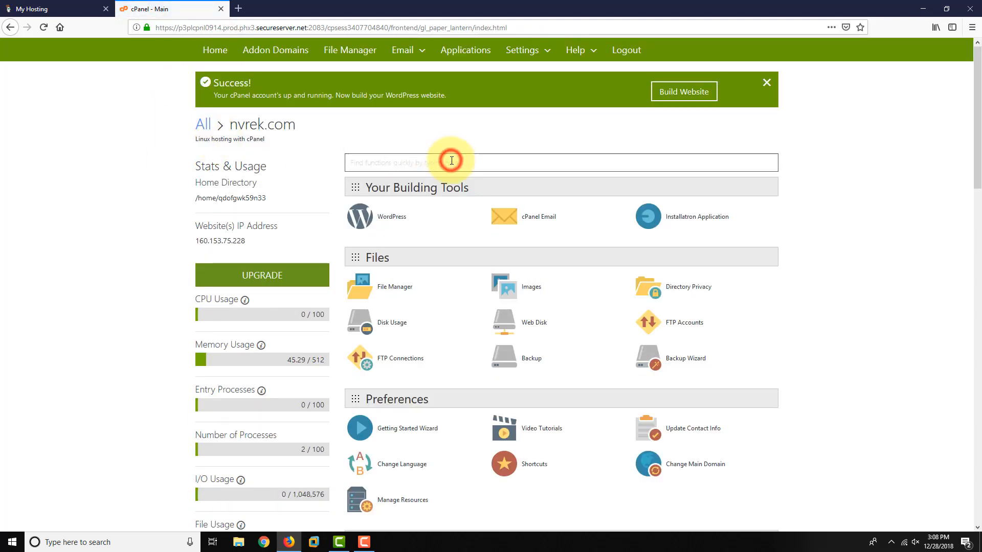
pyautogui.write('file')
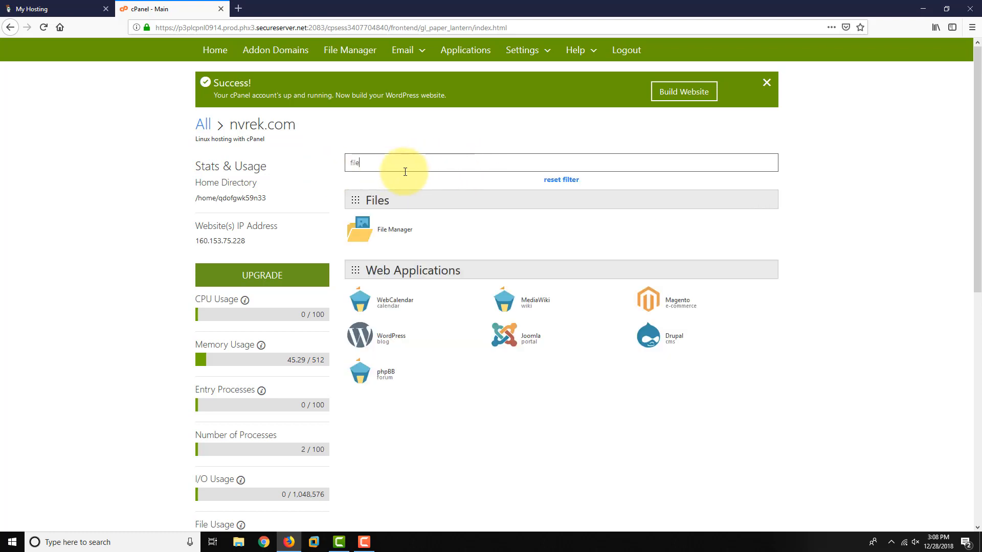
pyautogui.click(395, 229)
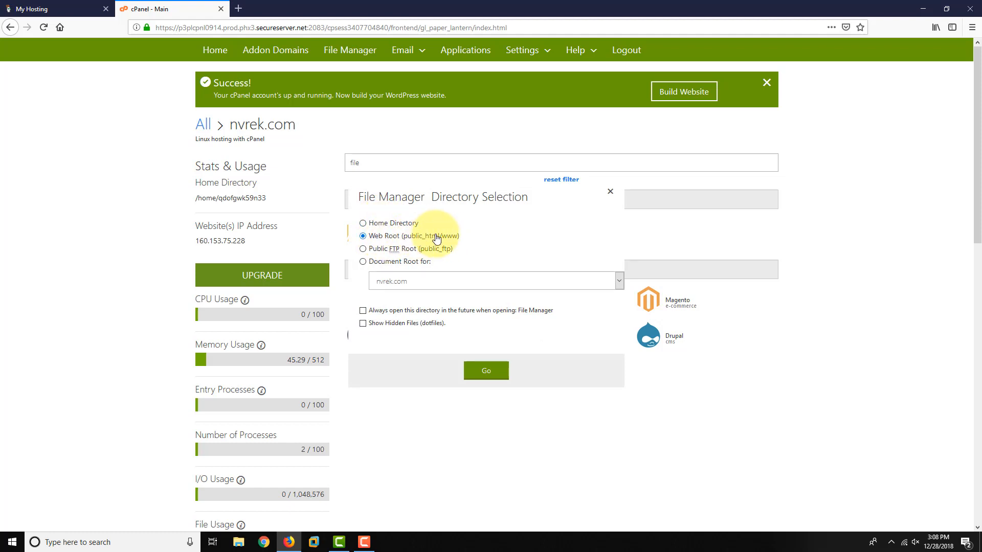
pyautogui.click(379, 224)
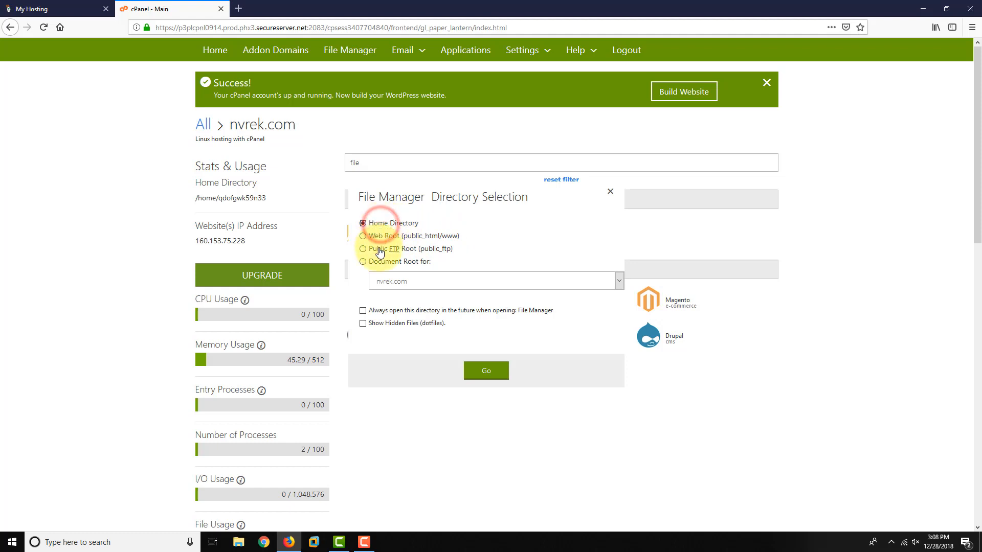
pyautogui.click(380, 325)
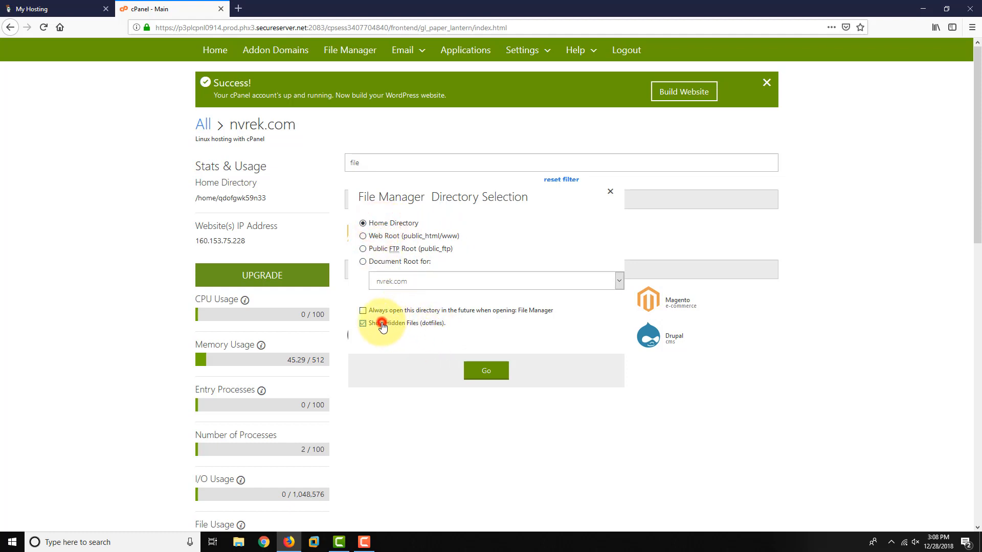
pyautogui.click(469, 370)
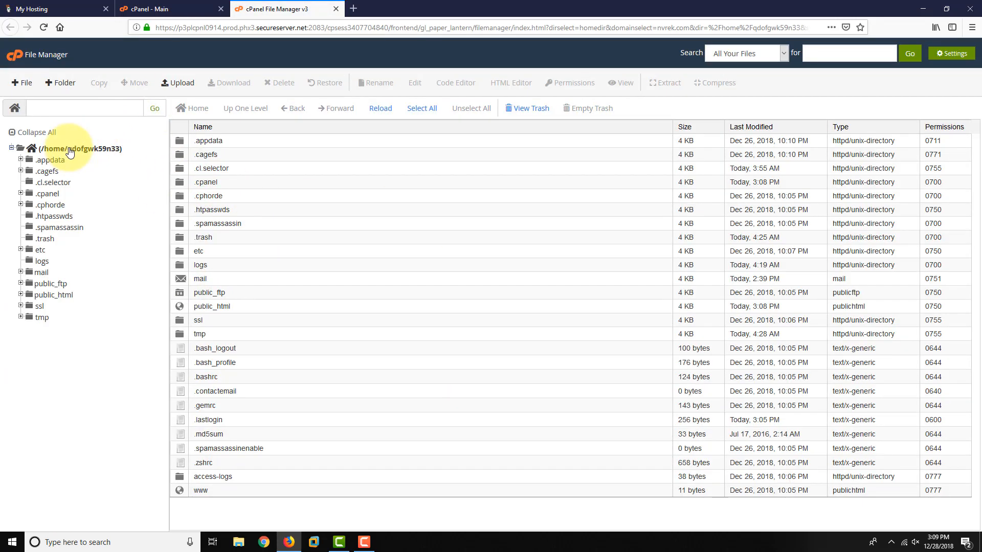
# - Open the public_html folder and examine the main site's WordPress folders and files
pyautogui.click(215, 307)
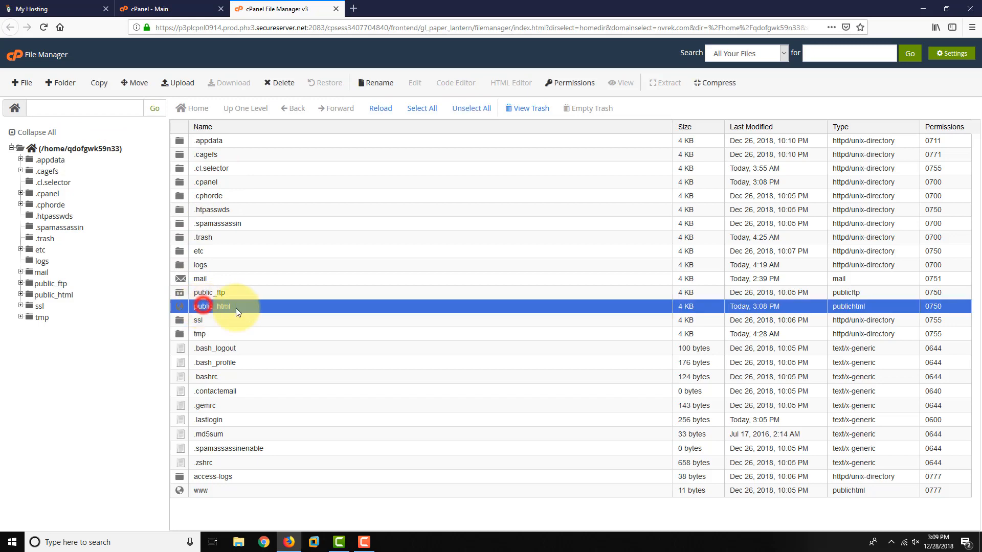
pyautogui.doubleClick(184, 308)
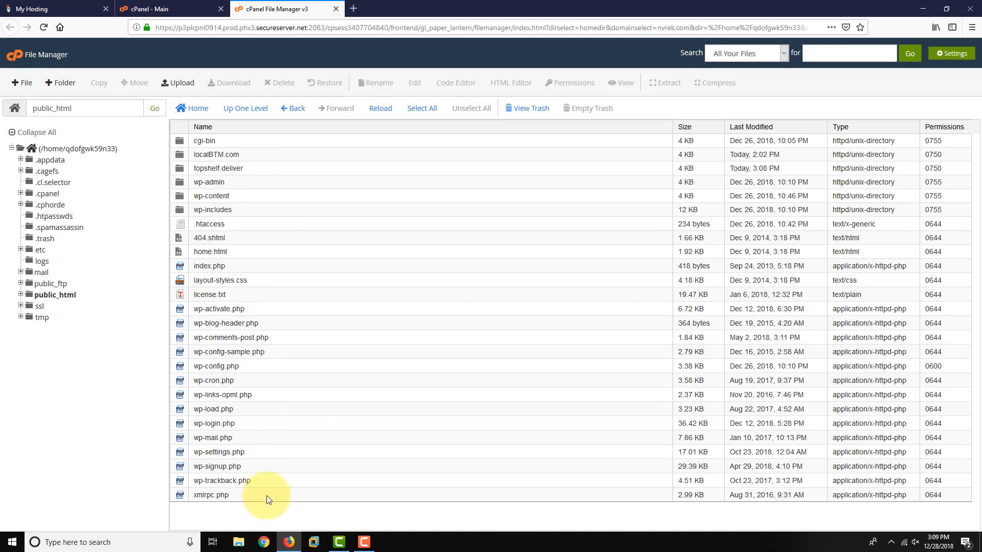
pyautogui.moveTo(316, 497); pyautogui.dragTo(217, 184)
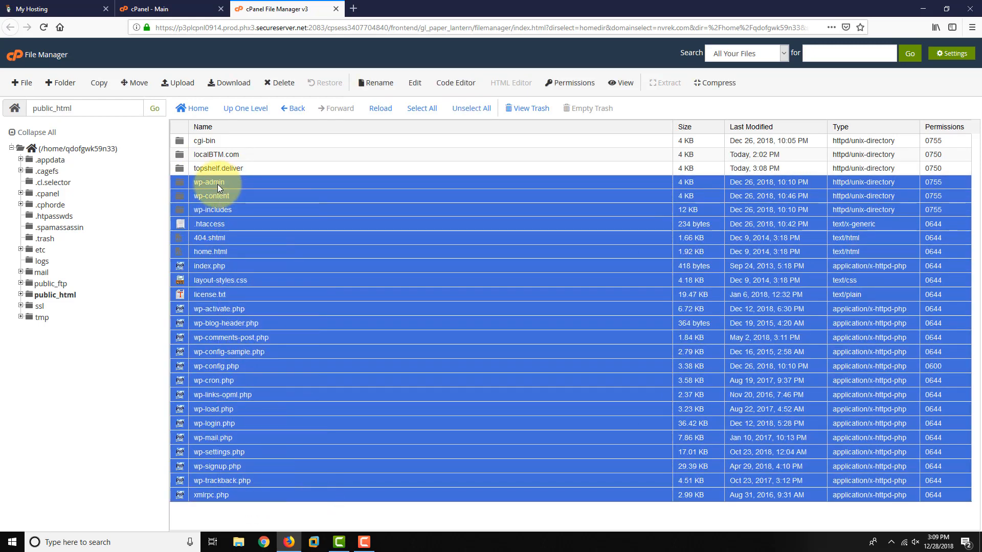
pyautogui.click(228, 209)
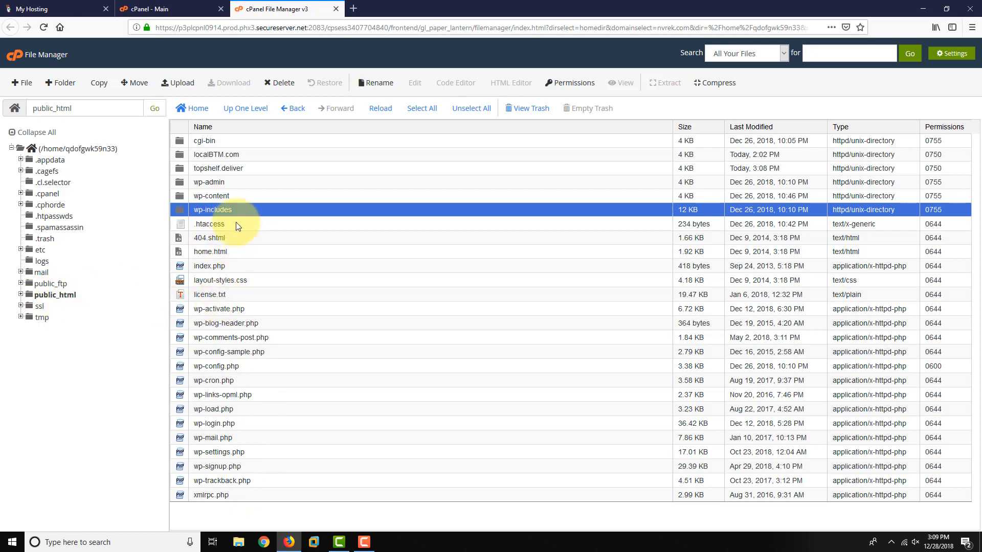
# - Open the localBTM.com folder inside public_html and examine its WordPress folders and files
pyautogui.click(200, 154)
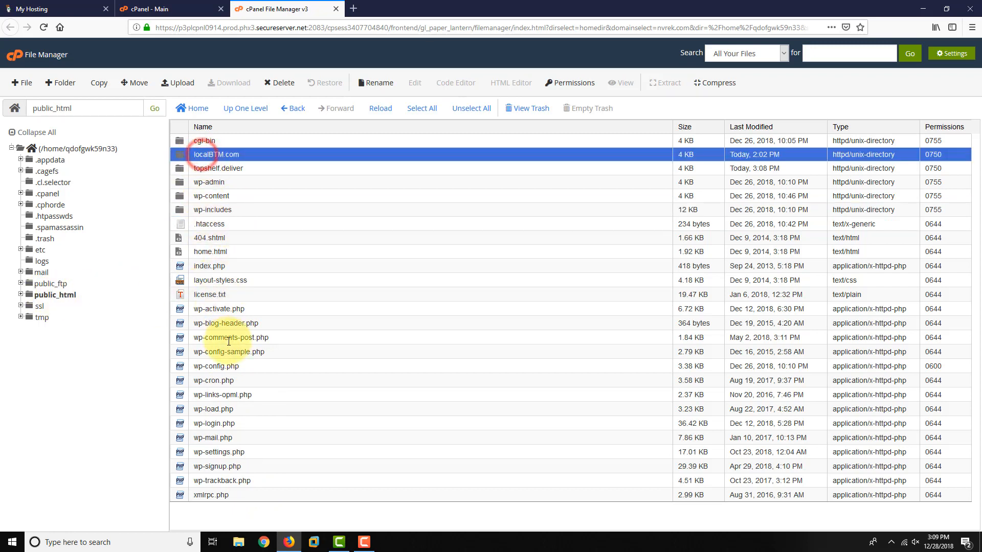
pyautogui.click(180, 154)
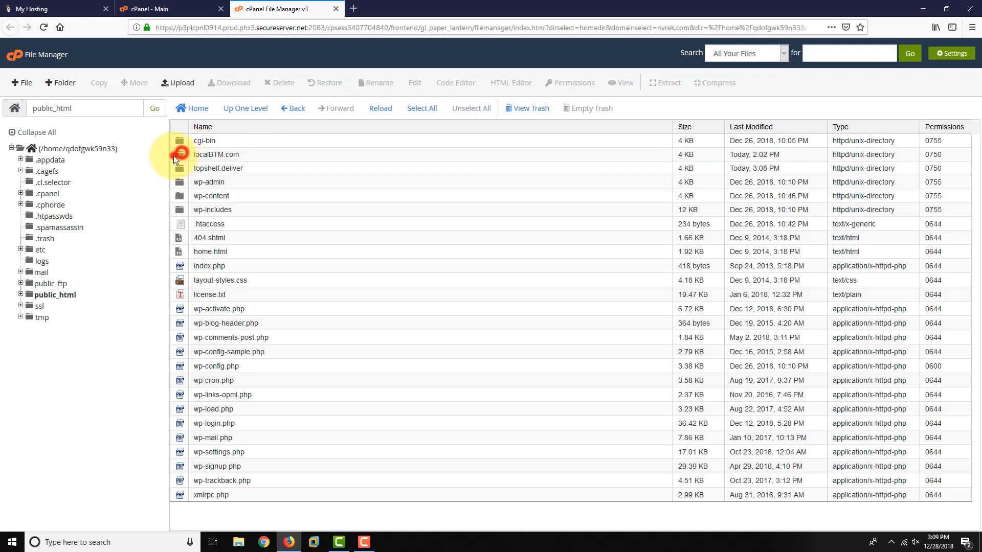
pyautogui.doubleClick(177, 154)
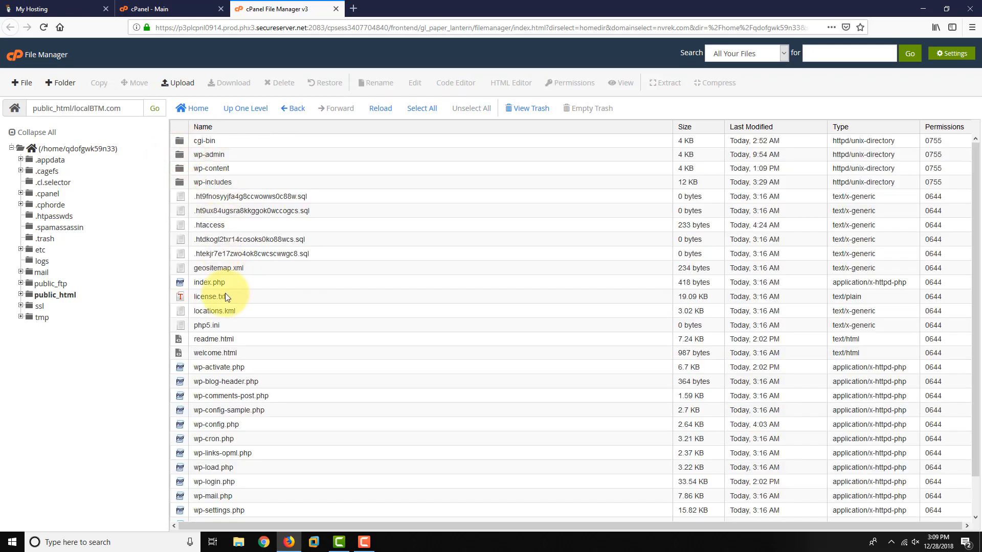
pyautogui.scroll(-2, 226, 297)
pyautogui.scroll(2, 299, 408)
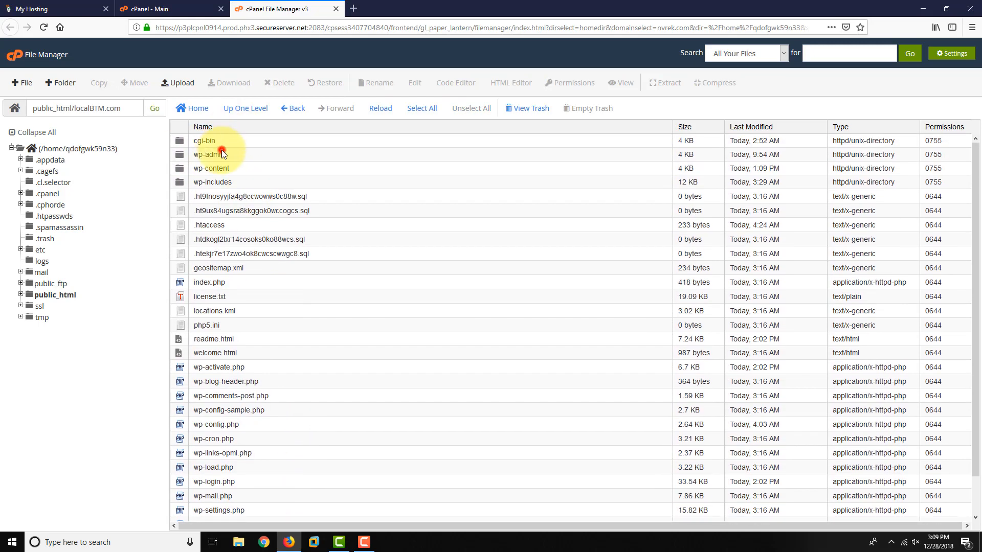
pyautogui.click(222, 154)
pyautogui.click(225, 168)
pyautogui.click(228, 182)
pyautogui.scroll(-2, 371, 465)
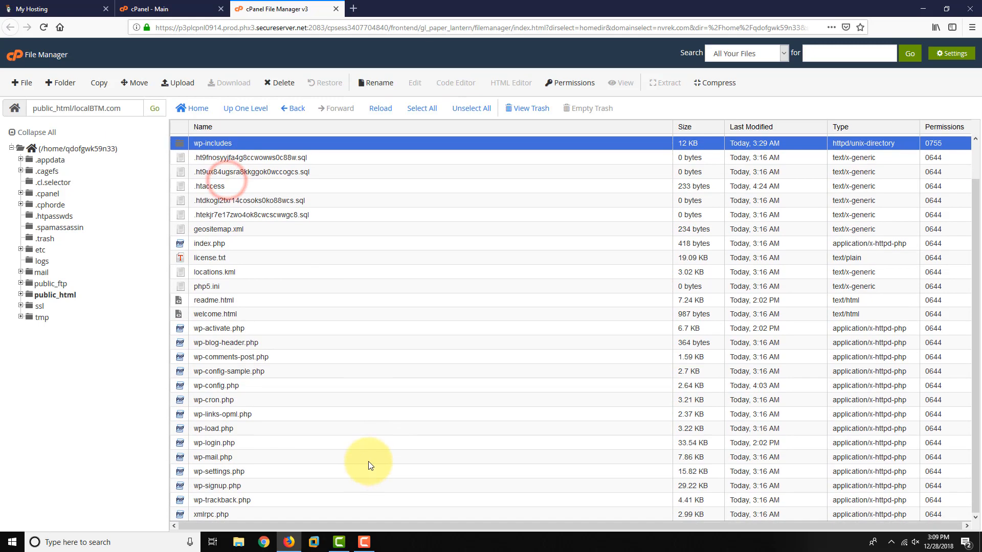
pyautogui.scroll(1, 306, 306)
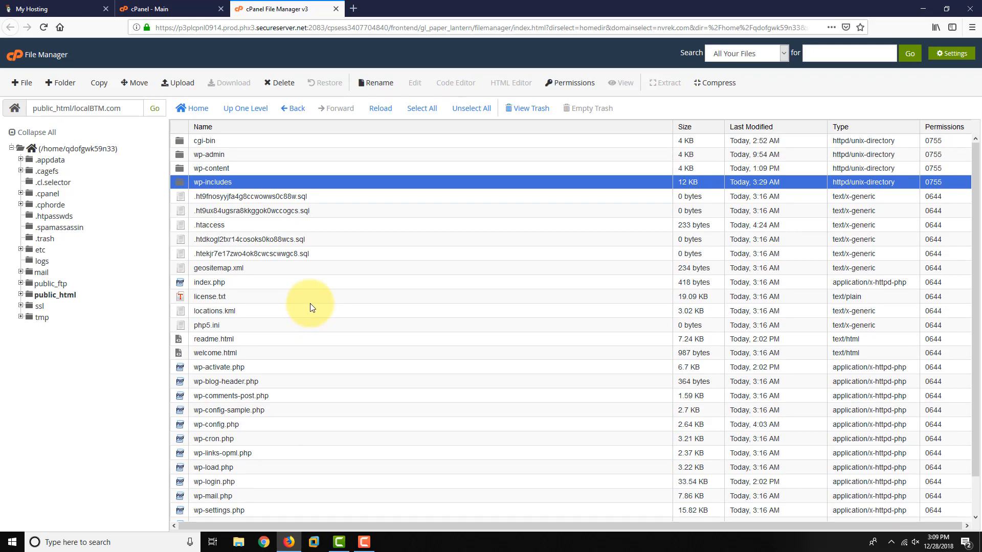
pyautogui.scroll(-1, 250, 332)
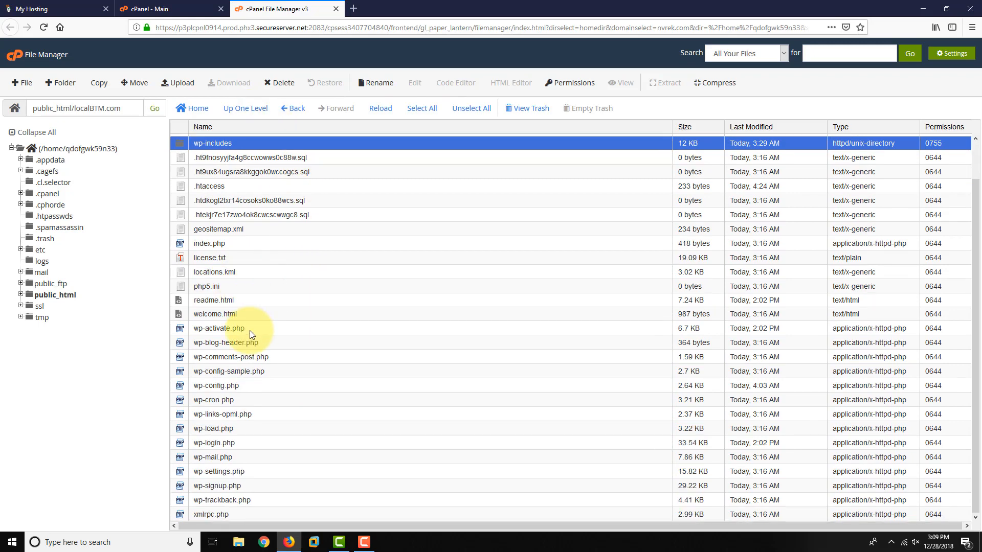
pyautogui.scroll(1, 272, 327)
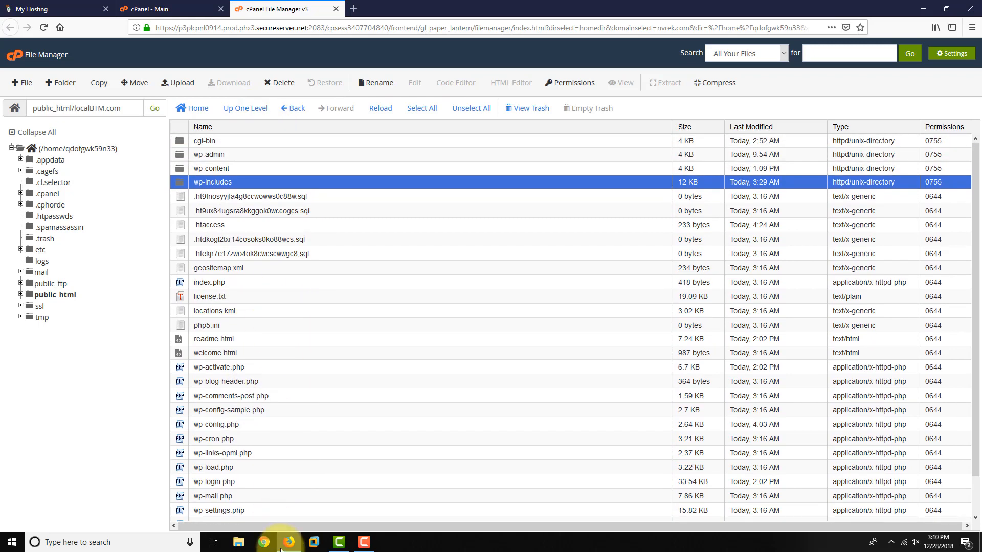
pyautogui.moveTo(302, 493); pyautogui.dragTo(246, 153)
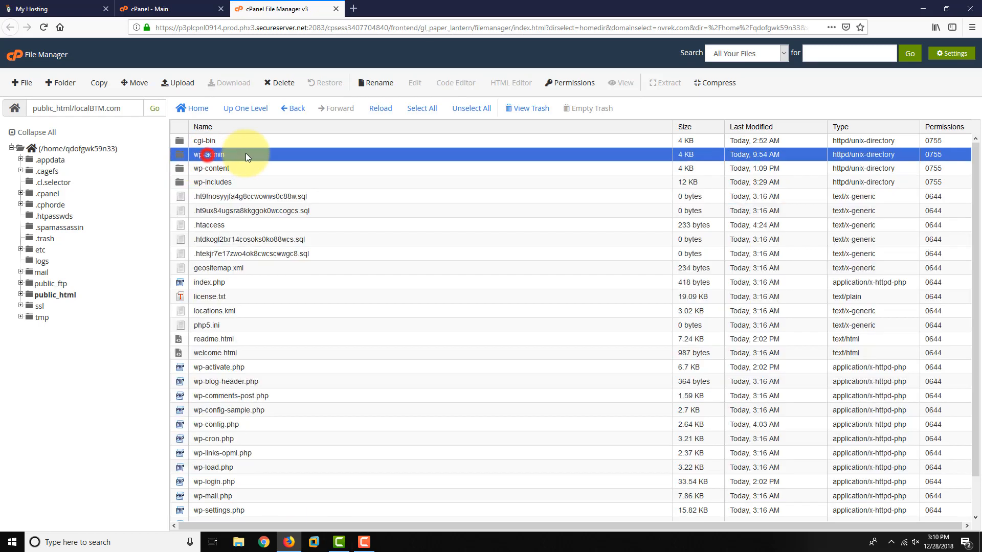
# - Return to public_html, inspect the contents of the topshelf.deliver folder, and go back up to public_html
pyautogui.click(66, 295)
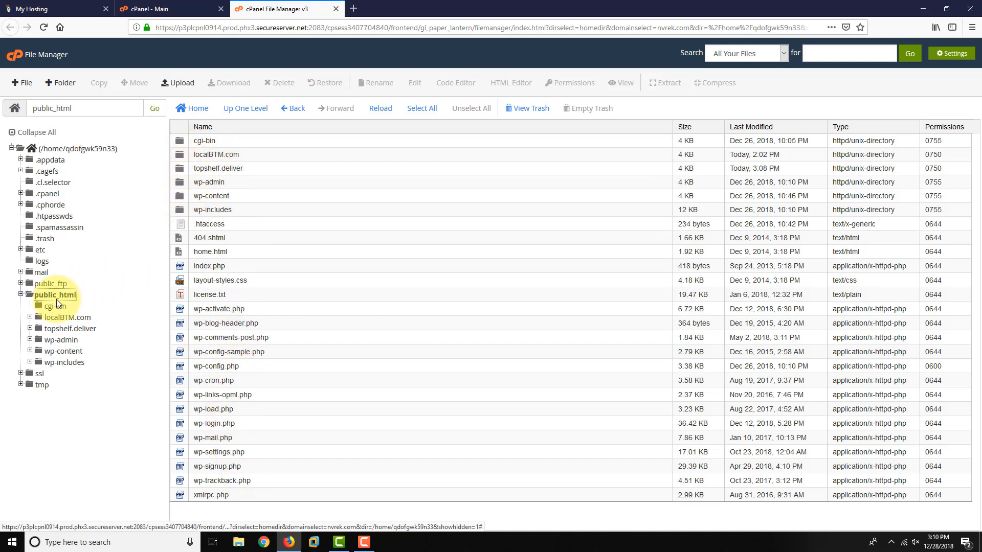
pyautogui.click(180, 155)
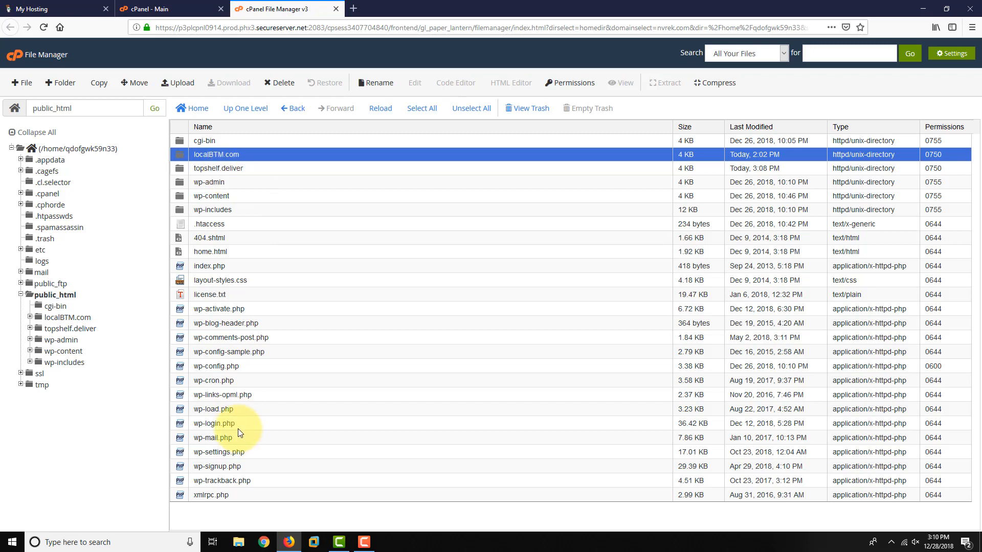
pyautogui.click(189, 169)
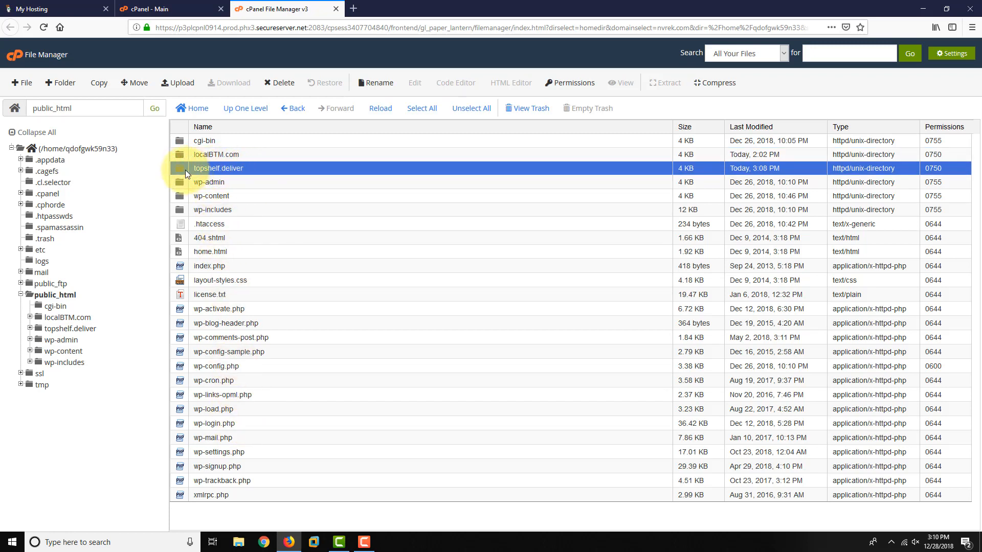
pyautogui.doubleClick(186, 169)
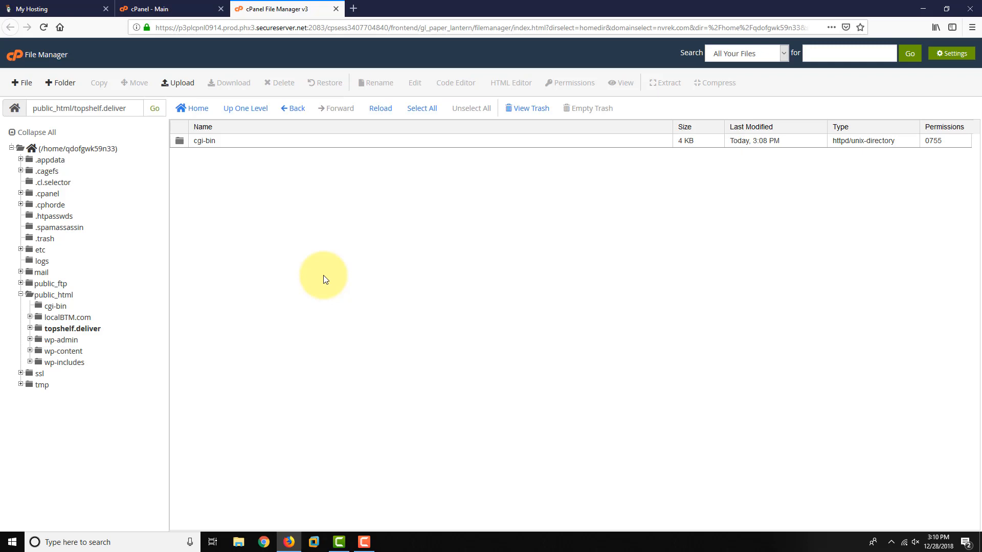
pyautogui.click(204, 144)
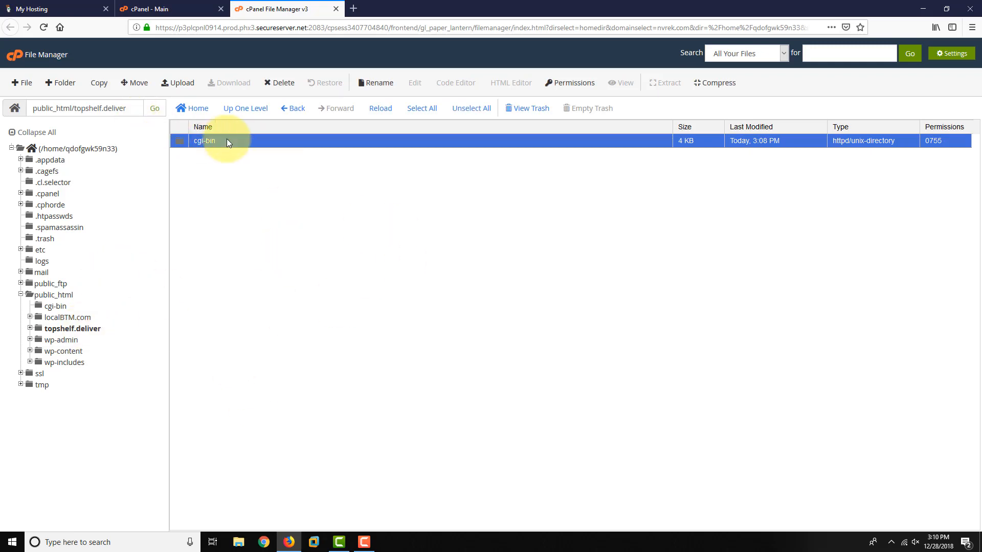
pyautogui.click(242, 108)
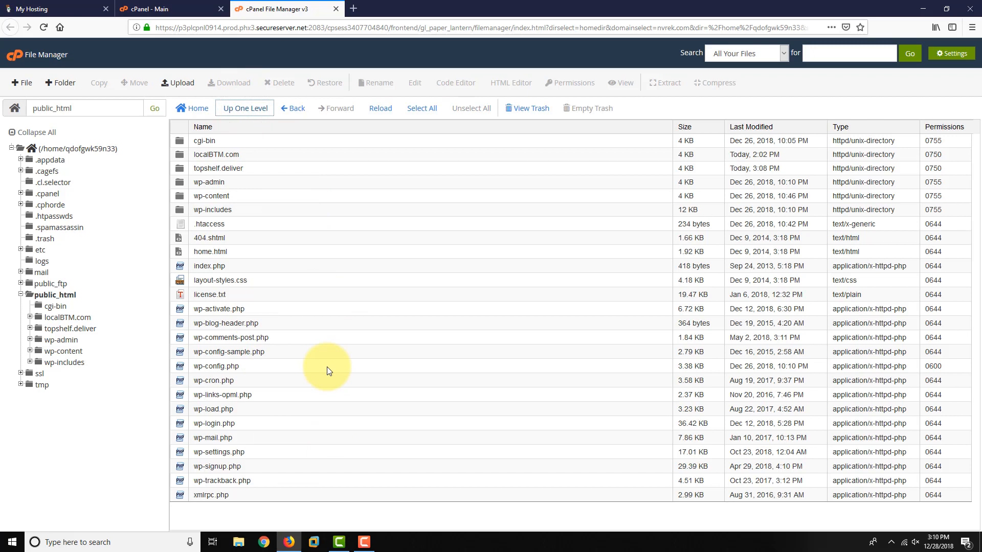
pyautogui.click(228, 141)
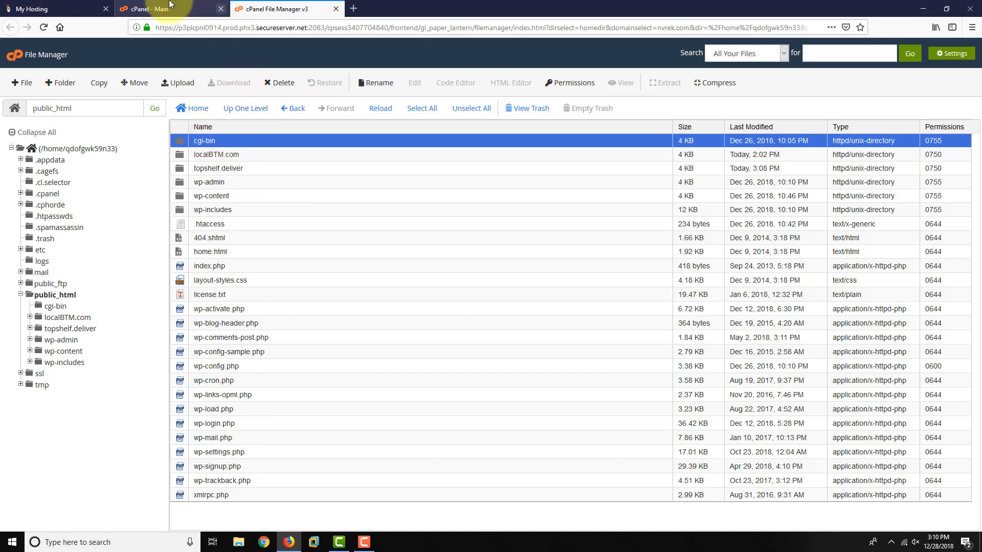
pyautogui.click(218, 171)
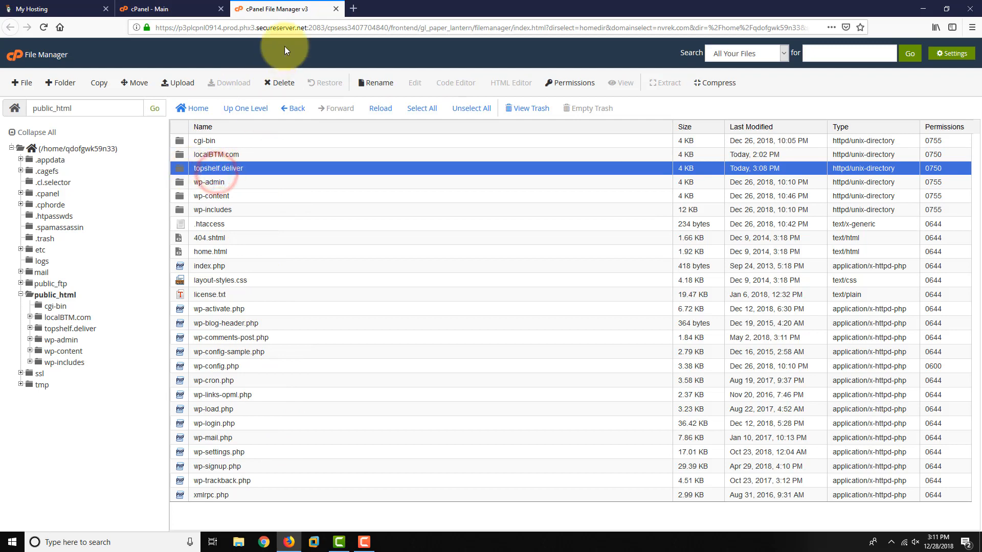
# - Close File Manager, clear the function search on the cPanel home page, and switch to the GoDaddy My Hosting page
pyautogui.click(336, 9)
pyautogui.click(415, 164)
pyautogui.press('BackSpace')
pyautogui.press('BackSpace')
pyautogui.press('BackSpace')
pyautogui.press('BackSpace')
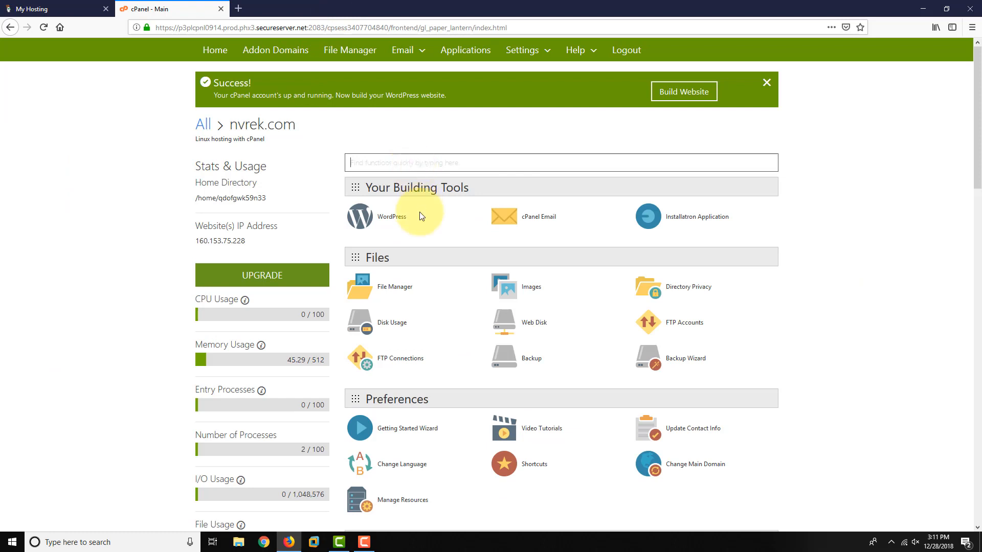
pyautogui.click(32, 7)
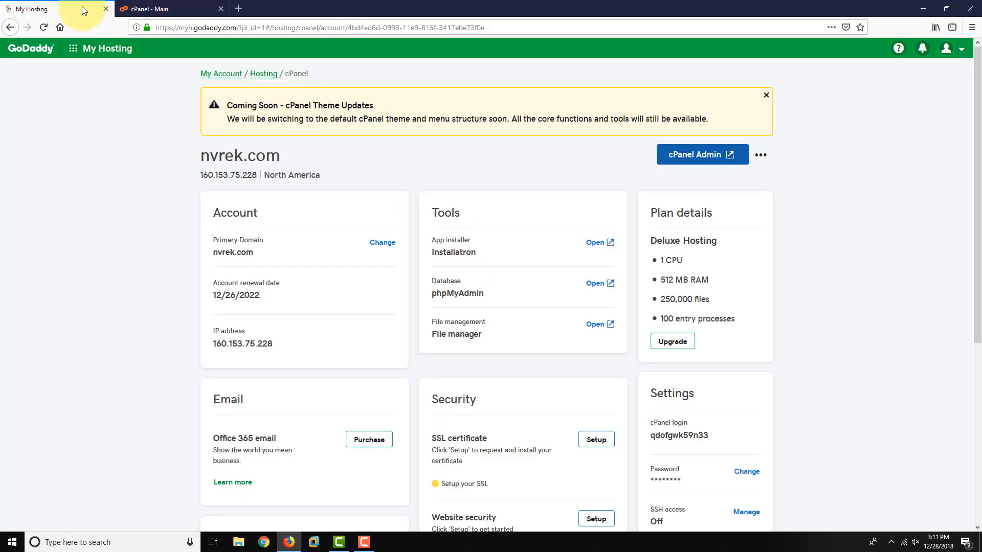
# - Open the My Products page of the GoDaddy account from the nvrek.com hosting page
pyautogui.click(172, 6)
pyautogui.click(72, 6)
pyautogui.click(961, 51)
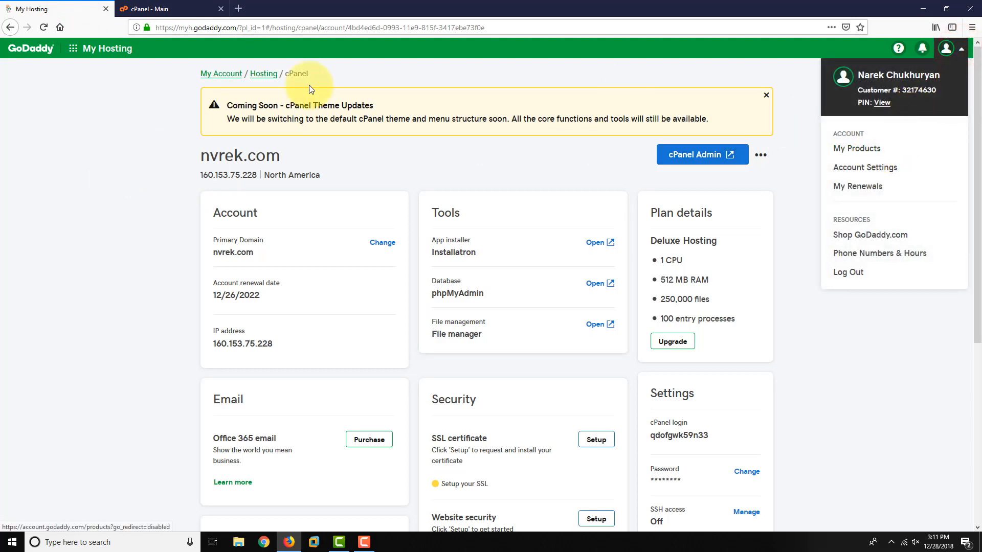
pyautogui.doubleClick(234, 154)
pyautogui.click(925, 166)
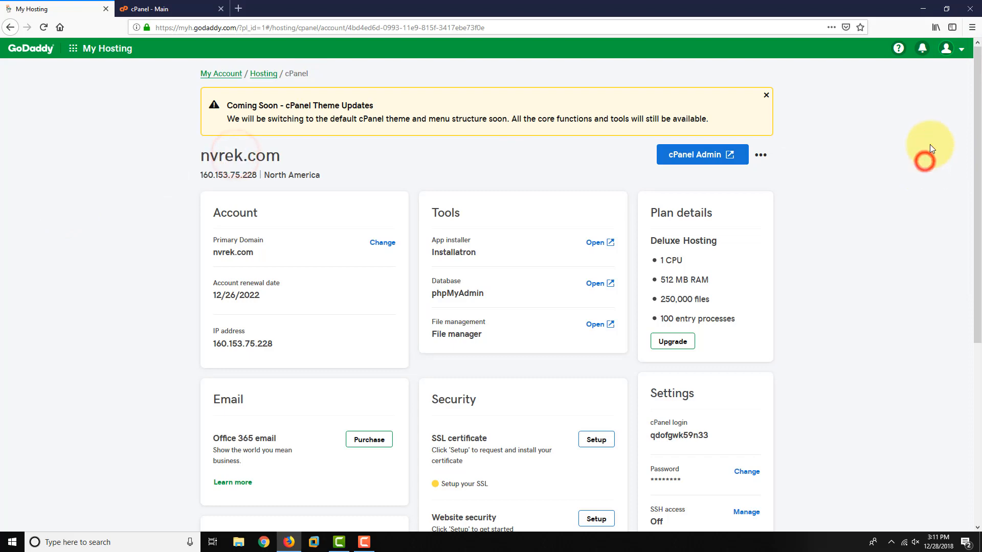
pyautogui.click(964, 51)
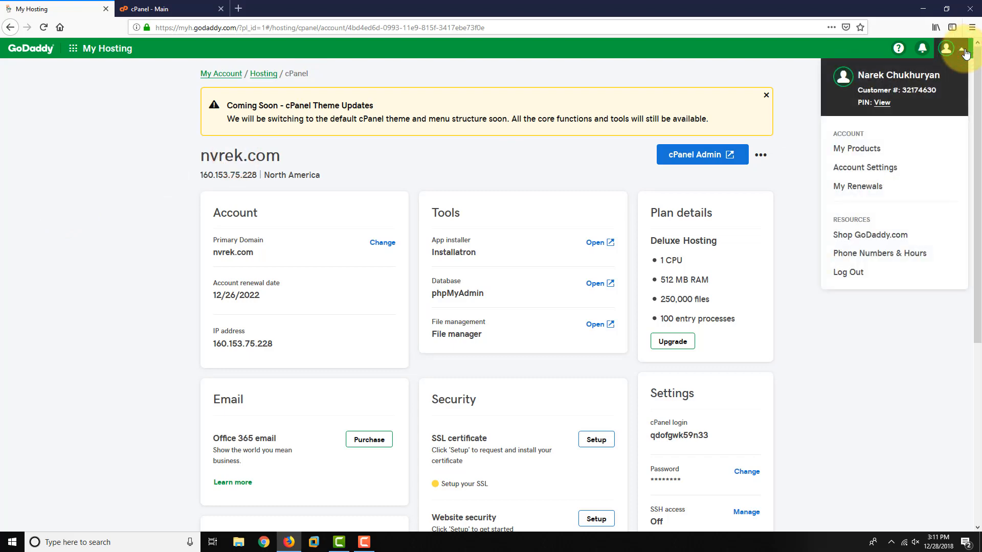
pyautogui.click(855, 150)
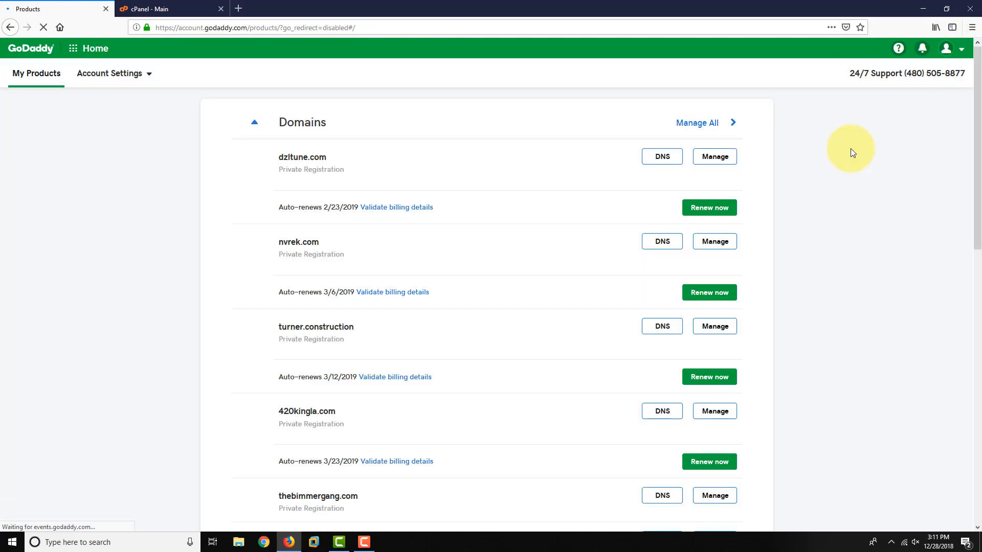
# - Open the management page of the Deluxe Web Hosting Windows plan for old.nvrek.com
pyautogui.scroll(-15, 307, 268)
pyautogui.click(318, 110)
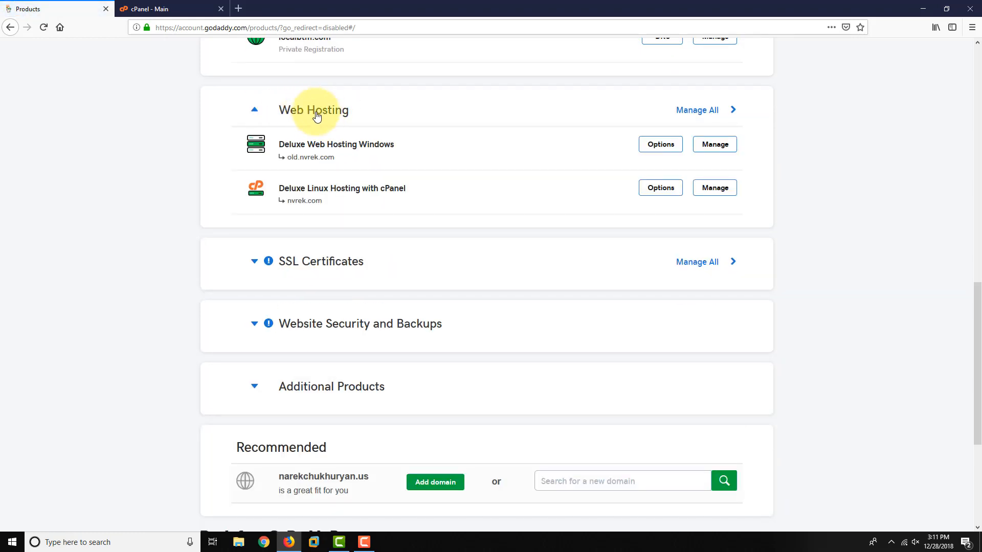
pyautogui.moveTo(292, 143); pyautogui.dragTo(363, 140)
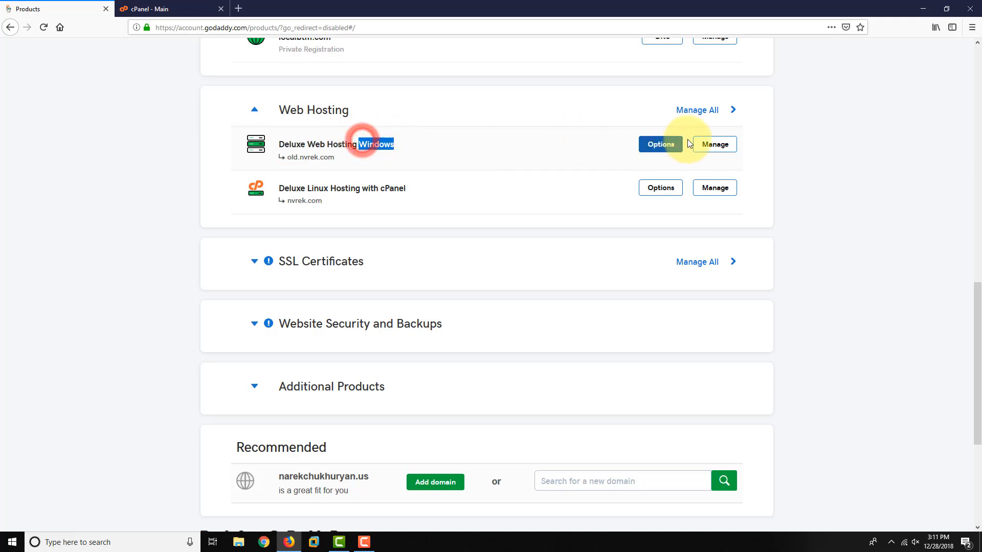
pyautogui.click(719, 144)
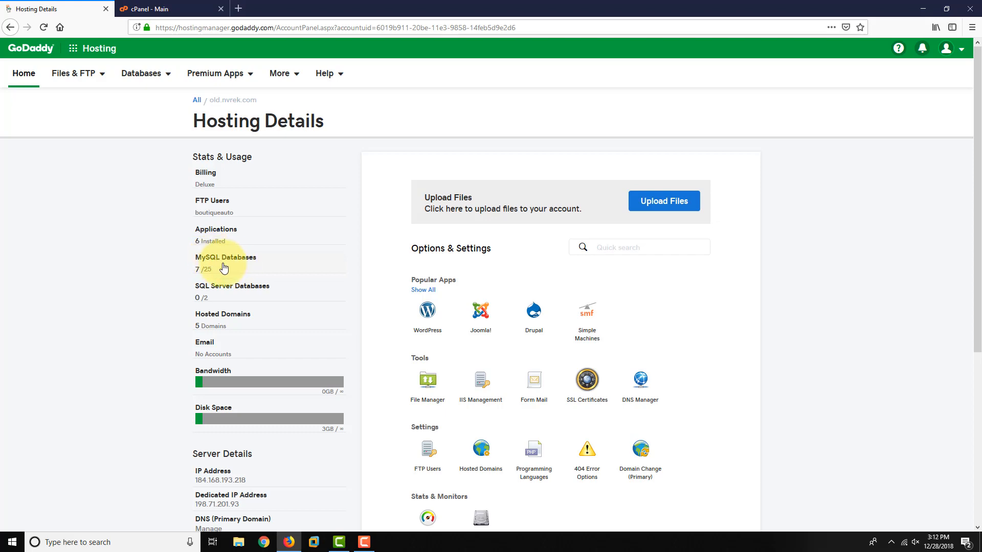
# - Open the Windows plan's MySQL database list and locate the WordPress database for topshelf.delivery
pyautogui.click(220, 266)
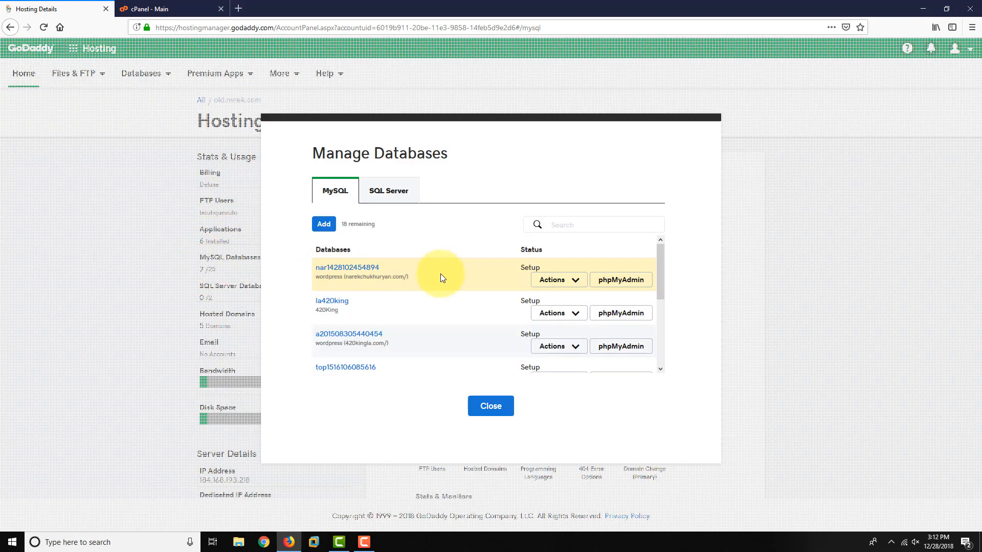
pyautogui.moveTo(319, 277); pyautogui.dragTo(411, 277)
pyautogui.click(411, 277)
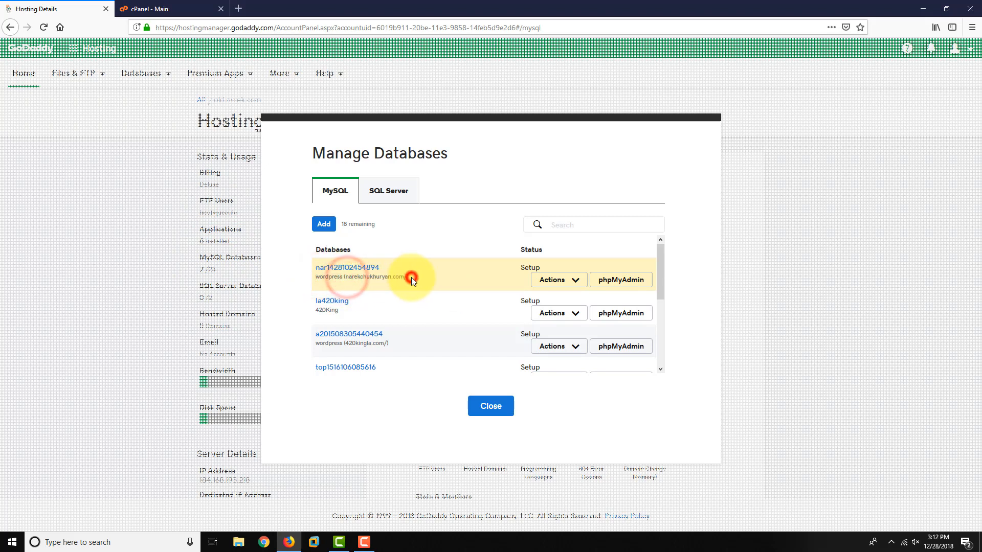
pyautogui.scroll(-3, 372, 278)
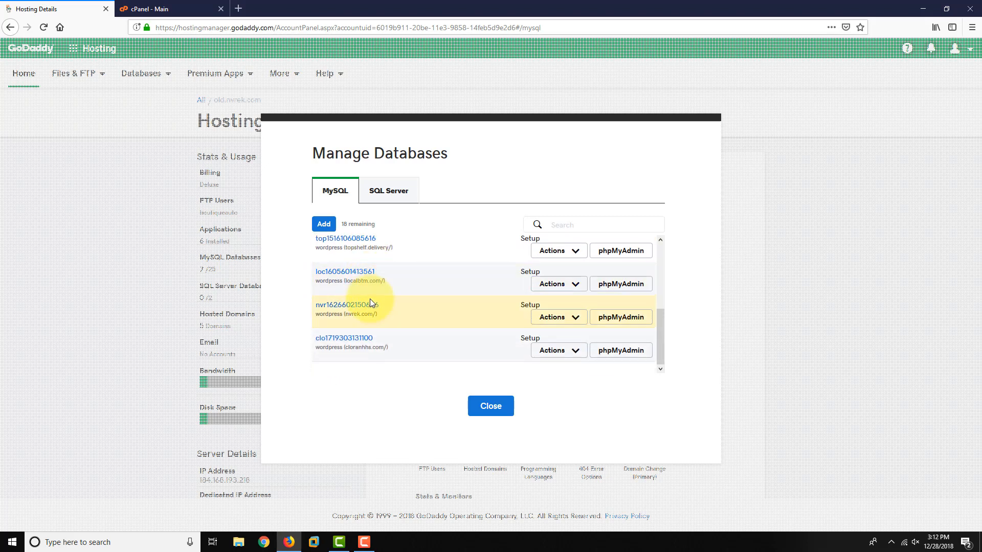
pyautogui.moveTo(347, 251); pyautogui.dragTo(391, 250)
pyautogui.click(389, 251)
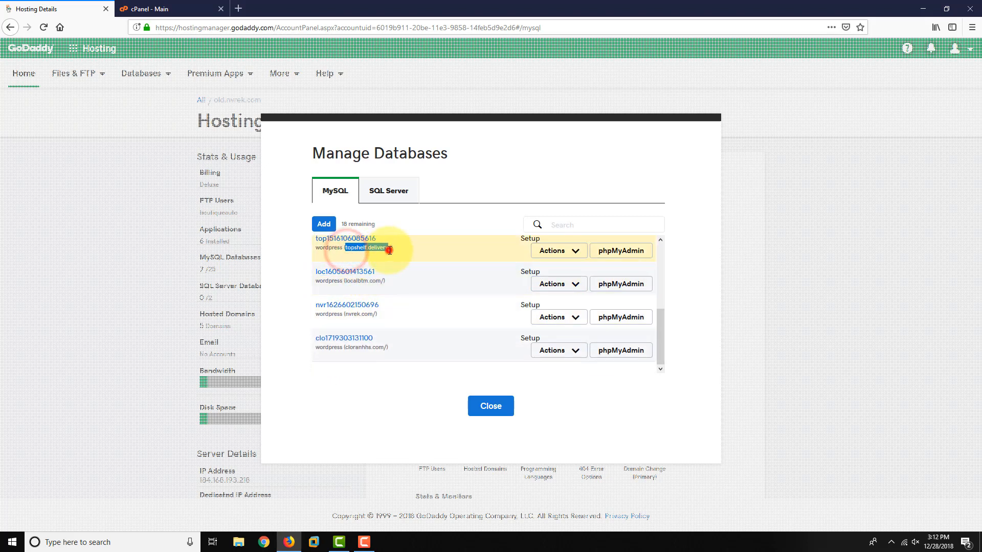
pyautogui.scroll(3, 389, 251)
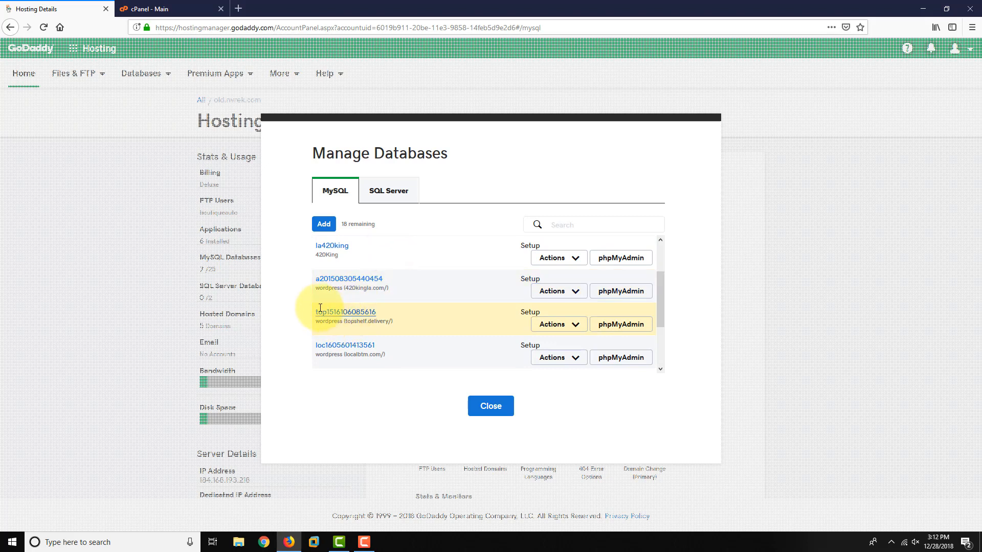
# - Back up the topshelf.delivery database as top1516106085616.sql in the /_db_backups folder
pyautogui.click(587, 325)
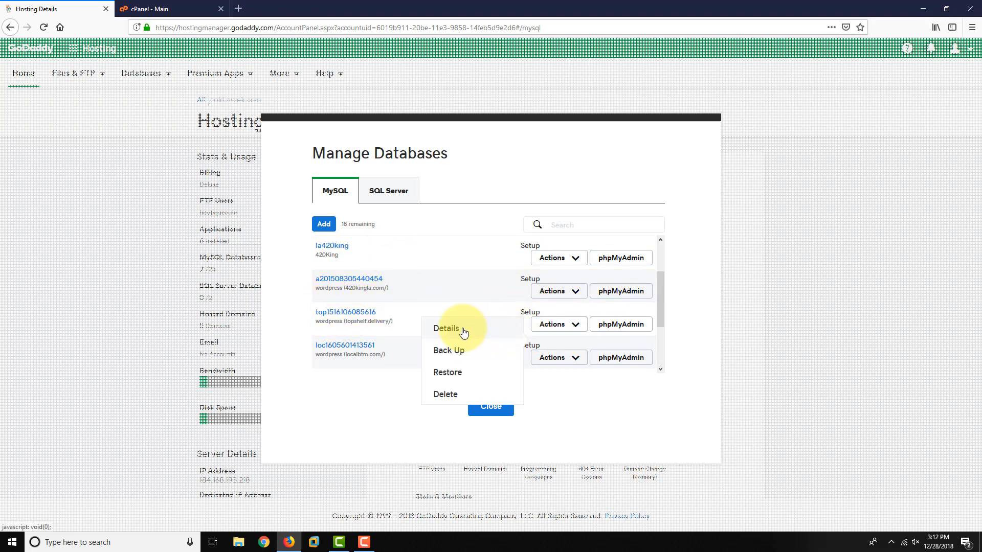
pyautogui.click(454, 353)
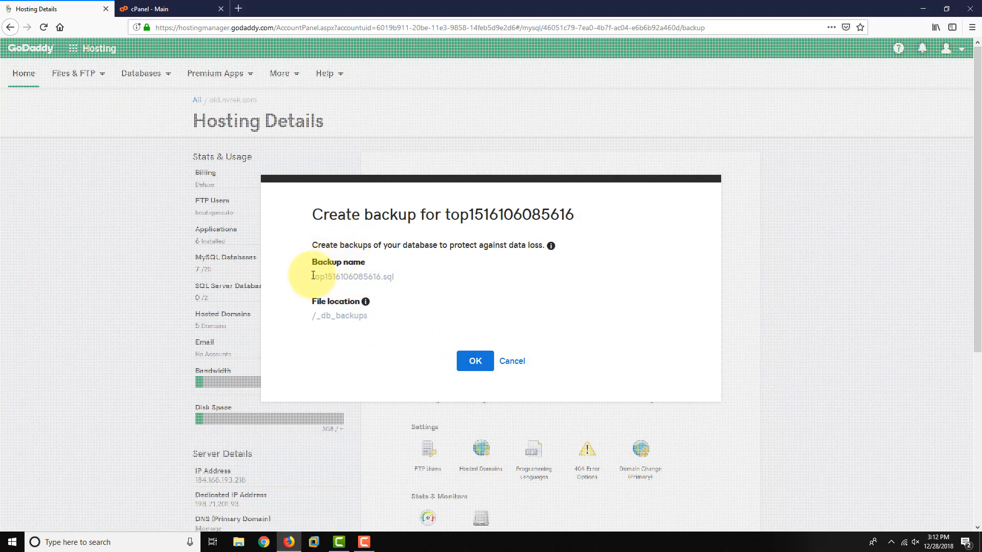
pyautogui.moveTo(306, 276); pyautogui.dragTo(395, 277)
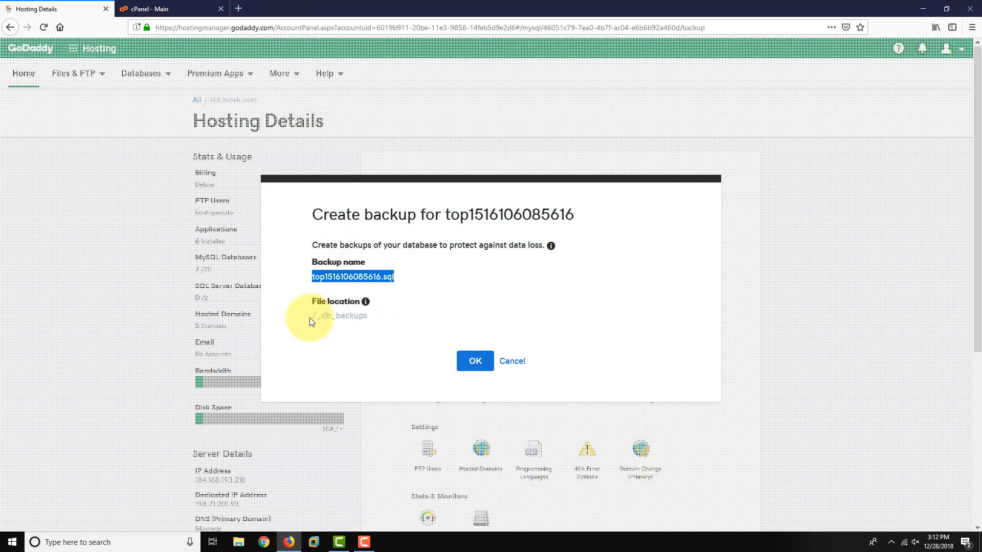
pyautogui.moveTo(307, 317); pyautogui.dragTo(383, 324)
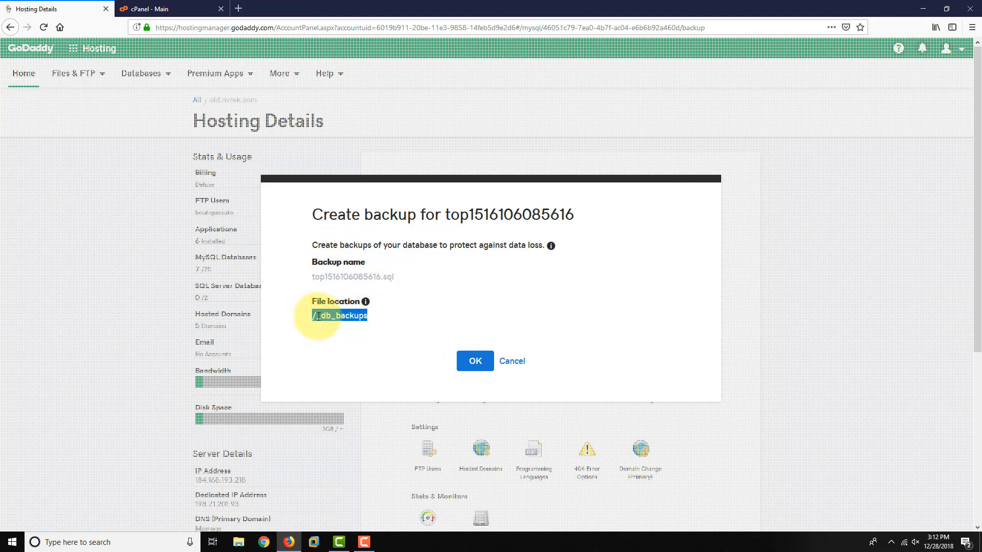
pyautogui.moveTo(316, 317); pyautogui.dragTo(323, 317)
pyautogui.click(401, 313)
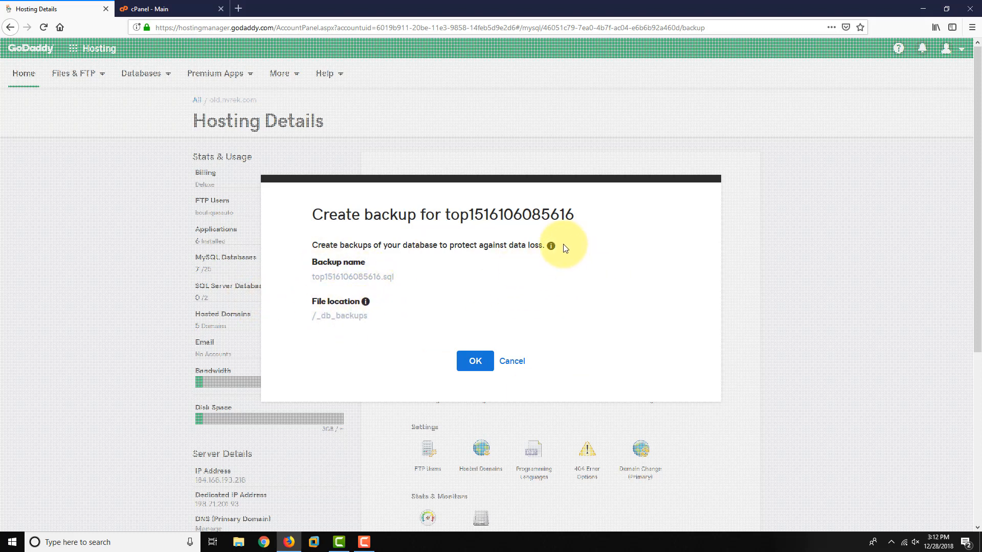
pyautogui.click(373, 274)
pyautogui.click(473, 359)
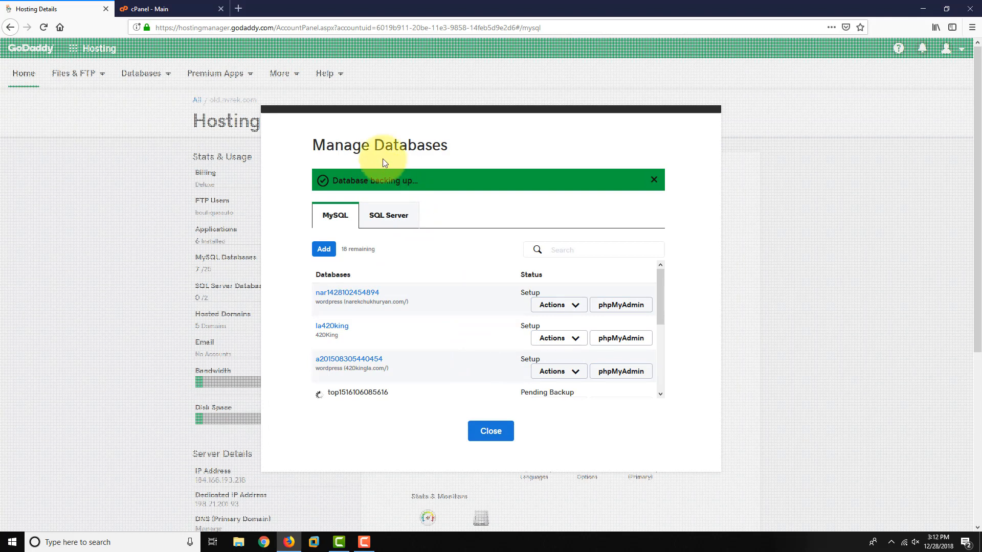
# - Search the web for filezilla in a new browser tab and open the FileZilla Client download page
pyautogui.click(237, 10)
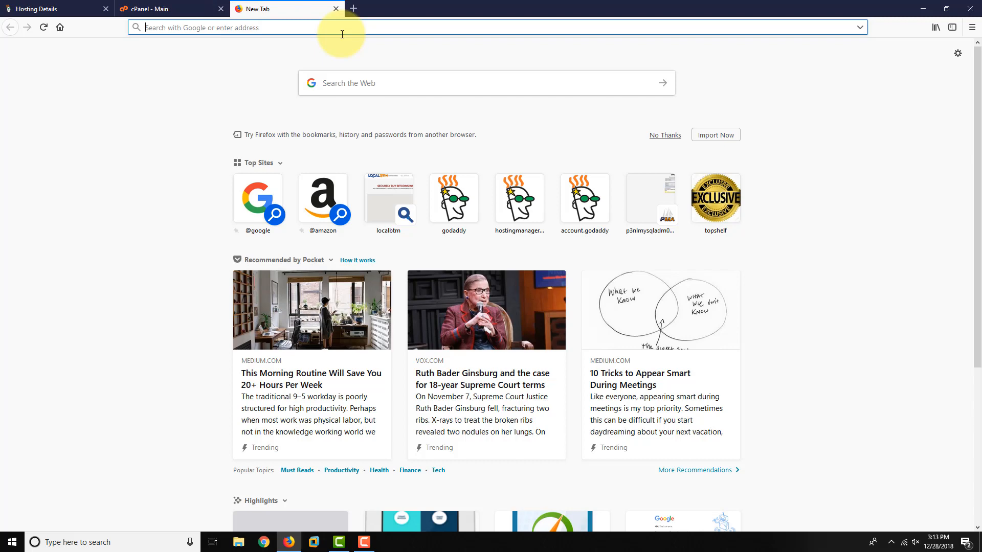
pyautogui.write('ftp')
pyautogui.press('BackSpace')
pyautogui.press('BackSpace')
pyautogui.press('BackSpace')
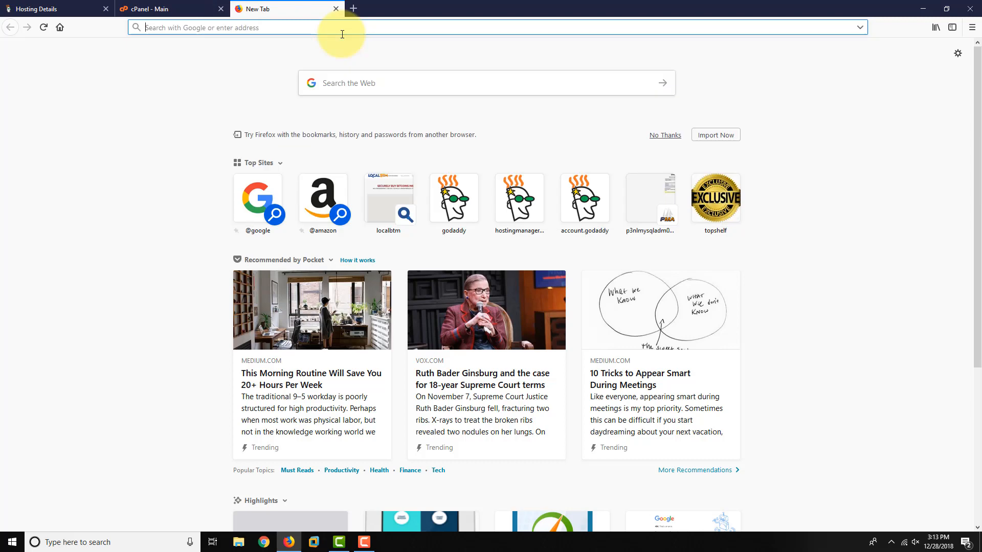
pyautogui.write('filez')
pyautogui.click(156, 95)
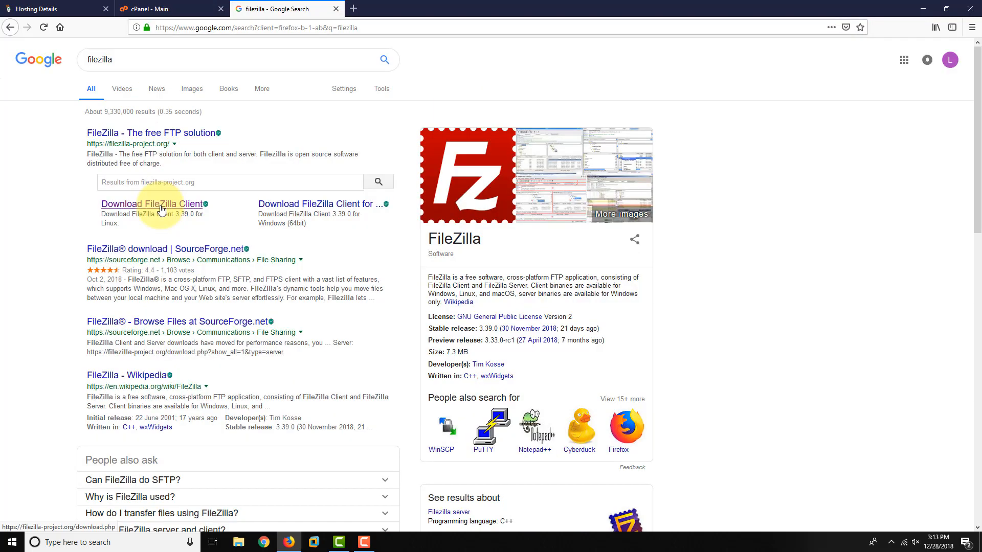
pyautogui.click(160, 204)
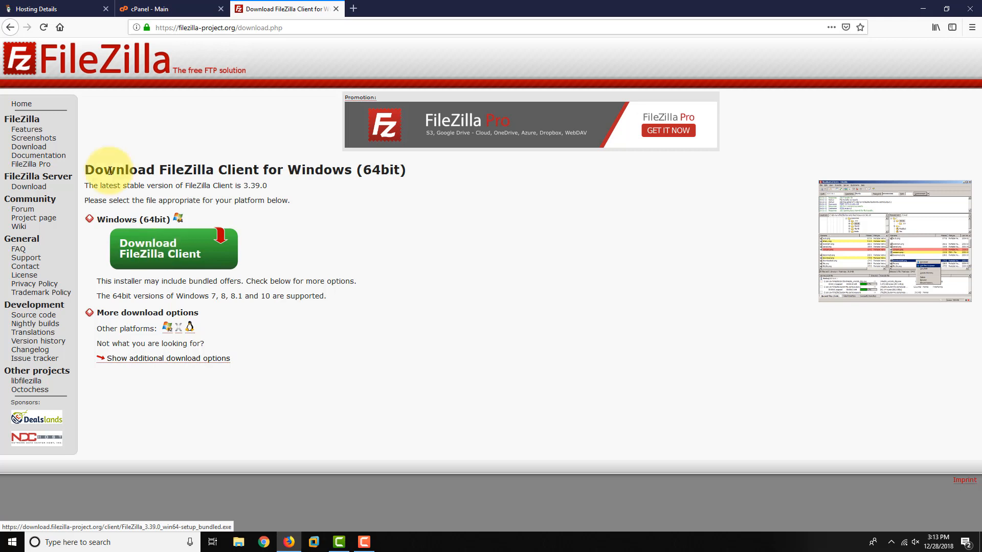
# - Download the free edition of FileZilla Client for Windows (64bit) and save the installer file
pyautogui.moveTo(100, 220); pyautogui.dragTo(167, 216)
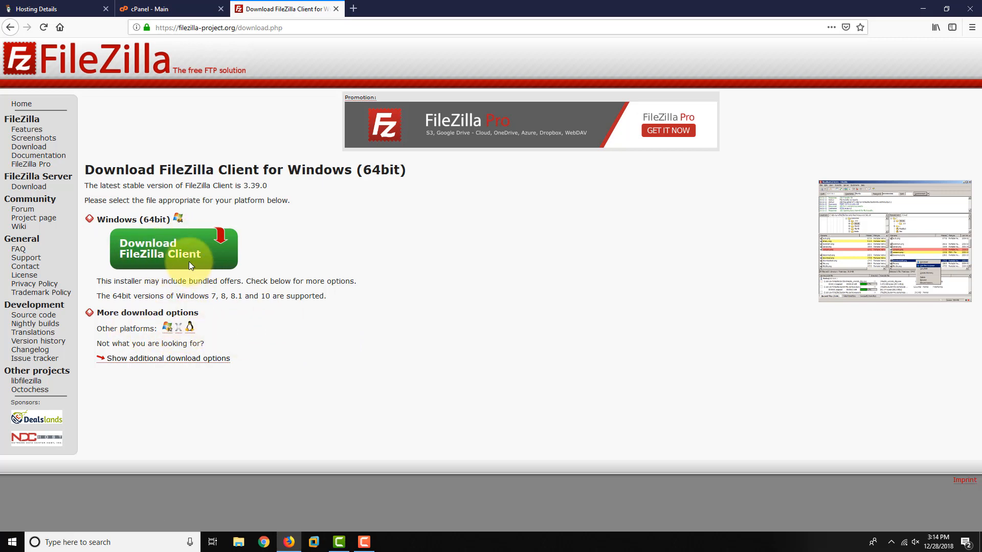
pyautogui.click(168, 261)
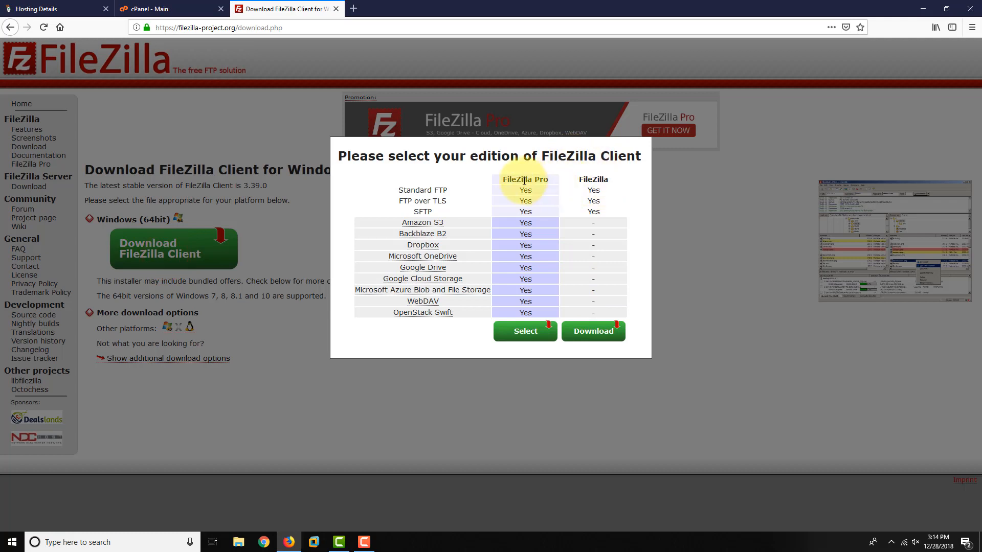
pyautogui.click(586, 180)
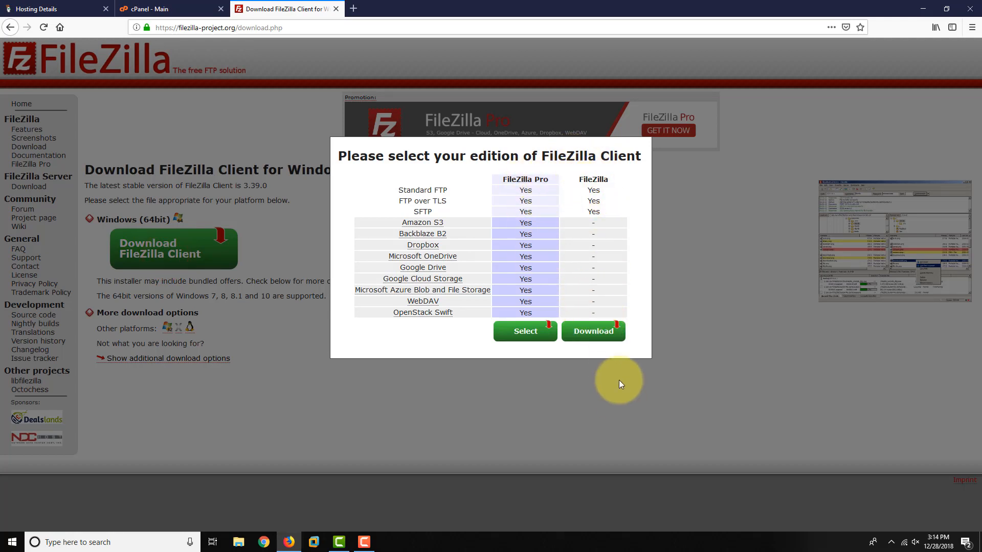
pyautogui.click(605, 333)
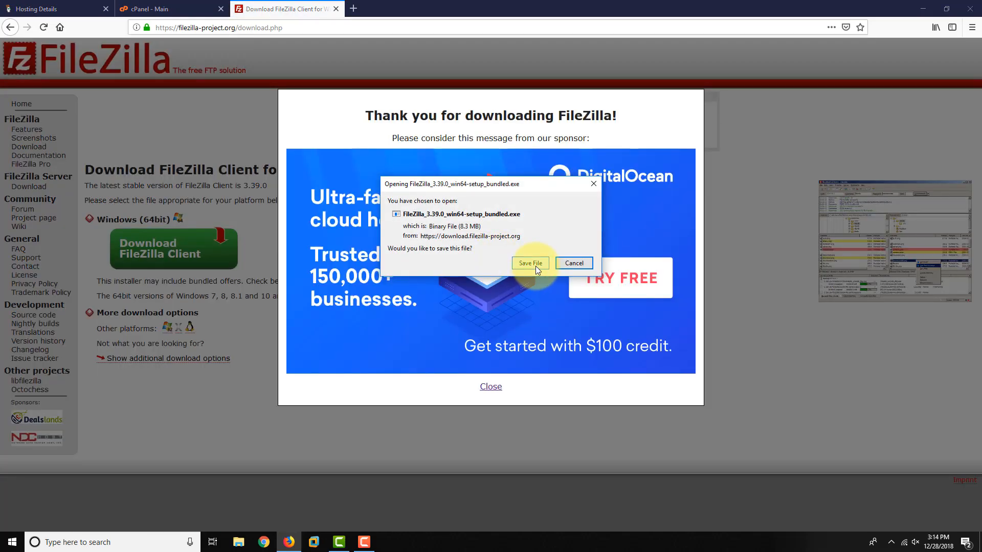
pyautogui.click(532, 263)
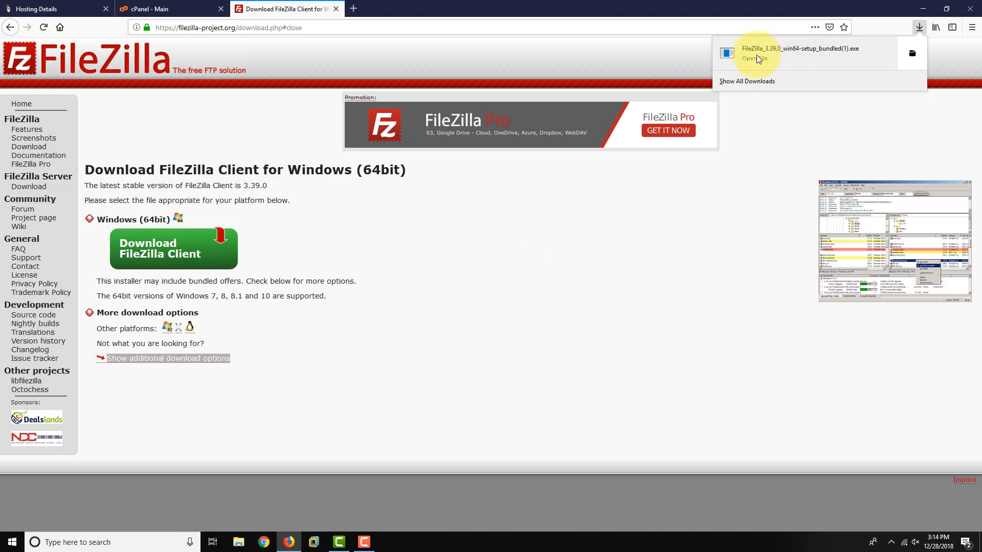
# - Run the FileZilla installer, accept the license agreement, and choose installation for all users with the default components
pyautogui.click(757, 54)
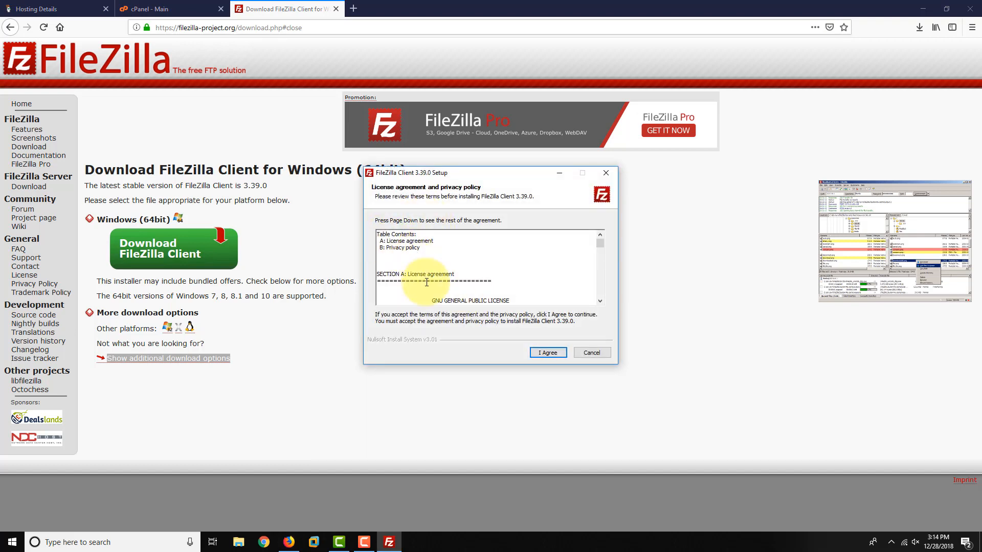
pyautogui.click(543, 353)
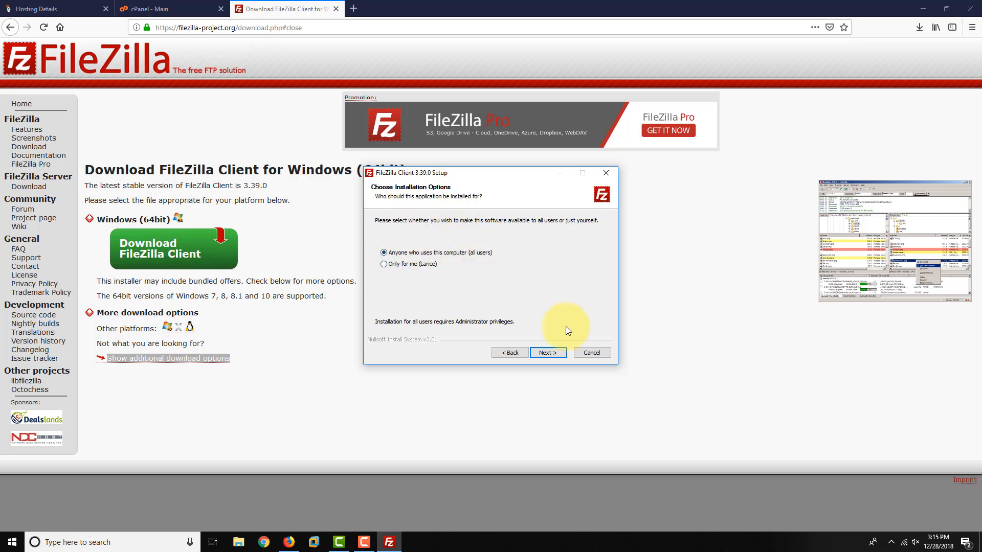
pyautogui.click(548, 353)
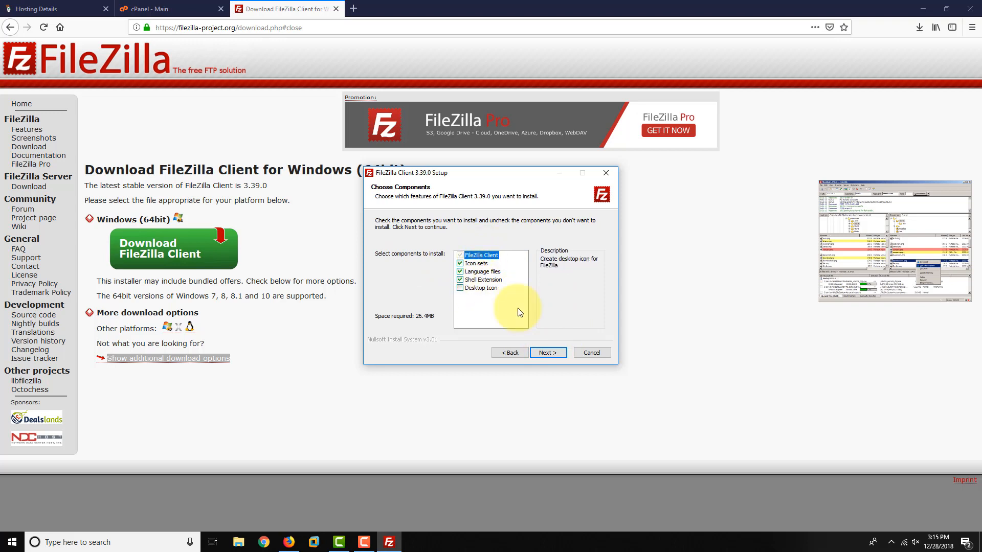
pyautogui.click(557, 353)
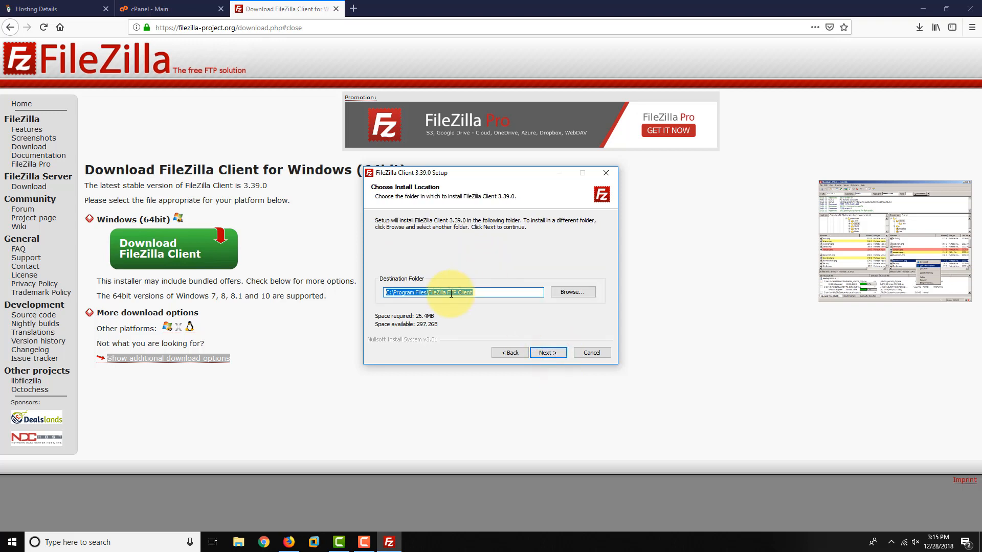
# - Keep the default destination and Start Menu folders in the FileZilla setup, and opt out of installing McAfee WebAdvisor
pyautogui.click(421, 292)
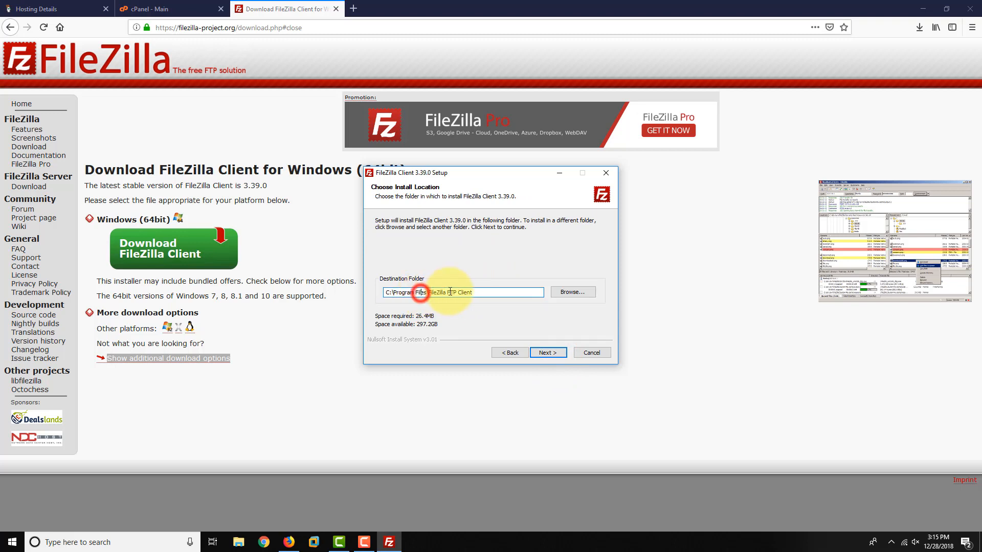
pyautogui.click(550, 354)
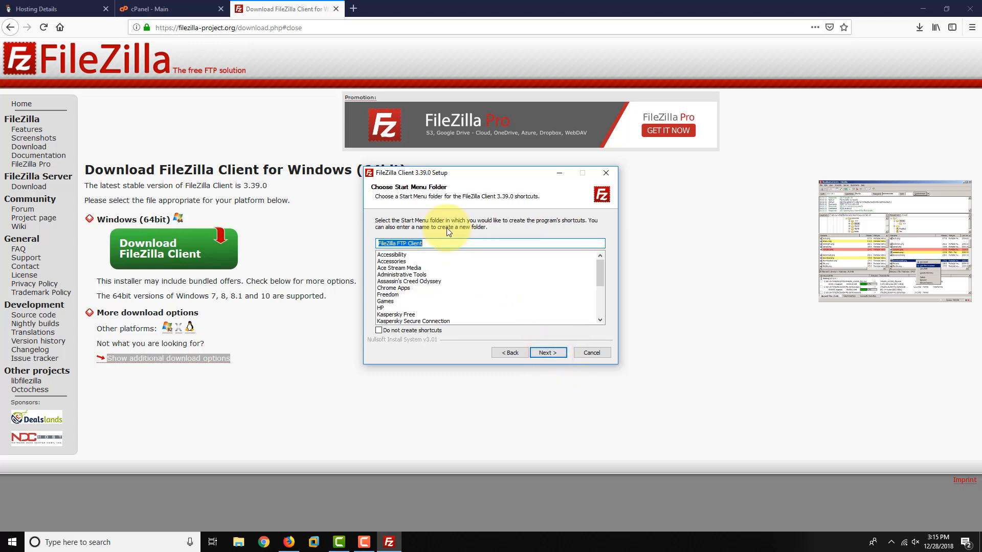
pyautogui.click(547, 353)
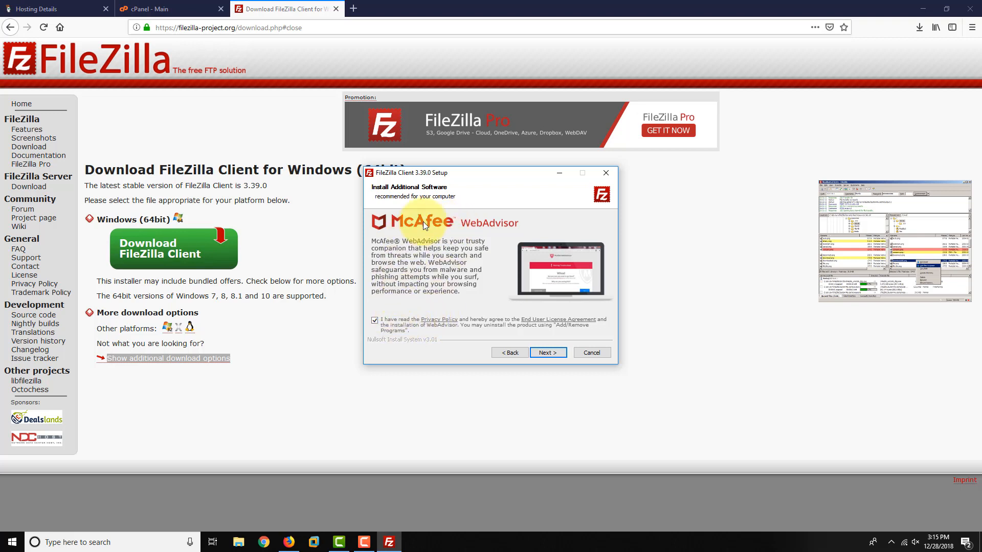
pyautogui.click(379, 321)
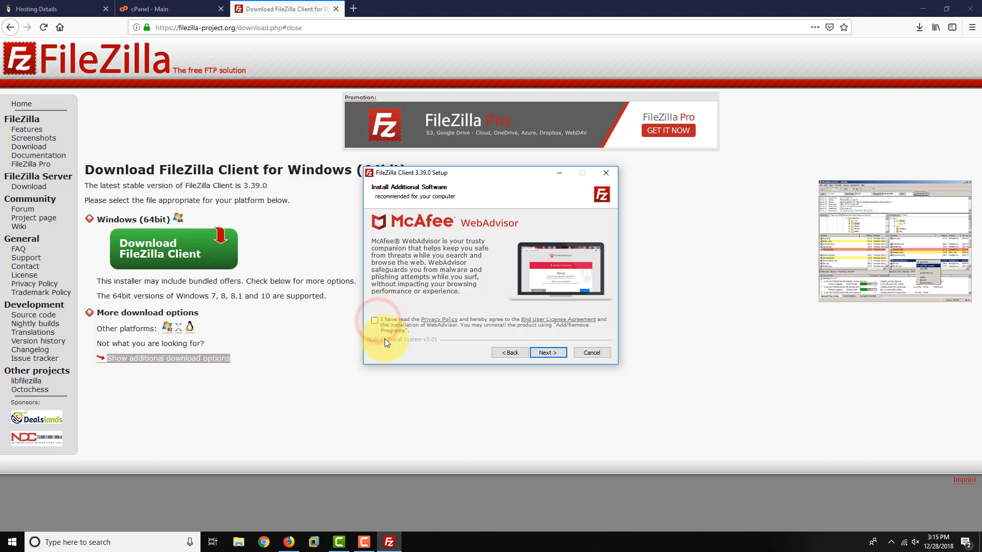
# - Decline the Avast Free Antivirus offer, finish the FileZilla Client 3.39.0 setup, and start FileZilla
pyautogui.click(545, 356)
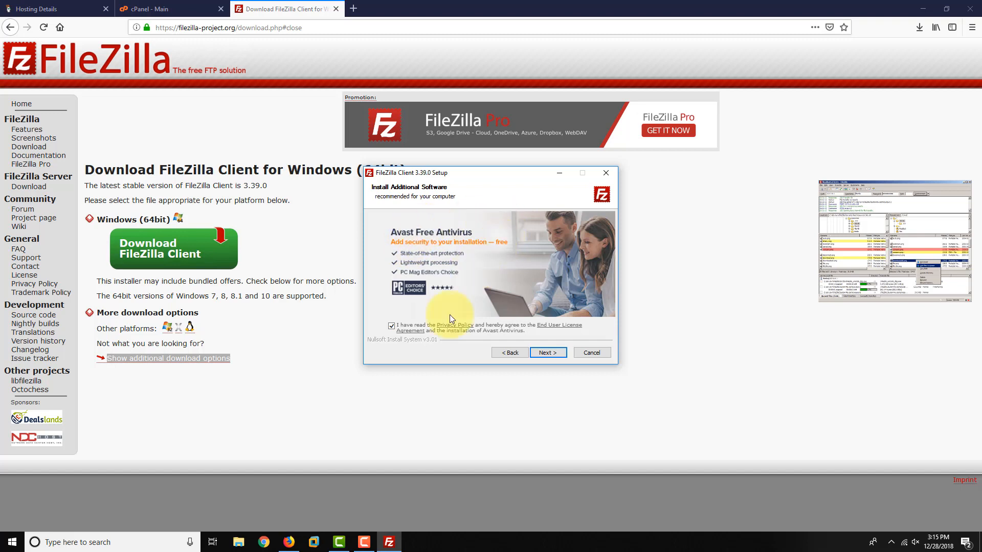
pyautogui.click(392, 327)
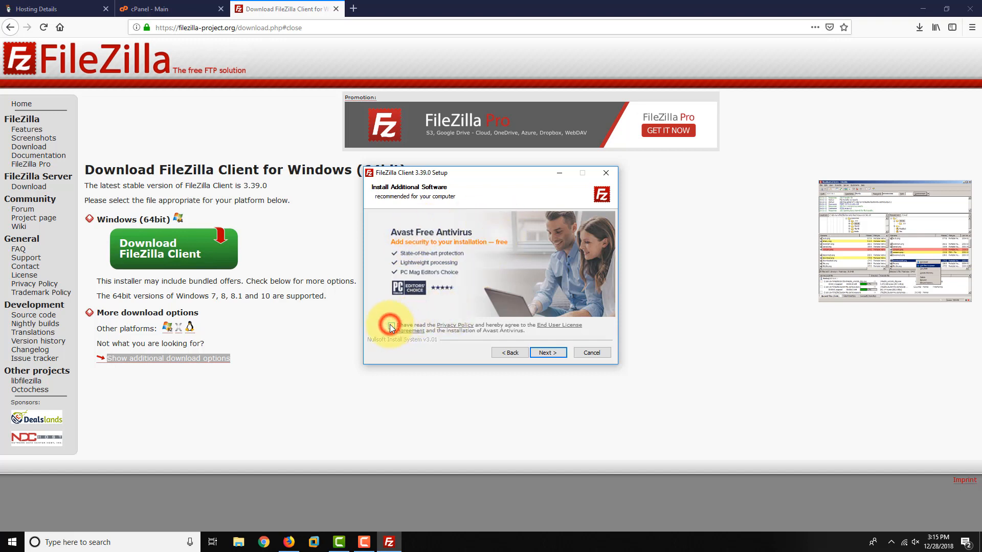
pyautogui.click(557, 352)
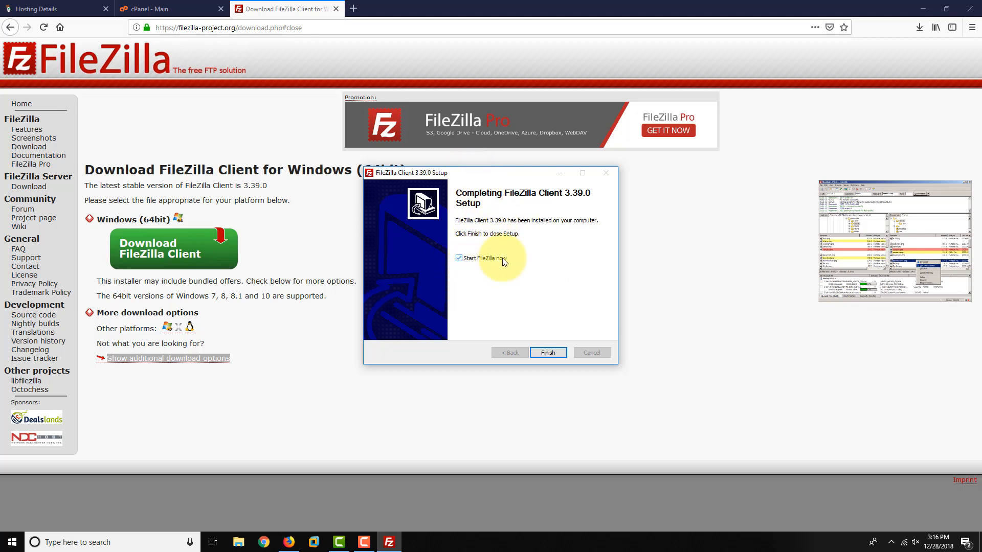
pyautogui.click(544, 352)
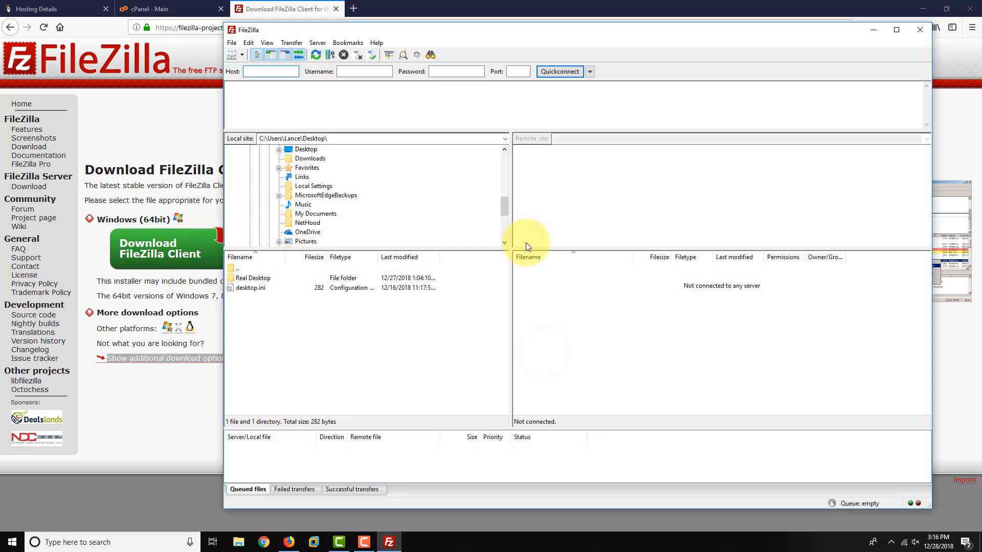
pyautogui.moveTo(505, 38)
pyautogui.mouseDown()
pyautogui.moveTo(527, 39)
pyautogui.moveTo(518, 41)
pyautogui.mouseUp()
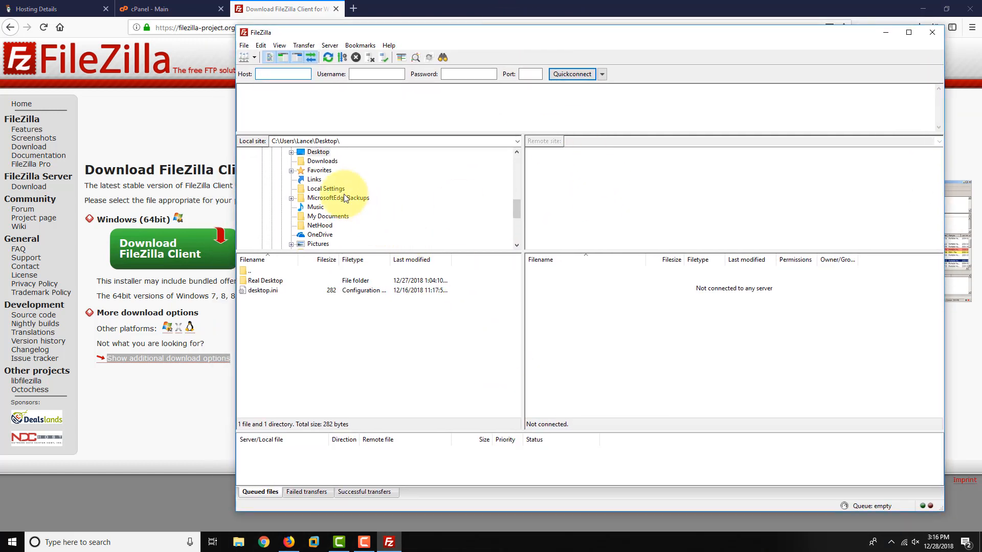
# - Examine the local site folder tree, the current local path, and the files listed in the Desktop folder
pyautogui.scroll(5, 343, 195)
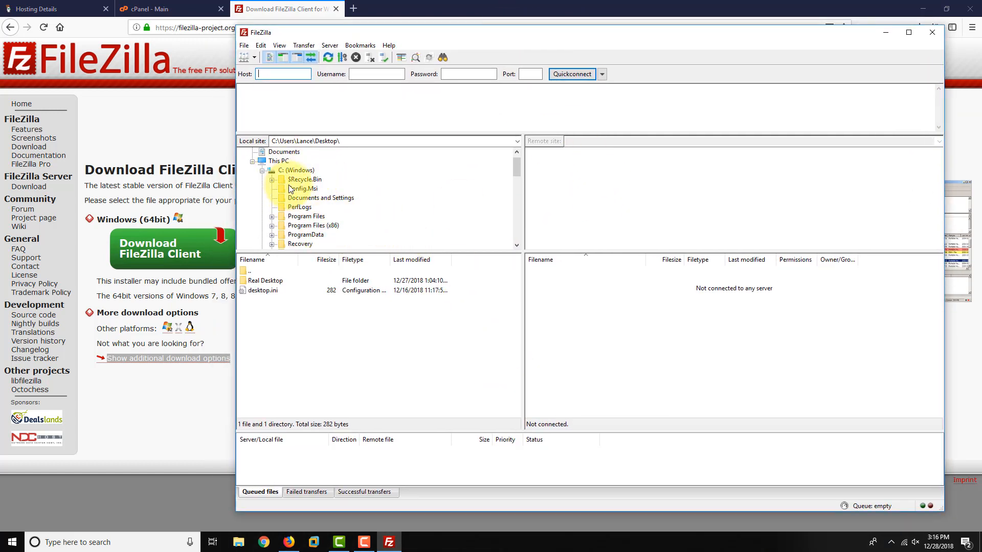
pyautogui.scroll(1, 309, 185)
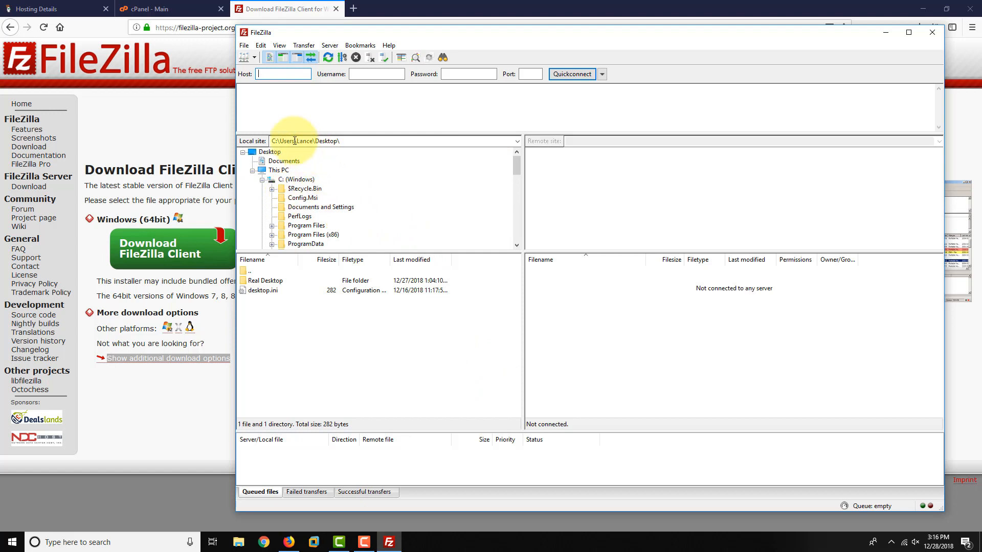
pyautogui.scroll(-5, 294, 206)
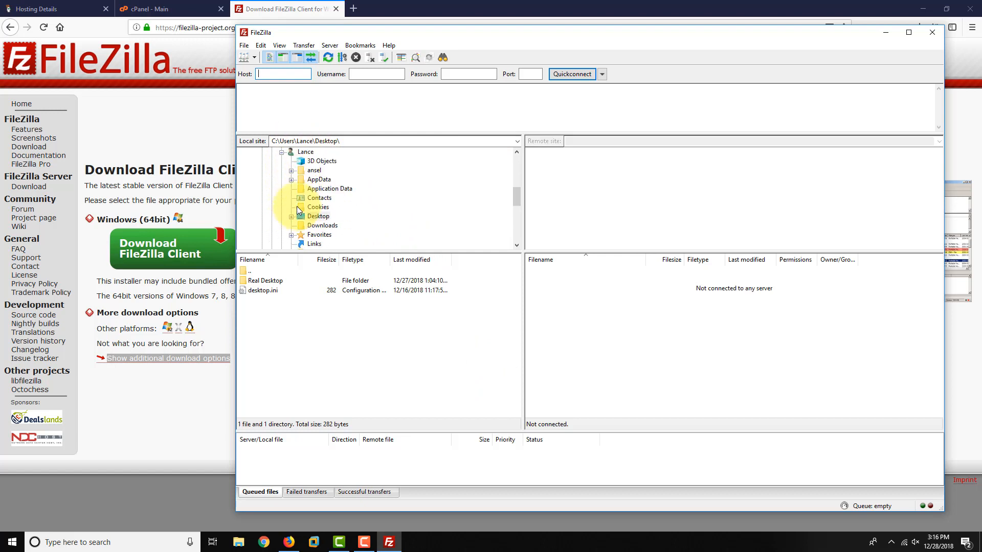
pyautogui.scroll(-2, 297, 207)
pyautogui.moveTo(278, 280); pyautogui.dragTo(354, 354)
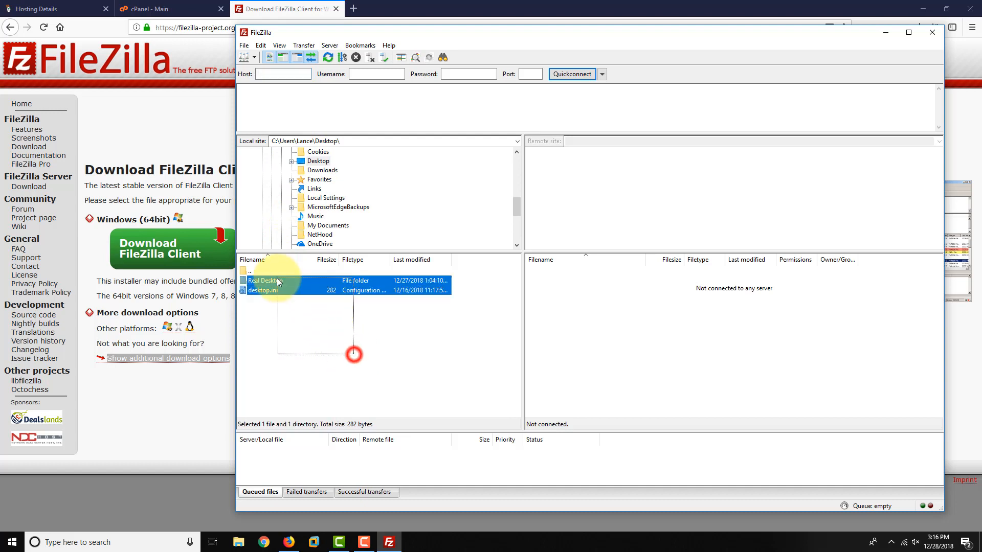
pyautogui.click(280, 354)
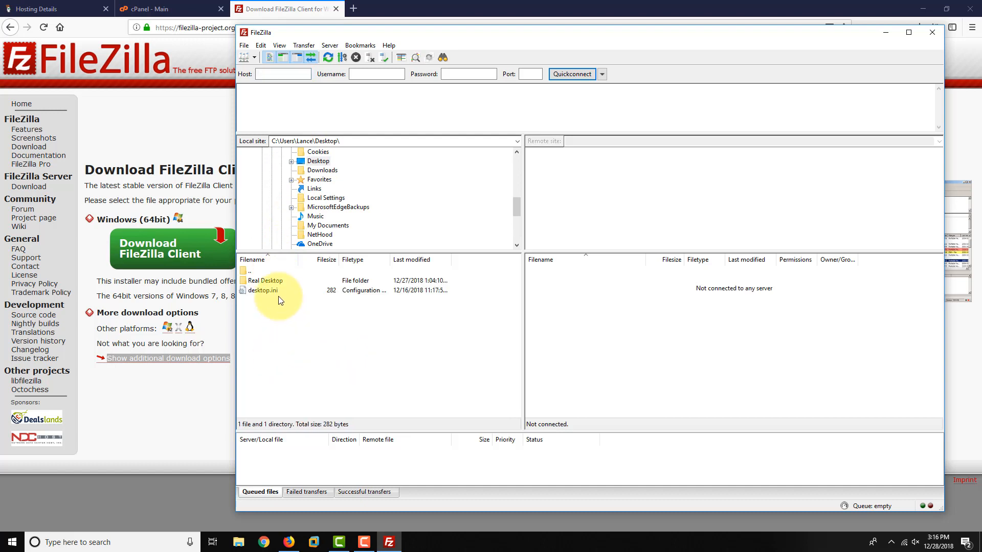
pyautogui.click(276, 141)
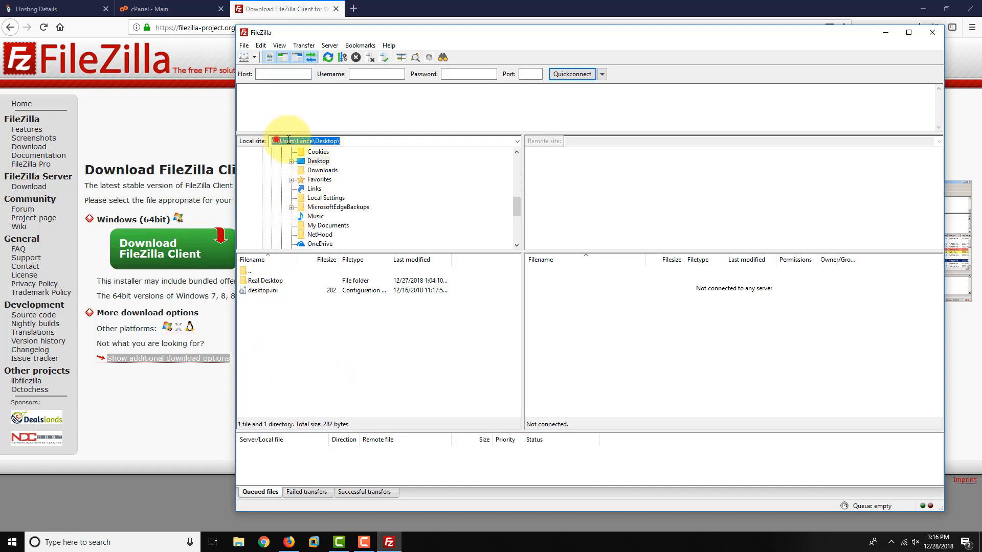
pyautogui.click(347, 140)
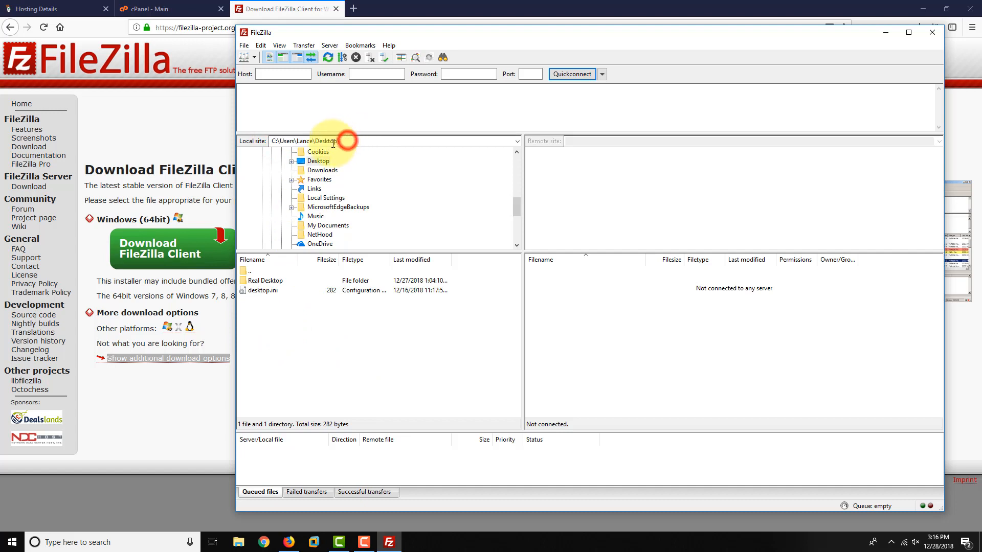
pyautogui.moveTo(313, 140); pyautogui.dragTo(350, 142)
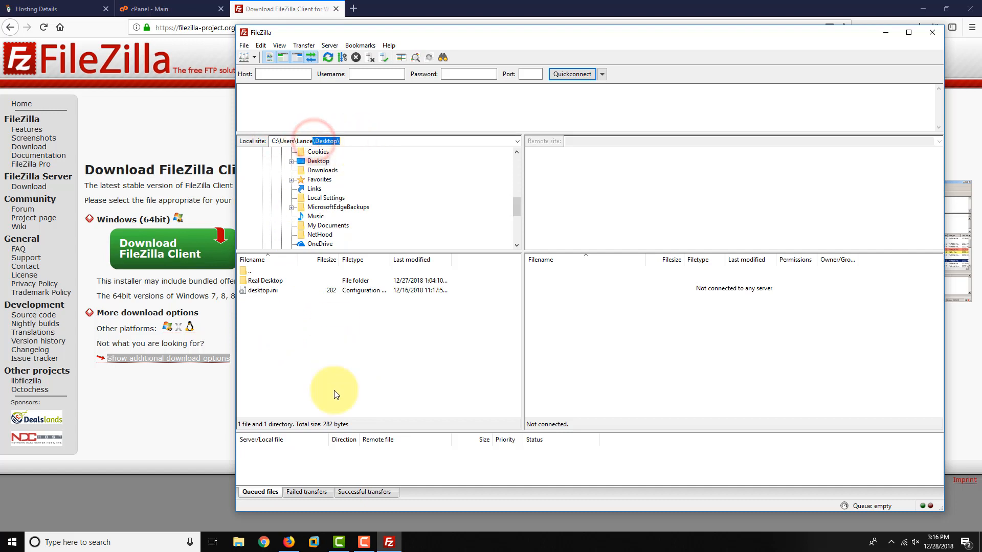
pyautogui.click(339, 320)
pyautogui.click(269, 290)
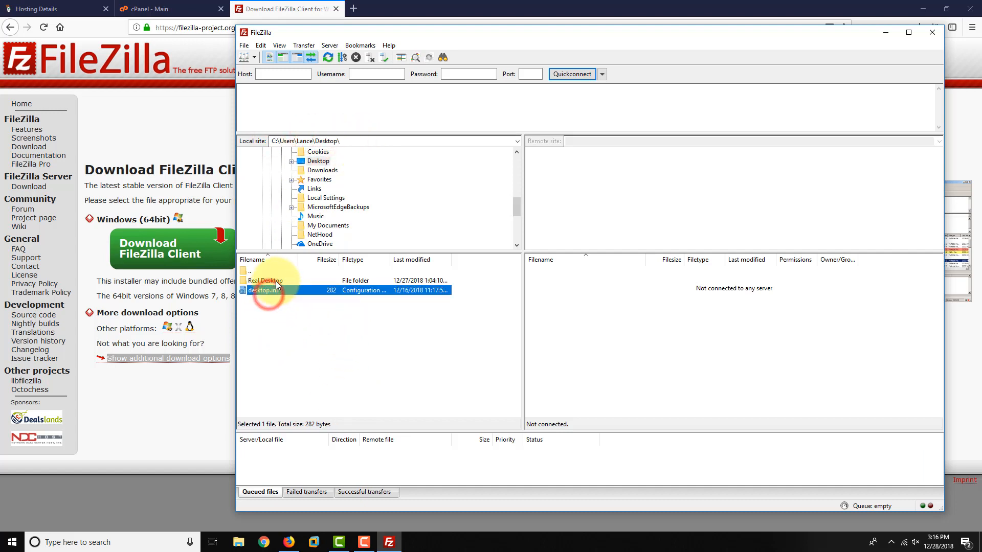
pyautogui.click(275, 281)
pyautogui.click(273, 306)
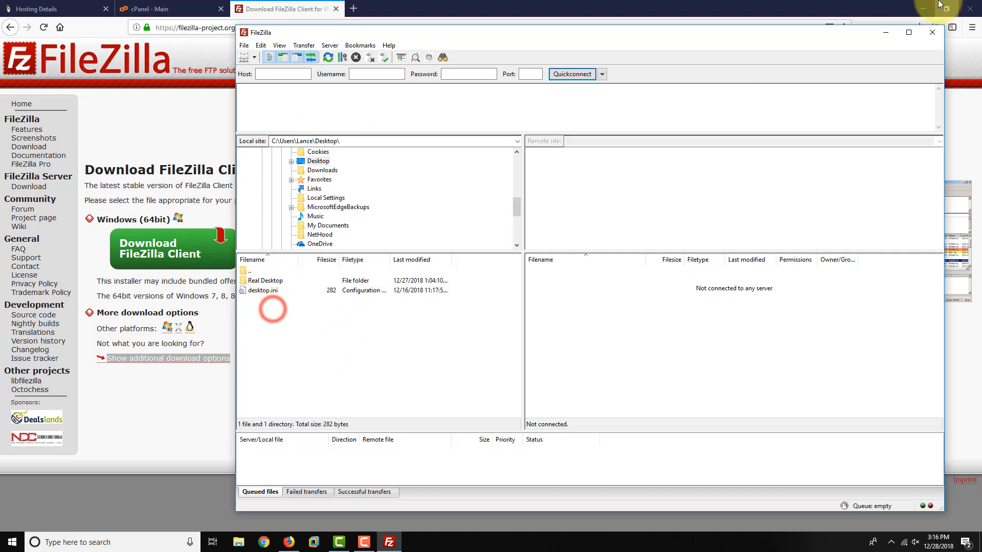
# - Minimize the browser and compare the Windows desktop items with FileZilla's local Desktop listing
pyautogui.click(924, 9)
pyautogui.moveTo(59, 121)
pyautogui.mouseDown()
pyautogui.moveTo(28, 26)
pyautogui.moveTo(26, 55)
pyautogui.moveTo(66, 134)
pyautogui.mouseUp()
pyautogui.click(28, 11)
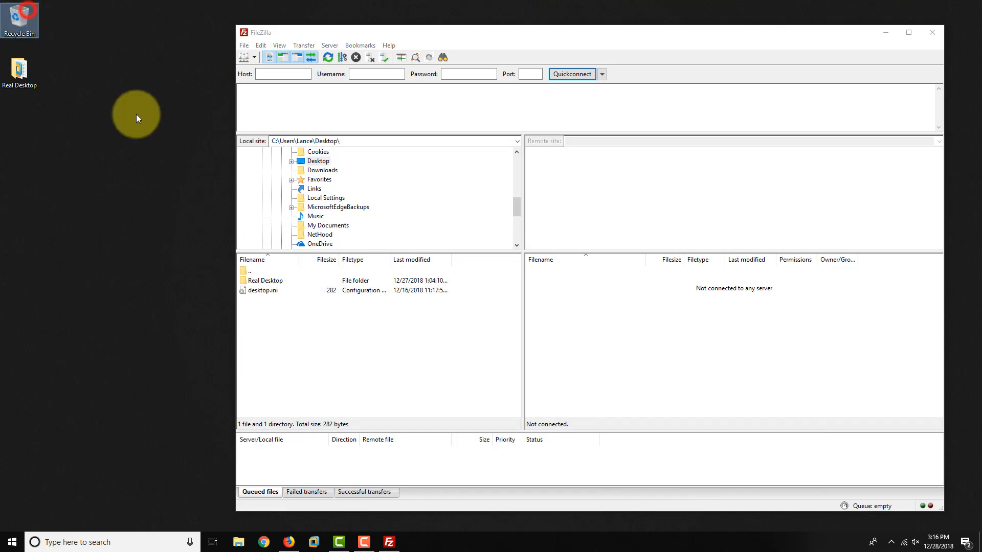
pyautogui.click(112, 112)
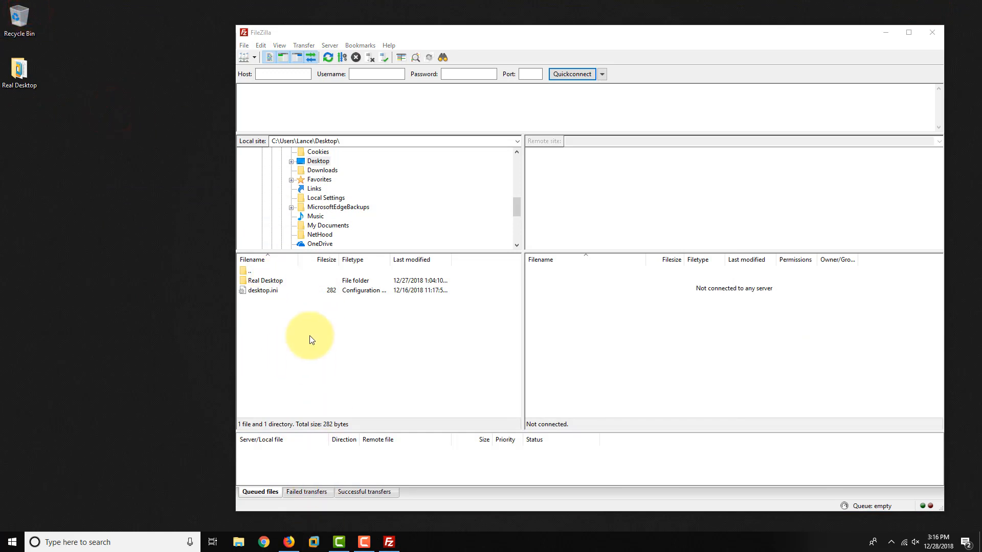
pyautogui.click(292, 297)
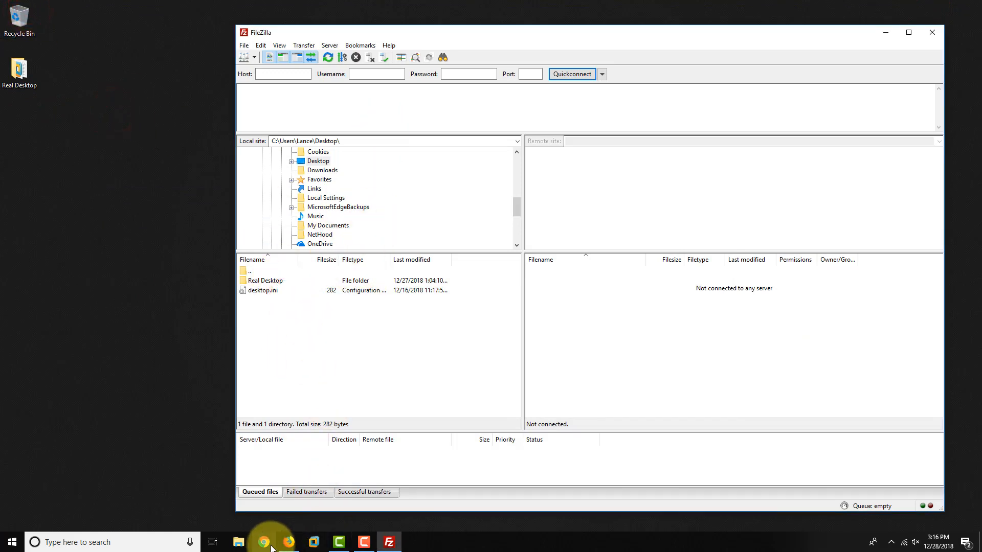
# - Switch back to the GoDaddy Hosting Details page in Firefox and close the Manage Databases dialog
pyautogui.click(289, 542)
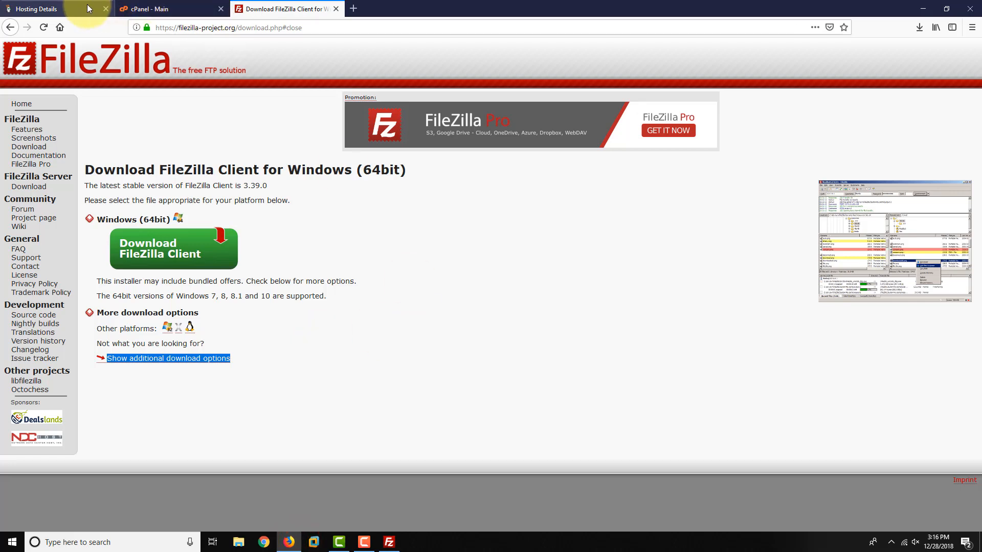
pyautogui.click(66, 8)
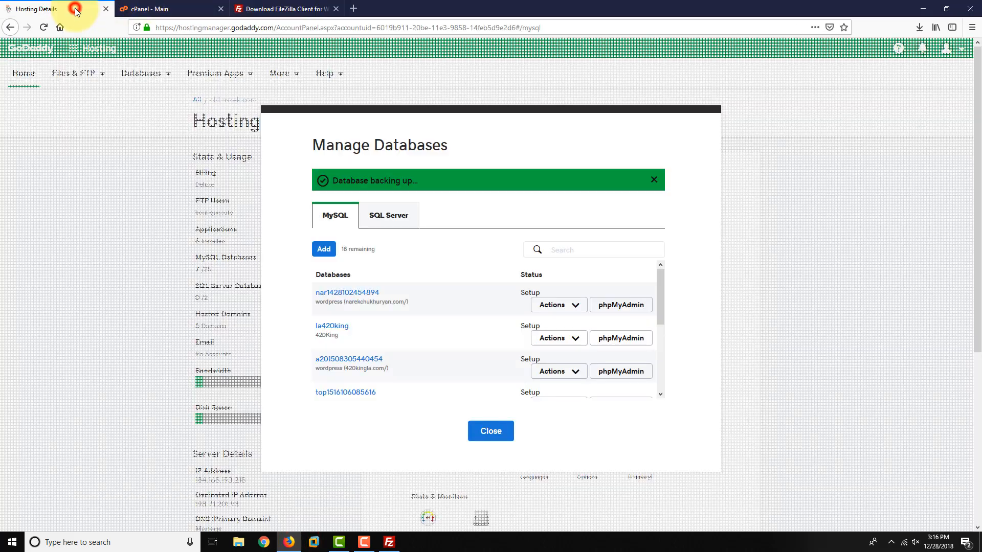
pyautogui.click(500, 433)
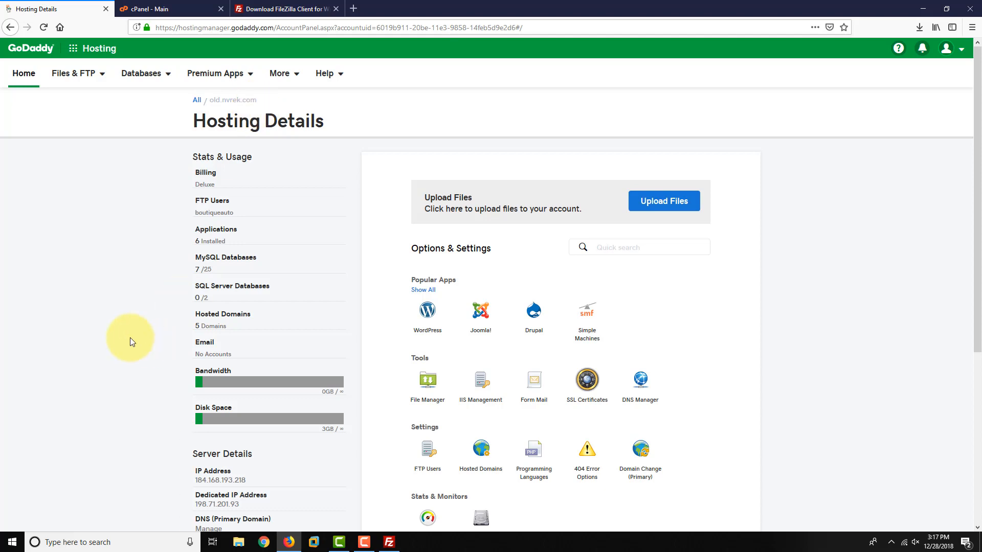
# - Copy the dedicated IP address from the Server Details on the Hosting Details page
pyautogui.scroll(-2, 132, 337)
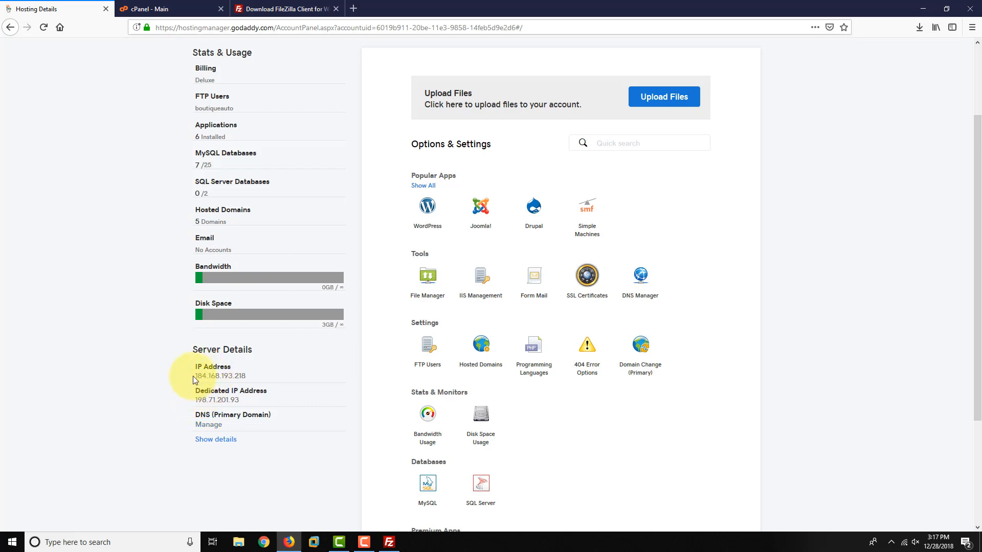
pyautogui.moveTo(192, 376); pyautogui.dragTo(248, 377)
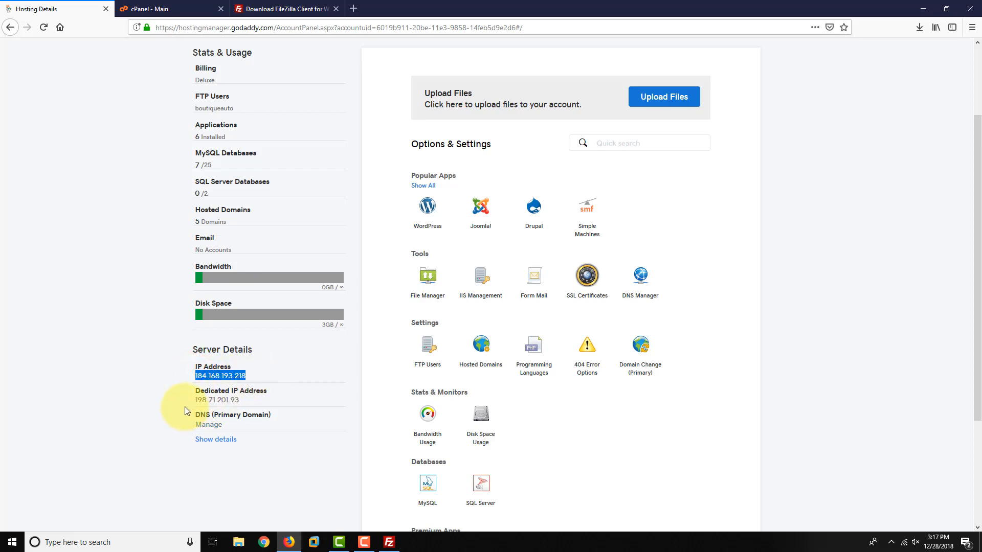
pyautogui.moveTo(185, 406); pyautogui.dragTo(240, 402)
pyautogui.click(238, 399)
pyautogui.scroll(1, 235, 405)
pyautogui.scroll(2, 127, 92)
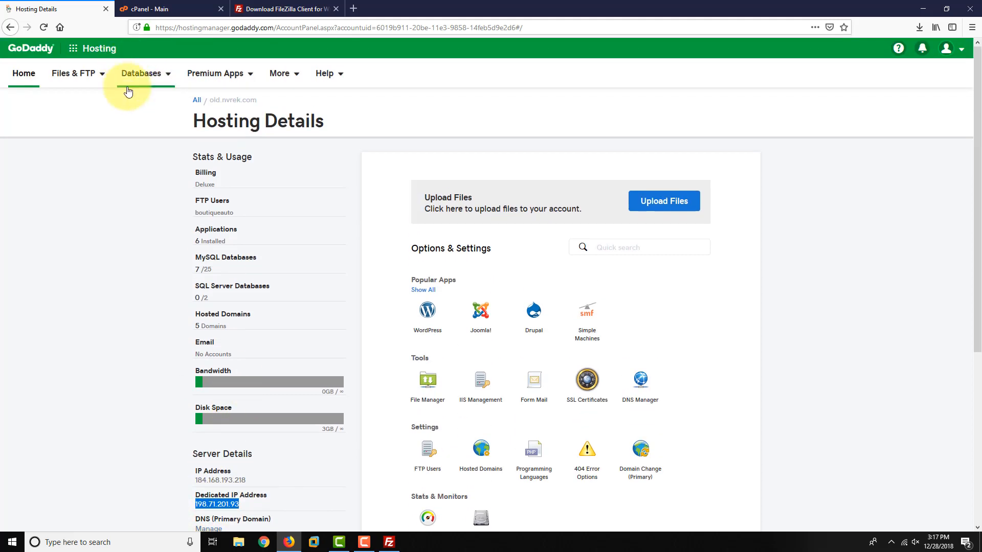
pyautogui.scroll(-5, 168, 219)
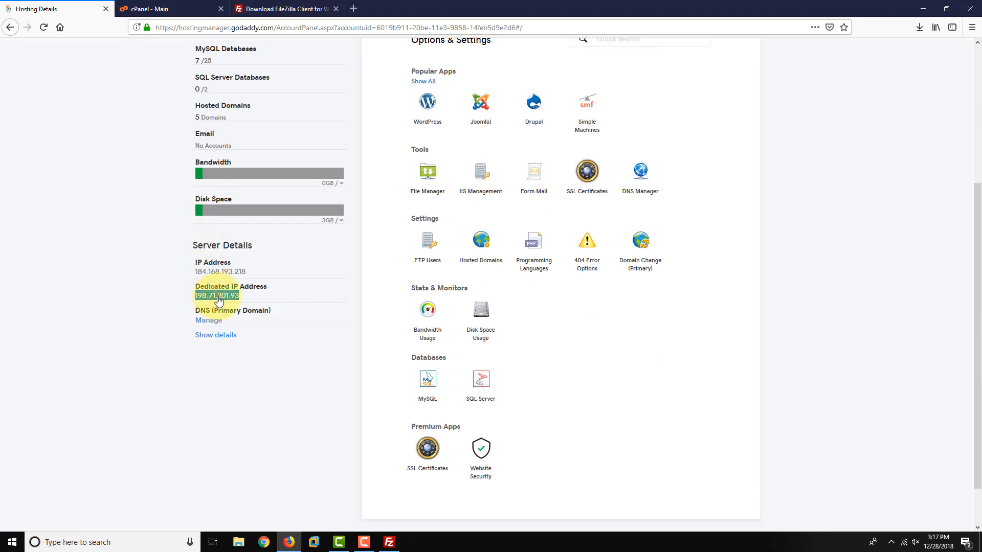
pyautogui.rightClick(216, 301)
pyautogui.click(236, 305)
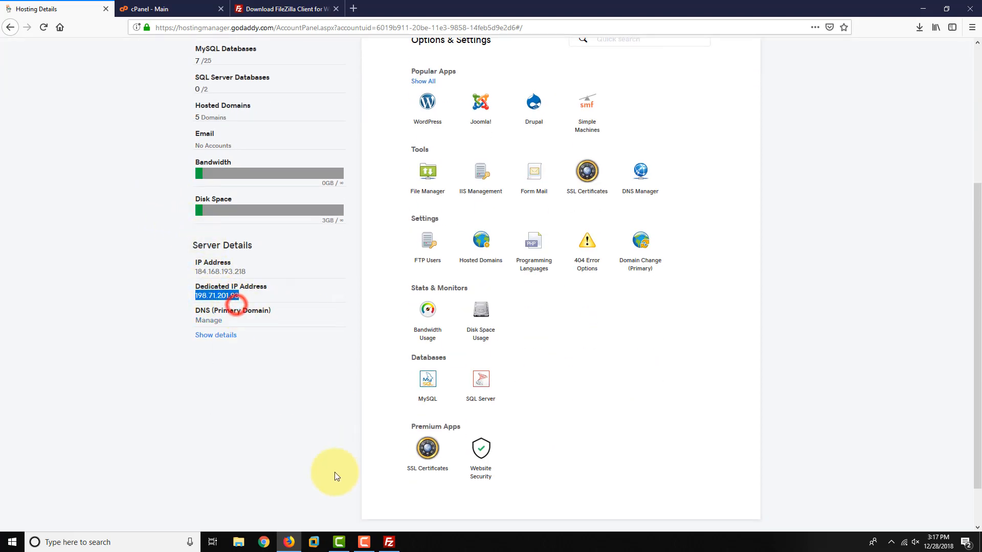
# - Switch to FileZilla and paste the dedicated IP address 198.71.201.93 as the connection host
pyautogui.click(389, 544)
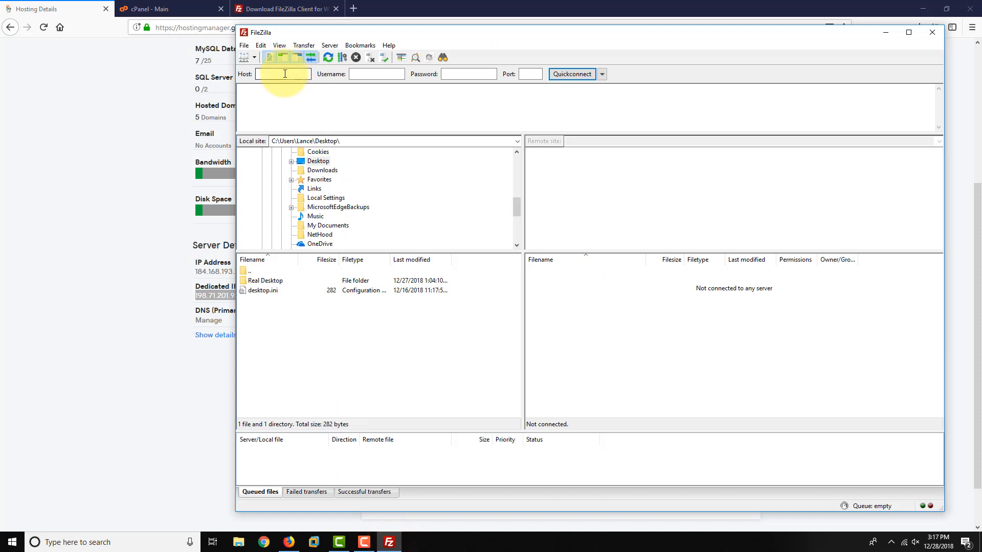
pyautogui.rightClick(286, 73)
pyautogui.click(330, 116)
pyautogui.doubleClick(283, 74)
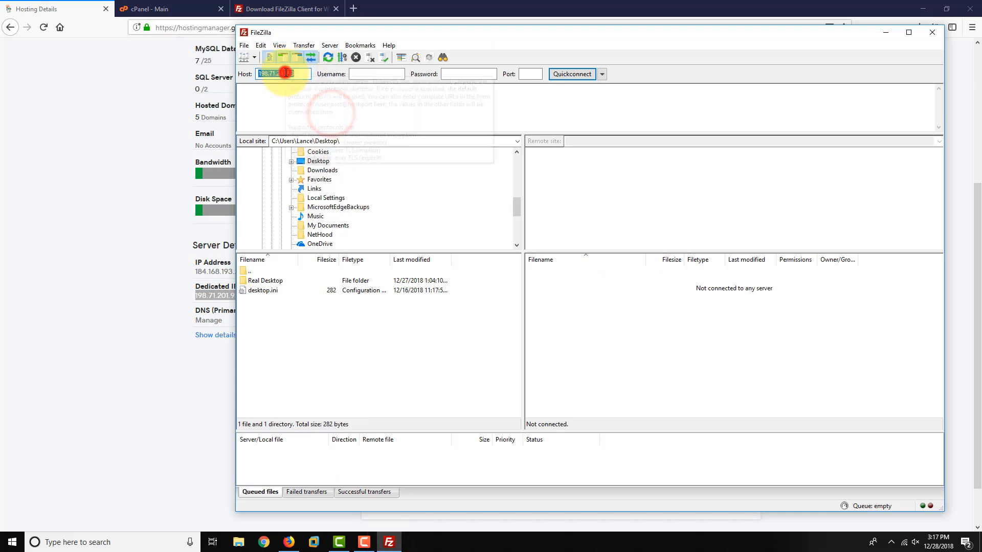
pyautogui.click(279, 99)
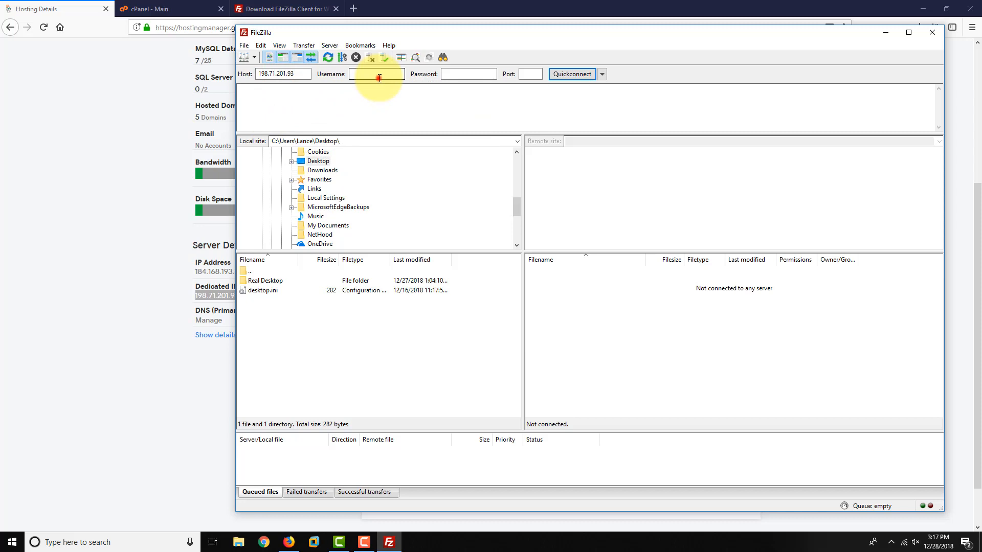
# - Open the FTP users list from the GoDaddy Hosting Details page and check the available usernames and their folder access
pyautogui.click(378, 77)
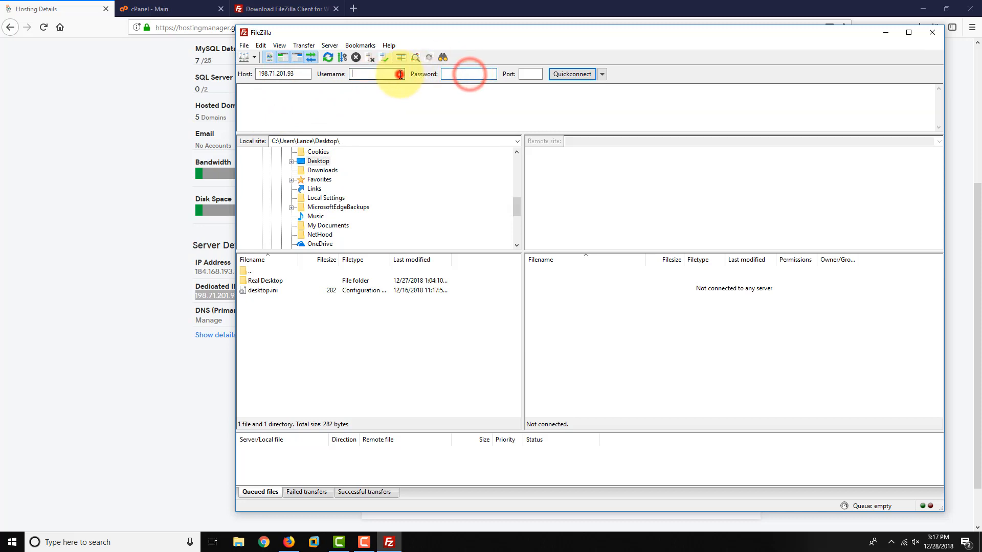
pyautogui.click(134, 162)
pyautogui.scroll(5, 165, 266)
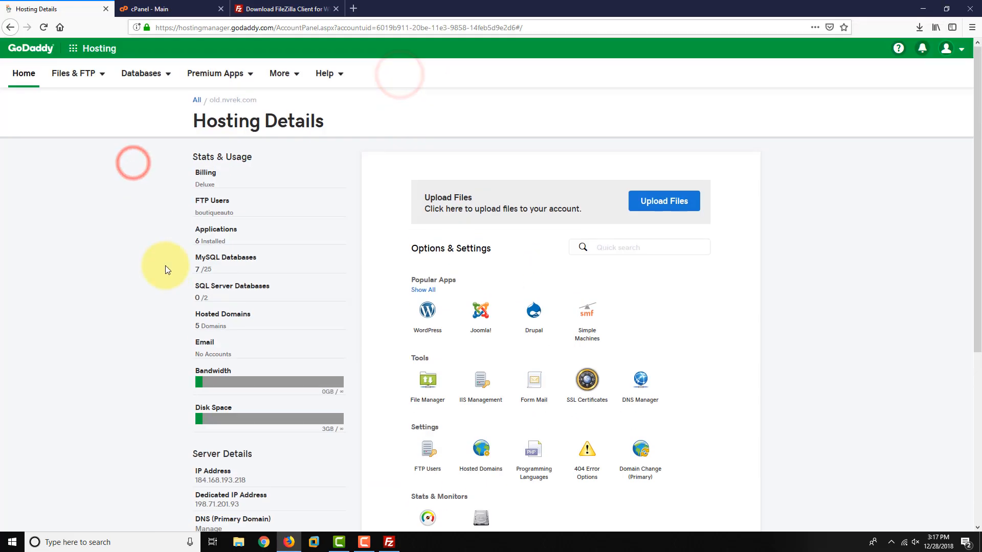
pyautogui.click(211, 210)
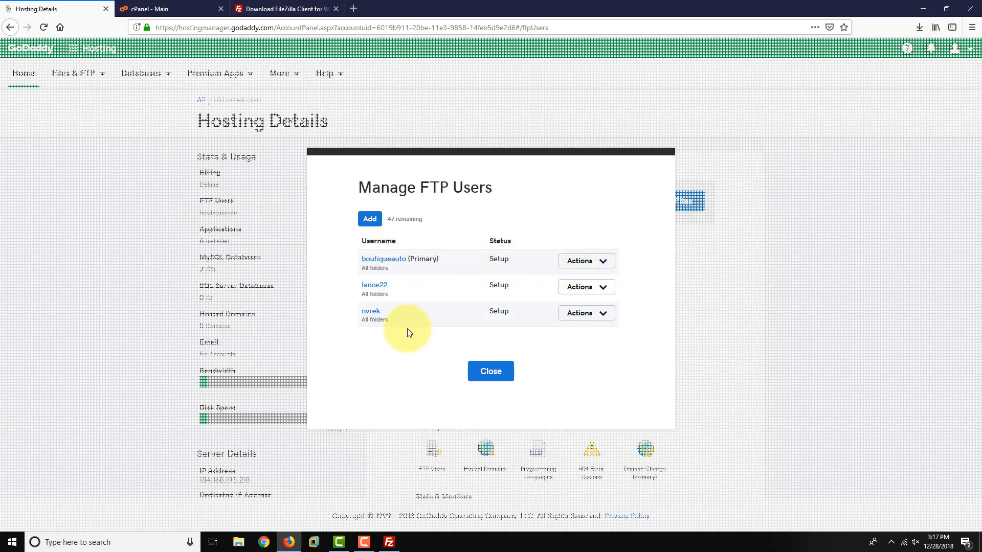
pyautogui.moveTo(395, 286); pyautogui.dragTo(361, 286)
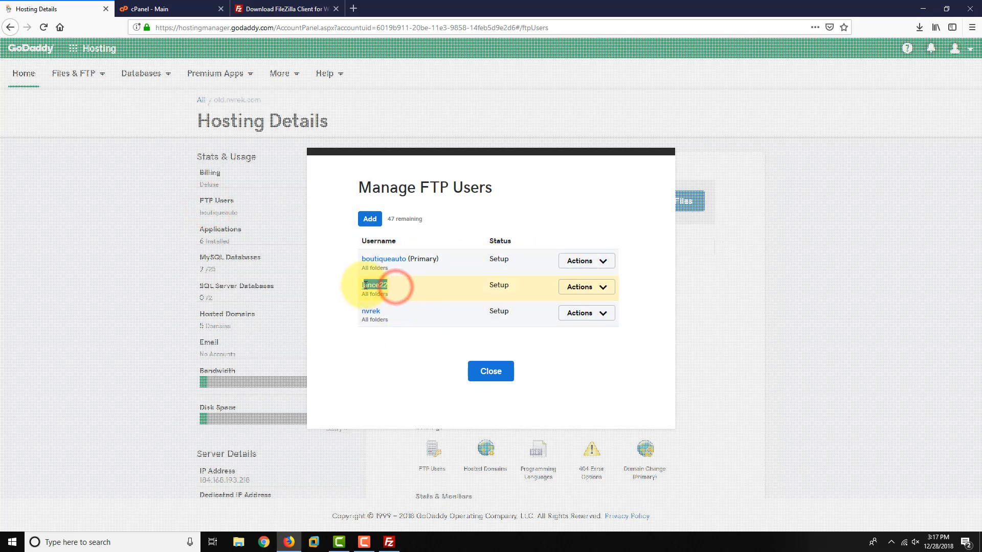
pyautogui.click(406, 287)
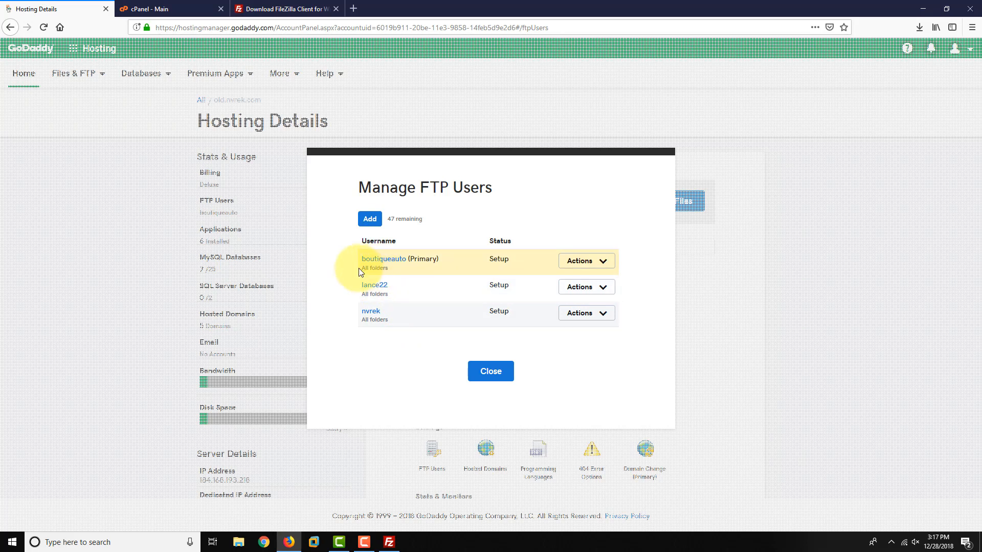
pyautogui.moveTo(358, 268); pyautogui.dragTo(416, 293)
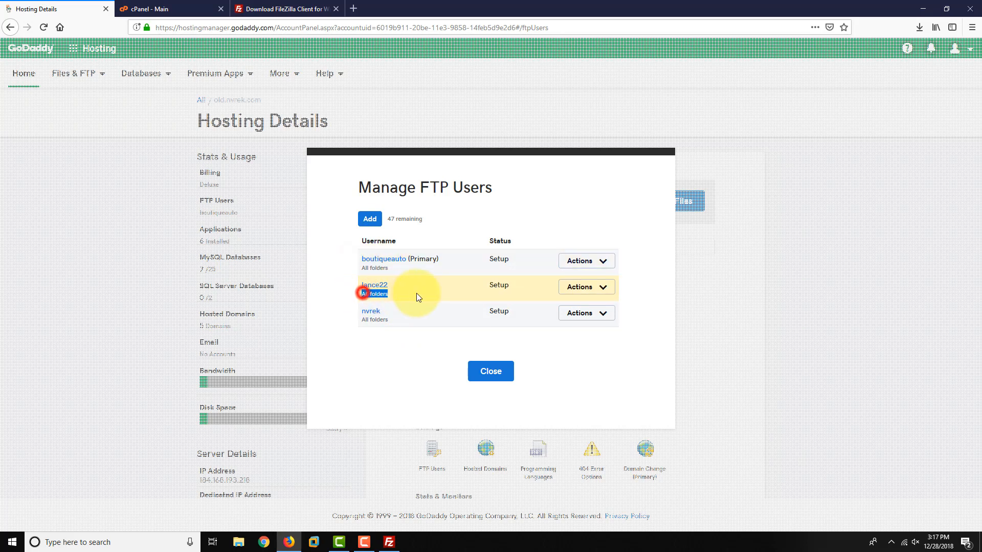
# - Copy the second username listed in the Manage FTP Users dialog
pyautogui.click(417, 294)
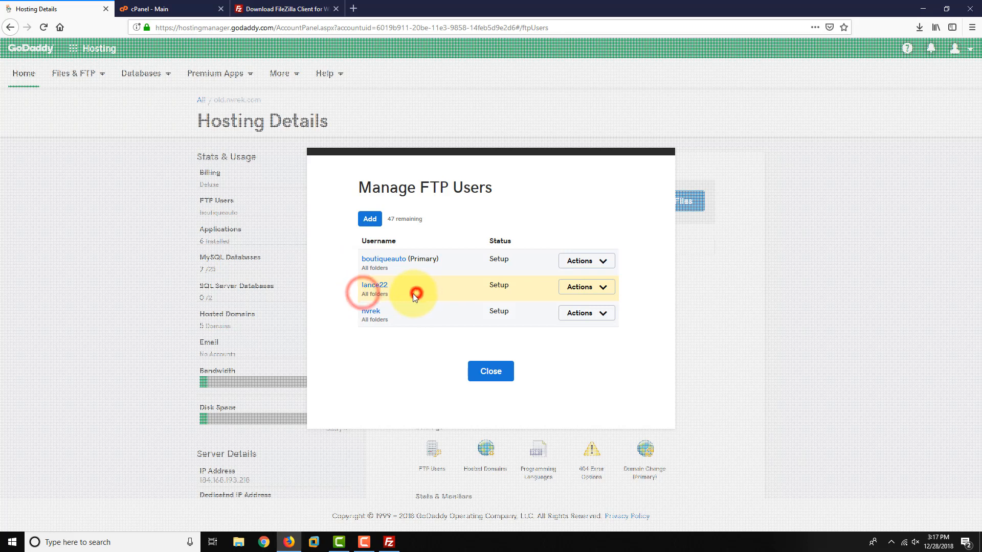
pyautogui.click(387, 285)
pyautogui.doubleClick(370, 285)
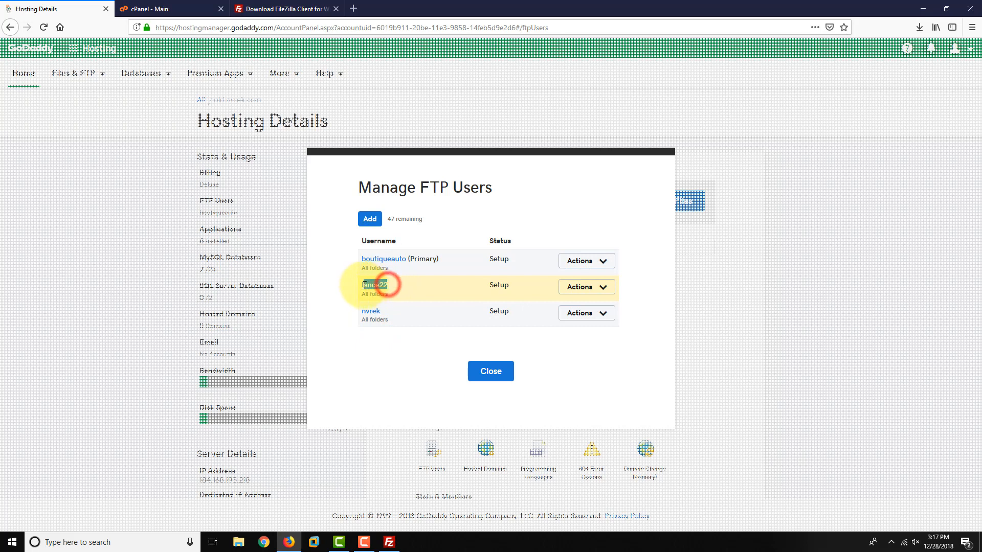
pyautogui.rightClick(376, 285)
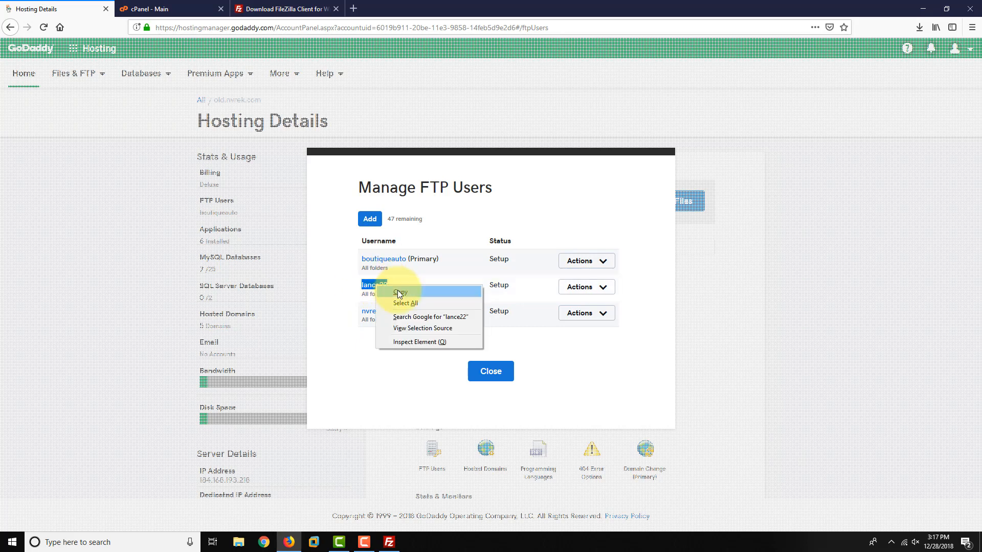
pyautogui.click(398, 290)
# - Switch to FileZilla and paste the copied FTP username as the connection username
pyautogui.click(389, 542)
pyautogui.rightClick(354, 75)
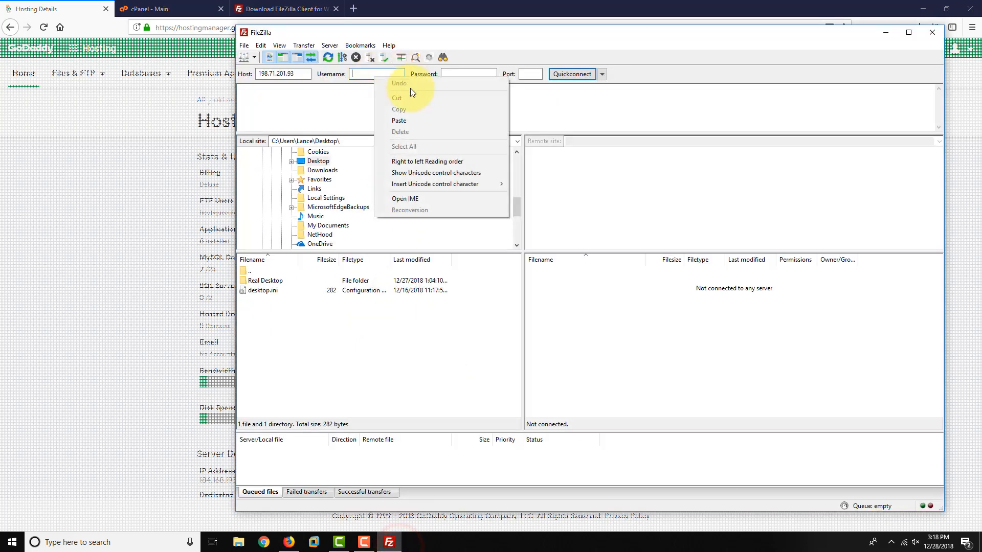
pyautogui.click(410, 114)
pyautogui.click(365, 75)
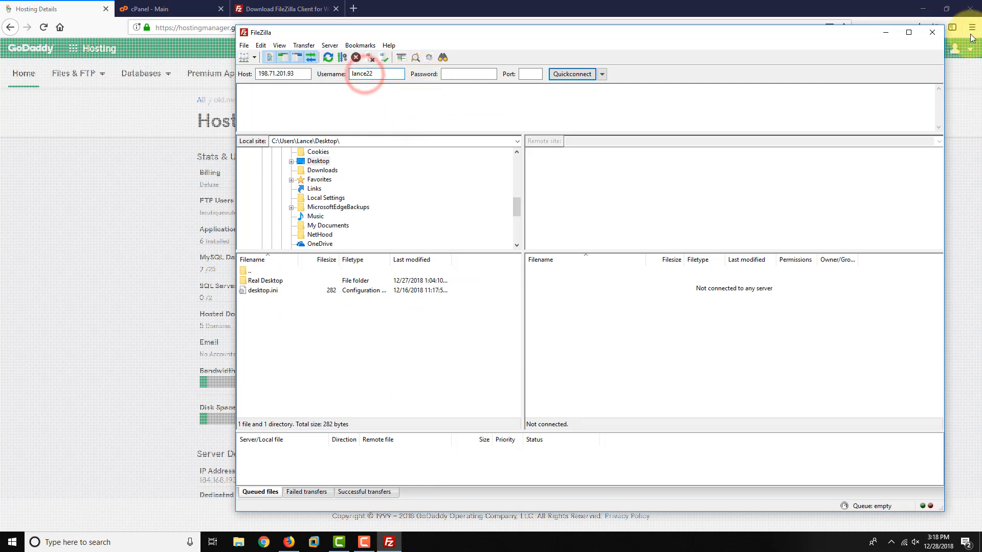
# - Return to the GoDaddy page, try entering a new password for the second FTP user, and cancel the password change
pyautogui.click(892, 31)
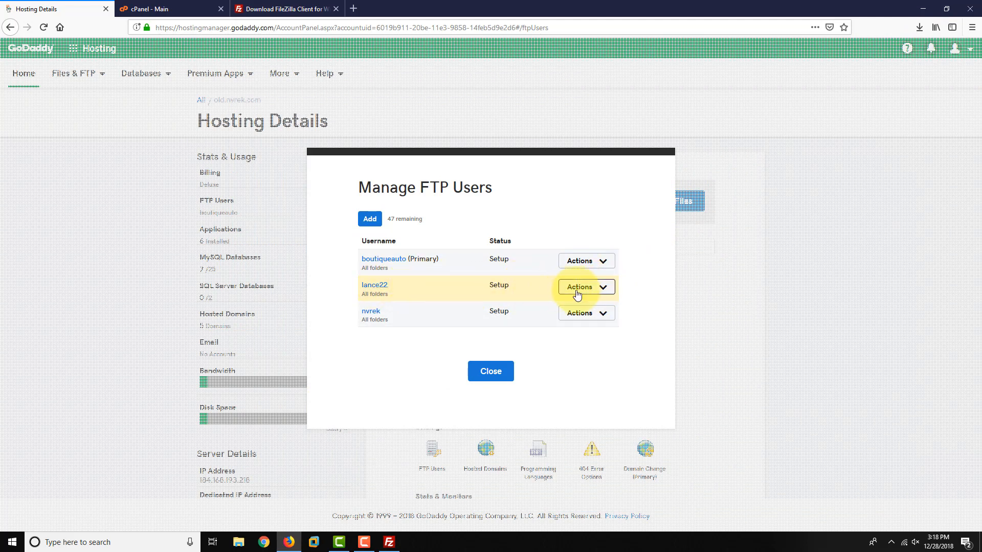
pyautogui.click(607, 288)
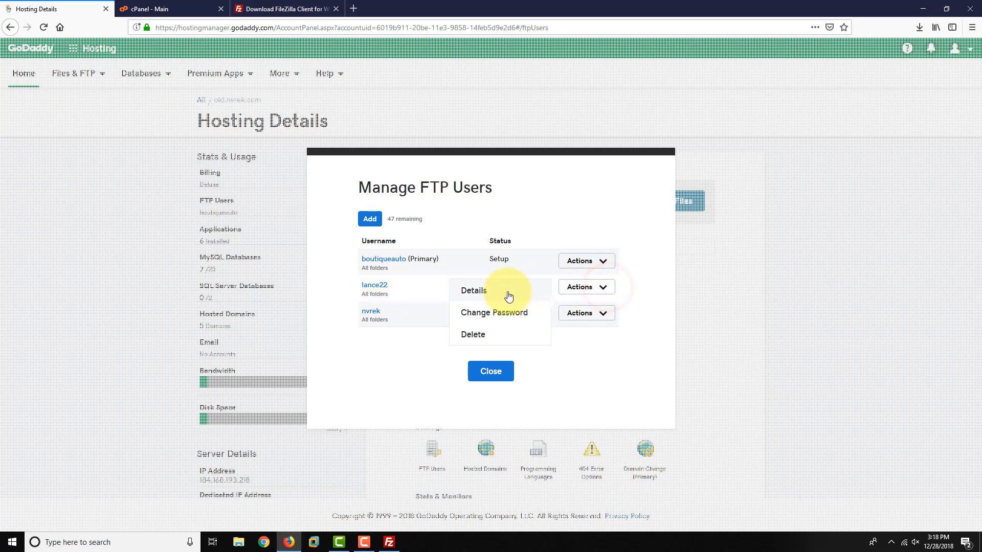
pyautogui.click(498, 312)
pyautogui.click(470, 272)
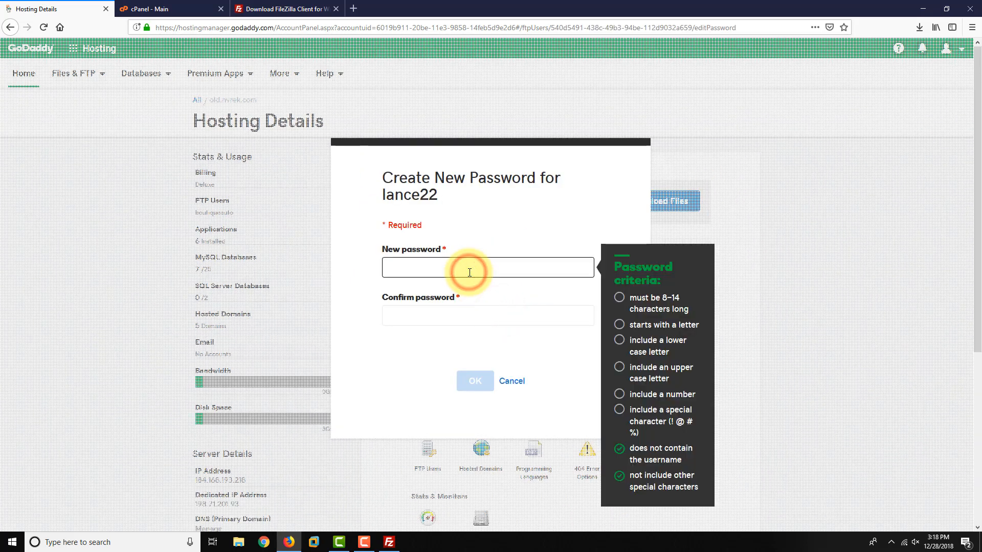
pyautogui.write('*****')
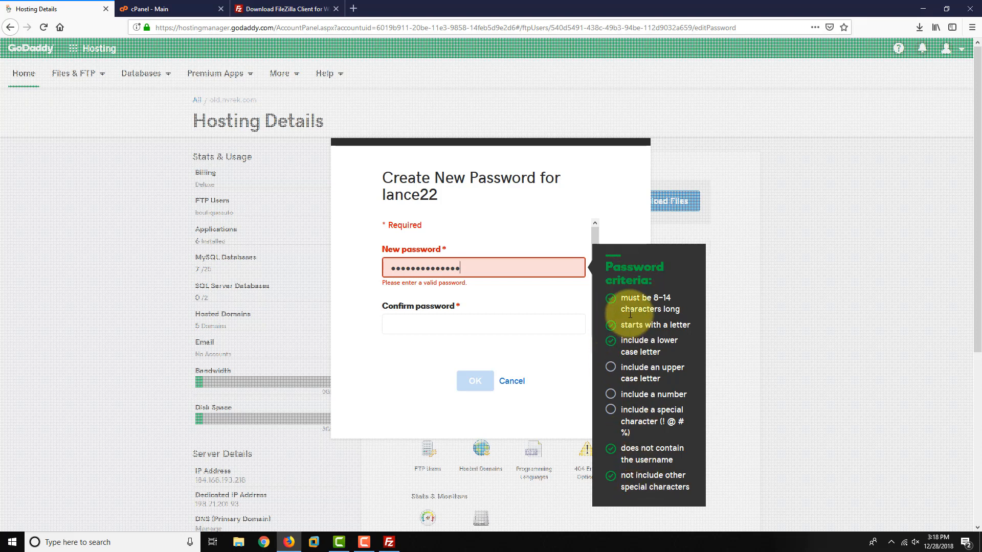
pyautogui.hotkey('ctrl', 'a')
pyautogui.press('BackSpace')
pyautogui.click(508, 379)
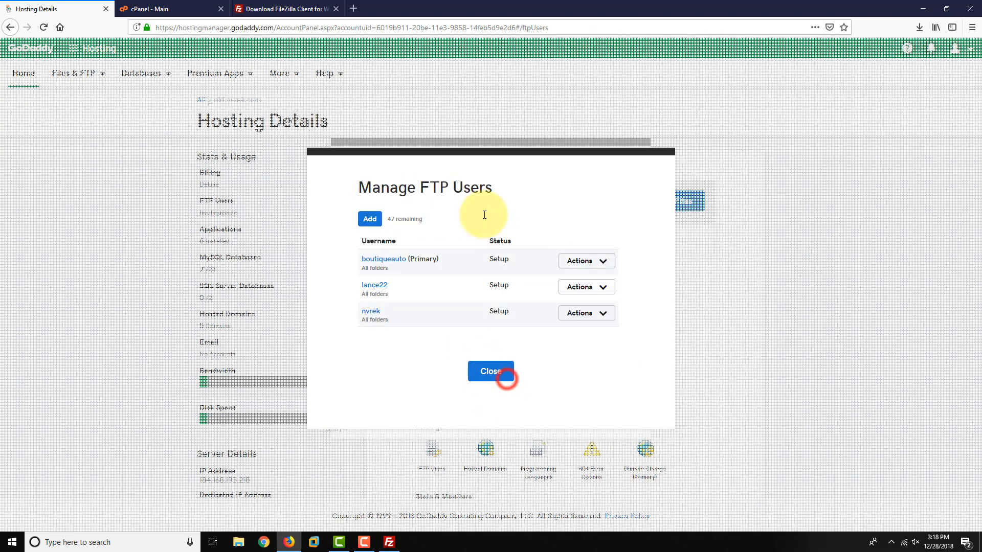
# - Close the FTP users list, switch to FileZilla, and enter the FTP account password and port 21
pyautogui.click(489, 373)
pyautogui.click(389, 542)
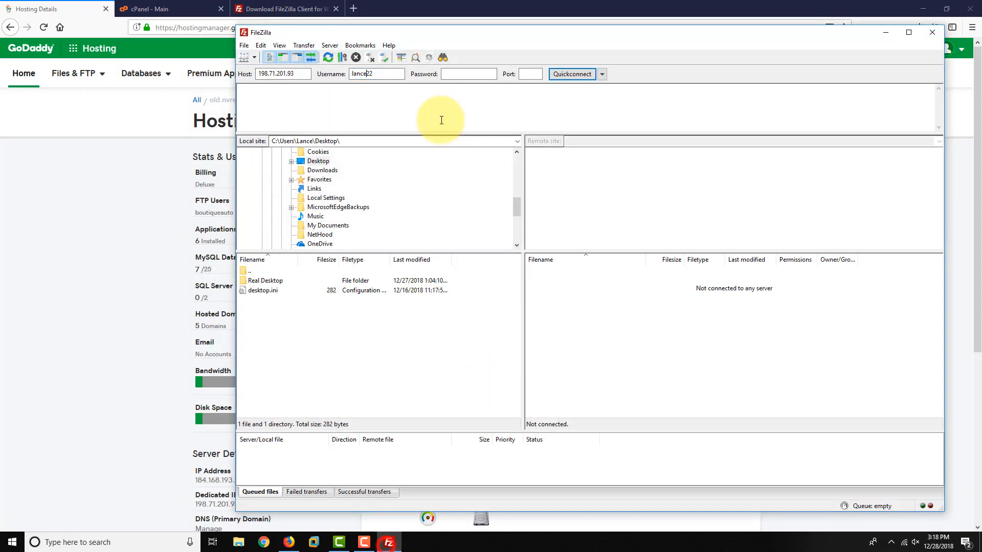
pyautogui.click(455, 75)
pyautogui.write('••')
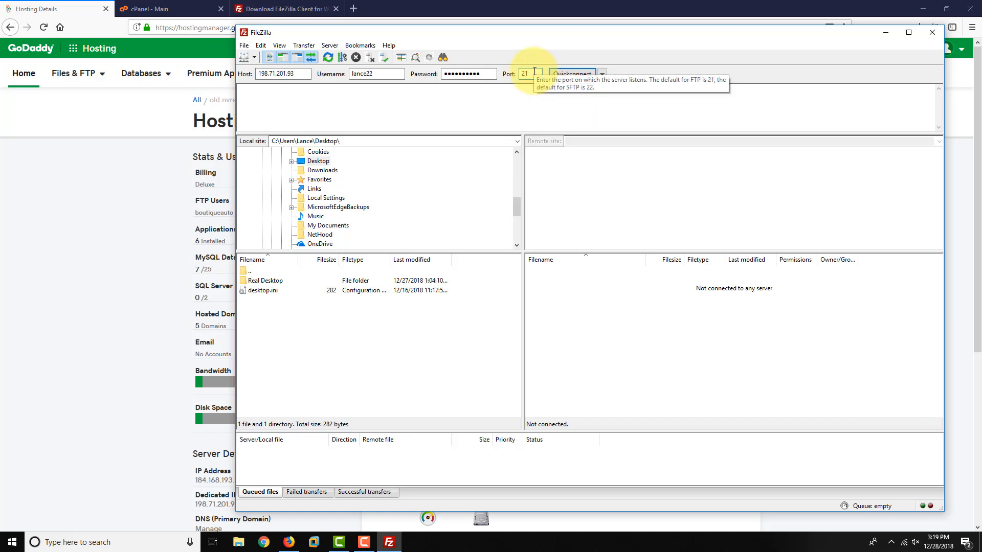
pyautogui.doubleClick(527, 73)
pyautogui.click(87, 186)
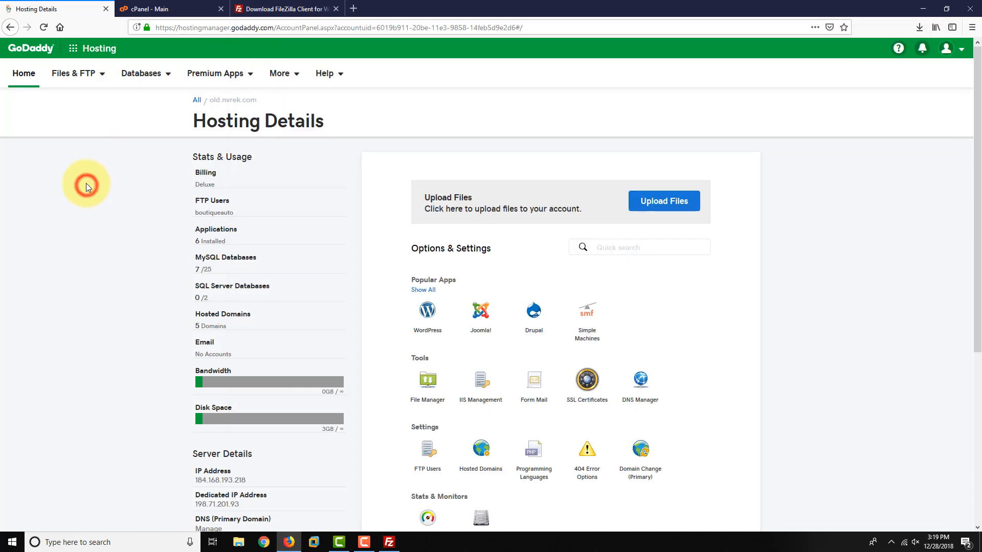
pyautogui.scroll(-2, 280, 193)
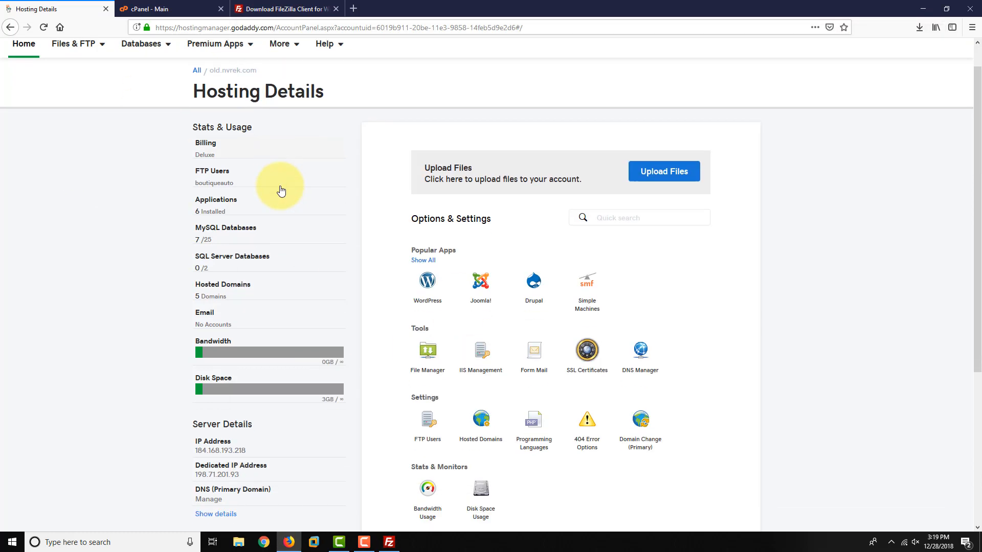
pyautogui.hotkey('alt', 'Tab')
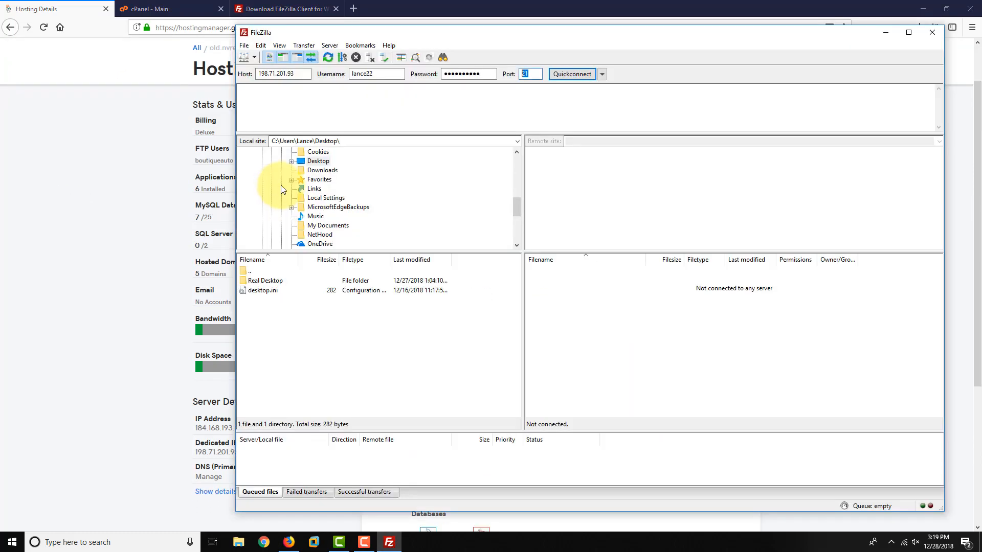
# - Clear the connection port and connect to the FTP server
pyautogui.click(527, 73)
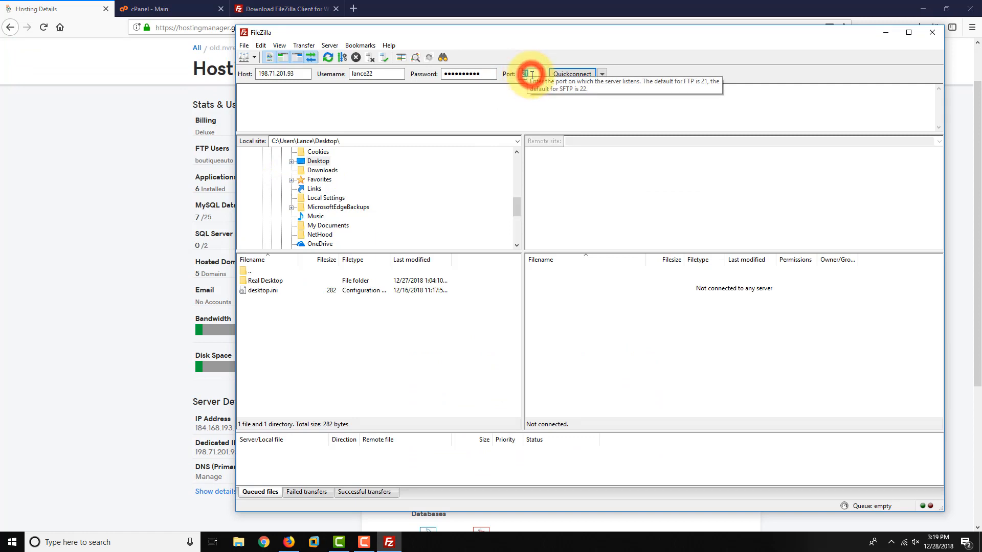
pyautogui.press('BackSpace')
pyautogui.press('BackSpace')
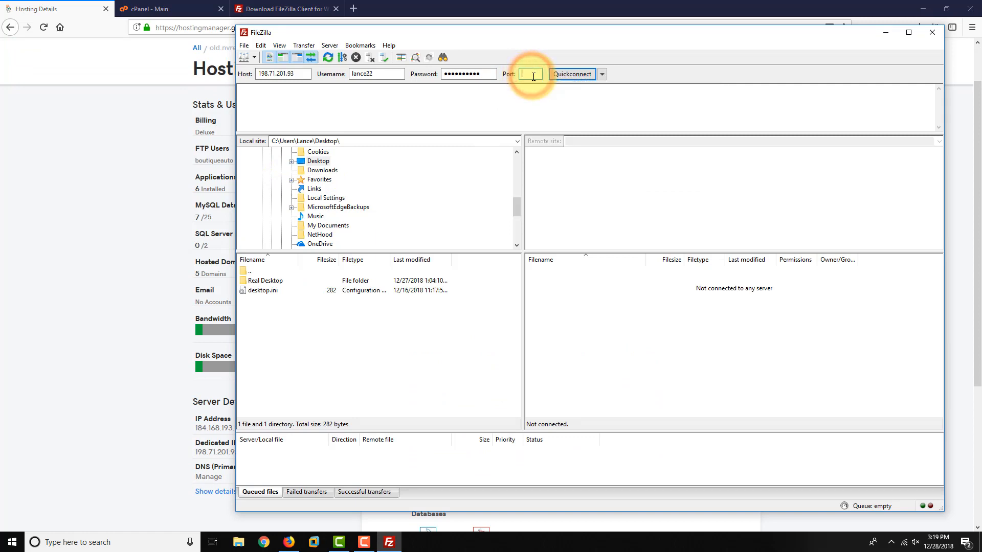
pyautogui.click(562, 75)
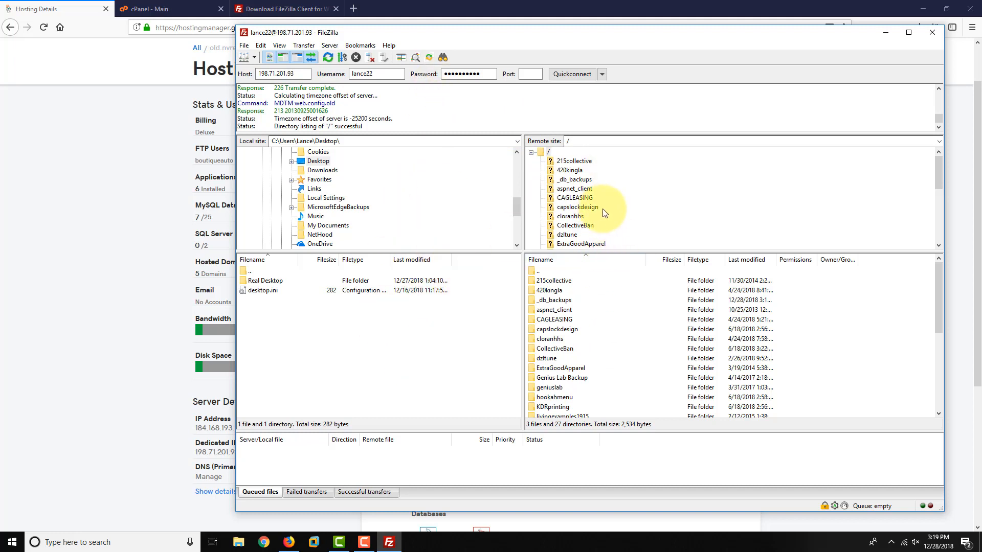
# - Browse the remote root directory, open the topshelf folder and examine its WordPress folders and files
pyautogui.click(583, 189)
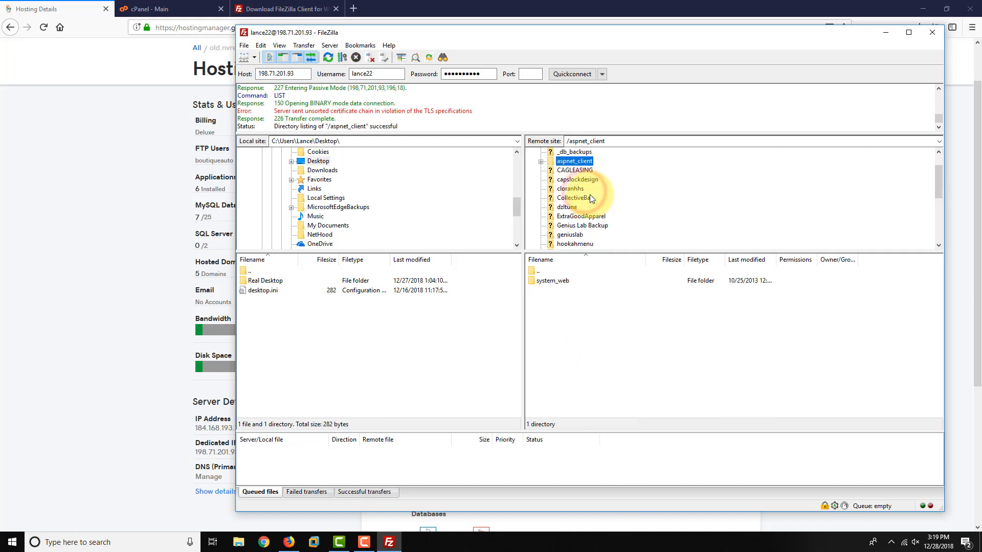
pyautogui.click(547, 152)
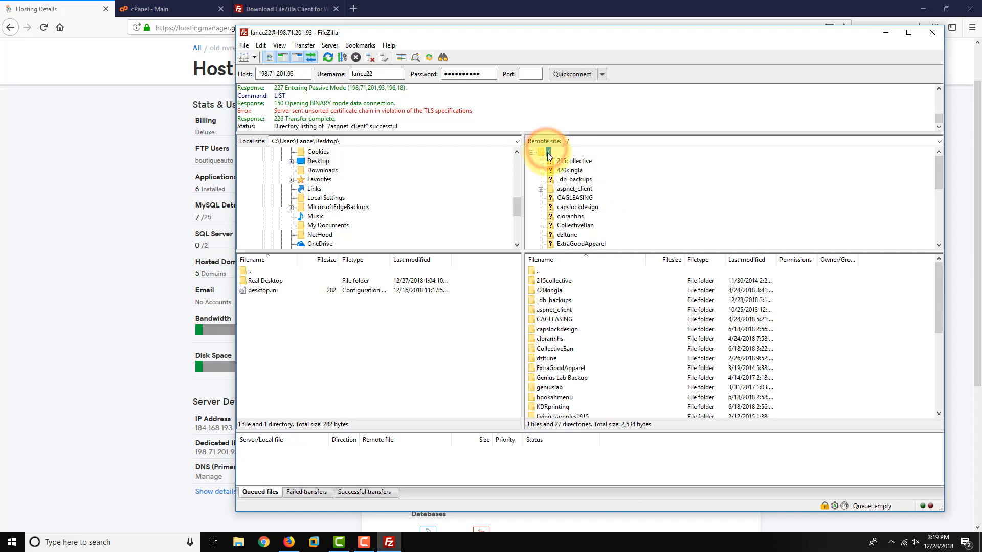
pyautogui.scroll(-2, 574, 186)
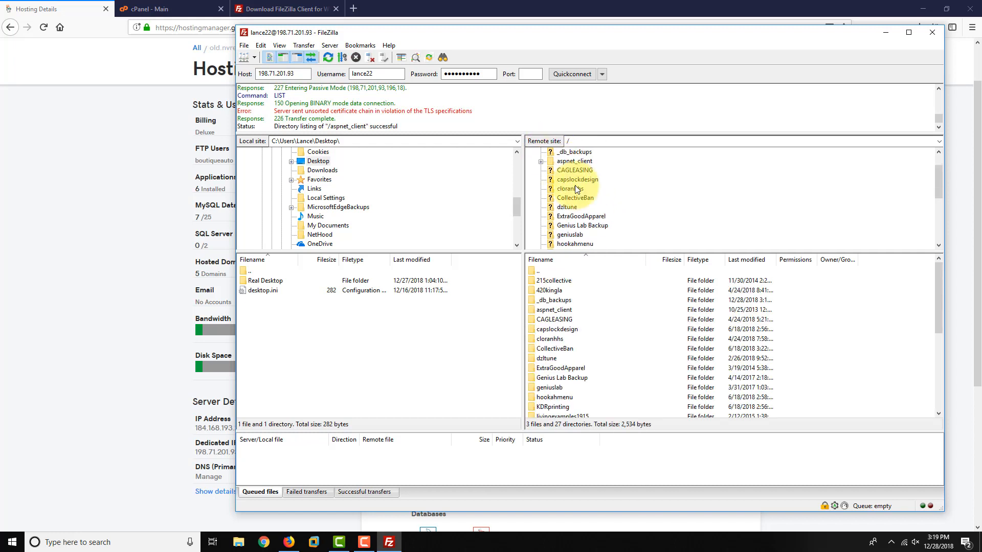
pyautogui.scroll(-4, 575, 186)
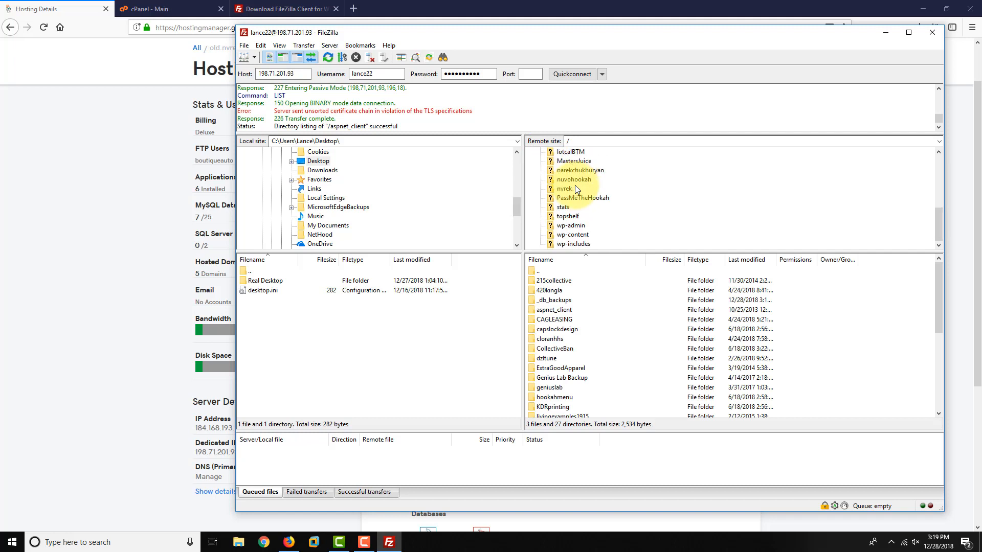
pyautogui.click(573, 216)
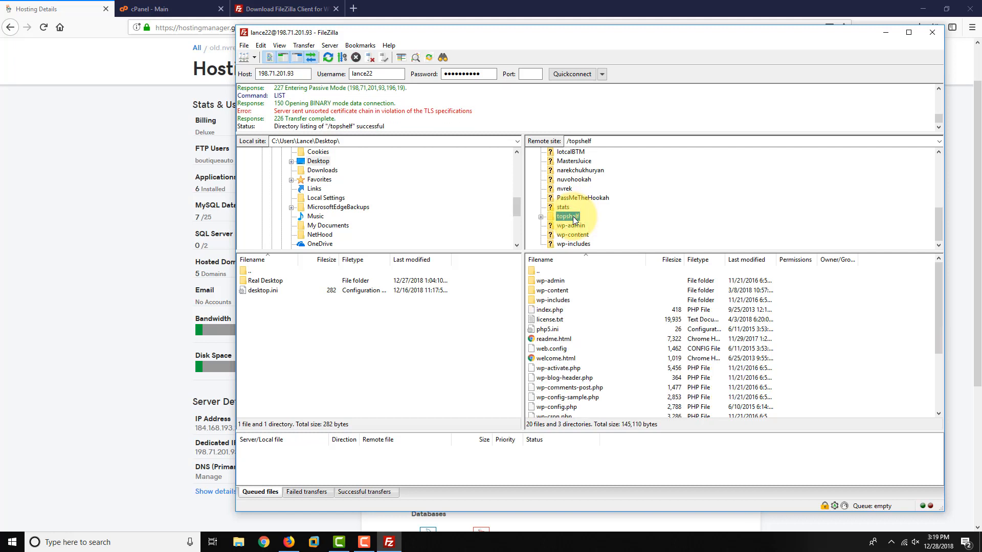
pyautogui.moveTo(566, 281)
pyautogui.mouseDown()
pyautogui.moveTo(564, 367)
pyautogui.moveTo(560, 281)
pyautogui.mouseUp()
pyautogui.scroll(-3, 597, 301)
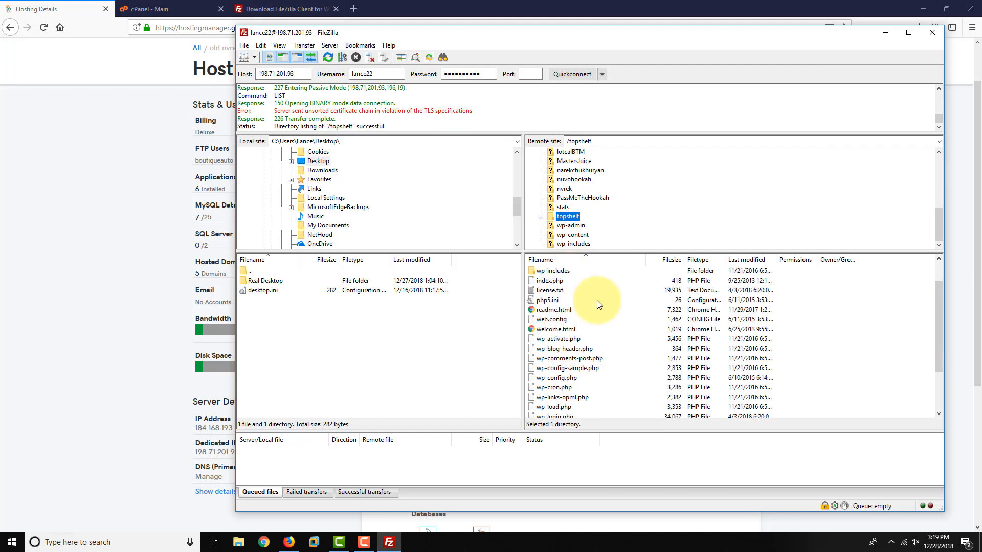
pyautogui.scroll(3, 597, 302)
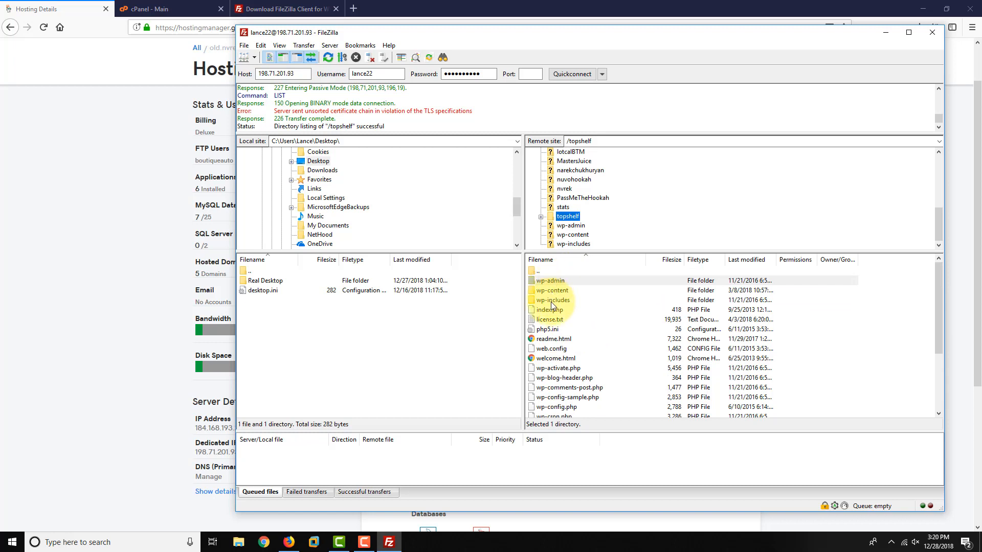
# - Open the remote localbtm and lotcalBTM folders to compare which site files they contain
pyautogui.scroll(1, 570, 205)
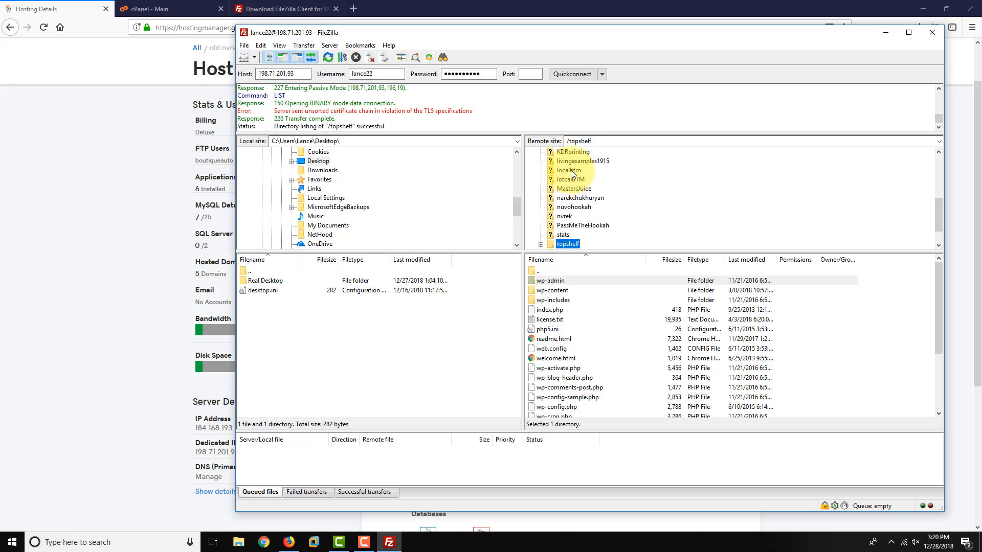
pyautogui.click(571, 170)
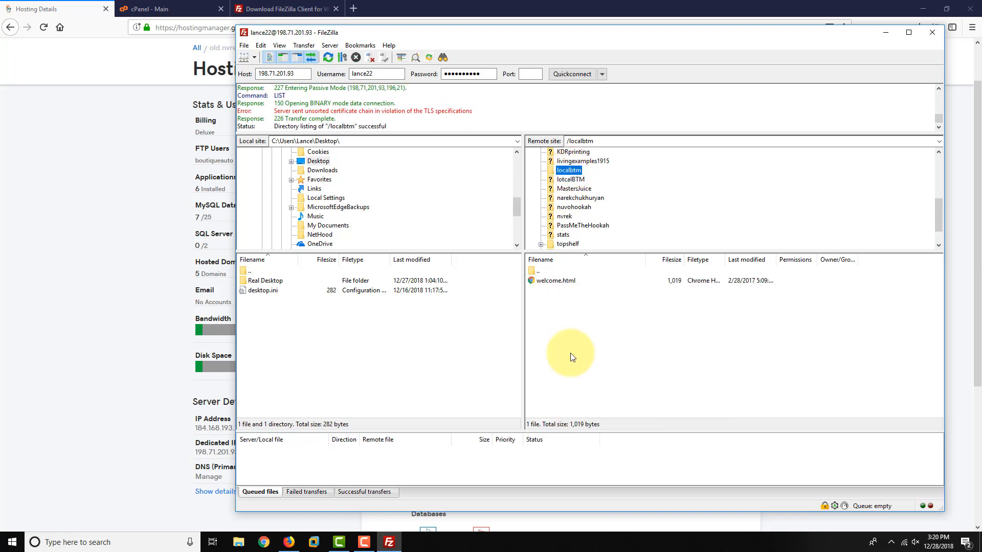
pyautogui.moveTo(569, 350); pyautogui.dragTo(537, 280)
pyautogui.click(577, 333)
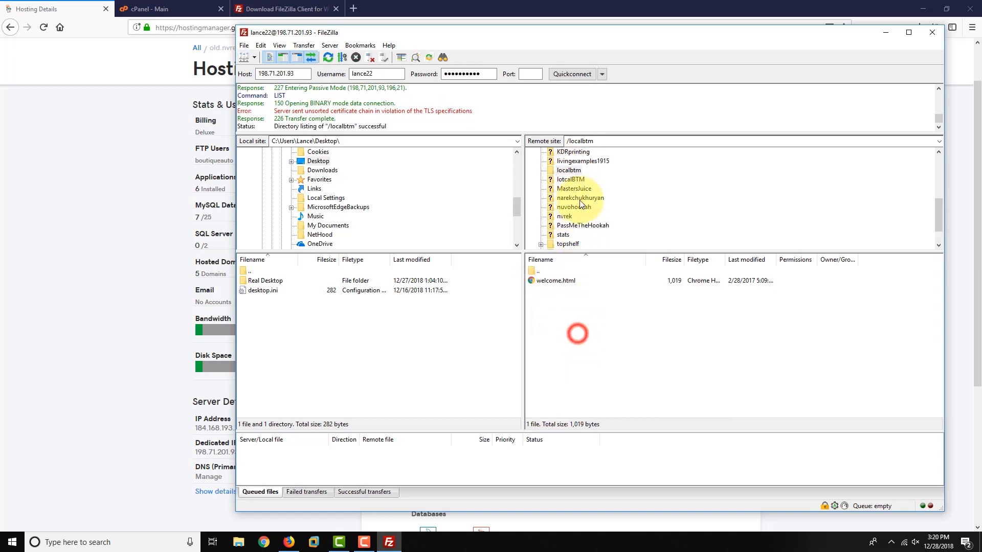
pyautogui.click(571, 179)
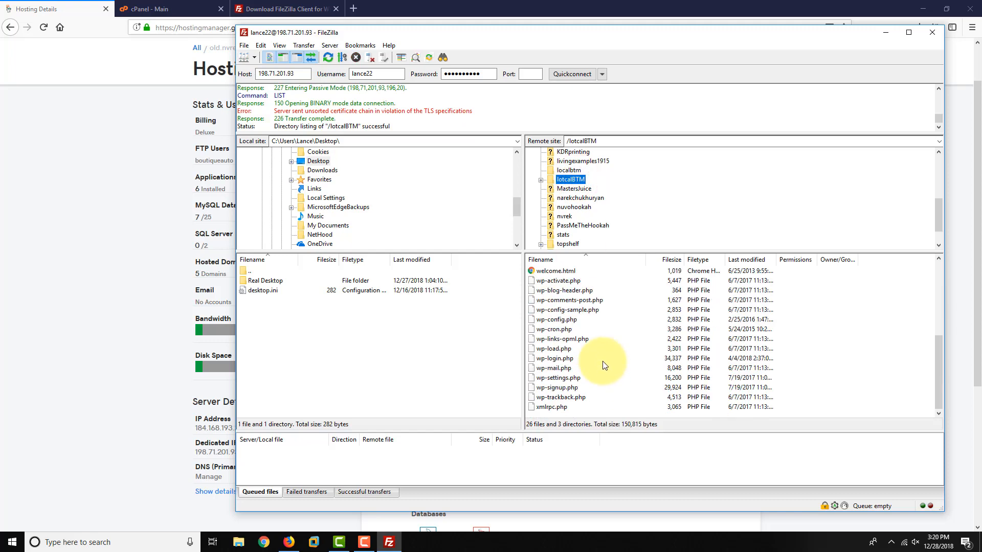
pyautogui.scroll(5, 604, 365)
pyautogui.scroll(-1, 578, 207)
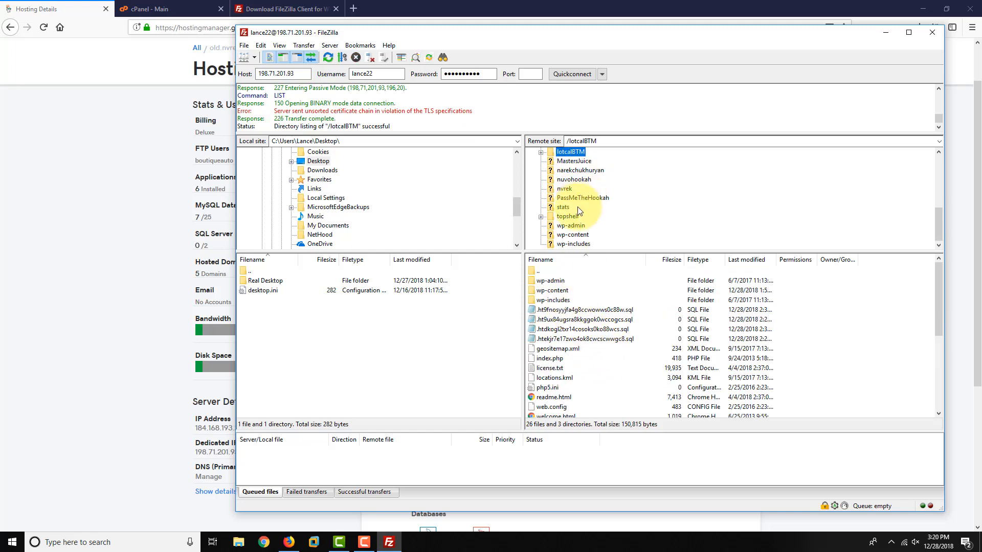
# - Reopen the remote topshelf folder and download the whole folder to the local Desktop
pyautogui.click(573, 216)
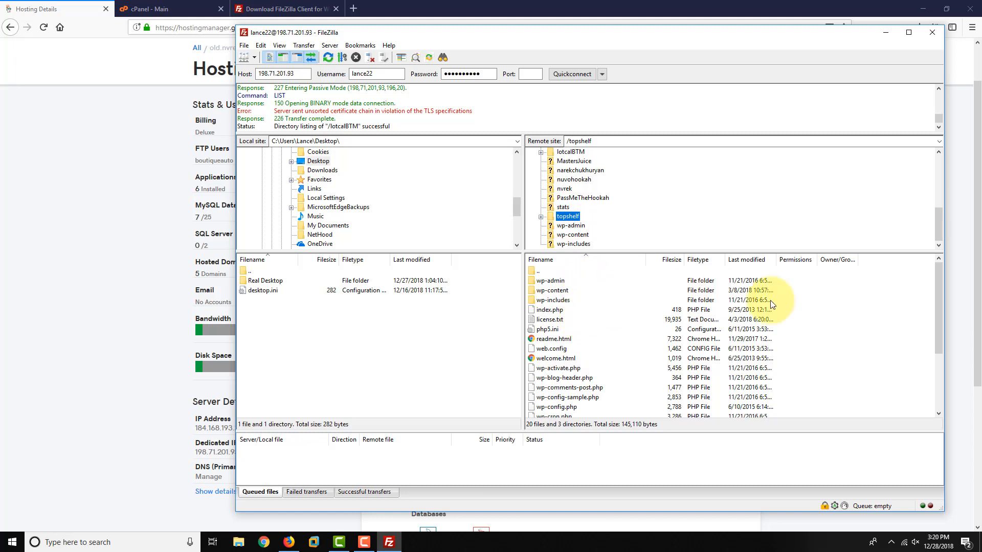
pyautogui.rightClick(571, 219)
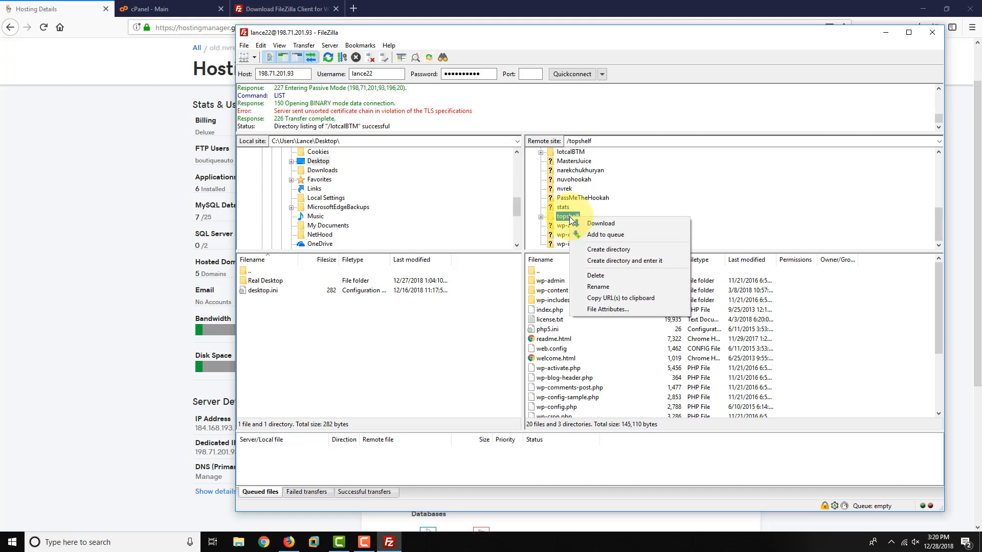
pyautogui.click(565, 218)
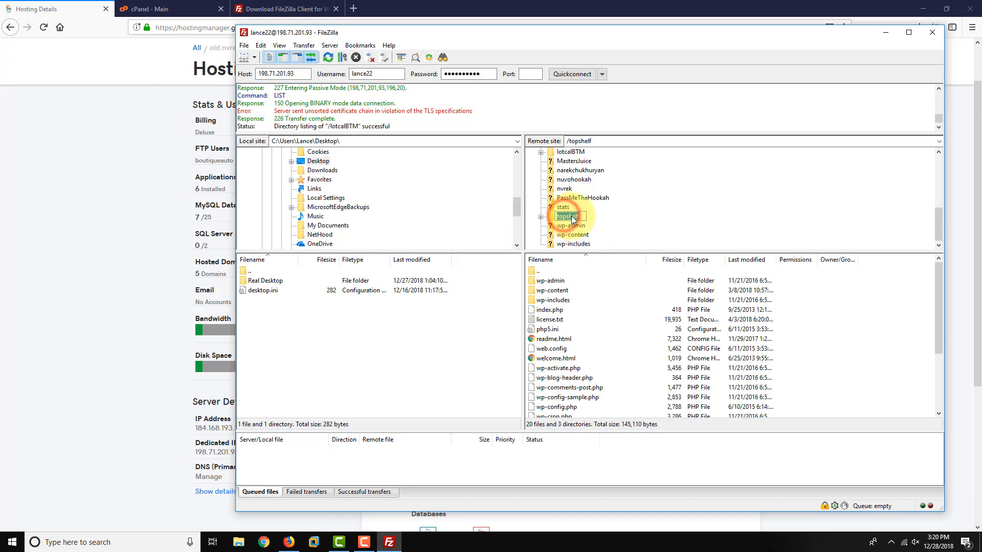
pyautogui.moveTo(555, 219); pyautogui.dragTo(271, 320)
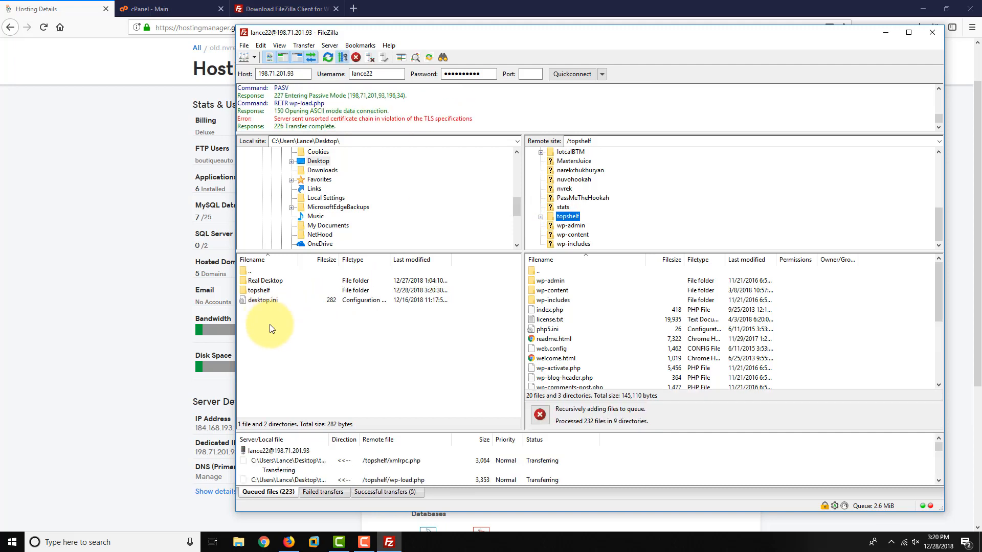
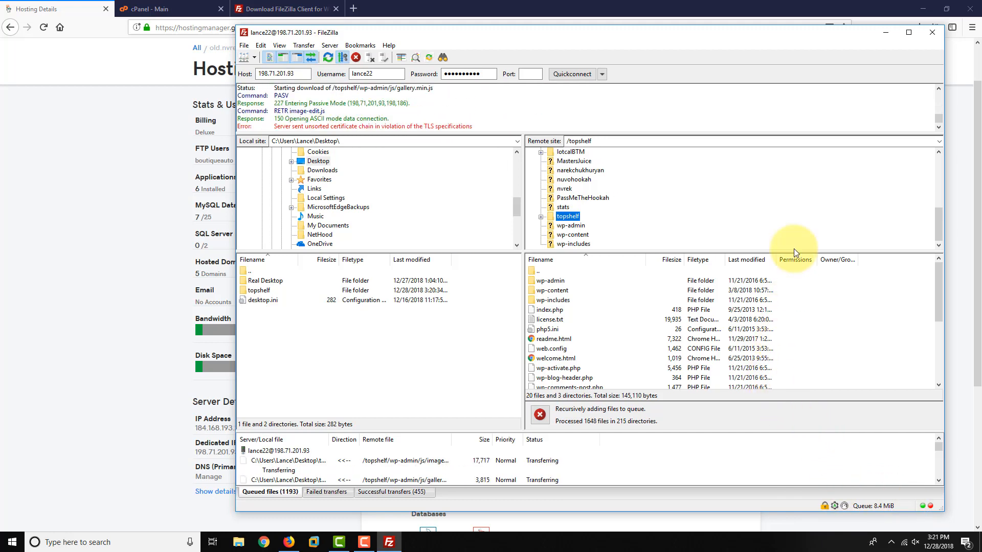
# - Switch to the browser's GoDaddy hosting page to view the MySQL database list, close it, and check FileZilla's transfer progress
pyautogui.click(77, 305)
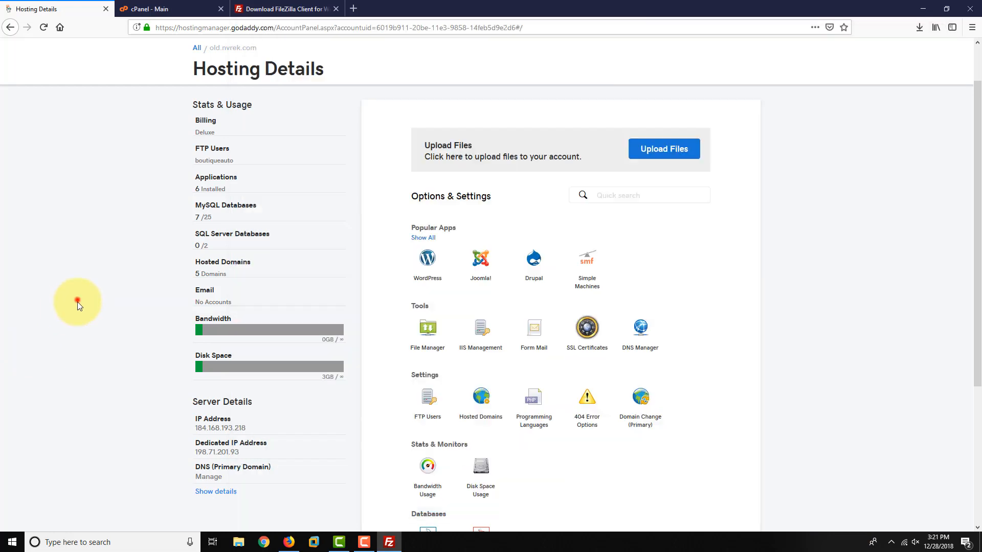
pyautogui.scroll(2, 352, 325)
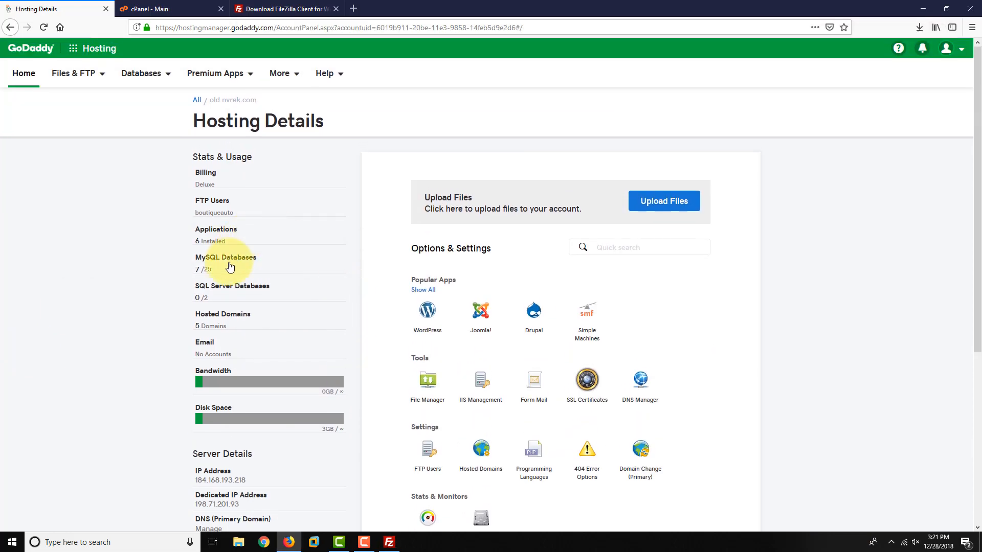
pyautogui.click(226, 270)
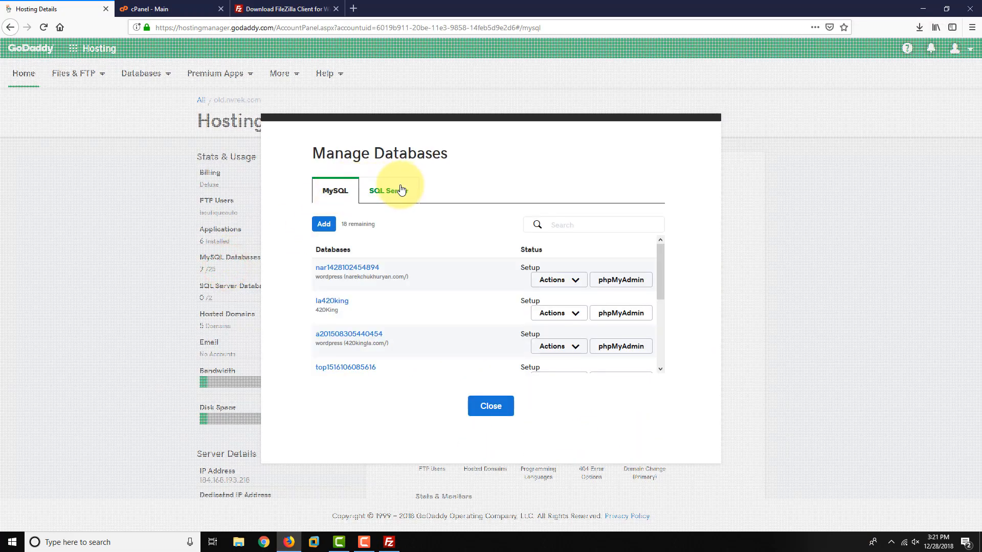
pyautogui.click(495, 406)
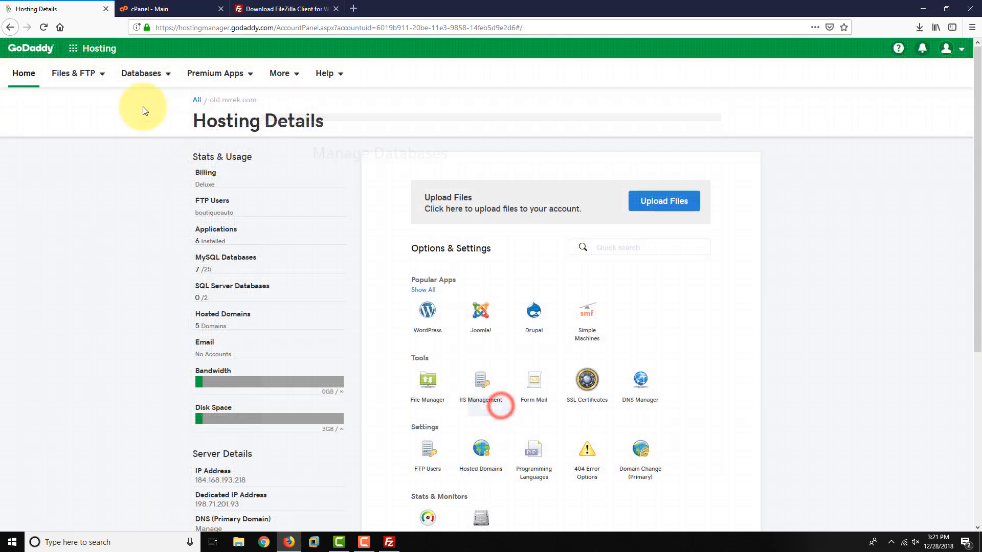
pyautogui.click(129, 354)
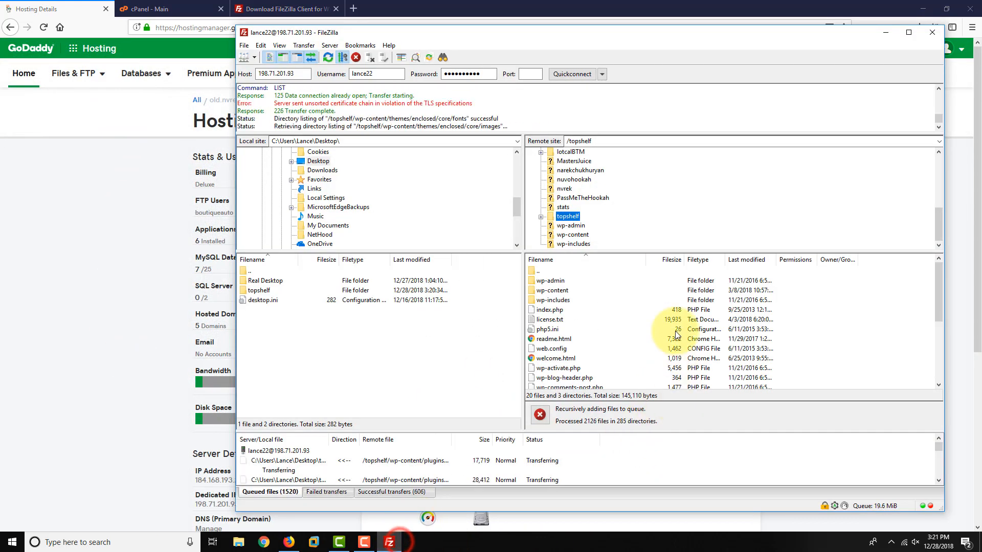
pyautogui.click(389, 543)
pyautogui.scroll(3, 625, 349)
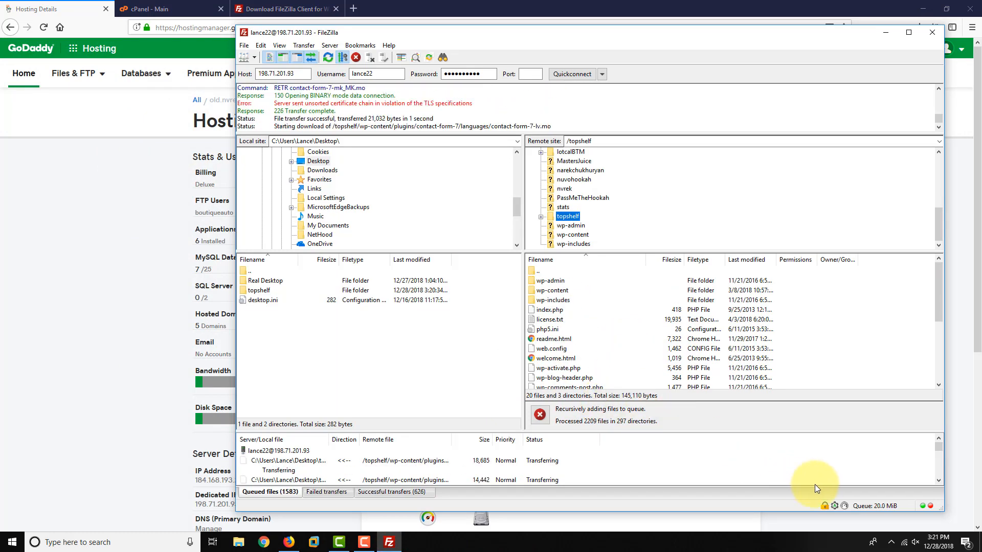
# - Return to the GoDaddy hosting page and open the _db_backups folder in its File Manager
pyautogui.click(81, 214)
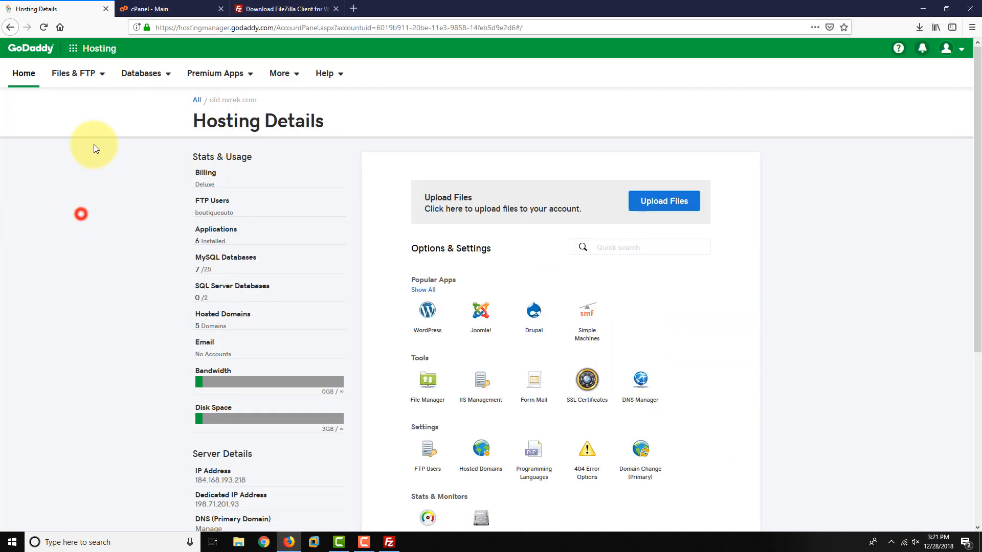
pyautogui.click(102, 83)
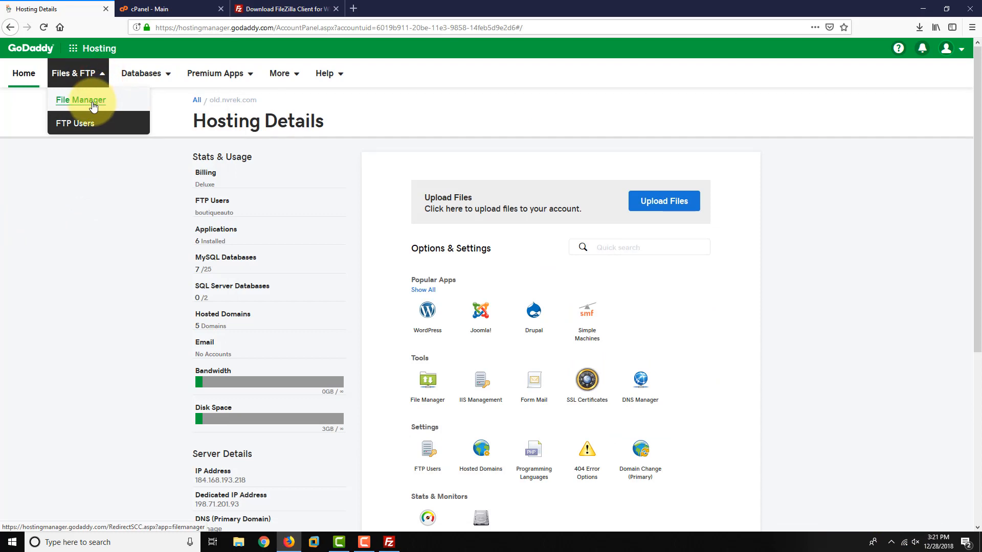
pyautogui.click(91, 103)
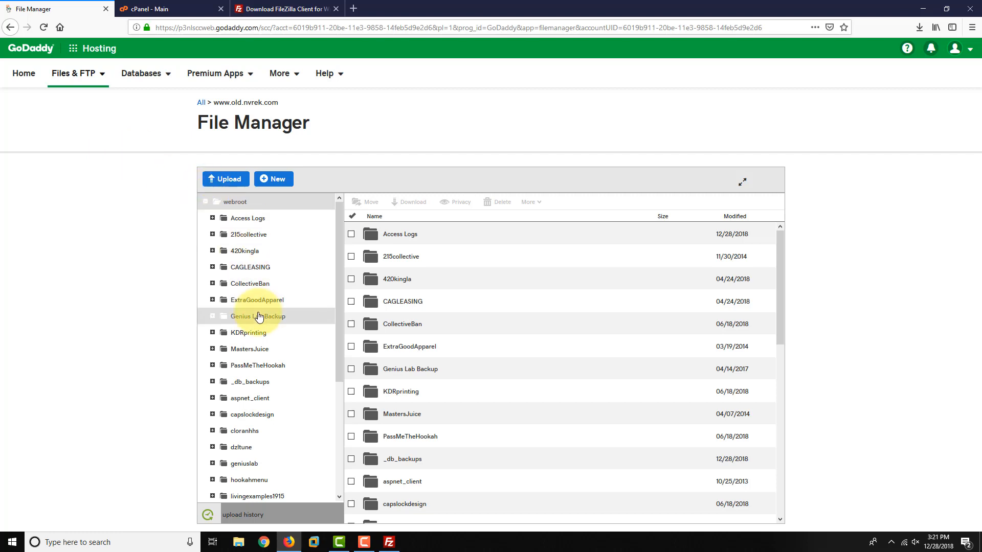
pyautogui.click(245, 384)
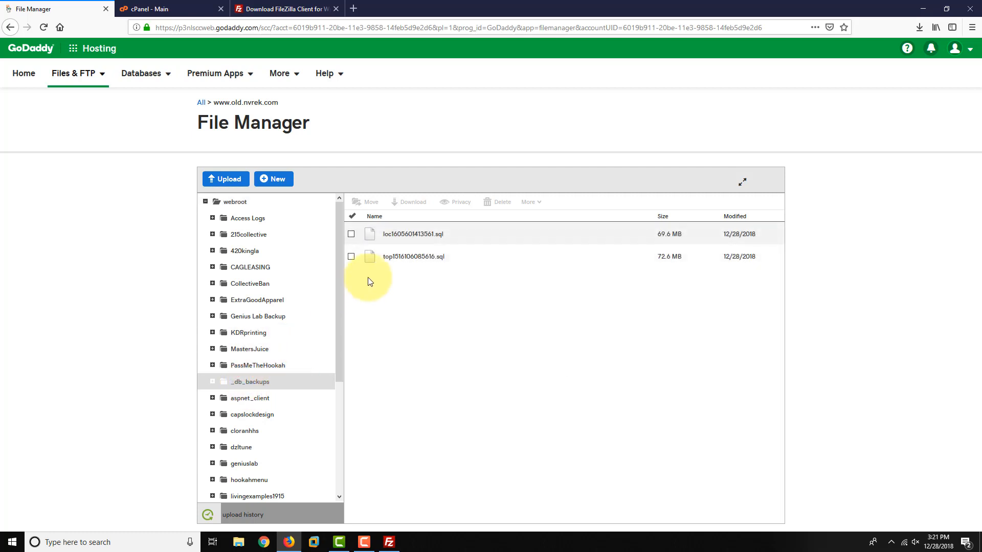
# - Download top1516106085616.sql from the _db_backups folder as a saved file and check its download progress
pyautogui.click(351, 257)
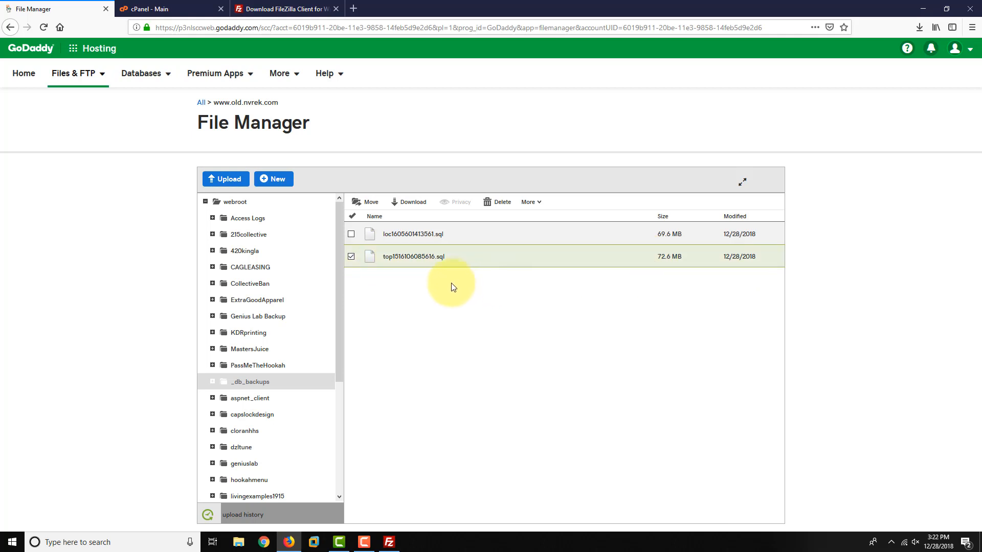
pyautogui.click(412, 205)
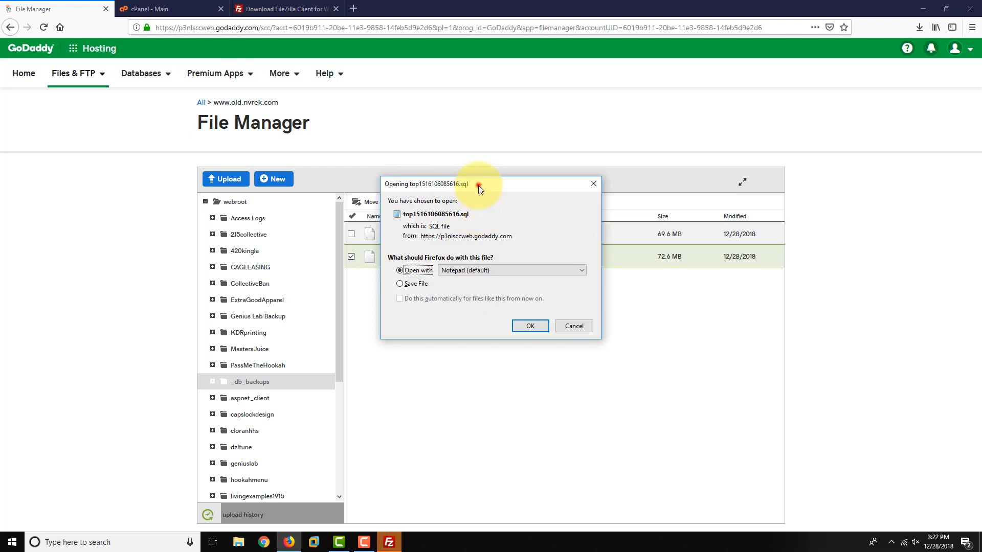
pyautogui.moveTo(478, 185); pyautogui.dragTo(577, 173)
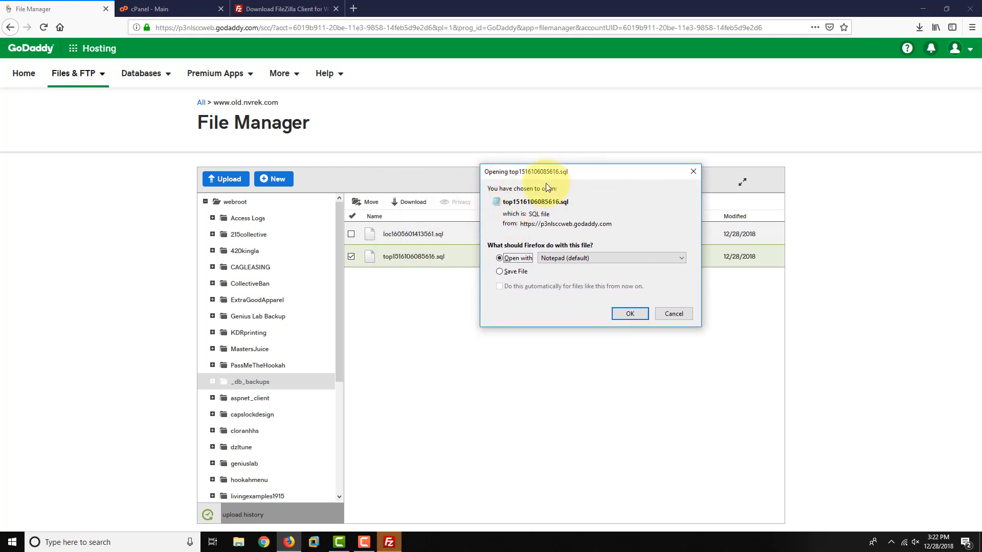
pyautogui.click(514, 275)
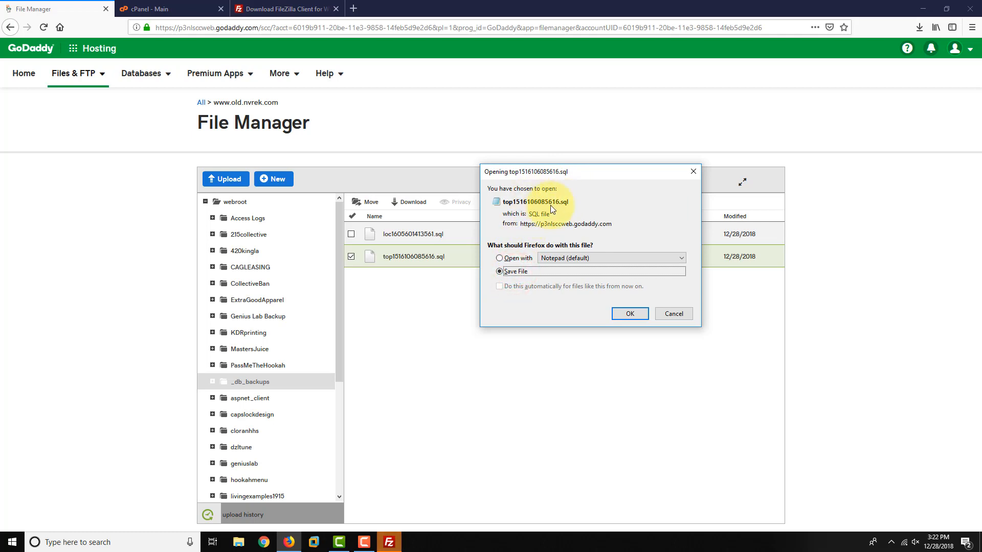
pyautogui.click(629, 313)
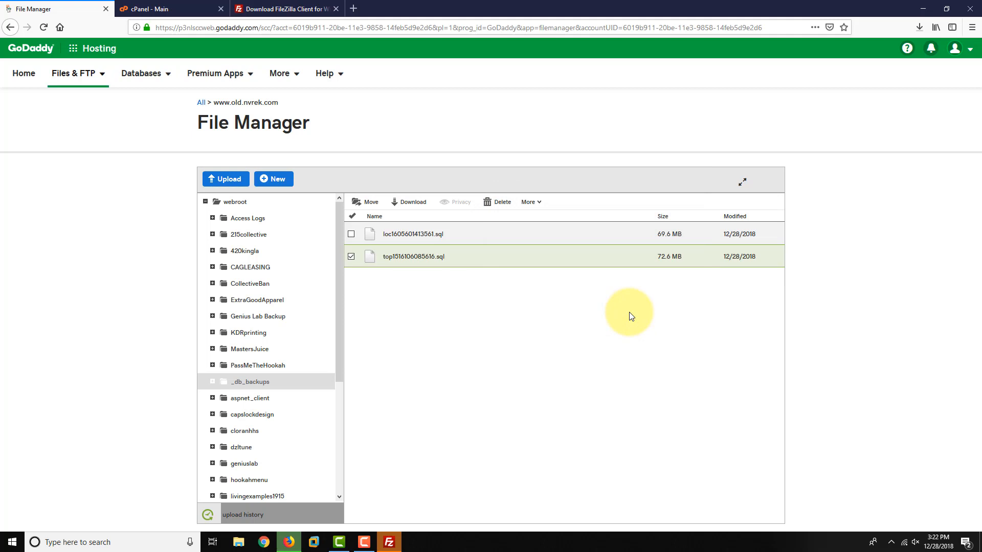
pyautogui.click(921, 27)
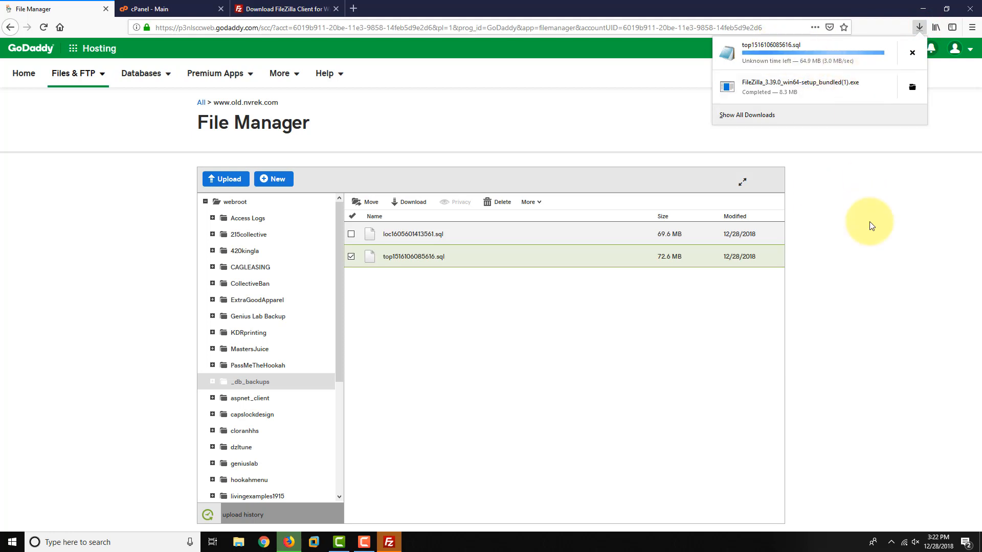
# - Switch to FileZilla and resolve the existing-file conflict with Overwrite if source newer, always using this action
pyautogui.click(399, 544)
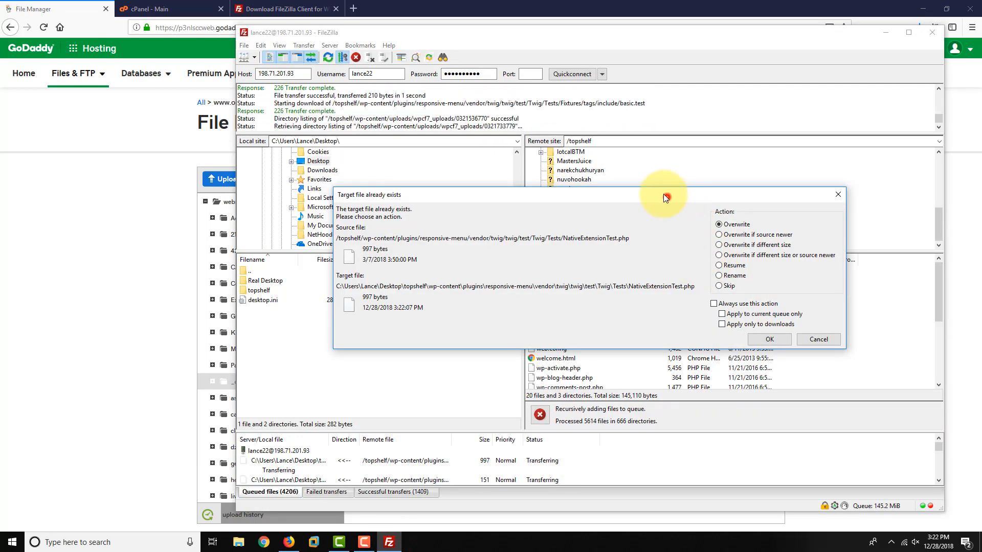
pyautogui.moveTo(667, 197); pyautogui.dragTo(658, 161)
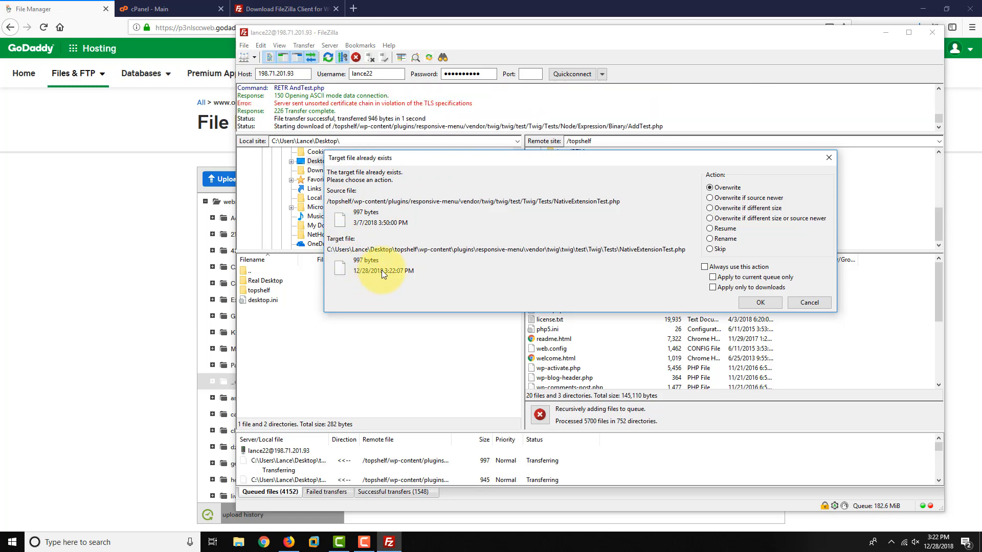
pyautogui.click(742, 199)
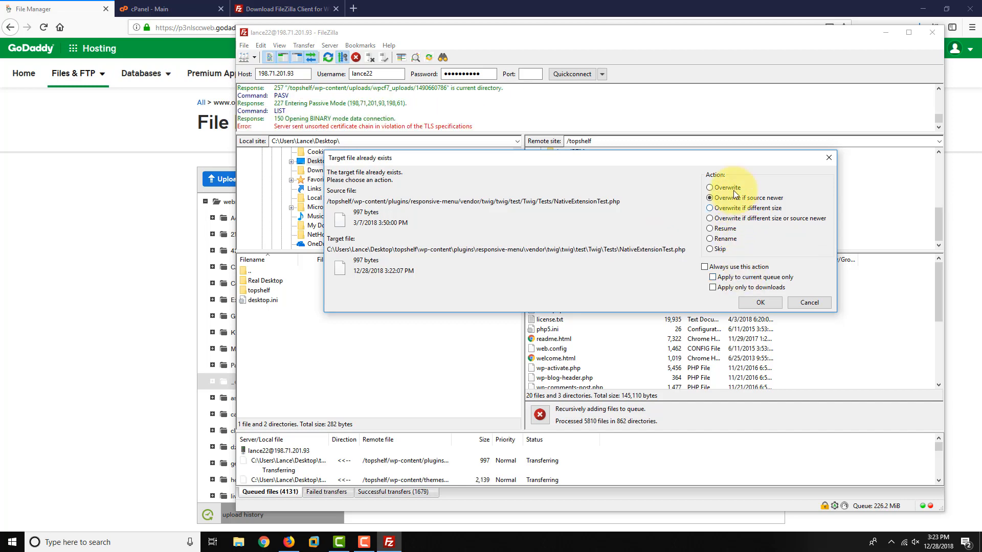
pyautogui.click(720, 250)
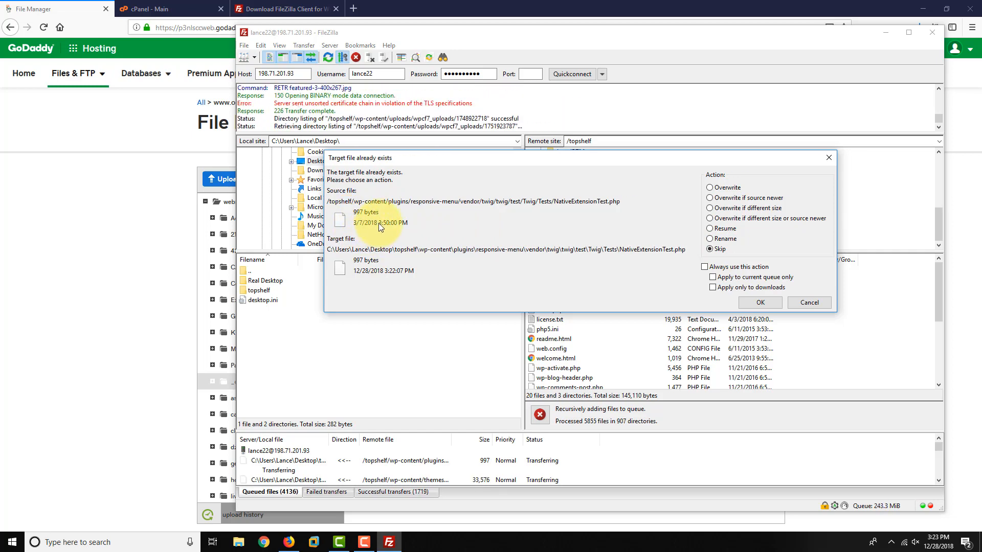
pyautogui.click(740, 198)
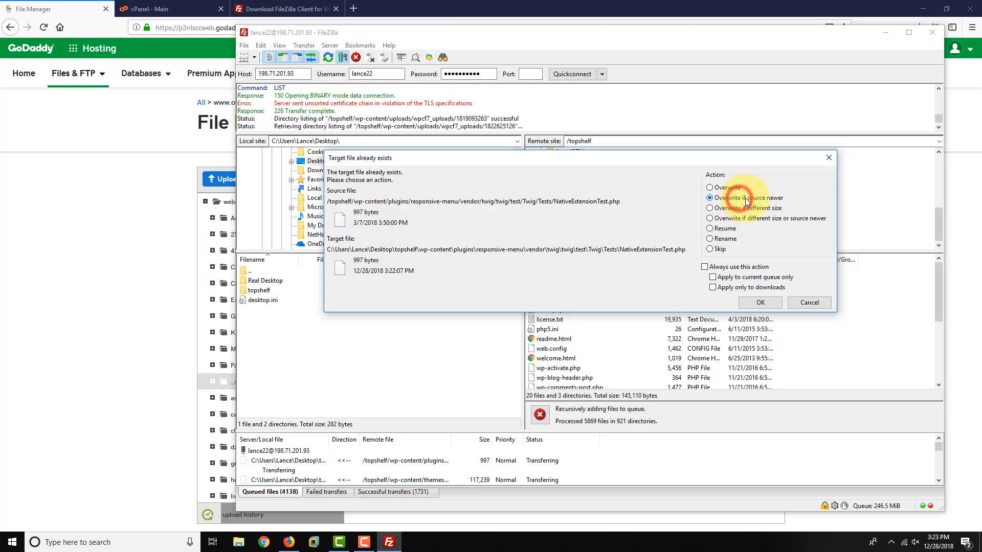
pyautogui.click(717, 266)
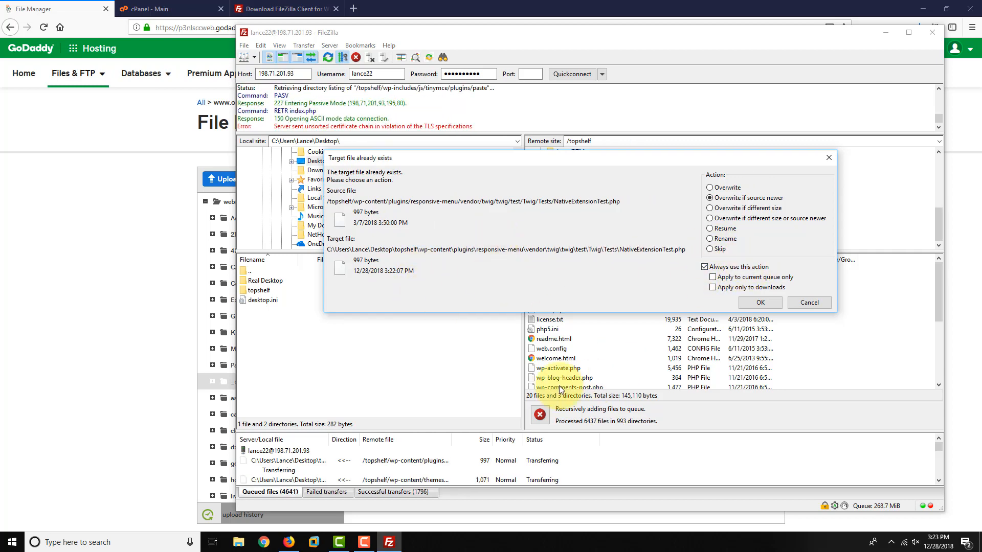
pyautogui.click(757, 304)
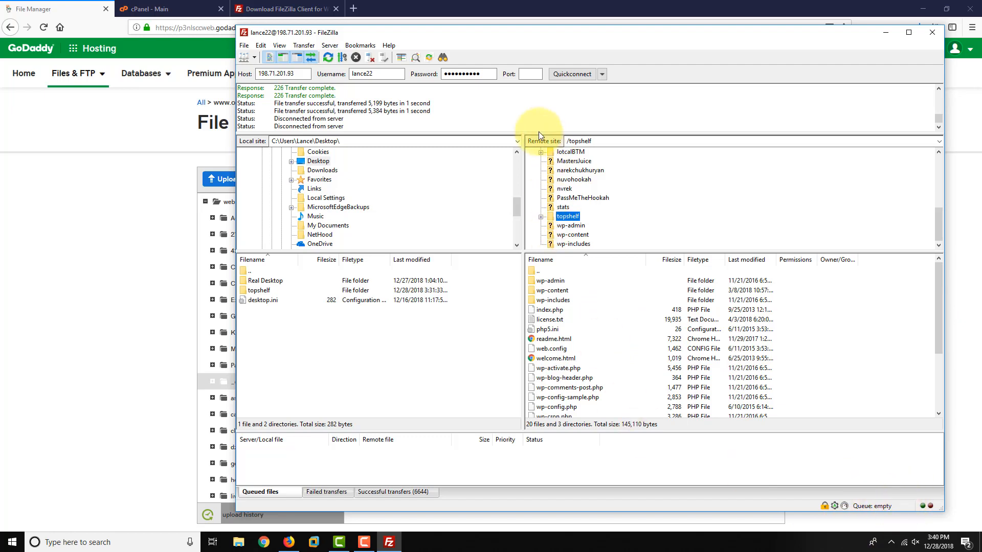
# - Minimize FileZilla, check the browser's download of top1516106085616.sql, and view the Windows plan's hosted domains
pyautogui.click(880, 33)
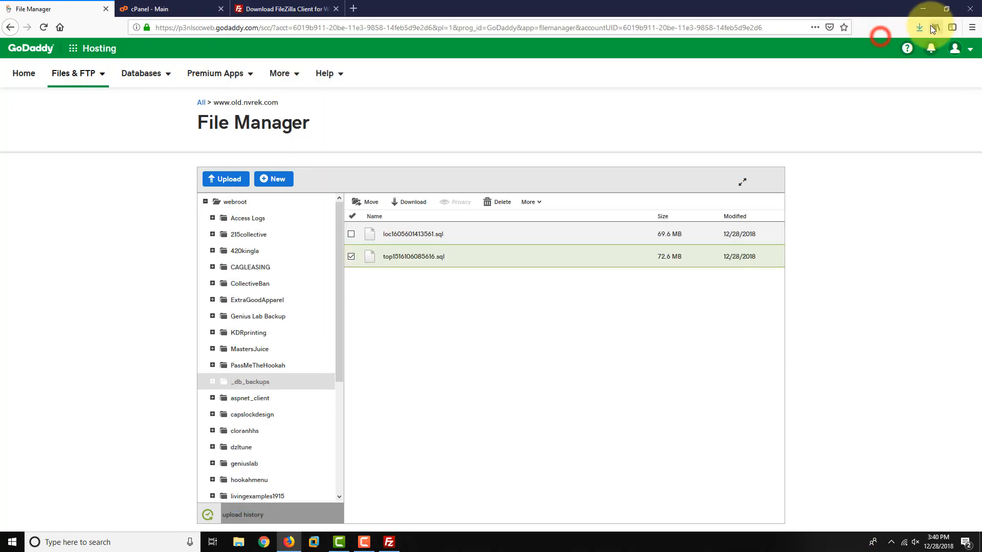
pyautogui.click(919, 27)
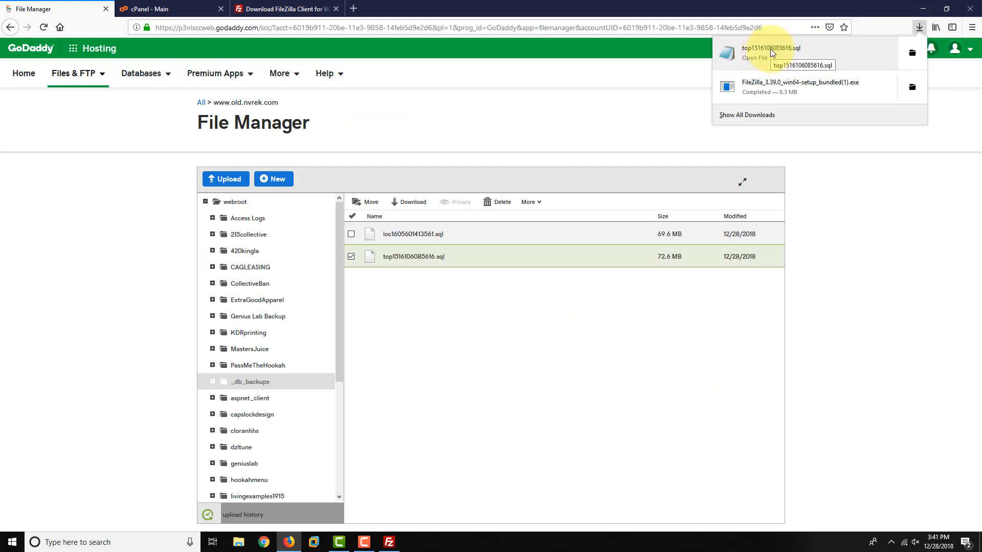
pyautogui.click(860, 212)
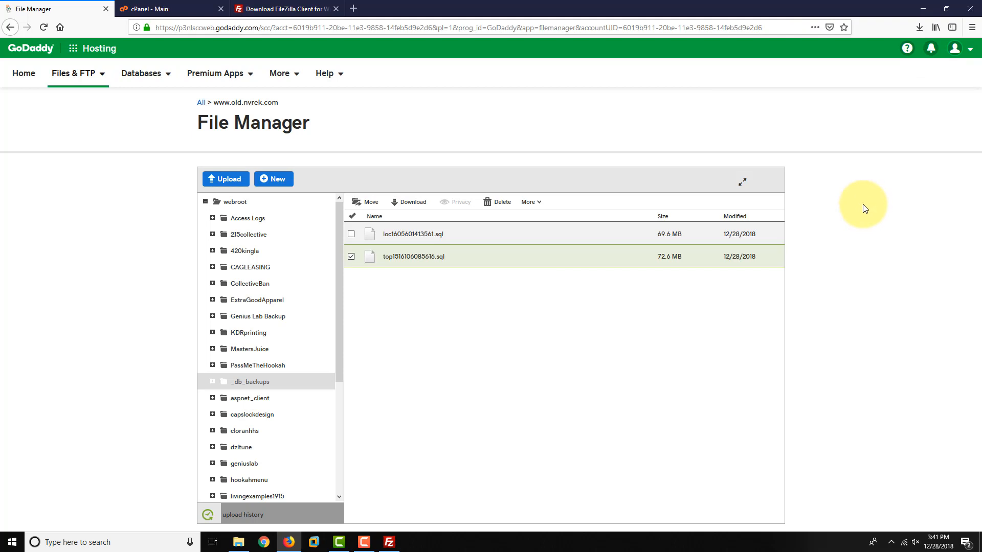
pyautogui.click(17, 78)
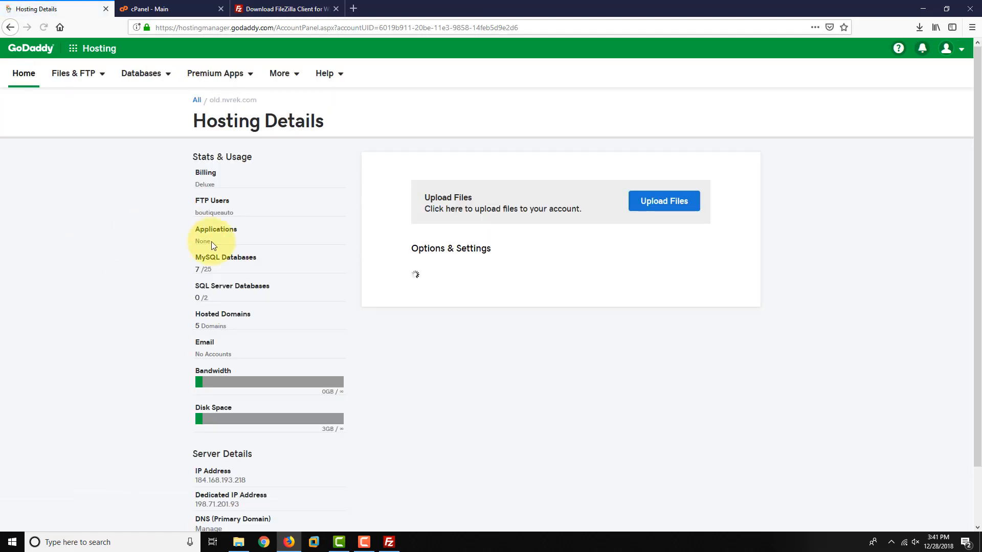
pyautogui.click(227, 327)
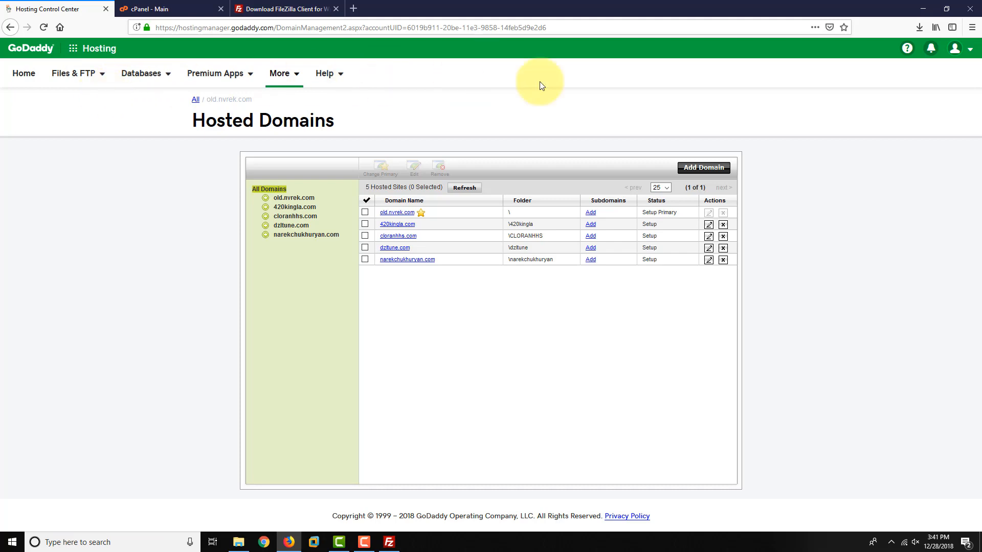
# - From the account's product list, manage the Deluxe Linux Hosting with cPanel plan and open its cPanel
pyautogui.click(975, 58)
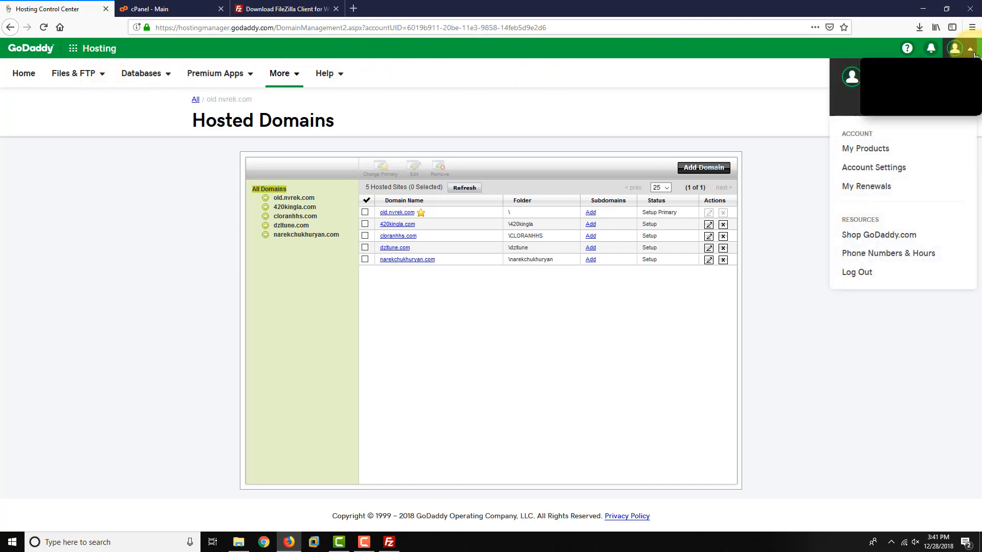
pyautogui.click(862, 148)
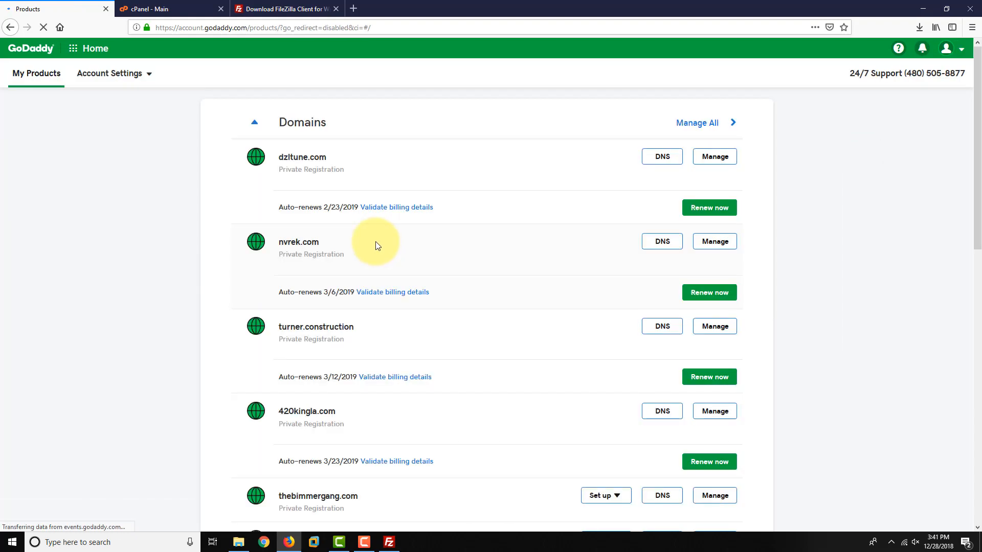
pyautogui.scroll(-10, 374, 239)
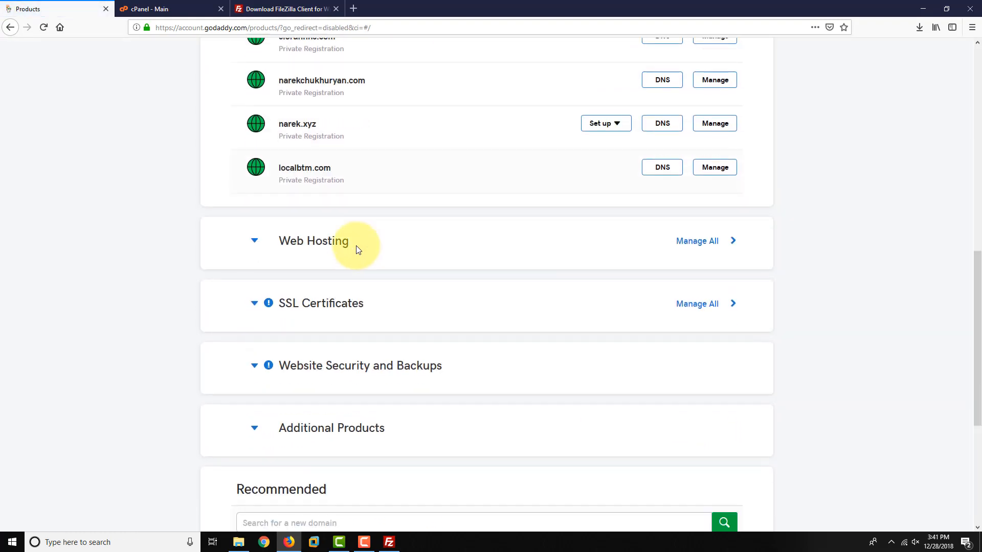
pyautogui.click(324, 225)
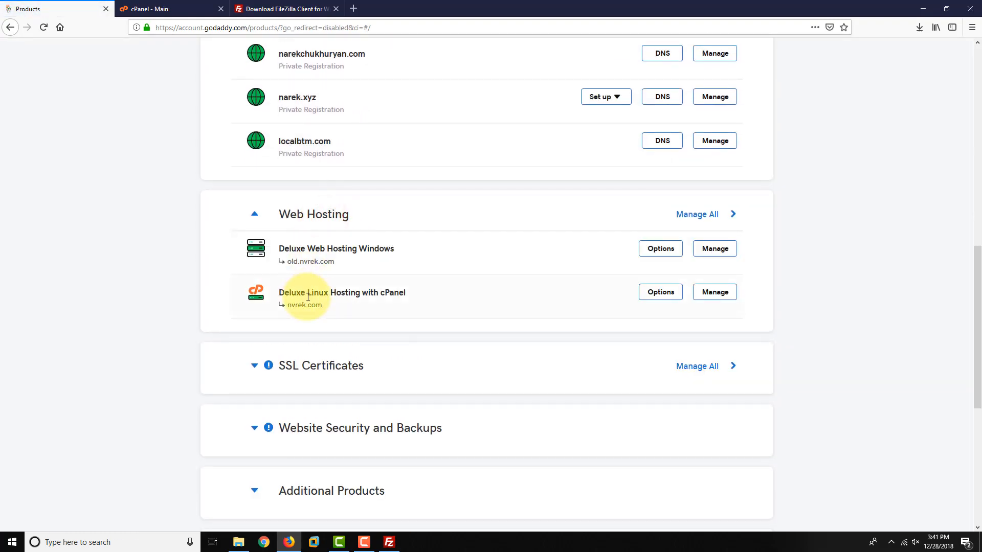
pyautogui.click(722, 300)
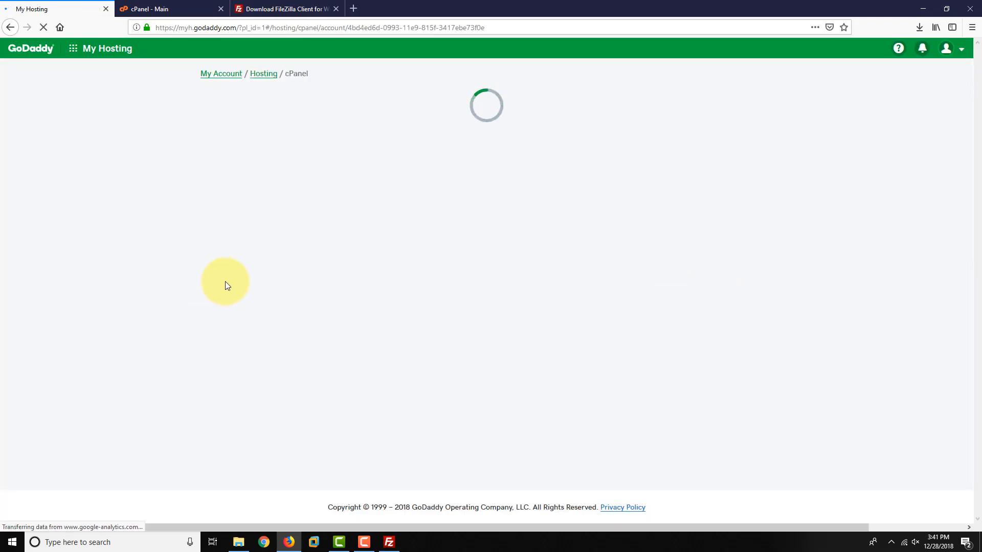
pyautogui.click(677, 159)
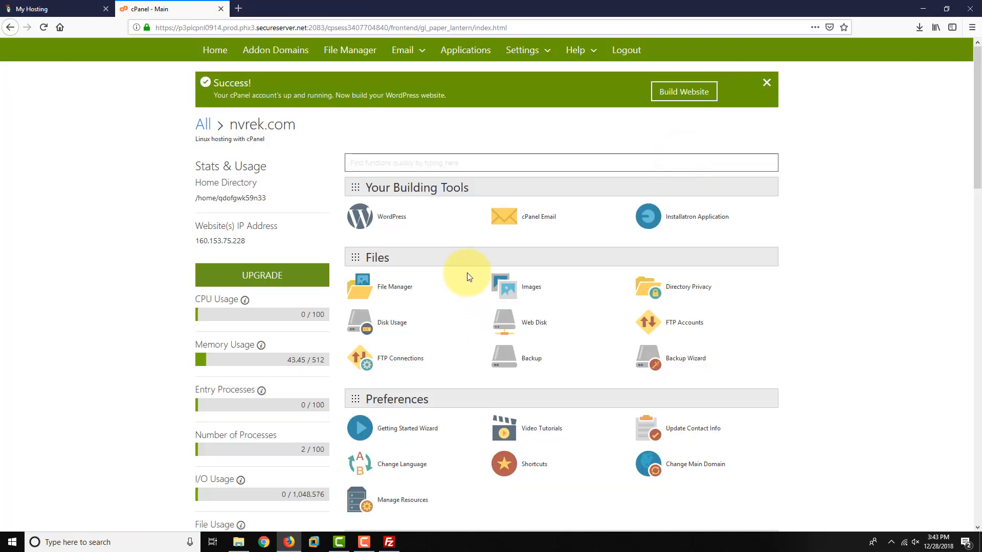
# - Search cPanel for php, open the PHP version selector, and switch to its PHP options
pyautogui.click(481, 163)
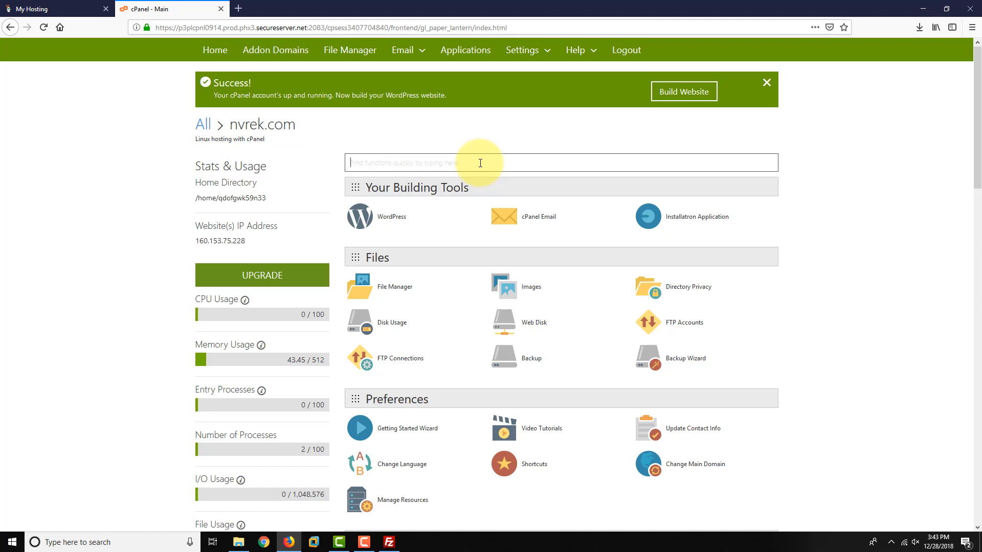
pyautogui.write('php')
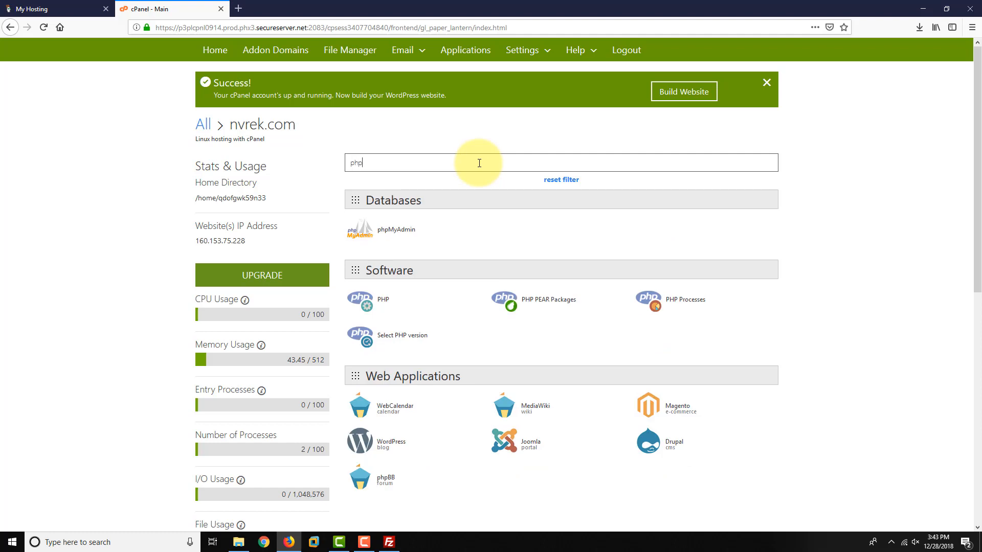
pyautogui.click(405, 338)
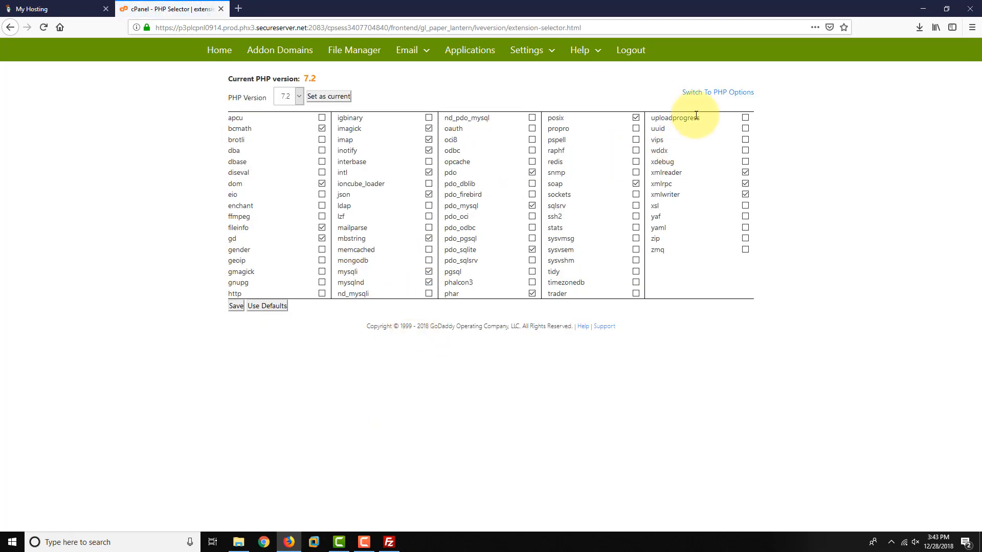
pyautogui.click(717, 97)
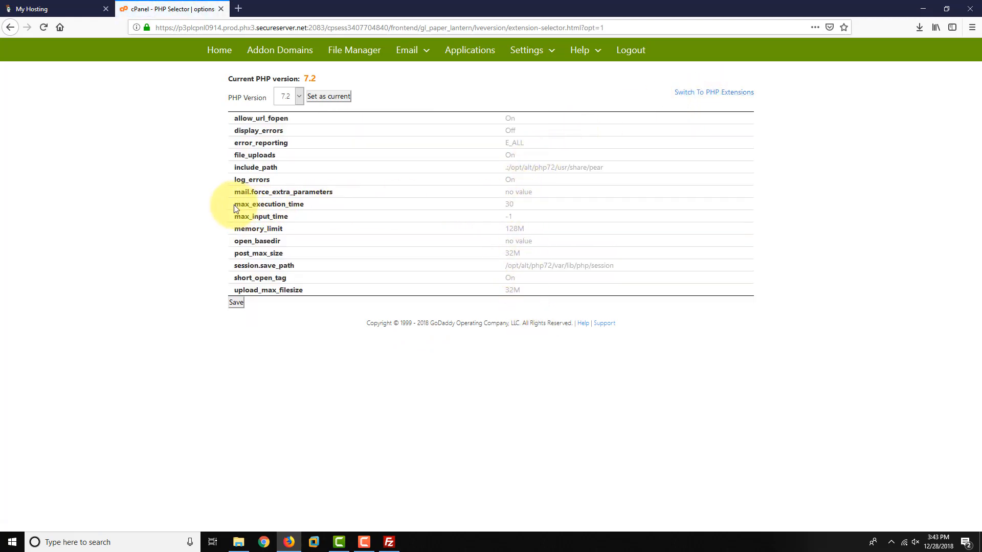
# - Set the upload_max_filesize PHP option to 1G and apply it
pyautogui.click(238, 302)
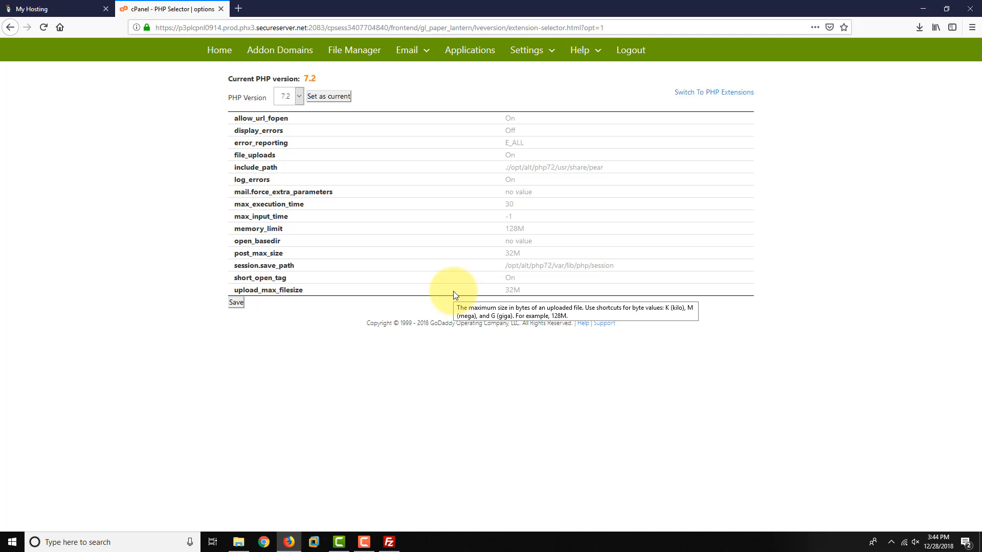
pyautogui.click(512, 290)
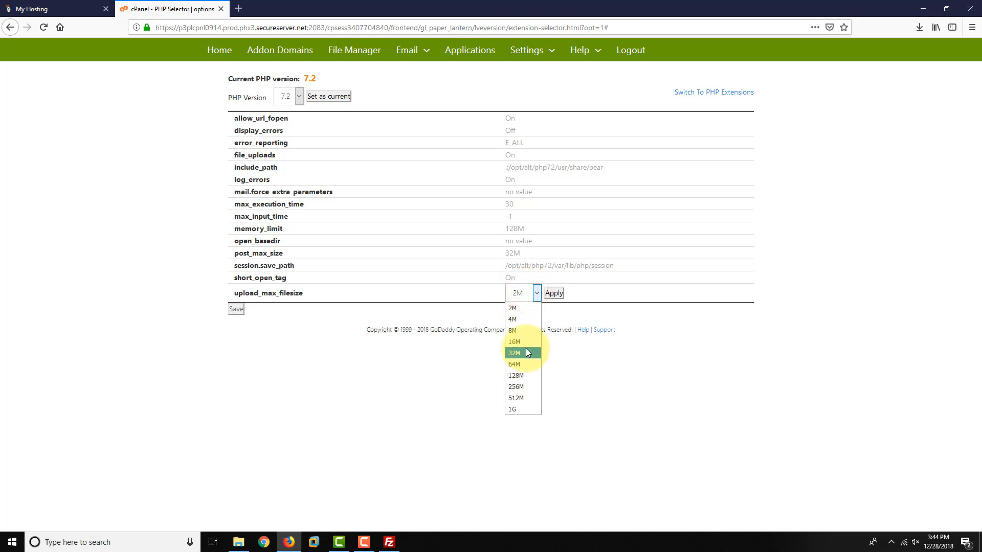
pyautogui.click(520, 408)
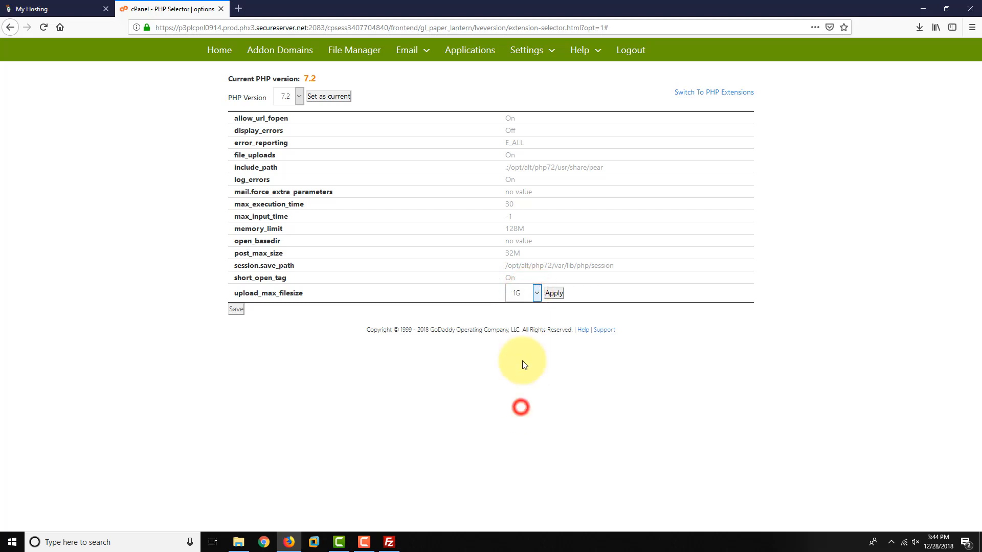
pyautogui.click(554, 294)
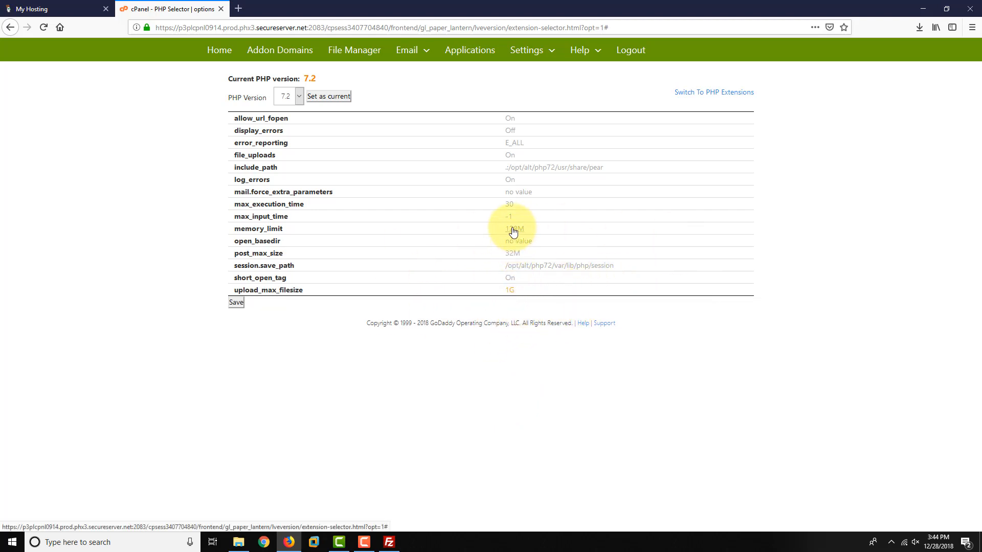
# - Set the memory_limit PHP option to 512M and apply it
pyautogui.moveTo(247, 228)
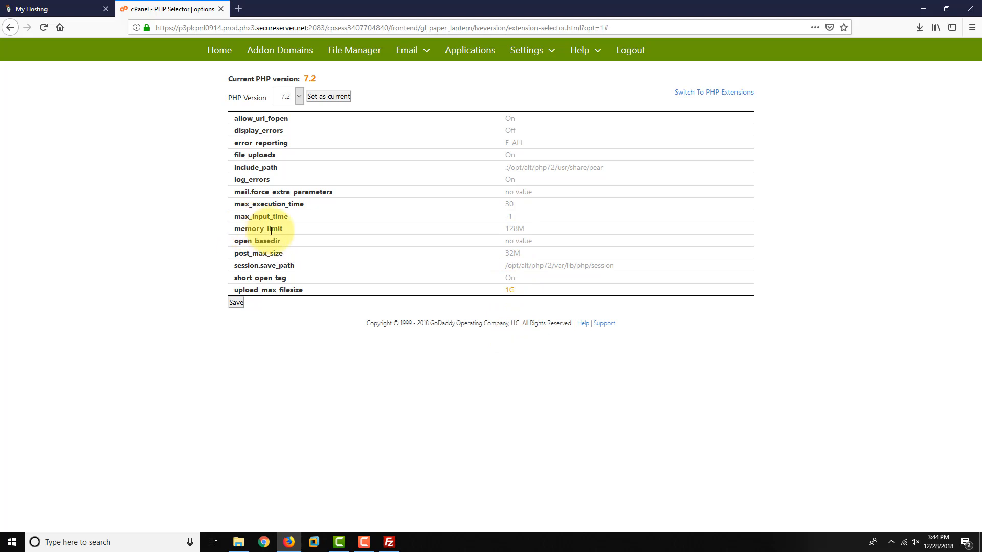
pyautogui.click(509, 228)
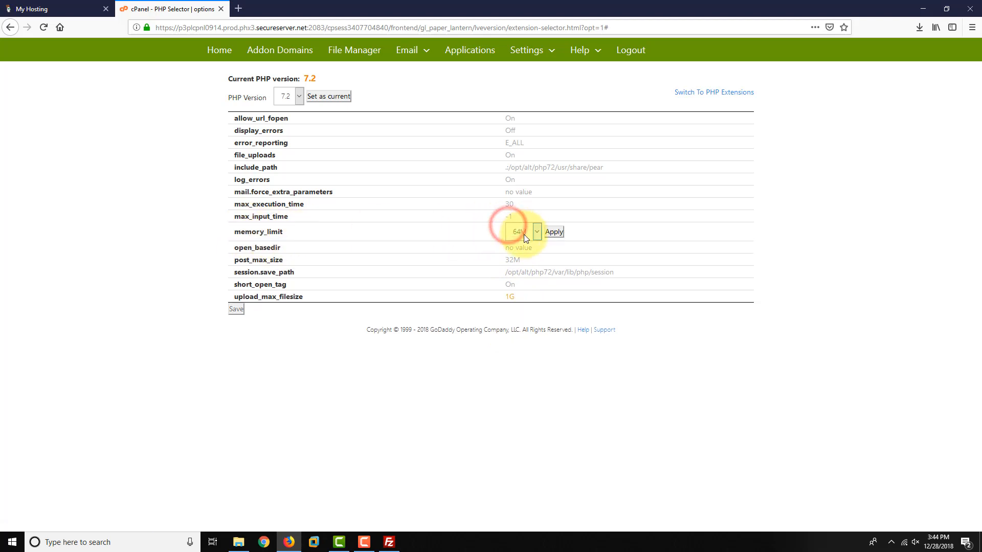
pyautogui.click(527, 237)
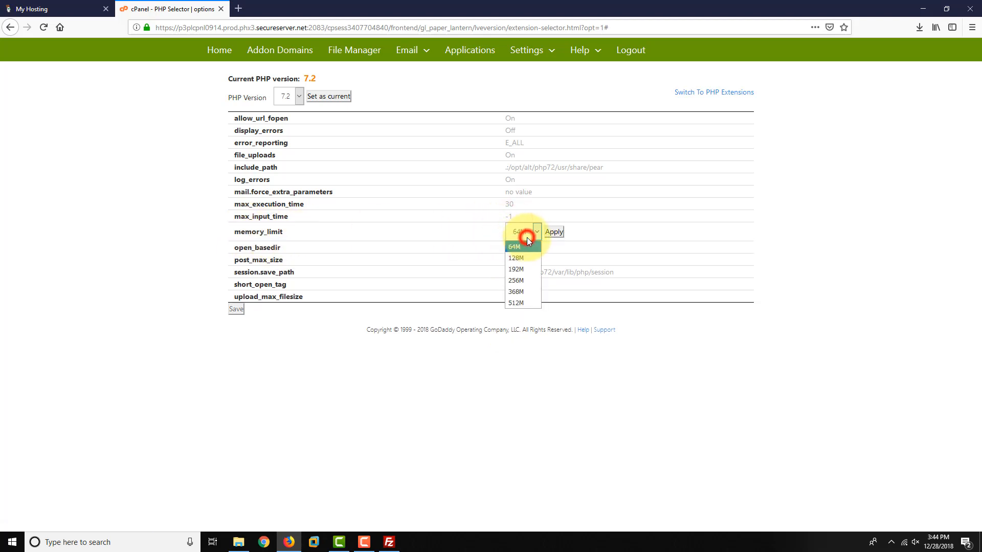
pyautogui.click(525, 301)
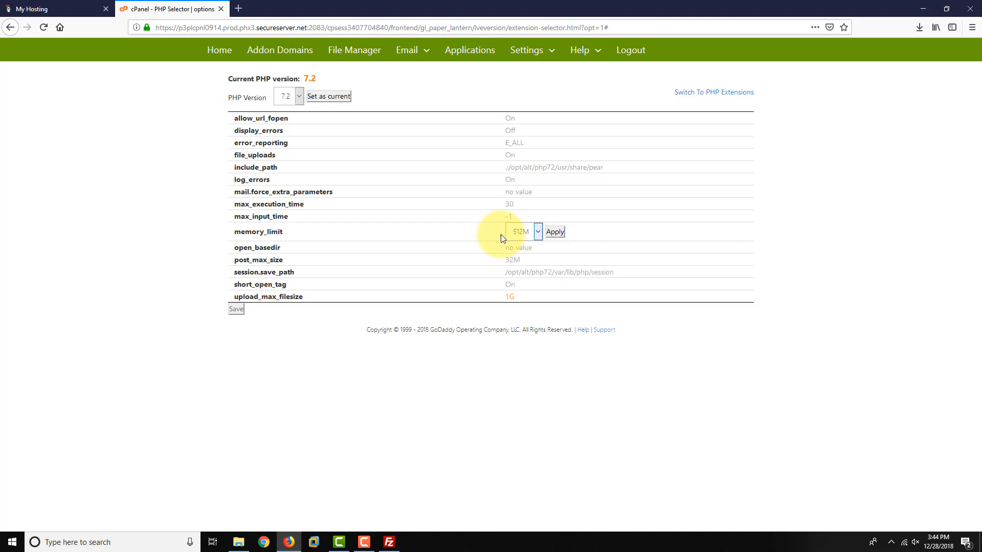
pyautogui.click(557, 235)
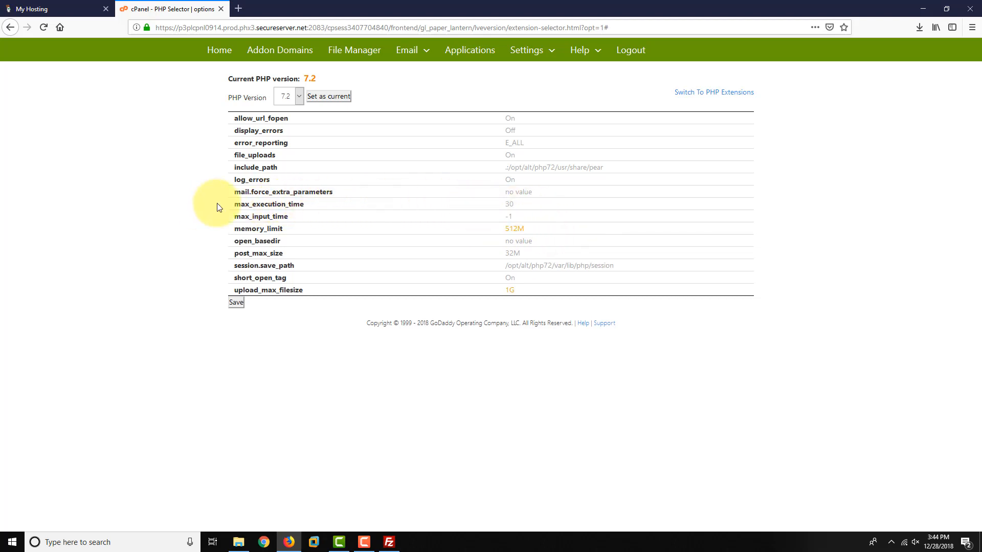
# - Set the max_execution_time PHP option to 300, apply it, and save all the PHP option changes
pyautogui.click(513, 210)
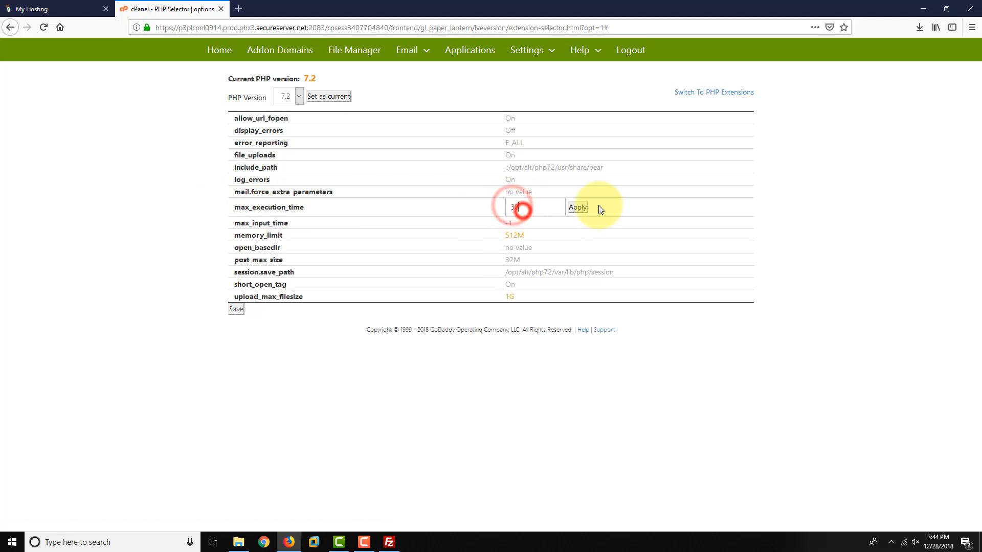
pyautogui.write('0')
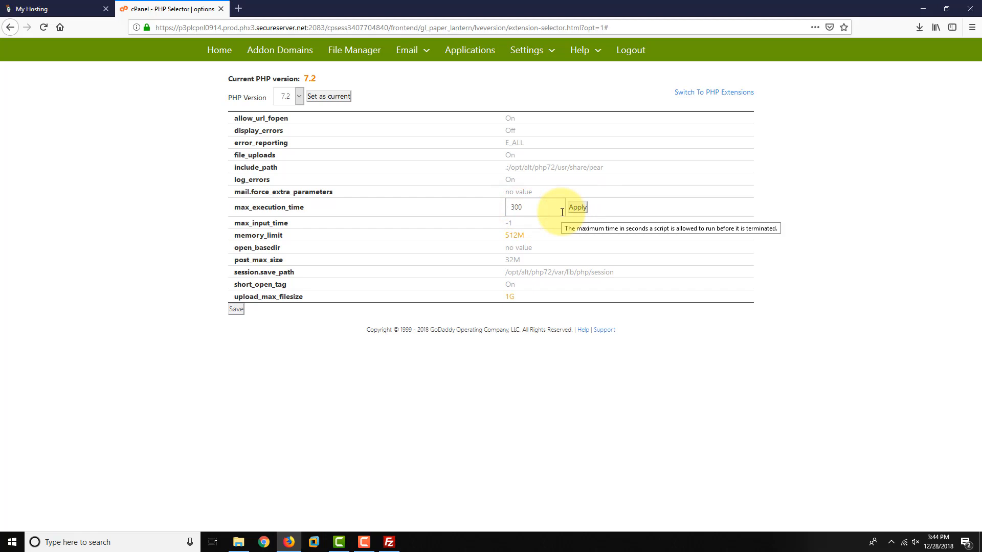
pyautogui.click(578, 207)
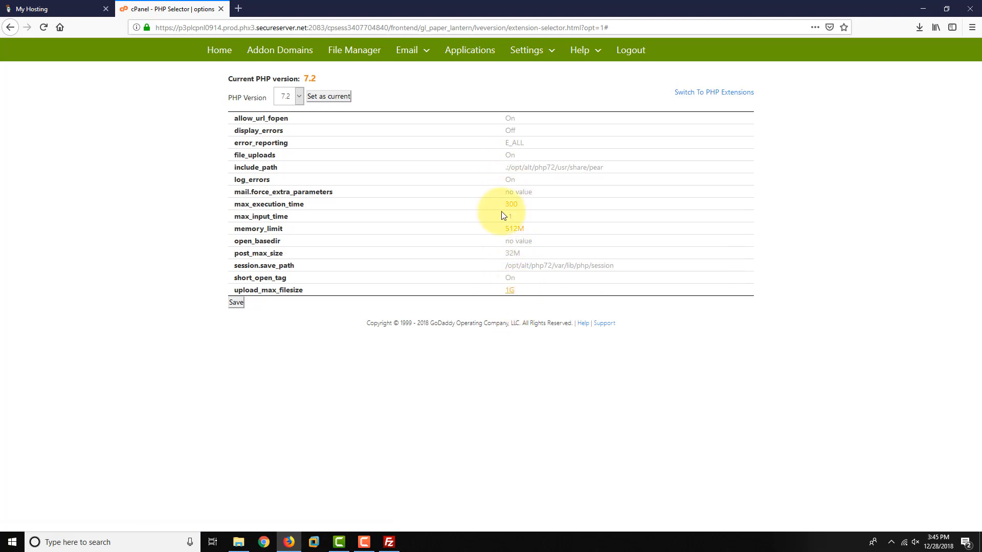
pyautogui.click(235, 304)
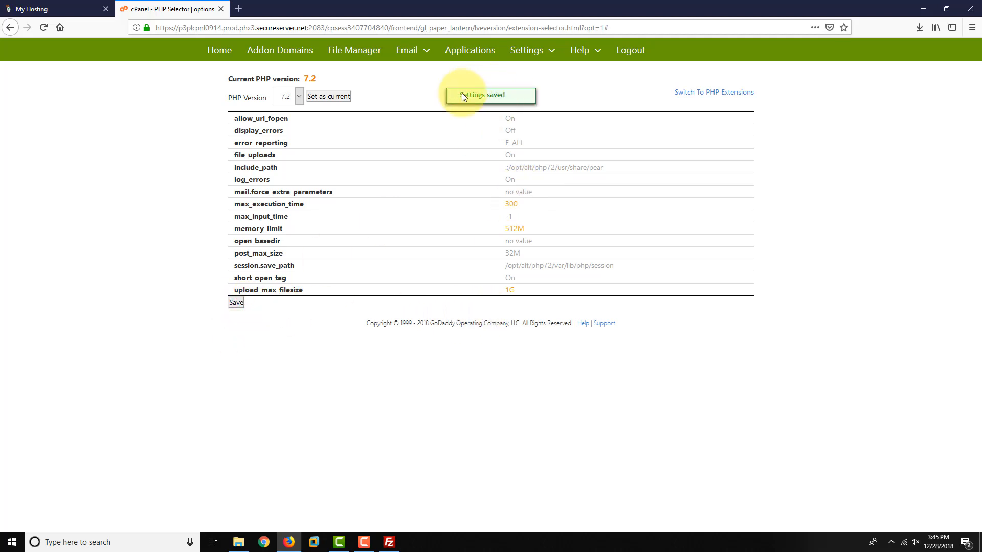
pyautogui.click(462, 95)
pyautogui.click(548, 92)
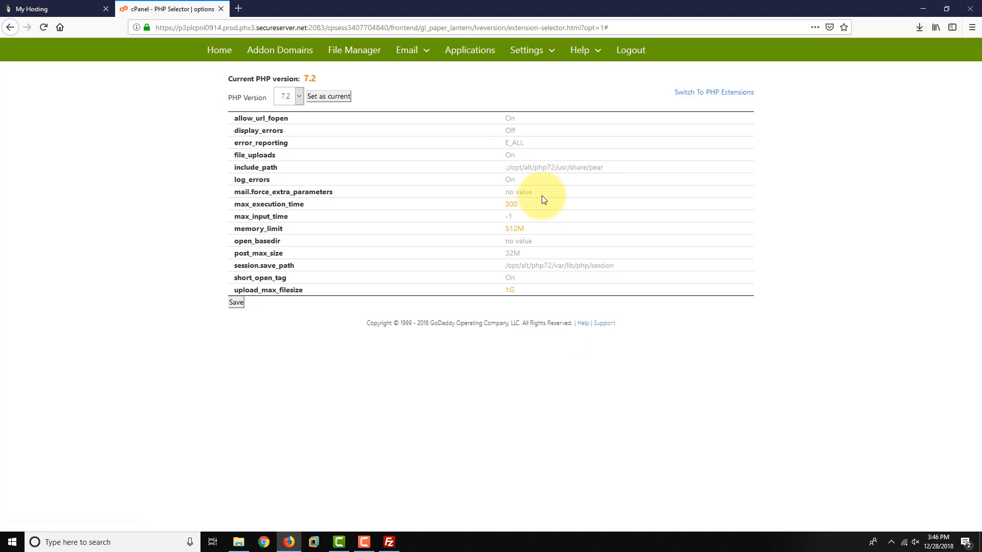
# - Examine the max_input_time, memory_limit and upload_max_filesize options, including the available memory limits, and reapply the 512M memory limit
pyautogui.moveTo(541, 196)
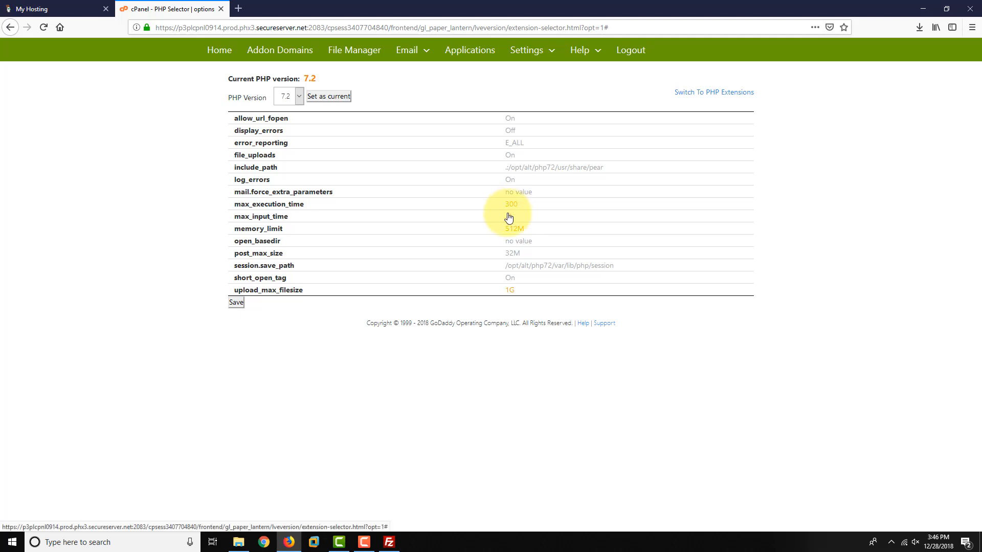
pyautogui.moveTo(508, 217)
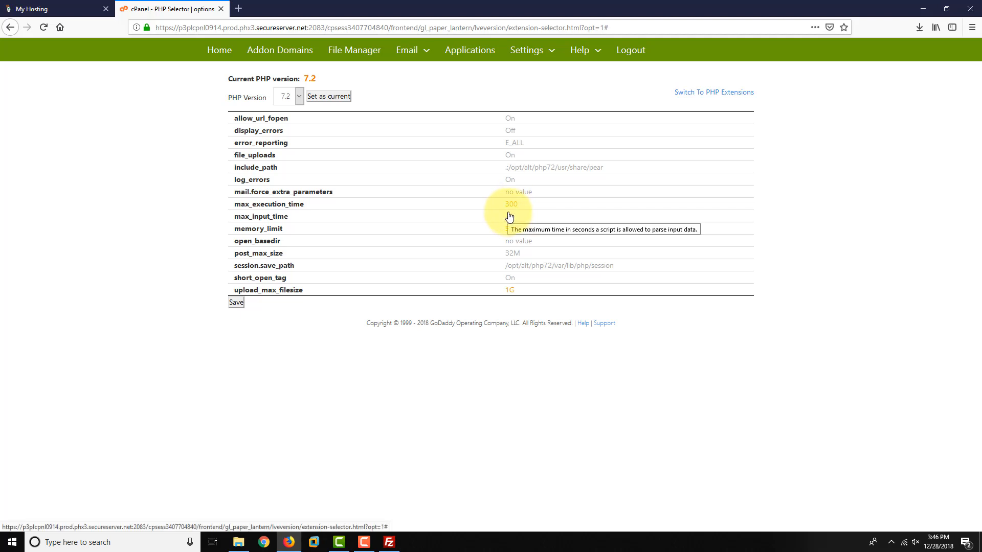
pyautogui.moveTo(519, 235)
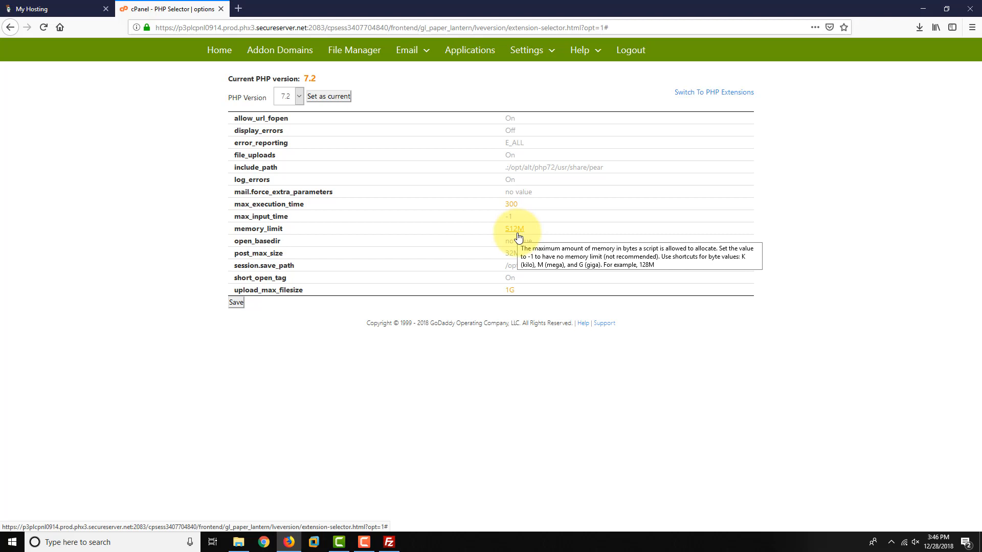
pyautogui.click(517, 235)
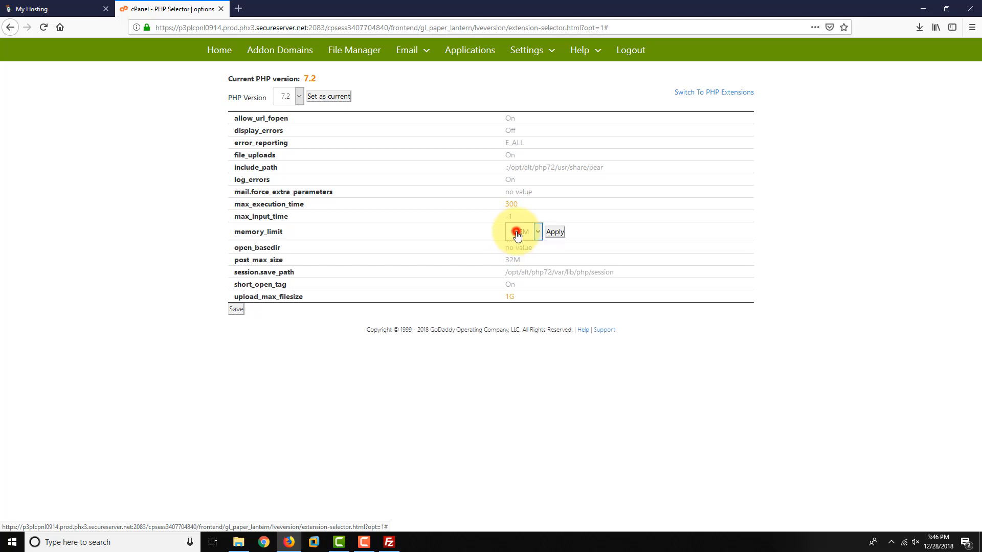
pyautogui.click(526, 233)
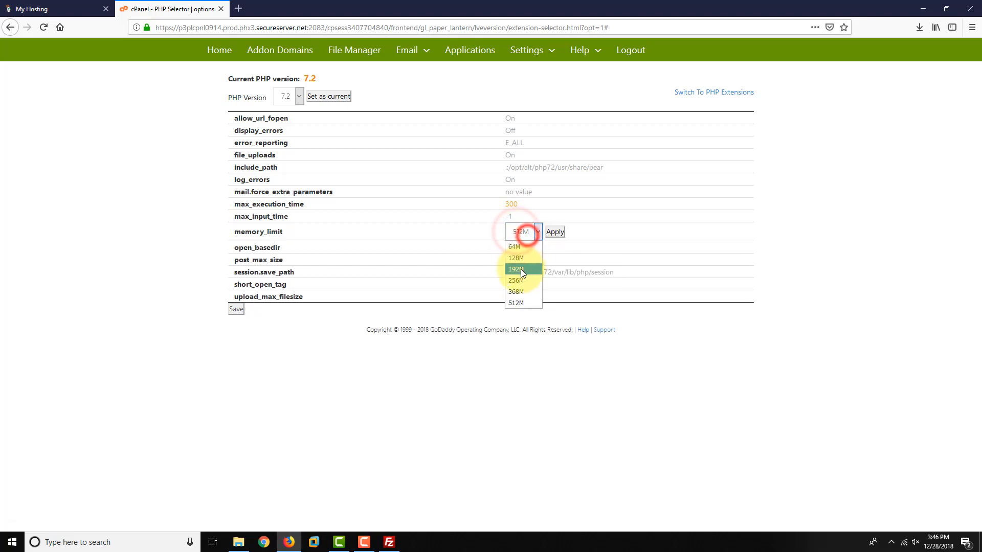
pyautogui.click(881, 217)
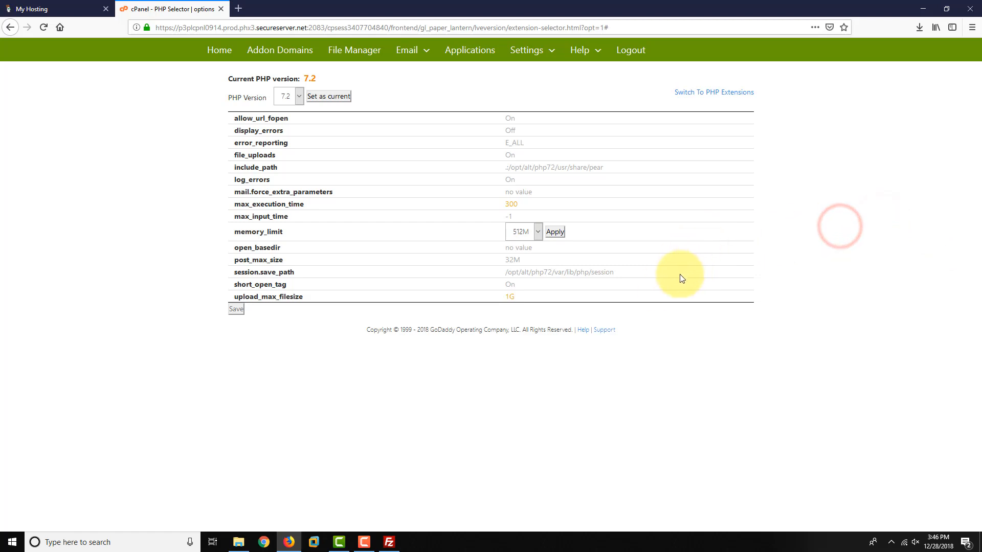
pyautogui.moveTo(537, 235)
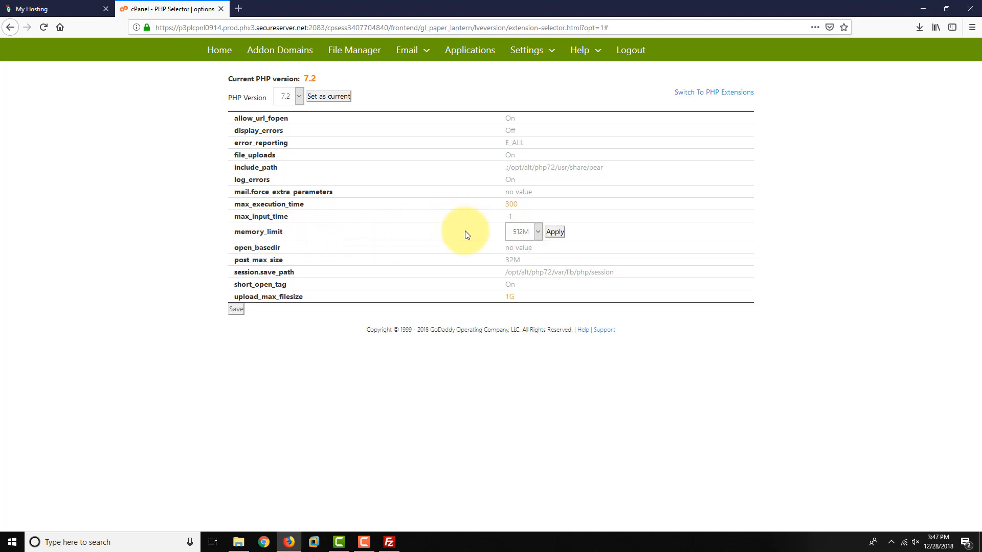
pyautogui.moveTo(465, 232)
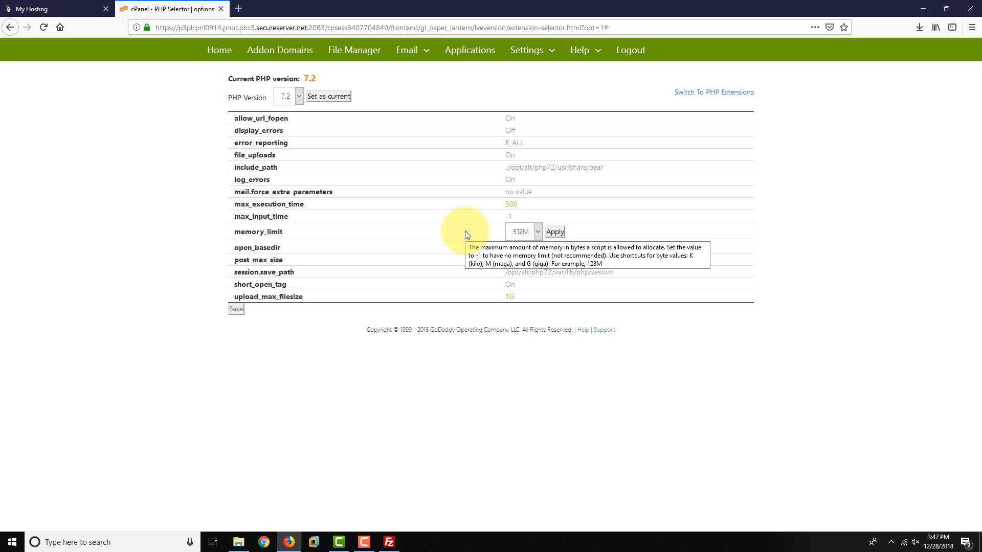
pyautogui.click(396, 384)
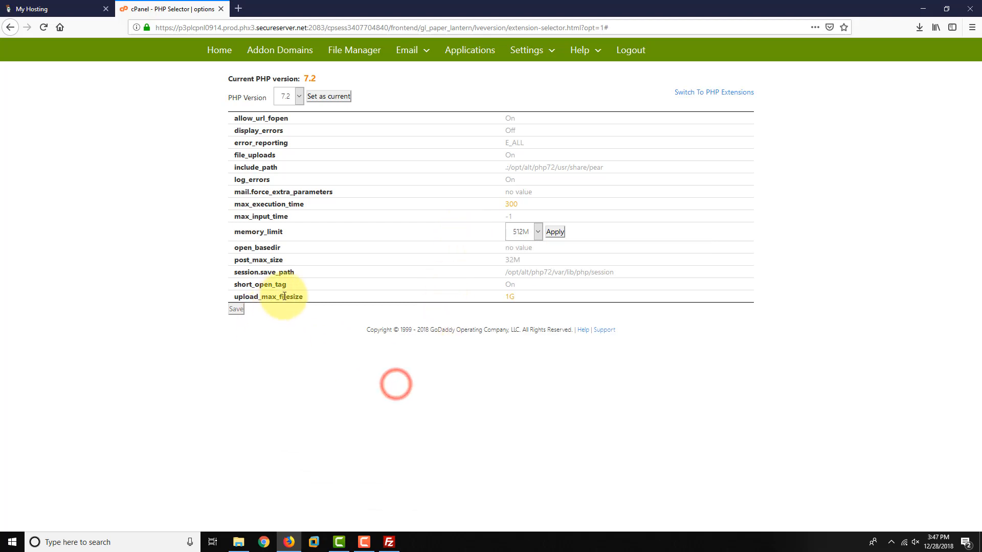
pyautogui.moveTo(515, 298)
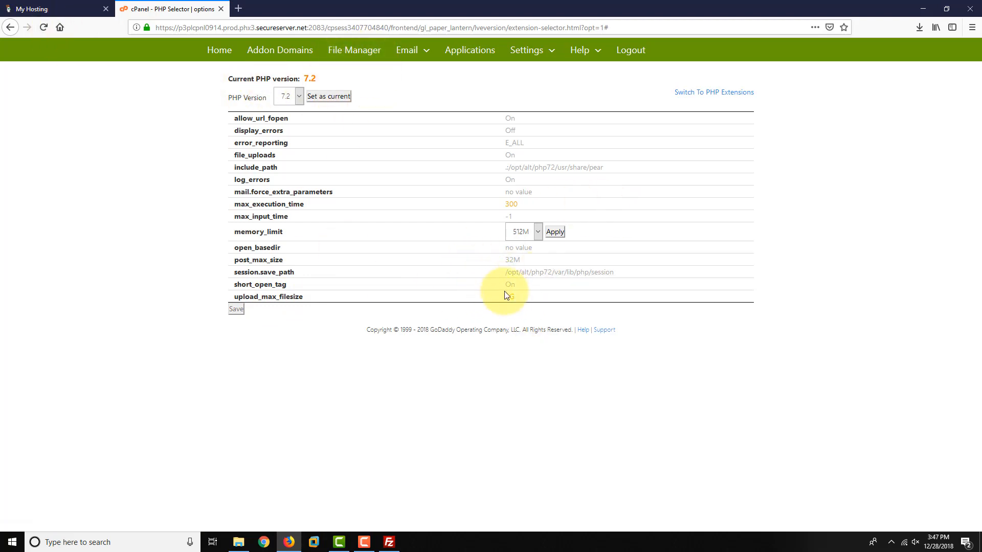
pyautogui.click(775, 286)
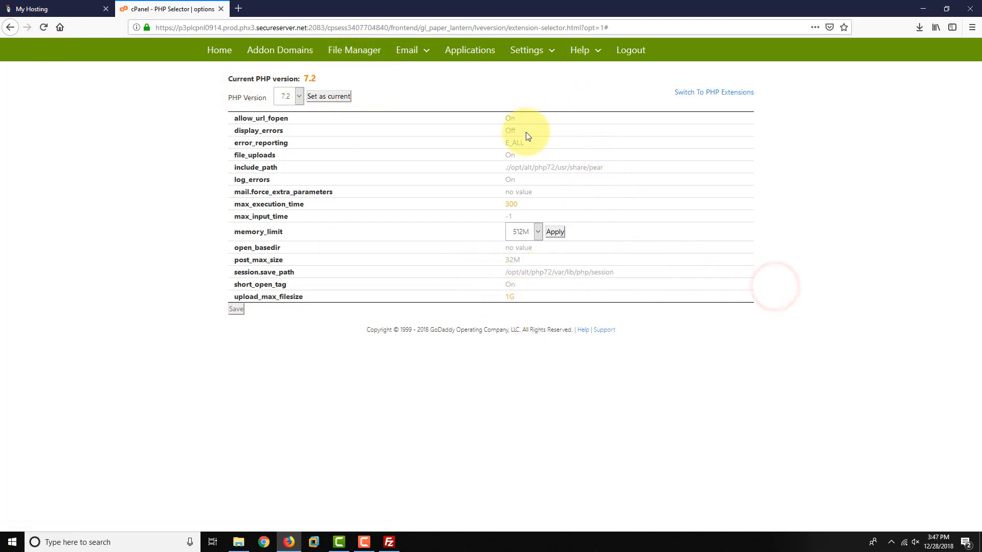
pyautogui.click(555, 232)
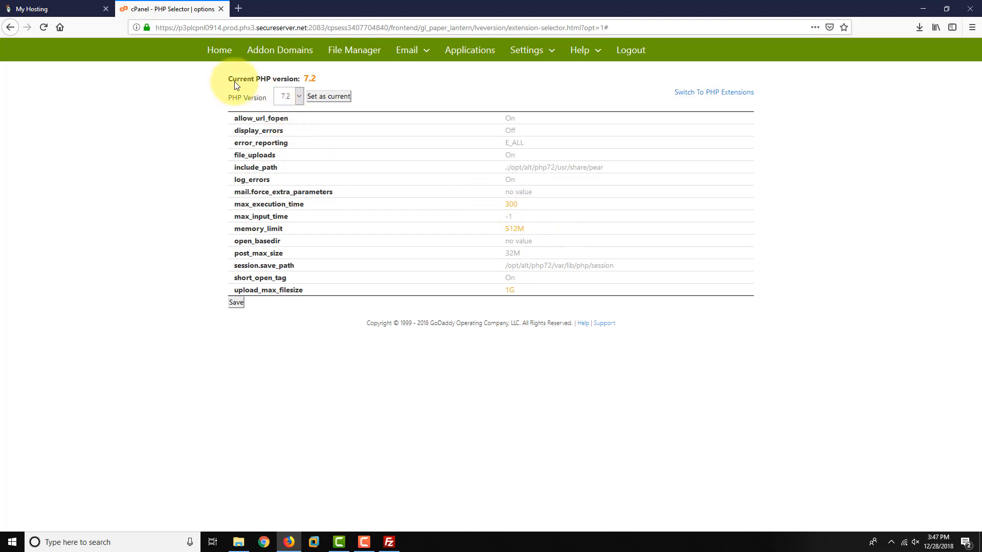
# - Return to the cPanel home page, search for backup, and open the Backup page at its MySQL database restore section
pyautogui.click(215, 59)
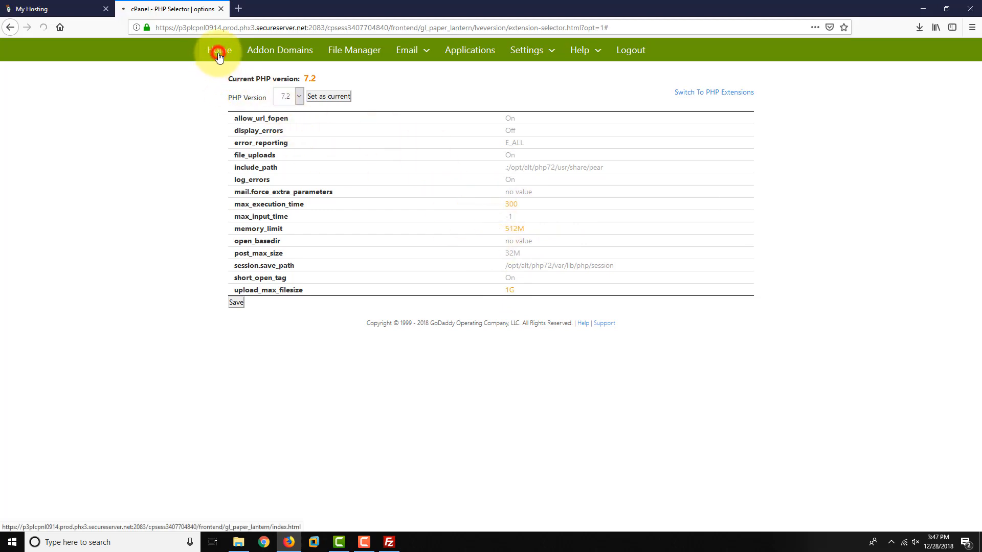
pyautogui.click(394, 169)
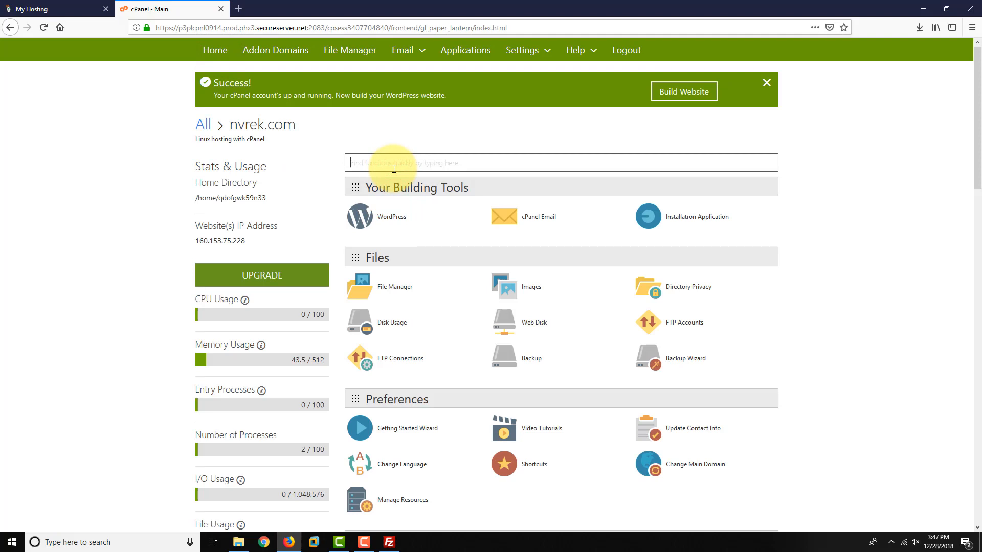
pyautogui.write('backup')
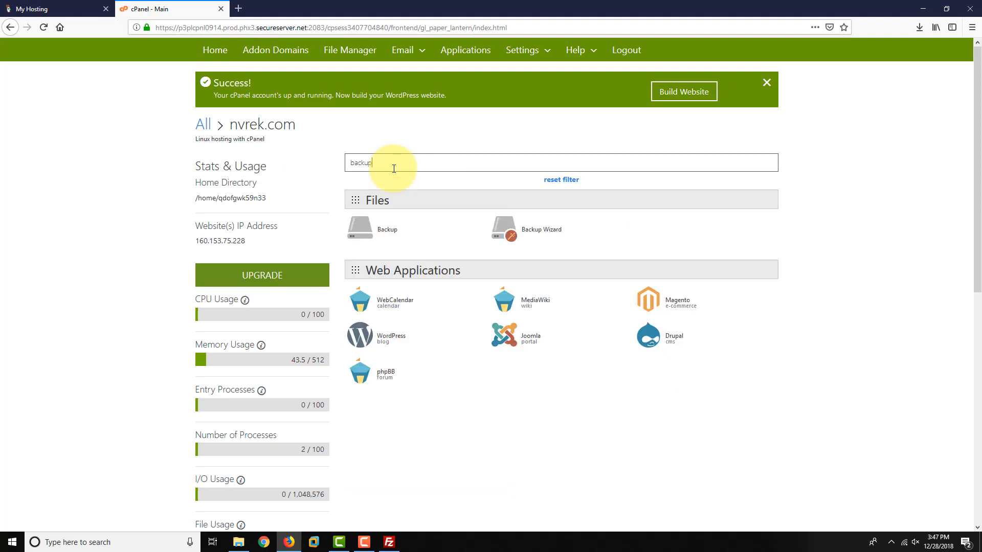
pyautogui.click(385, 234)
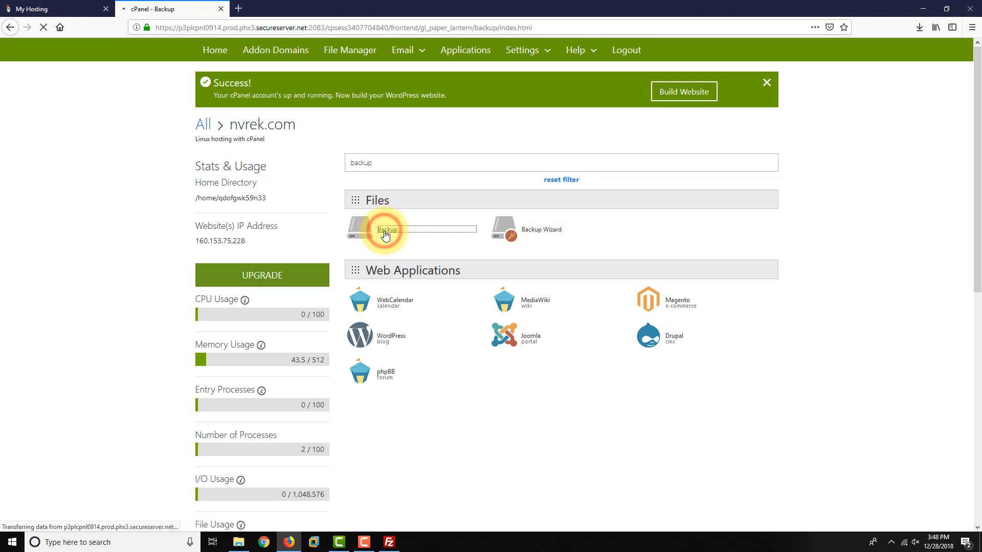
pyautogui.scroll(-4, 382, 234)
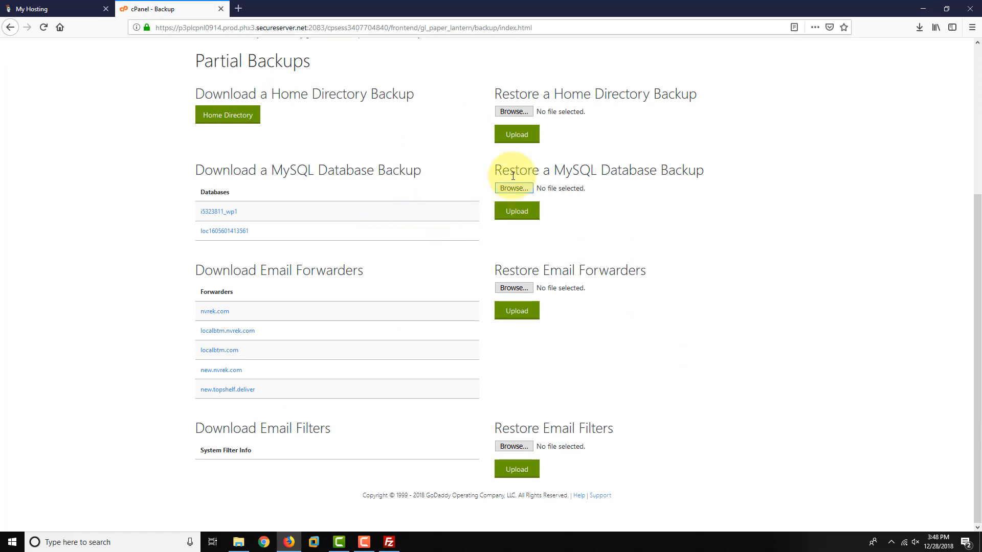
# - Search the web for notepad++ in a new browser tab and open the Notepad++ 7.6.1 download page
pyautogui.moveTo(495, 169); pyautogui.dragTo(713, 167)
pyautogui.click(712, 165)
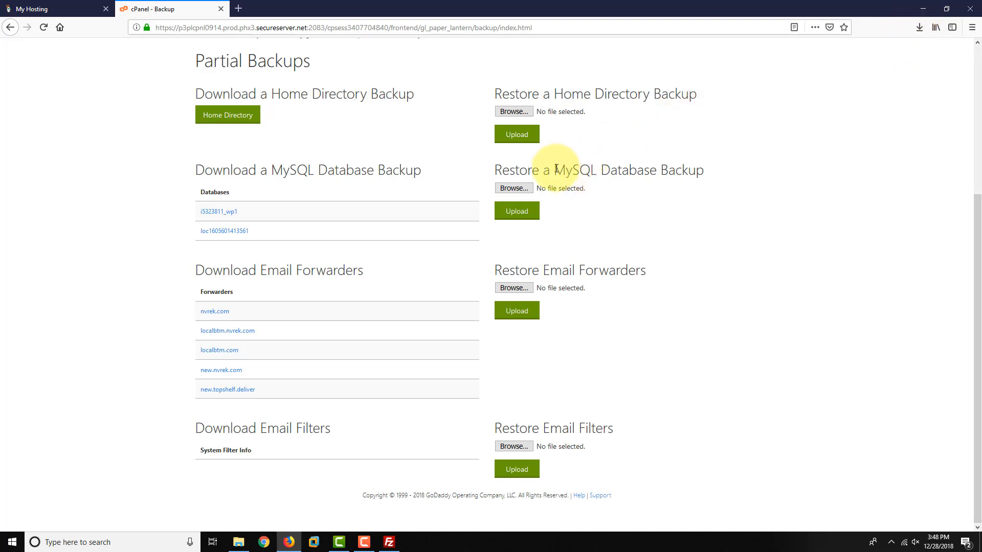
pyautogui.click(239, 8)
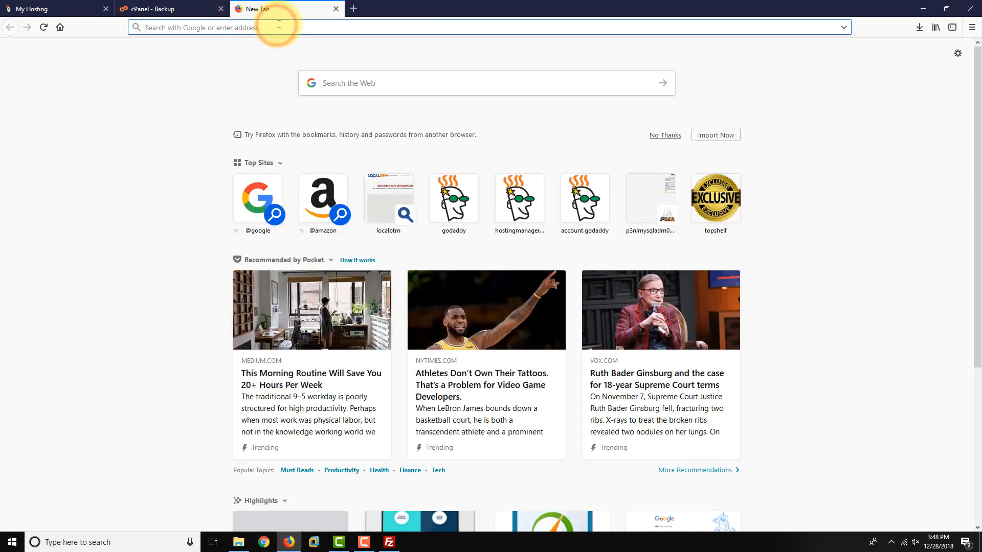
pyautogui.write('notepad++')
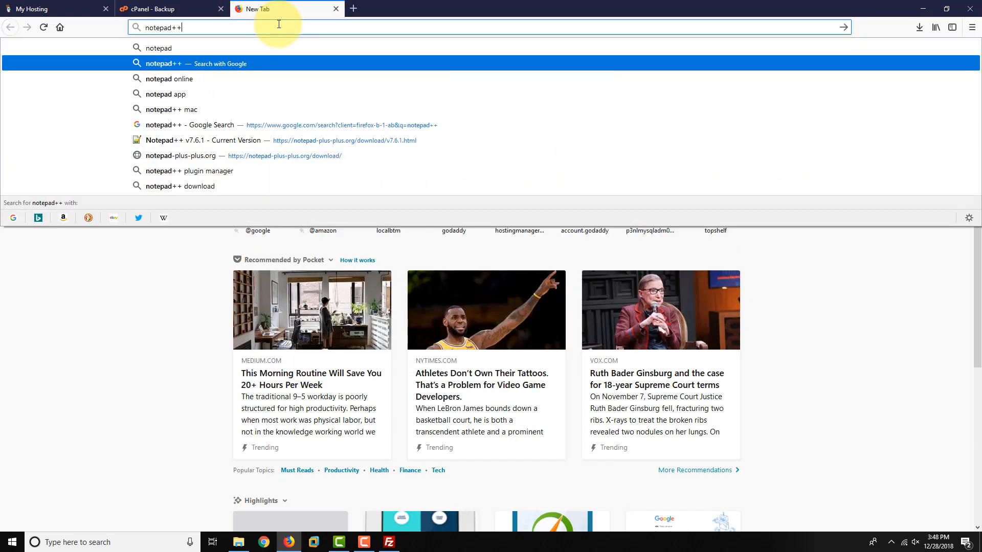
pyautogui.press('Return')
pyautogui.click(110, 179)
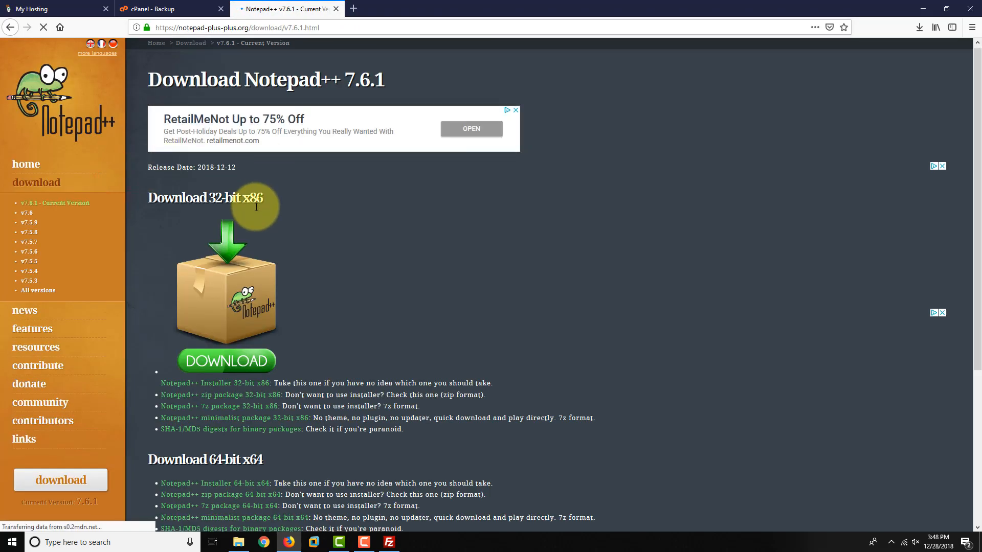
# - Download the 64-bit x64 Notepad++ installer and save the file
pyautogui.scroll(-3, 256, 206)
pyautogui.scroll(-2, 264, 152)
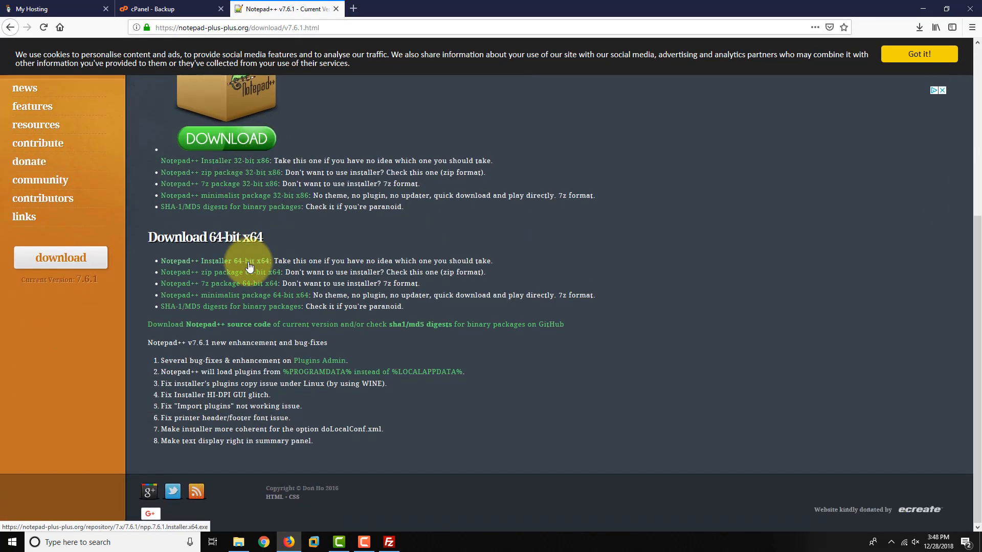
pyautogui.moveTo(165, 236); pyautogui.dragTo(256, 237)
pyautogui.click(187, 236)
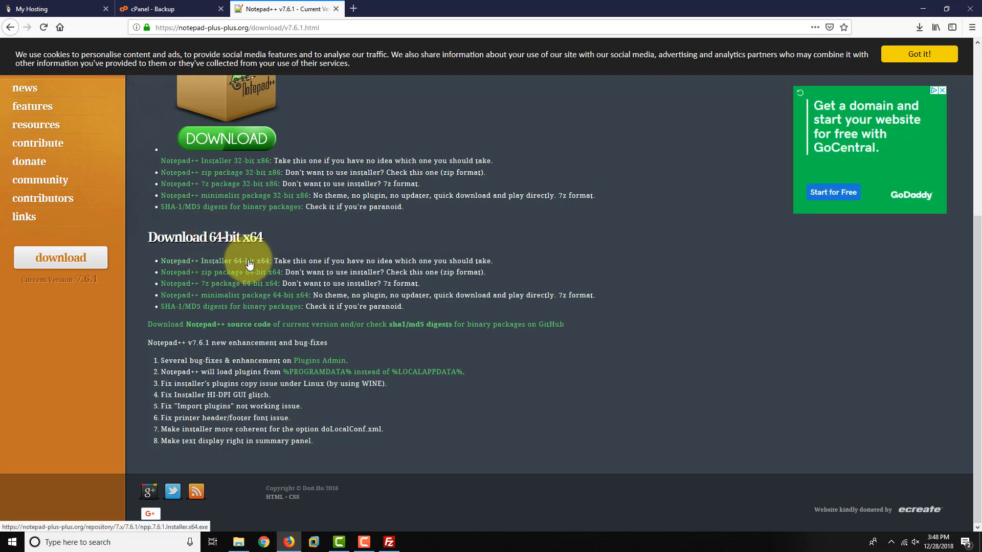
pyautogui.click(211, 267)
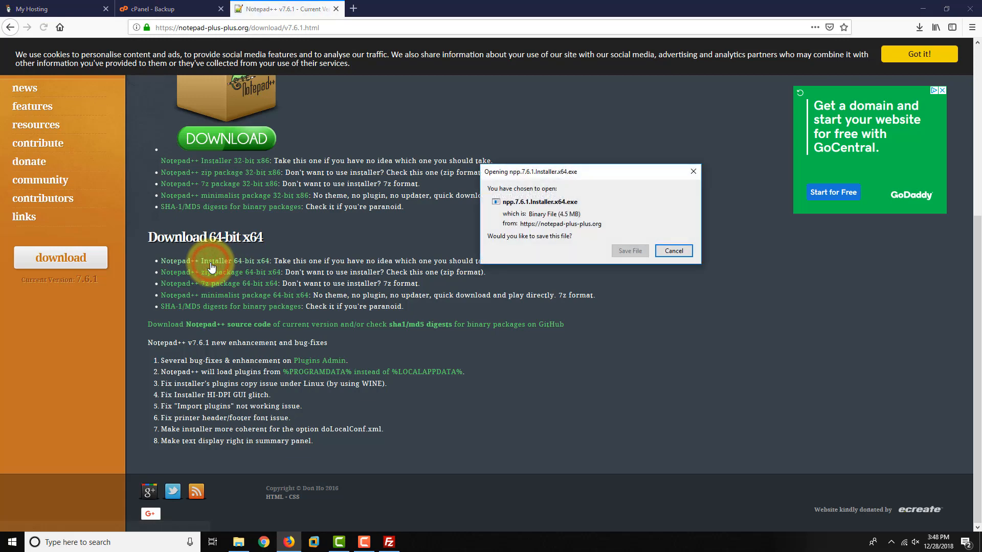
pyautogui.click(640, 250)
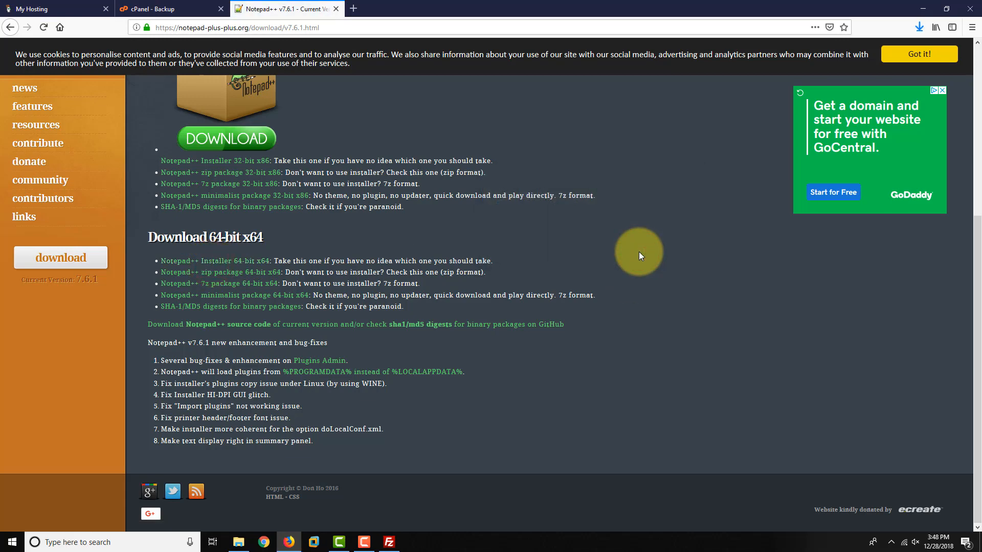
# - Run the downloaded npp.7.6.1.Installer.x64 file and choose English as the installer language
pyautogui.click(925, 25)
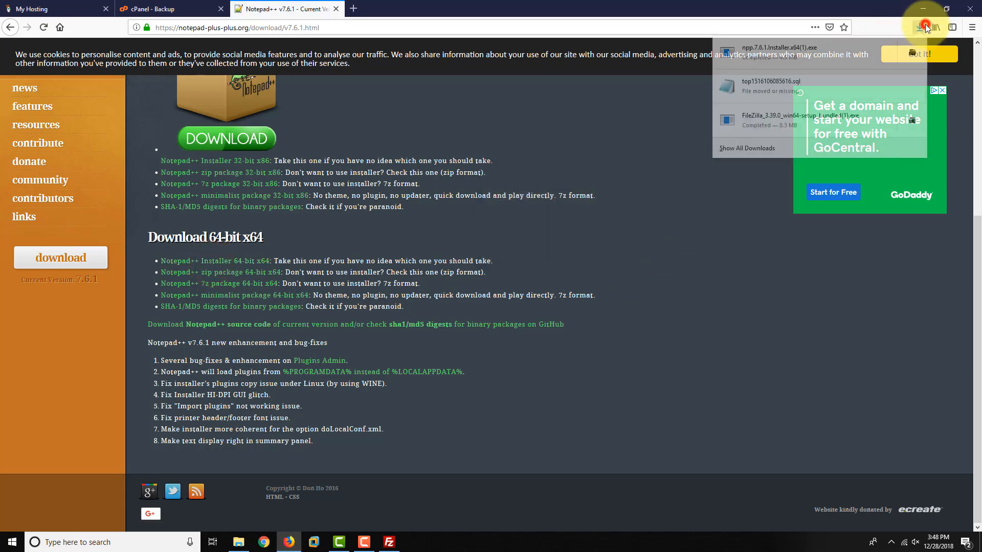
pyautogui.rightClick(841, 57)
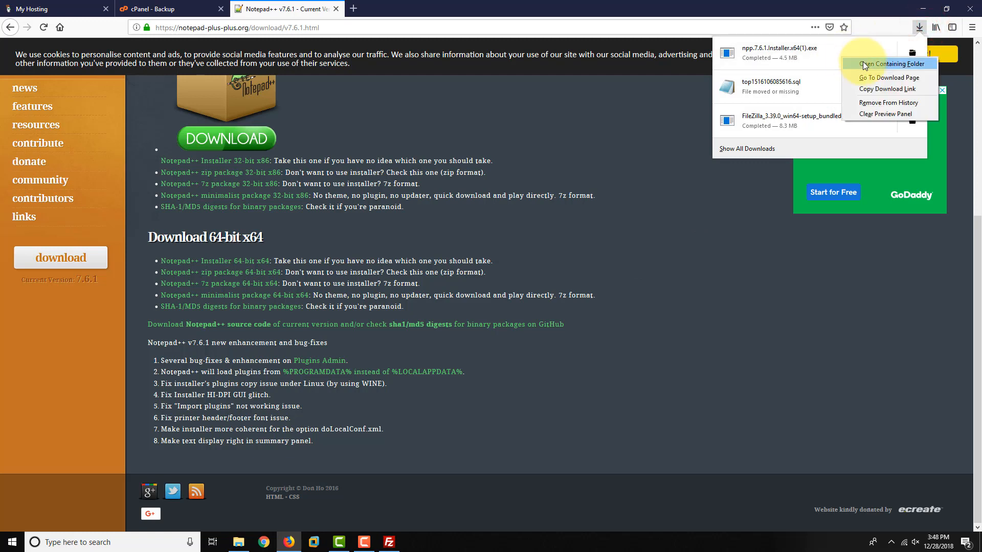
pyautogui.click(791, 55)
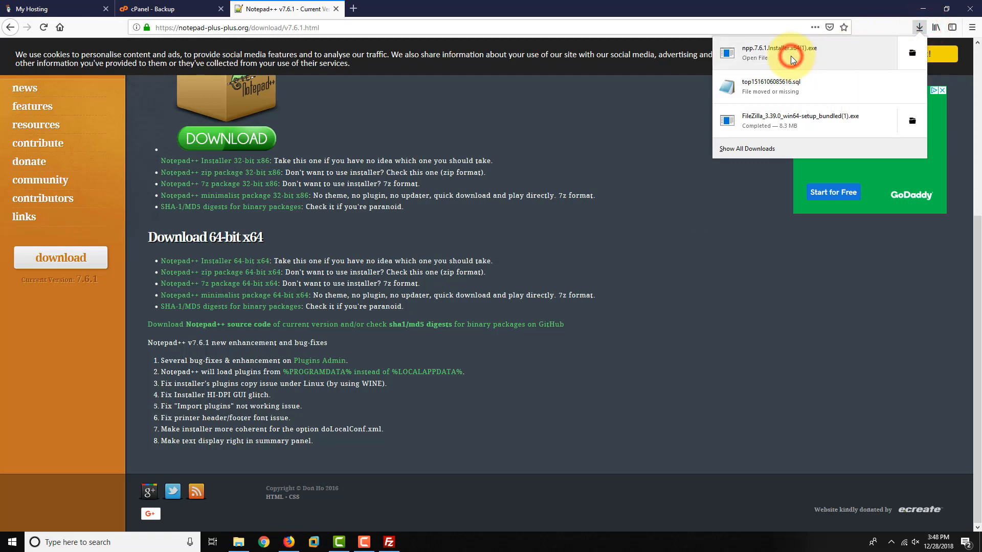
pyautogui.click(734, 56)
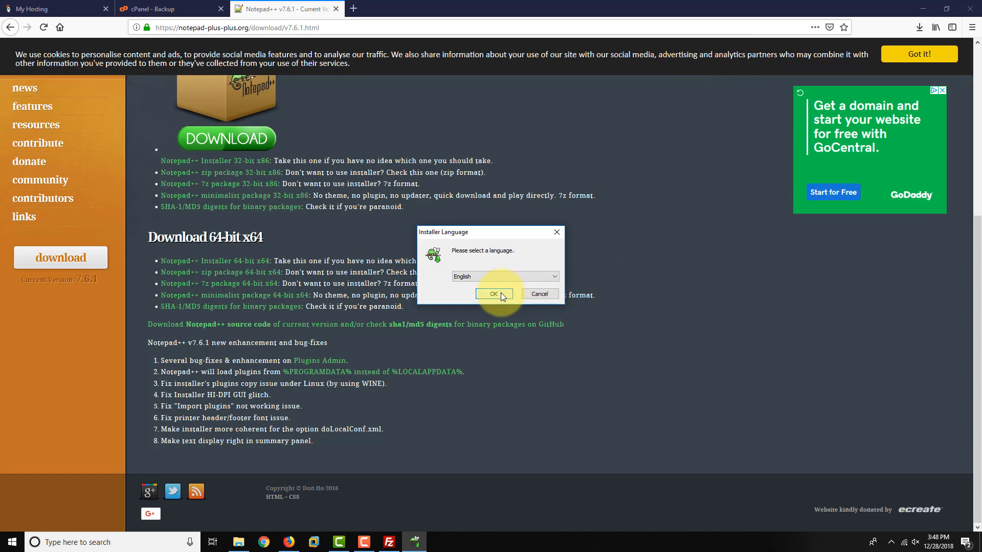
pyautogui.click(501, 295)
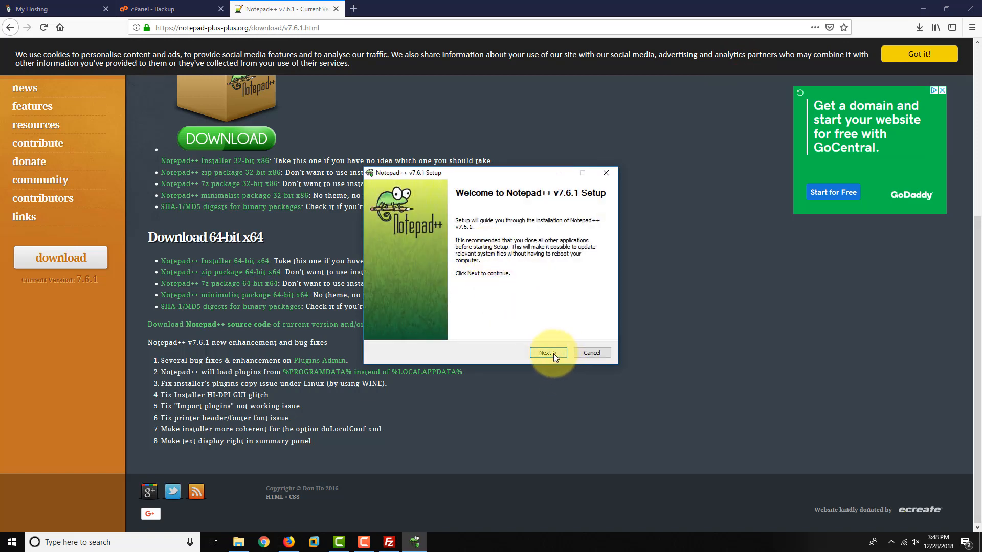
# - Accept the license and install Notepad++ v7.6.1 in the default folder with the default components, and finish the setup
pyautogui.click(554, 353)
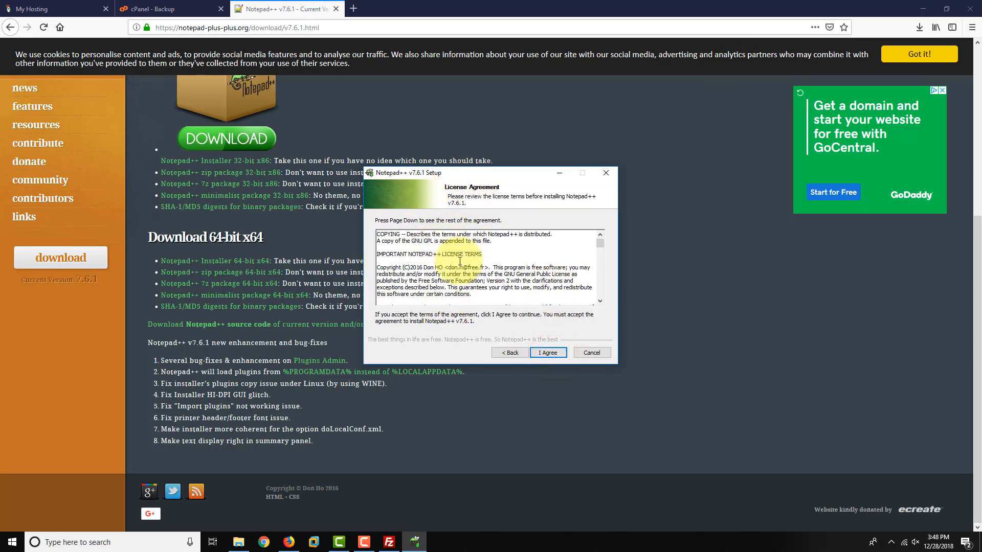
pyautogui.click(548, 352)
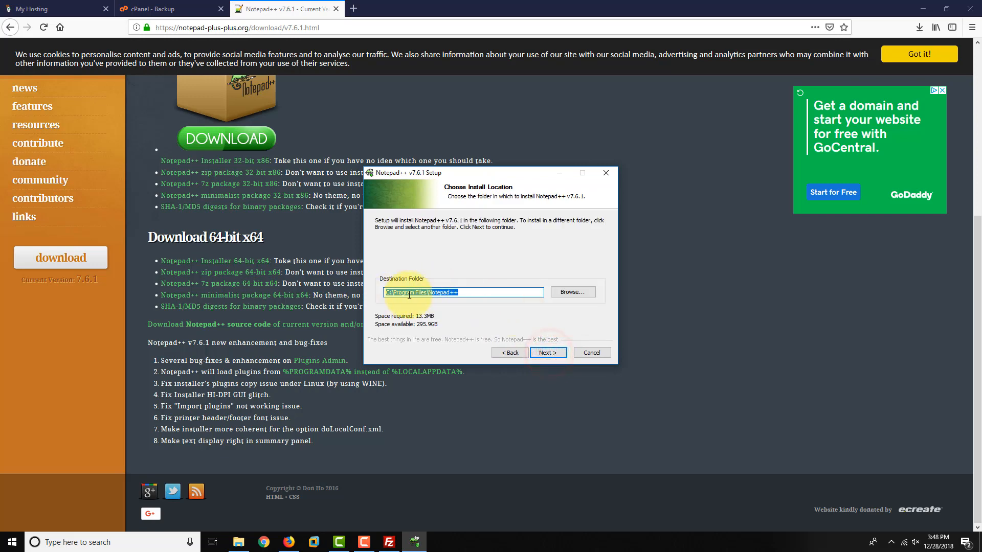
pyautogui.click(547, 352)
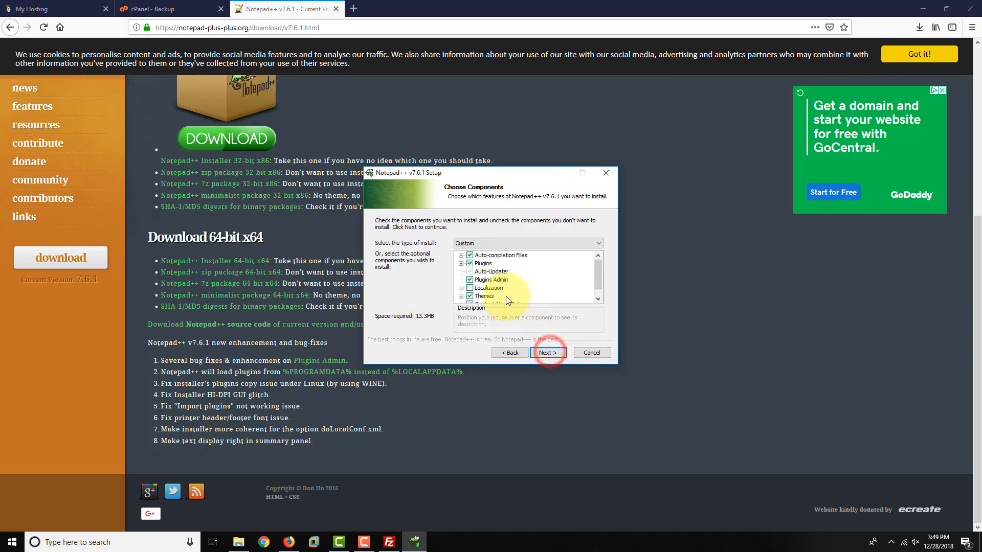
pyautogui.scroll(-1, 514, 281)
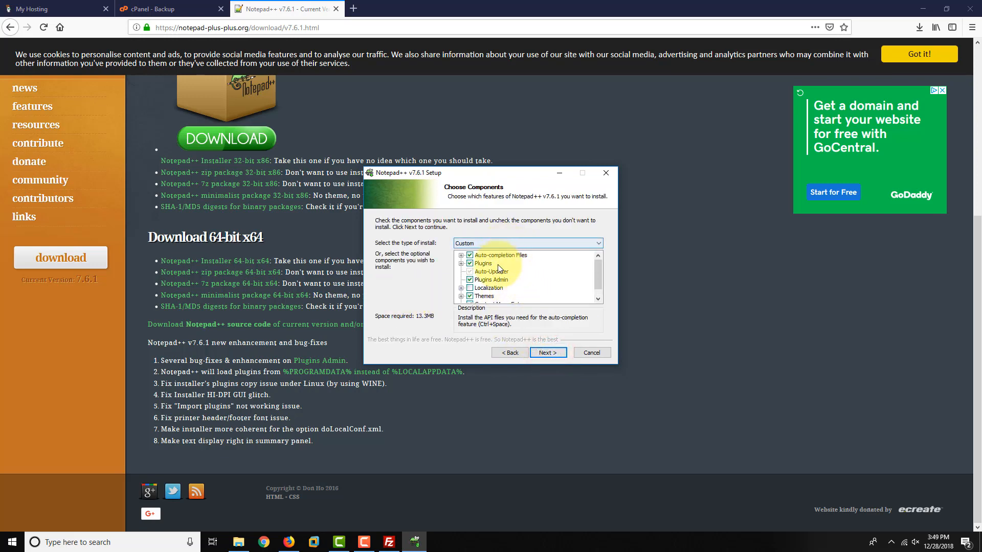
pyautogui.click(553, 354)
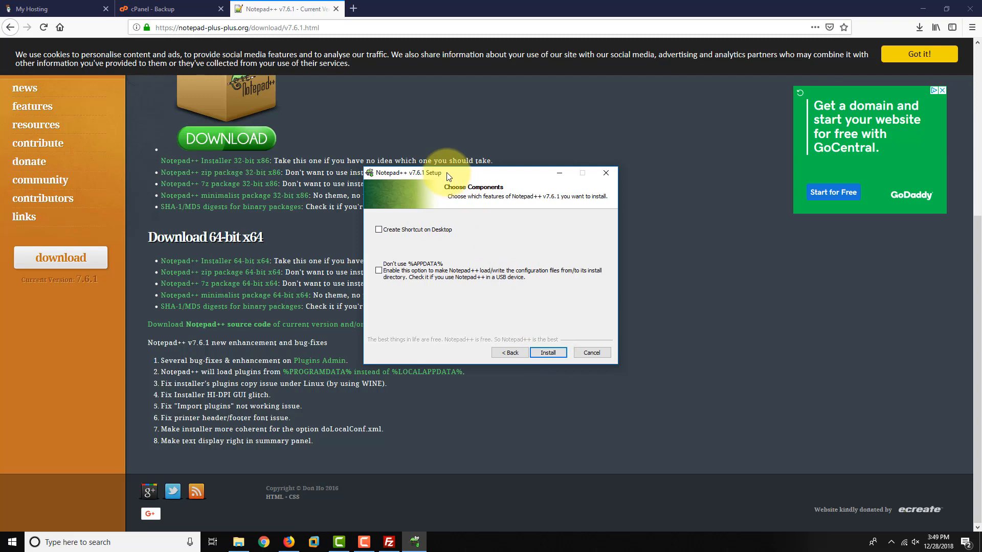
pyautogui.moveTo(448, 176); pyautogui.dragTo(488, 150)
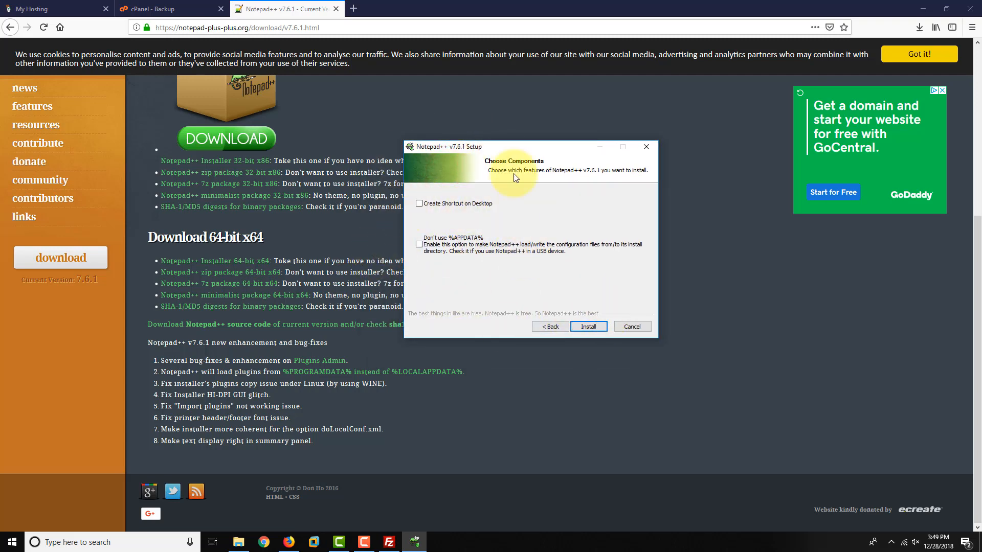
pyautogui.click(589, 326)
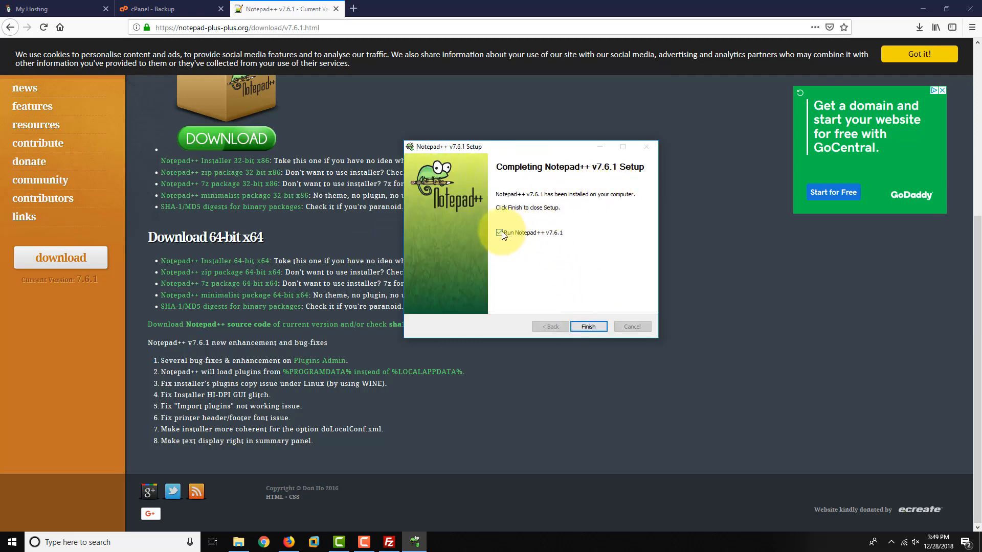
pyautogui.click(588, 326)
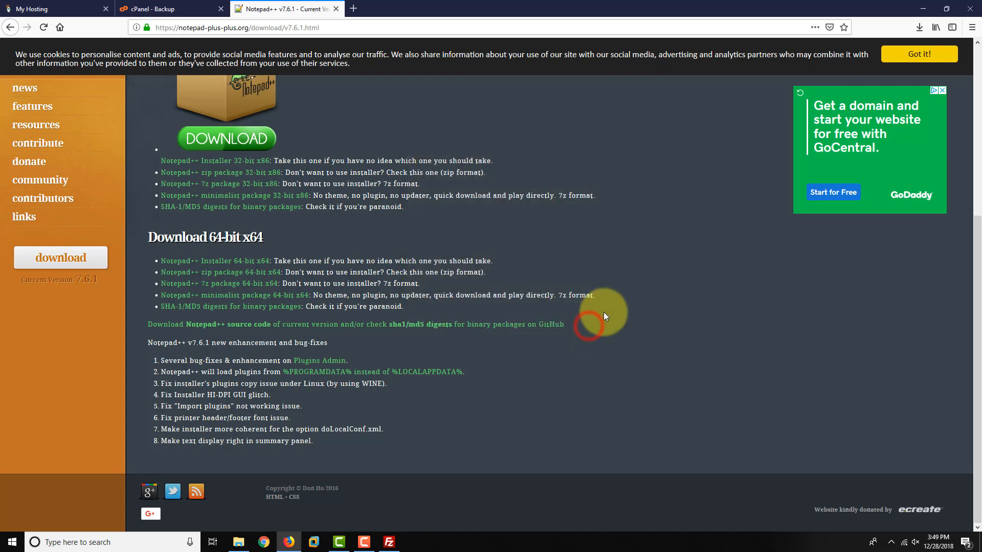
pyautogui.click(923, 9)
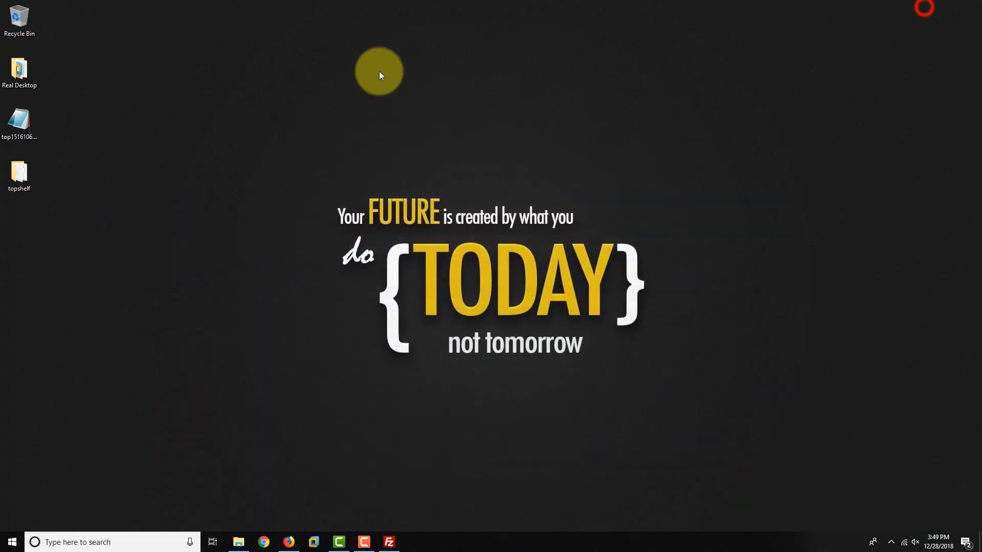
pyautogui.rightClick(32, 131)
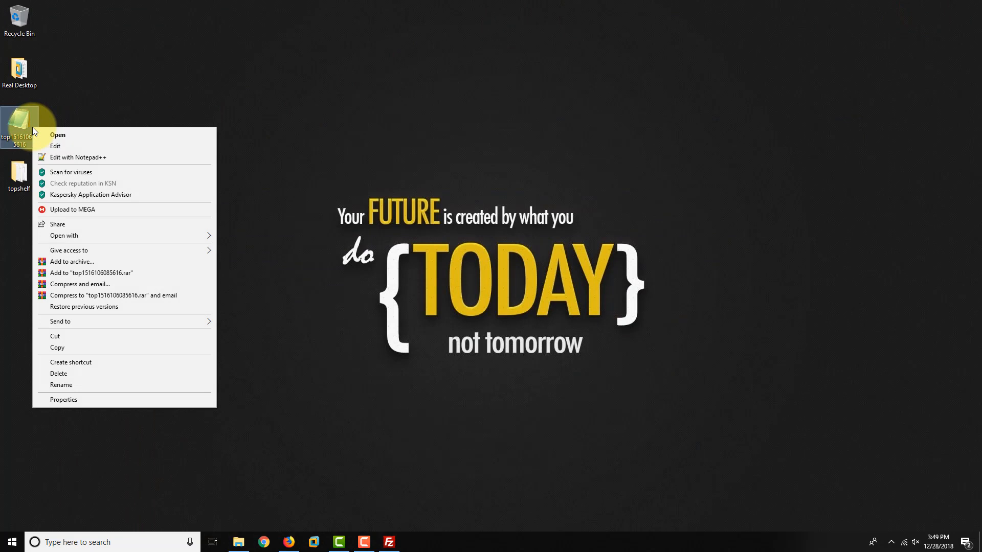
pyautogui.click(66, 159)
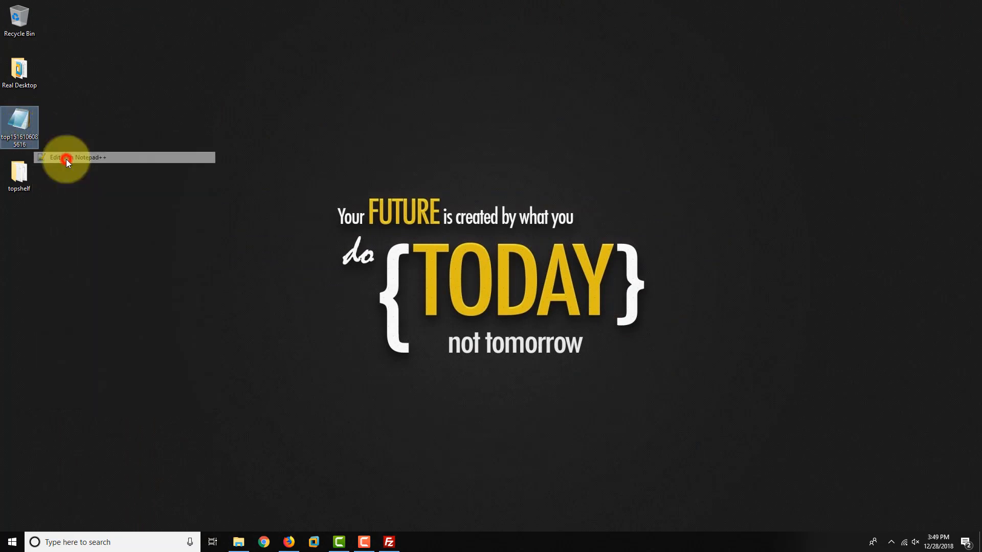
pyautogui.moveTo(332, 13); pyautogui.dragTo(521, 17)
pyautogui.rightClick(18, 126)
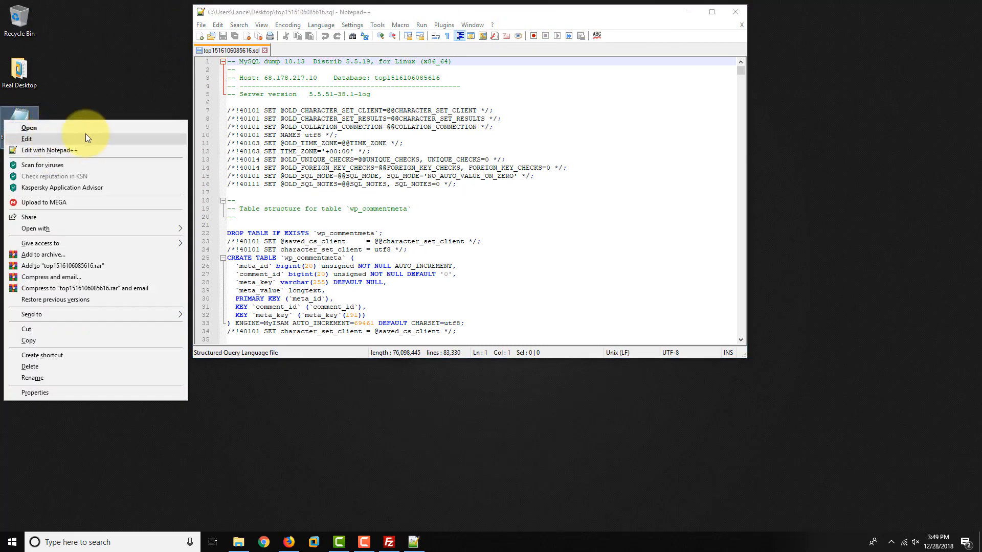
pyautogui.click(348, 136)
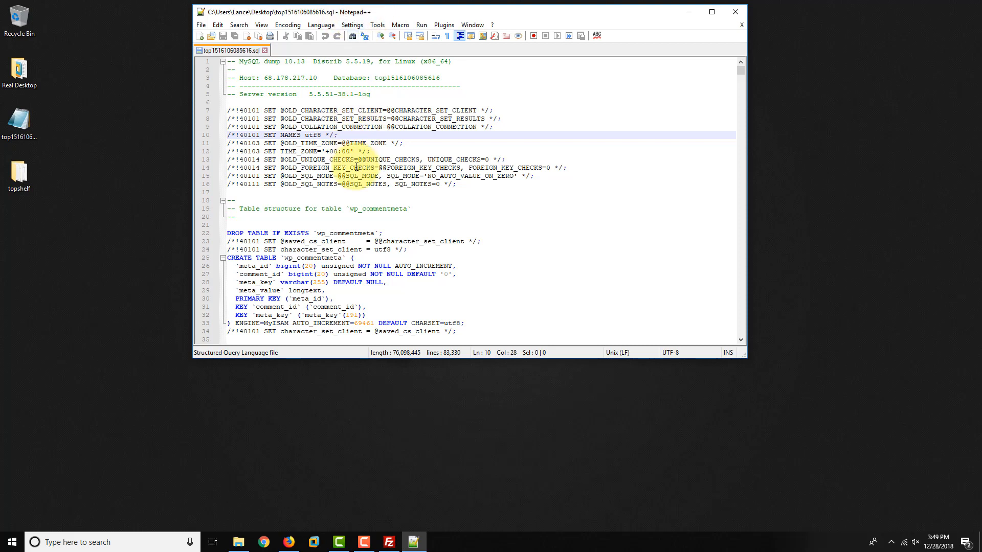
# - Look through the start of the SQL dump and search the file for "create database"
pyautogui.scroll(-9, 315, 195)
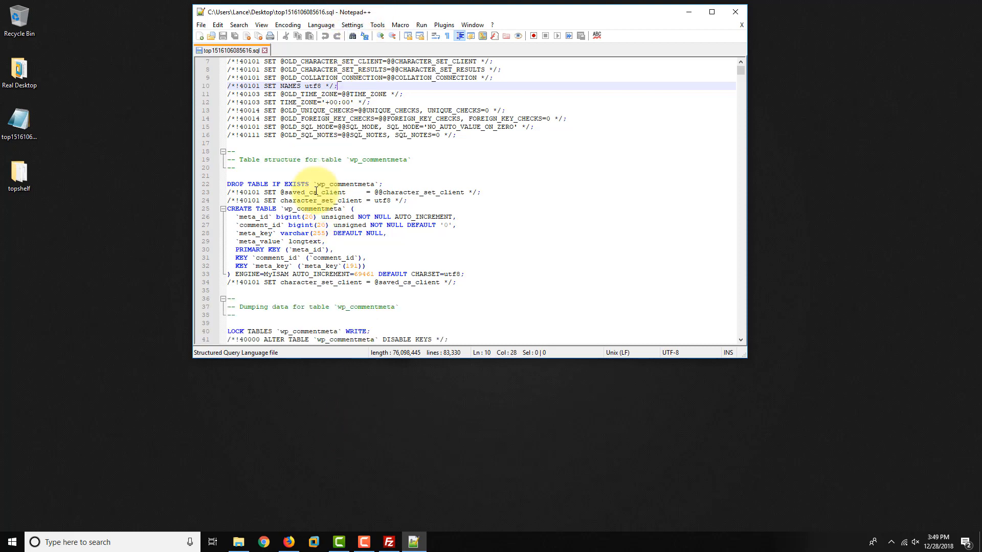
pyautogui.scroll(9, 315, 195)
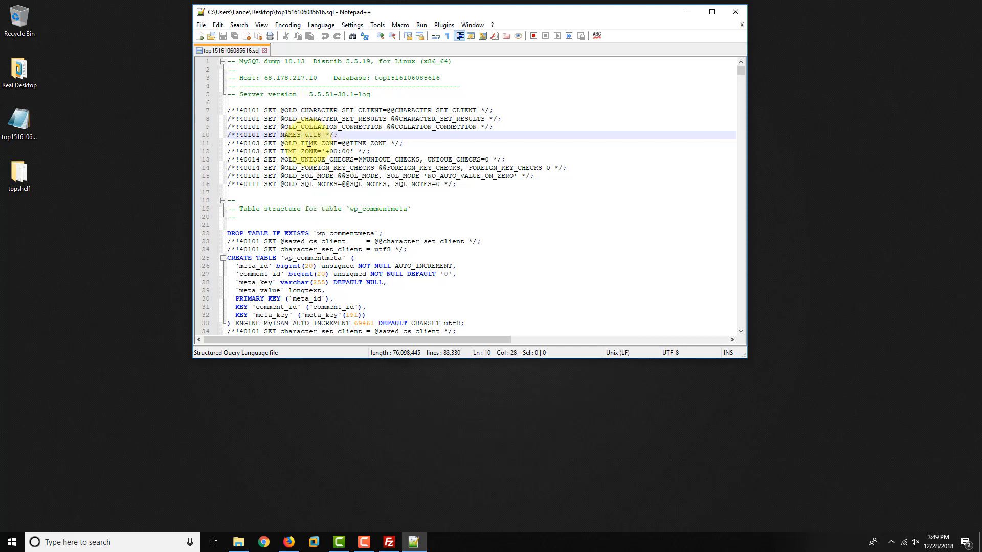
pyautogui.click(478, 189)
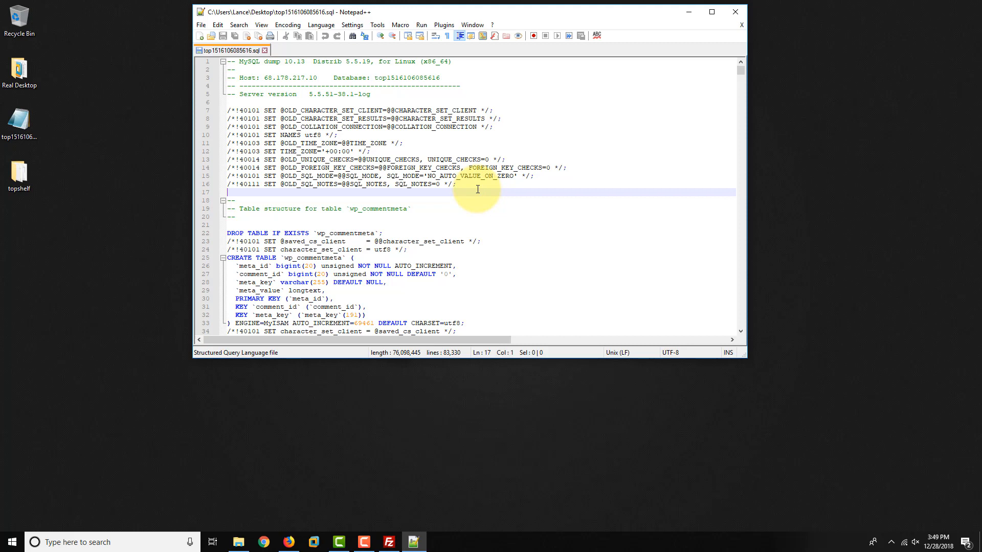
pyautogui.hotkey('ctrl', 'f')
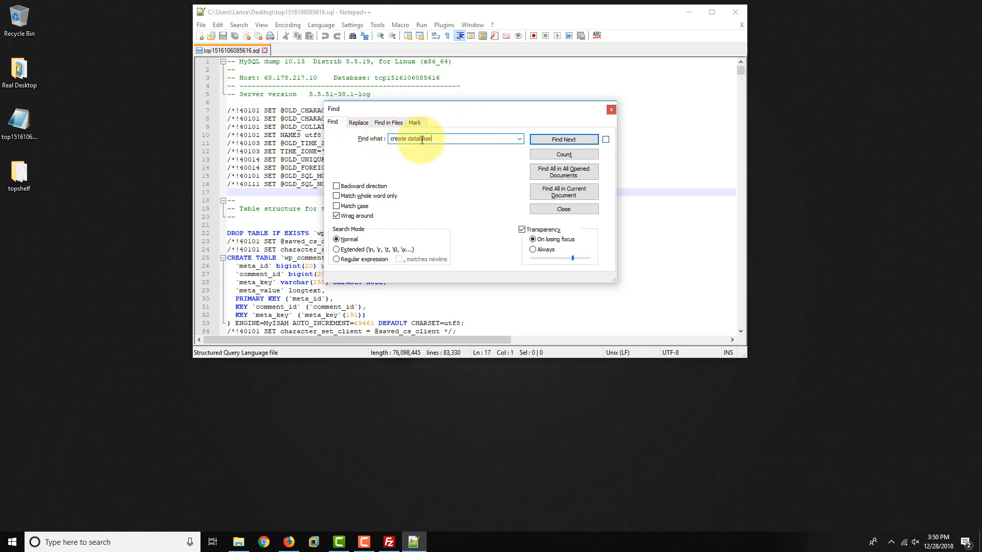
pyautogui.click(557, 139)
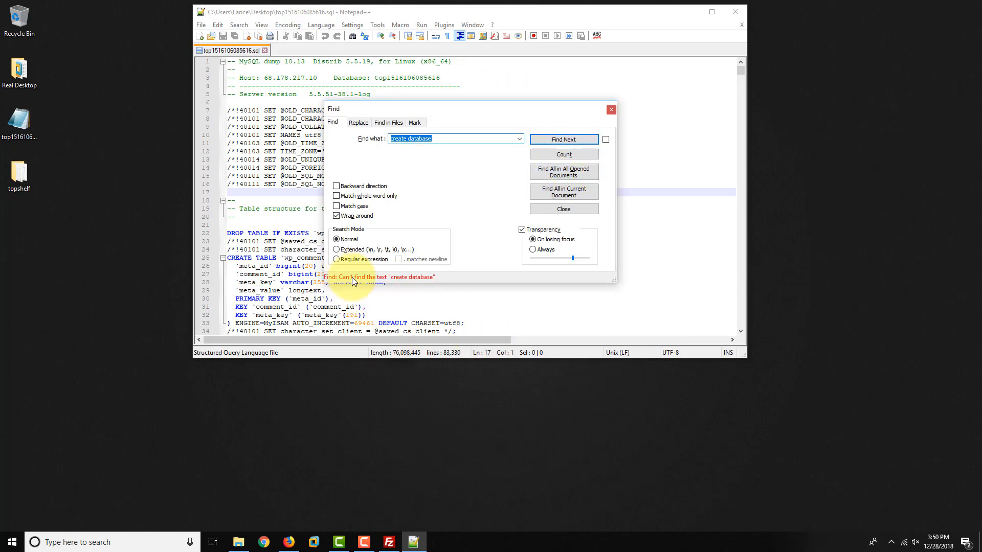
pyautogui.click(608, 113)
# - Examine the SQL dump's area between the header SET lines and the wp_commentmeta table structure, and switch back to Firefox
pyautogui.click(281, 191)
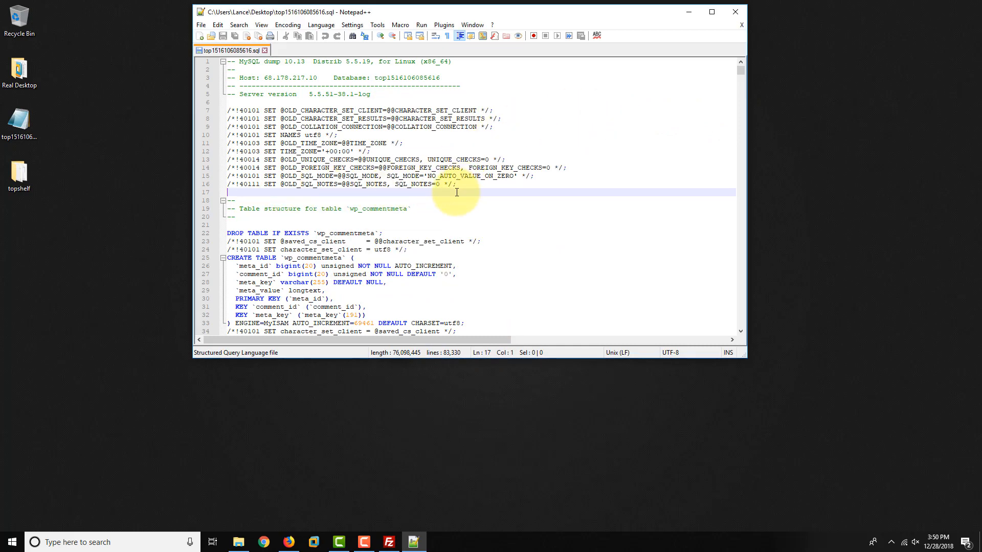
pyautogui.moveTo(454, 193); pyautogui.dragTo(244, 181)
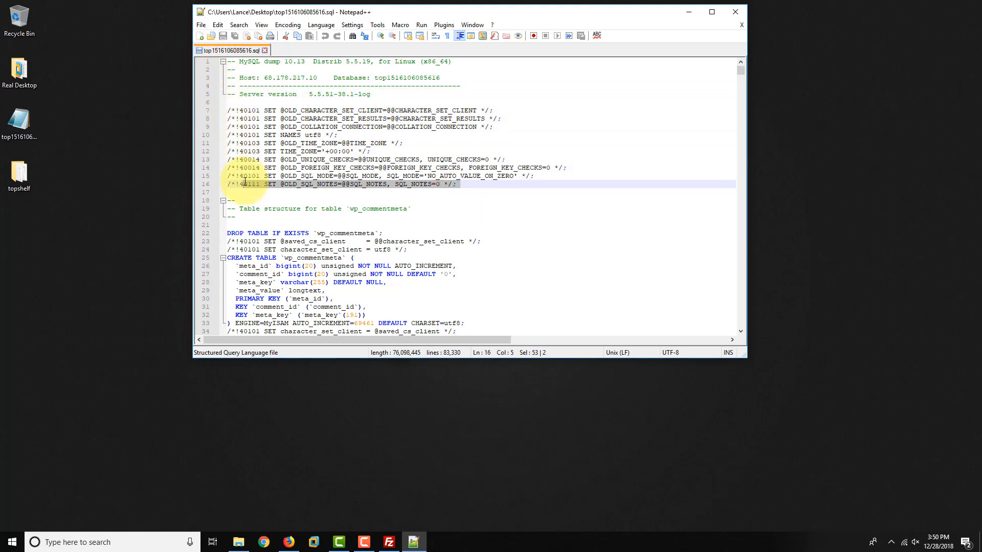
pyautogui.click(348, 174)
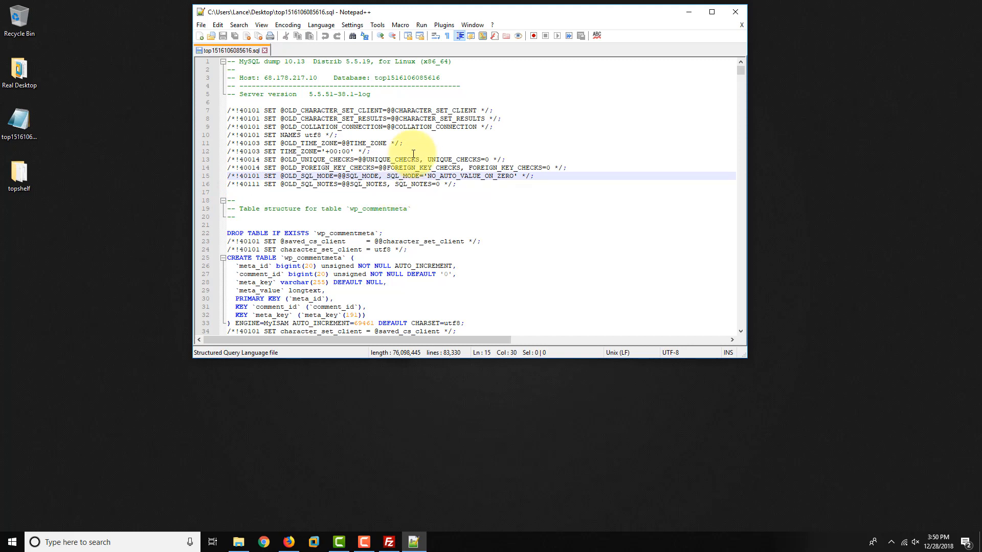
pyautogui.click(296, 199)
pyautogui.moveTo(479, 199); pyautogui.dragTo(225, 203)
pyautogui.click(298, 199)
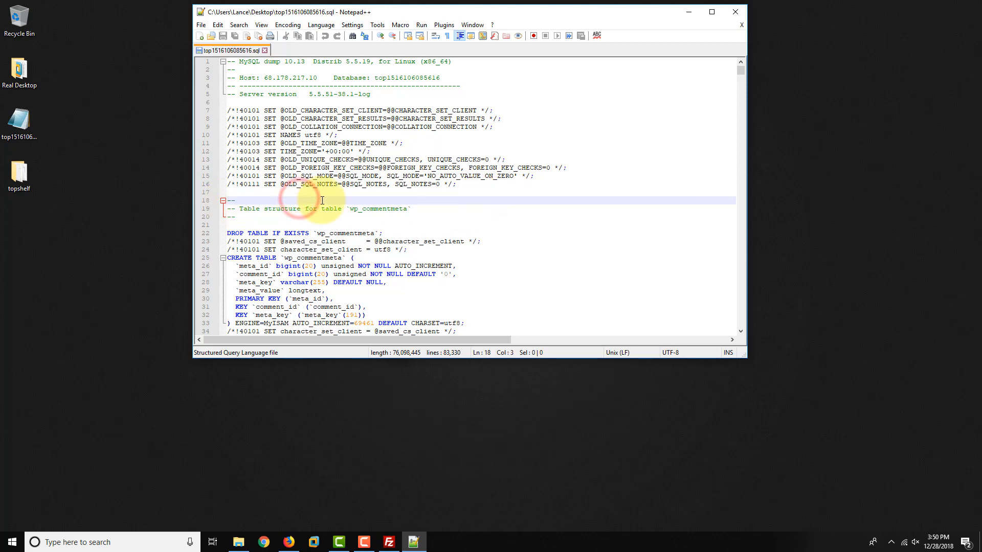
pyautogui.click(289, 542)
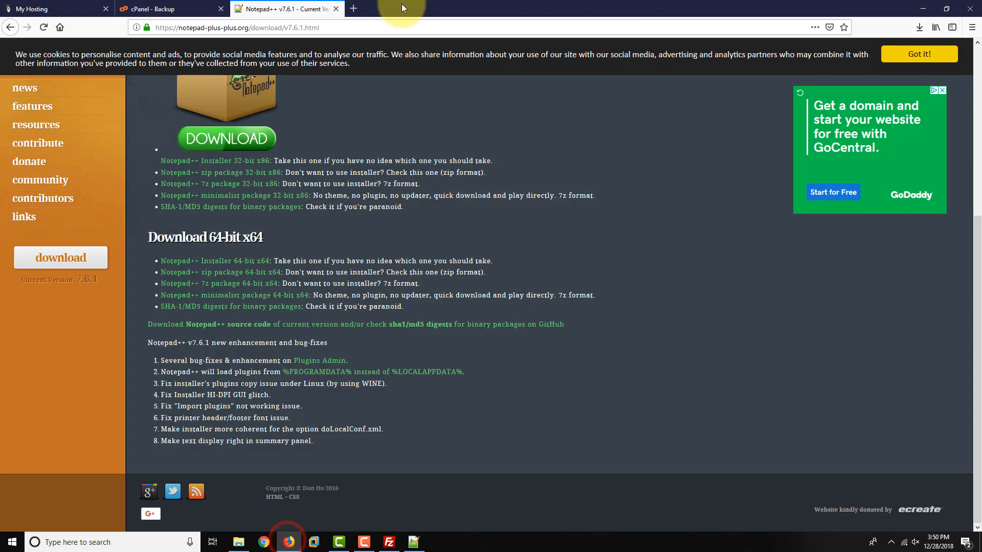
# - Open godaddy.com/help/backing-up-and-restoring-mysql-or-mssql-databases-5648 in a new browser tab and read its section on restoring a MySQL or MSSQL database
pyautogui.click(353, 9)
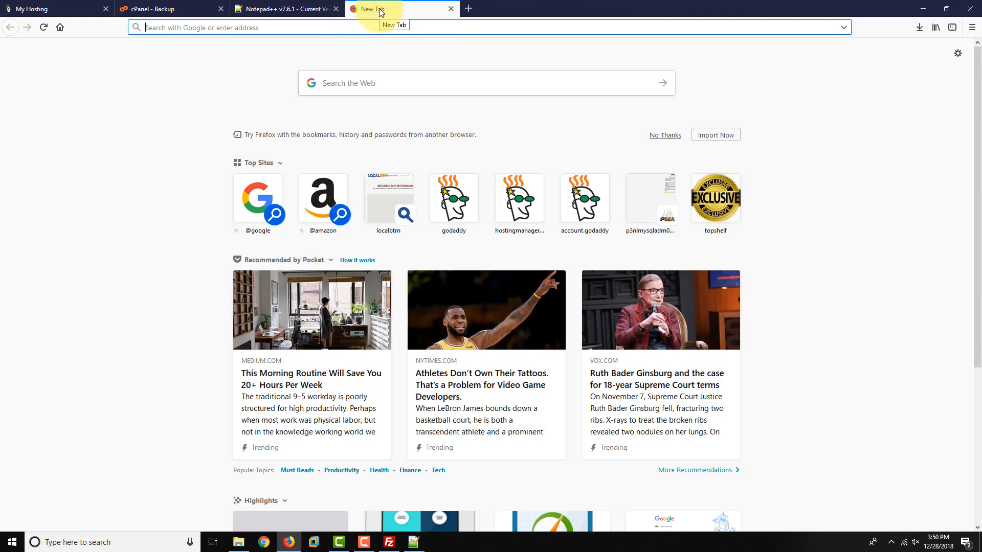
pyautogui.write('https://www.godaddy.com/help/backing-up-and-restoring-mysql-or-mssql-databases-5648')
pyautogui.press('Return')
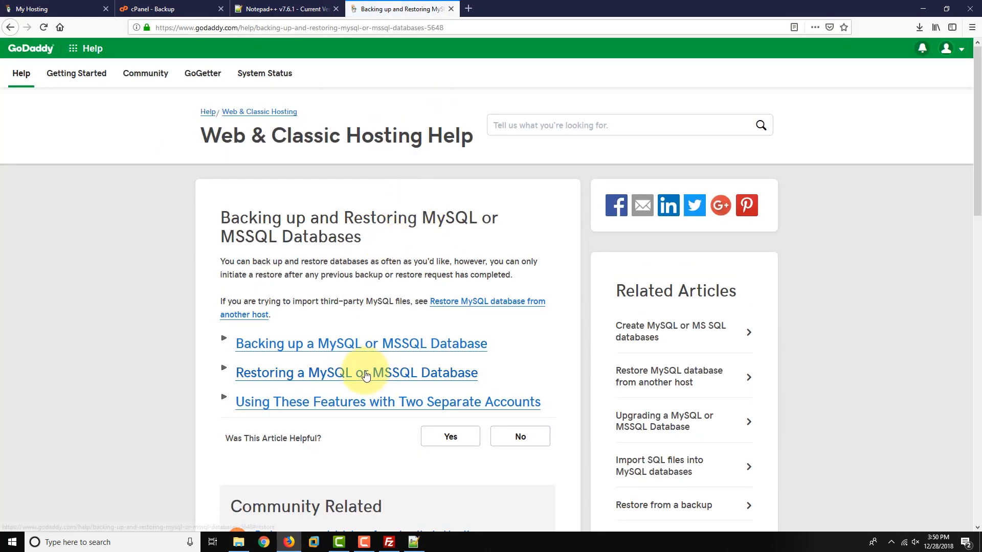
pyautogui.click(365, 375)
pyautogui.scroll(-3, 361, 327)
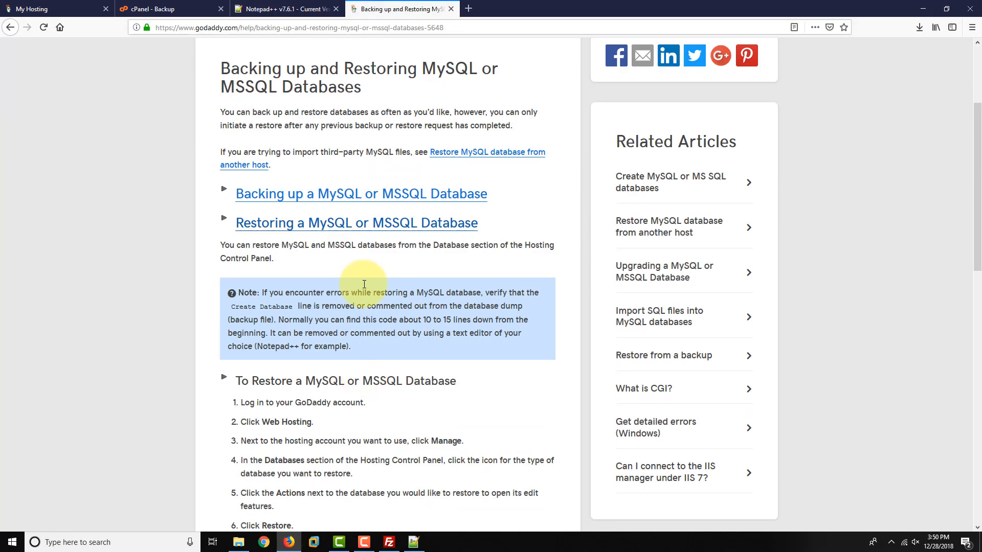
pyautogui.scroll(-1, 363, 284)
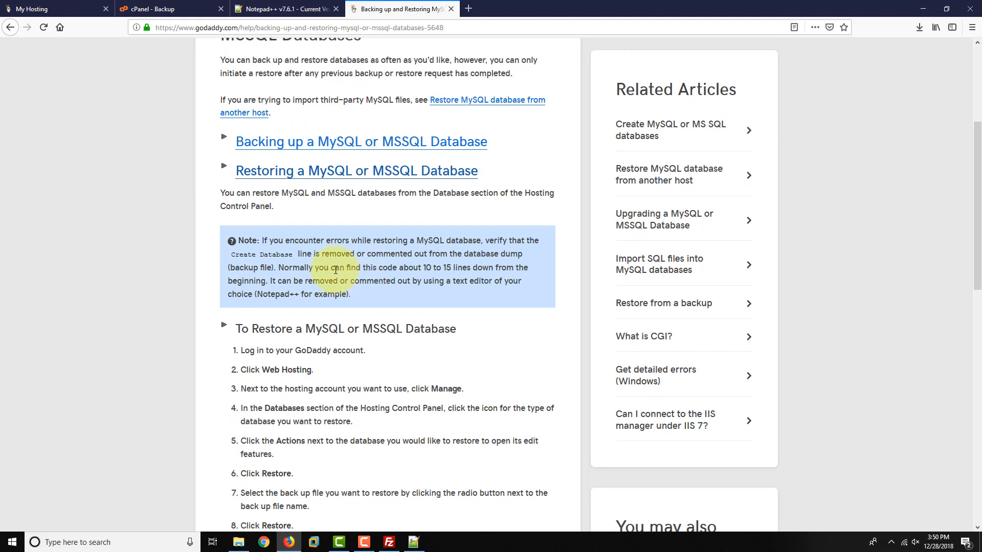
pyautogui.scroll(2, 322, 235)
pyautogui.scroll(2, 450, 102)
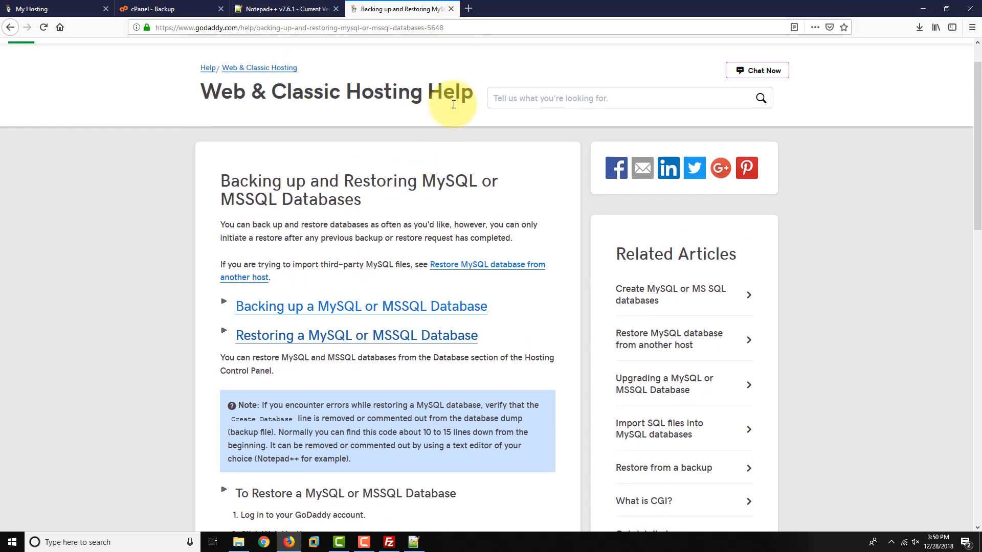
# - Highlight the article number at the end of the page address and search the GoDaddy help for #5648
pyautogui.moveTo(450, 23); pyautogui.dragTo(426, 21)
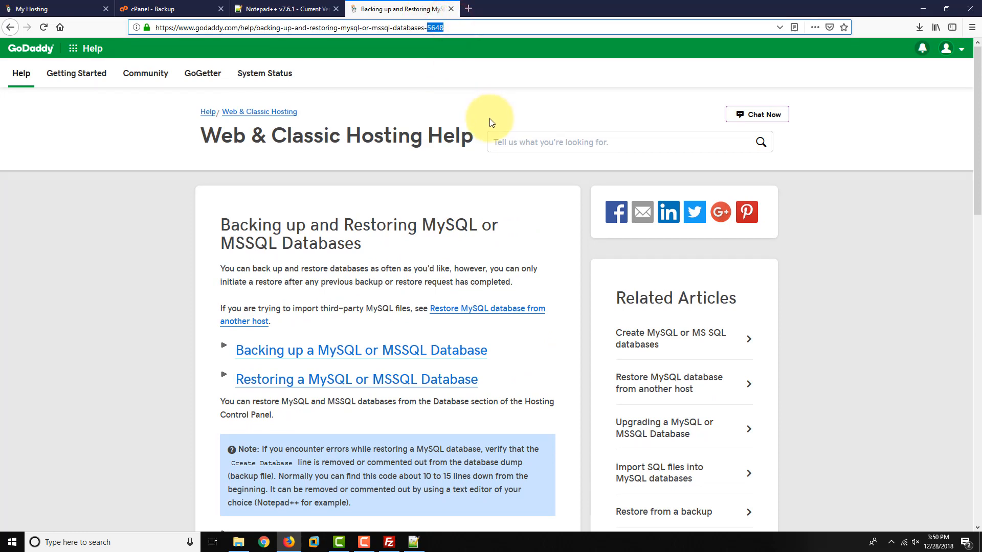
pyautogui.click(513, 141)
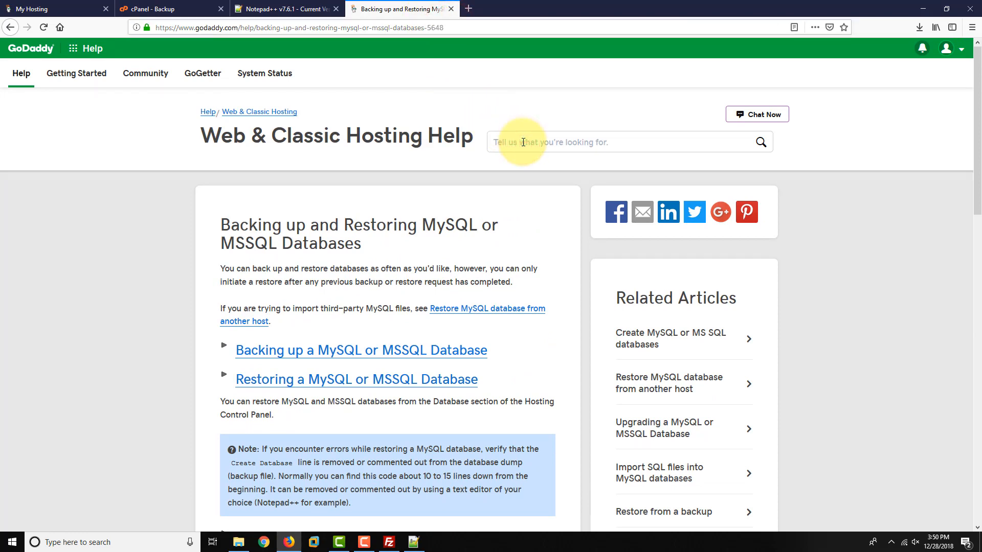
pyautogui.write('#5648')
pyautogui.press('Return')
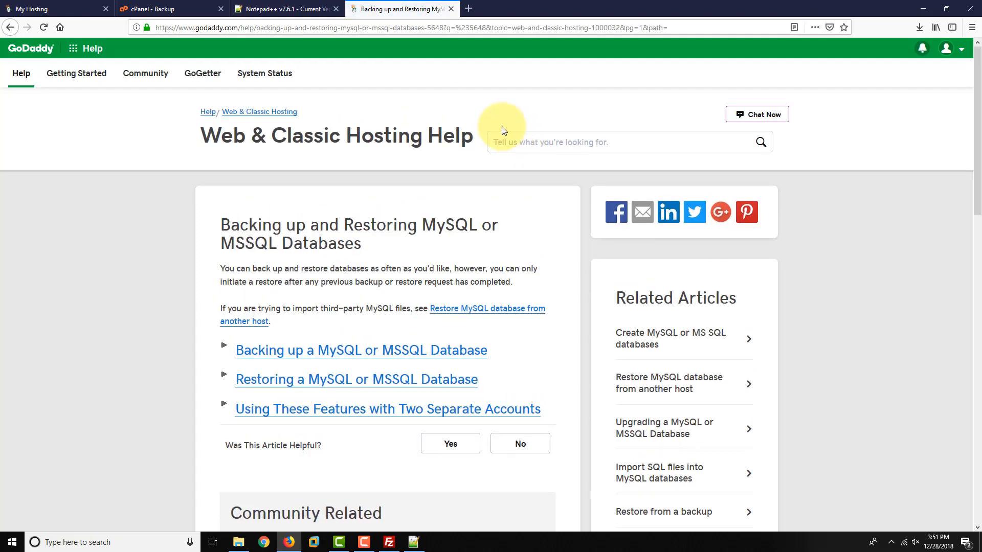
# - Expand the section on restoring a MySQL or MSSQL database and examine the note about commenting out the Create Database line
pyautogui.scroll(-3, 274, 216)
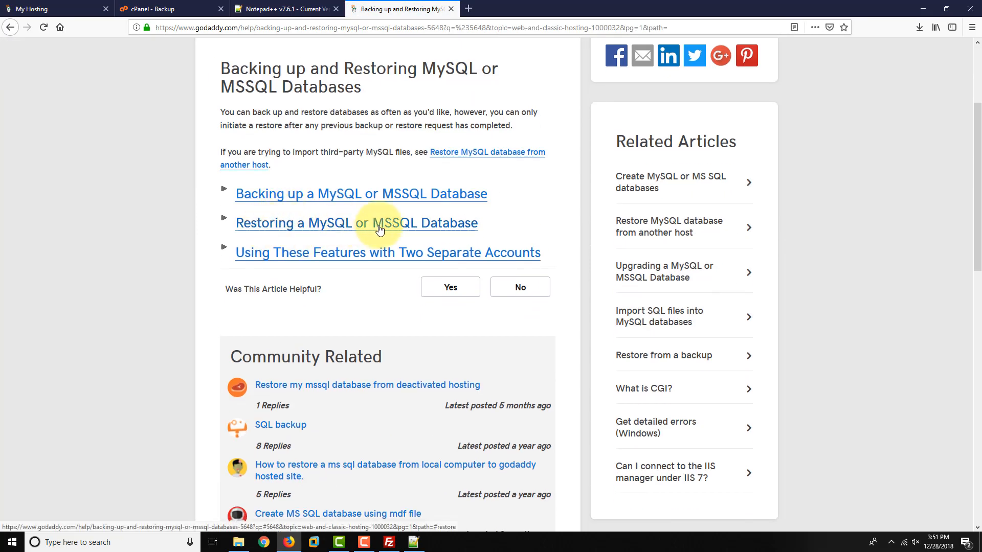
pyautogui.click(312, 231)
pyautogui.scroll(-3, 247, 221)
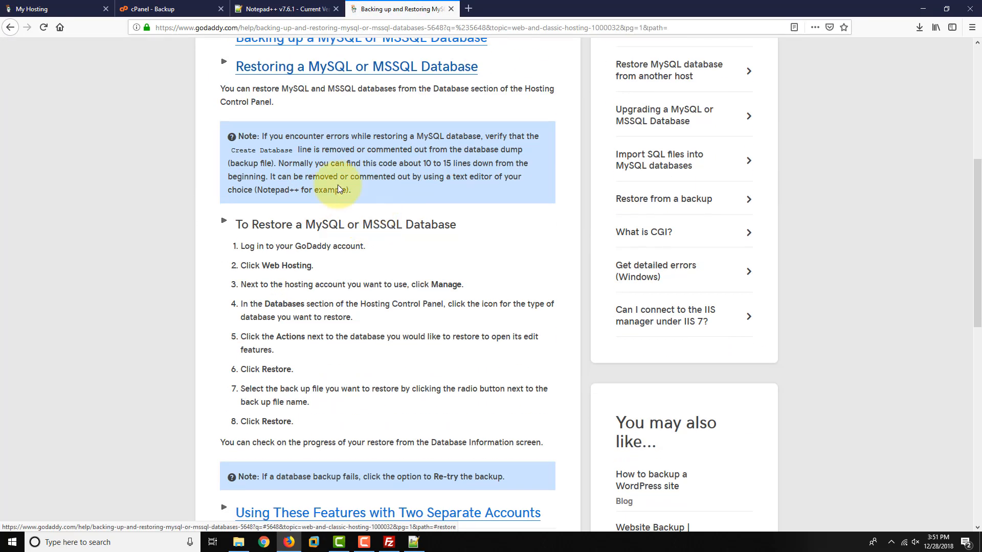
pyautogui.moveTo(239, 136); pyautogui.dragTo(413, 152)
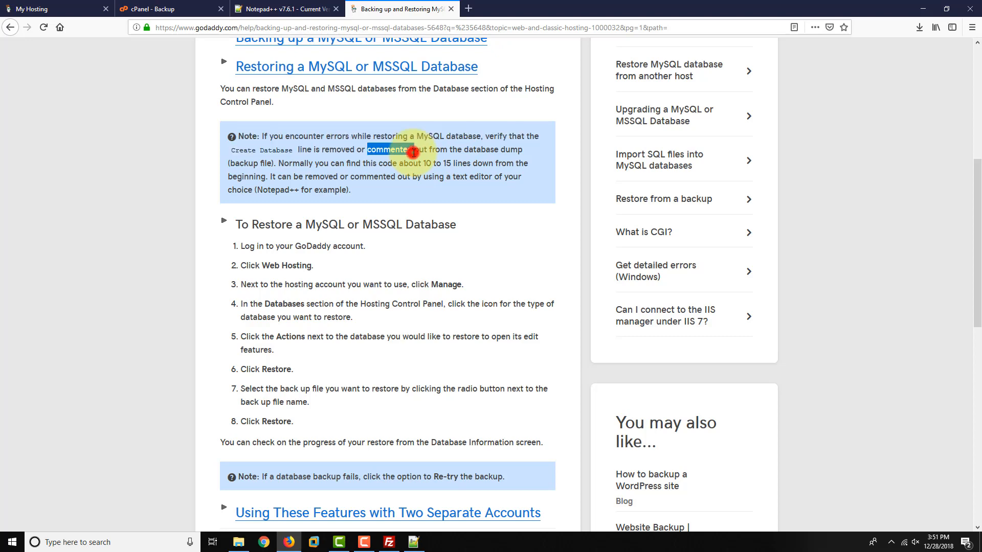
pyautogui.doubleClick(404, 150)
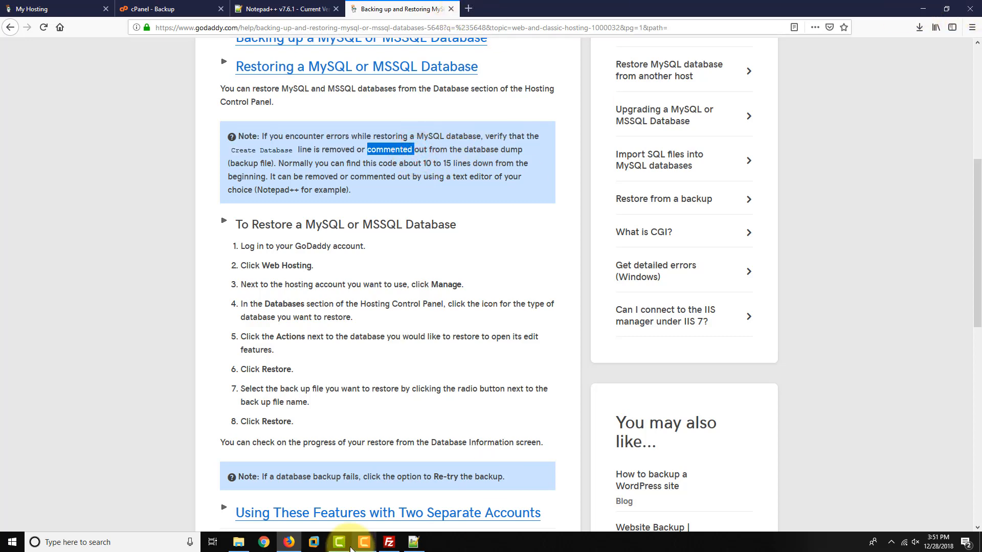
# - Close the SQL dump in Notepad++ and go to the MySQL database restore section of the cPanel Backup page
pyautogui.click(413, 542)
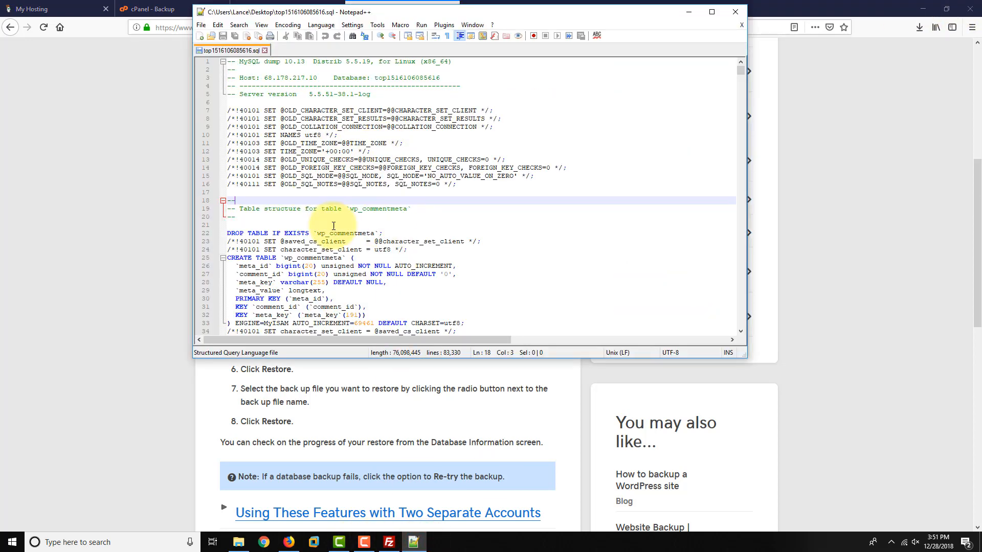
pyautogui.click(735, 12)
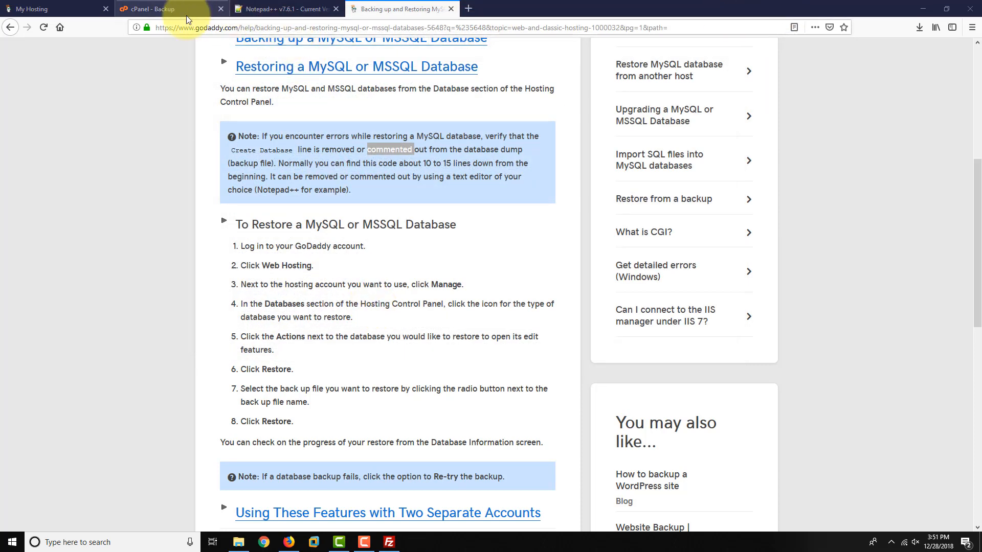
pyautogui.click(142, 10)
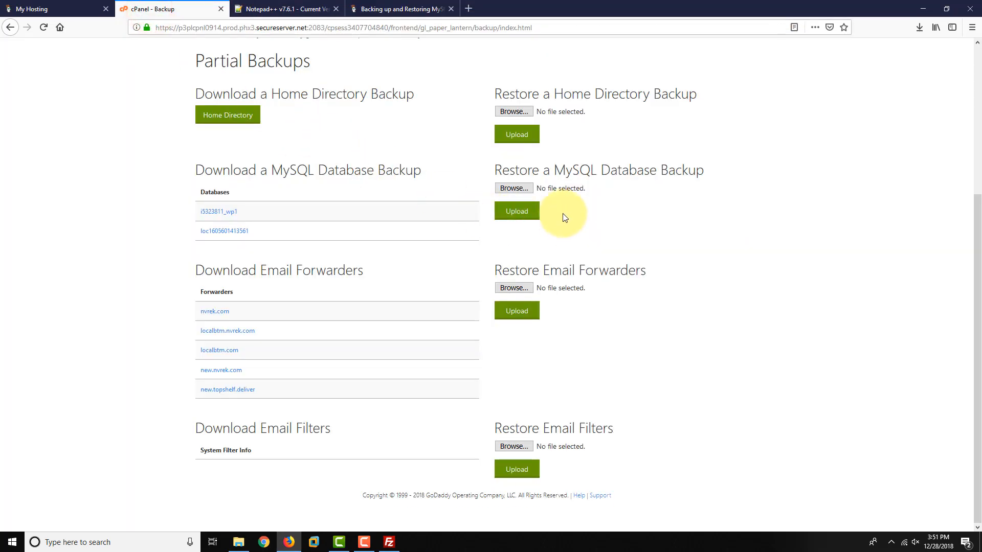
pyautogui.scroll(4, 139, 107)
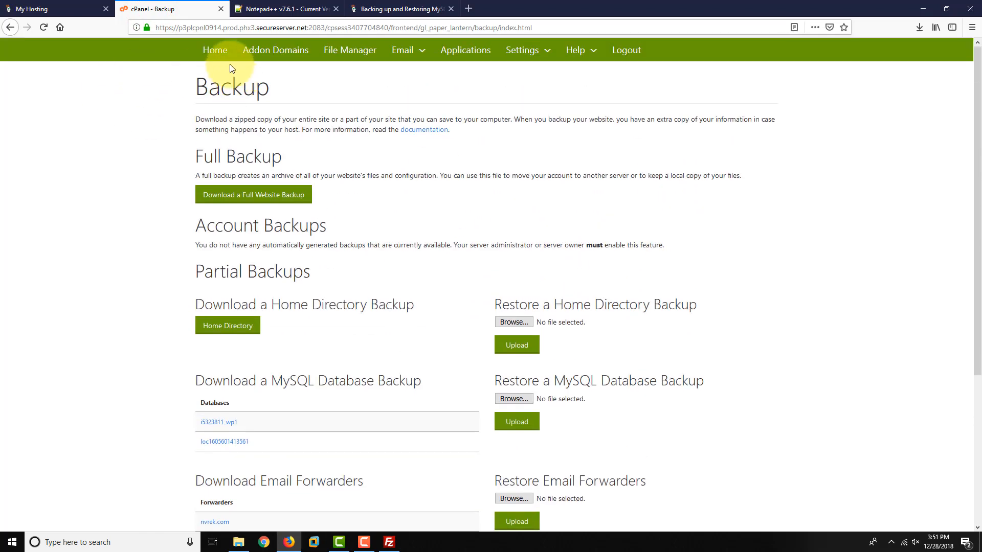
pyautogui.scroll(-4, 375, 223)
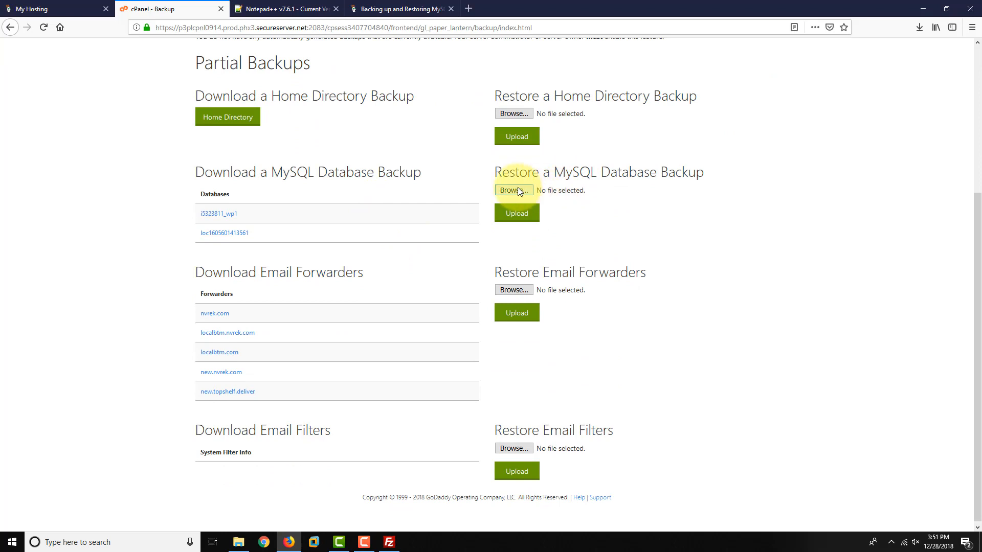
pyautogui.moveTo(509, 172); pyautogui.dragTo(729, 179)
pyautogui.click(726, 175)
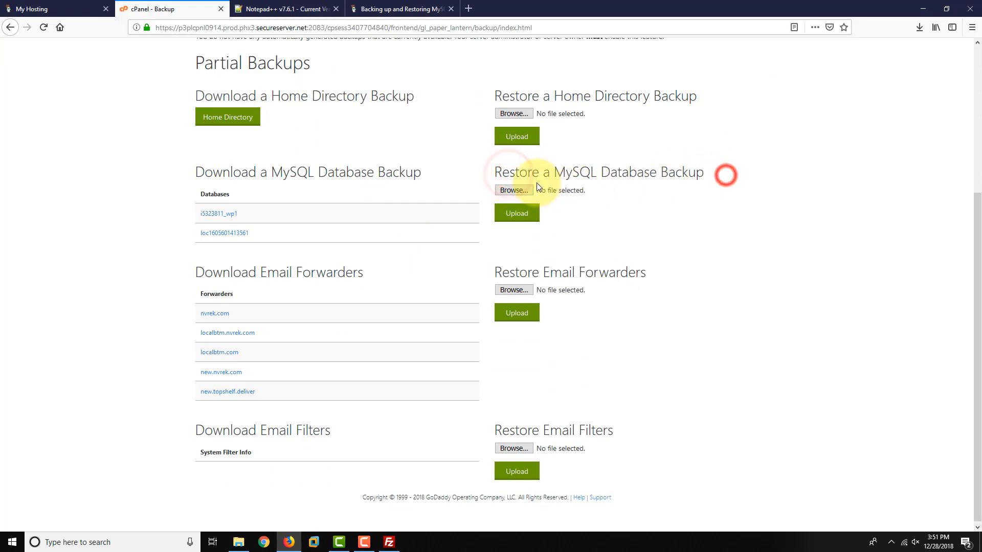
# - Choose top1516106085616.sql from the Desktop as the MySQL database backup to restore and upload it
pyautogui.click(515, 189)
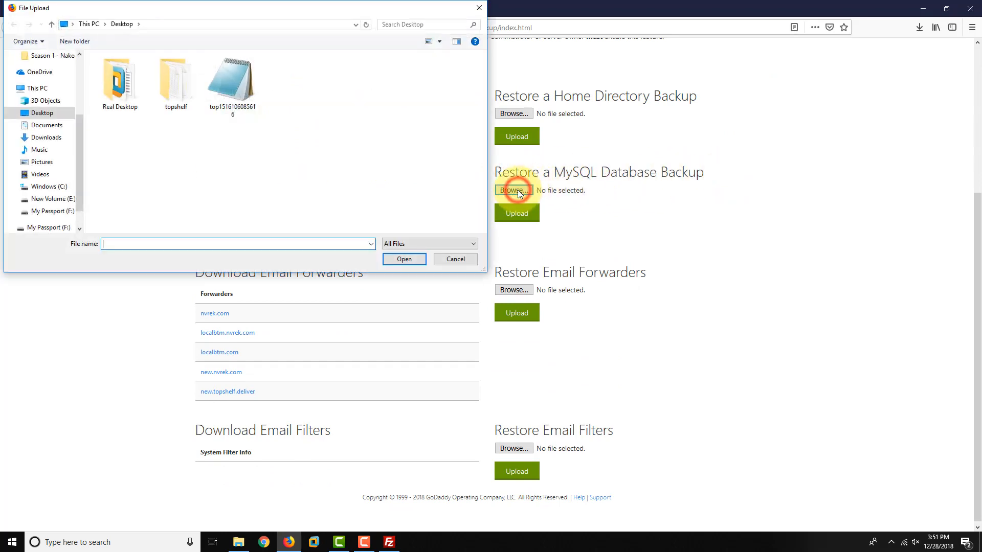
pyautogui.click(242, 84)
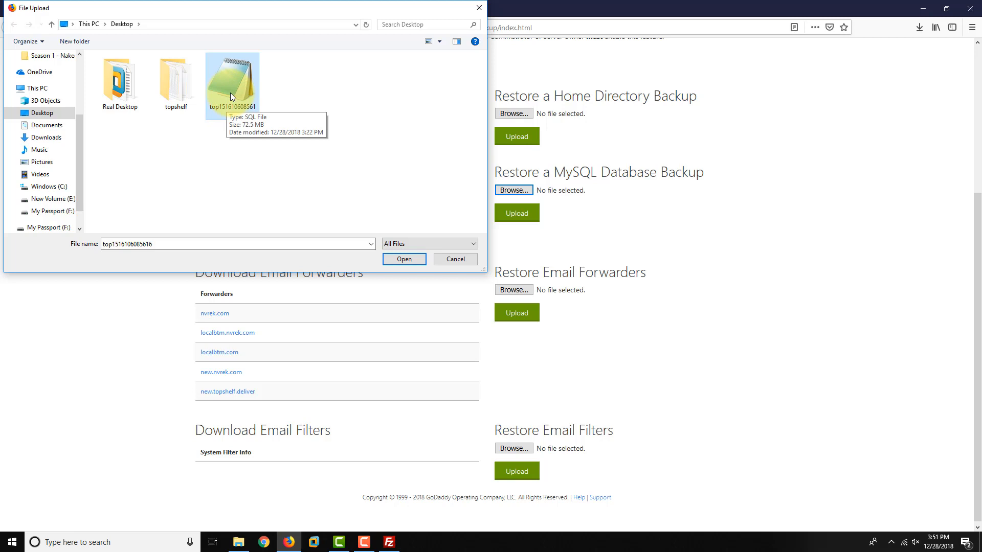
pyautogui.click(396, 261)
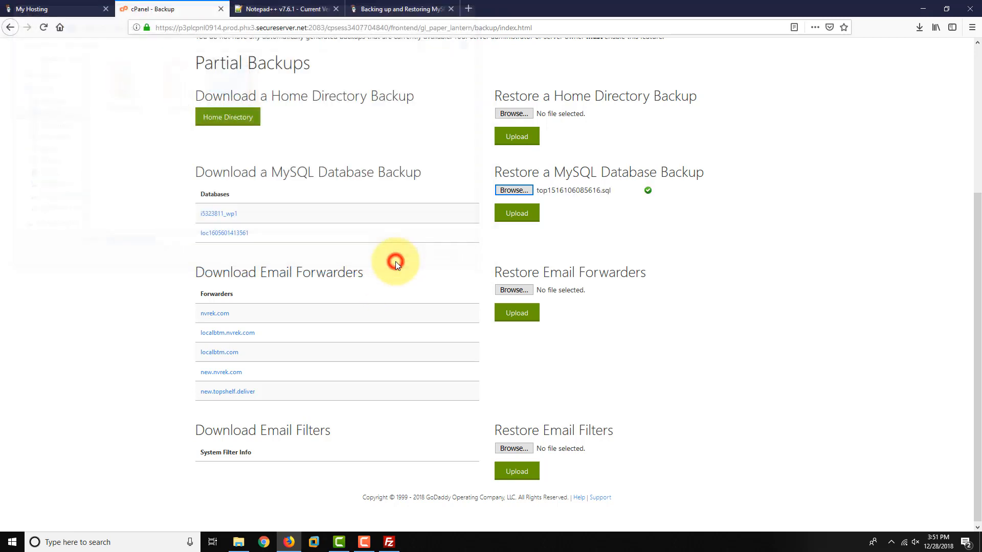
pyautogui.click(547, 192)
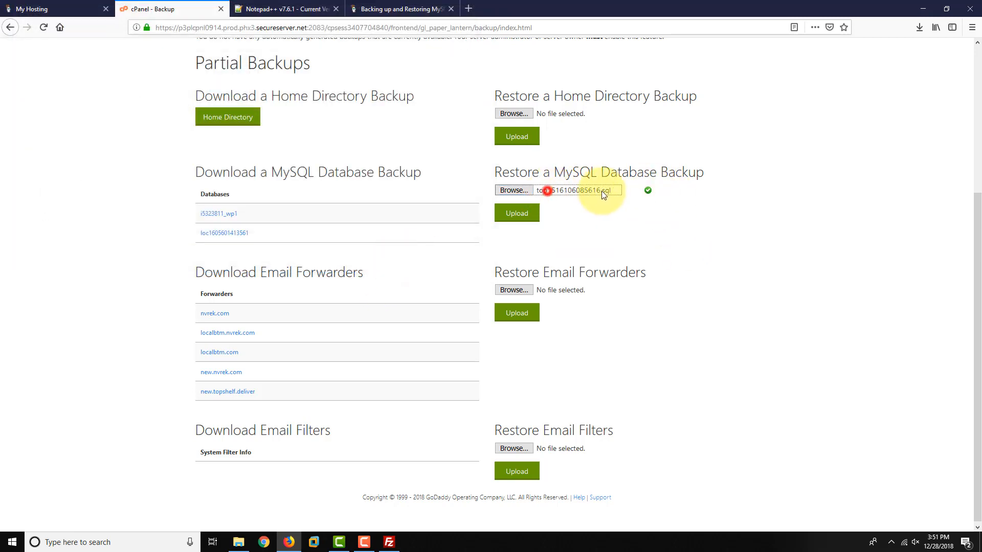
pyautogui.click(463, 257)
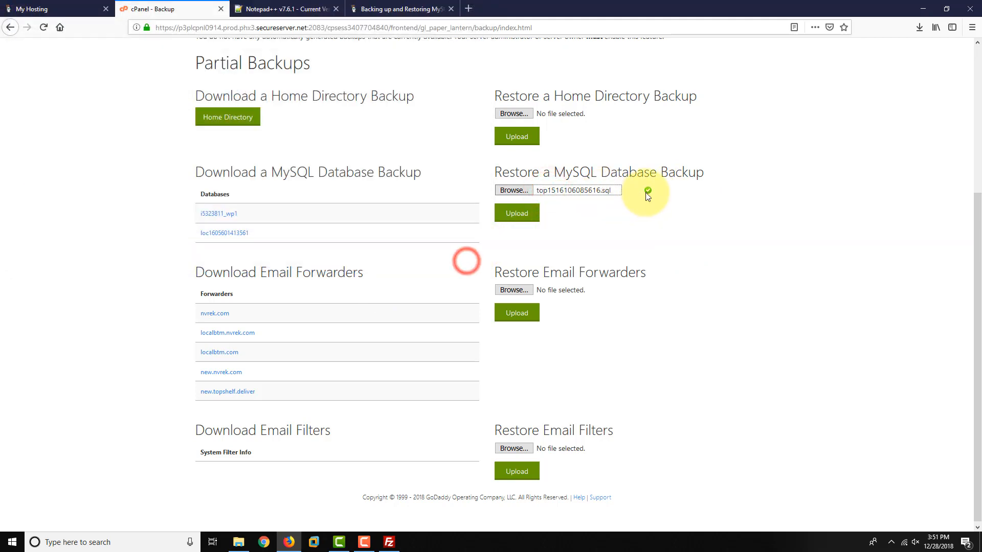
pyautogui.click(652, 192)
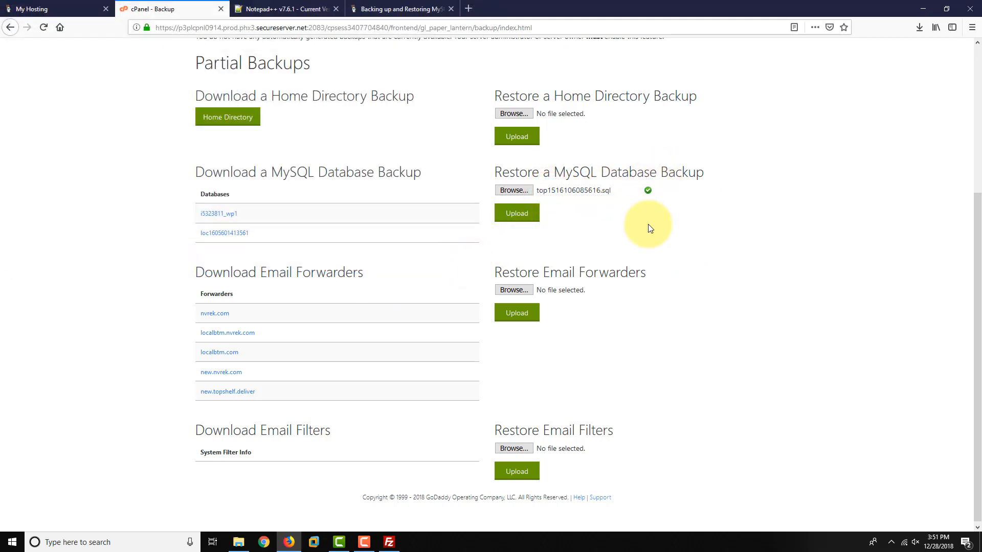
pyautogui.click(528, 219)
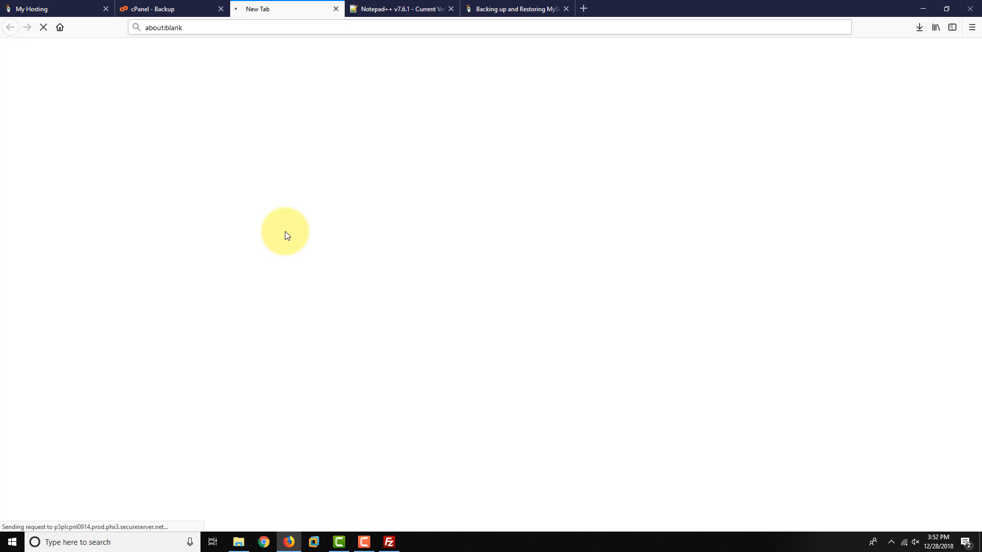
# - Return to the cPanel Backup page, minimise the browser, and inspect the topshelf folder's contents on the desktop
pyautogui.click(152, 11)
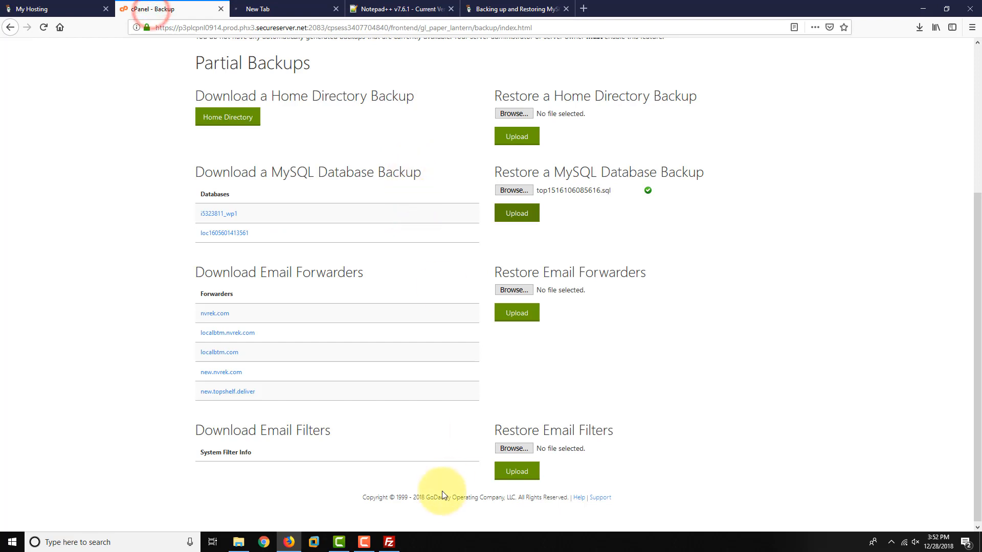
pyautogui.scroll(4, 443, 495)
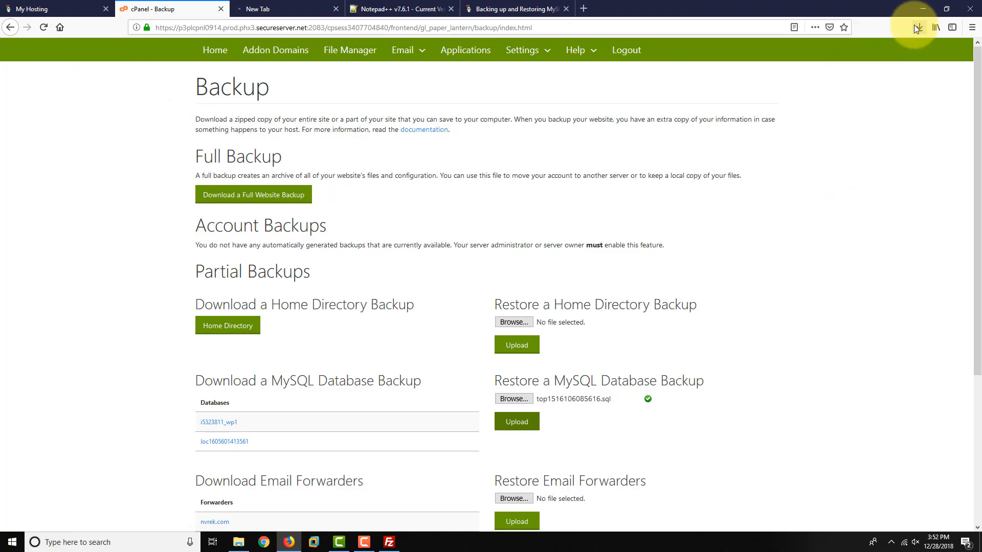
pyautogui.click(922, 9)
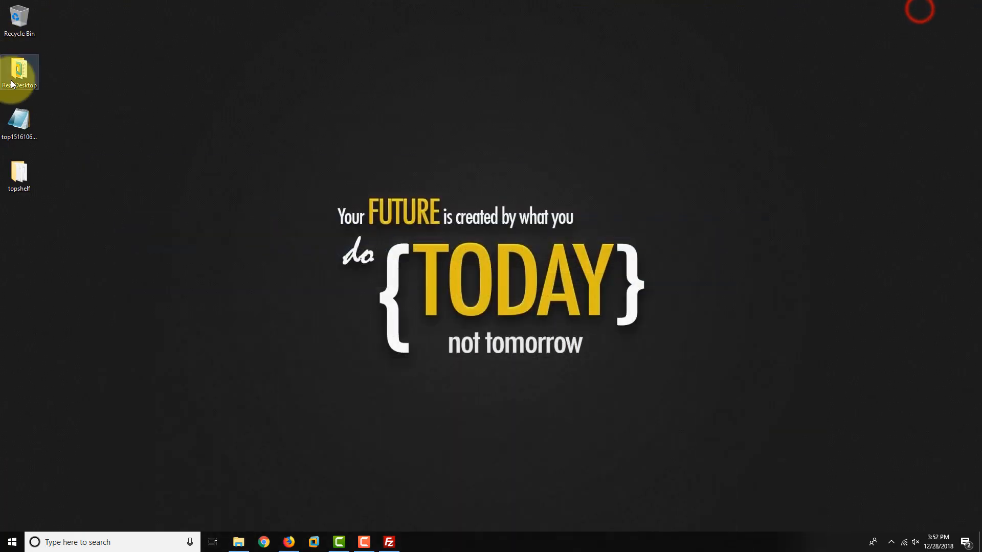
pyautogui.click(29, 179)
pyautogui.doubleClick(31, 178)
pyautogui.moveTo(55, 209); pyautogui.dragTo(12, 168)
pyautogui.click(24, 175)
pyautogui.doubleClick(24, 174)
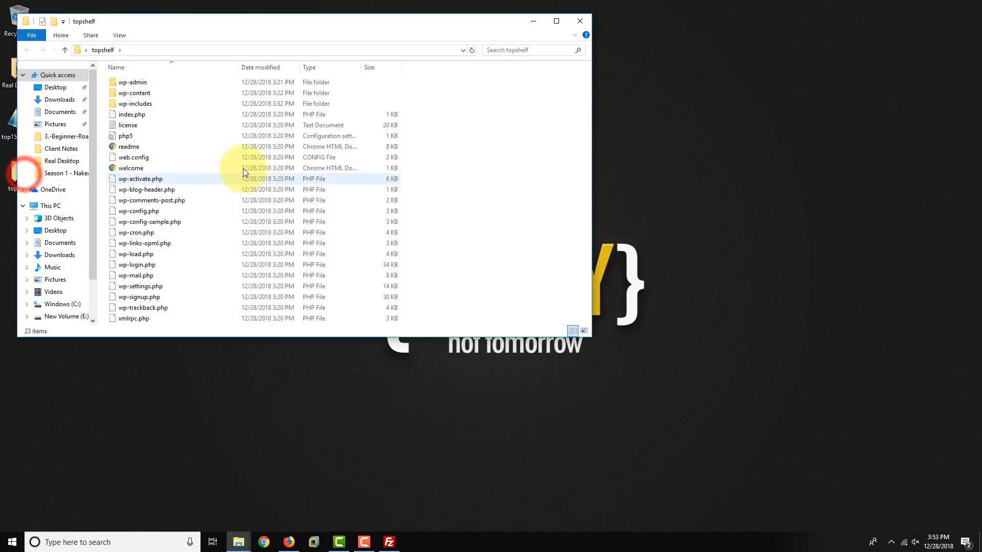
pyautogui.click(575, 18)
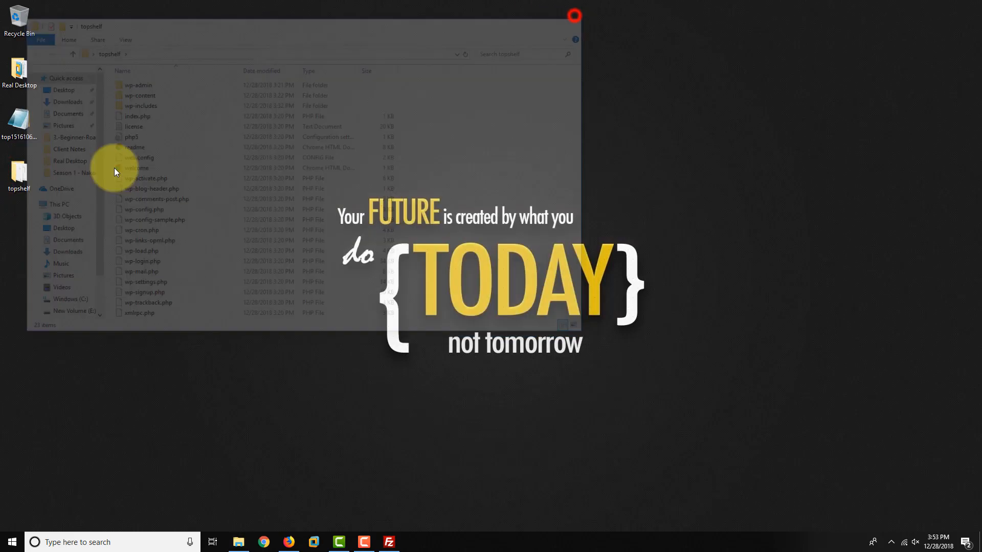
pyautogui.click(235, 193)
# - Switch to FileZilla, disconnect from the current server, and close the program
pyautogui.click(289, 543)
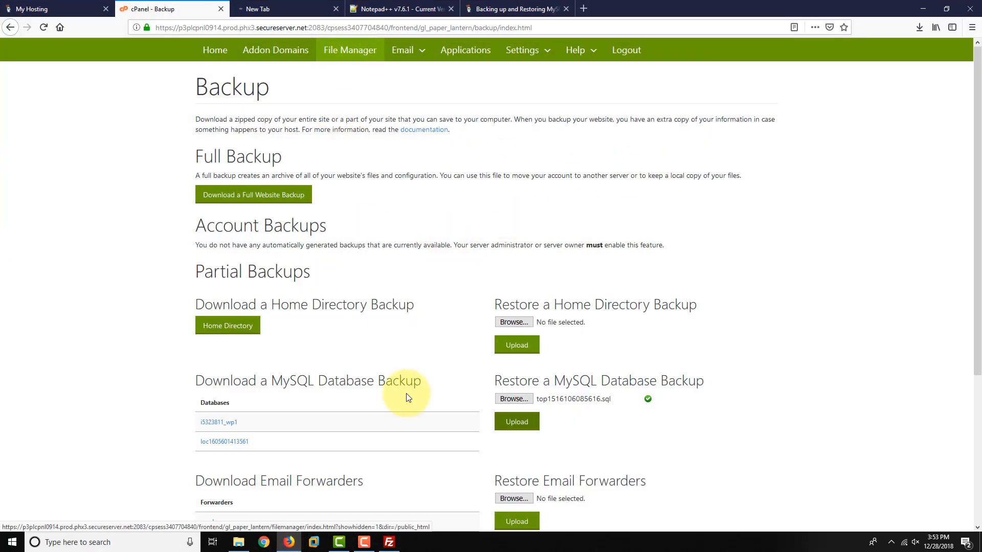
pyautogui.click(389, 542)
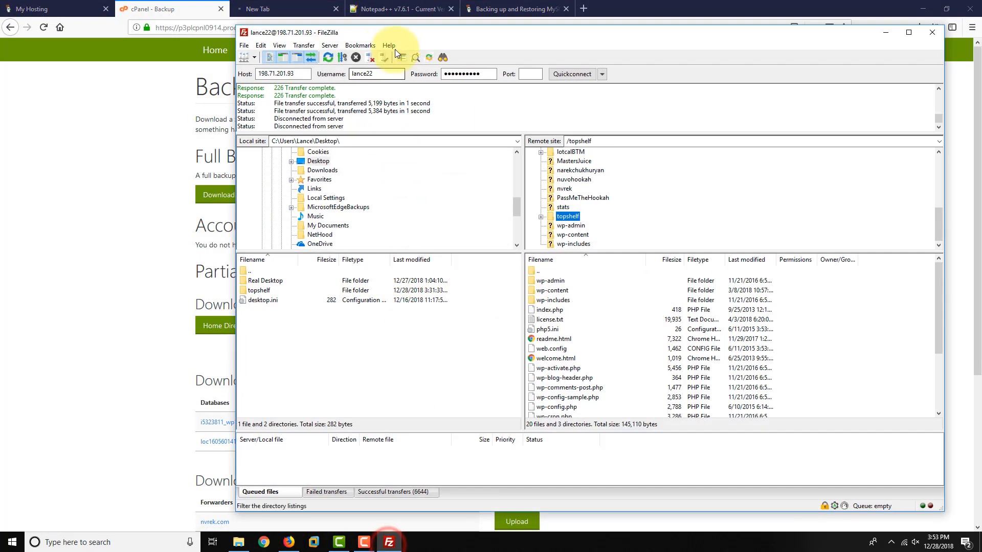
pyautogui.click(370, 57)
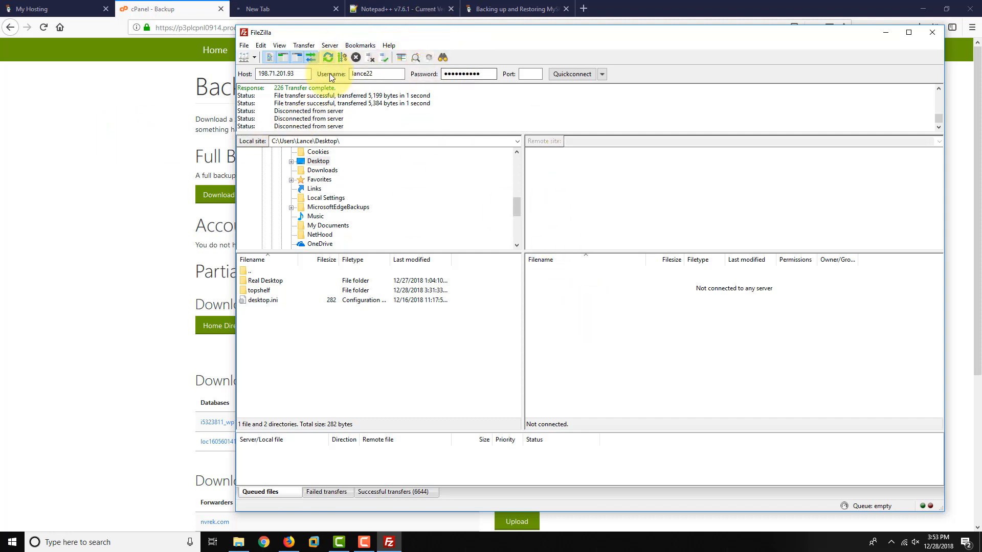
pyautogui.click(932, 33)
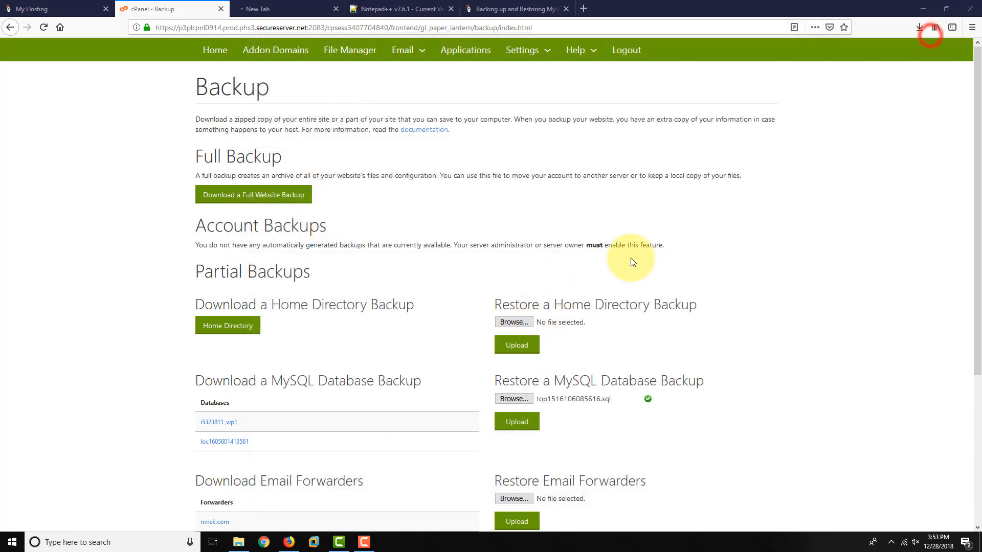
# - Launch FileZilla with a fresh, unconnected session
pyautogui.press('super')
pyautogui.write('filezi')
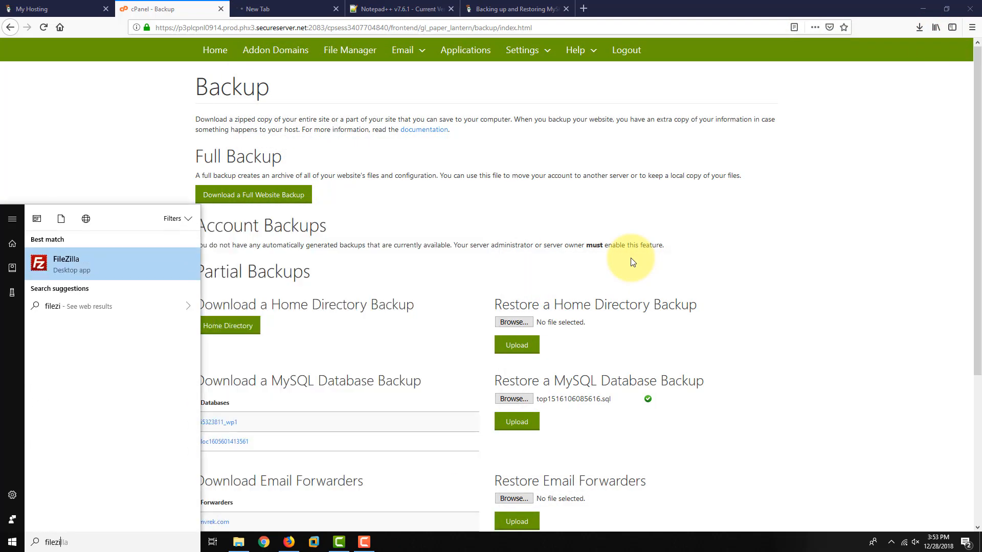
pyautogui.write('ll')
pyautogui.press('Return')
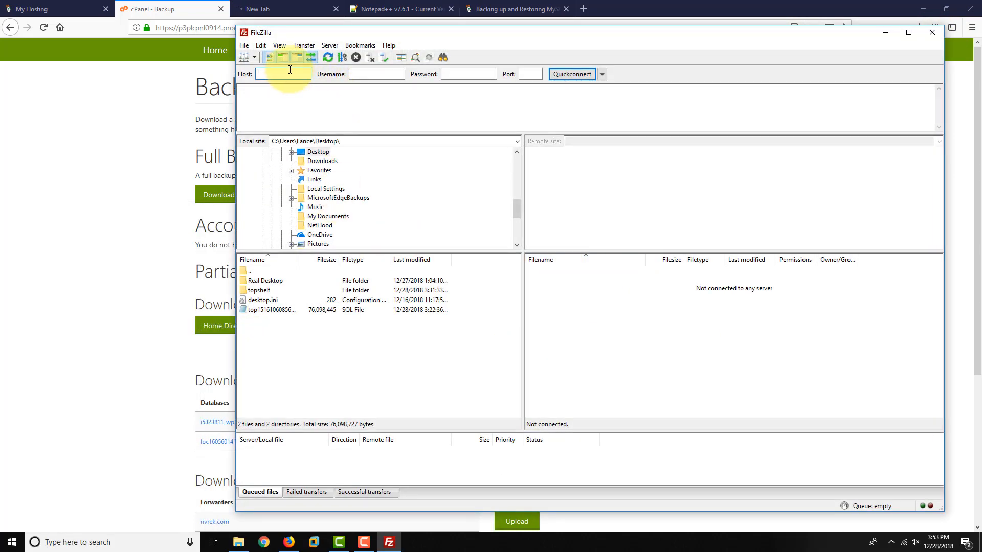
# - Switch to Firefox and, from the GoDaddy product list, open the management page for Deluxe Linux Hosting with cPanel on nvrek.com
pyautogui.click(75, 122)
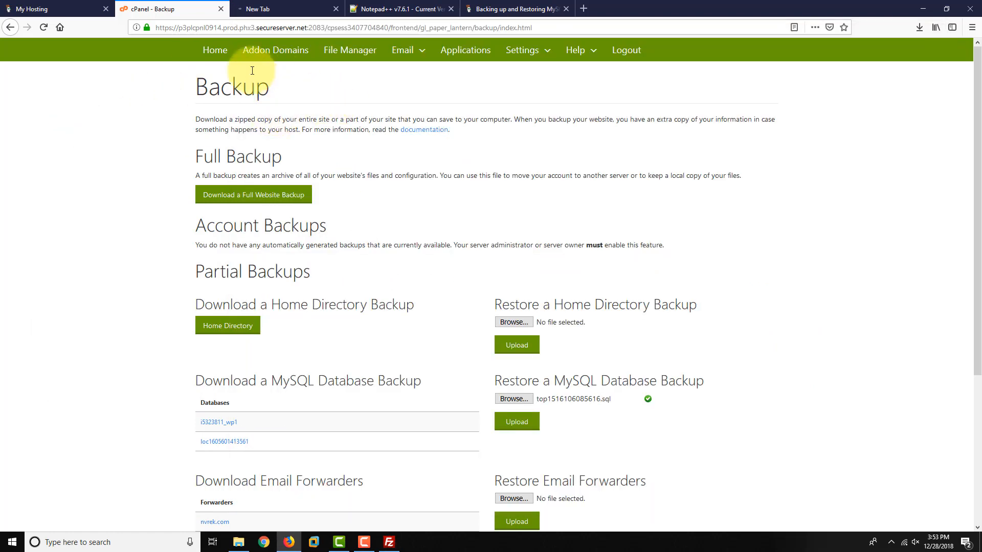
pyautogui.click(52, 9)
pyautogui.click(102, 185)
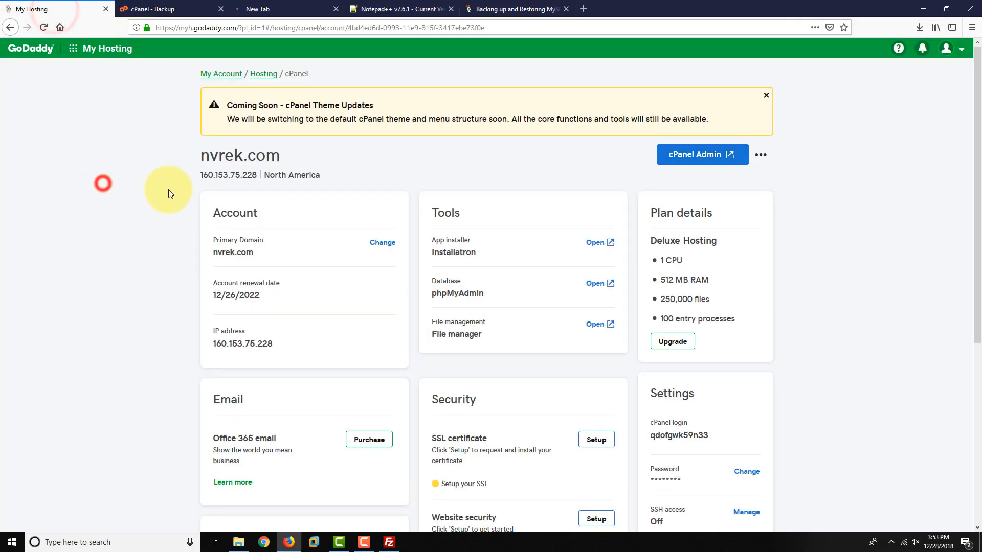
pyautogui.click(964, 53)
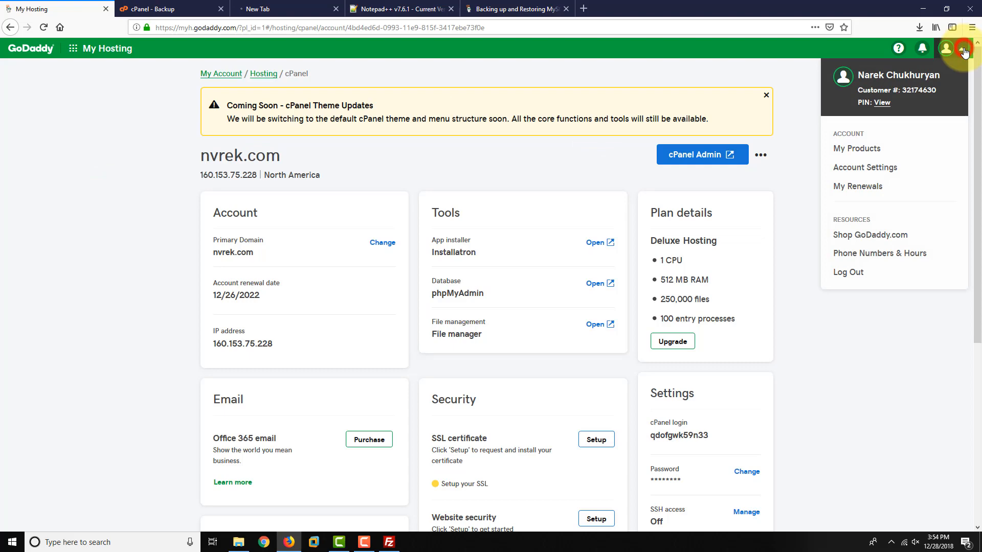
pyautogui.click(865, 148)
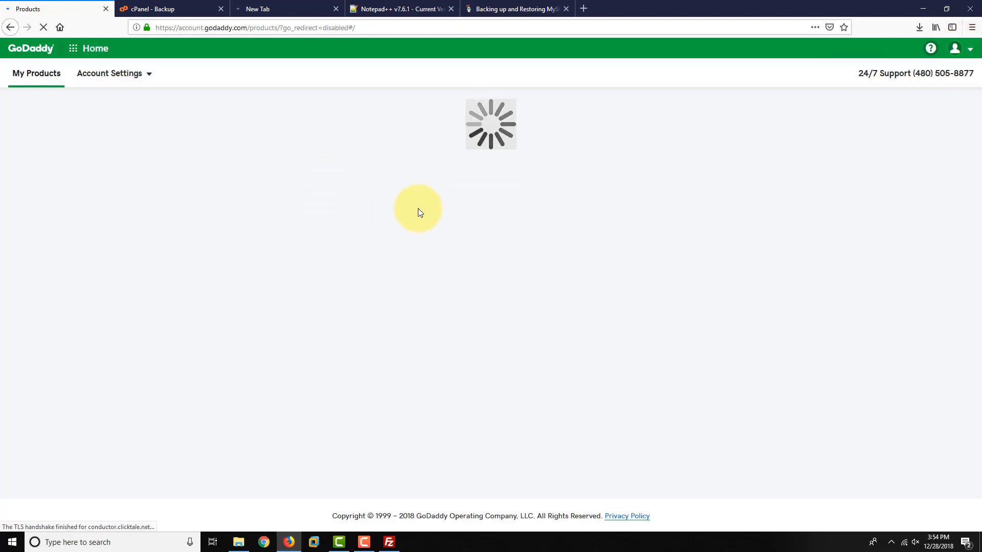
pyautogui.scroll(-6, 368, 204)
pyautogui.scroll(-5, 348, 199)
pyautogui.click(318, 171)
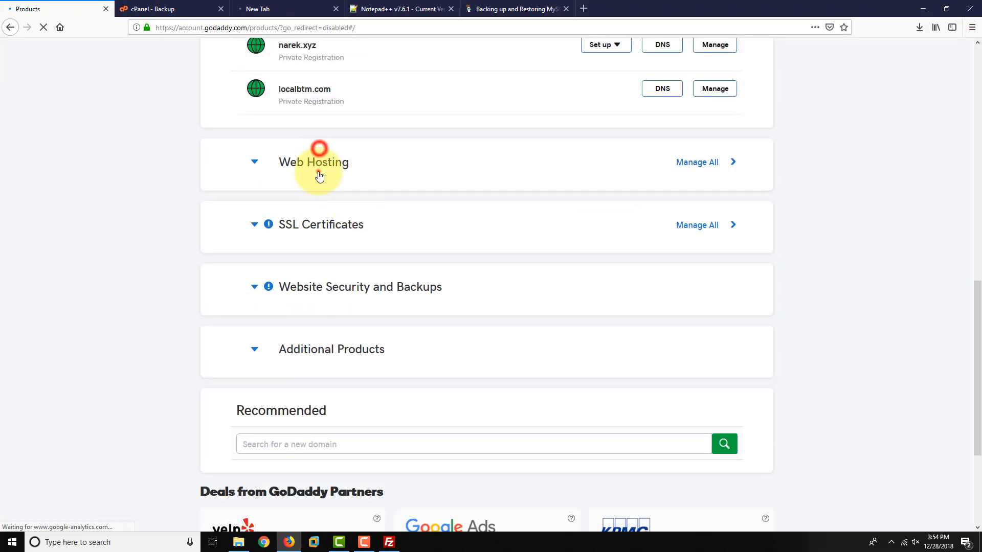
pyautogui.moveTo(289, 241); pyautogui.dragTo(405, 238)
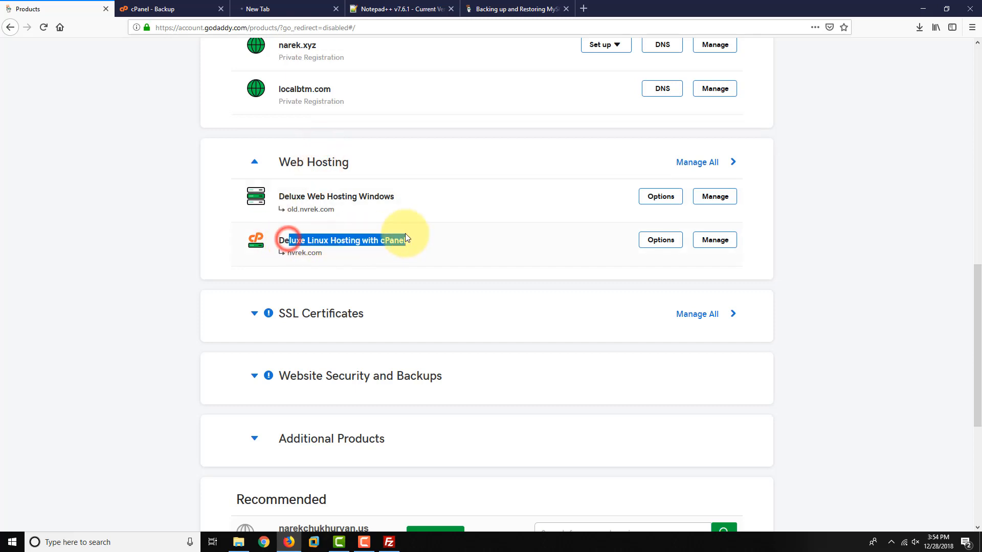
pyautogui.click(709, 240)
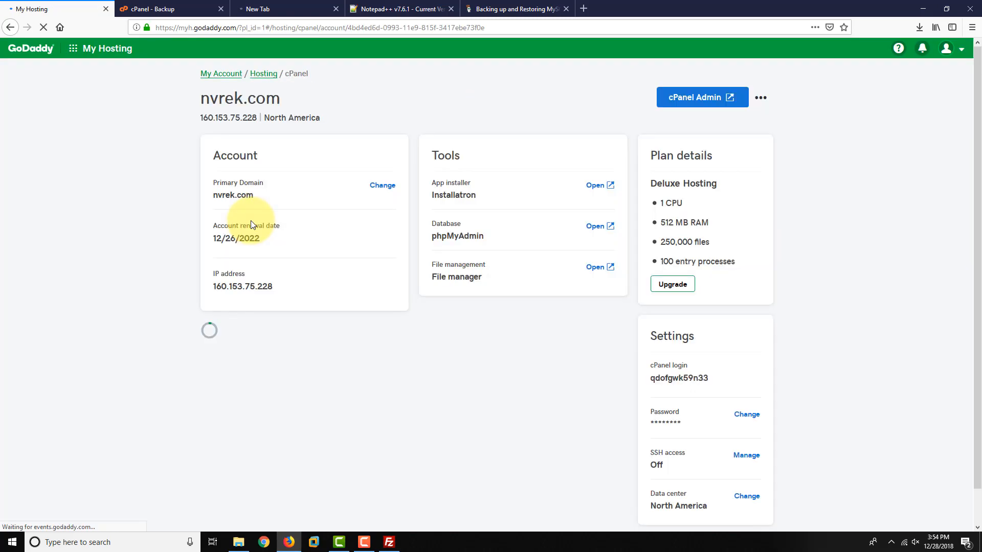
# - Copy the nvrek.com server IP address 160.153.75.228 from the hosting page and paste it as the host in FileZilla
pyautogui.scroll(-3, 251, 220)
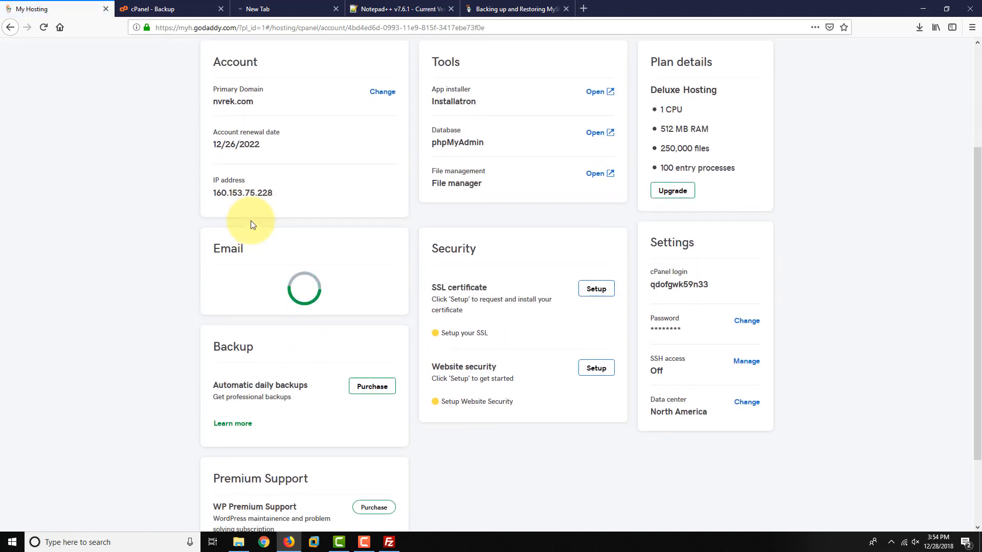
pyautogui.scroll(2, 251, 220)
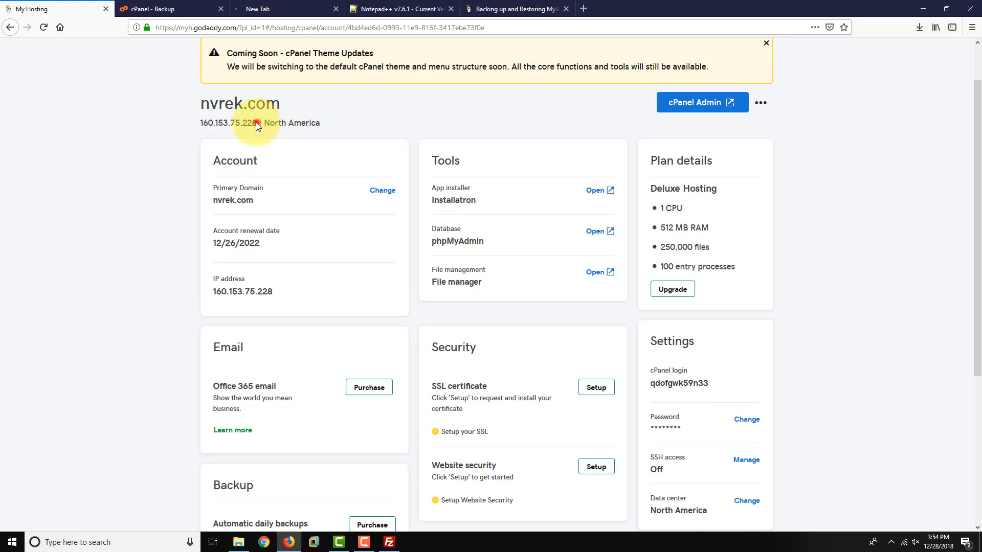
pyautogui.moveTo(257, 124); pyautogui.dragTo(199, 122)
pyautogui.scroll(1, 254, 176)
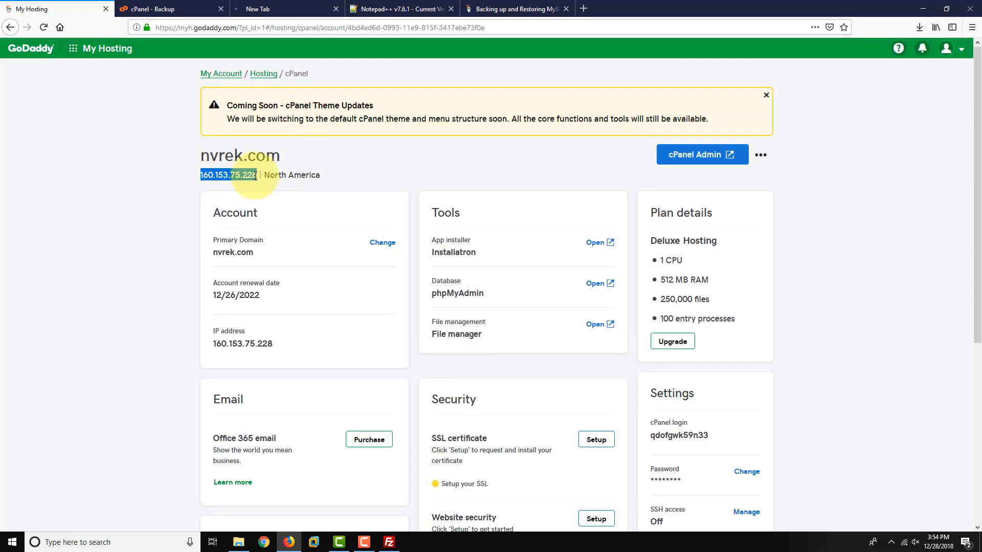
pyautogui.rightClick(230, 176)
pyautogui.click(250, 190)
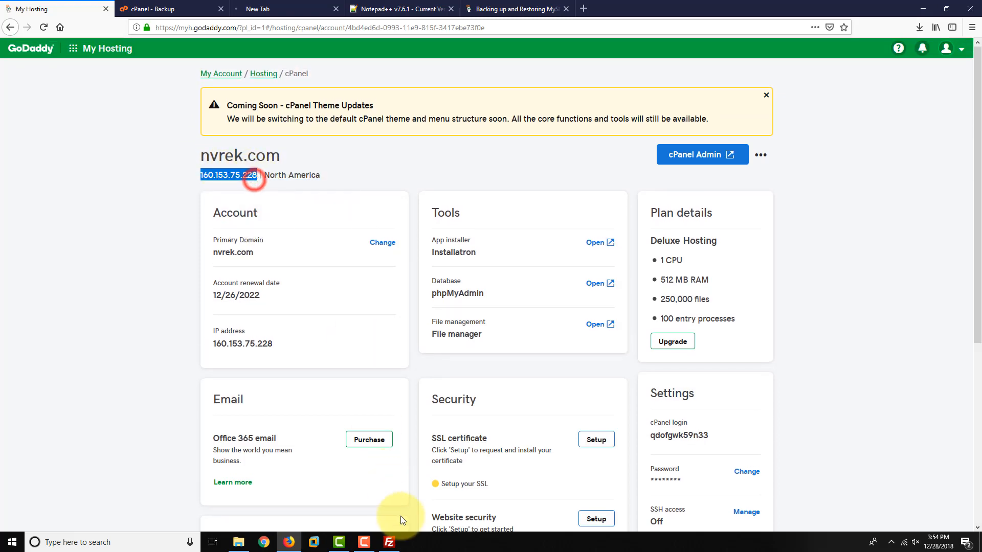
pyautogui.click(389, 542)
pyautogui.rightClick(284, 74)
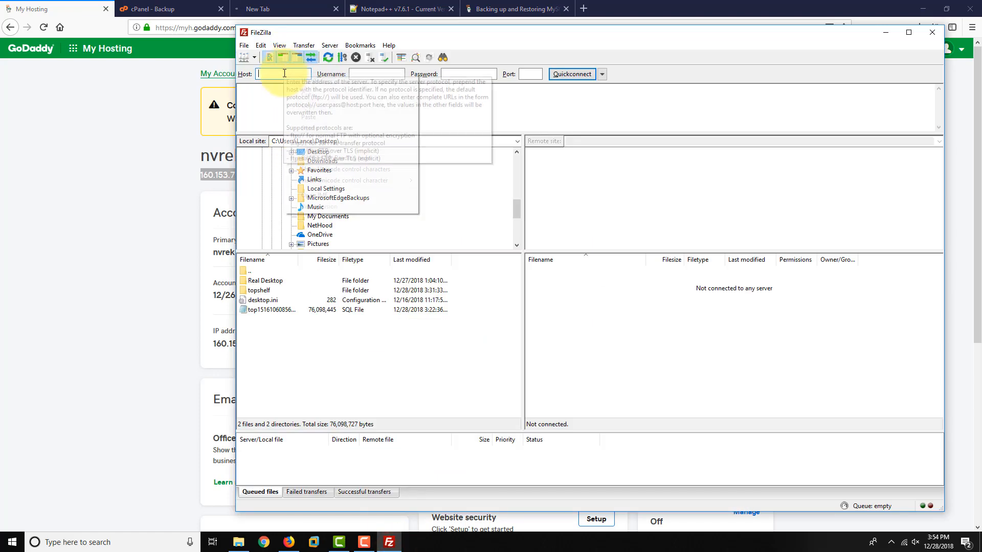
pyautogui.click(306, 120)
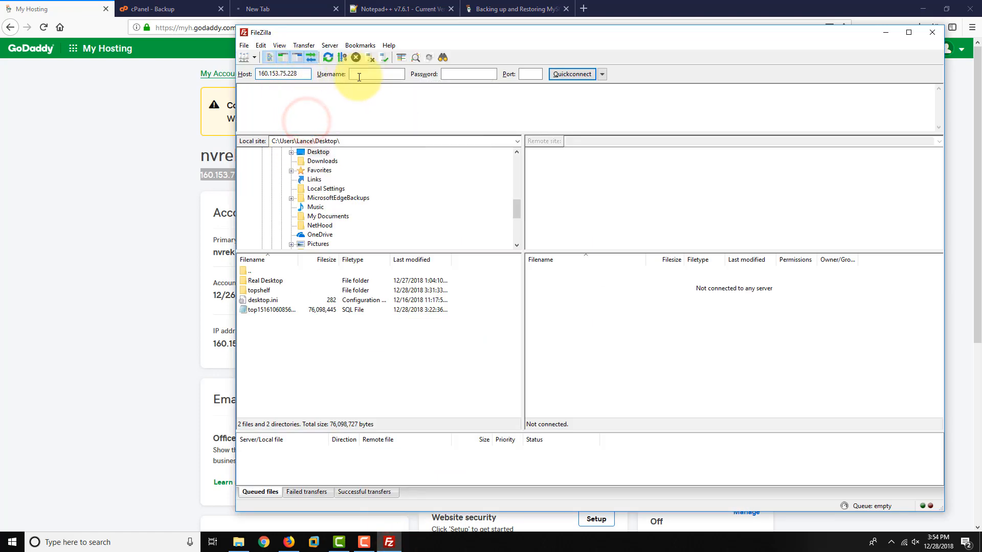
# - Copy the cPanel login name from the hosting page's Settings section and paste it as the username in FileZilla
pyautogui.click(104, 167)
pyautogui.scroll(-2, 566, 220)
pyautogui.scroll(-2, 566, 220)
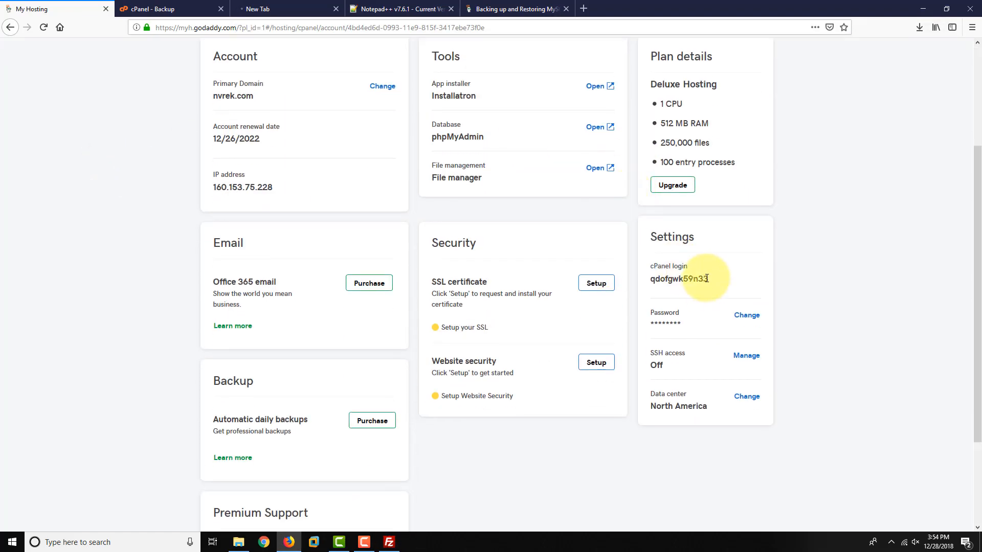
pyautogui.moveTo(712, 279); pyautogui.dragTo(649, 281)
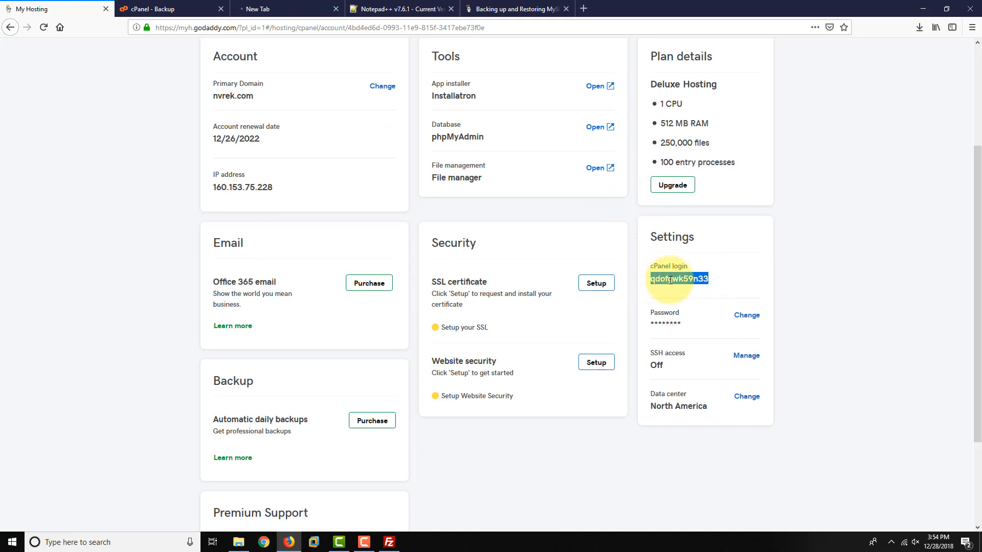
pyautogui.rightClick(672, 281)
pyautogui.click(696, 285)
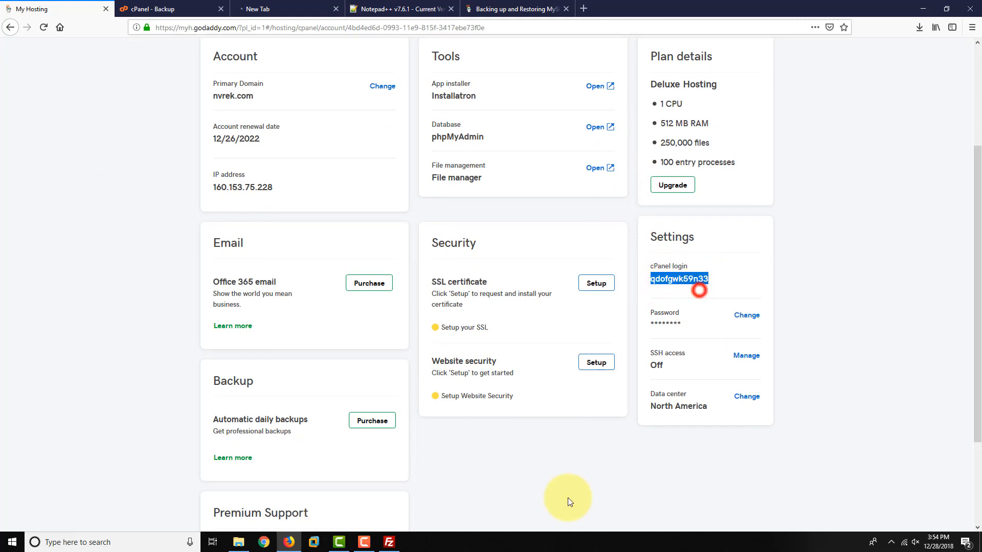
pyautogui.click(389, 542)
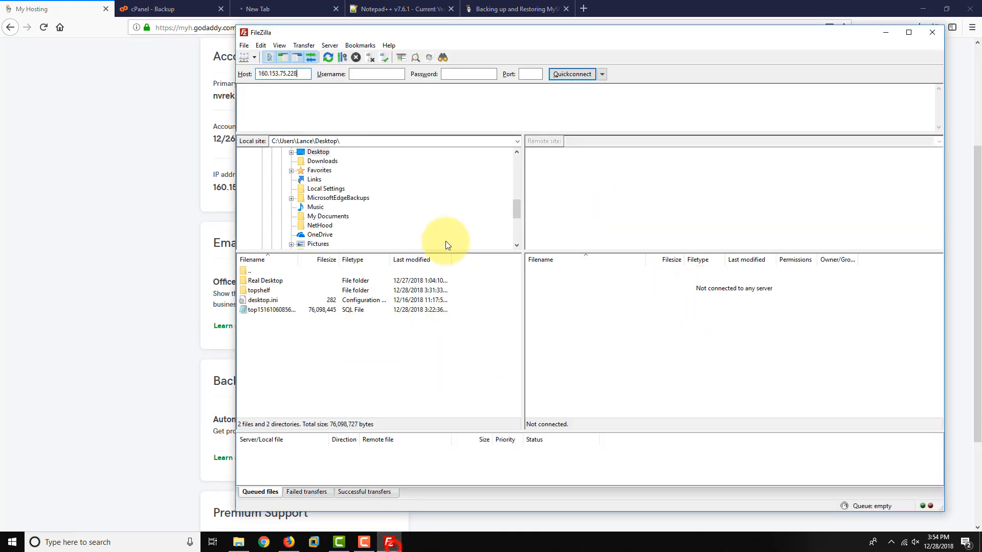
pyautogui.rightClick(376, 74)
pyautogui.click(402, 115)
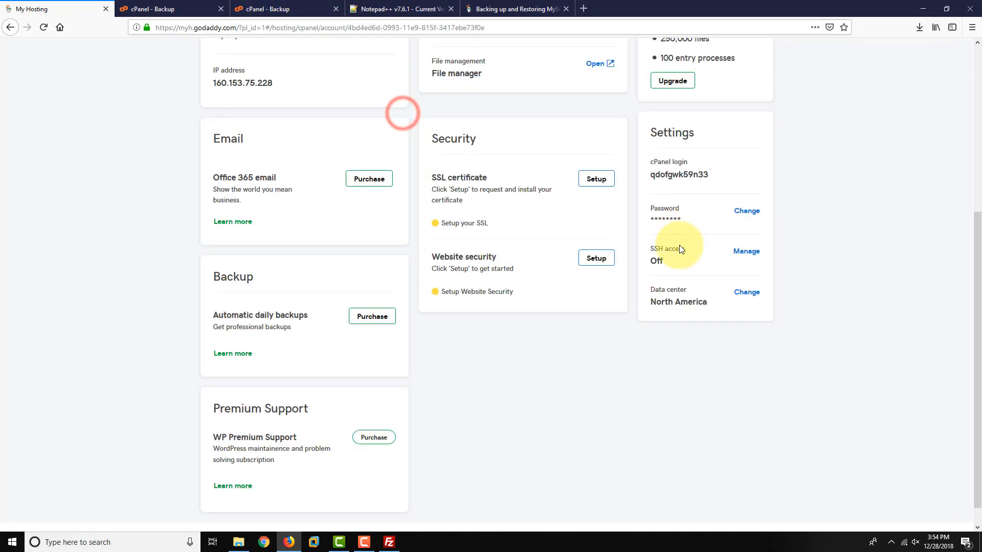
# - In the hosting page's Settings section, change the cPanel account password by entering and confirming a new one, then close the dialog
pyautogui.scroll(3, 699, 296)
pyautogui.scroll(-3, 699, 296)
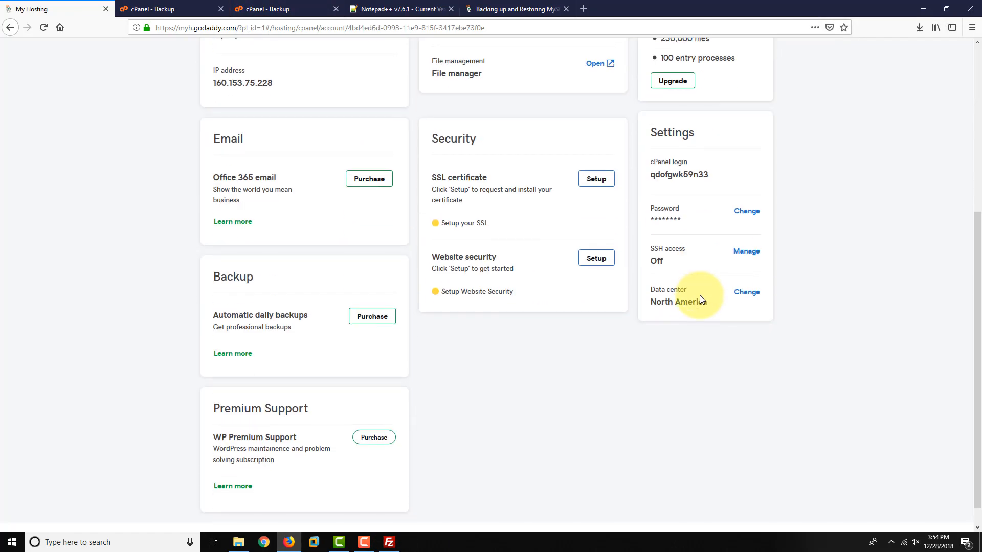
pyautogui.doubleClick(666, 219)
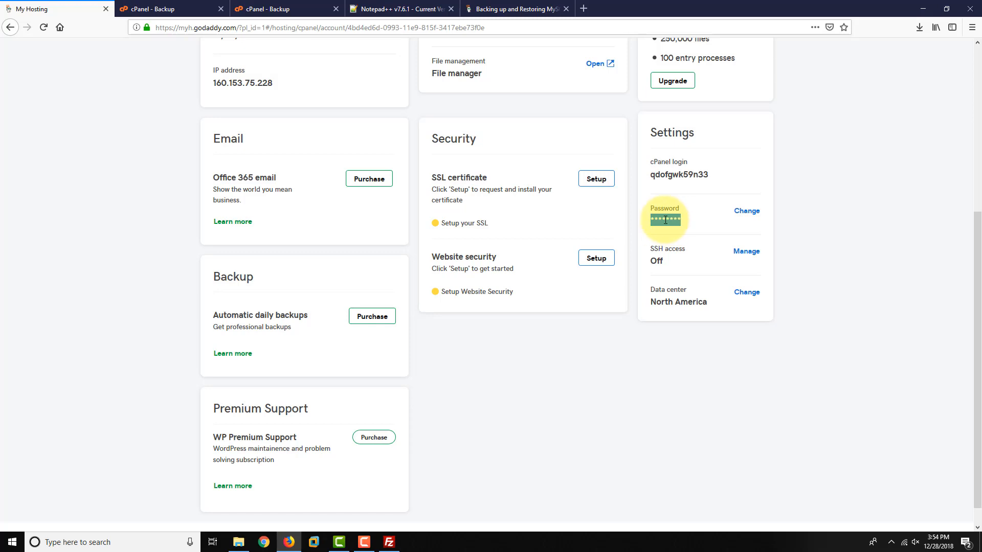
pyautogui.click(743, 214)
pyautogui.click(421, 160)
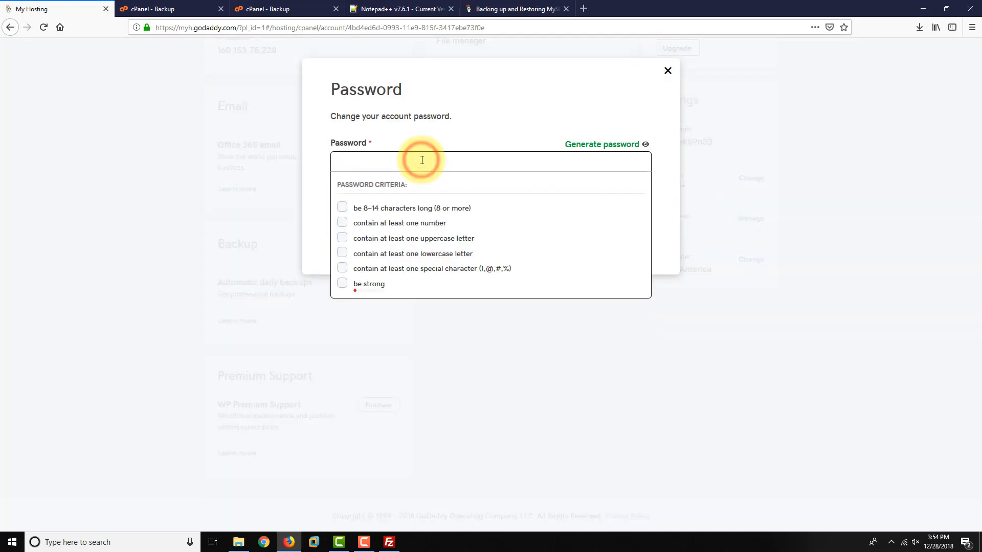
pyautogui.write('P•••••••••')
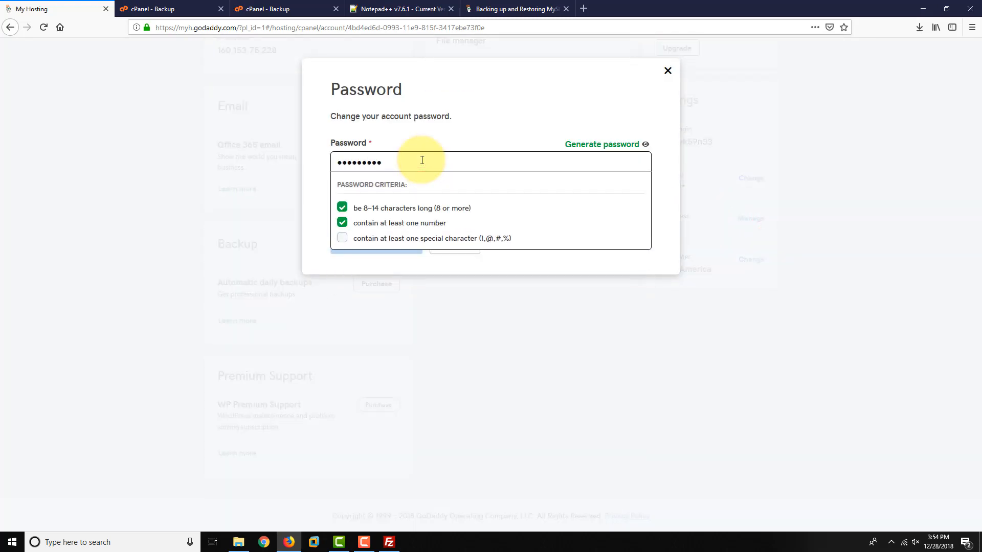
pyautogui.press('Tab')
pyautogui.write('P')
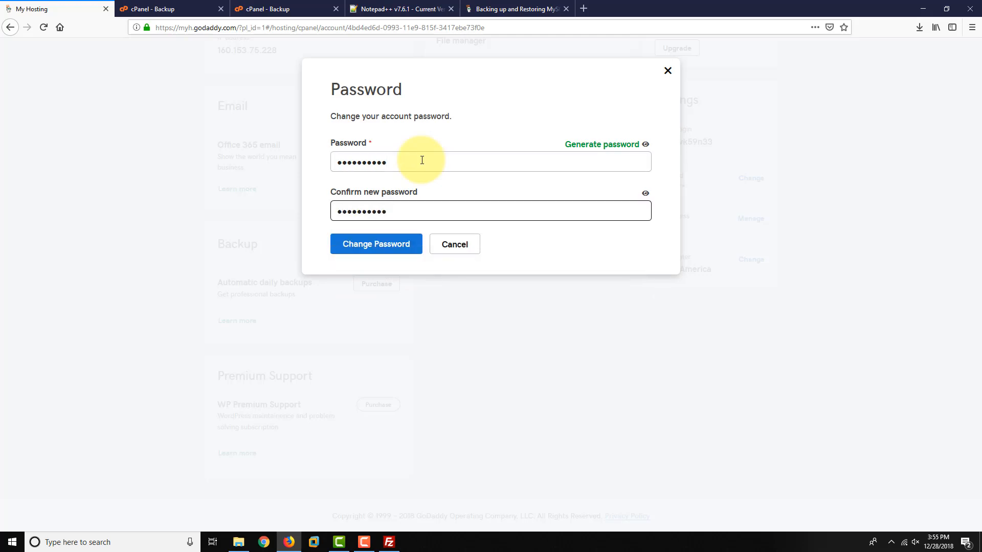
pyautogui.click(405, 247)
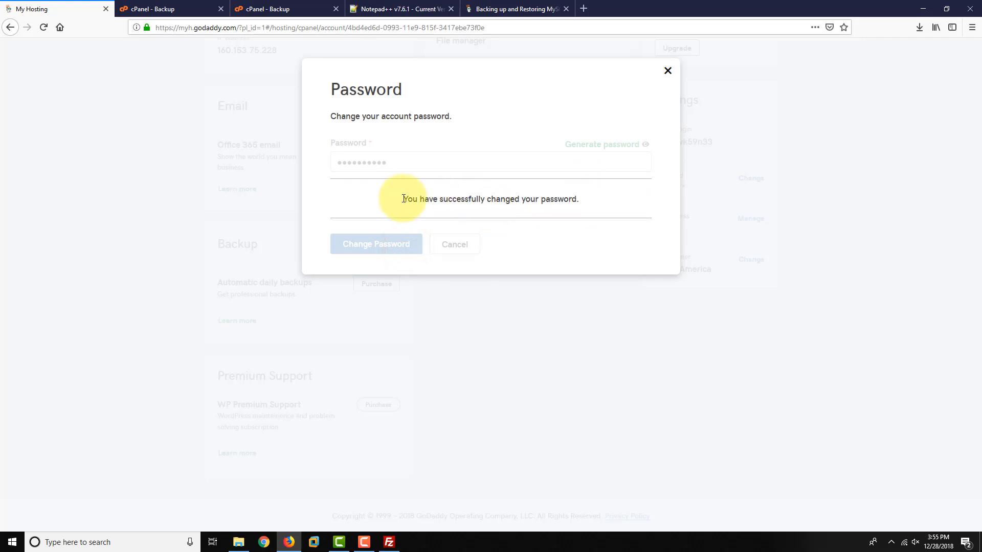
pyautogui.moveTo(400, 199); pyautogui.dragTo(593, 206)
pyautogui.click(597, 201)
pyautogui.click(668, 70)
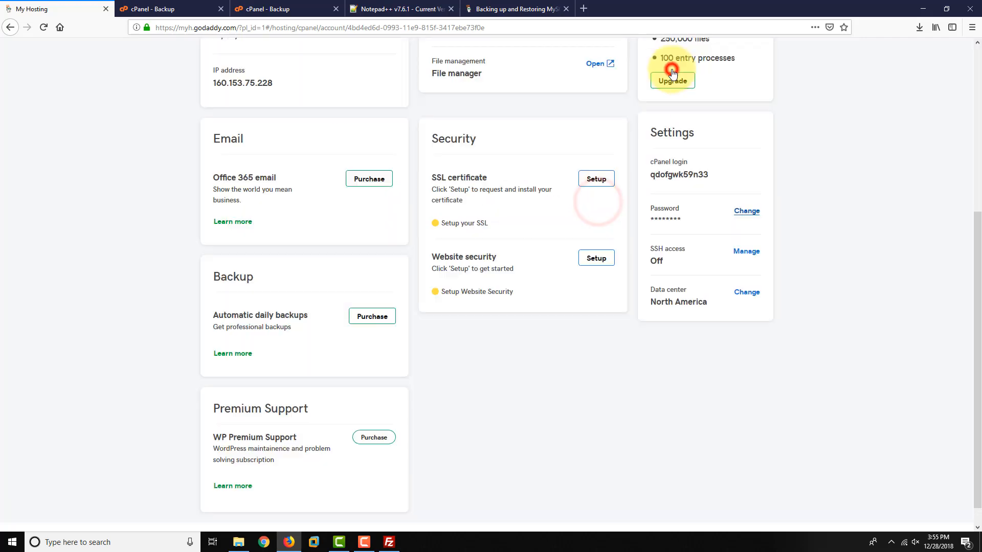
# - Switch to FileZilla, enter the new cPanel account password and port 21, and connect to the server
pyautogui.click(388, 542)
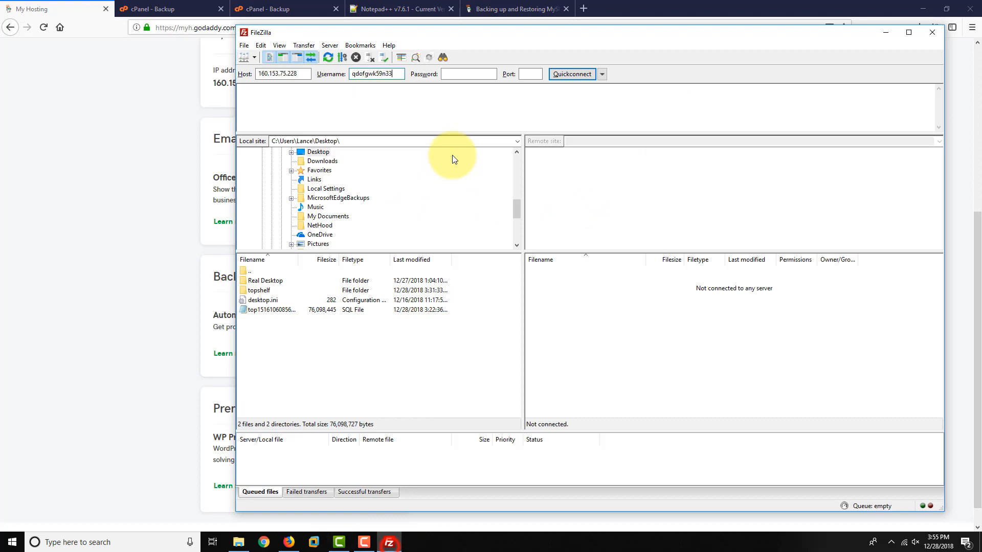
pyautogui.click(466, 73)
pyautogui.write('•••')
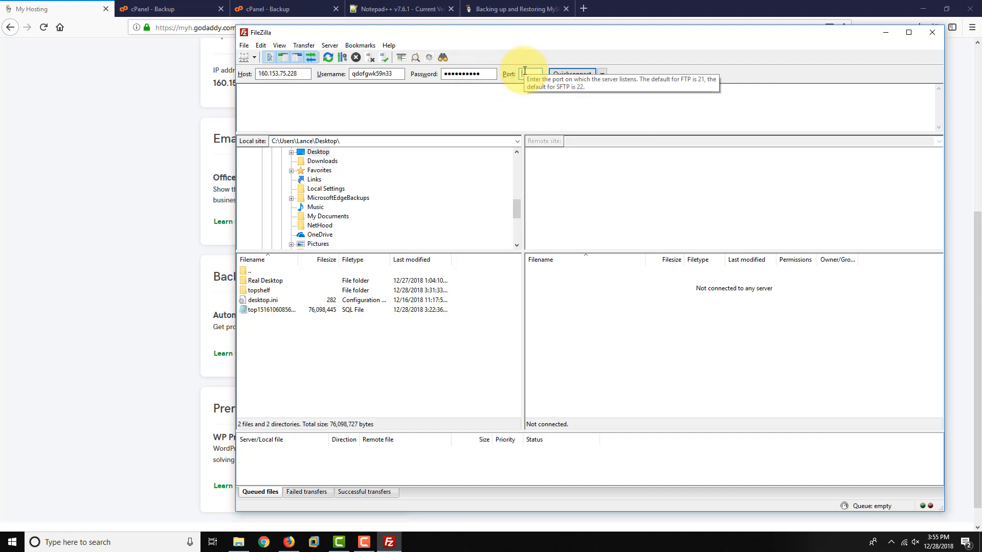
pyautogui.write('21')
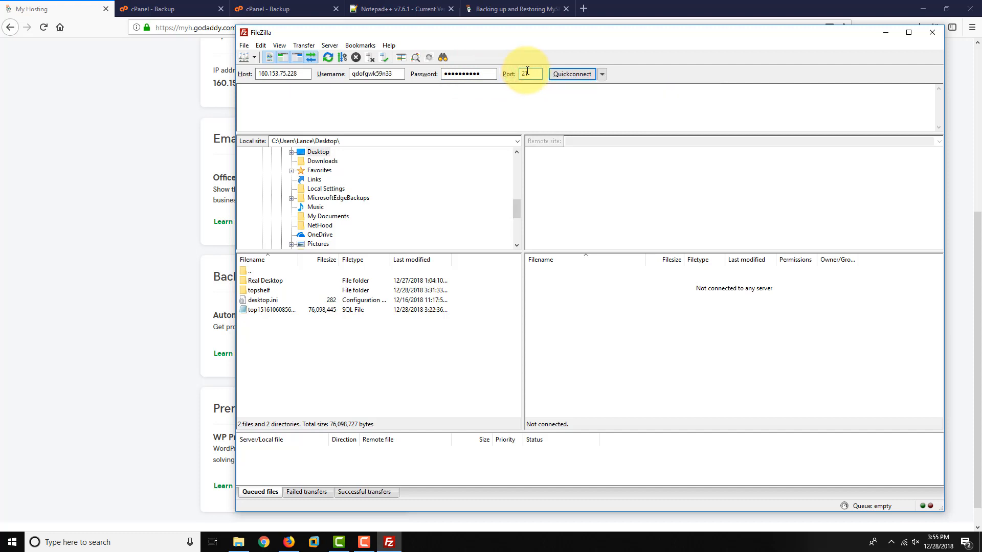
pyautogui.click(570, 74)
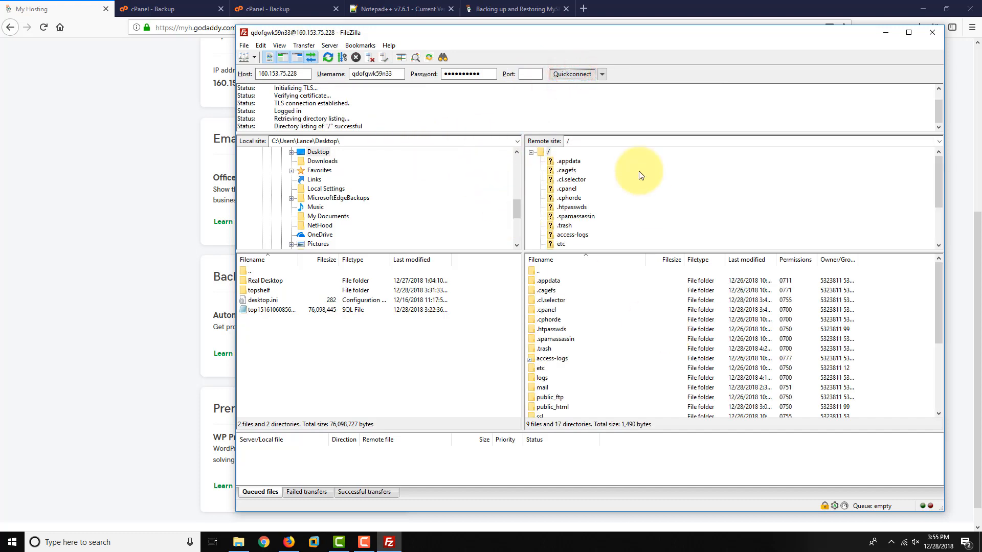
# - Look through the remote server's root directory and select the public_html folder
pyautogui.scroll(-5, 610, 307)
pyautogui.scroll(5, 613, 307)
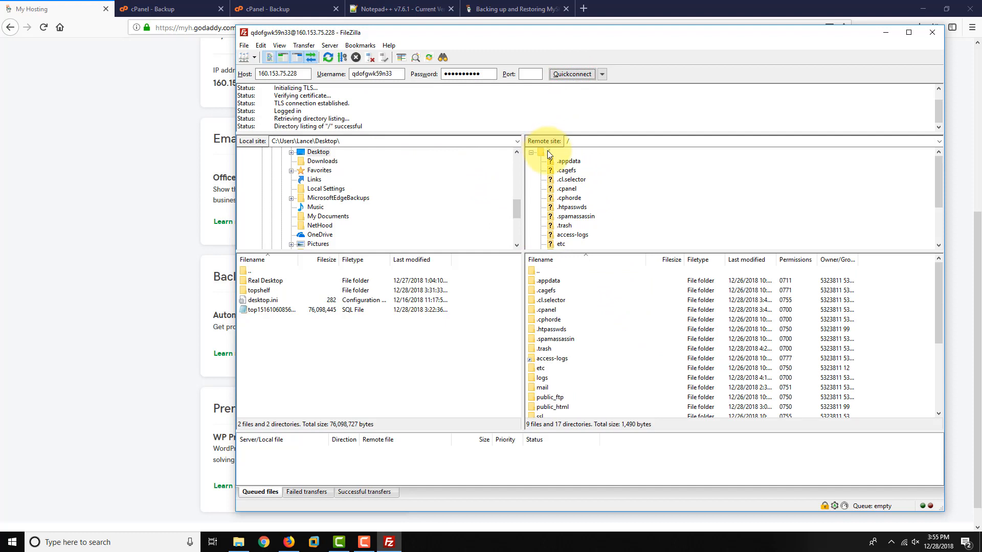
pyautogui.click(576, 140)
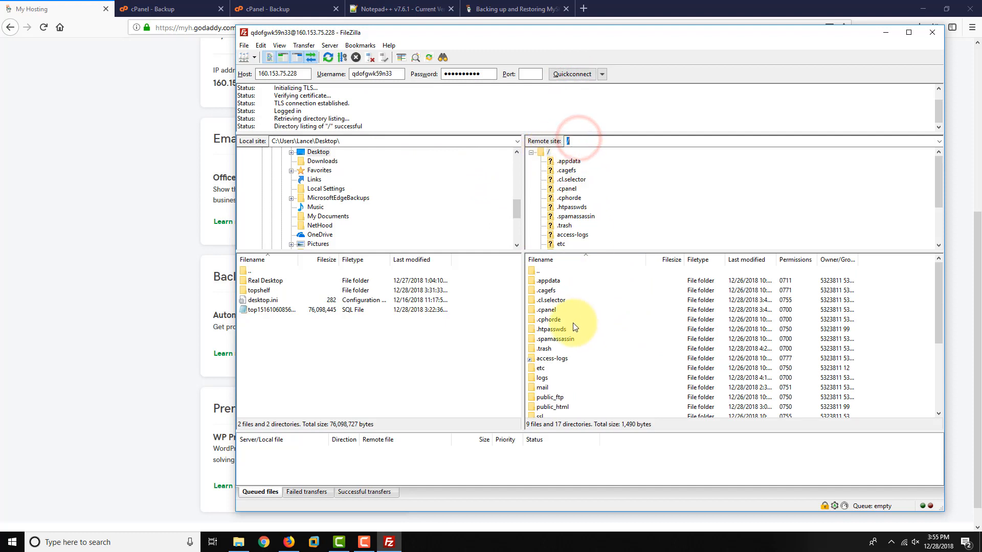
pyautogui.click(559, 291)
pyautogui.scroll(-3, 561, 307)
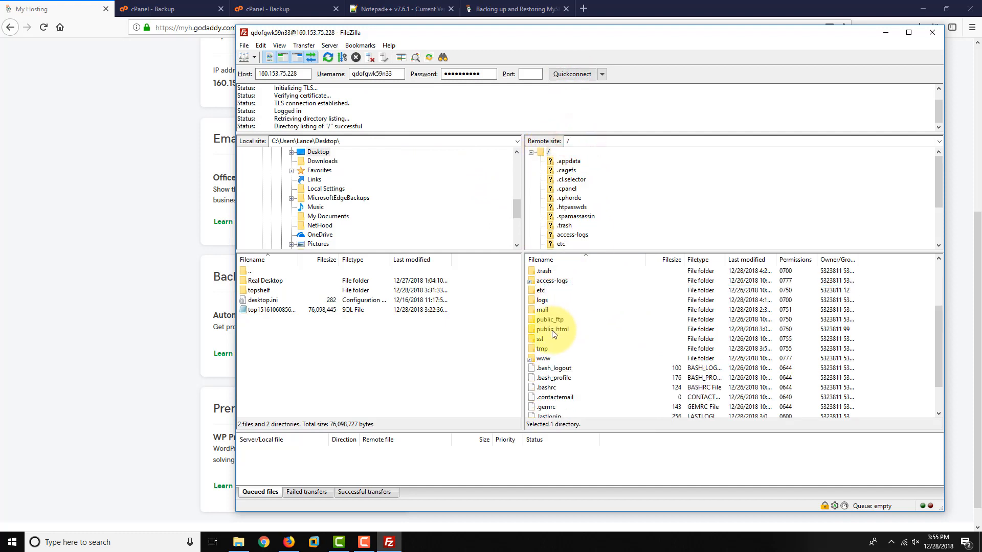
pyautogui.click(543, 330)
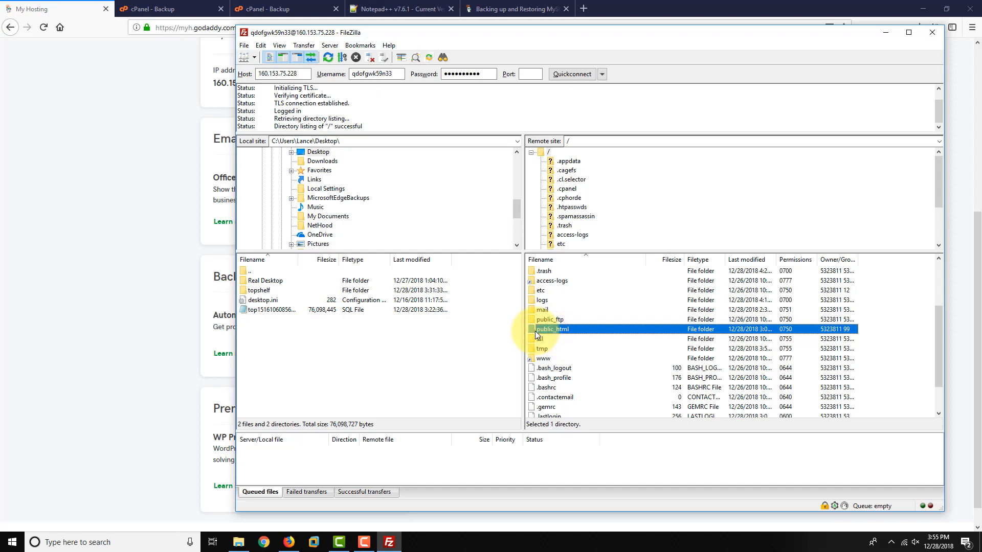
# - Open the remote public_html folder and look through the folders and files it contains
pyautogui.doubleClick(535, 330)
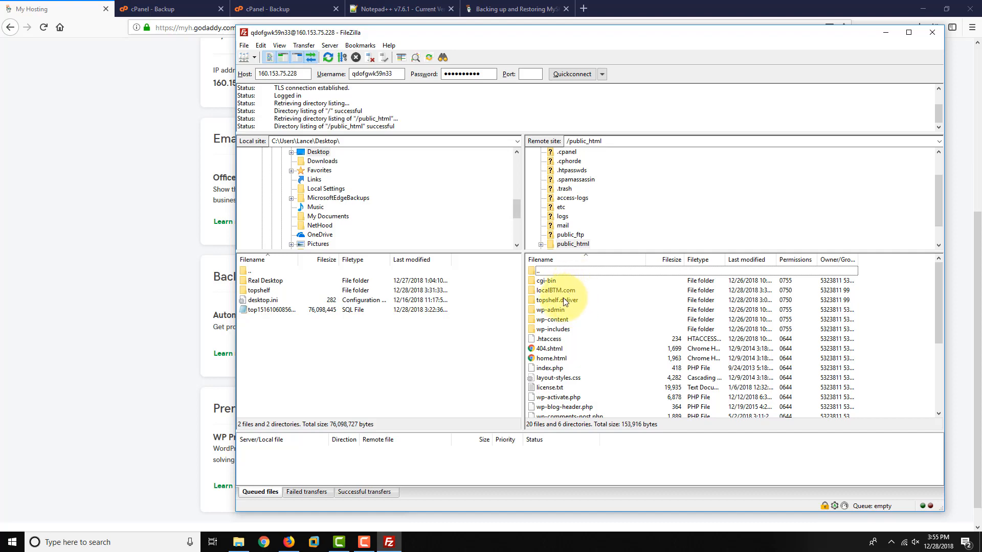
pyautogui.scroll(-3, 548, 298)
pyautogui.scroll(3, 559, 314)
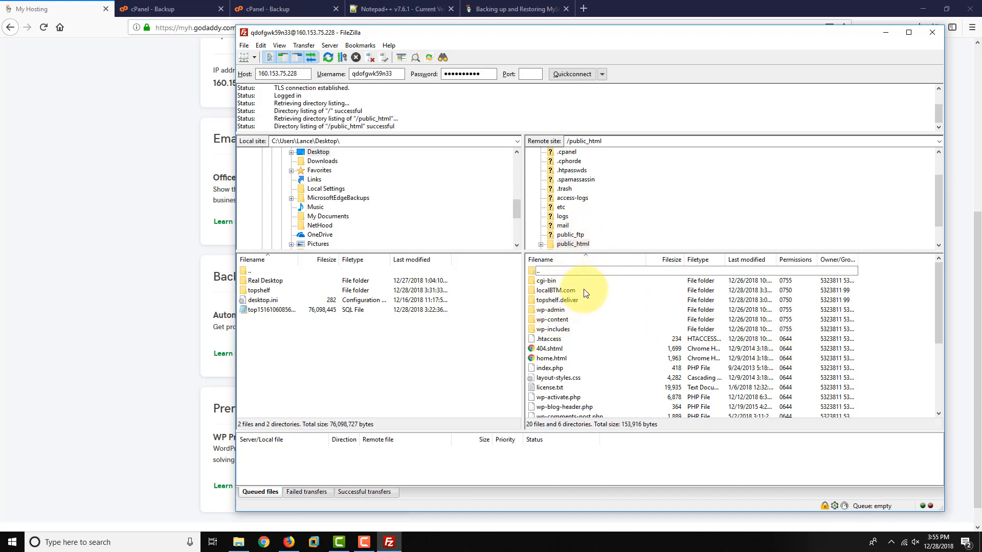
pyautogui.moveTo(584, 290)
pyautogui.mouseDown()
pyautogui.moveTo(578, 396)
pyautogui.moveTo(596, 284)
pyautogui.moveTo(588, 291)
pyautogui.mouseUp()
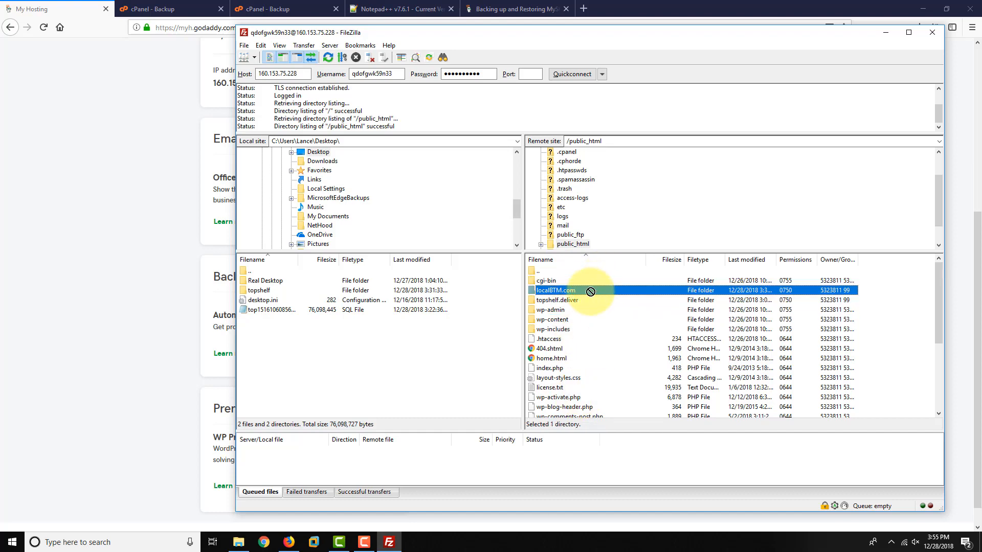
pyautogui.moveTo(887, 281); pyautogui.dragTo(833, 419)
pyautogui.click(908, 327)
pyautogui.click(545, 280)
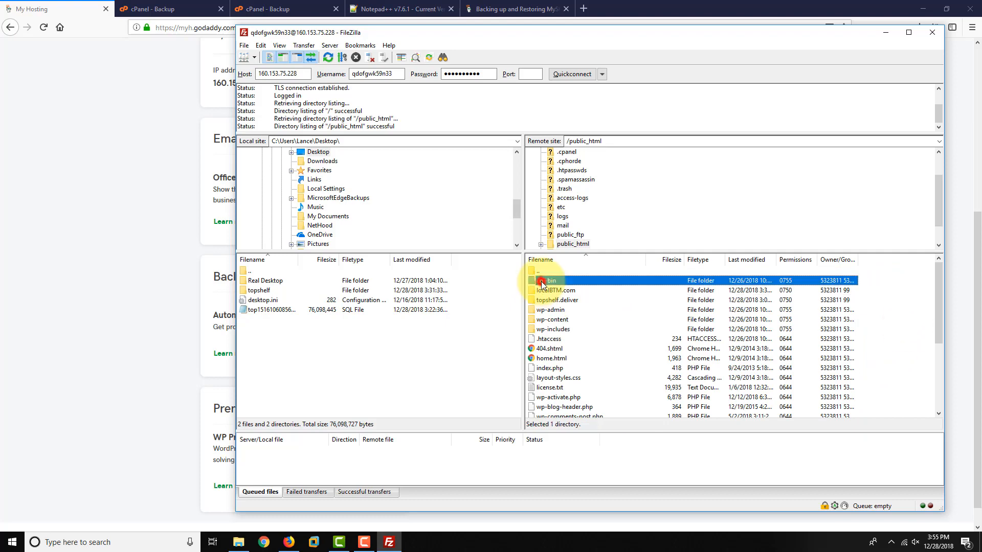
pyautogui.moveTo(869, 291); pyautogui.dragTo(801, 449)
pyautogui.click(887, 369)
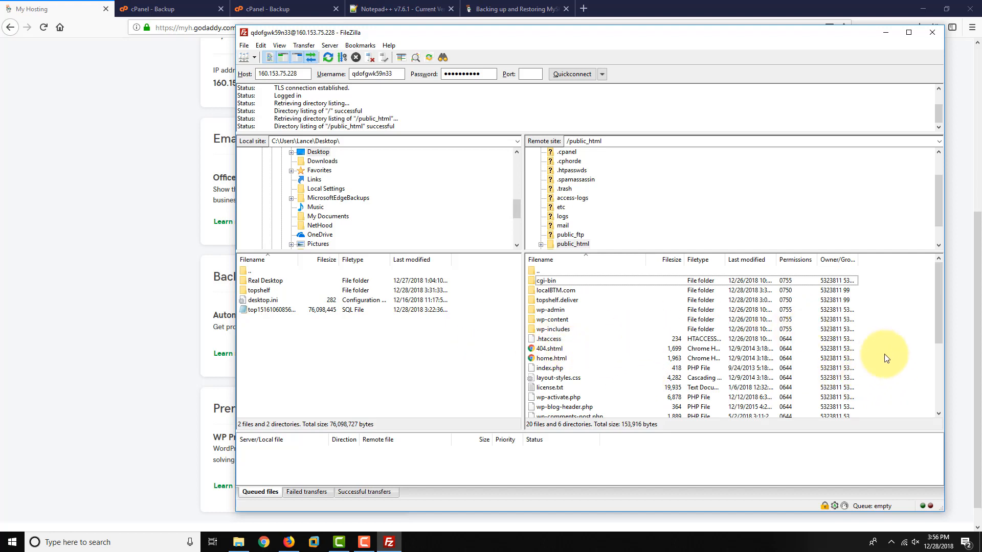
# - Look through the contents of the local topshelf folder and return to the Desktop folder
pyautogui.click(261, 293)
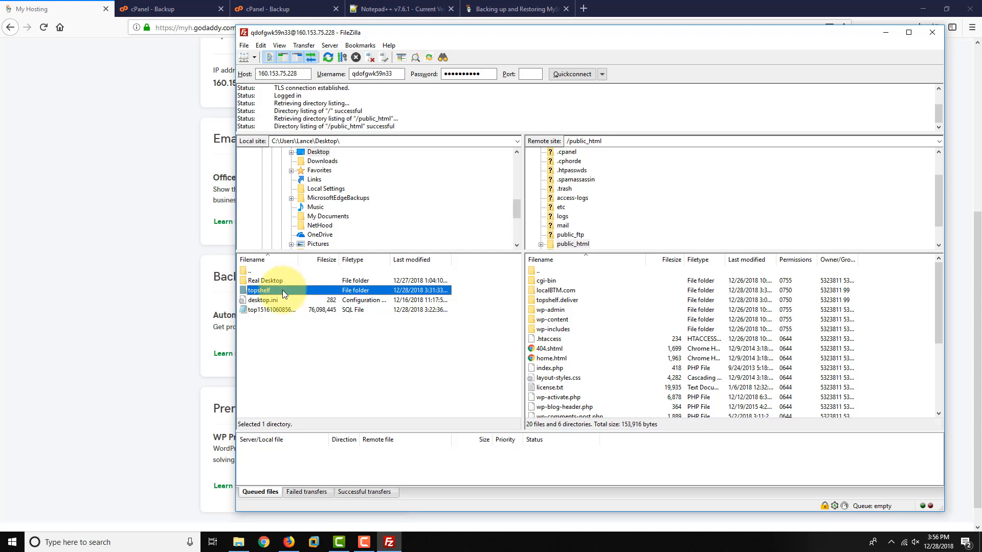
pyautogui.doubleClick(283, 290)
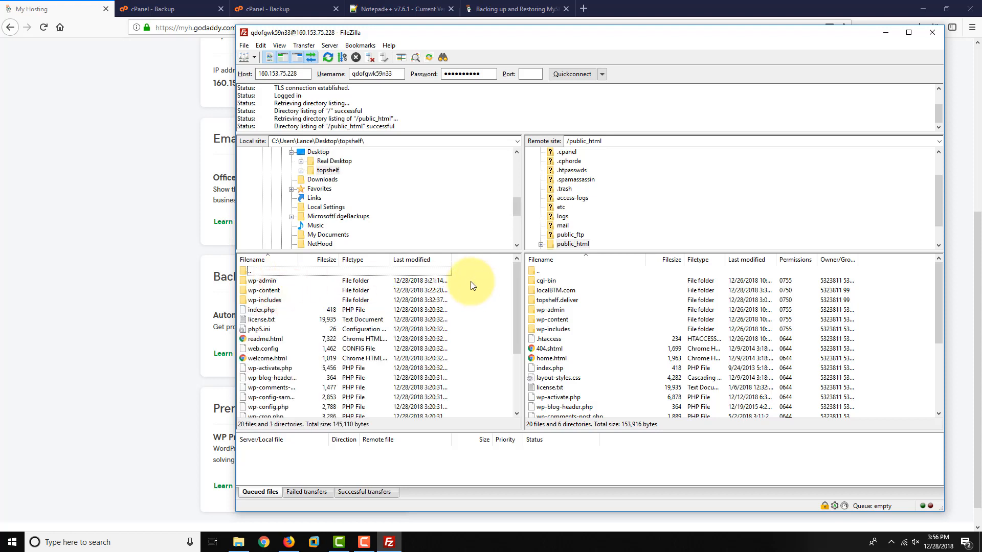
pyautogui.moveTo(471, 285); pyautogui.dragTo(385, 445)
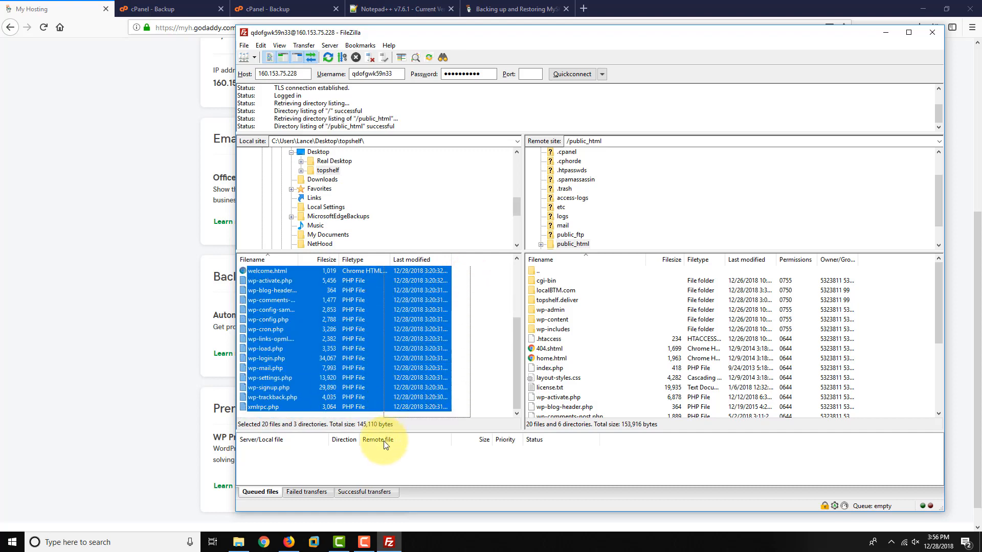
pyautogui.moveTo(402, 351); pyautogui.dragTo(368, 343)
pyautogui.click(489, 347)
pyautogui.scroll(3, 383, 327)
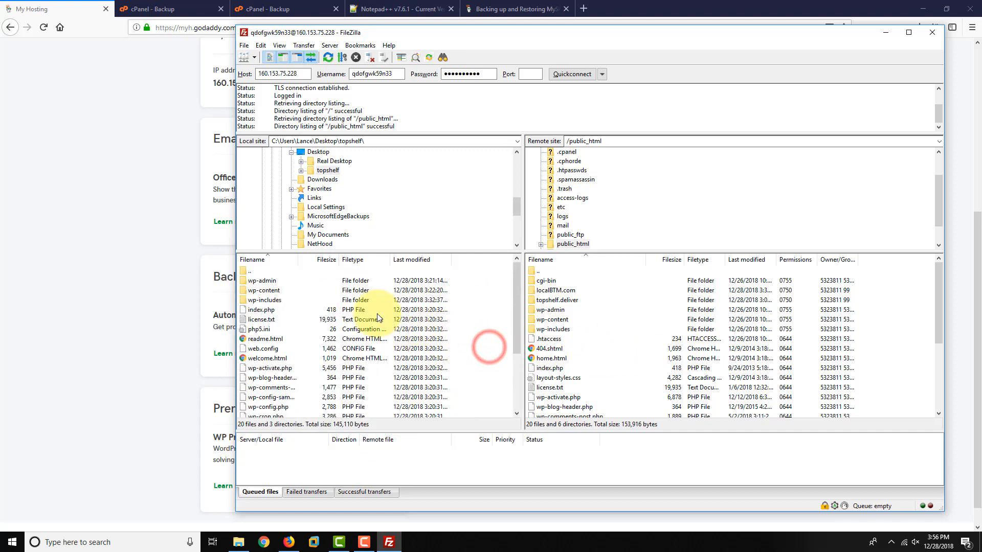
pyautogui.doubleClick(250, 271)
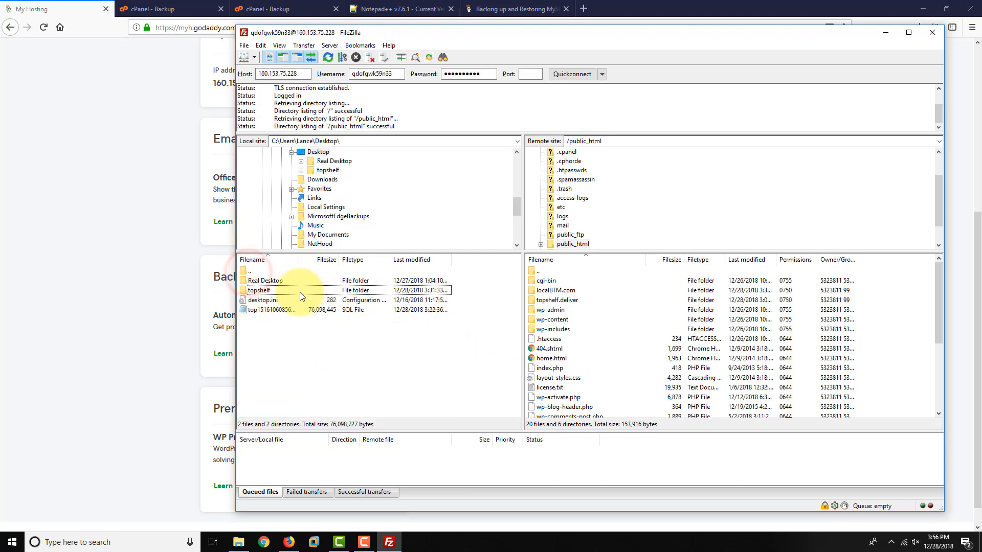
pyautogui.click(260, 290)
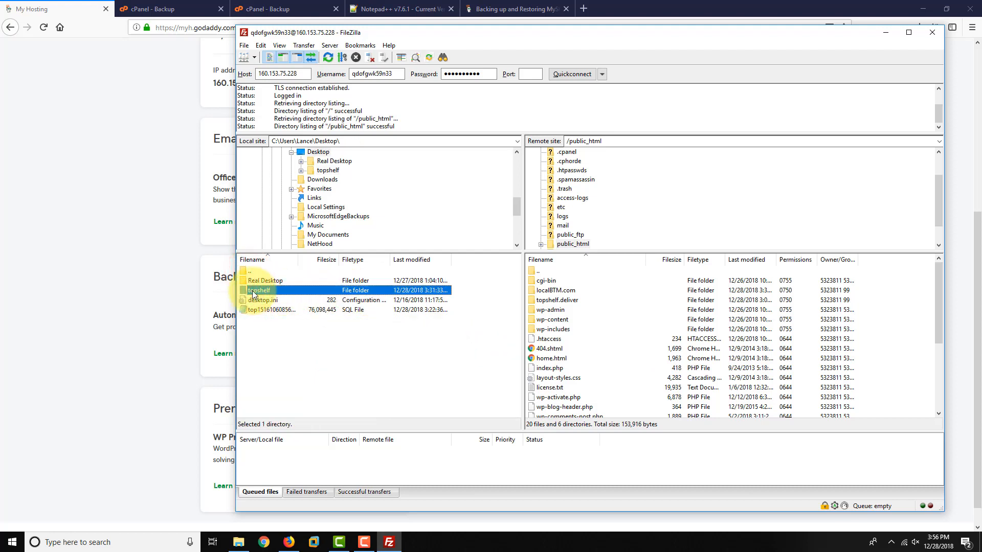
pyautogui.moveTo(252, 294); pyautogui.dragTo(346, 313)
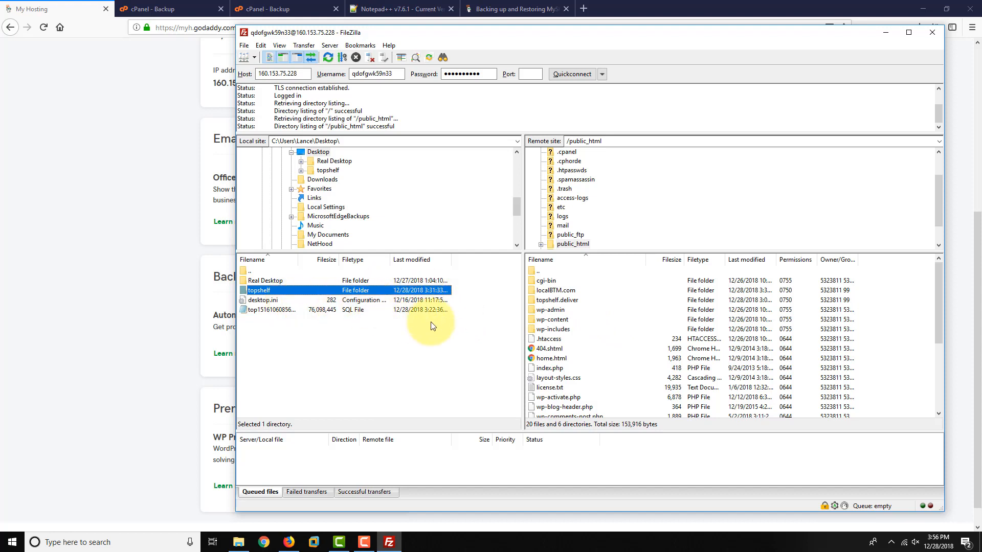
pyautogui.click(461, 339)
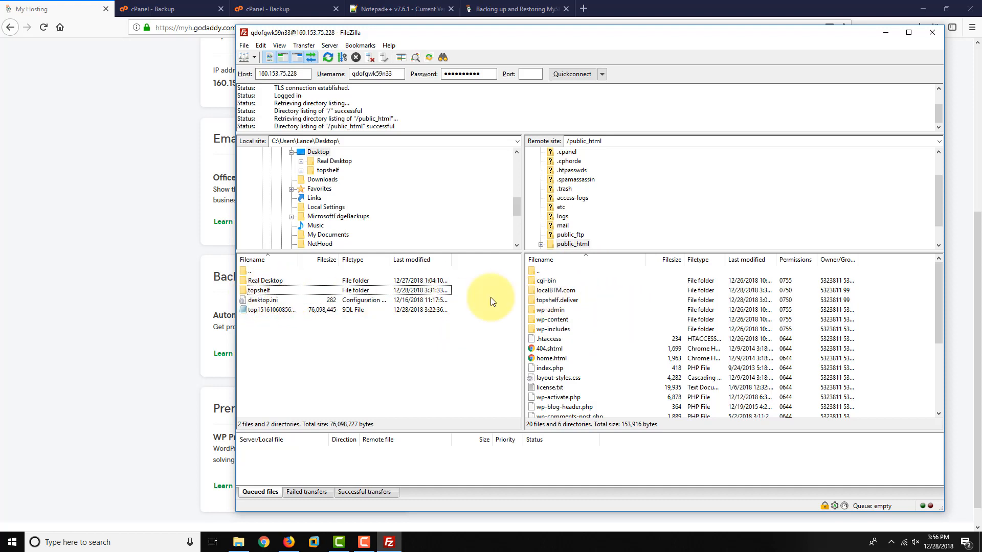
# - Reopen the local topshelf folder and review its wp-admin, wp-content and wp-includes folders and remaining site files
pyautogui.doubleClick(257, 292)
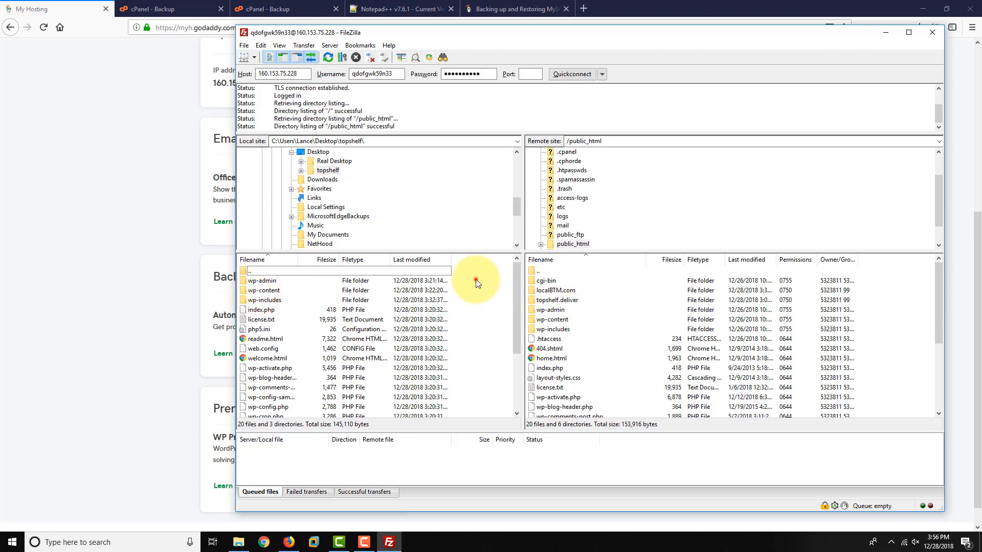
pyautogui.moveTo(476, 279); pyautogui.dragTo(399, 472)
pyautogui.click(487, 363)
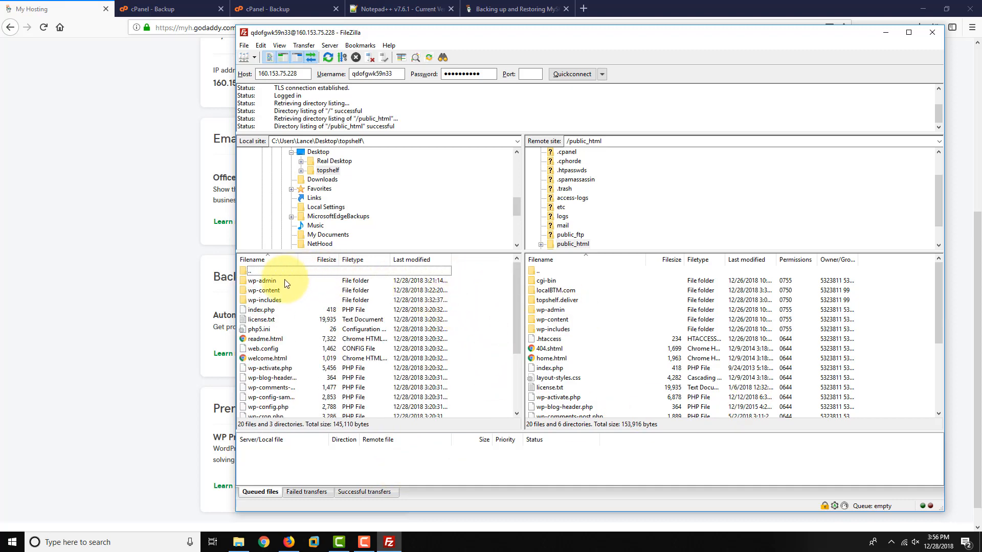
pyautogui.click(263, 283)
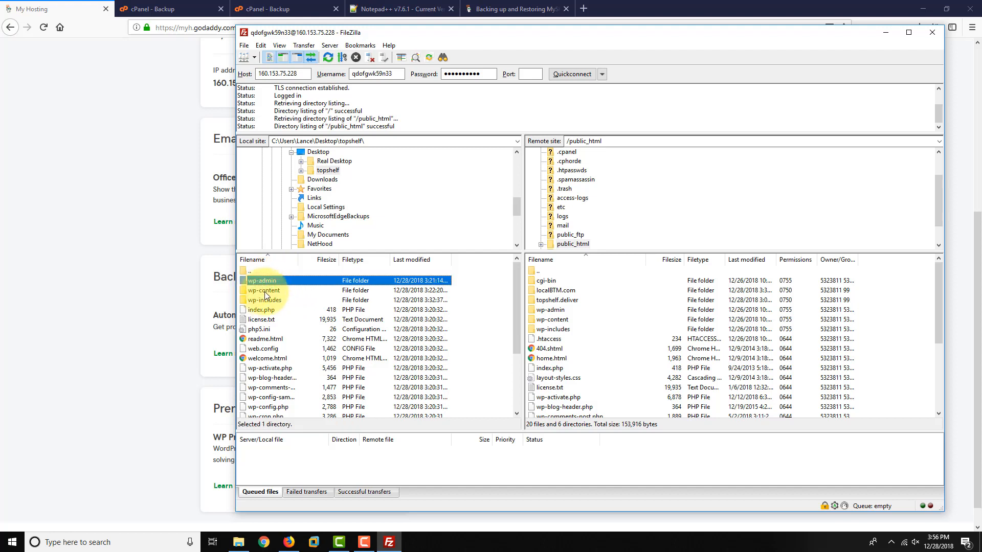
pyautogui.moveTo(473, 302); pyautogui.dragTo(295, 279)
pyautogui.click(483, 319)
pyautogui.scroll(-3, 495, 314)
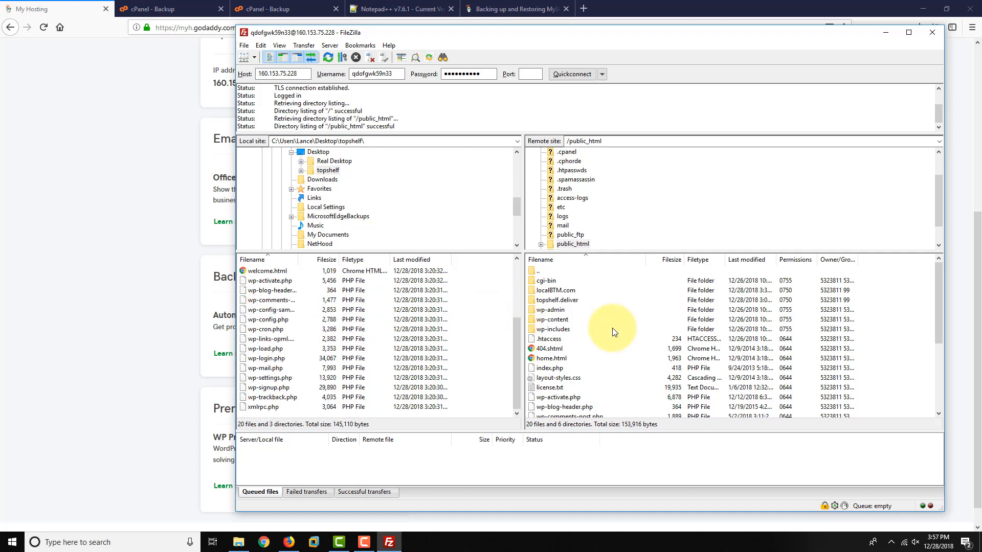
# - Compare the WordPress folders and files in the remote public_html folder with those in the local topshelf folder
pyautogui.scroll(-4, 615, 330)
pyautogui.scroll(4, 614, 337)
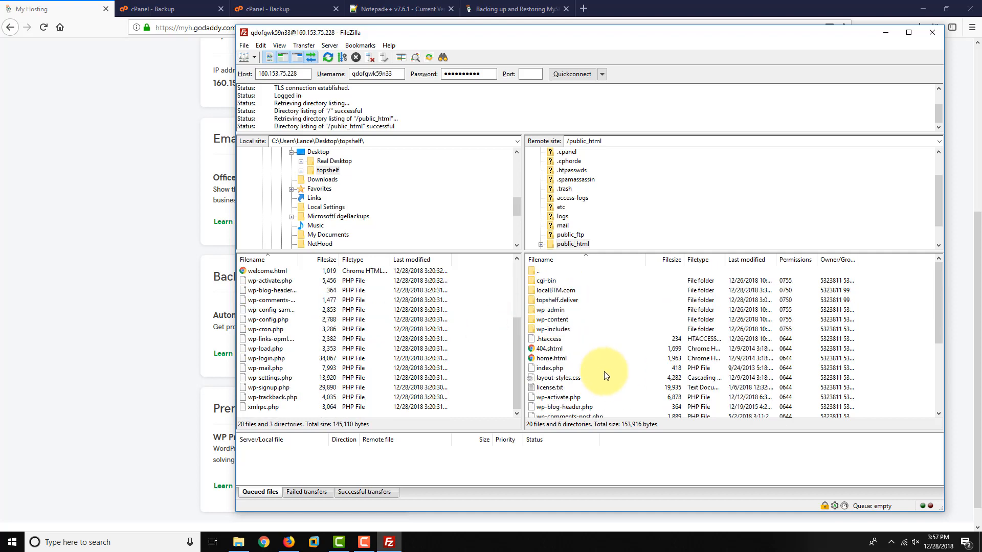
pyautogui.moveTo(883, 335); pyautogui.dragTo(670, 312)
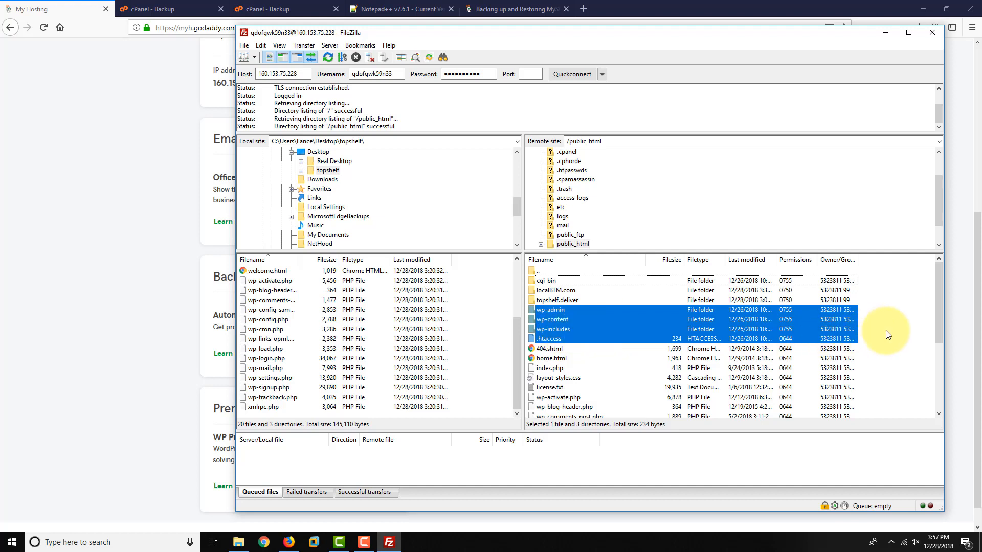
pyautogui.click(886, 312)
pyautogui.click(872, 296)
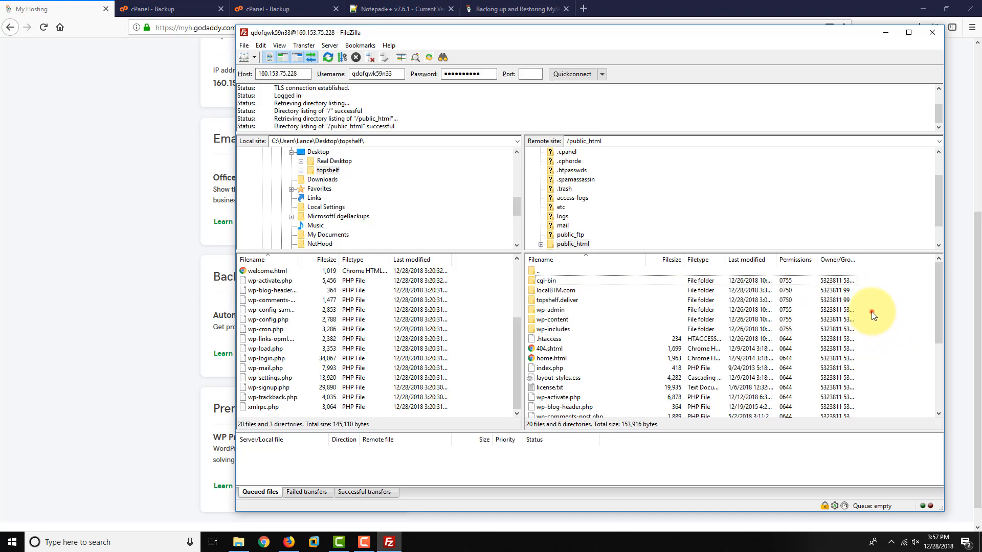
pyautogui.moveTo(872, 311); pyautogui.dragTo(847, 349)
pyautogui.click(289, 337)
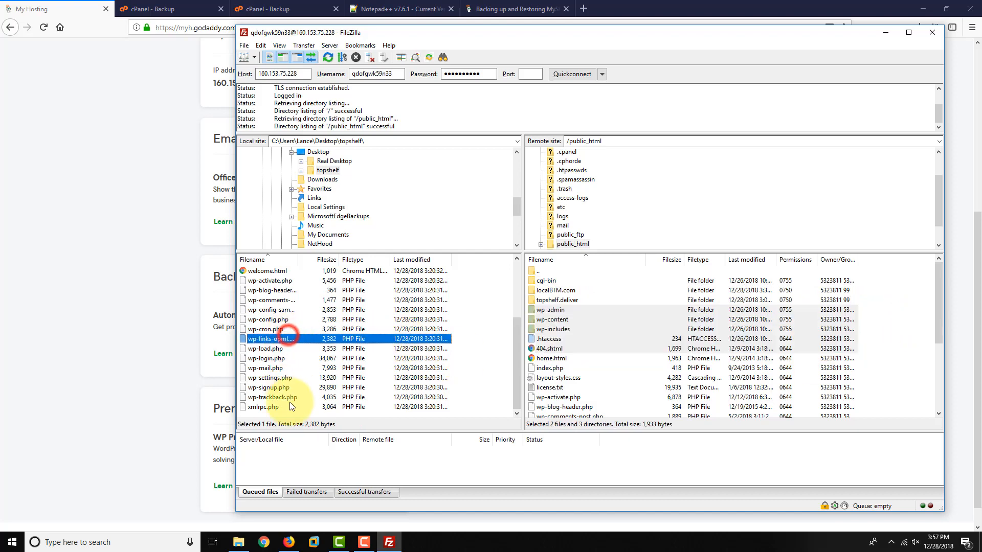
pyautogui.click(289, 406)
pyautogui.click(903, 368)
pyautogui.scroll(-4, 592, 356)
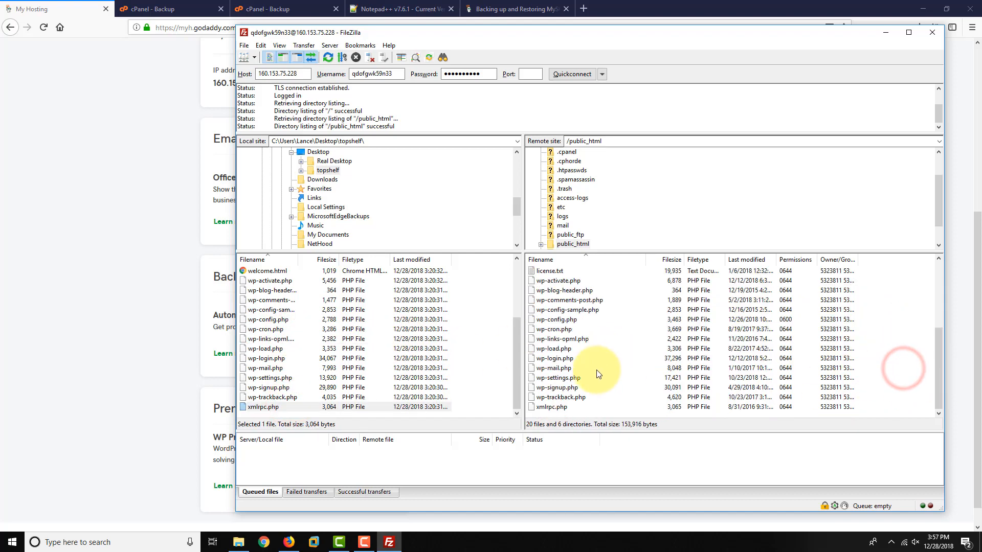
pyautogui.scroll(4, 570, 394)
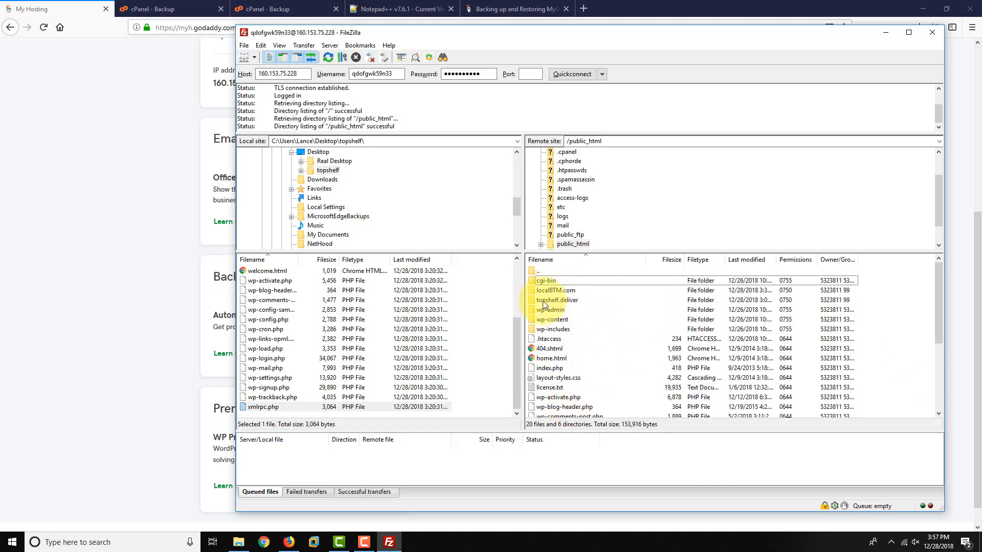
pyautogui.scroll(5, 358, 307)
# - Return the local side to the Desktop folder and open topshelf.deliver inside the remote public_html folder
pyautogui.doubleClick(247, 272)
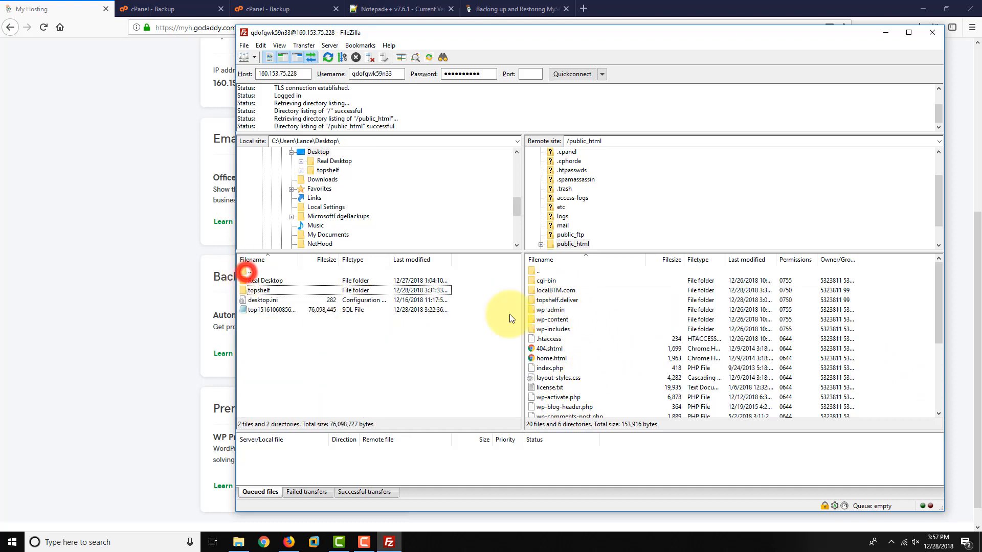
pyautogui.doubleClick(540, 300)
pyautogui.click(595, 317)
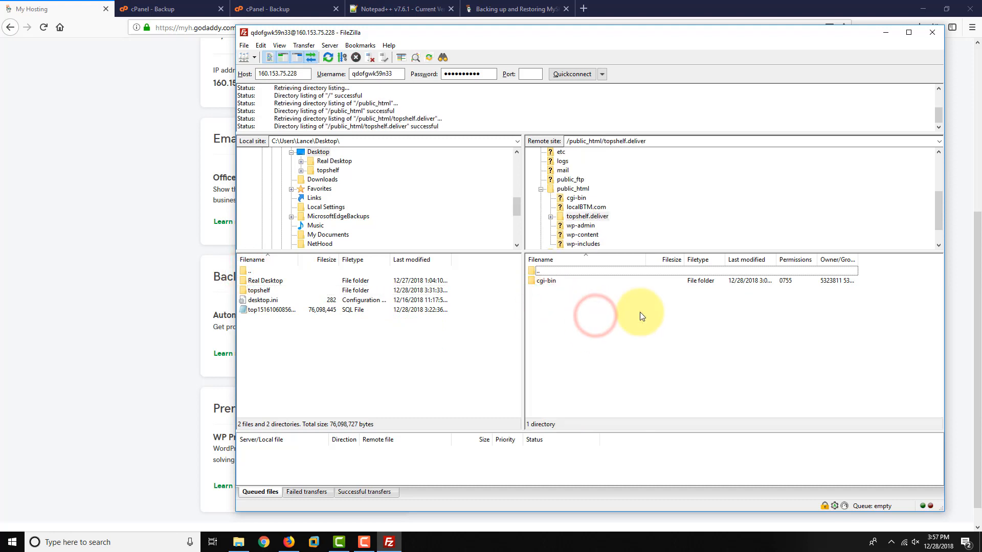
pyautogui.moveTo(639, 311); pyautogui.dragTo(569, 278)
pyautogui.click(570, 356)
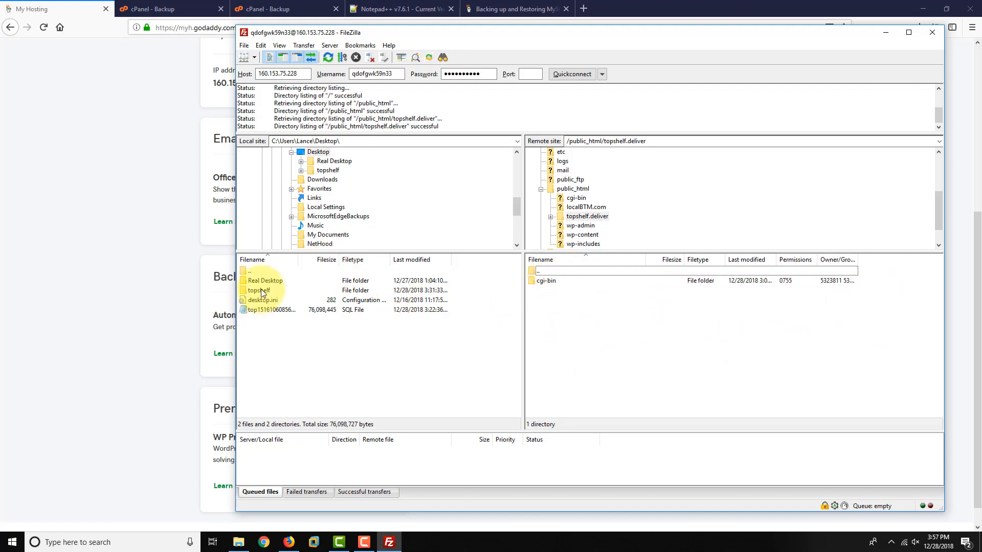
# - Upload all files and folders from the local topshelf folder into the remote /public_html/topshelf.deliver folder
pyautogui.moveTo(261, 292)
pyautogui.mouseDown()
pyautogui.moveTo(621, 307)
pyautogui.moveTo(254, 292)
pyautogui.mouseUp()
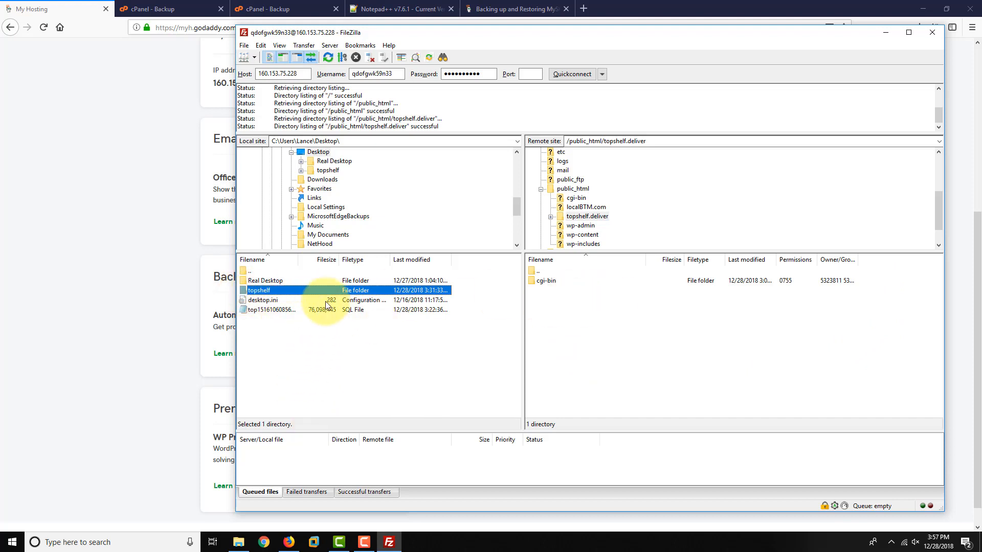
pyautogui.doubleClick(275, 290)
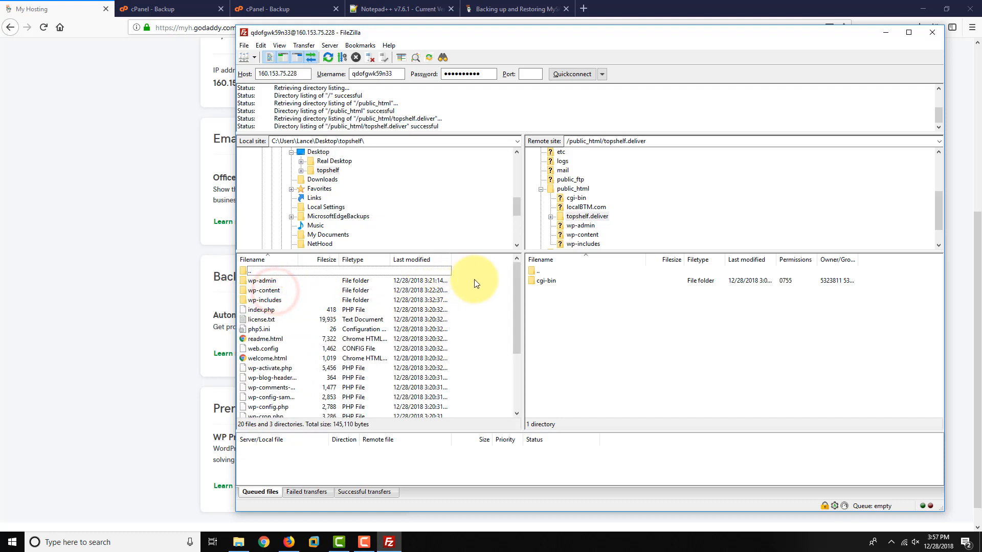
pyautogui.moveTo(473, 279); pyautogui.dragTo(331, 436)
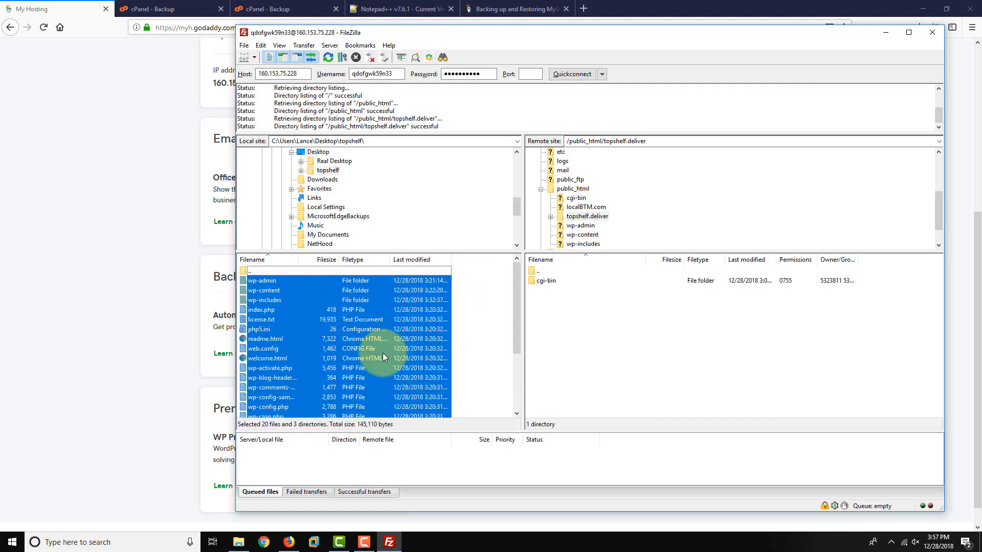
pyautogui.hotkey('ctrl', 'a')
pyautogui.moveTo(350, 323); pyautogui.dragTo(701, 329)
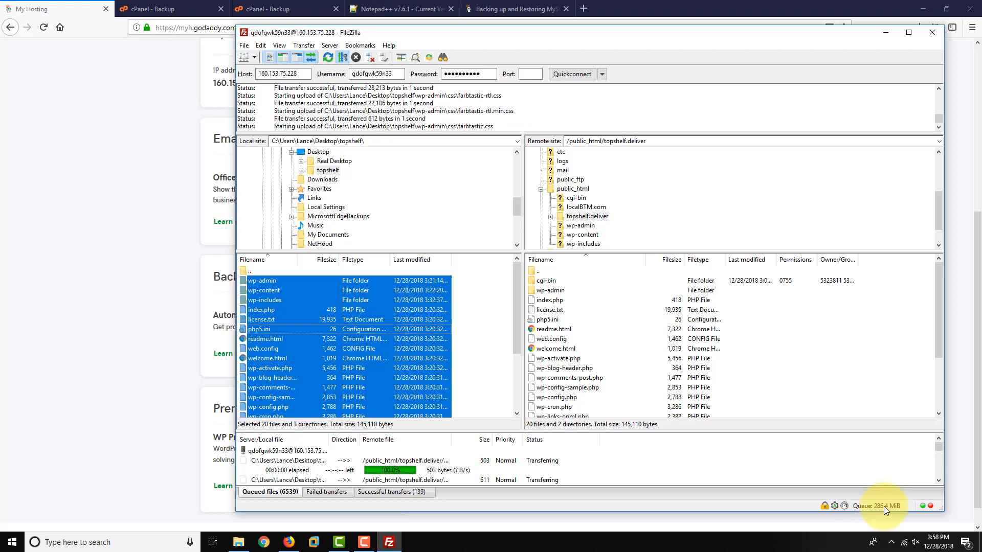
# - Minimize FileZilla and check the database restore result on the cPanel Backup page in the browser
pyautogui.click(882, 31)
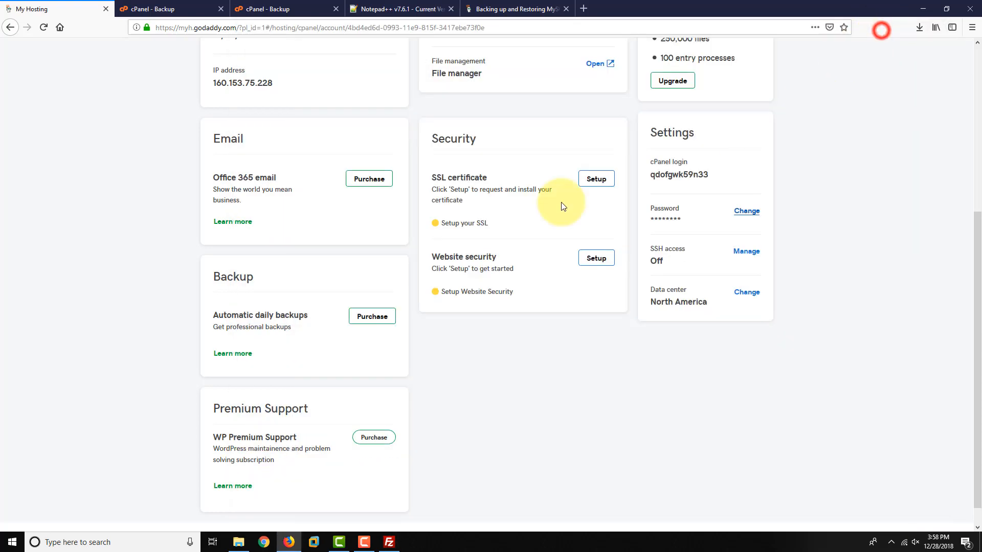
pyautogui.click(262, 10)
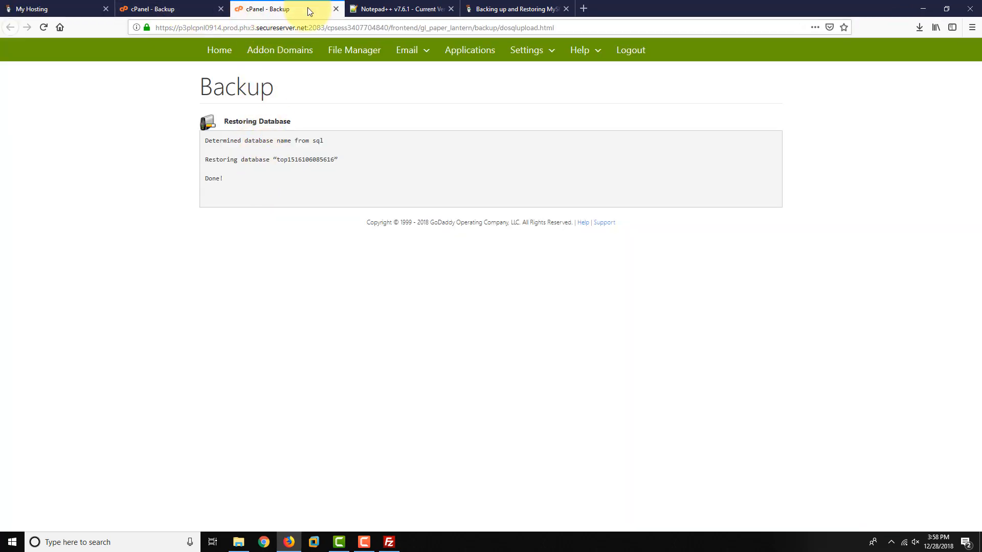
pyautogui.click(189, 10)
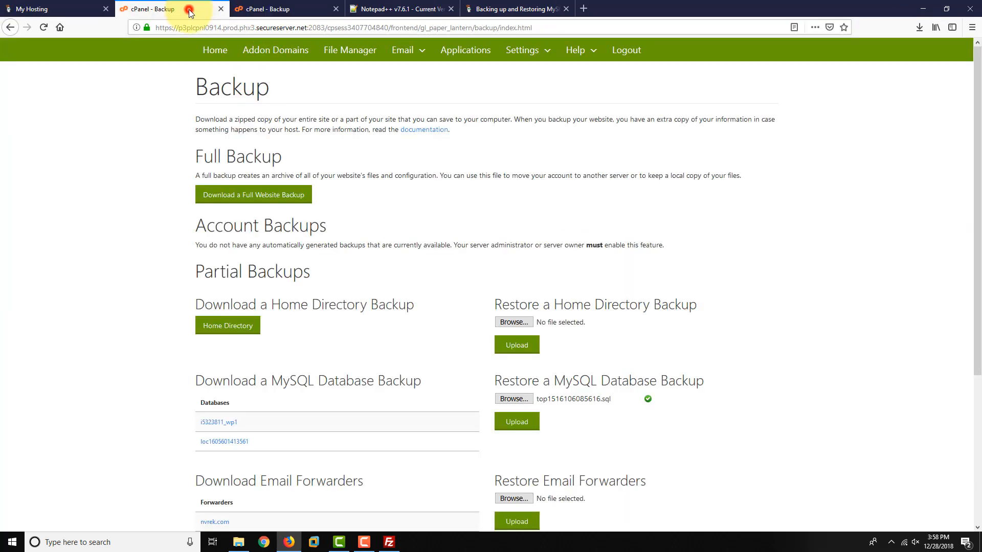
pyautogui.click(282, 9)
pyautogui.moveTo(256, 180); pyautogui.dragTo(201, 136)
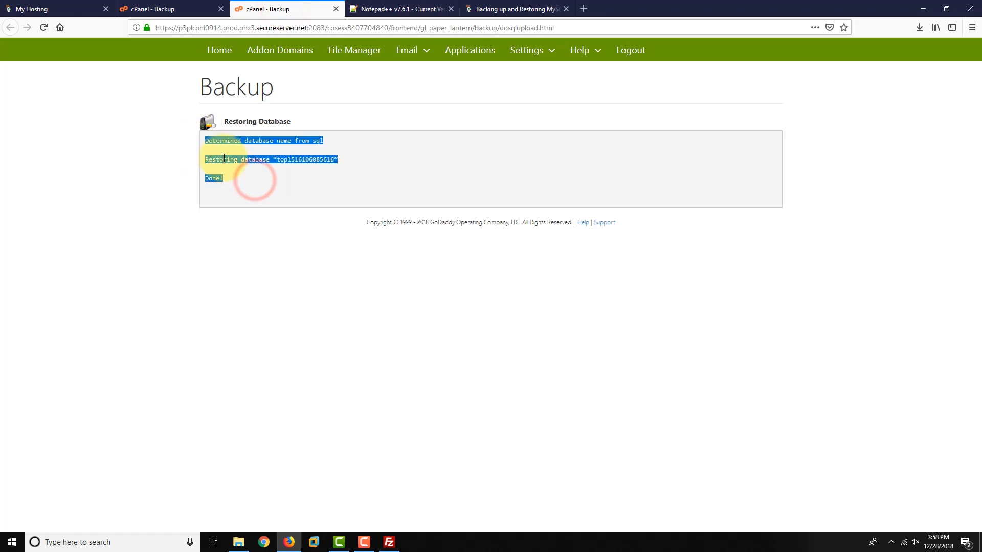
pyautogui.click(242, 203)
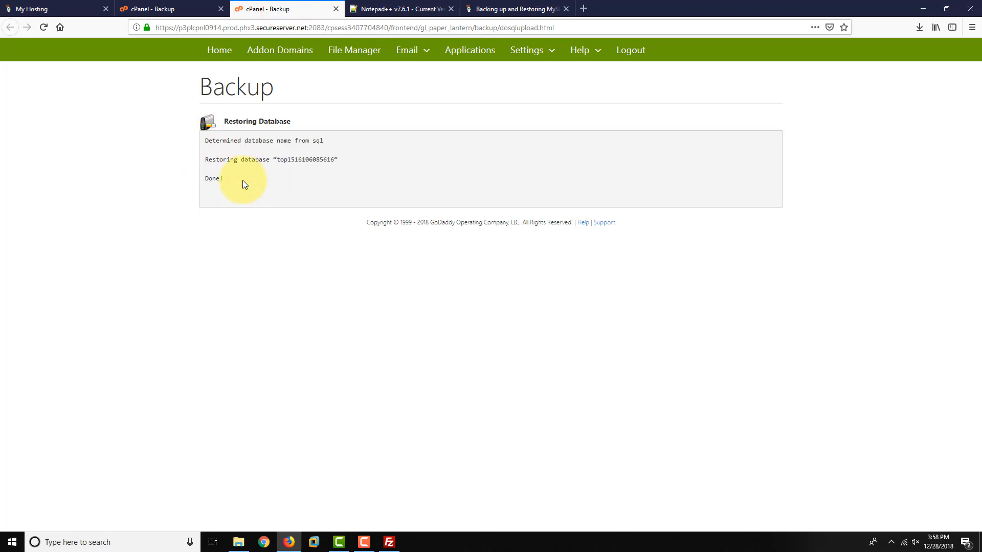
# - Review each line of the Restoring Database log on the Backup page
pyautogui.tripleClick(242, 180)
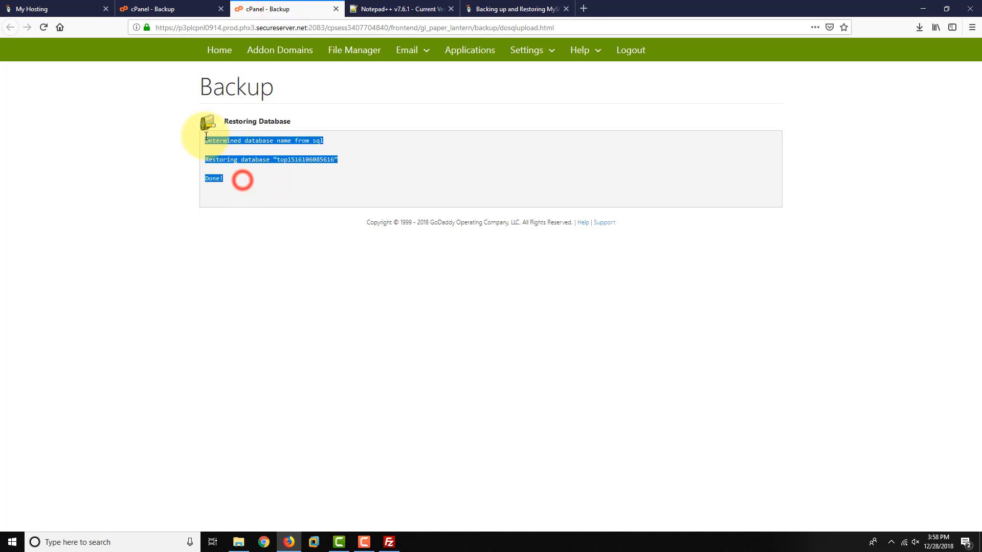
pyautogui.click(228, 181)
pyautogui.moveTo(228, 181); pyautogui.dragTo(183, 137)
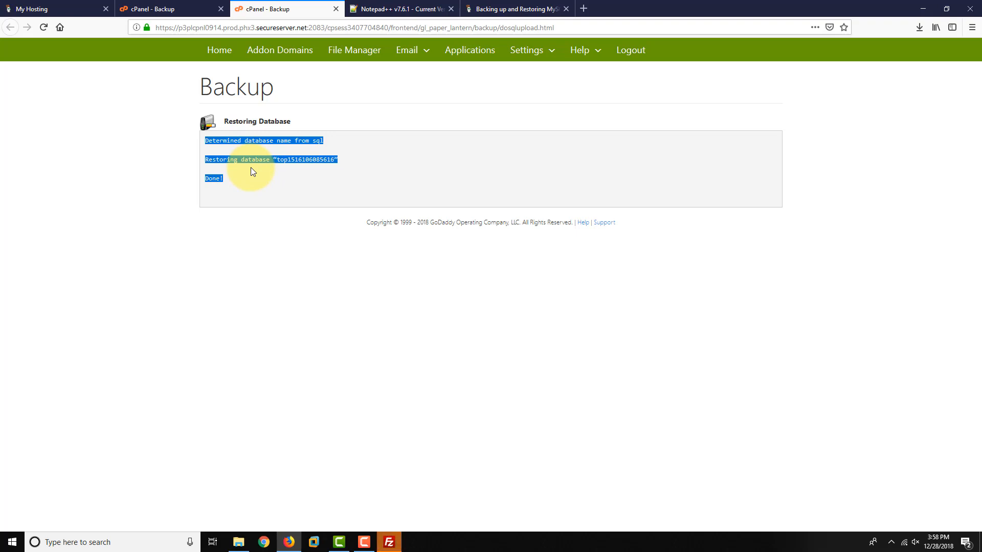
pyautogui.click(246, 181)
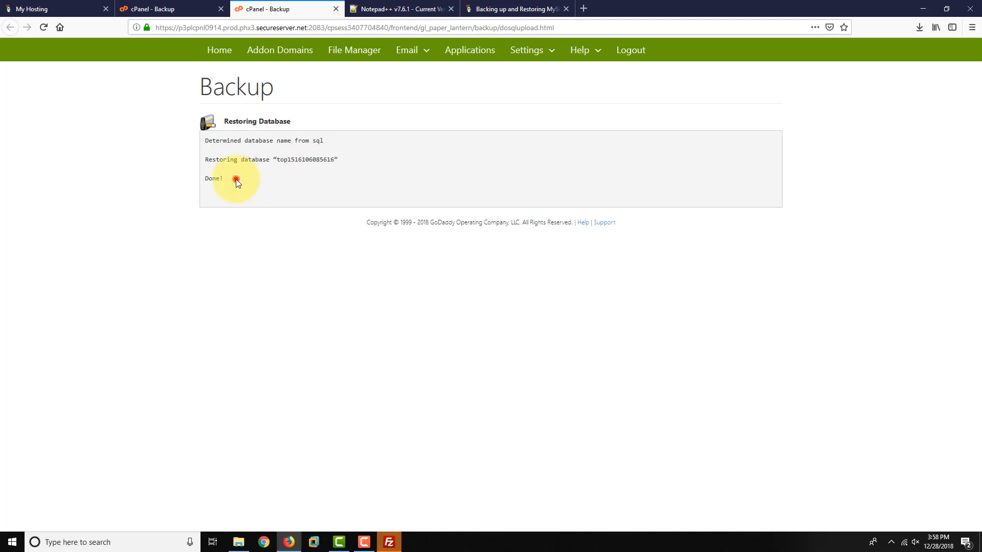
pyautogui.moveTo(235, 179); pyautogui.dragTo(327, 145)
pyautogui.click(182, 152)
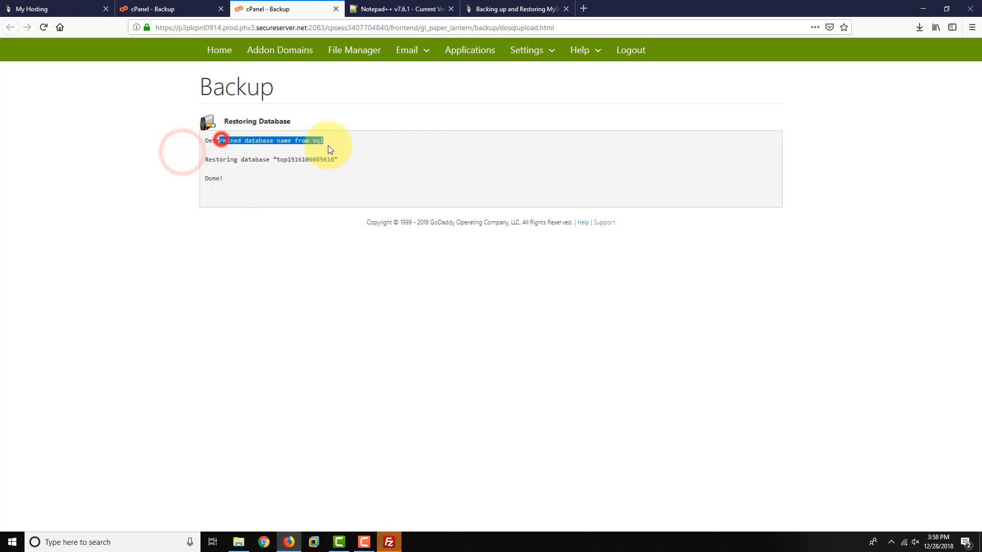
pyautogui.click(339, 145)
pyautogui.moveTo(240, 150); pyautogui.dragTo(341, 157)
pyautogui.click(341, 156)
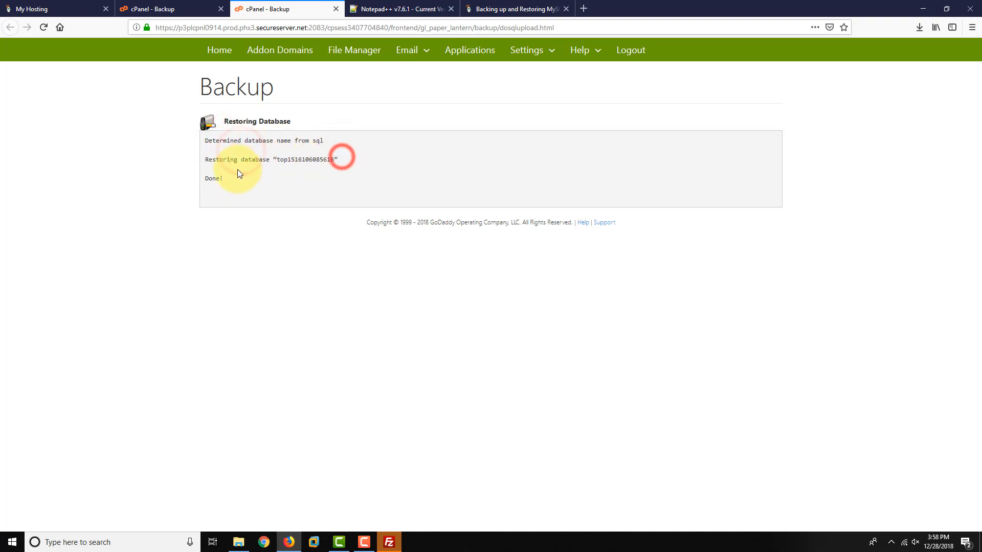
pyautogui.moveTo(235, 177); pyautogui.dragTo(204, 179)
pyautogui.click(246, 179)
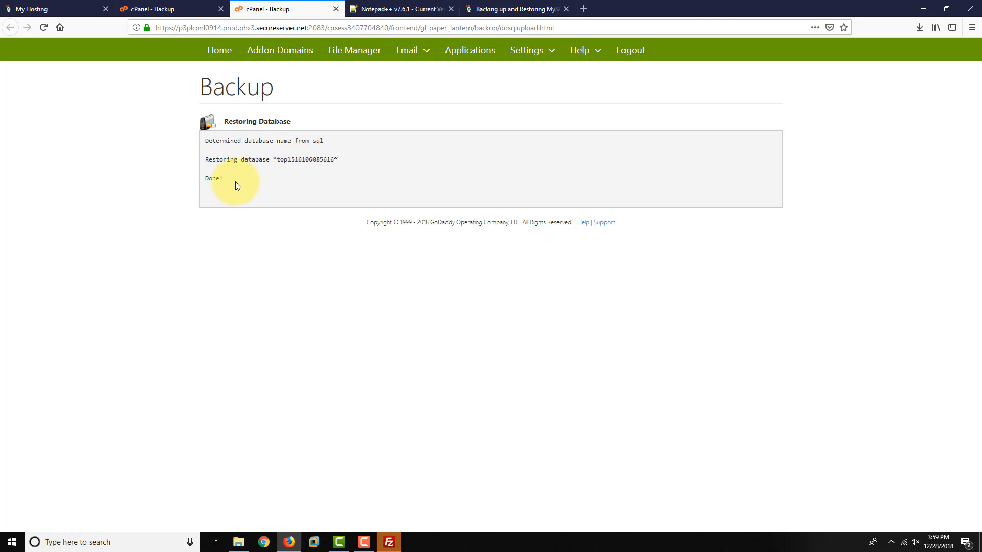
pyautogui.moveTo(235, 182); pyautogui.dragTo(200, 125)
pyautogui.click(213, 163)
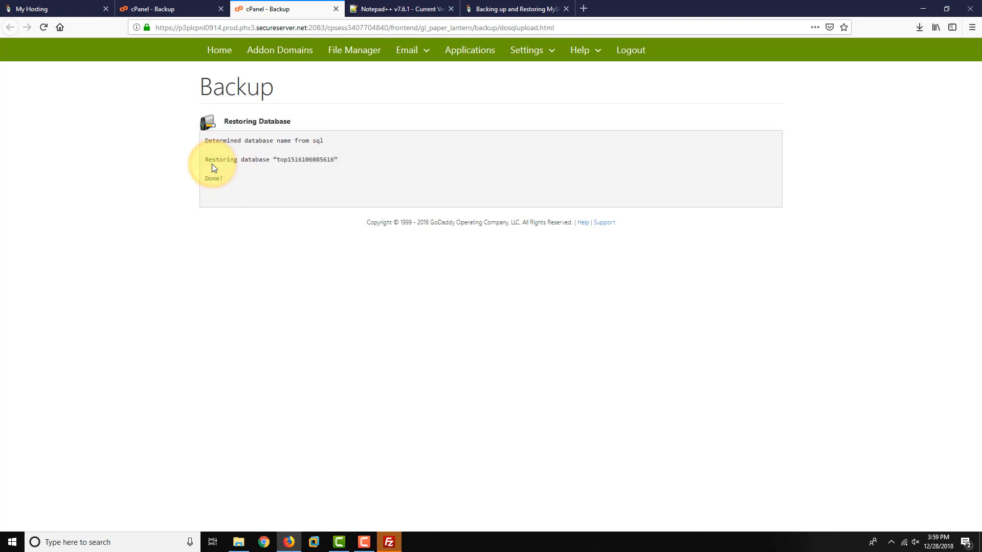
pyautogui.moveTo(238, 180); pyautogui.dragTo(312, 178)
pyautogui.click(214, 159)
pyautogui.click(225, 181)
pyautogui.click(211, 141)
pyautogui.click(312, 178)
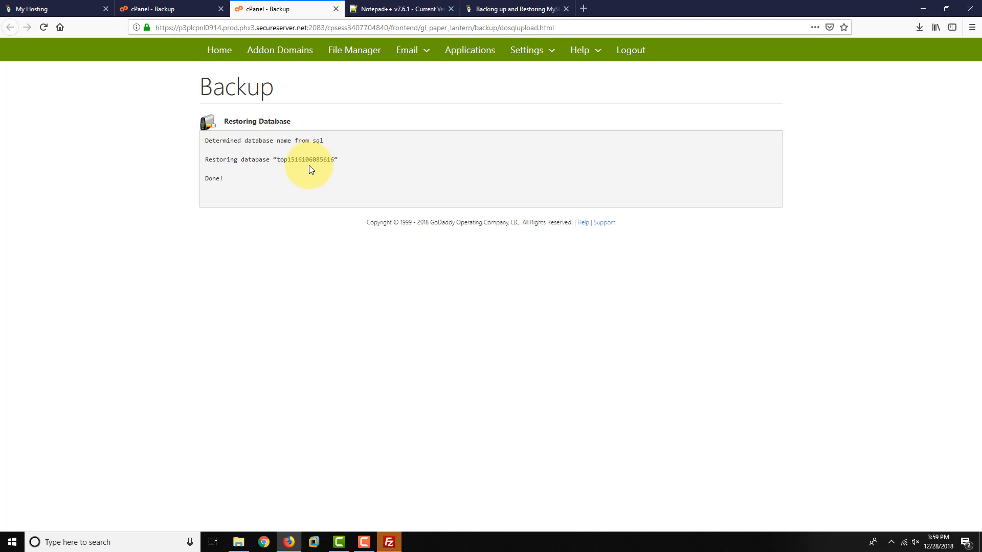
pyautogui.moveTo(238, 176)
pyautogui.mouseDown()
pyautogui.moveTo(188, 140)
pyautogui.moveTo(227, 178)
pyautogui.mouseUp()
pyautogui.click(205, 141)
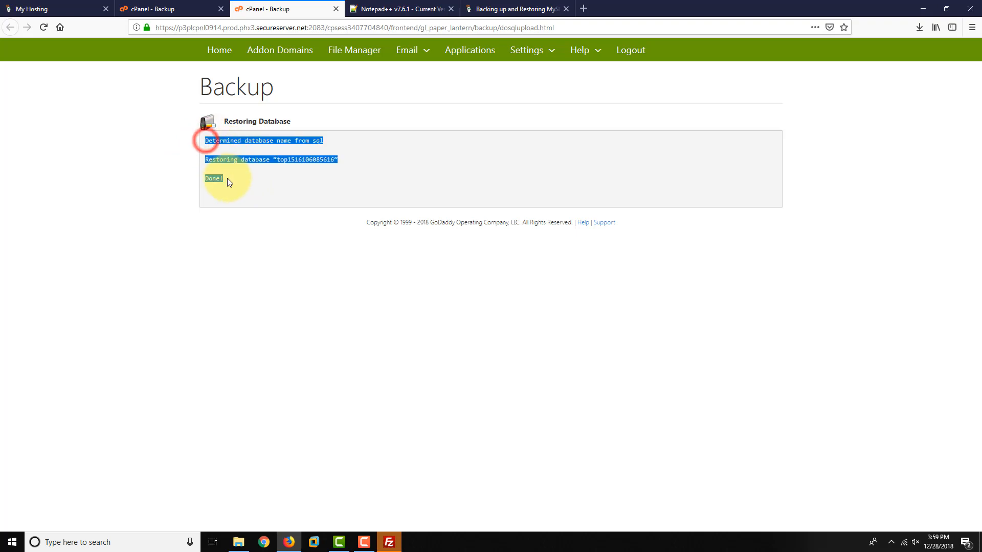
pyautogui.click(227, 178)
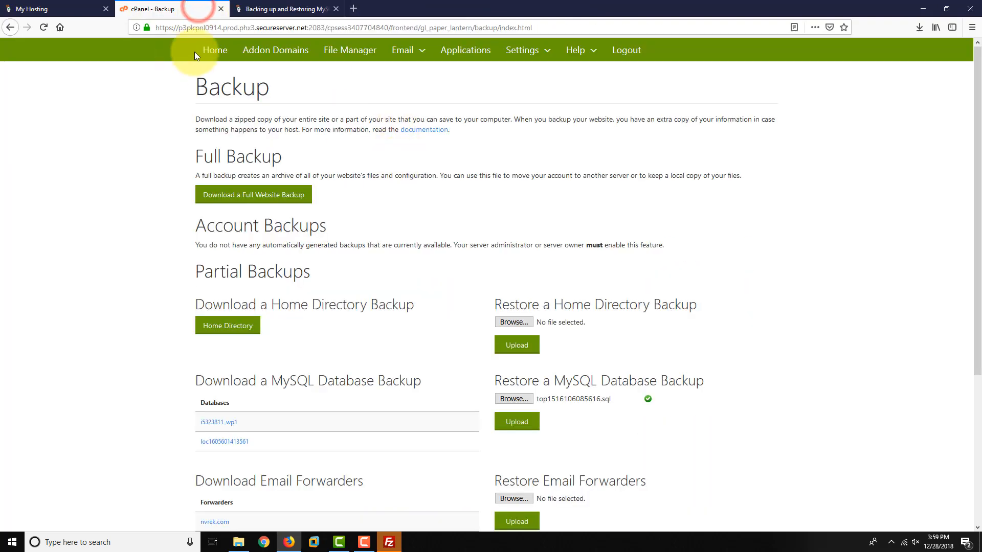
# - Close the logged-out cPanel page and reopen cPanel Admin for nvrek.com from the My Hosting page
pyautogui.click(215, 49)
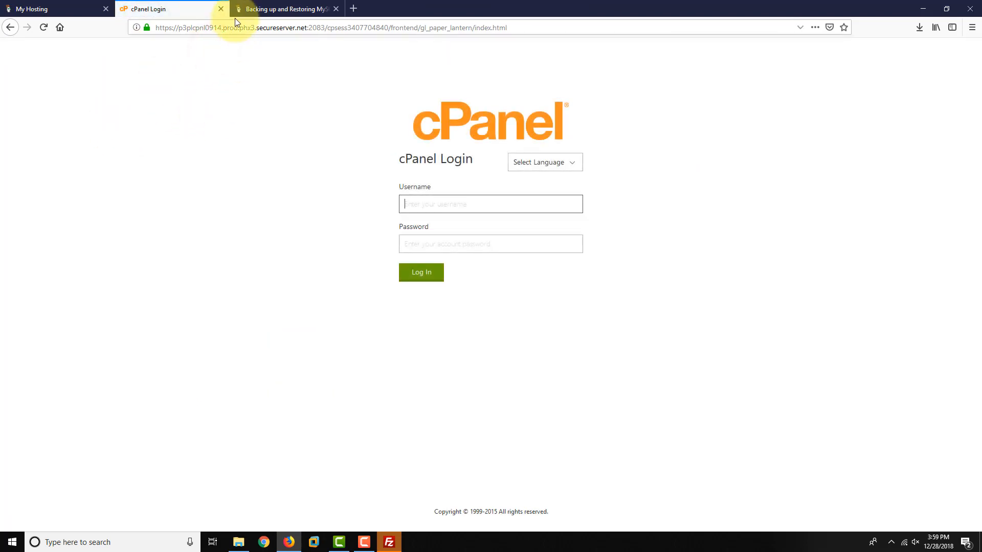
pyautogui.click(221, 9)
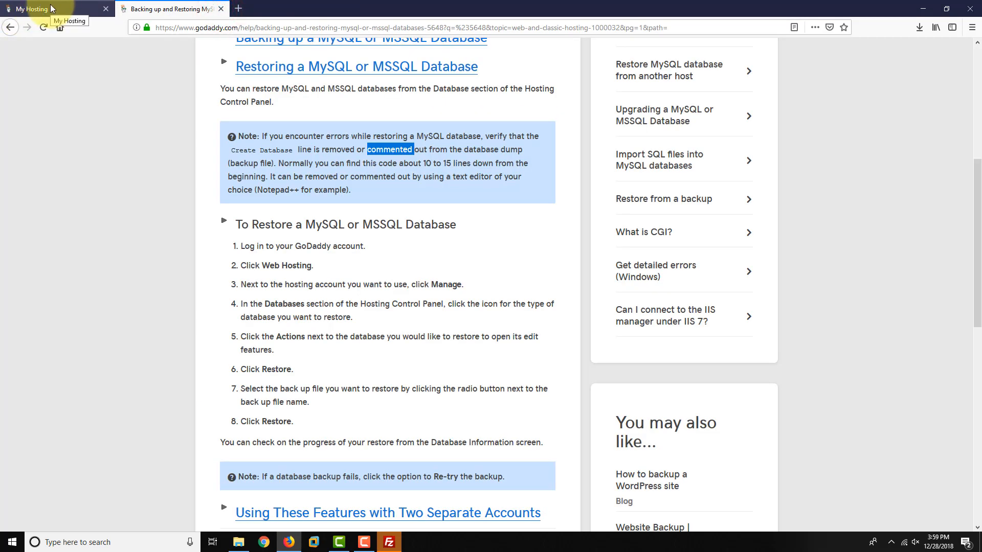
pyautogui.click(51, 9)
pyautogui.scroll(-3, 685, 337)
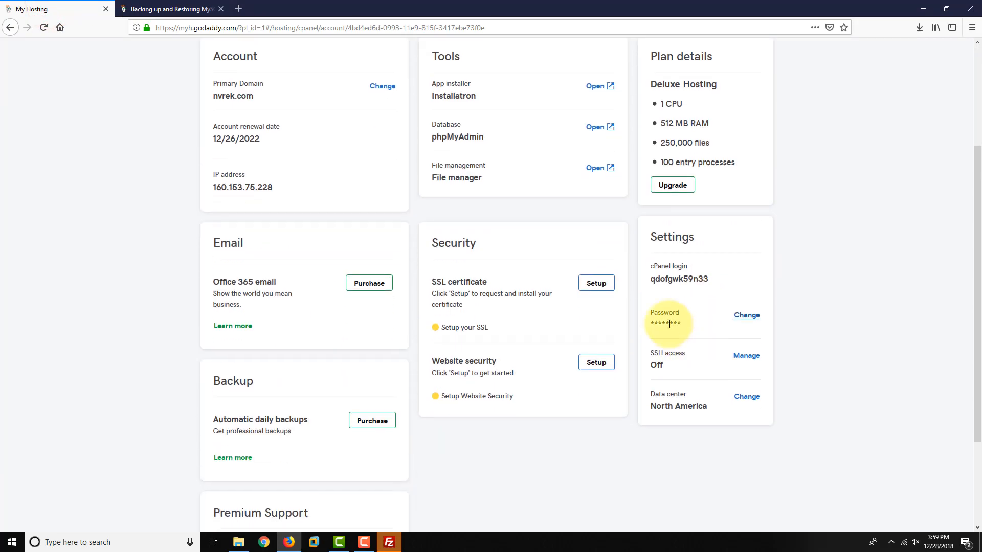
pyautogui.doubleClick(666, 324)
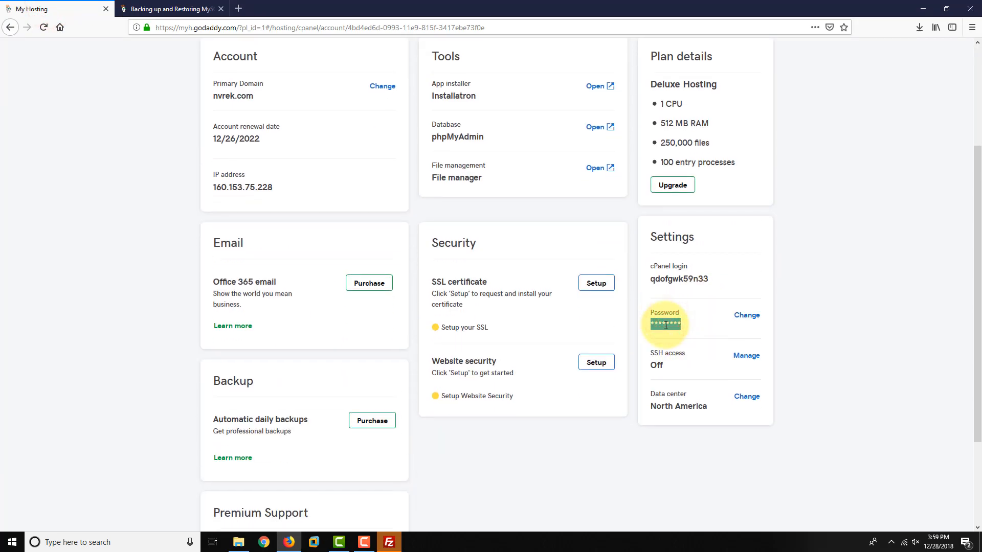
pyautogui.scroll(3, 666, 324)
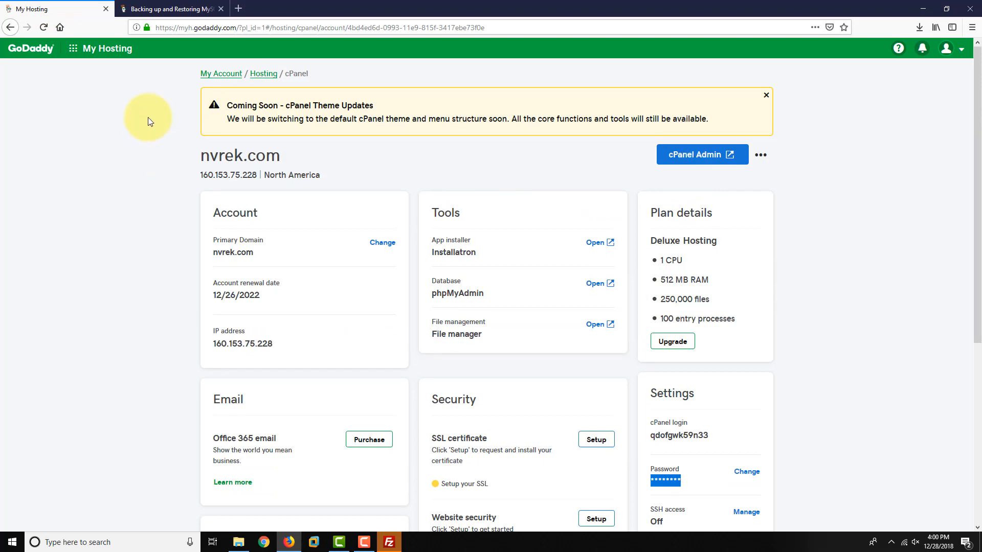
pyautogui.click(704, 157)
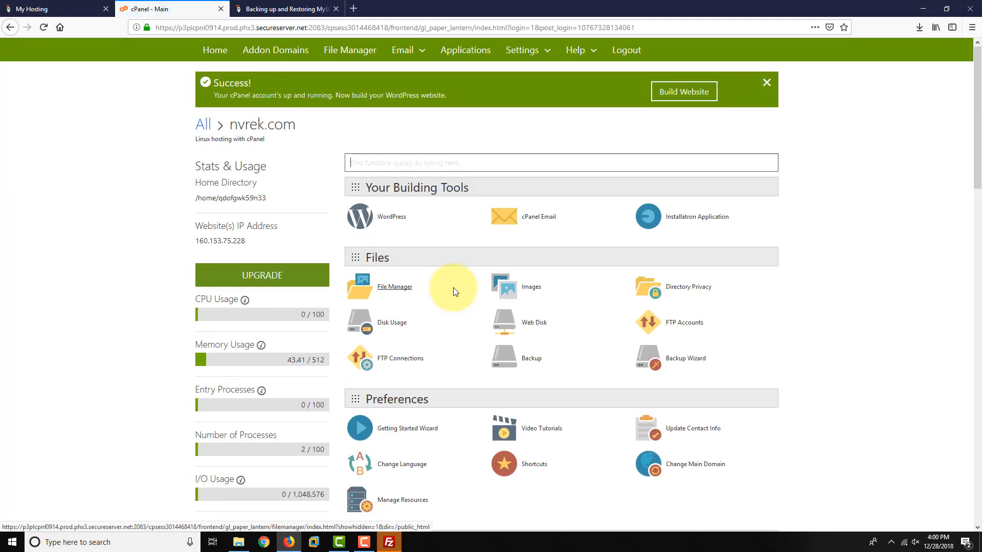
# - Look up the cPanel login and password entries in the Settings of the My Hosting page
pyautogui.click(54, 10)
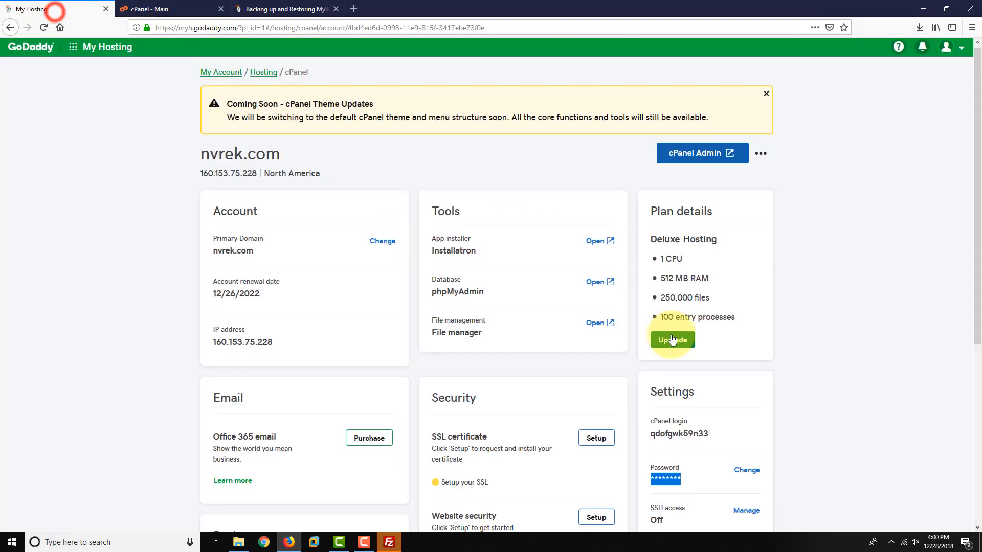
pyautogui.scroll(-3, 672, 341)
pyautogui.doubleClick(685, 279)
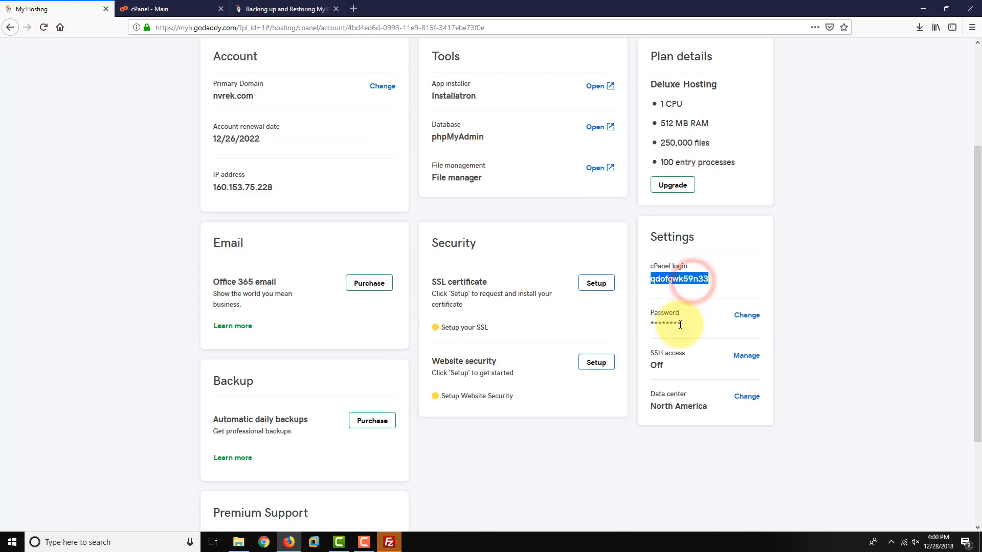
pyautogui.doubleClick(677, 323)
pyautogui.scroll(3, 677, 322)
pyautogui.click(794, 301)
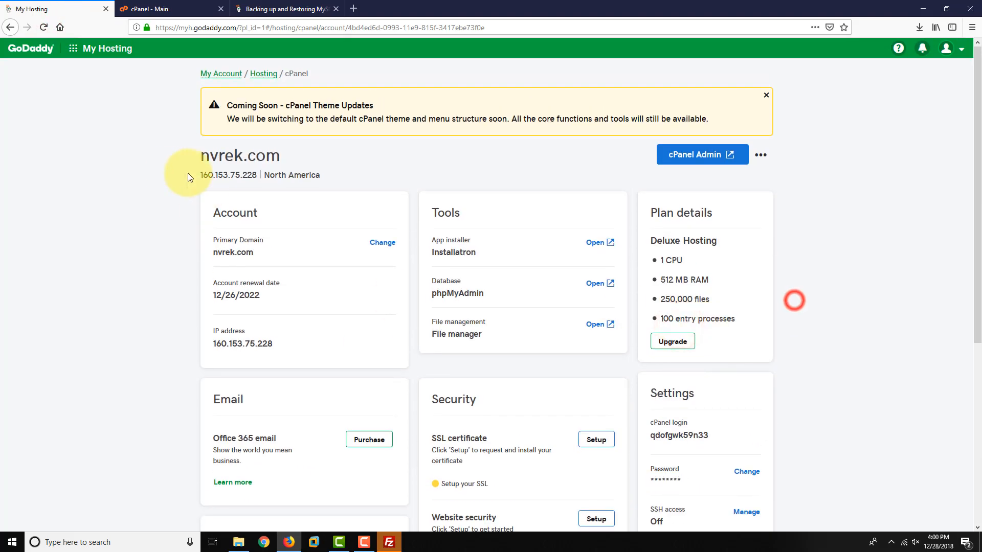
# - Search the cPanel home page for mysql and open MySQL Databases
pyautogui.click(149, 10)
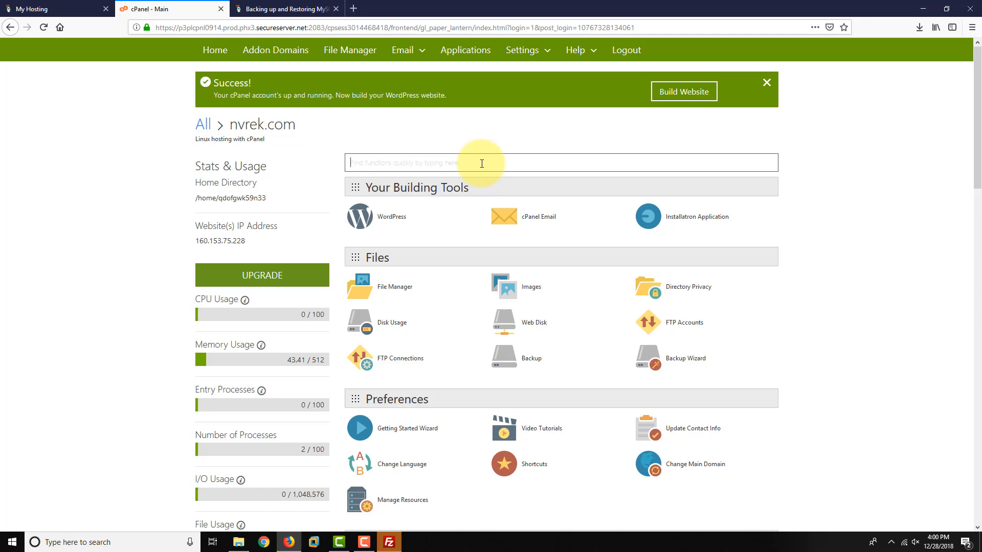
pyautogui.write('mysql')
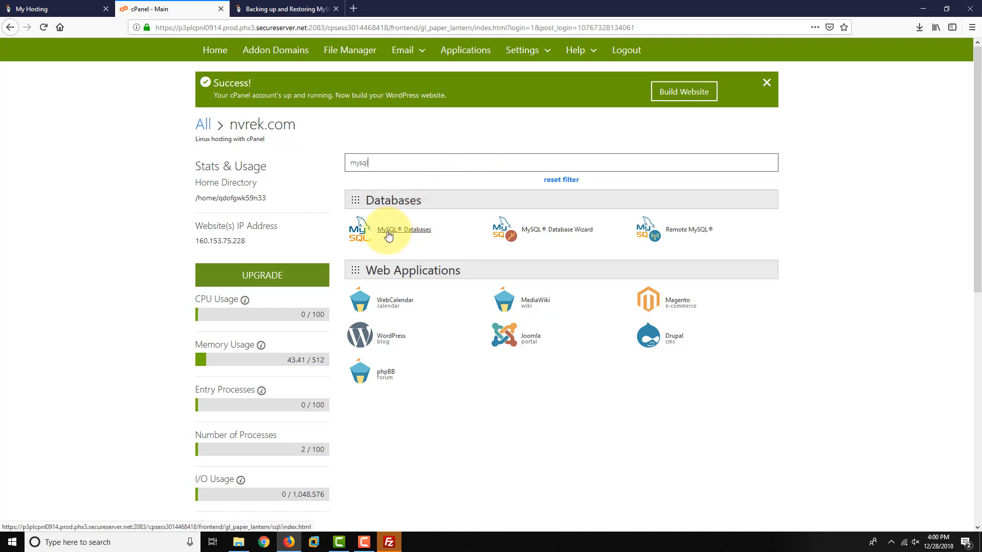
pyautogui.click(407, 233)
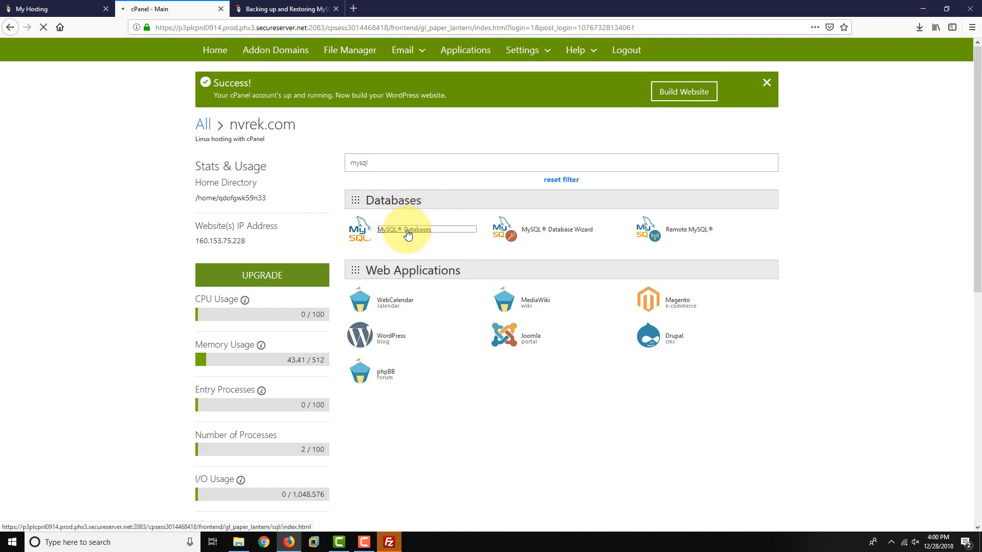
pyautogui.scroll(-4, 404, 231)
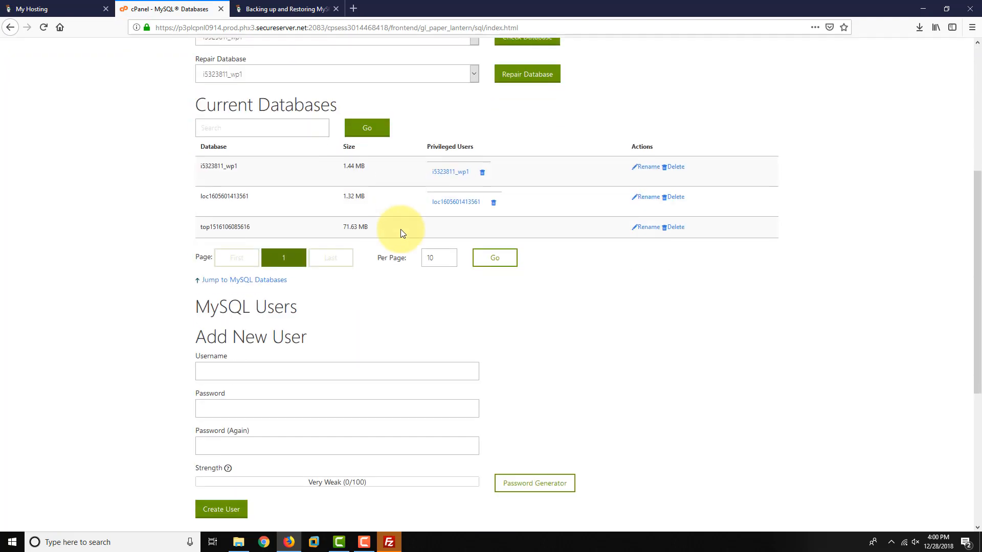
pyautogui.scroll(-2, 401, 229)
pyautogui.scroll(3, 379, 189)
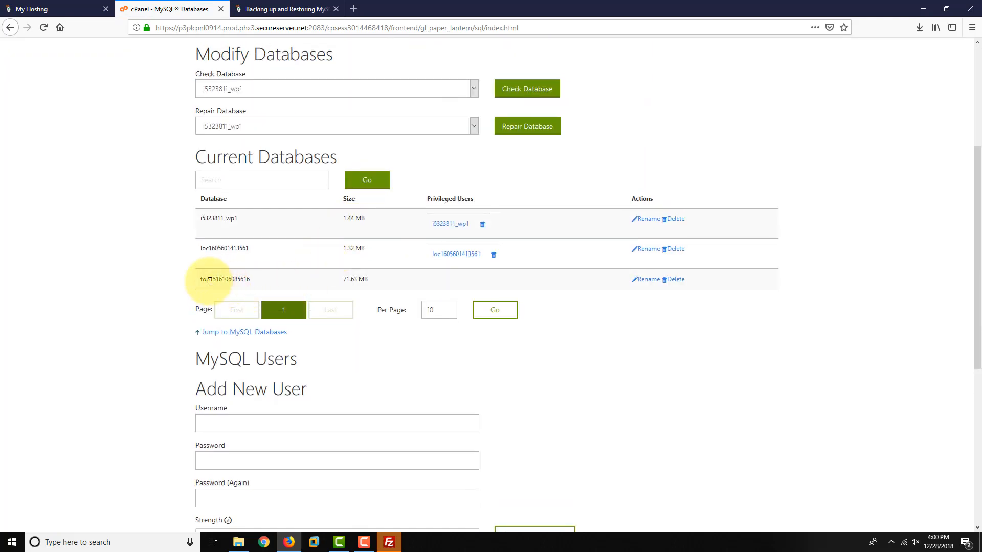
pyautogui.moveTo(209, 280); pyautogui.dragTo(403, 278)
pyautogui.click(403, 278)
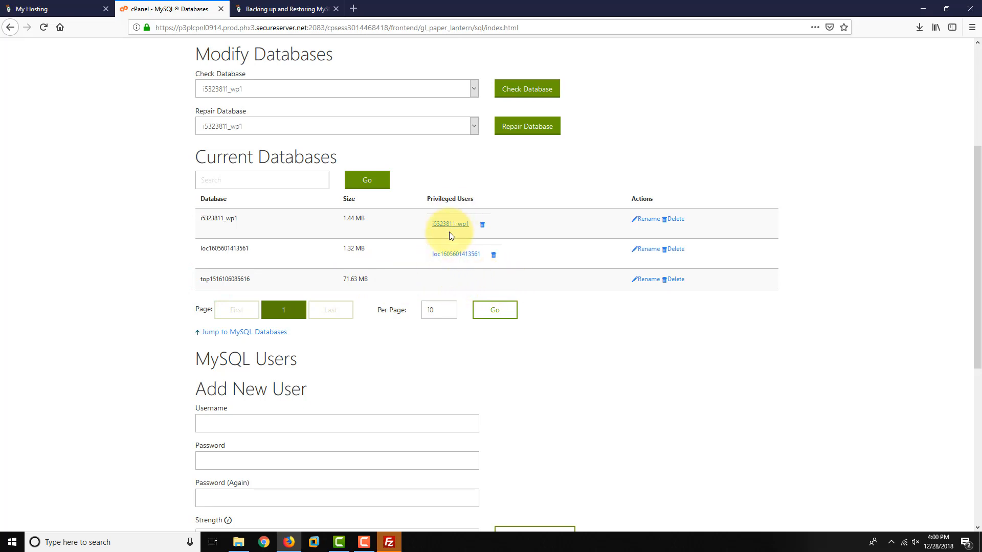
pyautogui.scroll(-5, 364, 351)
pyautogui.scroll(4, 484, 353)
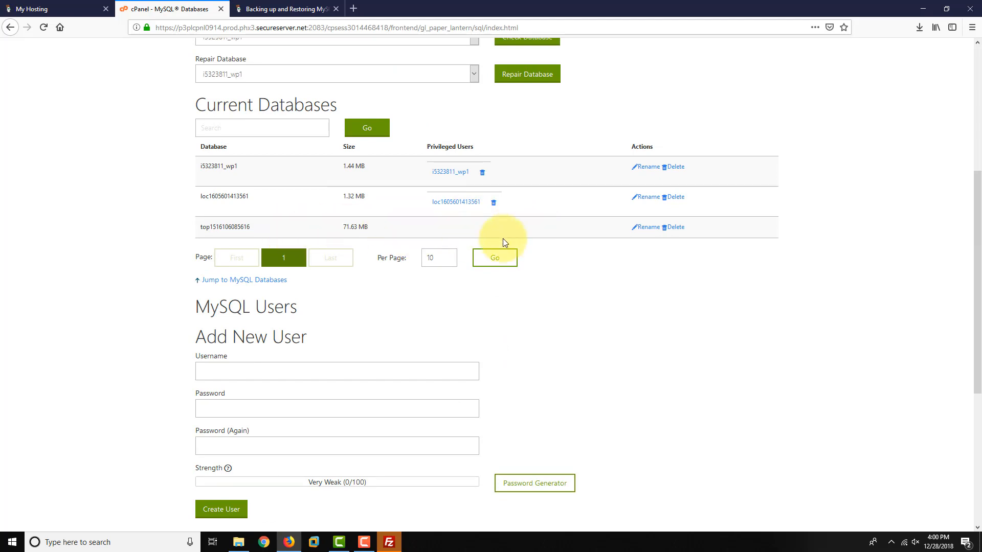
pyautogui.doubleClick(236, 226)
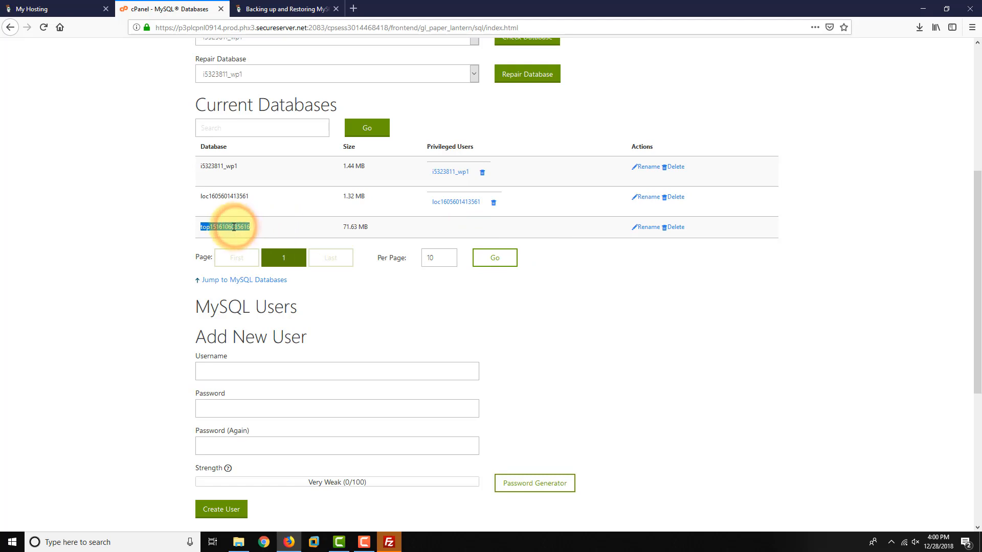
pyautogui.rightClick(265, 235)
pyautogui.click(263, 239)
pyautogui.scroll(-3, 263, 240)
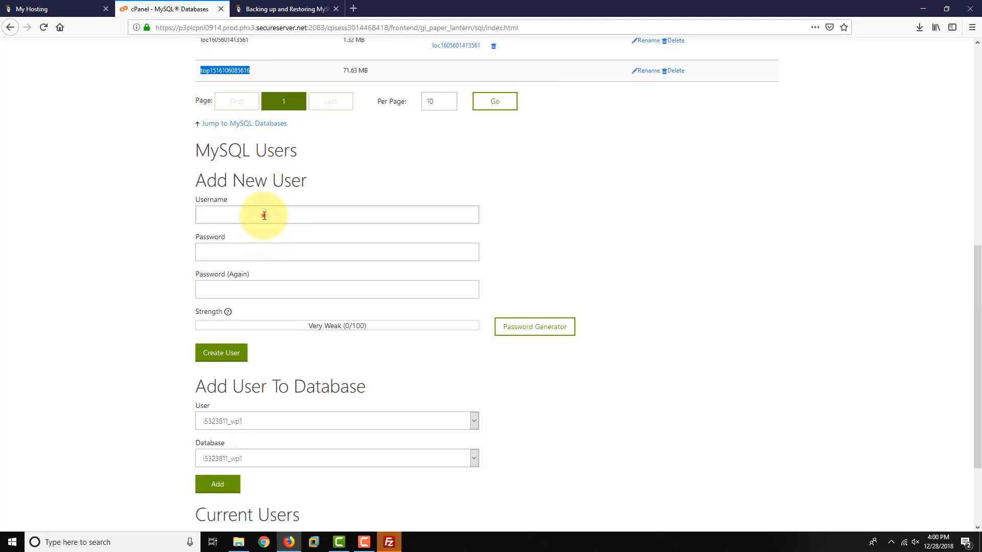
pyautogui.rightClick(263, 214)
pyautogui.click(304, 260)
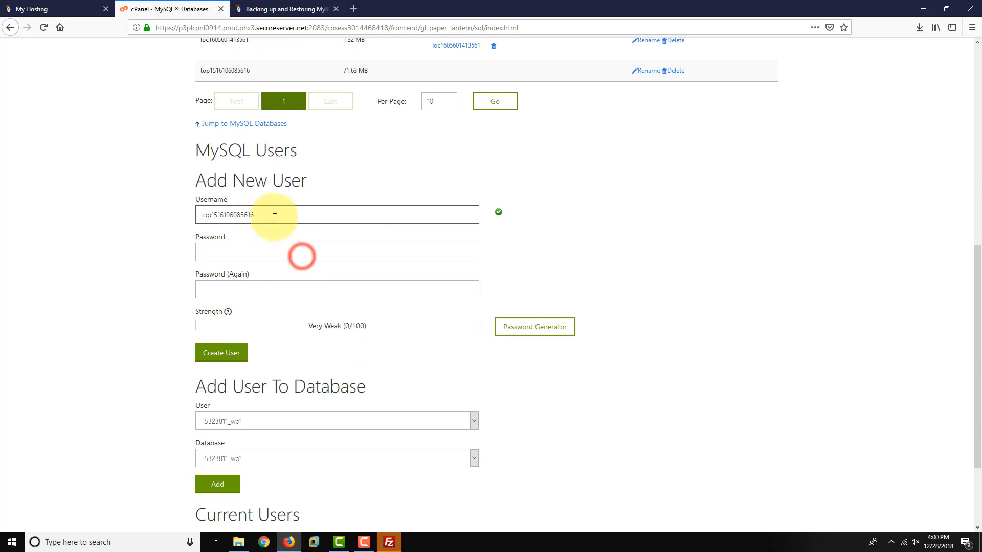
# - Compare the new user's username with the restored database's name in the Current Databases list
pyautogui.click(271, 249)
pyautogui.scroll(1, 256, 225)
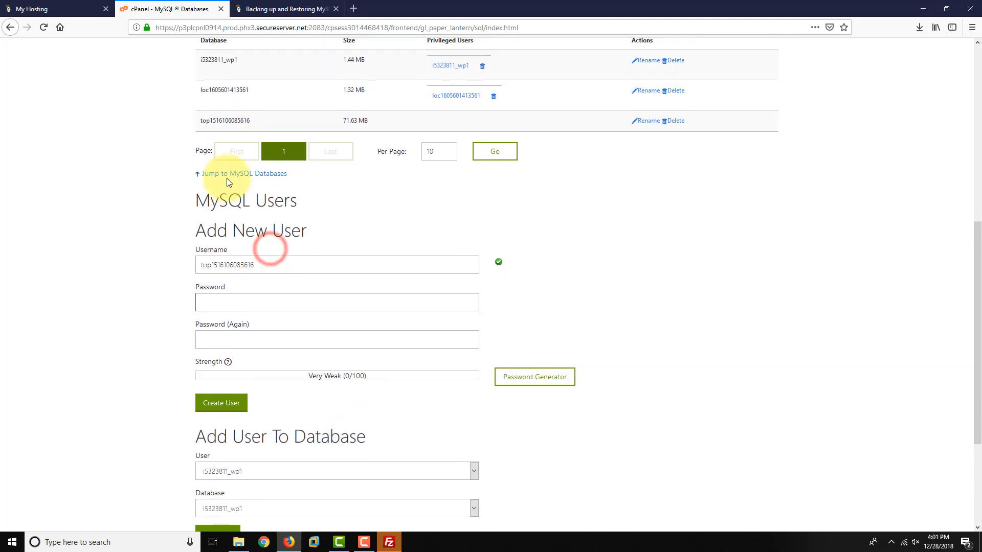
pyautogui.doubleClick(220, 122)
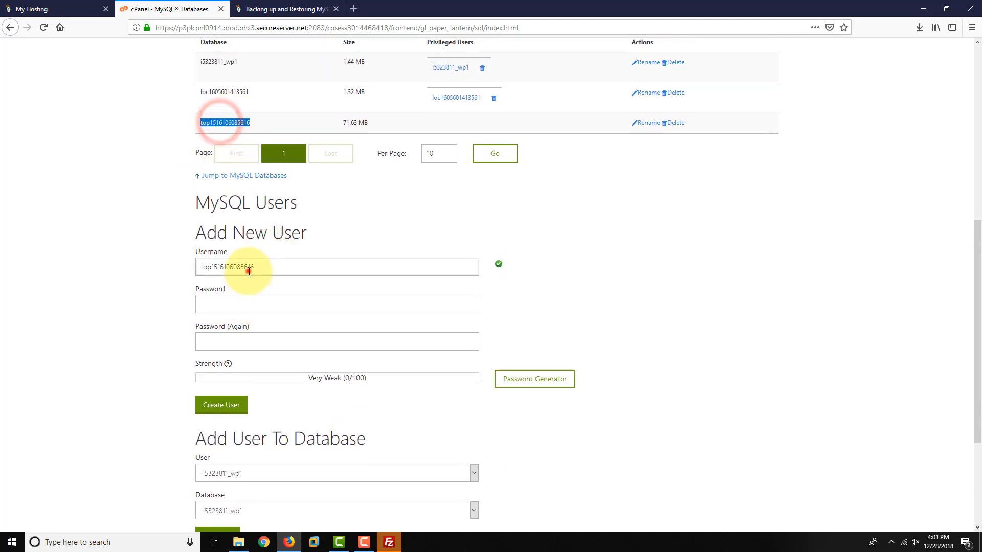
pyautogui.doubleClick(248, 271)
pyautogui.click(239, 125)
pyautogui.doubleClick(238, 124)
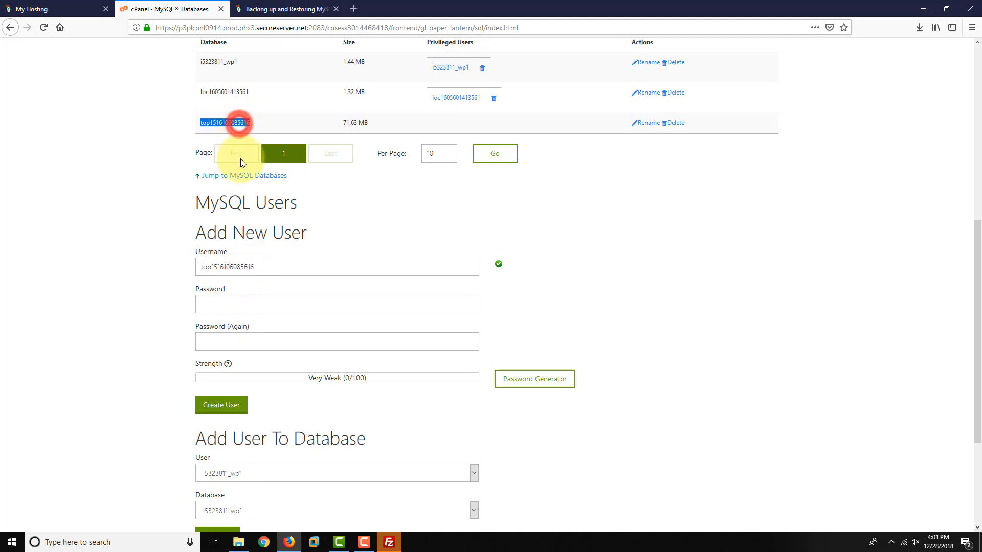
pyautogui.click(271, 265)
pyautogui.scroll(-1, 230, 248)
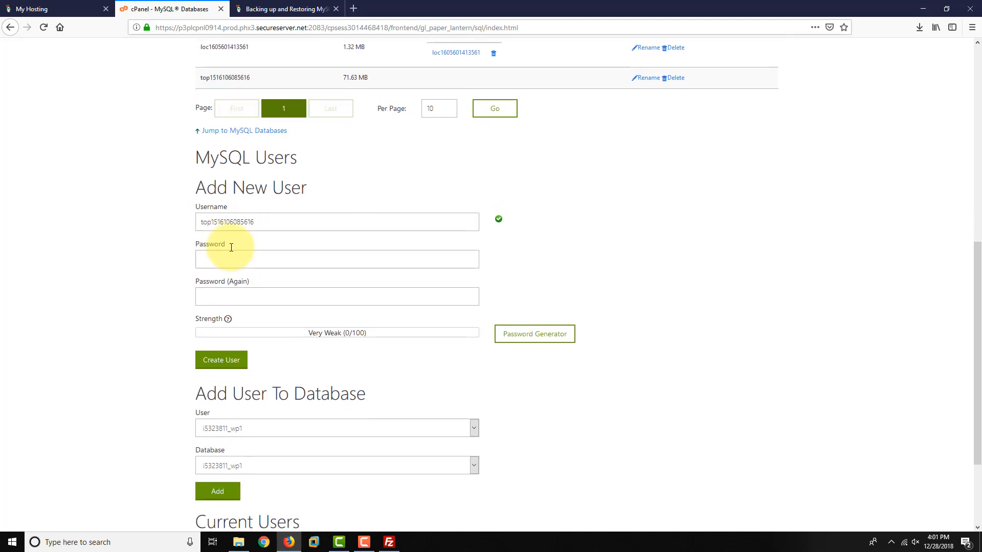
pyautogui.click(233, 215)
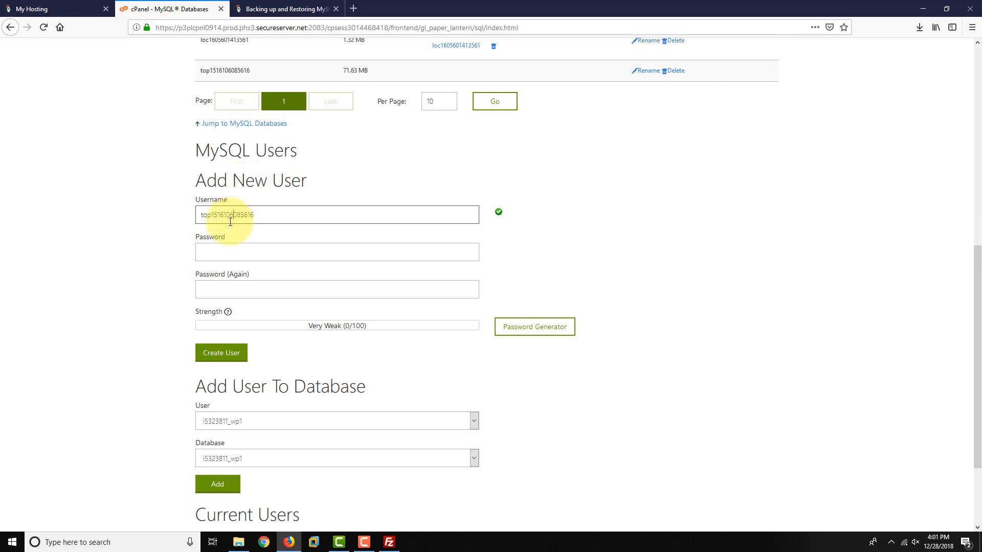
pyautogui.scroll(-1, 249, 210)
pyautogui.scroll(-1, 253, 200)
pyautogui.click(247, 206)
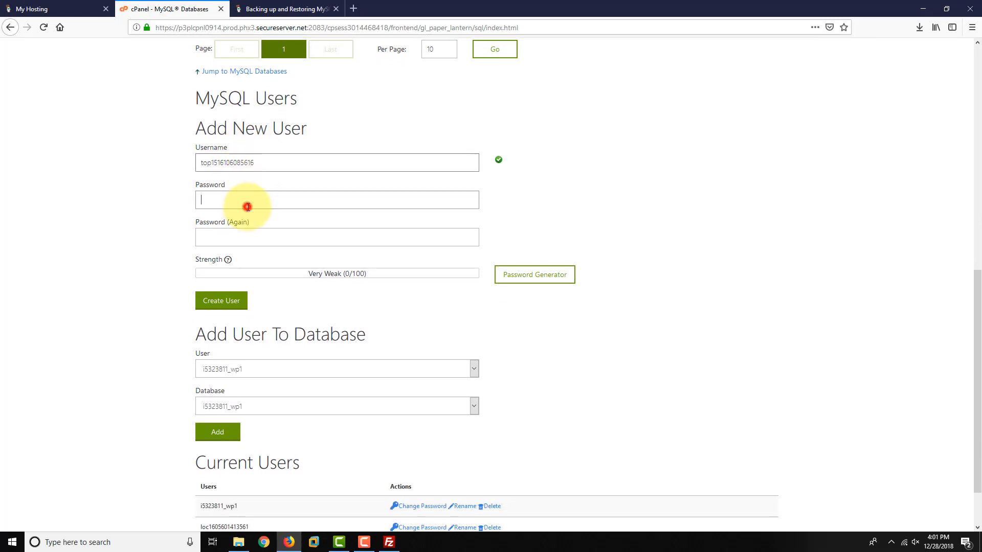
pyautogui.write('******')
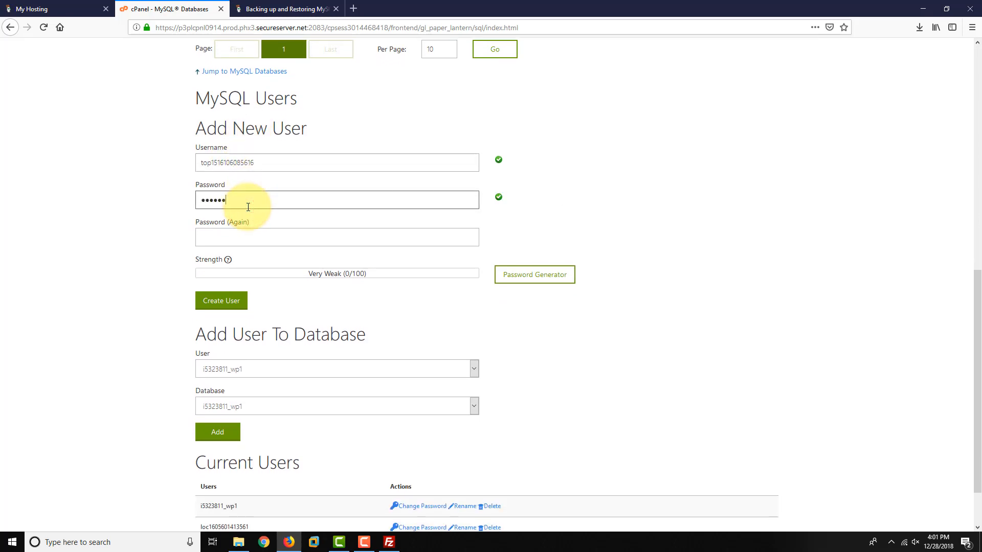
pyautogui.press('Tab')
pyautogui.write('*')
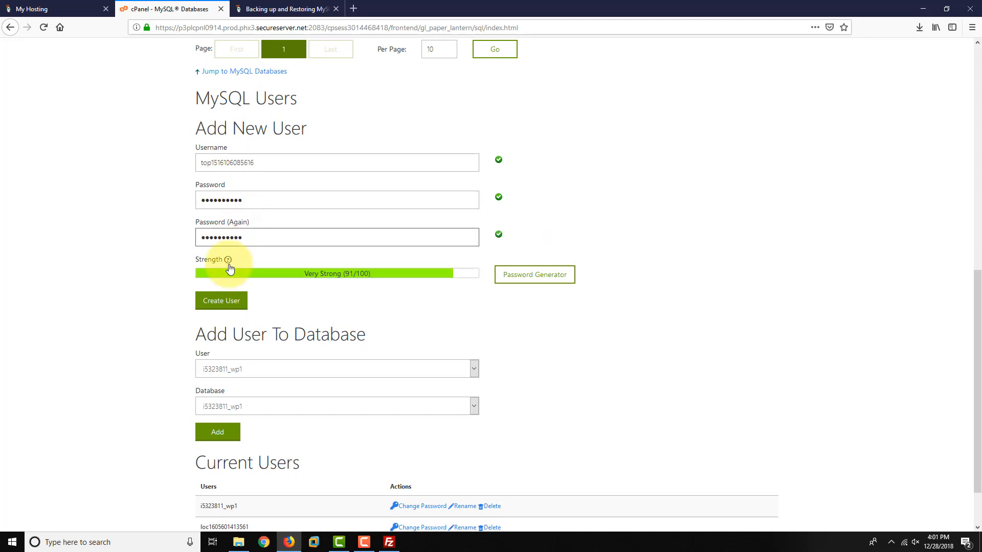
pyautogui.click(224, 300)
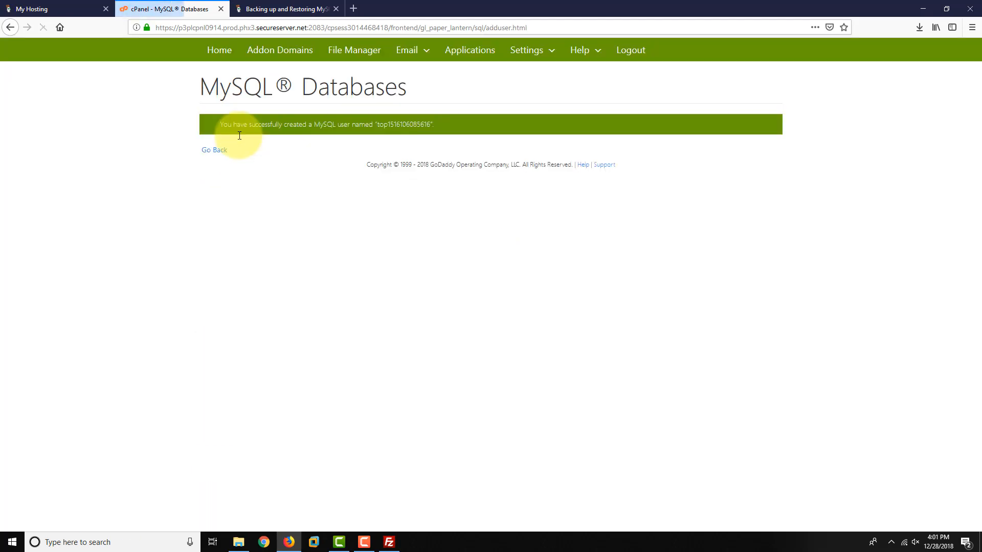
pyautogui.moveTo(475, 127); pyautogui.dragTo(282, 127)
pyautogui.click(281, 126)
pyautogui.click(219, 155)
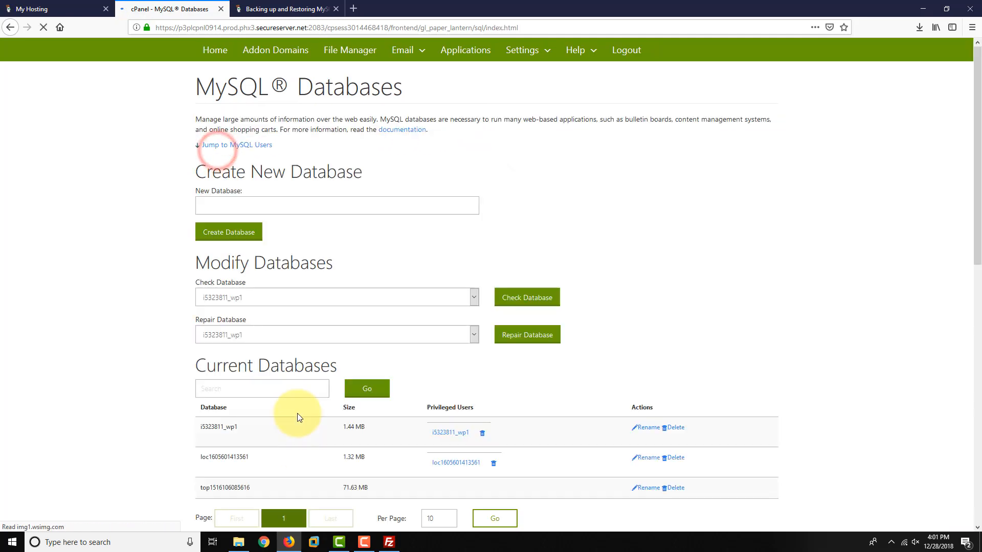
pyautogui.scroll(-5, 296, 414)
pyautogui.scroll(-5, 299, 417)
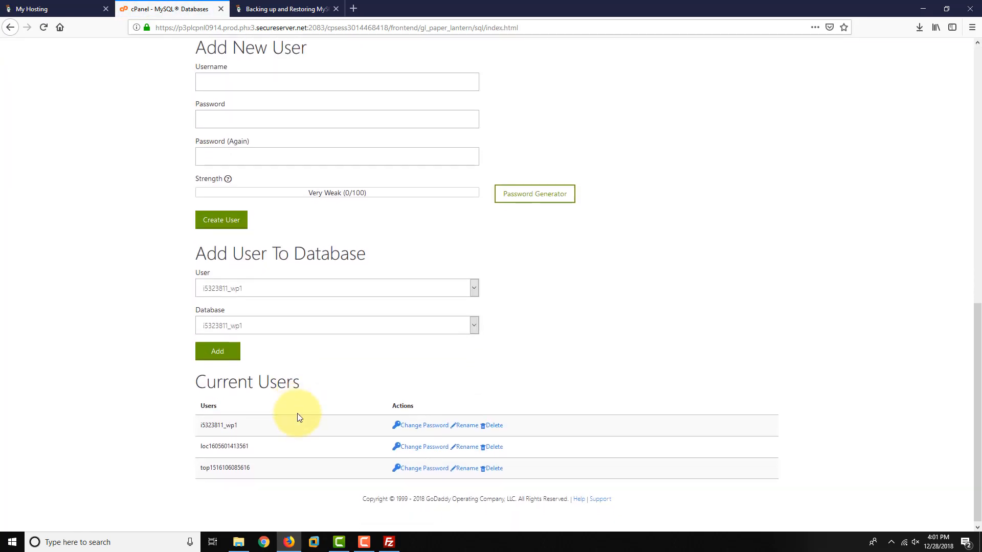
pyautogui.doubleClick(216, 465)
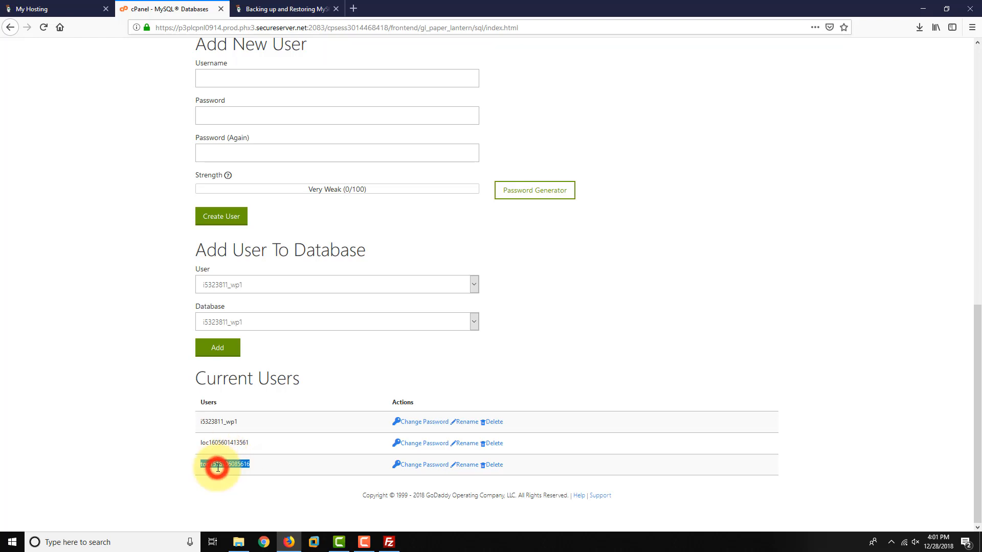
pyautogui.scroll(3, 153, 431)
pyautogui.scroll(2, 157, 423)
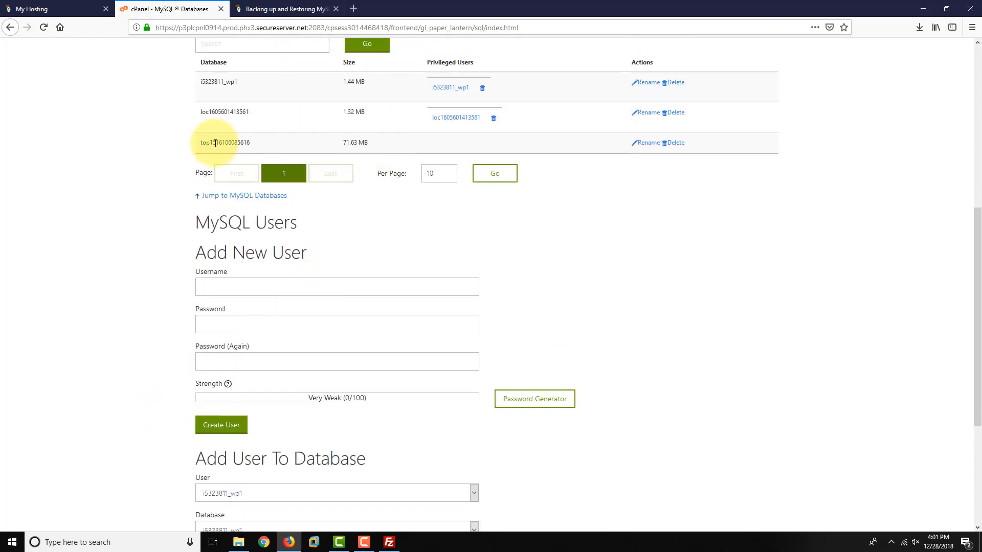
pyautogui.moveTo(207, 143); pyautogui.dragTo(580, 150)
pyautogui.click(534, 140)
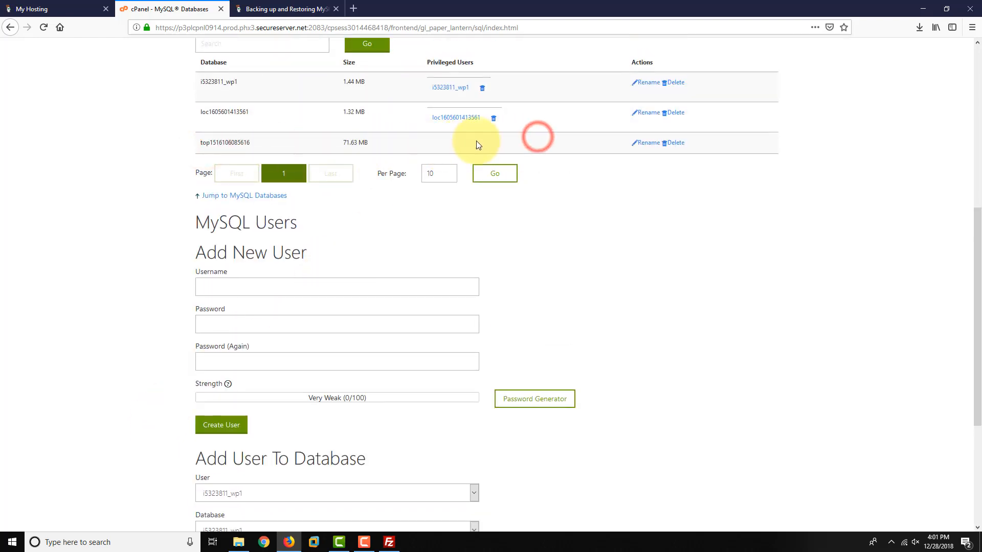
pyautogui.scroll(-4, 142, 292)
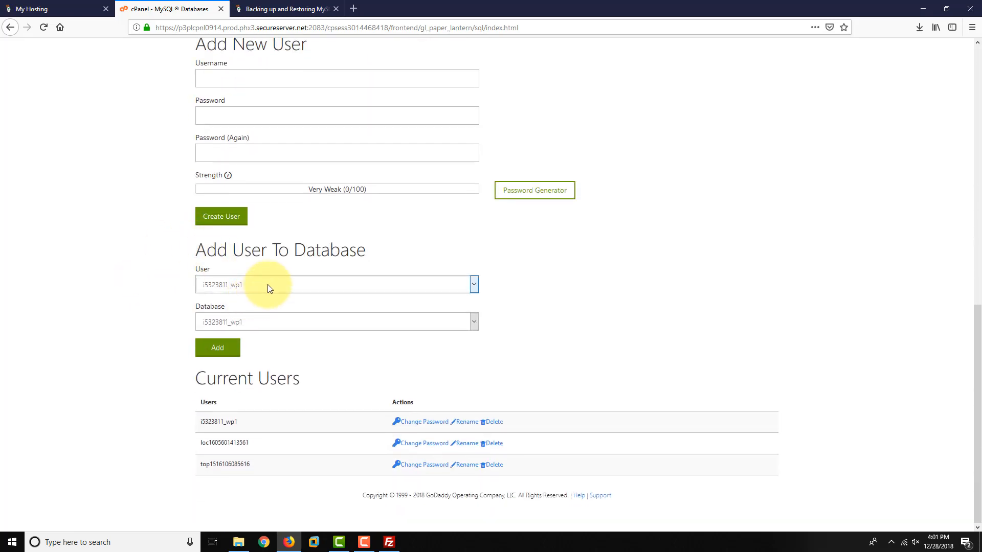
pyautogui.click(268, 283)
pyautogui.click(258, 322)
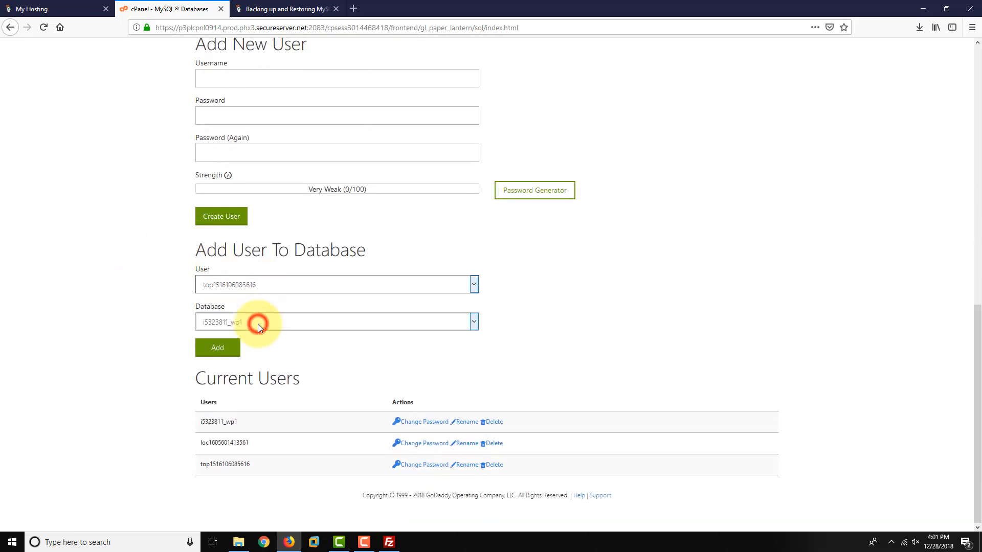
pyautogui.click(257, 323)
pyautogui.click(250, 359)
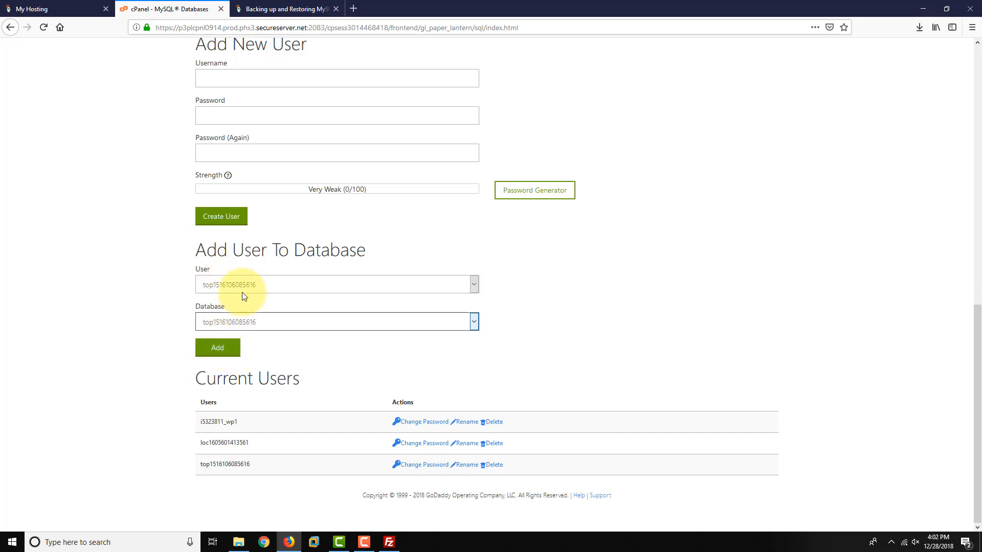
pyautogui.click(228, 348)
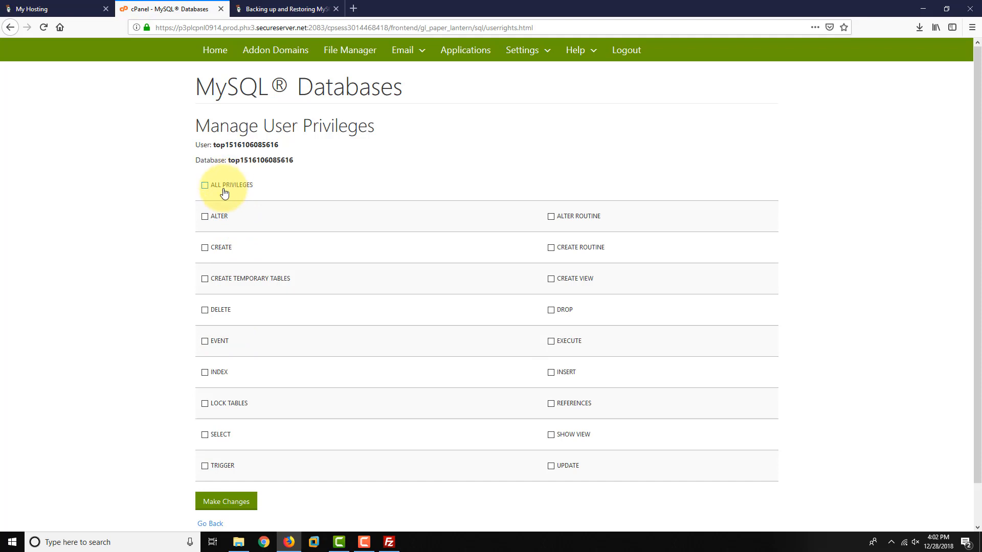
# - Grant the user ALL PRIVILEGES on the restored database, apply the changes, and return to the MySQL Databases page
pyautogui.click(205, 186)
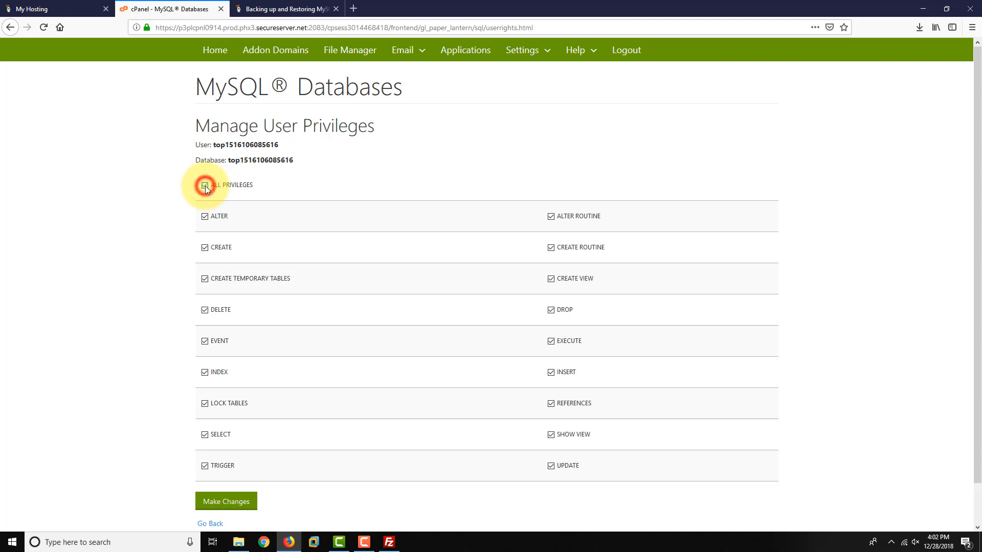
pyautogui.scroll(-2, 376, 256)
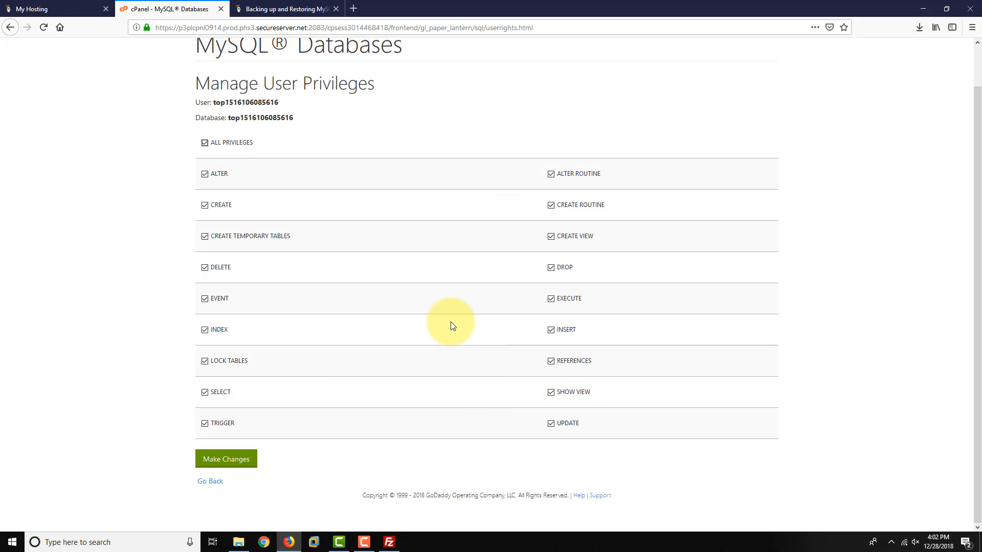
pyautogui.click(246, 462)
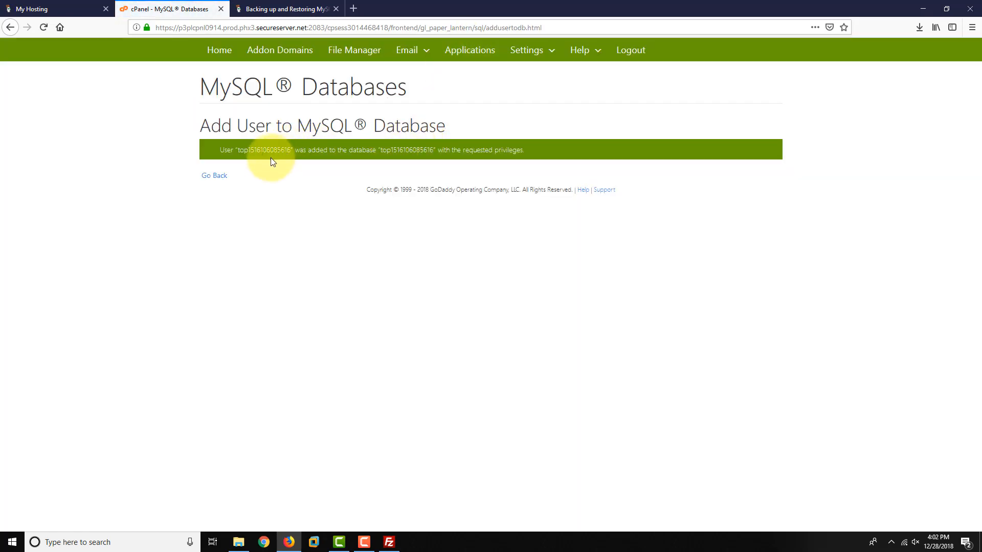
pyautogui.moveTo(222, 149); pyautogui.dragTo(530, 146)
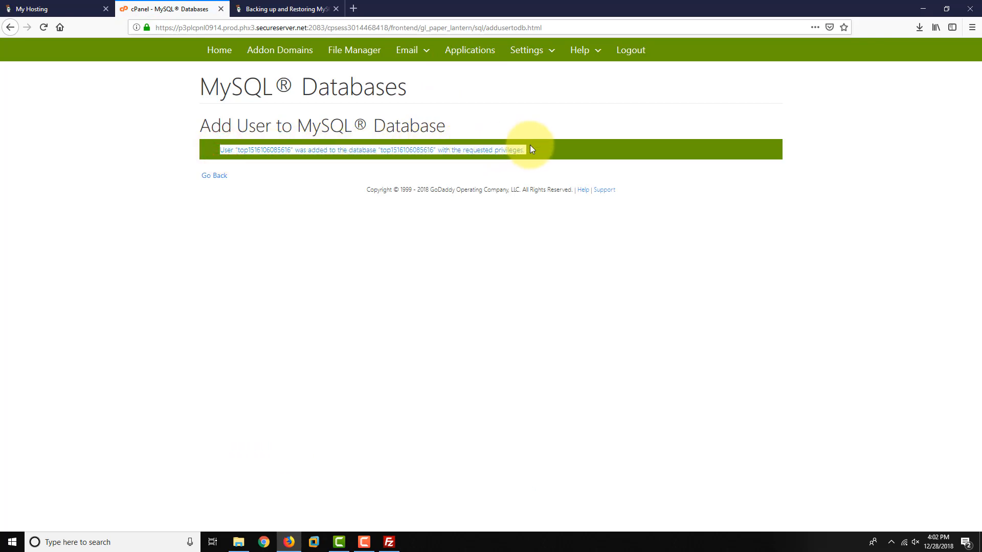
pyautogui.click(530, 145)
pyautogui.click(220, 175)
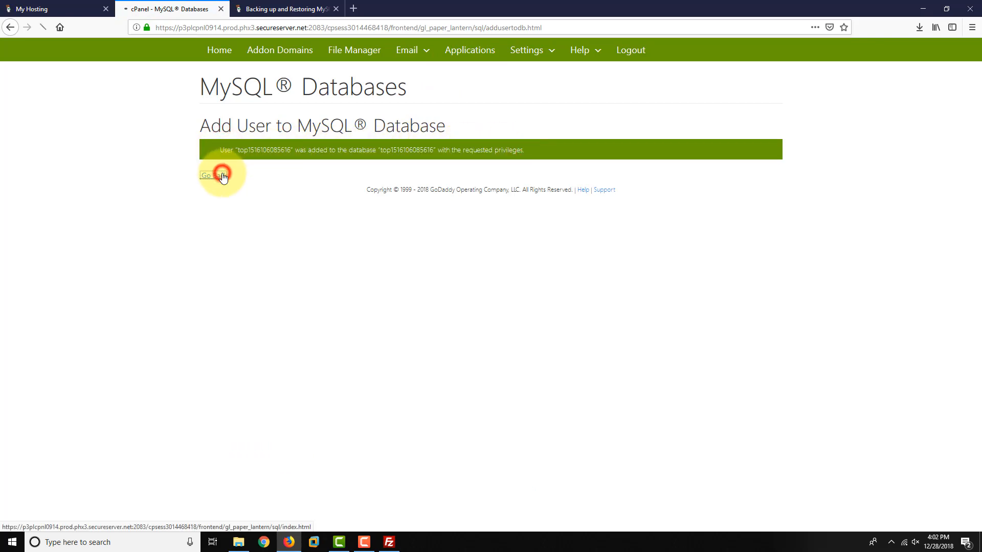
# - Review the privileged user assigned to each database in the Current Databases list, especially the restored one
pyautogui.scroll(-3, 223, 274)
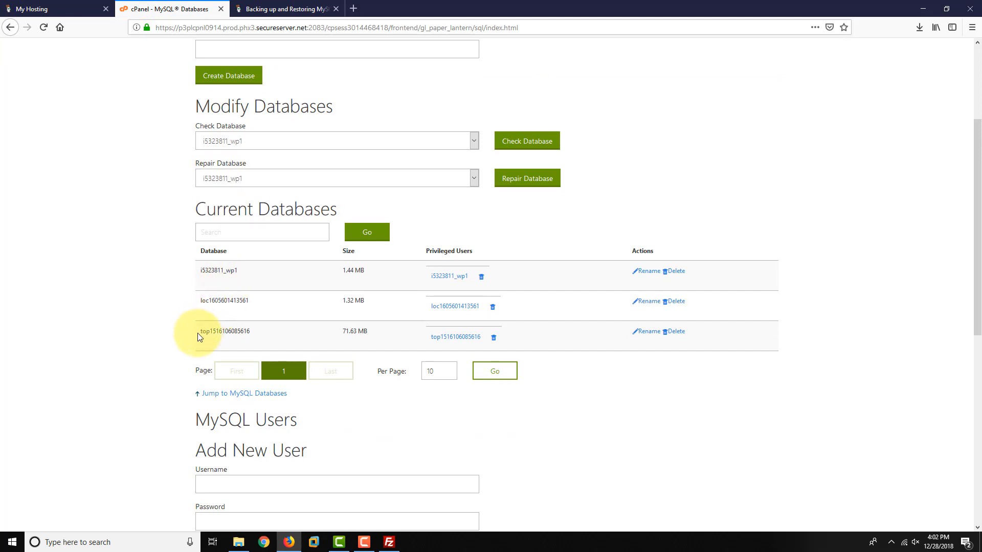
pyautogui.moveTo(198, 333); pyautogui.dragTo(505, 334)
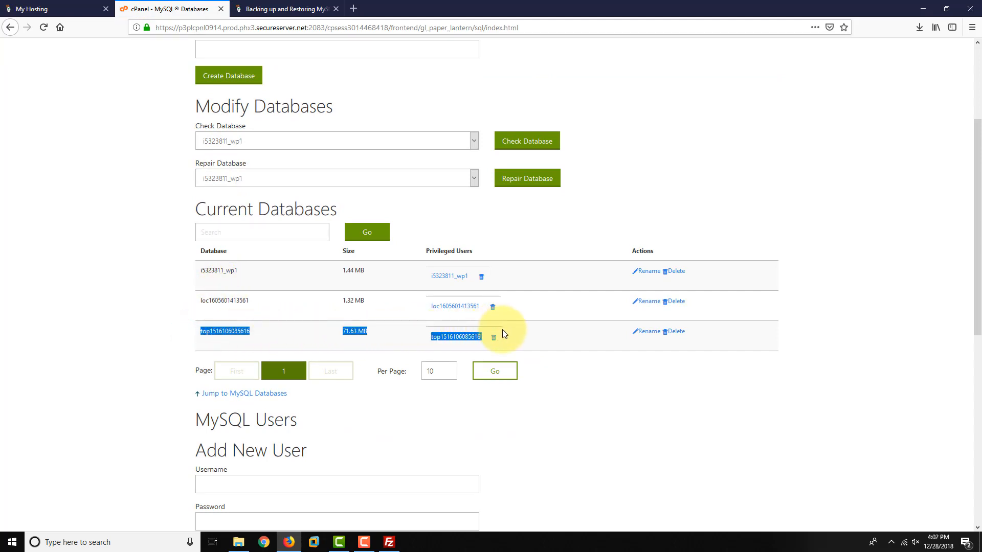
pyautogui.click(154, 321)
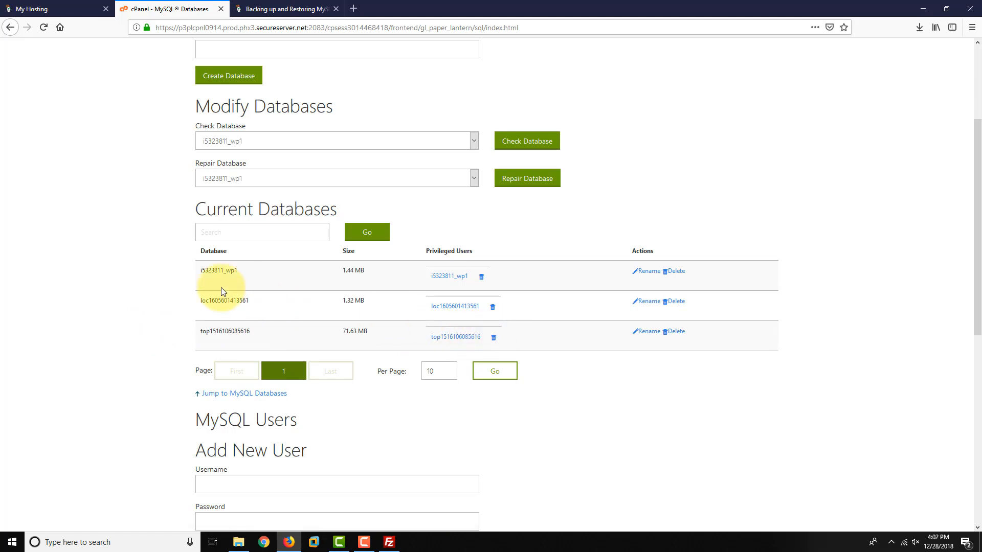
pyautogui.scroll(3, 222, 289)
pyautogui.scroll(-3, 222, 293)
pyautogui.scroll(1, 413, 289)
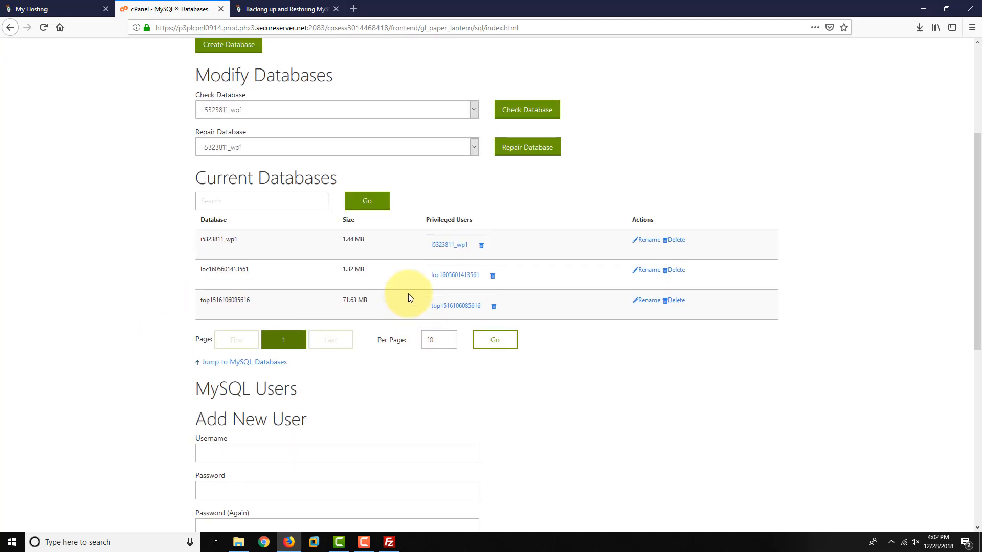
pyautogui.scroll(3, 442, 346)
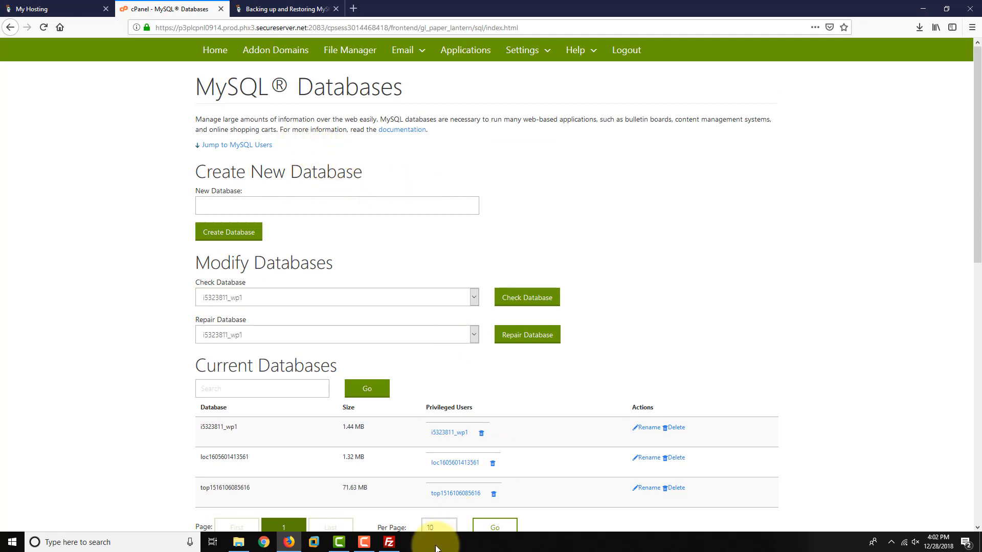
# - Switch to FileZilla and resolve the existing-file conflict with Overwrite if source newer, always using this action
pyautogui.click(389, 542)
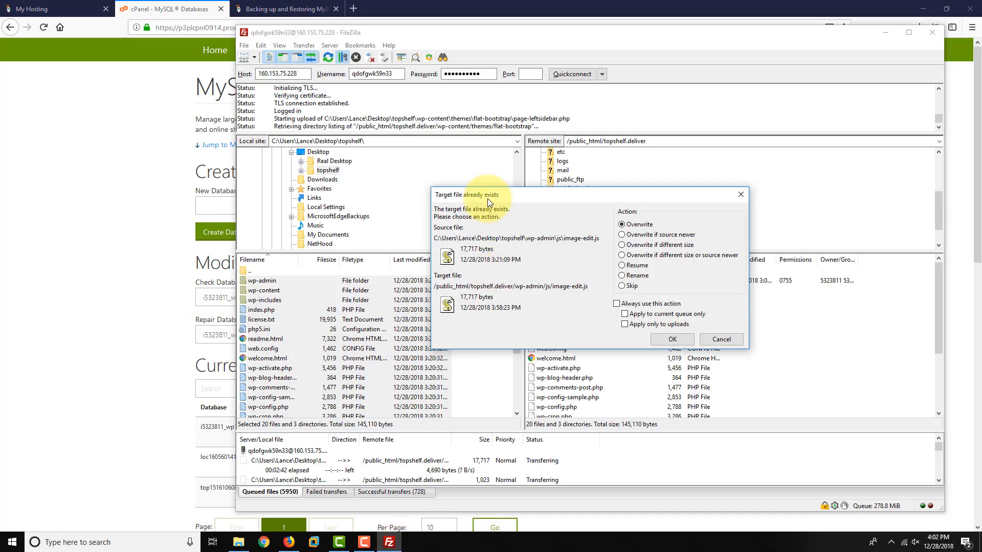
pyautogui.moveTo(487, 199); pyautogui.dragTo(411, 214)
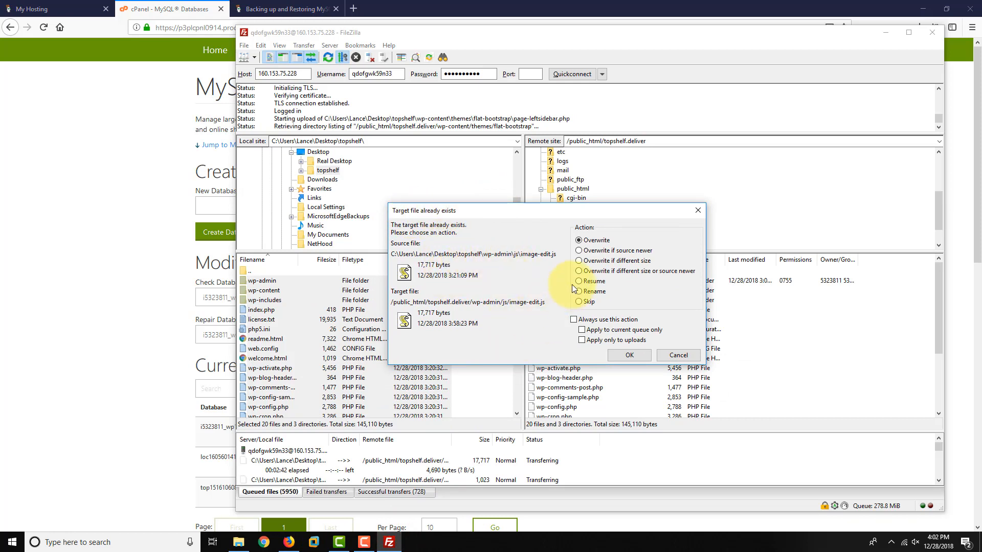
pyautogui.click(598, 252)
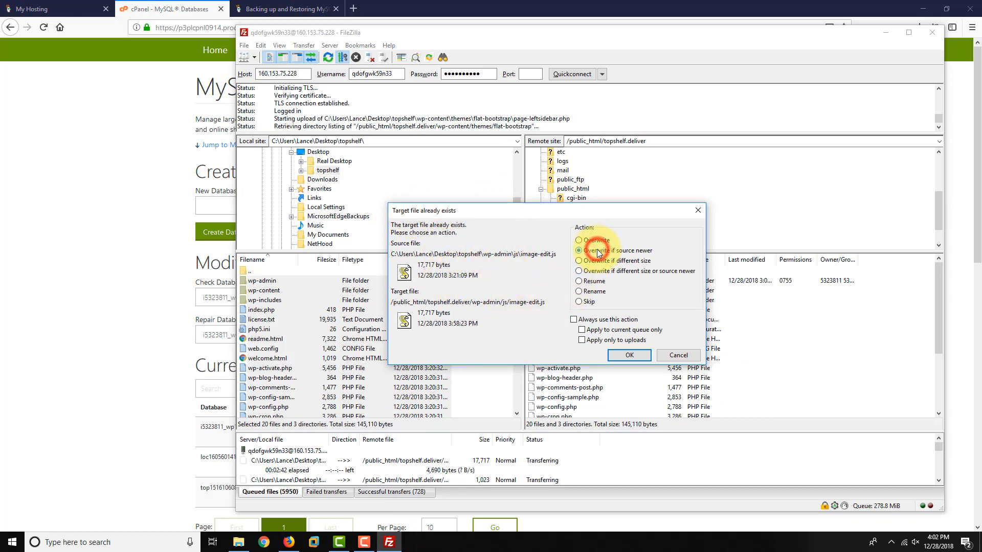
pyautogui.click(598, 320)
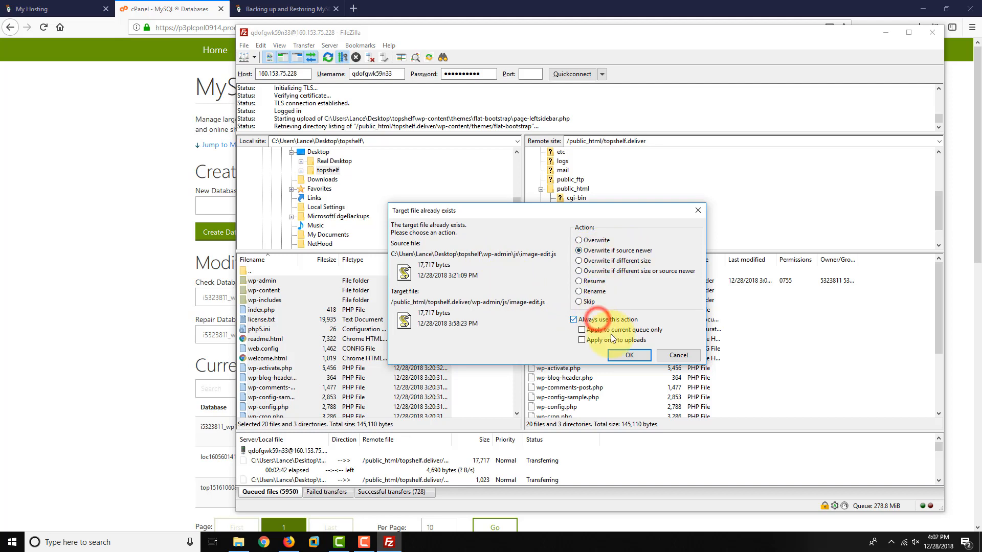
pyautogui.click(629, 355)
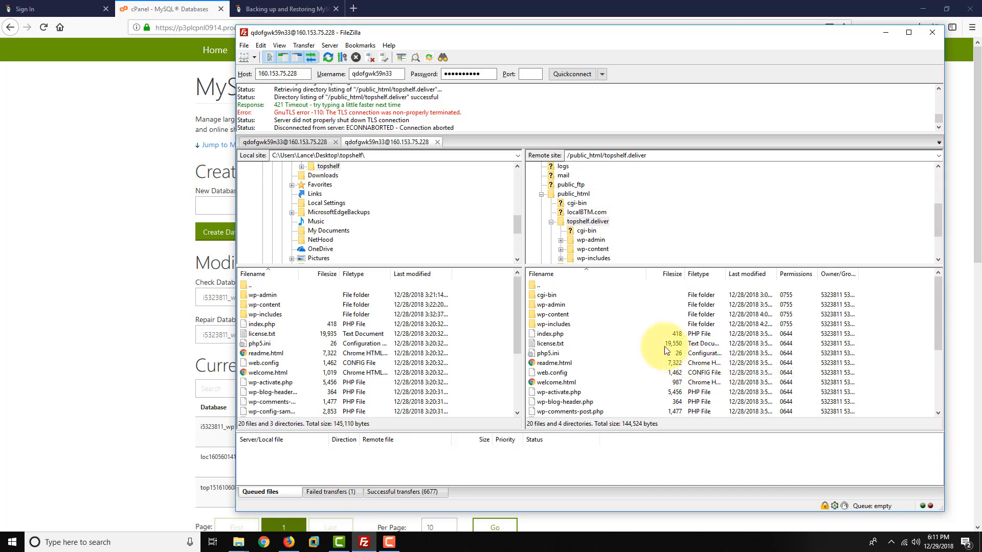
# - Return to cPanel in Firefox, search its home page for file man, and open File Manager at the Home Directory, set as the always-open directory
pyautogui.click(154, 219)
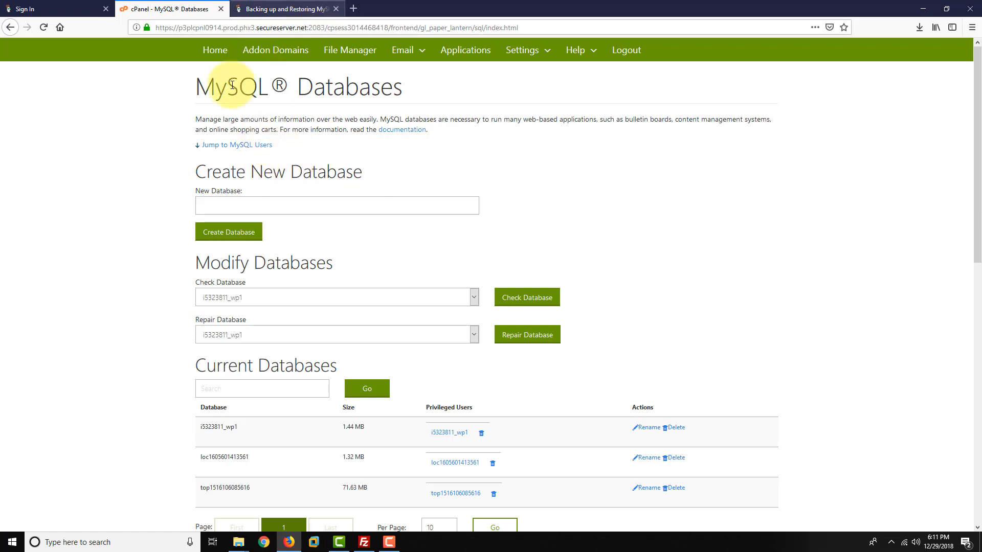
pyautogui.click(214, 53)
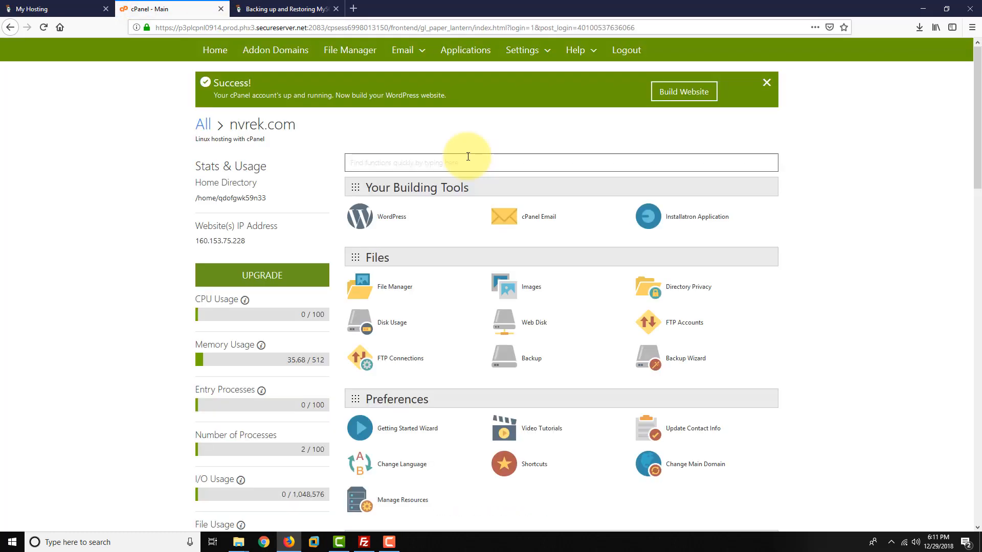
pyautogui.click(430, 167)
pyautogui.write('file man')
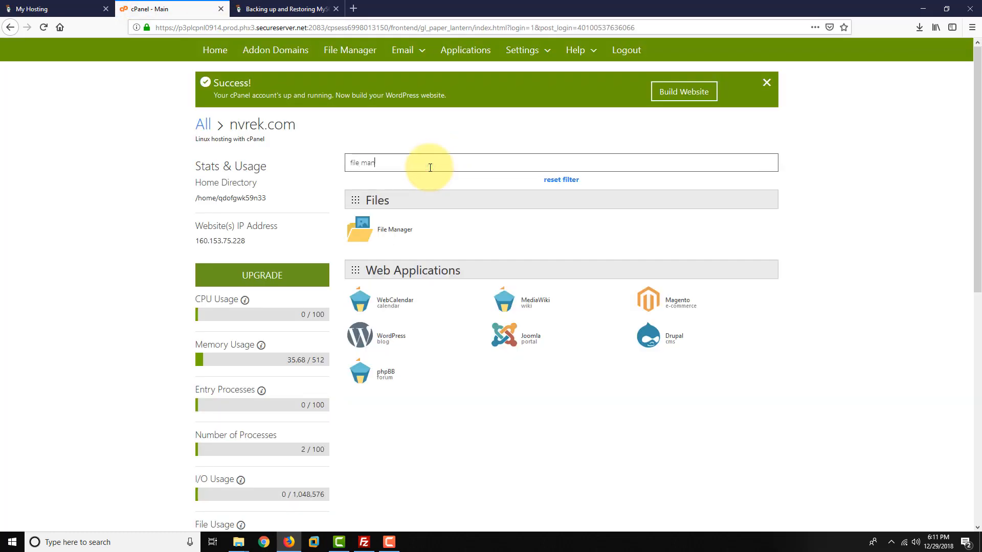
pyautogui.click(384, 235)
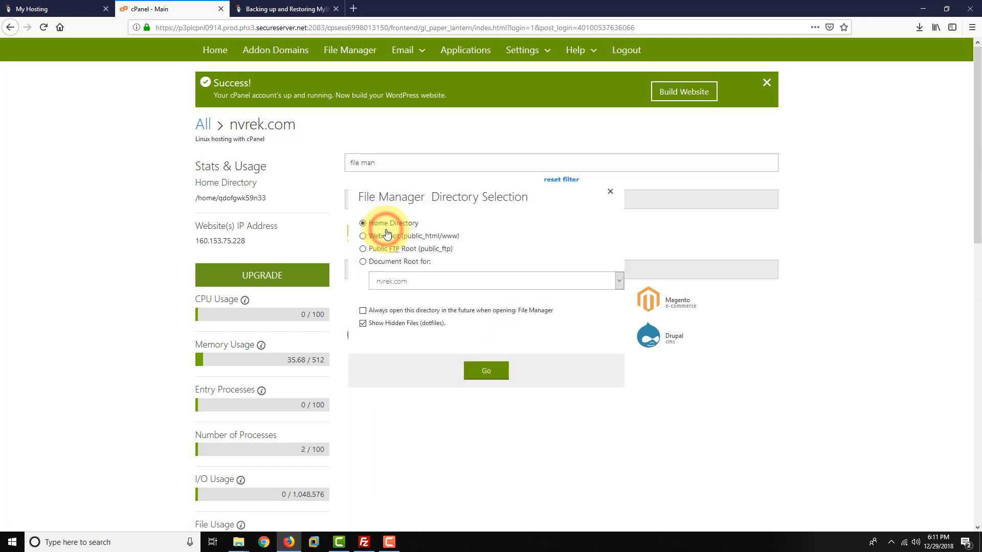
pyautogui.click(409, 313)
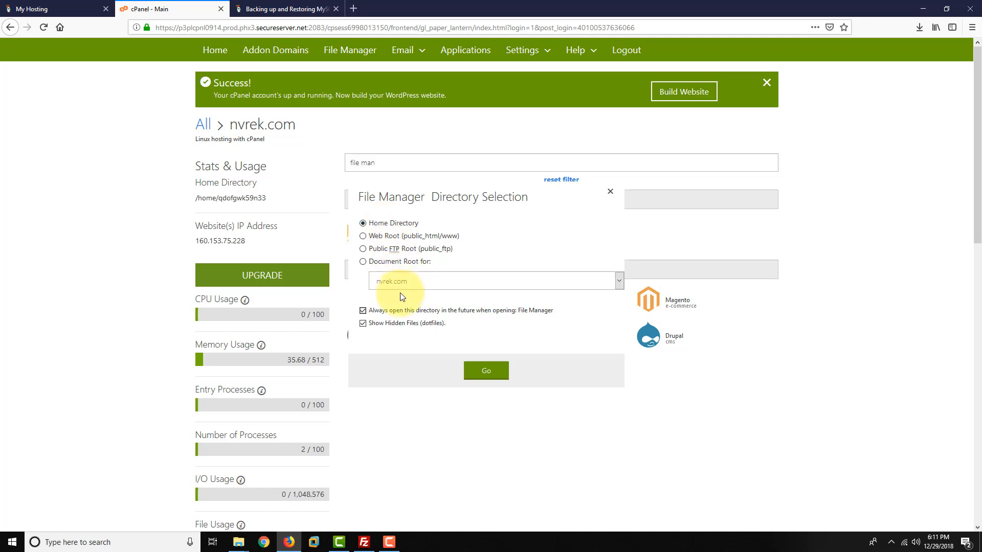
pyautogui.click(492, 375)
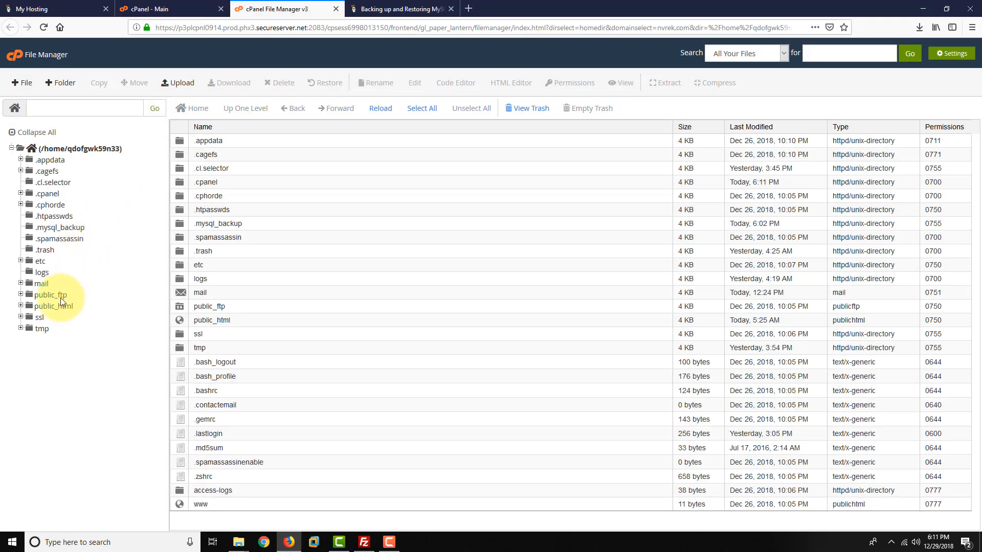
# - Open the topshelf.deliver folder inside public_html and look over its uploaded WordPress files and folders
pyautogui.click(59, 306)
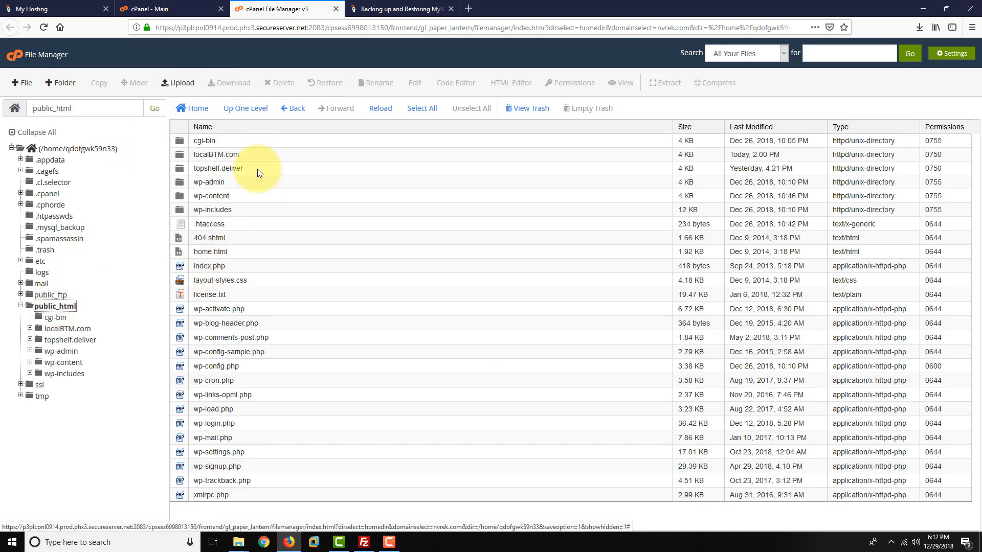
pyautogui.doubleClick(178, 169)
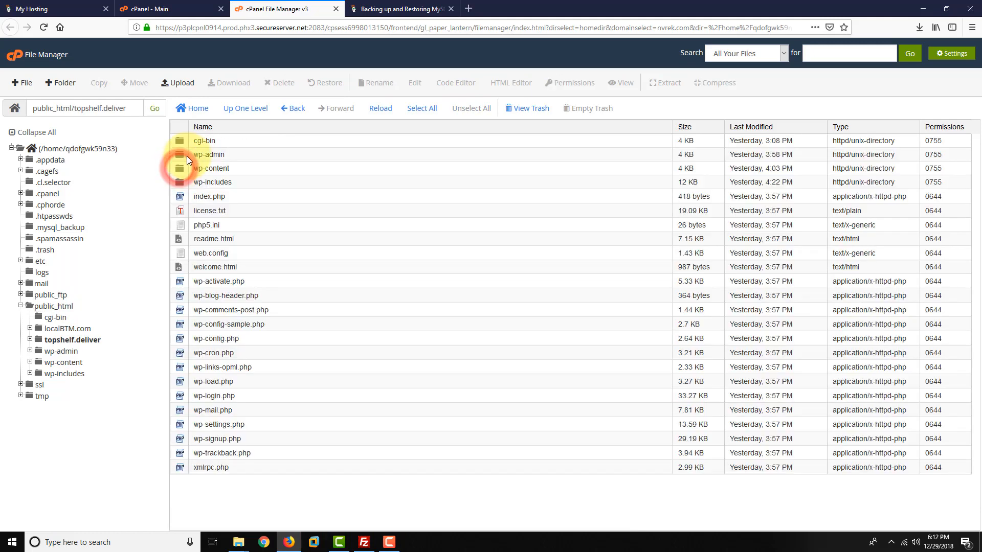
pyautogui.moveTo(462, 466); pyautogui.dragTo(477, 490)
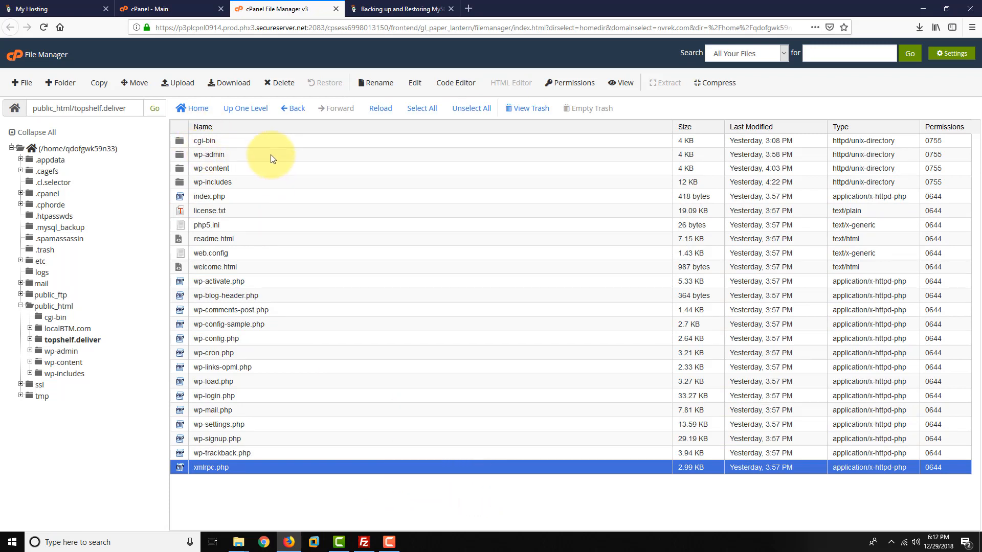
pyautogui.click(225, 171)
pyautogui.click(228, 183)
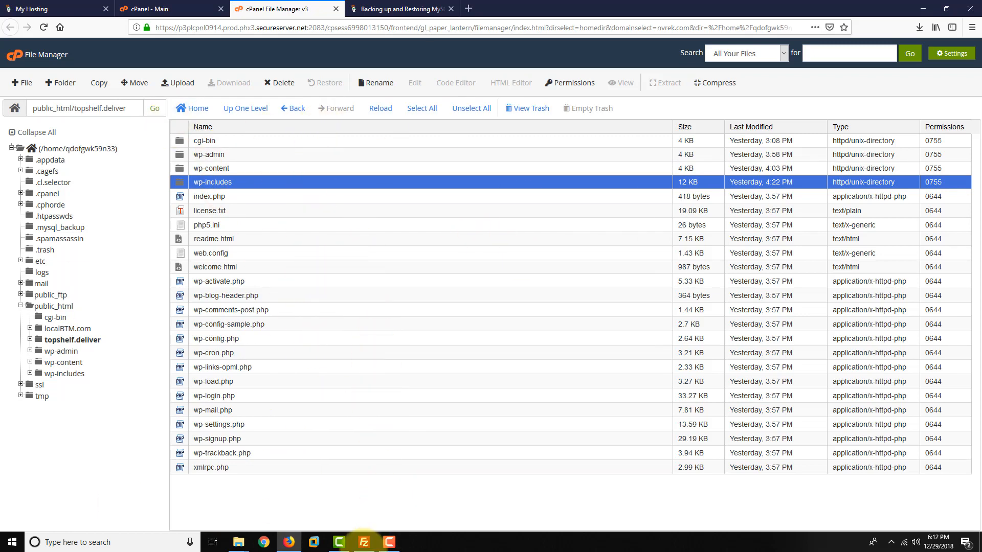
# - Switch to FileZilla to check the local topshelf folder against the server files, and return to File Manager
pyautogui.click(364, 542)
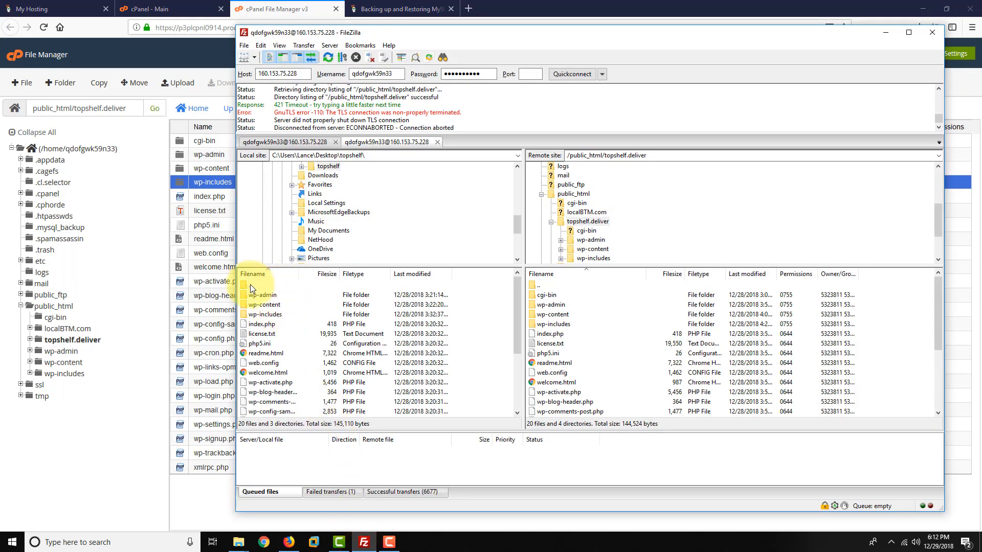
pyautogui.scroll(1, 319, 210)
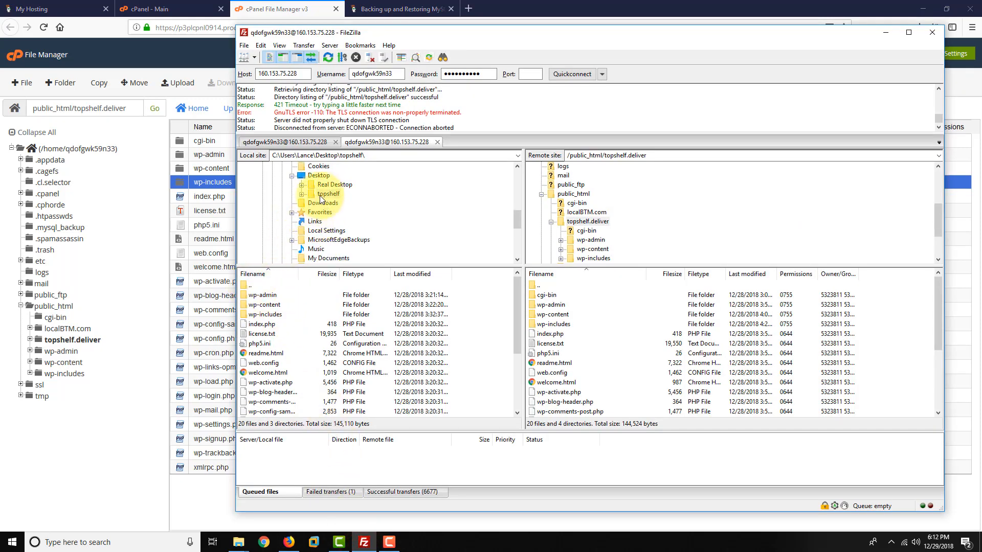
pyautogui.click(888, 32)
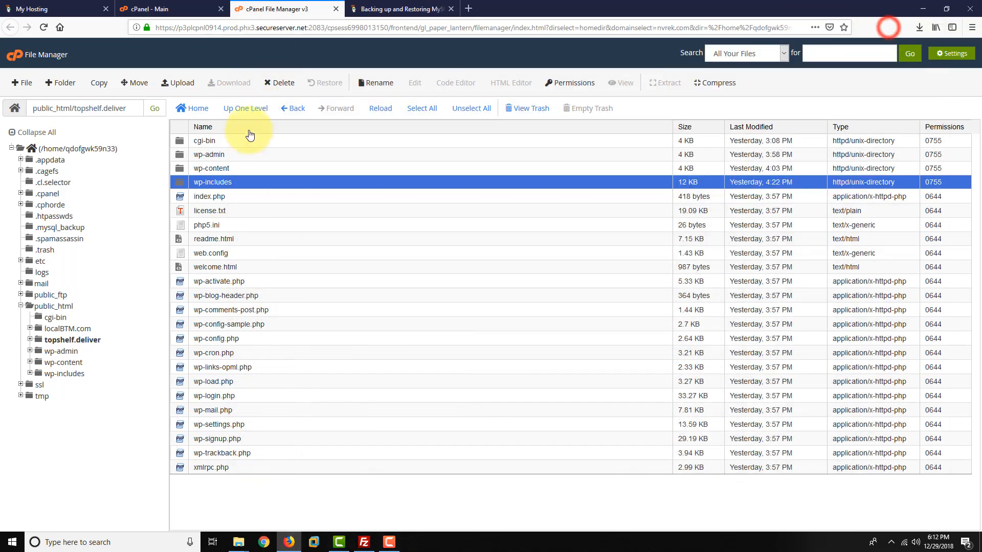
pyautogui.moveTo(409, 504); pyautogui.dragTo(236, 163)
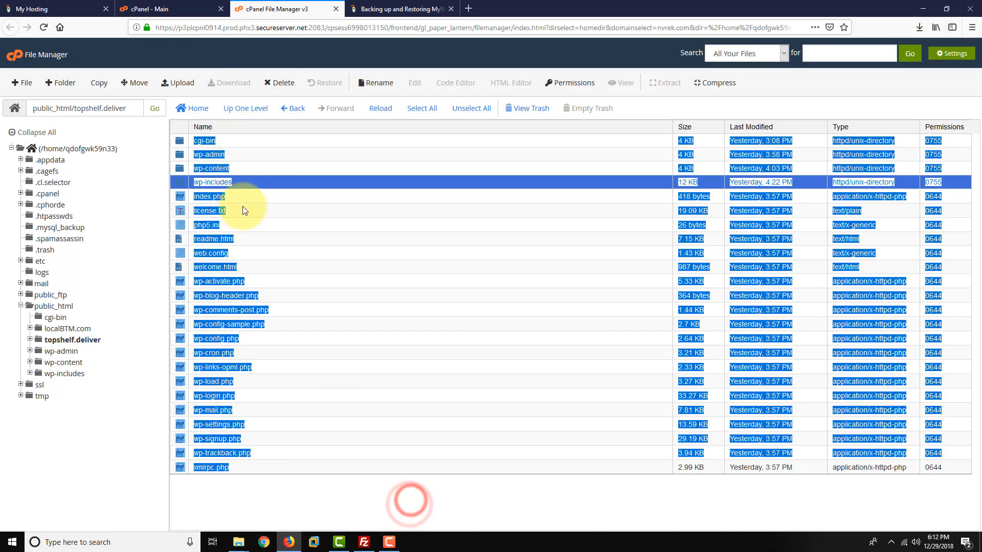
pyautogui.click(343, 484)
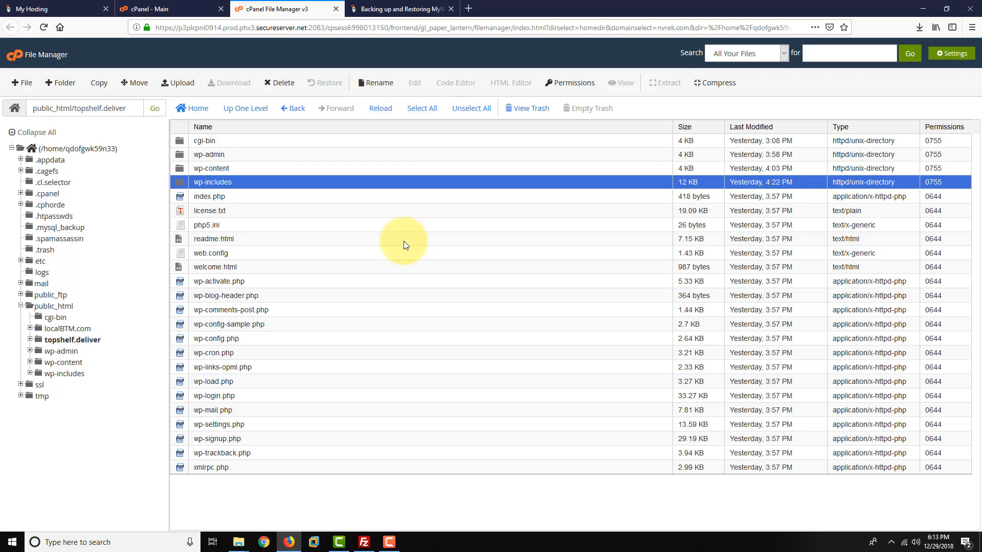
# - Open wp-config.php from the topshelf.deliver folder in the text editor, accepting the encoding check
pyautogui.rightClick(229, 342)
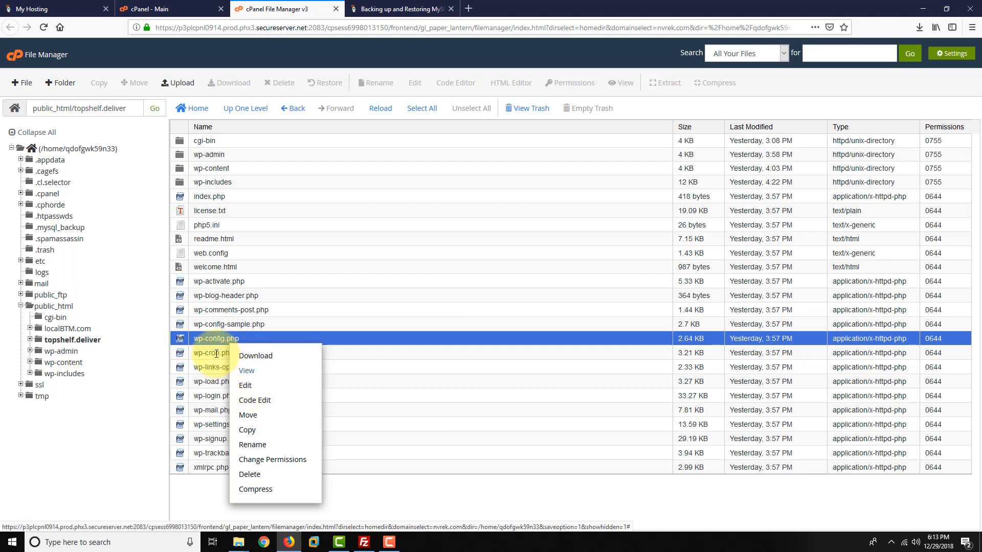
pyautogui.click(207, 343)
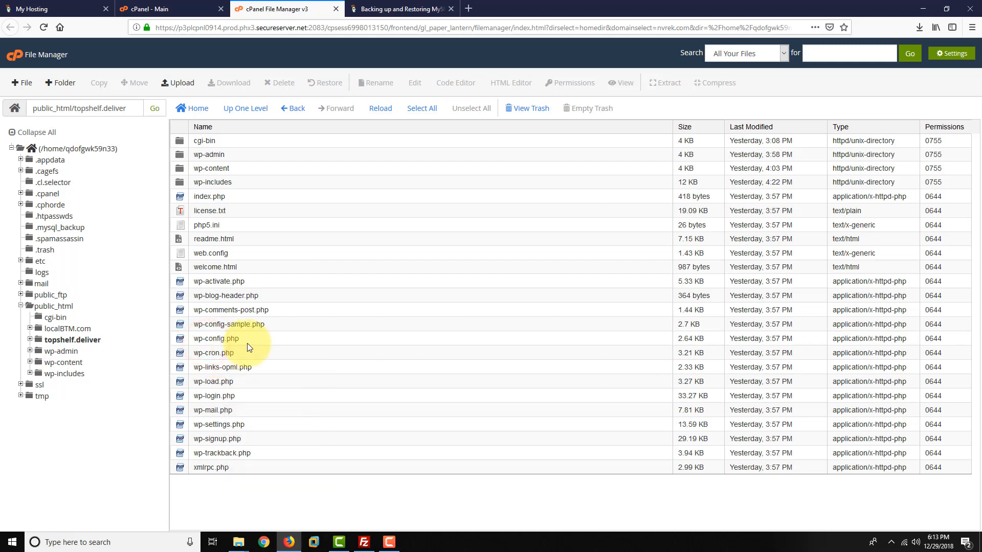
pyautogui.click(247, 342)
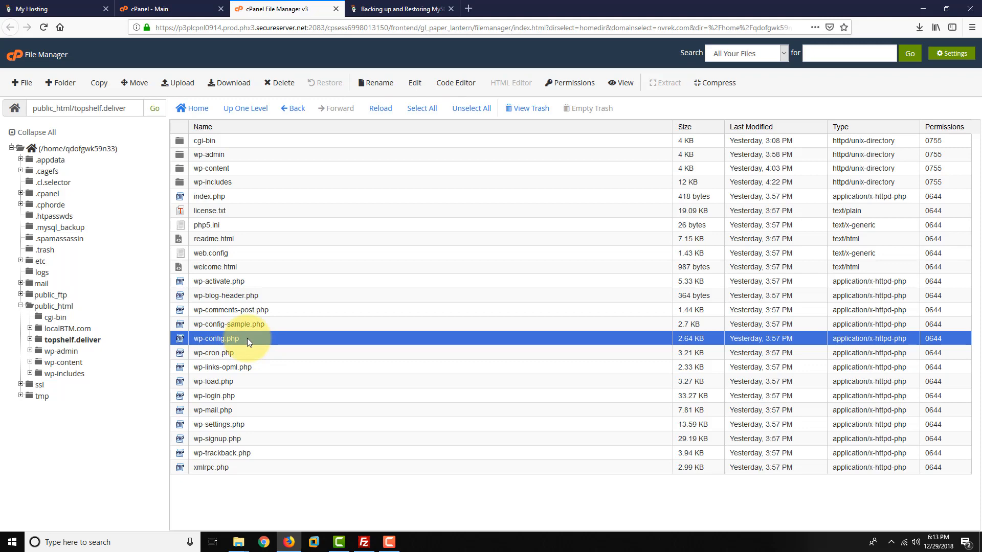
pyautogui.rightClick(247, 338)
pyautogui.click(288, 381)
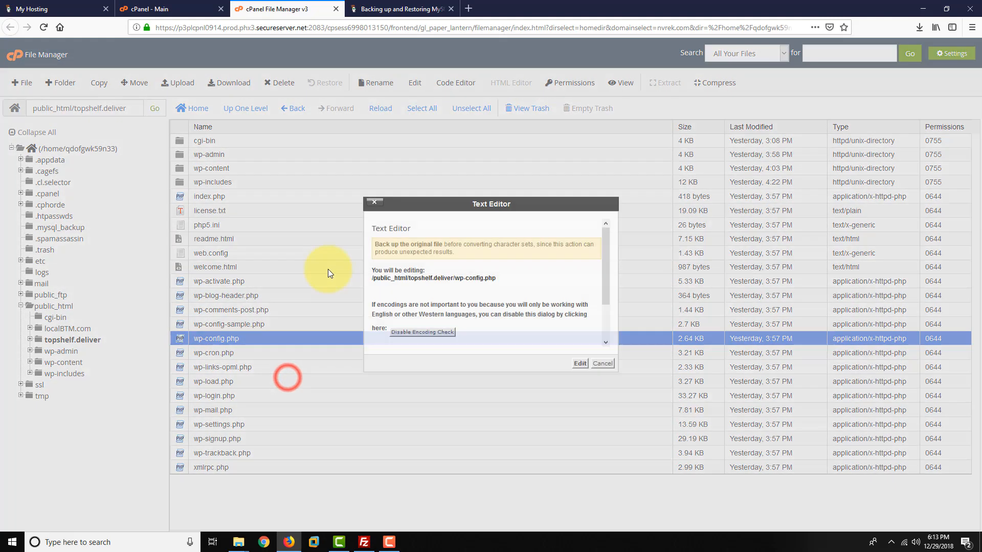
pyautogui.click(580, 362)
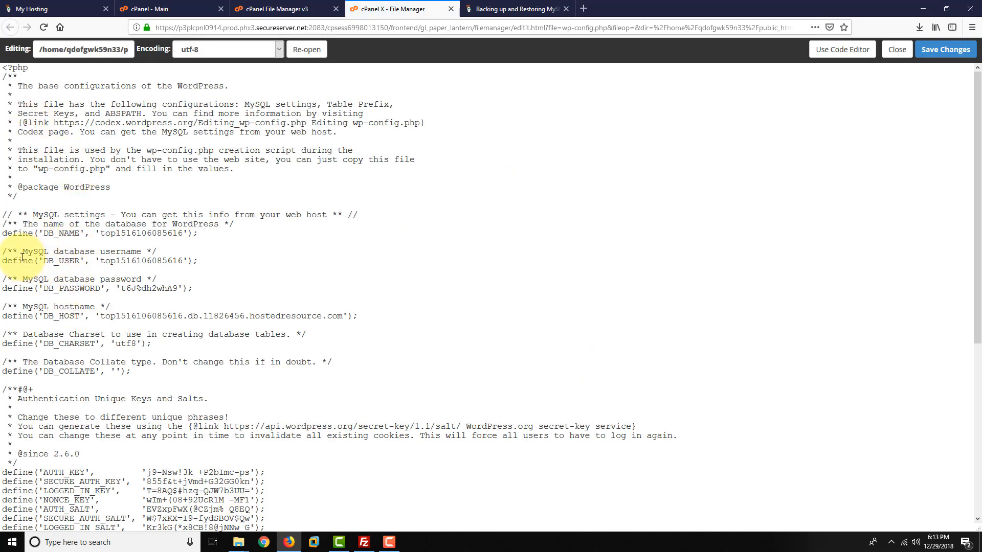
# - Review the MySQL username, password and hostname settings in wp-config.php, and set the DB_HOST value to localhost
pyautogui.moveTo(23, 252); pyautogui.dragTo(156, 251)
pyautogui.moveTo(17, 280); pyautogui.dragTo(170, 281)
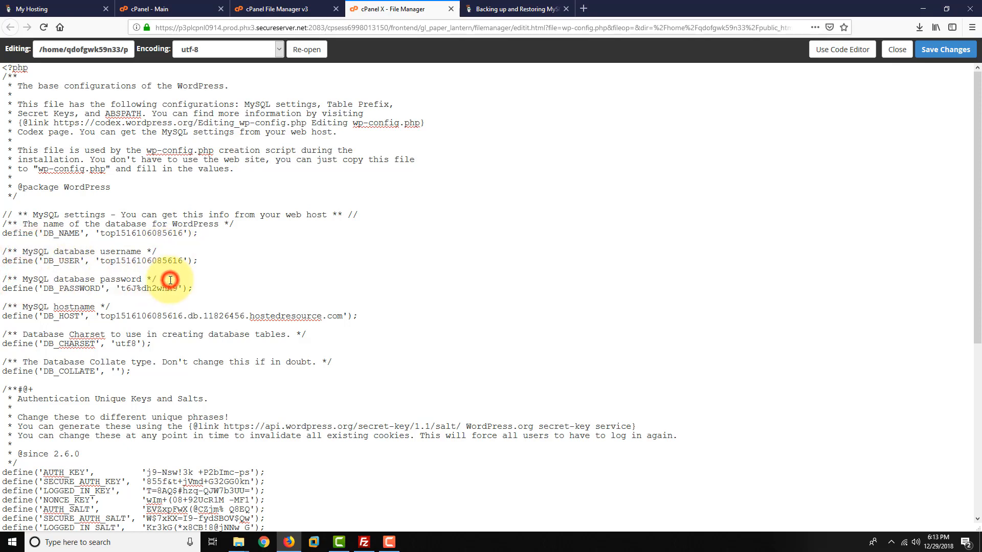
pyautogui.moveTo(22, 306); pyautogui.dragTo(134, 304)
pyautogui.click(92, 307)
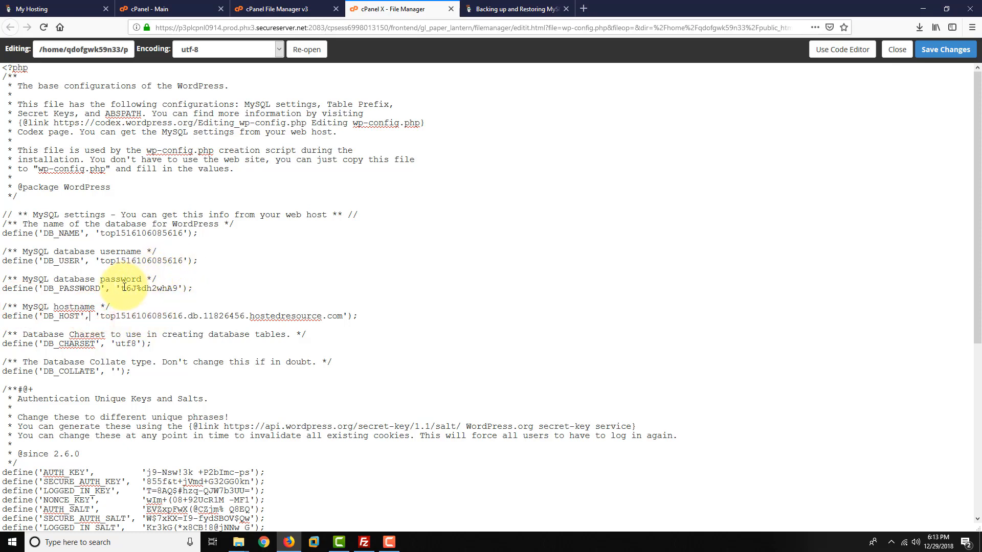
pyautogui.moveTo(121, 288); pyautogui.dragTo(176, 287)
pyautogui.moveTo(101, 316)
pyautogui.mouseDown()
pyautogui.moveTo(343, 316)
pyautogui.moveTo(101, 313)
pyautogui.mouseUp()
pyautogui.click(342, 316)
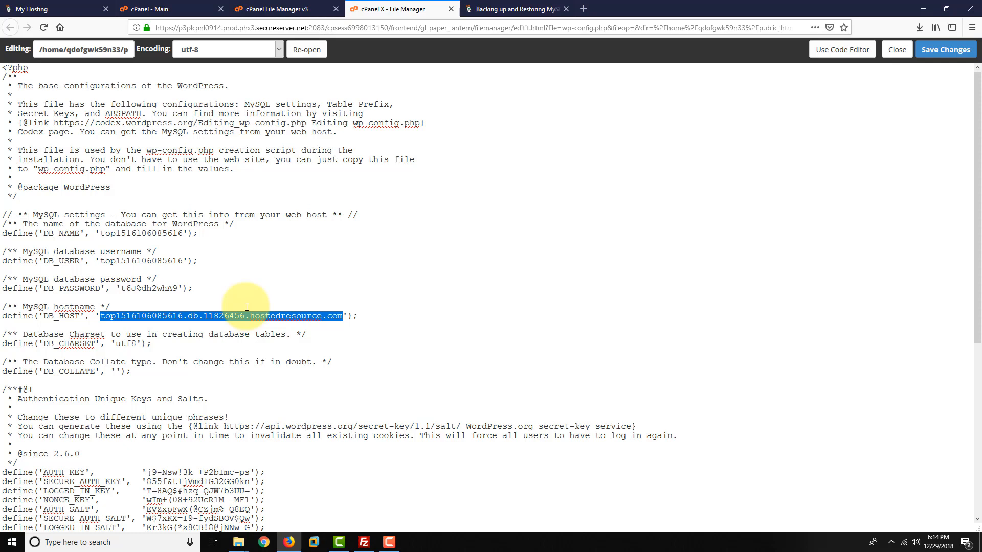
pyautogui.write('localhost')
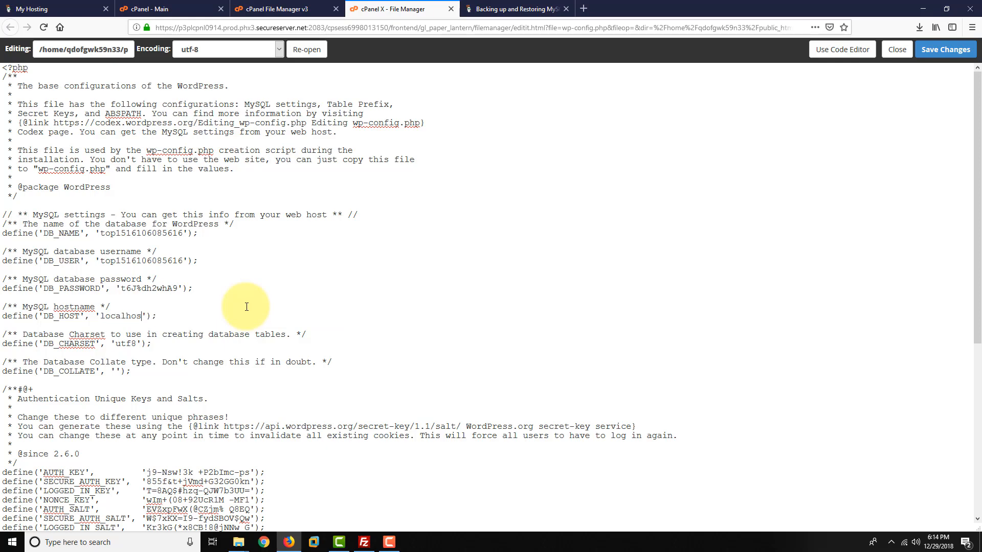
# - Look up wordpress.org in a new browser tab and open the Codex article Editing wp-config.php
pyautogui.hotkey('ctrl', 't')
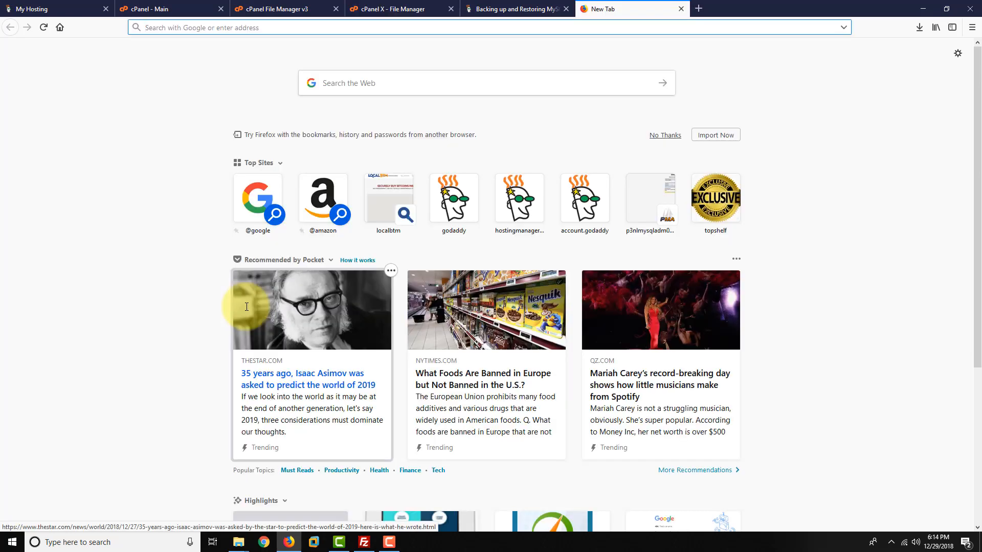
pyautogui.write('wordpress.org')
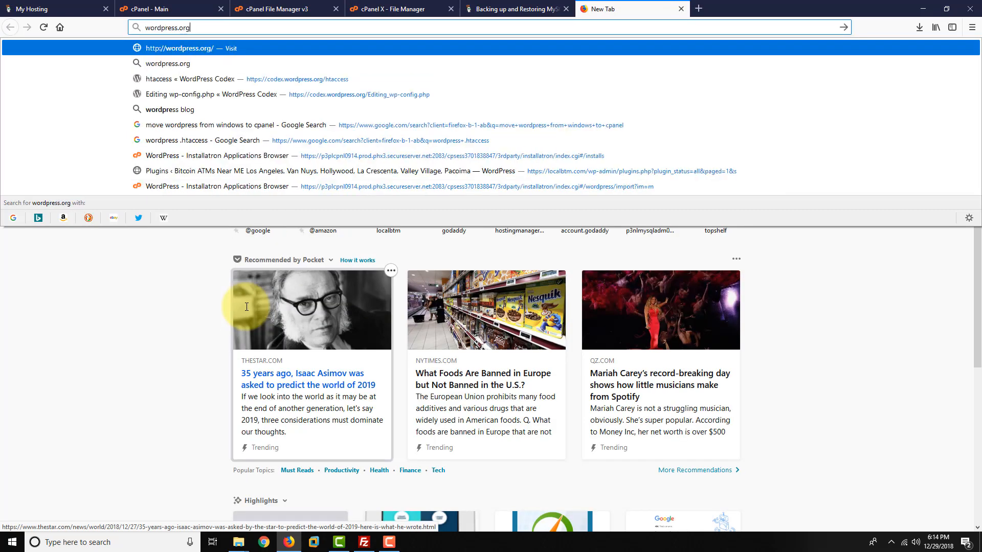
pyautogui.press('Down')
pyautogui.press('Down')
pyautogui.press('Down')
pyautogui.press('Return')
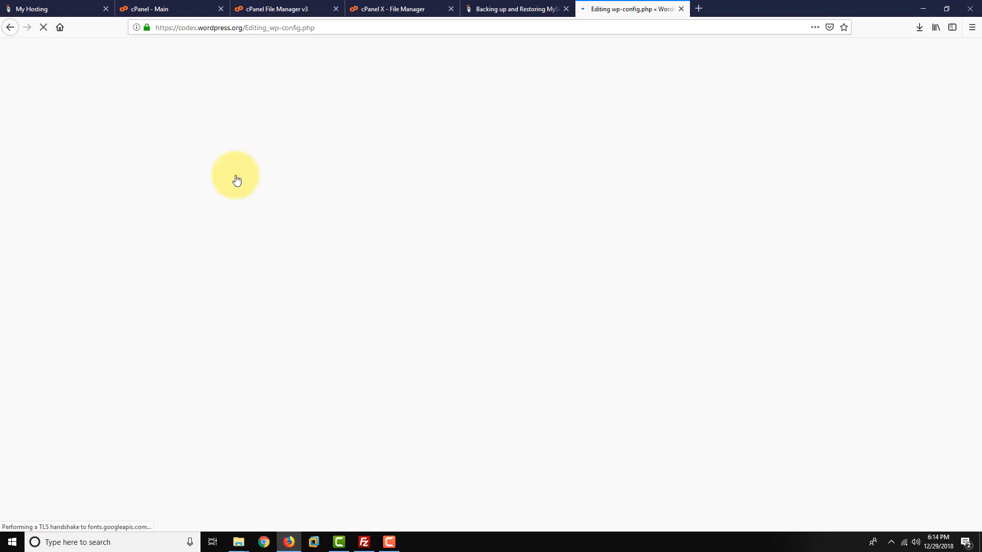
# - Examine the DB_HOST line in the default wp-config-sample.php example of the Codex article
pyautogui.scroll(-6, 311, 229)
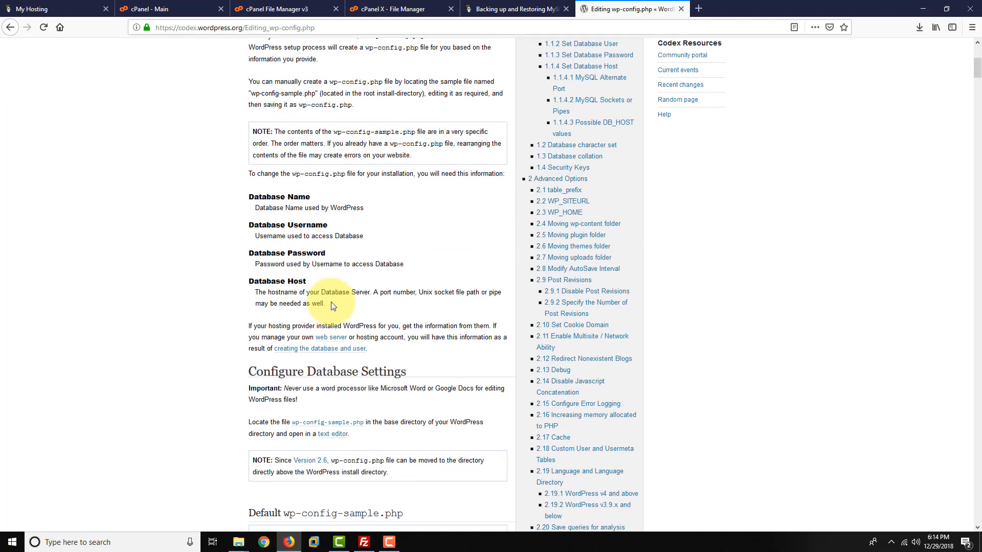
pyautogui.scroll(-4, 332, 302)
pyautogui.scroll(-5, 331, 303)
pyautogui.moveTo(385, 230); pyautogui.dragTo(254, 231)
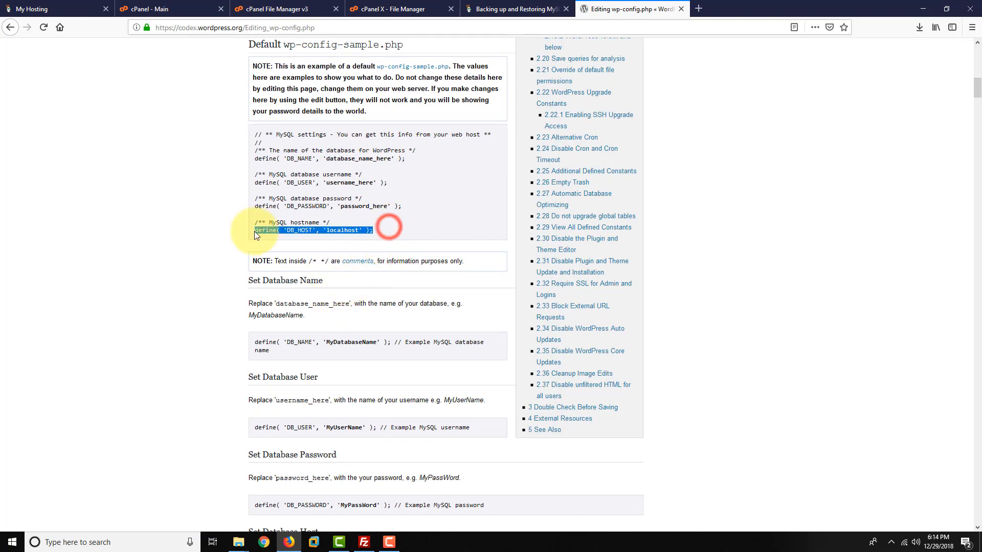
pyautogui.click(328, 230)
pyautogui.click(157, 227)
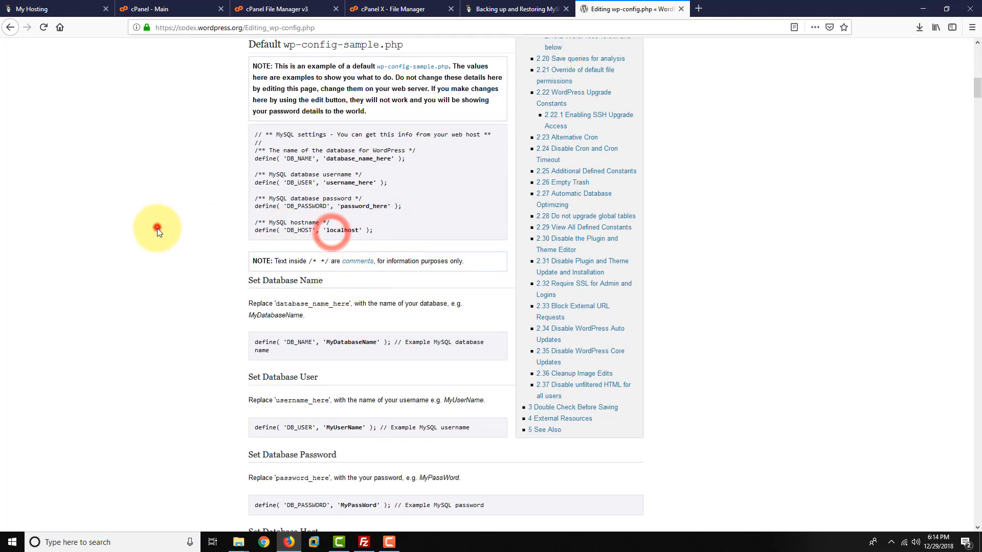
# - Return to the wp-config.php editor and check its DB_HOST and DB_PASSWORD values
pyautogui.click(380, 9)
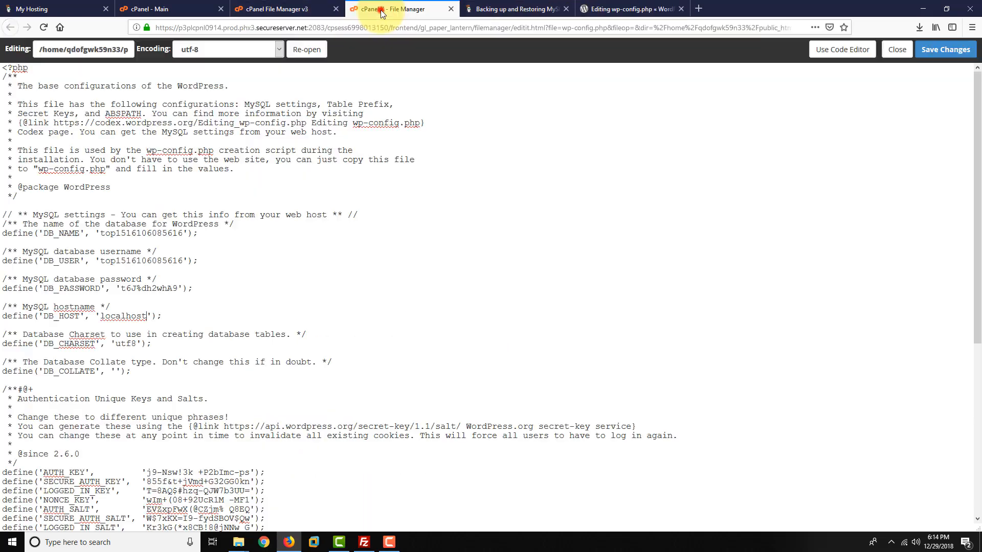
pyautogui.click(106, 319)
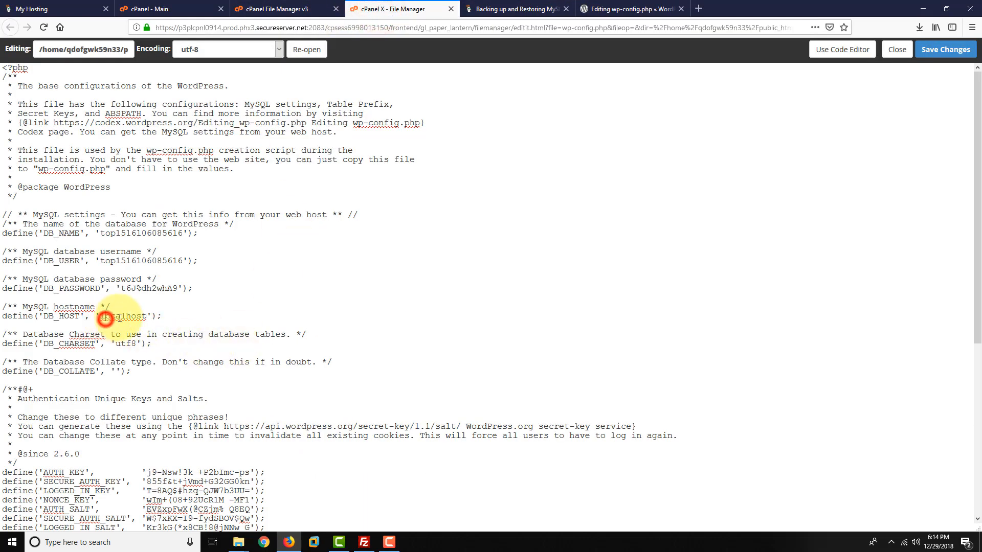
pyautogui.click(98, 316)
pyautogui.moveTo(98, 316); pyautogui.dragTo(148, 320)
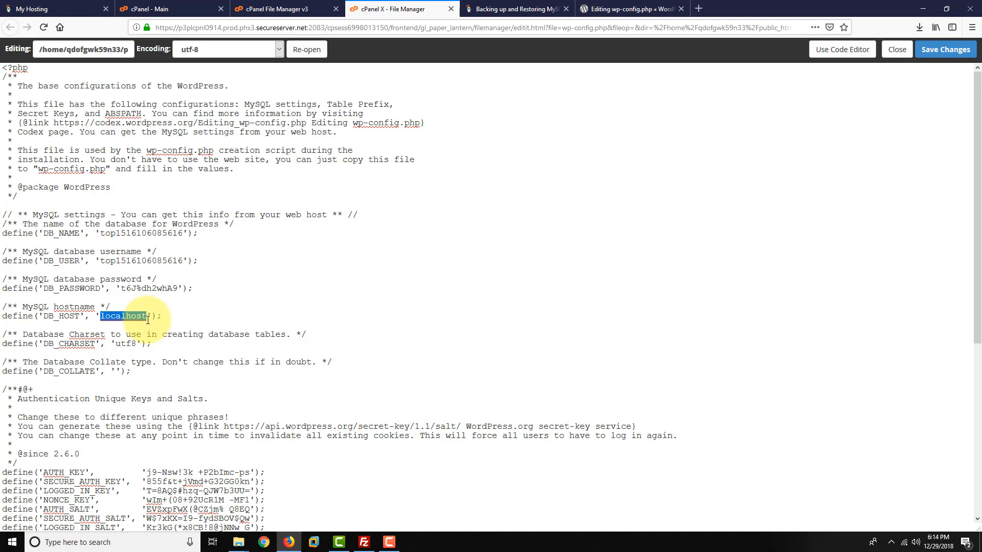
pyautogui.moveTo(121, 287); pyautogui.dragTo(177, 288)
pyautogui.click(121, 285)
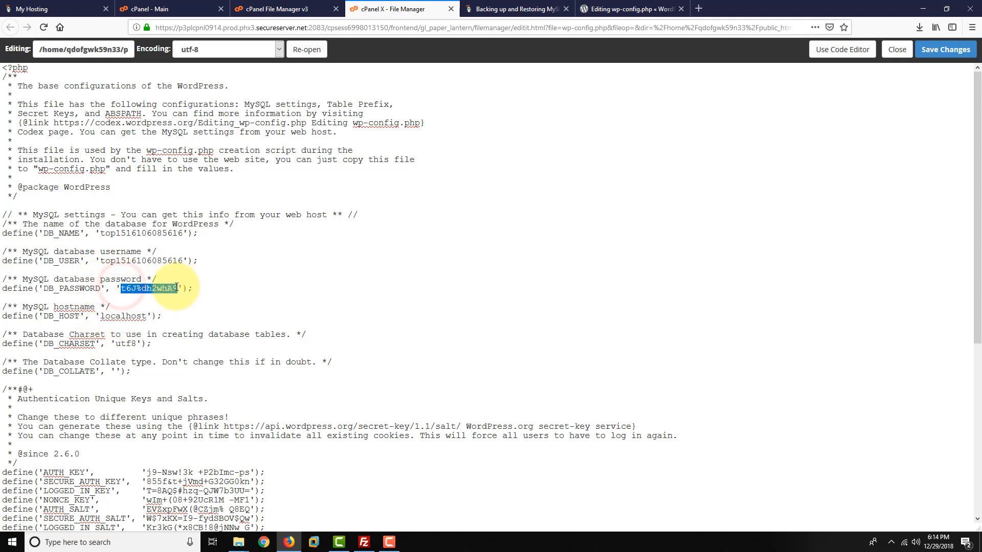
# - Return to the cPanel home page, search for mysql, and open MySQL Databases
pyautogui.click(143, 10)
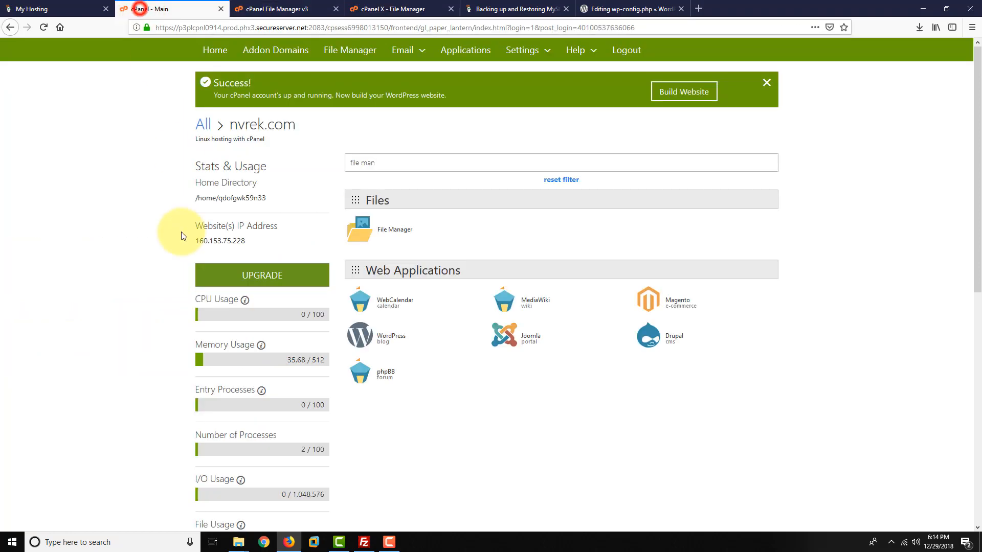
pyautogui.tripleClick(374, 162)
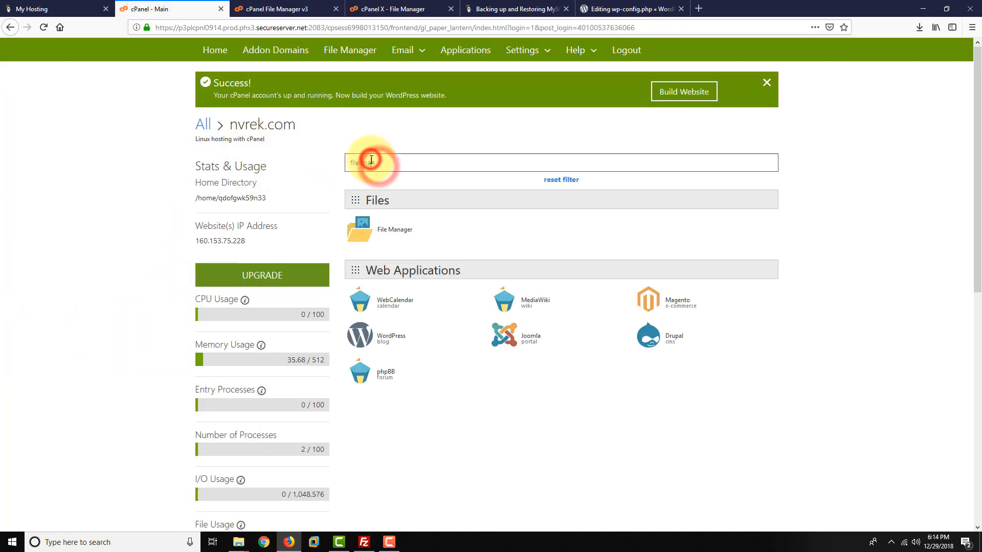
pyautogui.write('mysql')
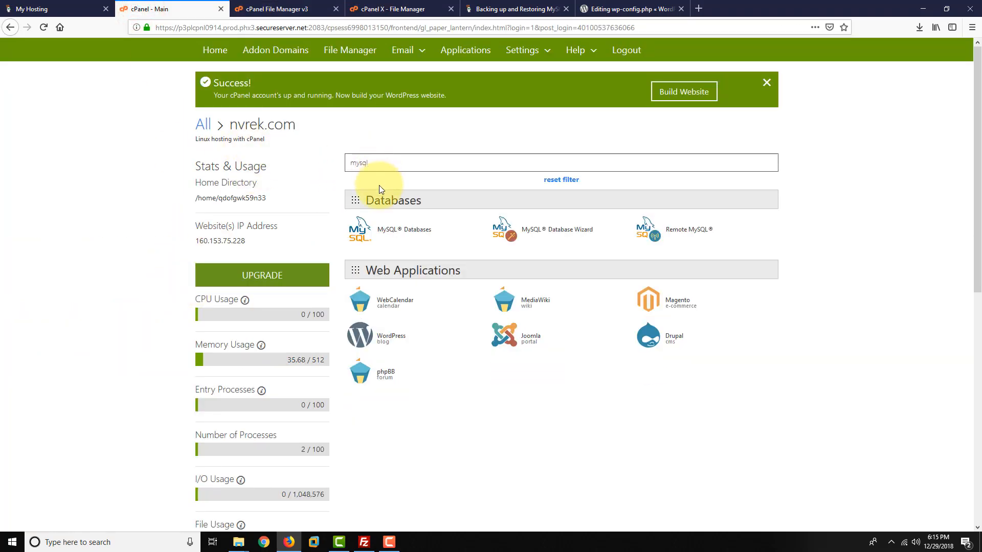
pyautogui.click(417, 233)
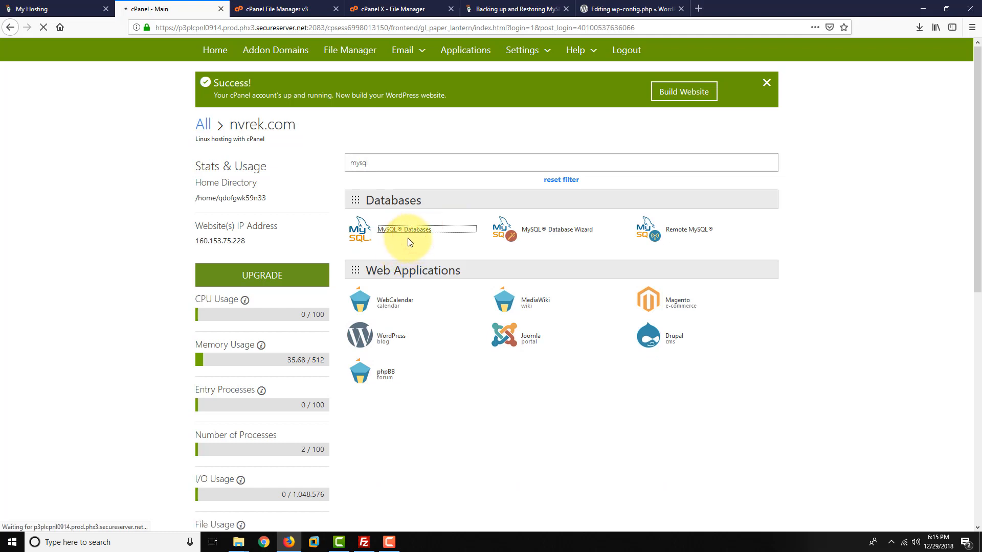
# - Check the topshelf site's MySQL user under Current Users and its database under Current Databases
pyautogui.scroll(-10, 297, 320)
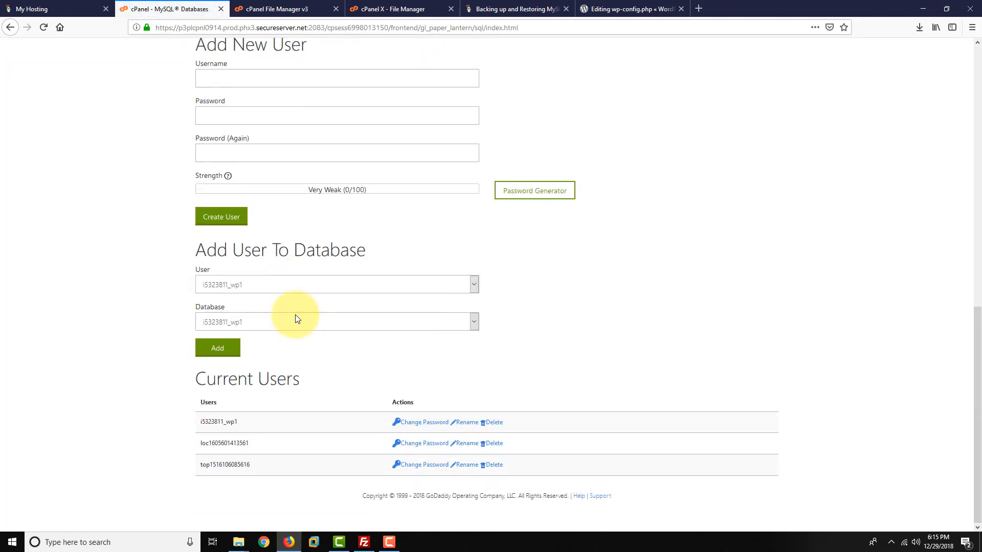
pyautogui.moveTo(205, 463); pyautogui.dragTo(277, 462)
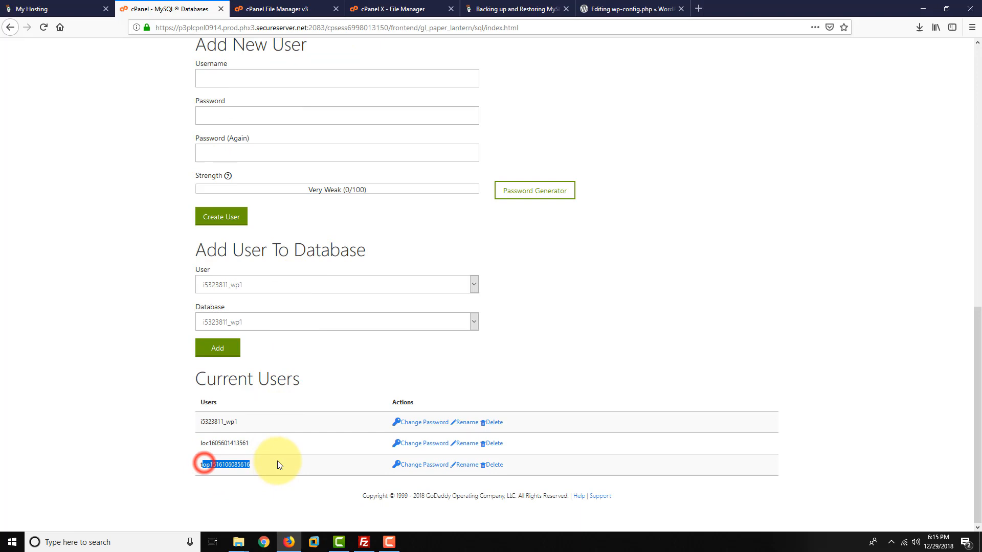
pyautogui.doubleClick(244, 465)
pyautogui.scroll(5, 241, 348)
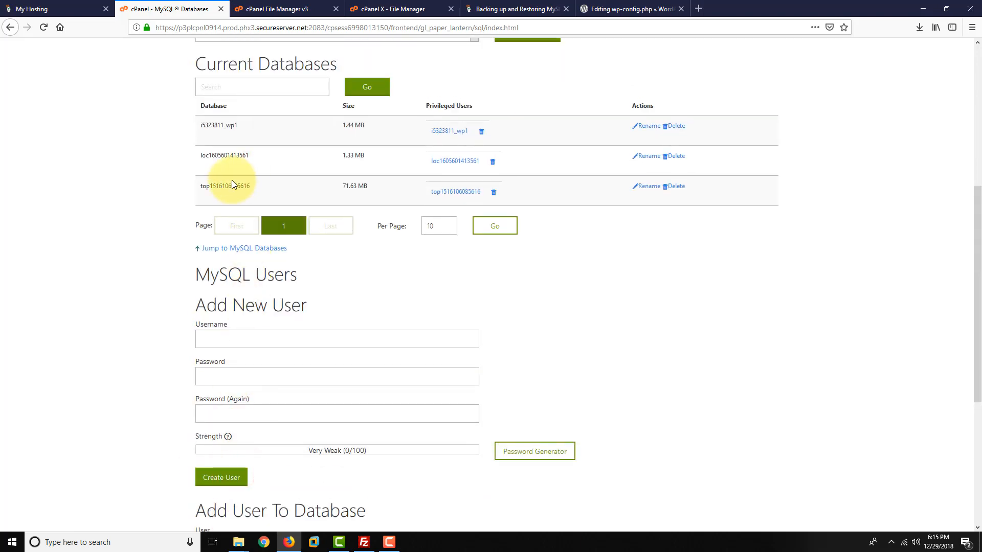
# - Return to the wp-config.php editor and check its DB_NAME, DB_USER and DB_PASSWORD values
pyautogui.click(388, 9)
pyautogui.doubleClick(135, 261)
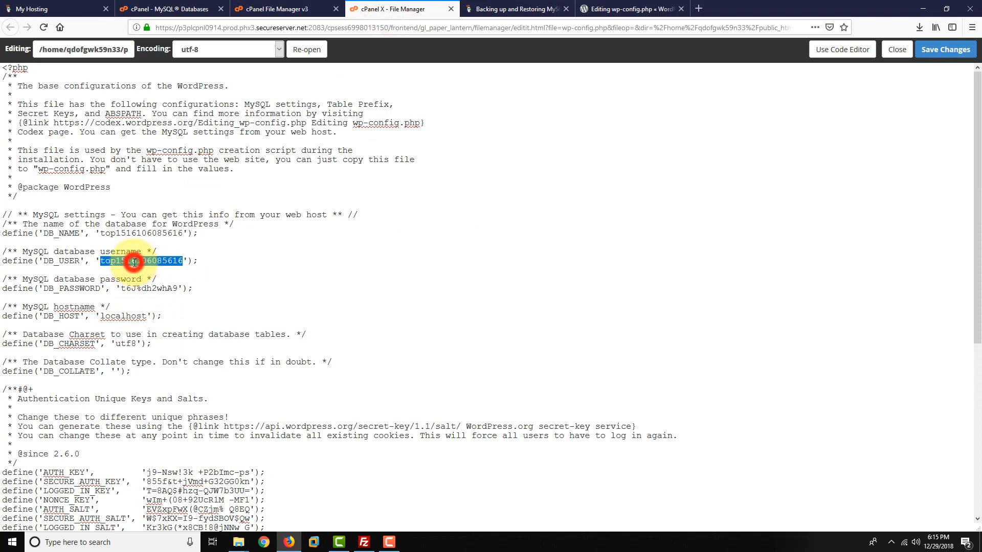
pyautogui.doubleClick(138, 233)
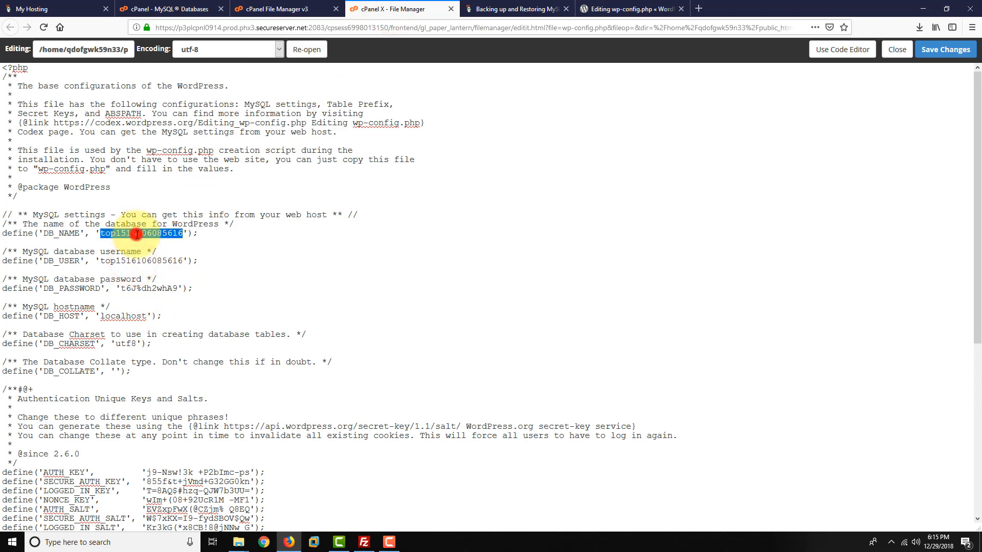
pyautogui.doubleClick(137, 261)
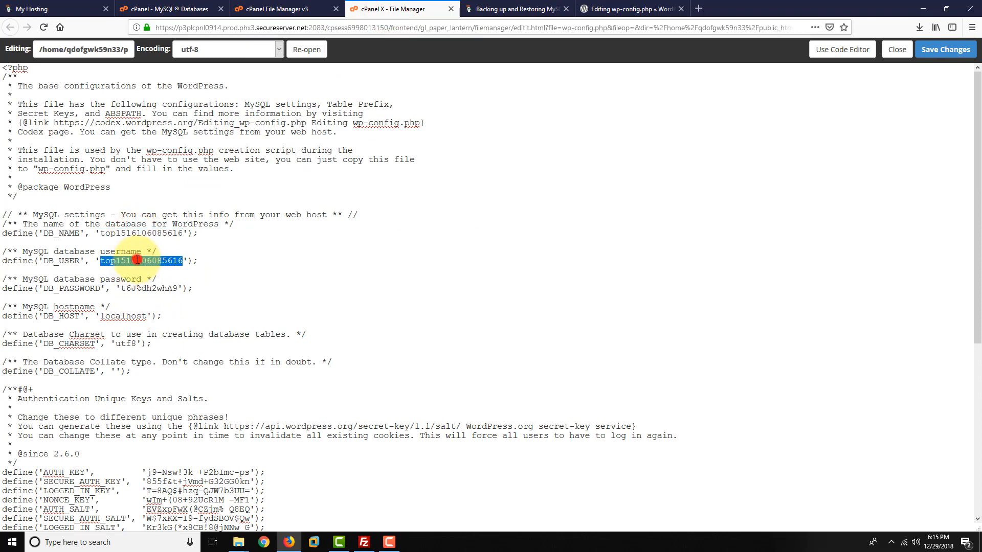
pyautogui.click(156, 226)
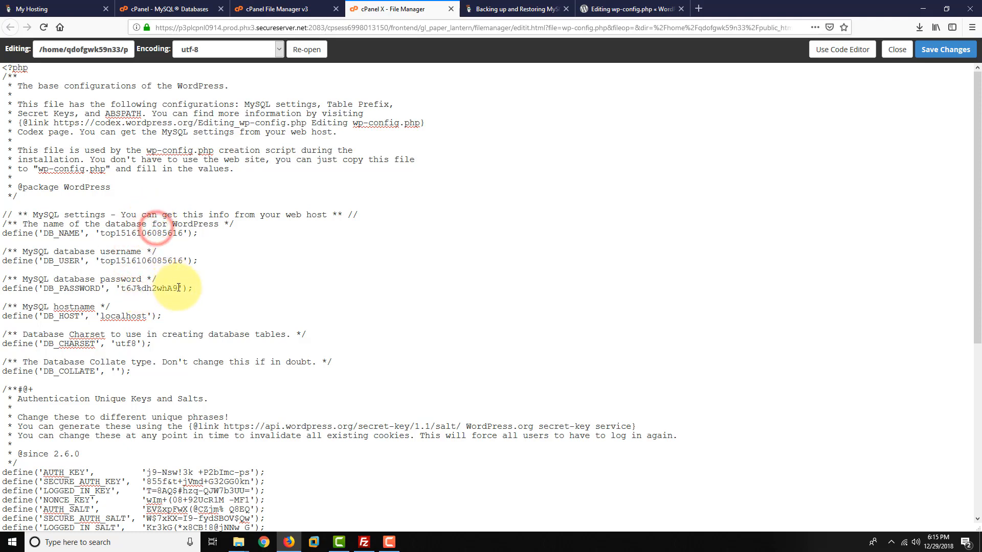
pyautogui.doubleClick(177, 287)
pyautogui.click(131, 289)
pyautogui.moveTo(121, 288); pyautogui.dragTo(177, 288)
# - Return to MySQL Databases and locate the topshelf site's database user under Current Users
pyautogui.click(180, 11)
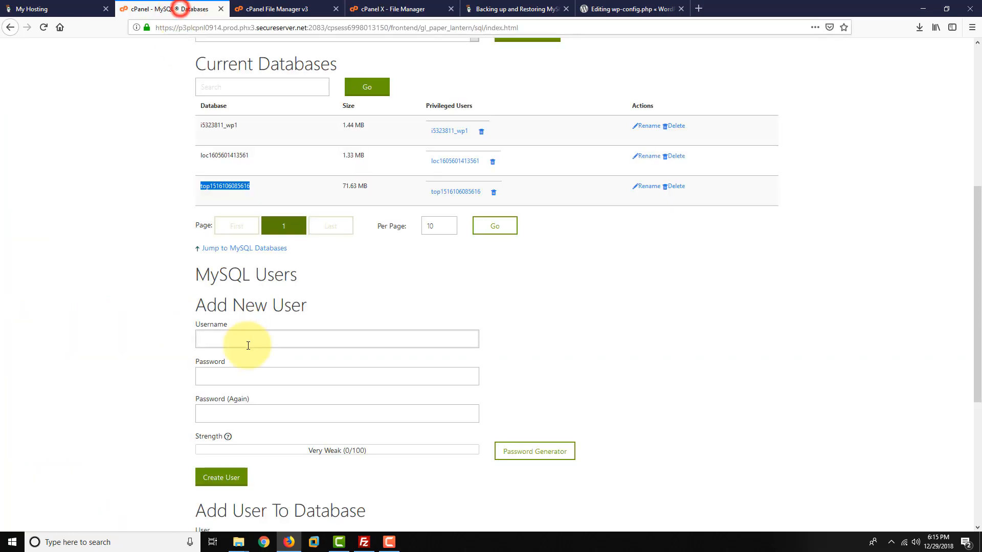
pyautogui.scroll(-5, 248, 358)
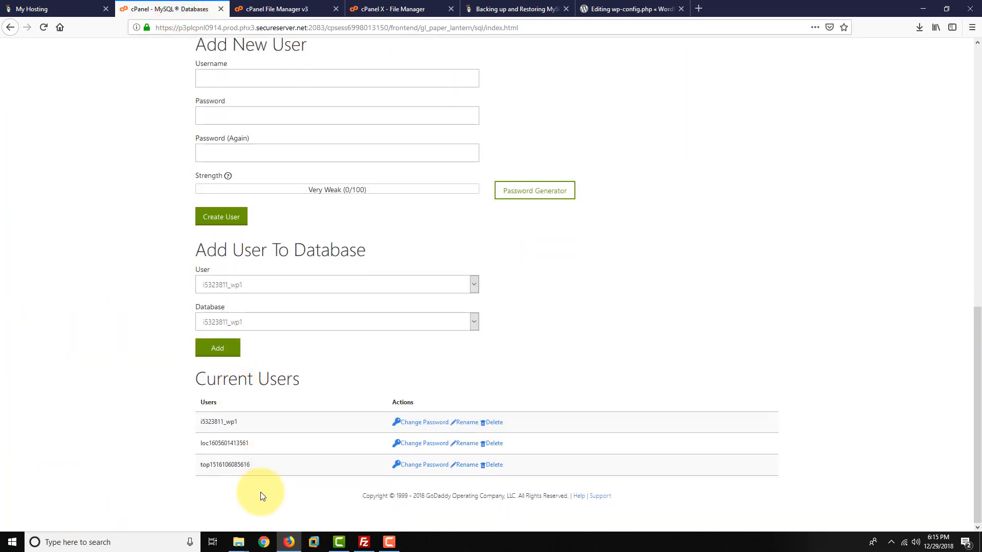
pyautogui.doubleClick(225, 466)
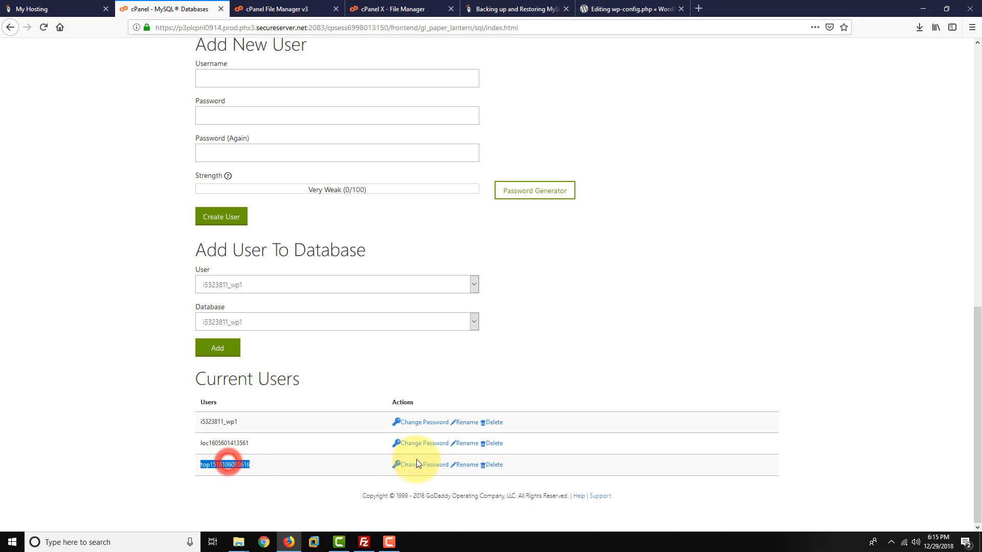
pyautogui.doubleClick(222, 466)
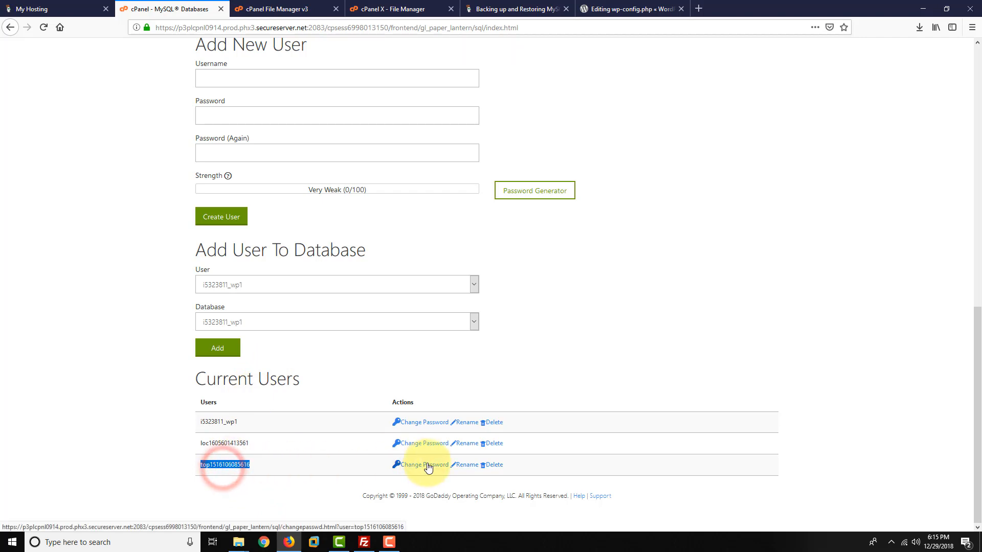
pyautogui.scroll(6, 266, 437)
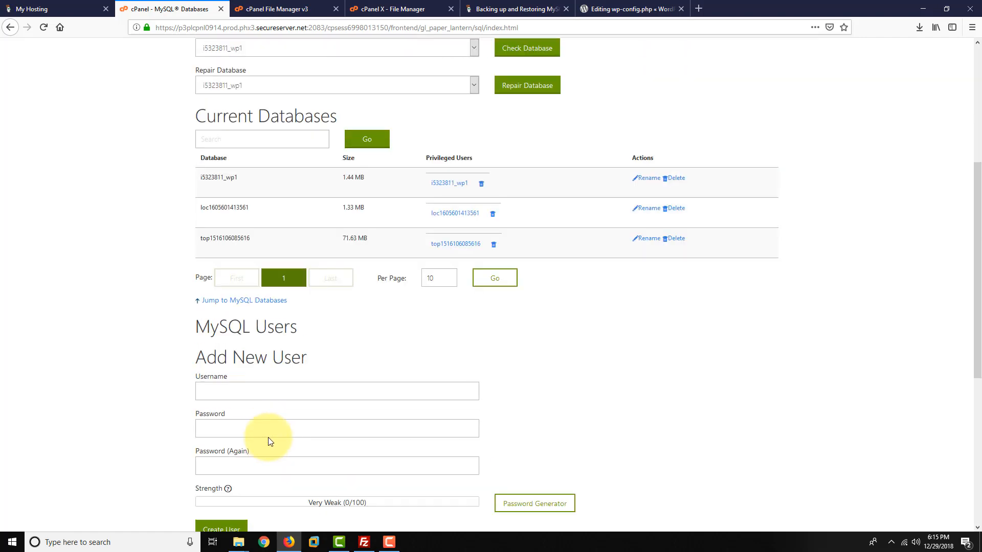
pyautogui.scroll(-6, 247, 333)
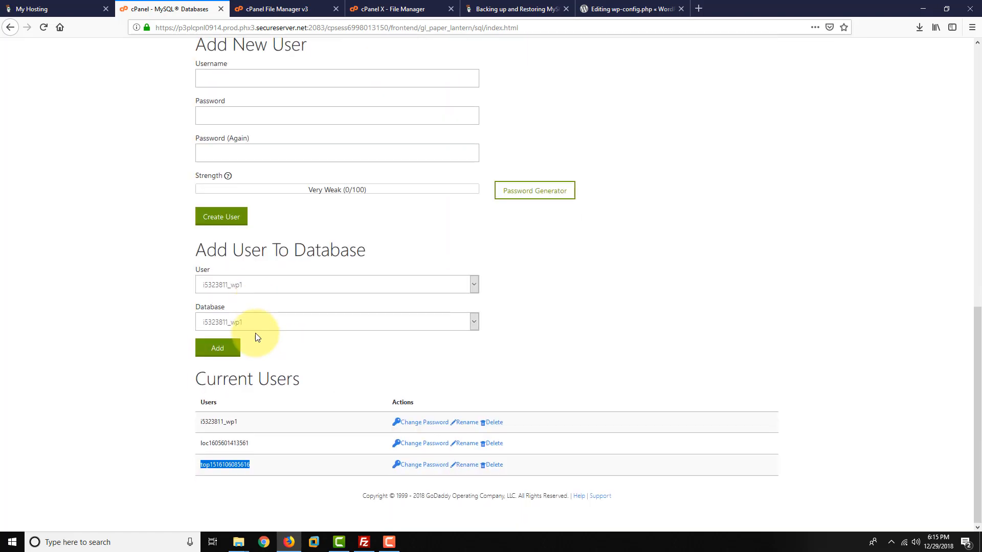
pyautogui.click(233, 469)
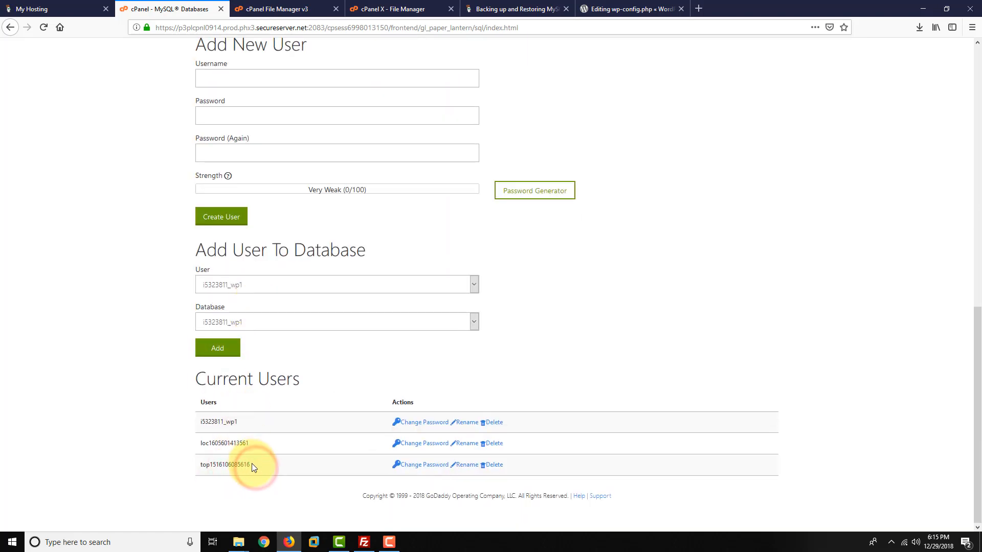
pyautogui.moveTo(253, 465); pyautogui.dragTo(195, 465)
pyautogui.click(231, 466)
pyautogui.doubleClick(232, 465)
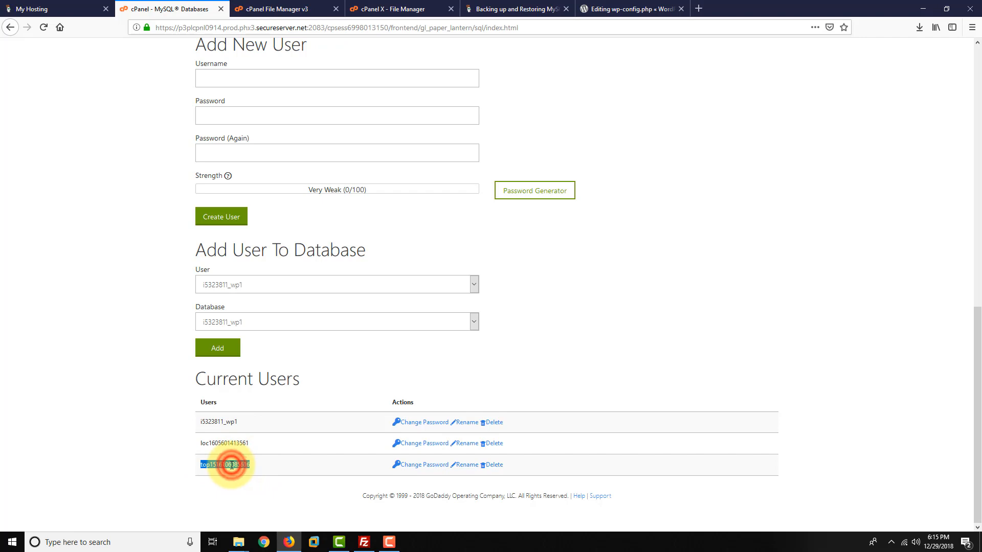
# - Check the topshelf site's entry under Current Databases and open the password change form for its MySQL user
pyautogui.scroll(6, 232, 466)
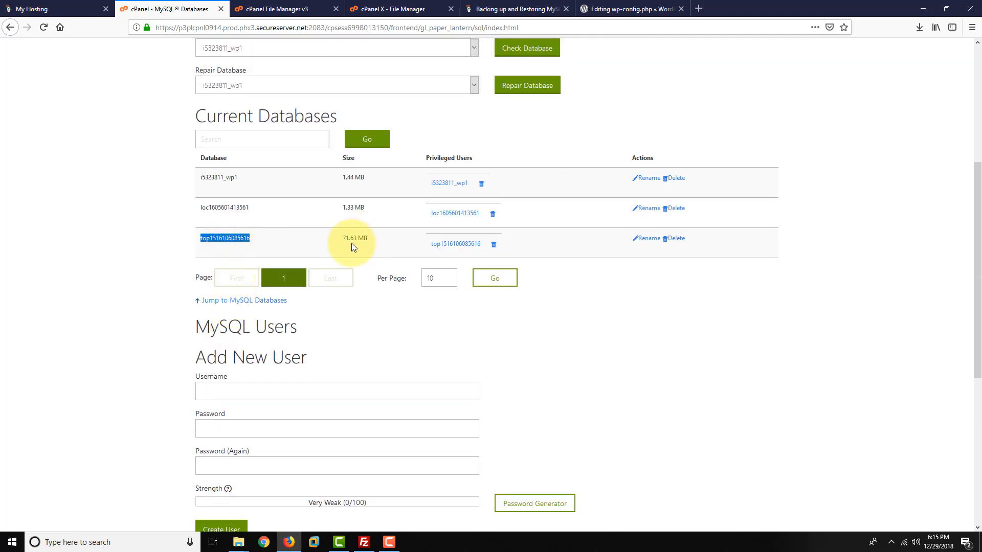
pyautogui.click(191, 239)
pyautogui.click(735, 241)
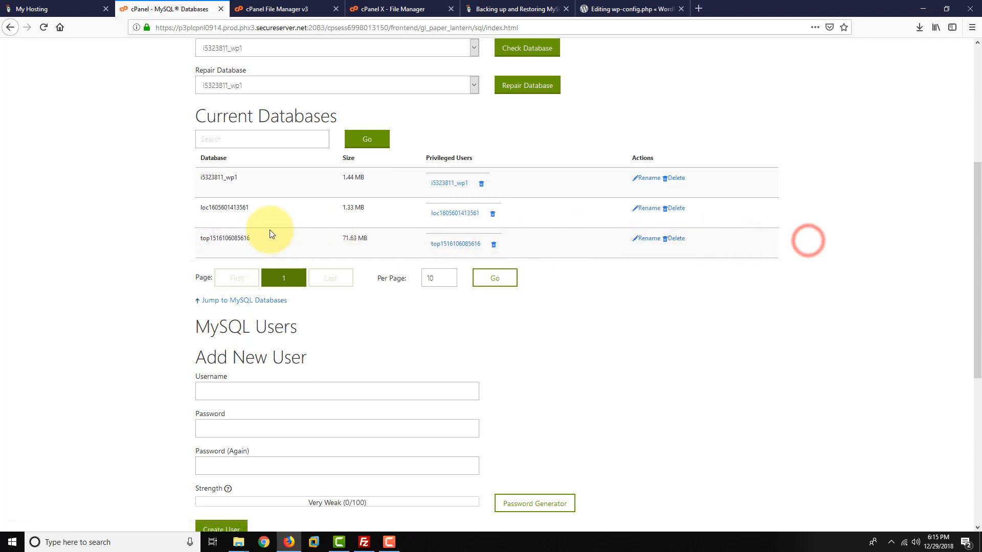
pyautogui.scroll(-1, 232, 247)
pyautogui.scroll(-5, 233, 245)
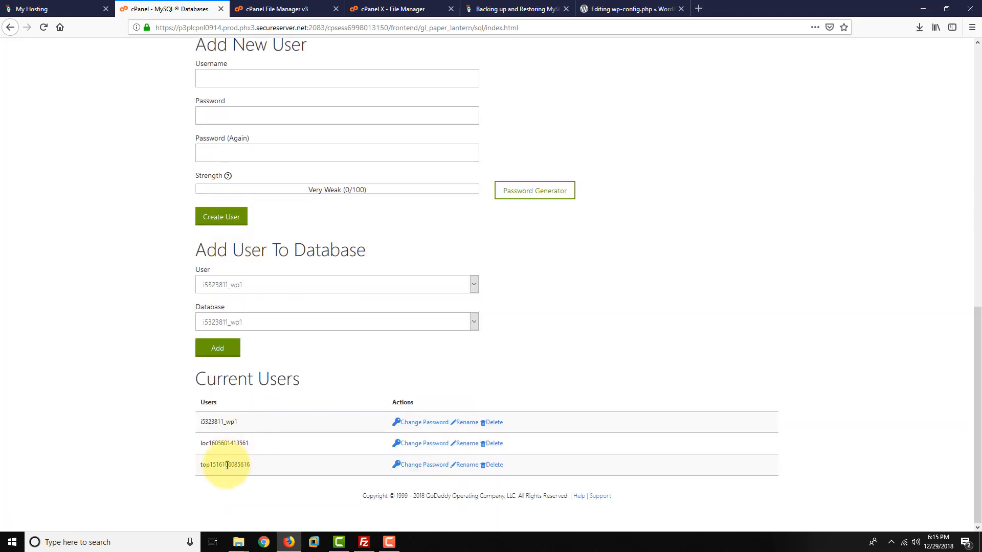
pyautogui.click(422, 470)
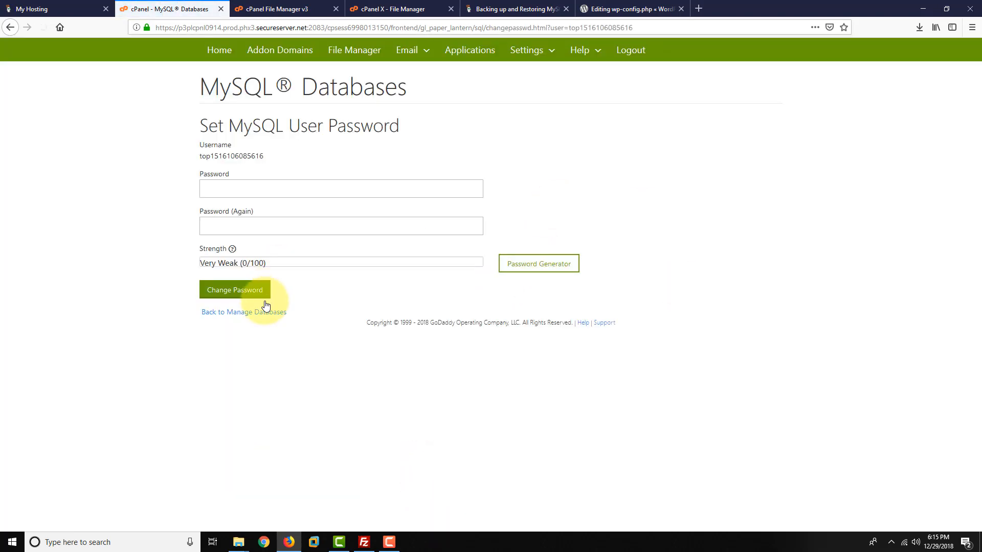
# - Replace the DB_PASSWORD value in wp-config.php with the chosen database password and save the file
pyautogui.click(364, 10)
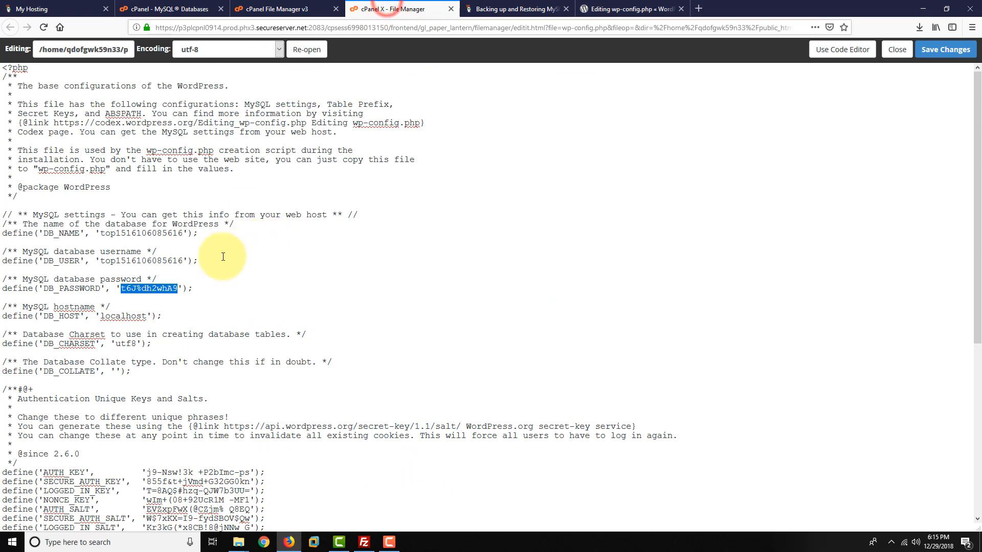
pyautogui.click(153, 289)
pyautogui.moveTo(177, 289); pyautogui.dragTo(123, 291)
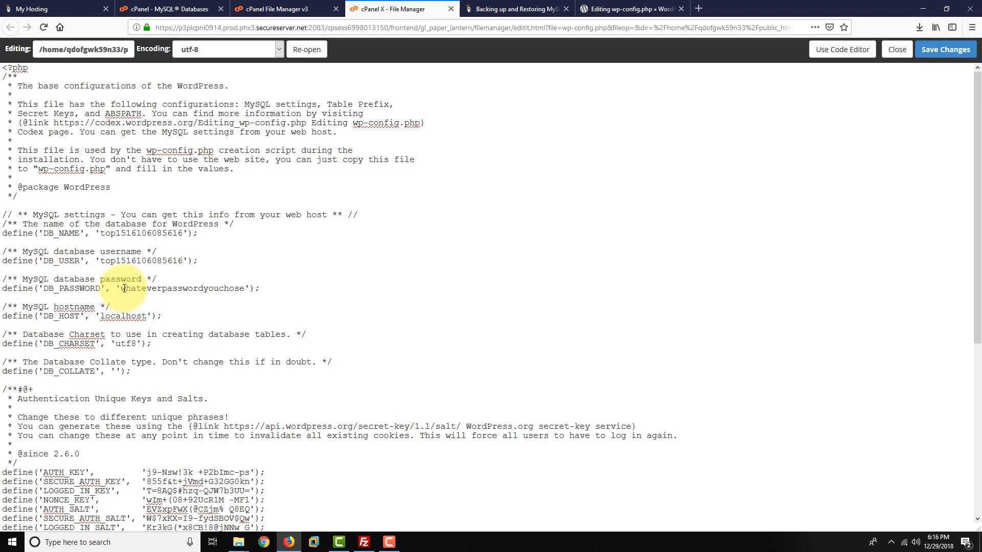
pyautogui.moveTo(124, 289); pyautogui.dragTo(229, 289)
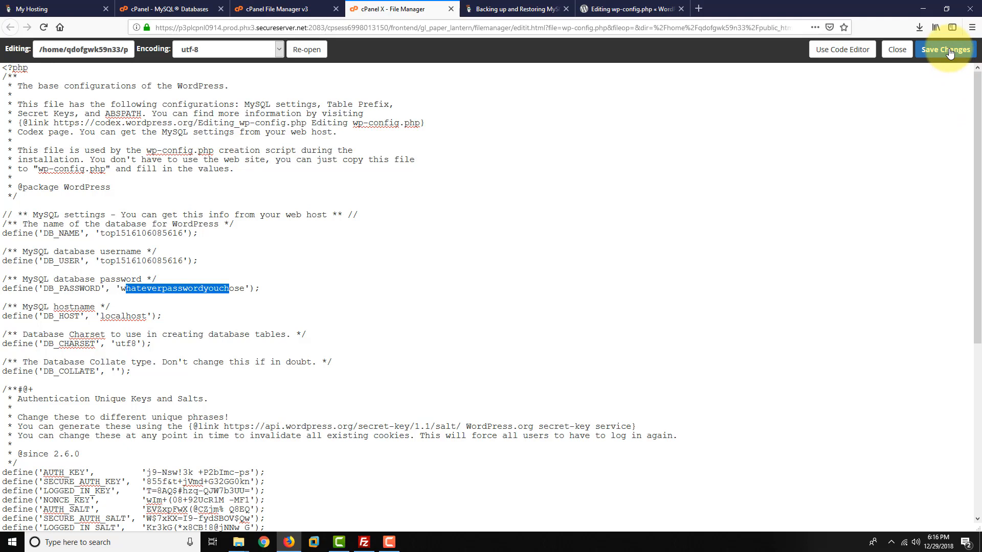
pyautogui.click(241, 290)
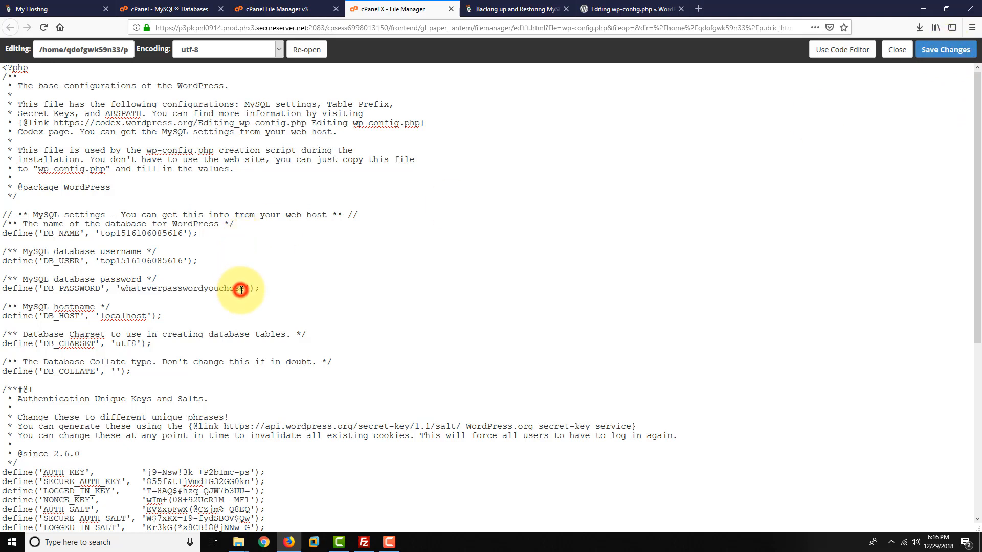
pyautogui.moveTo(244, 290); pyautogui.dragTo(122, 289)
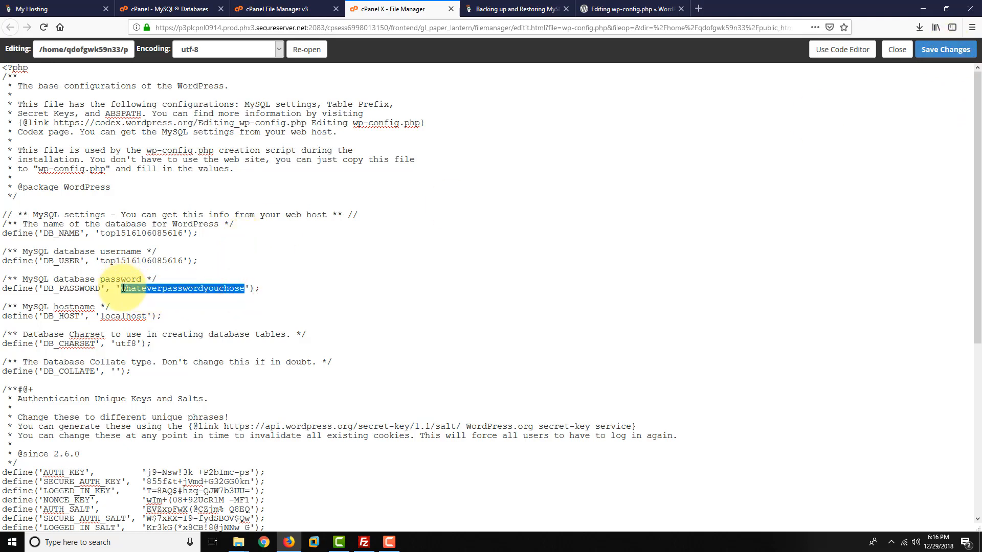
pyautogui.click(181, 260)
pyautogui.moveTo(246, 287); pyautogui.dragTo(249, 288)
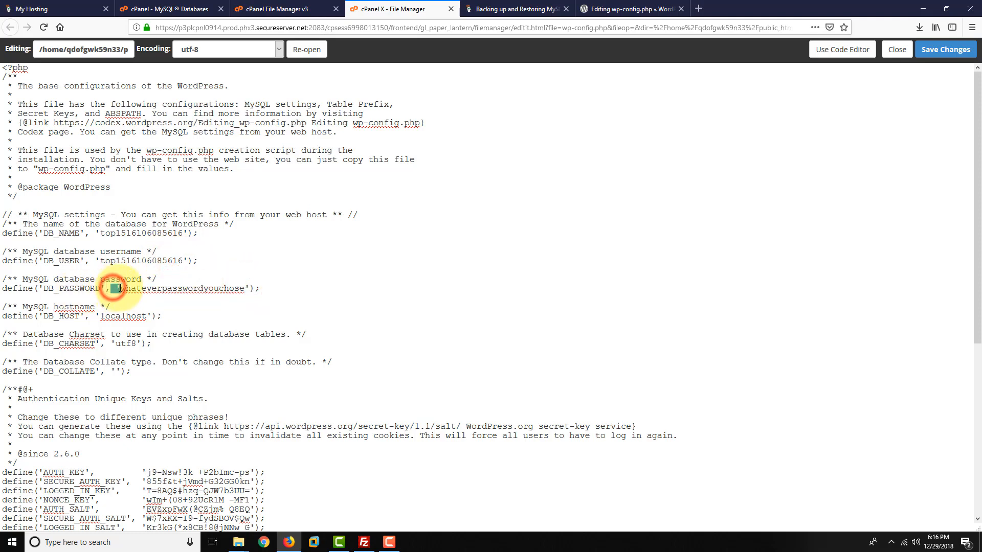
pyautogui.moveTo(118, 289); pyautogui.dragTo(247, 289)
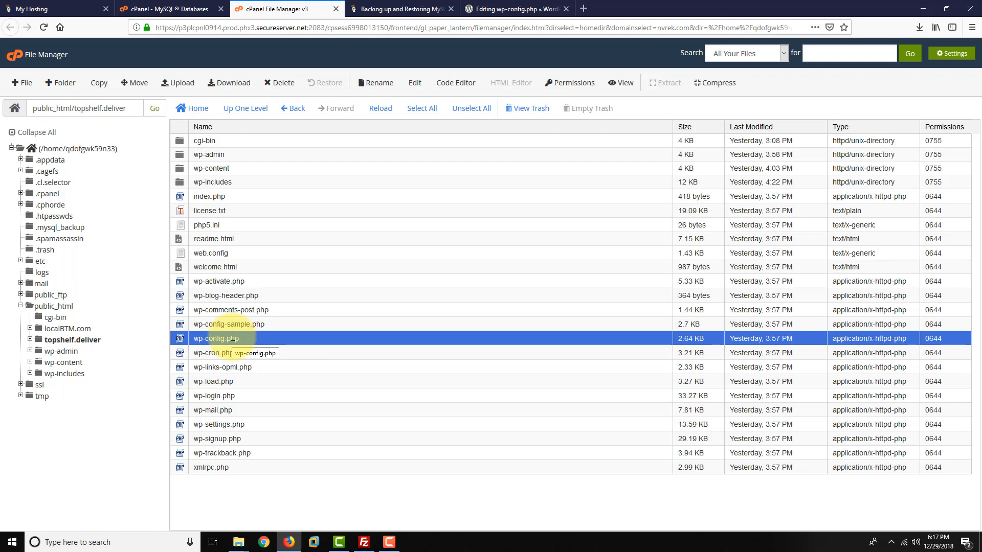
# - Open the GoDaddy Web Hosting list and check the hosting type of old.nvrek.com
pyautogui.click(211, 253)
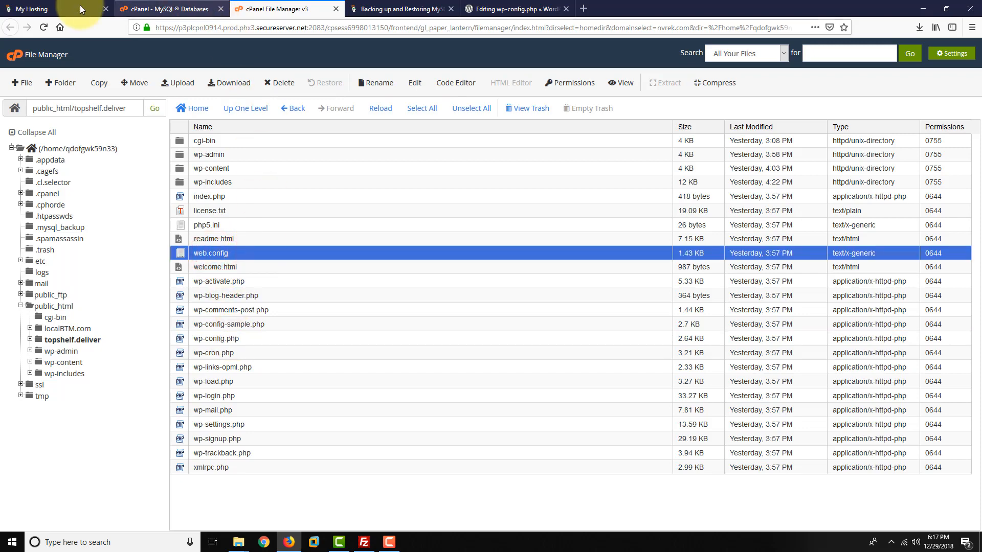
pyautogui.click(58, 7)
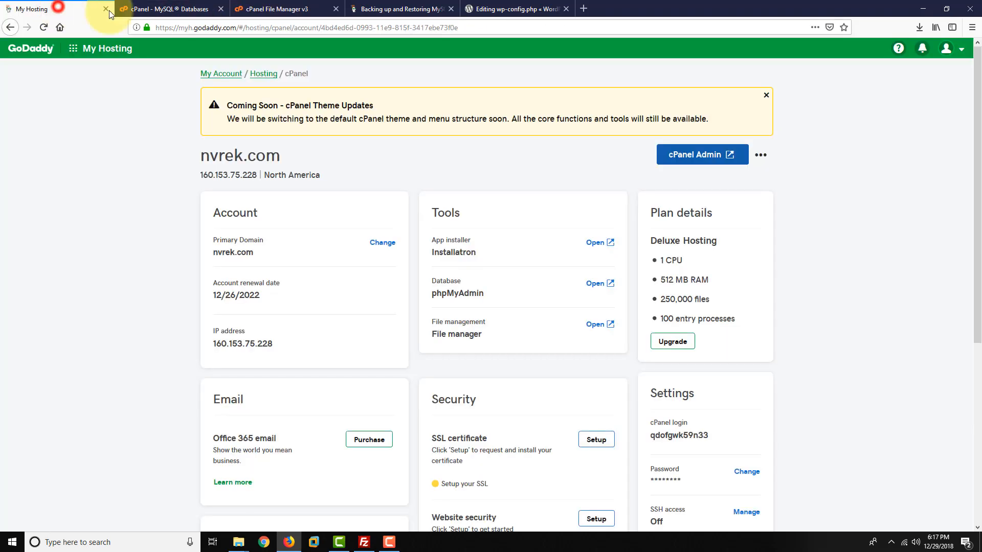
pyautogui.click(260, 75)
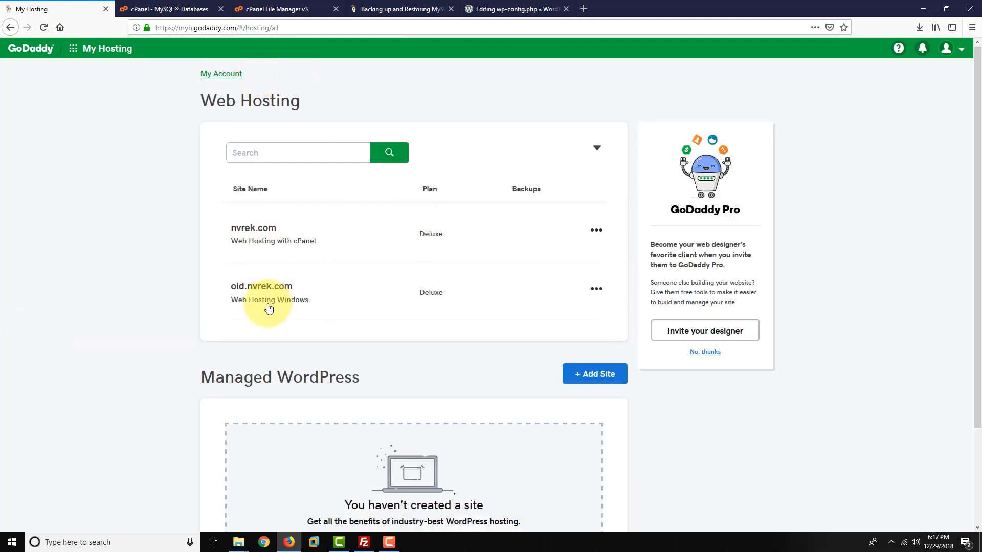
pyautogui.moveTo(320, 302); pyautogui.dragTo(235, 306)
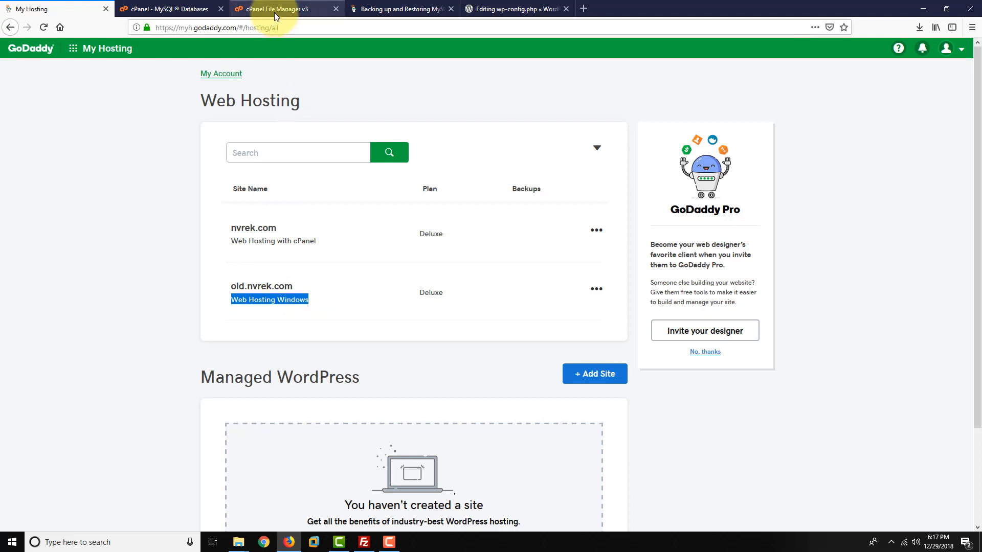
# - Return to the cPanel File Manager and locate web.config, index.php and wp-config.php in the topshelf.deliver folder
pyautogui.click(274, 12)
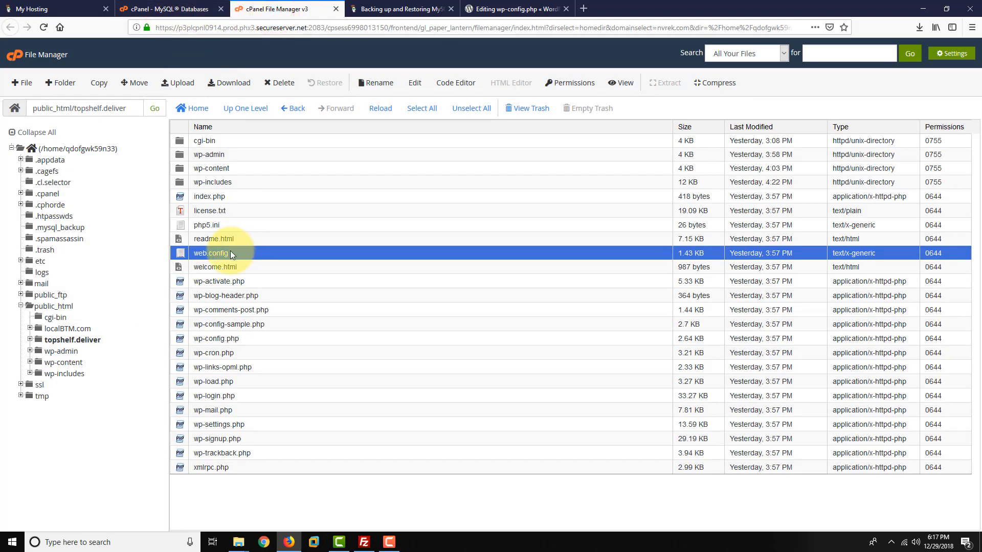
pyautogui.click(214, 252)
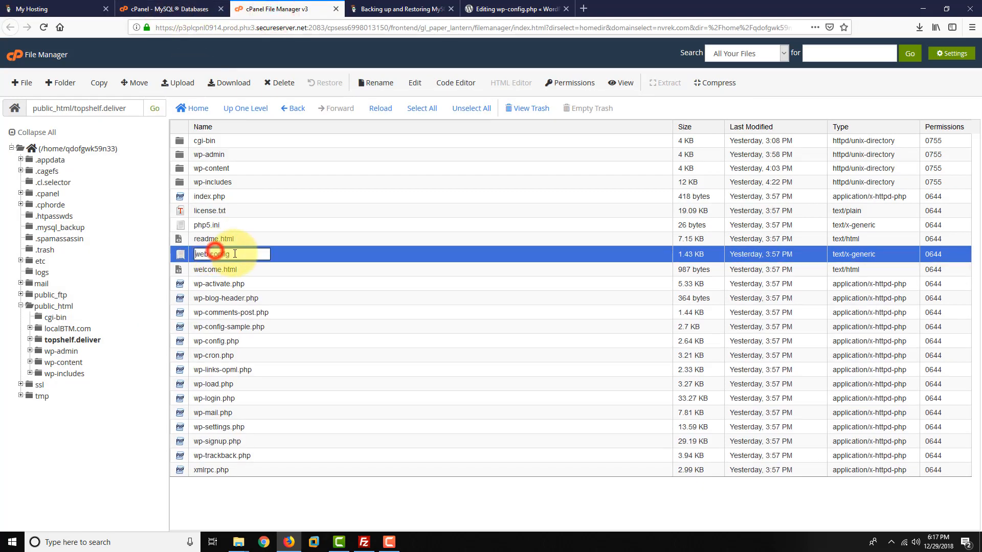
pyautogui.click(307, 256)
pyautogui.click(238, 253)
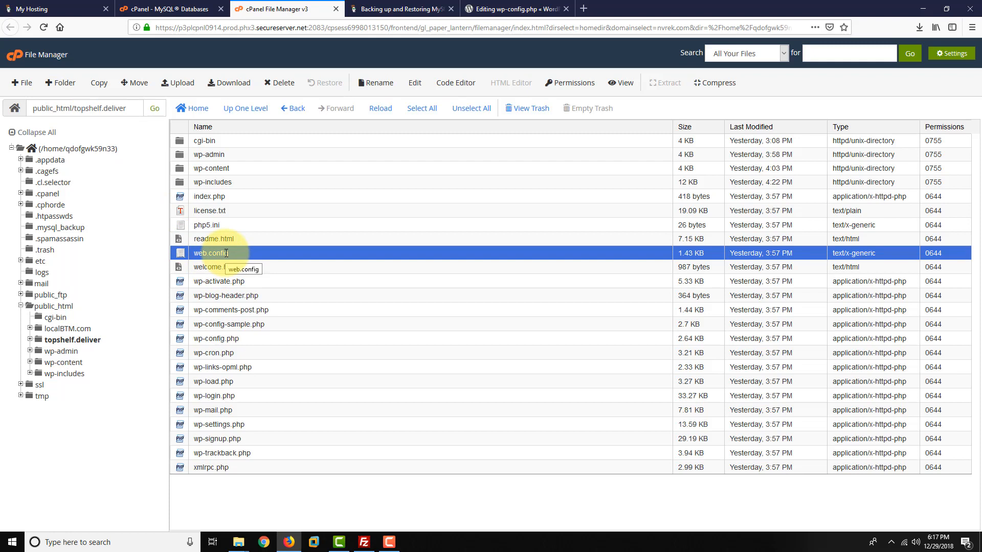
pyautogui.click(209, 198)
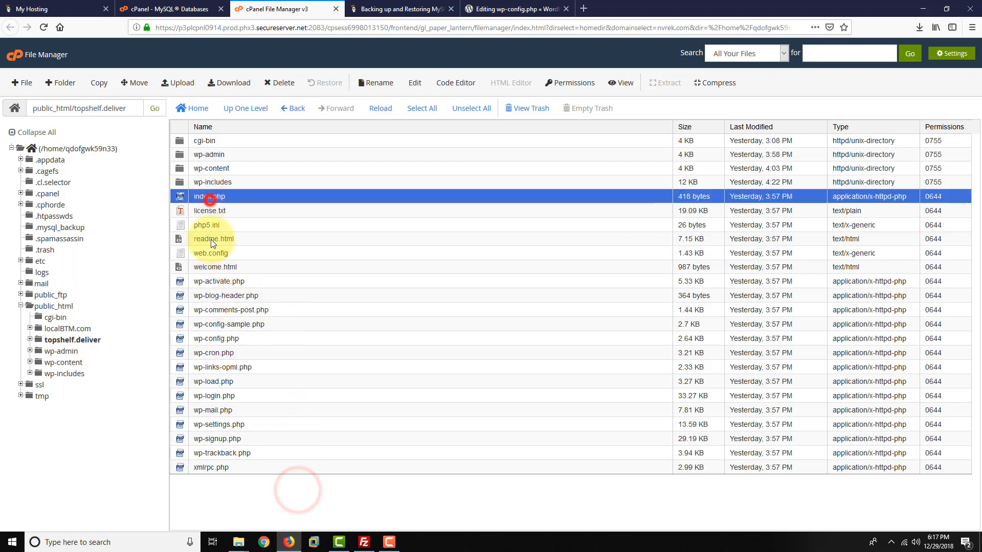
pyautogui.click(237, 338)
pyautogui.click(227, 252)
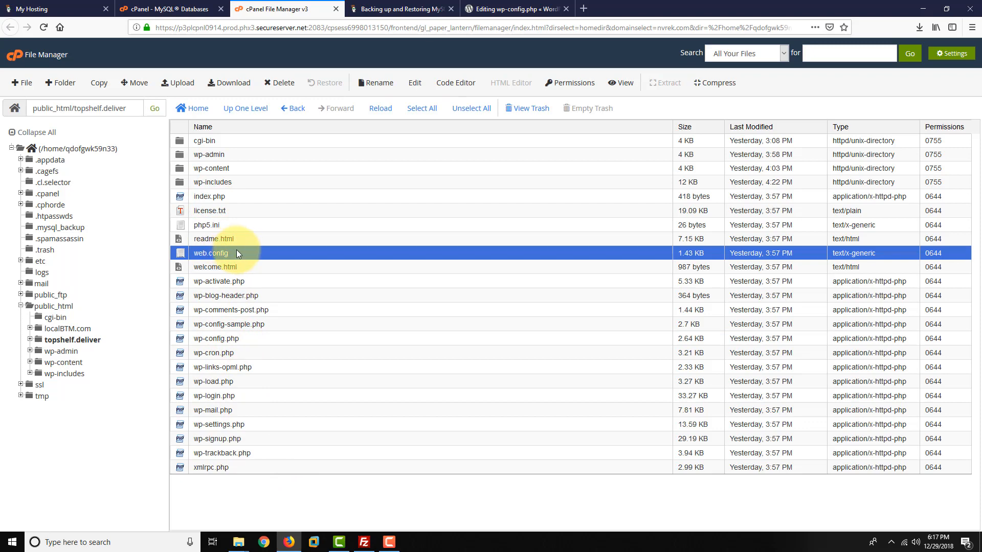
# - Create a file named .htacess in public_html/topshelf.deliver and open it in the text editor
pyautogui.click(20, 81)
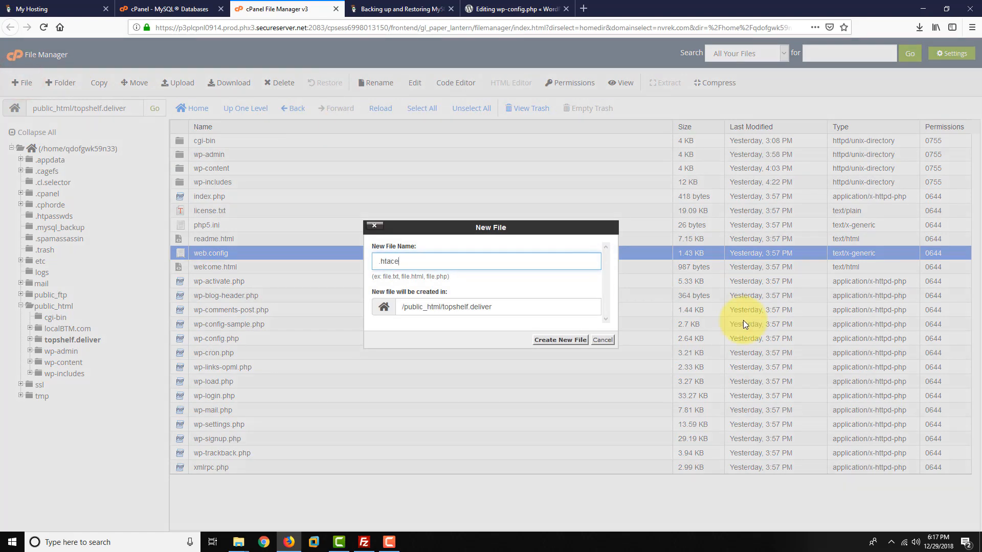
pyautogui.click(548, 340)
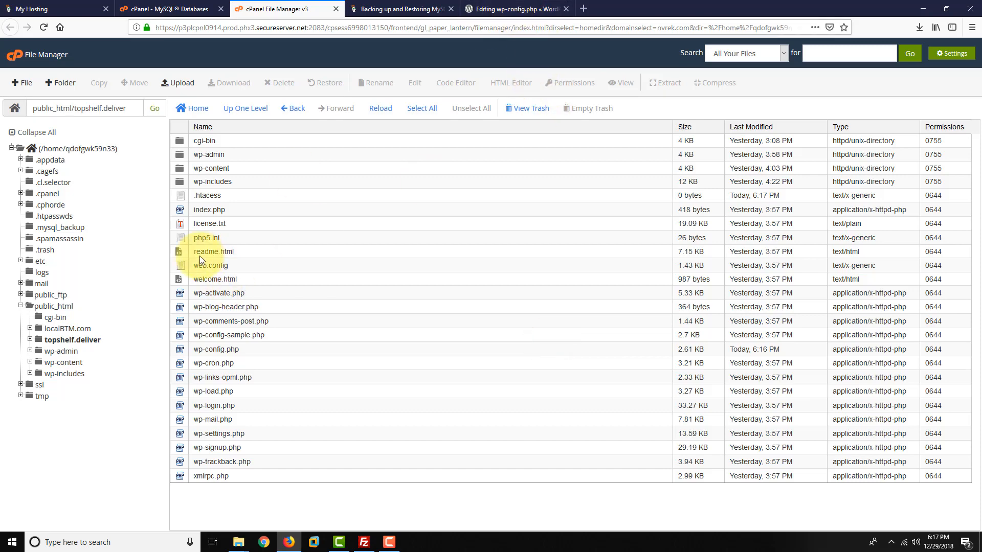
pyautogui.click(202, 197)
pyautogui.rightClick(206, 198)
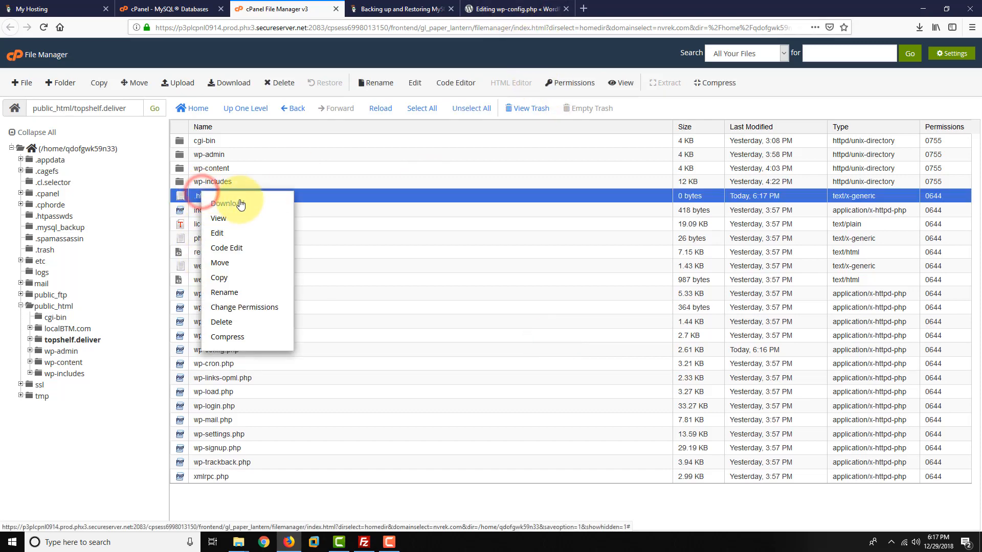
pyautogui.click(231, 231)
pyautogui.click(579, 363)
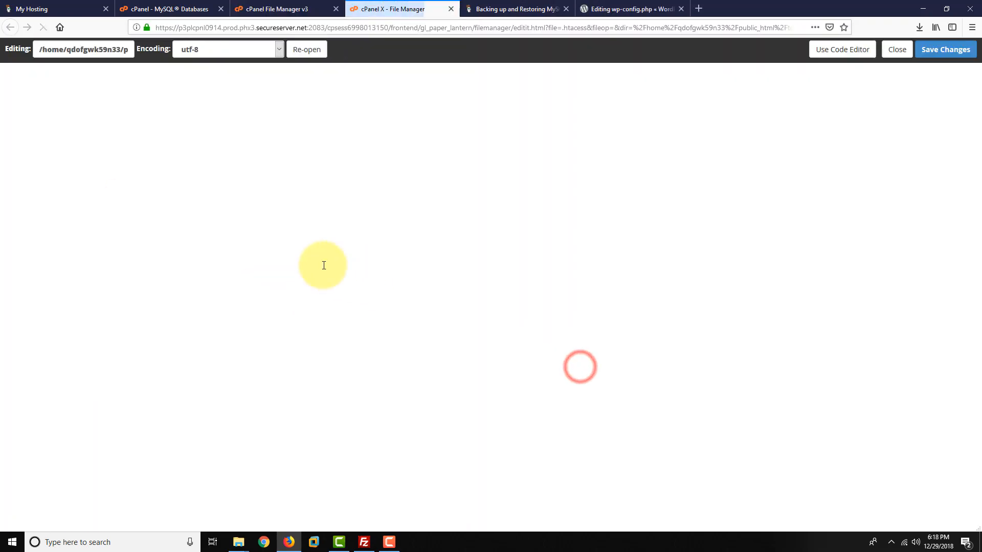
# - Search the web for "wordpress .htacess" and open the WordPress Codex htaccess page
pyautogui.click(642, 9)
pyautogui.scroll(10, 331, 164)
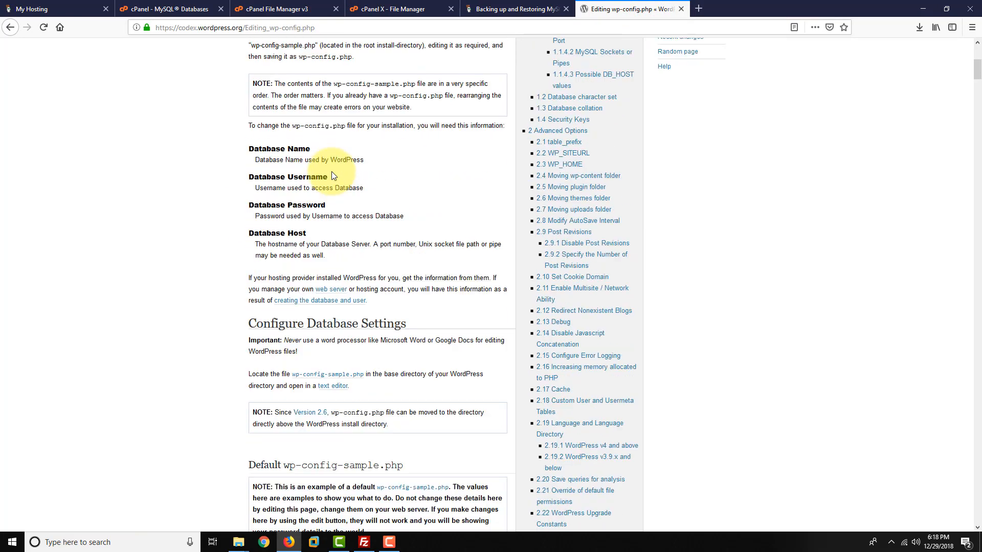
pyautogui.click(344, 29)
pyautogui.write('wordpre')
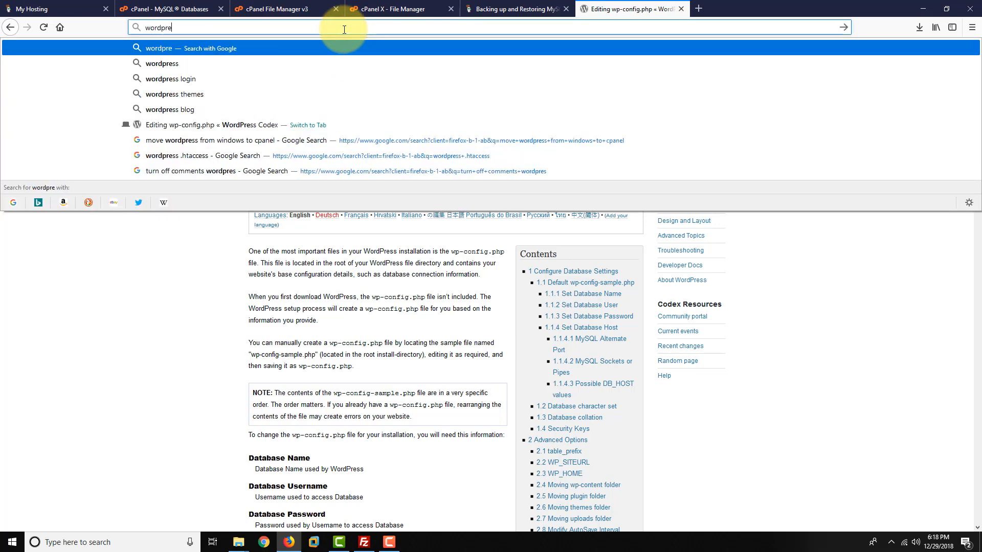
pyautogui.write('ss .htacess')
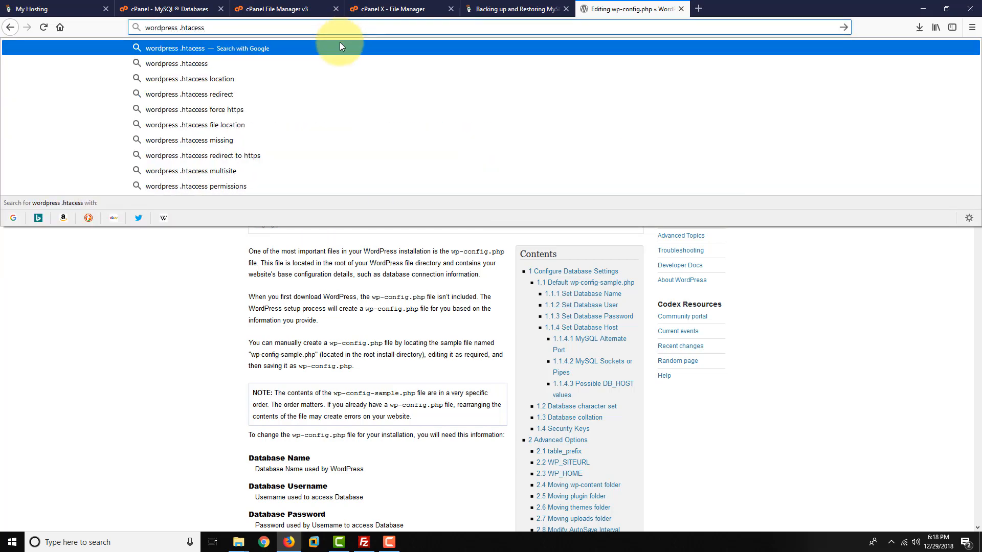
pyautogui.press('Return')
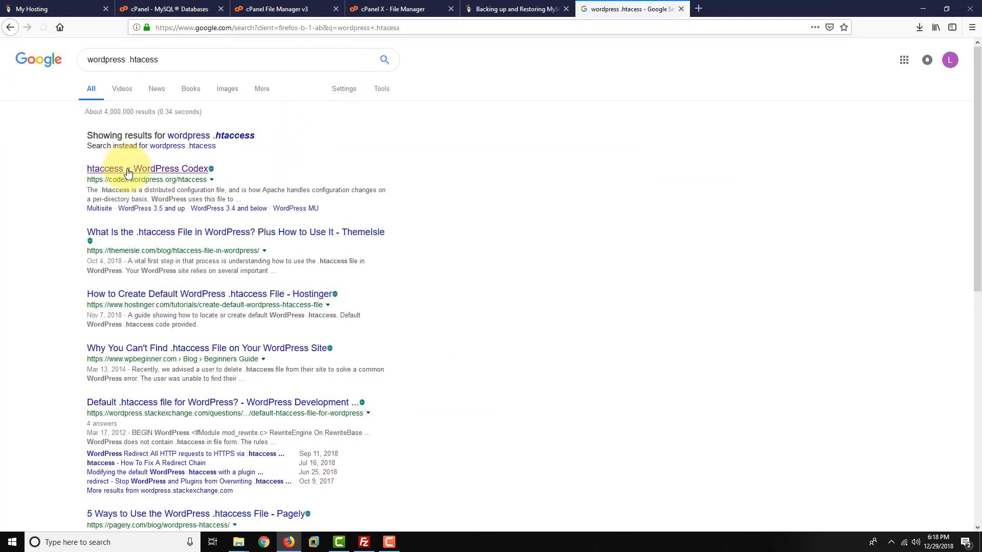
pyautogui.click(127, 168)
# - Copy the whole Basic WP code block, from # BEGIN WordPress to # END WordPress, on the Codex page
pyautogui.scroll(-4, 315, 234)
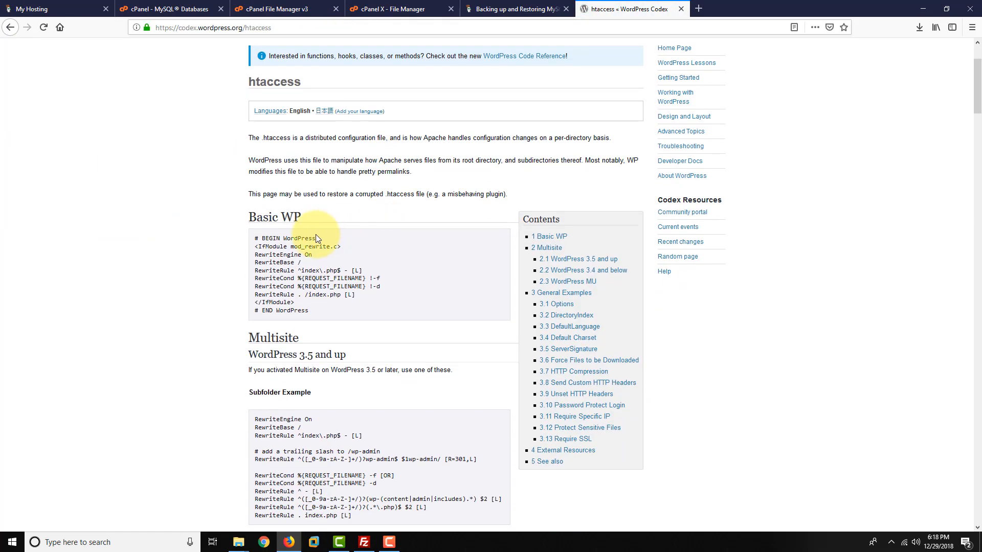
pyautogui.moveTo(315, 206); pyautogui.dragTo(251, 130)
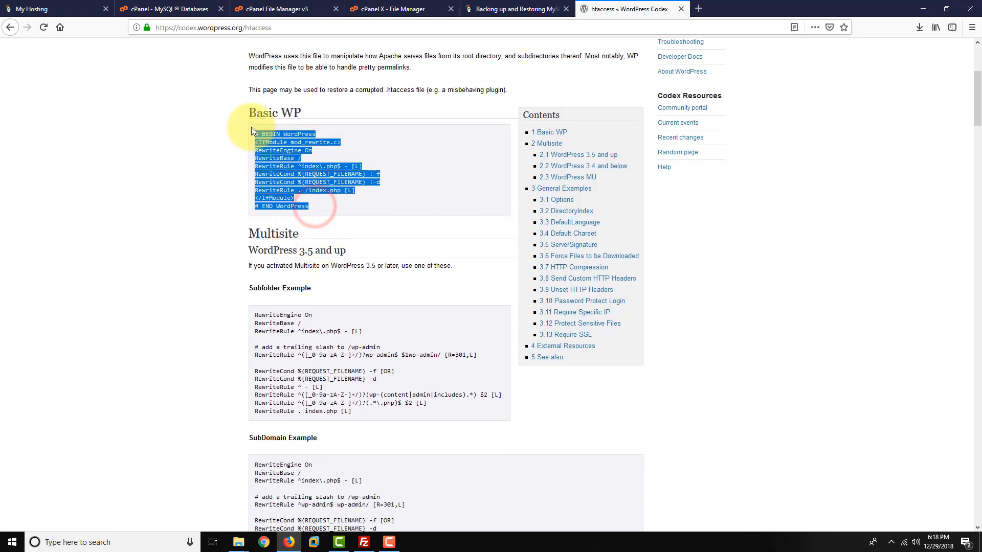
pyautogui.click(357, 149)
pyautogui.scroll(4, 341, 220)
pyautogui.scroll(-2, 306, 358)
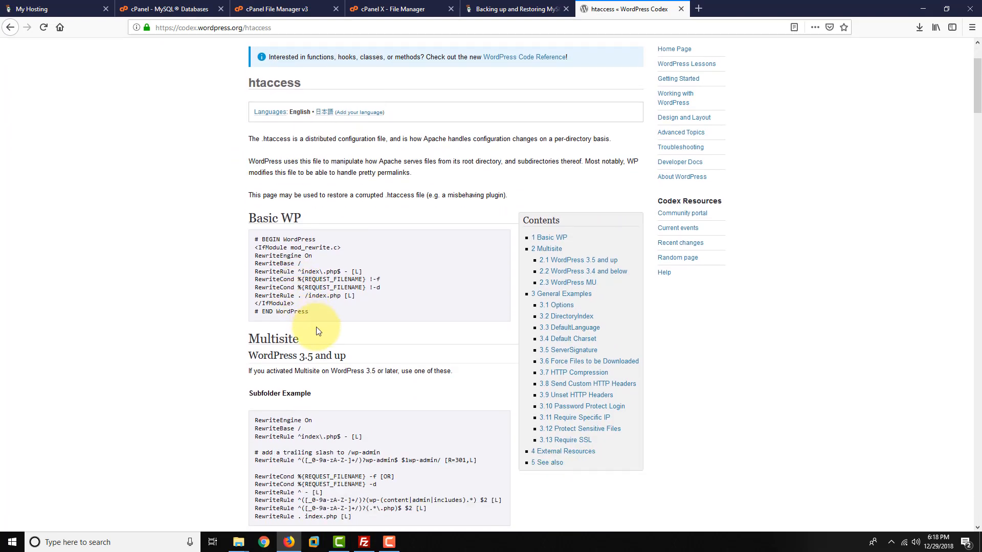
pyautogui.moveTo(314, 311); pyautogui.dragTo(253, 235)
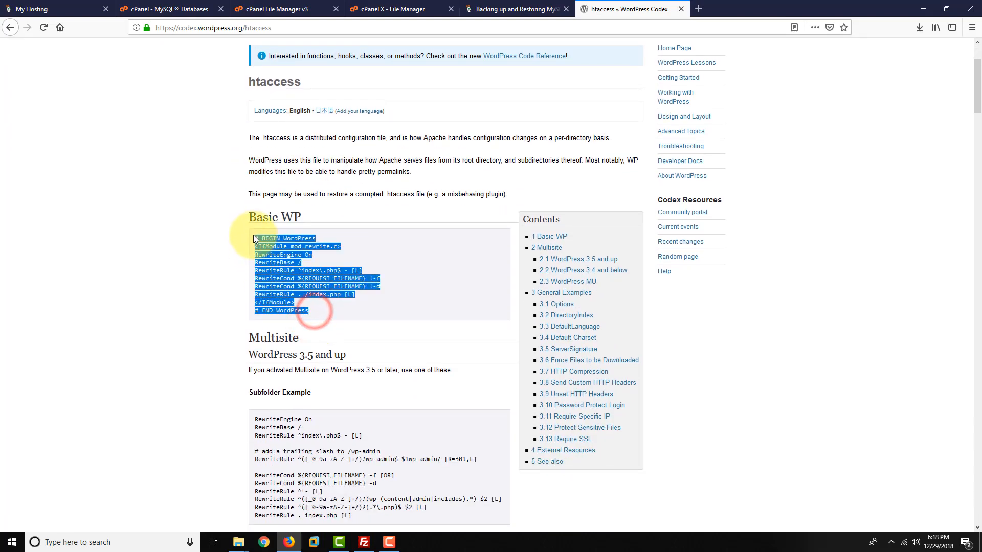
pyautogui.rightClick(263, 252)
pyautogui.click(286, 258)
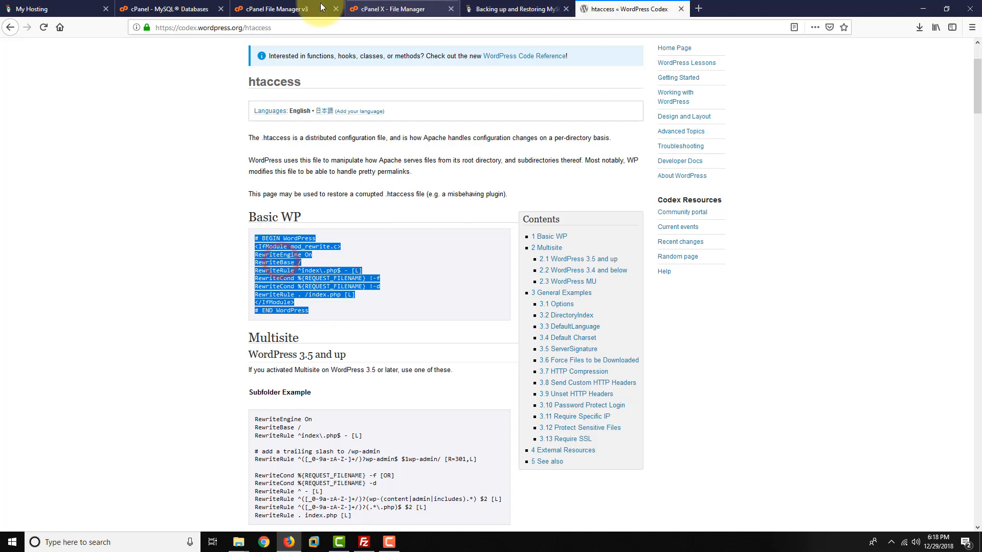
# - Paste the copied WordPress rewrite rules into the empty .htacess file, save the changes and close the editor
pyautogui.click(384, 8)
pyautogui.rightClick(219, 132)
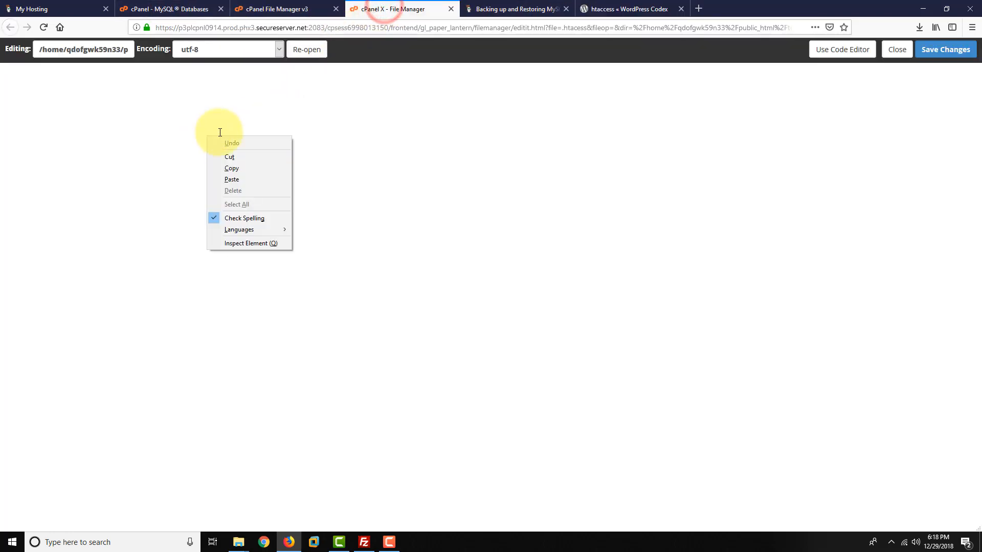
pyautogui.click(240, 178)
pyautogui.moveTo(125, 151); pyautogui.dragTo(87, 104)
pyautogui.click(138, 169)
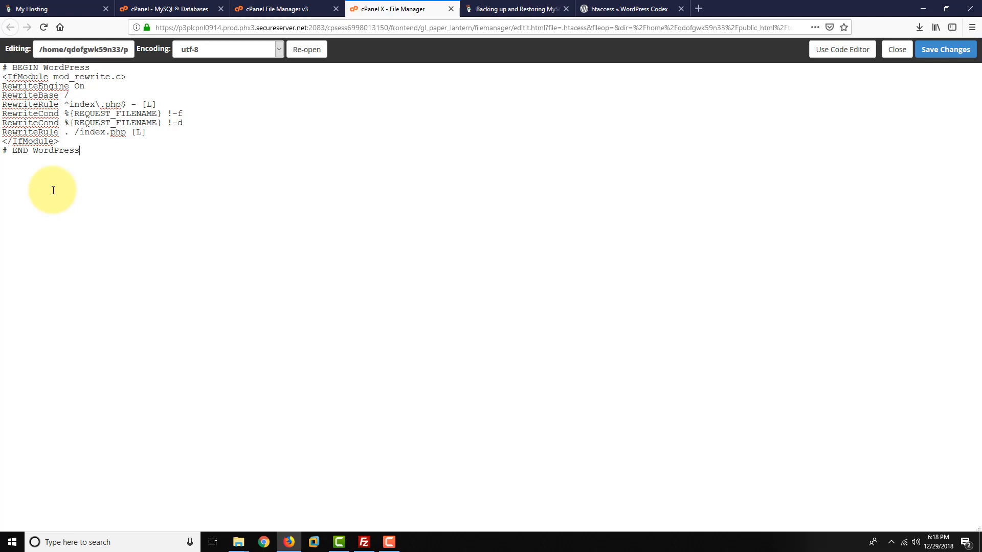
pyautogui.click(122, 165)
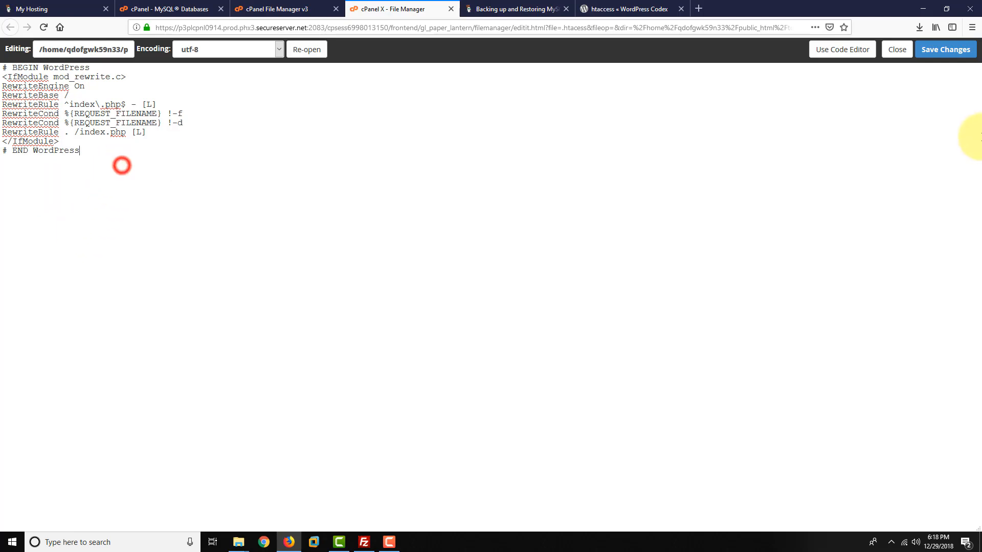
pyautogui.click(932, 50)
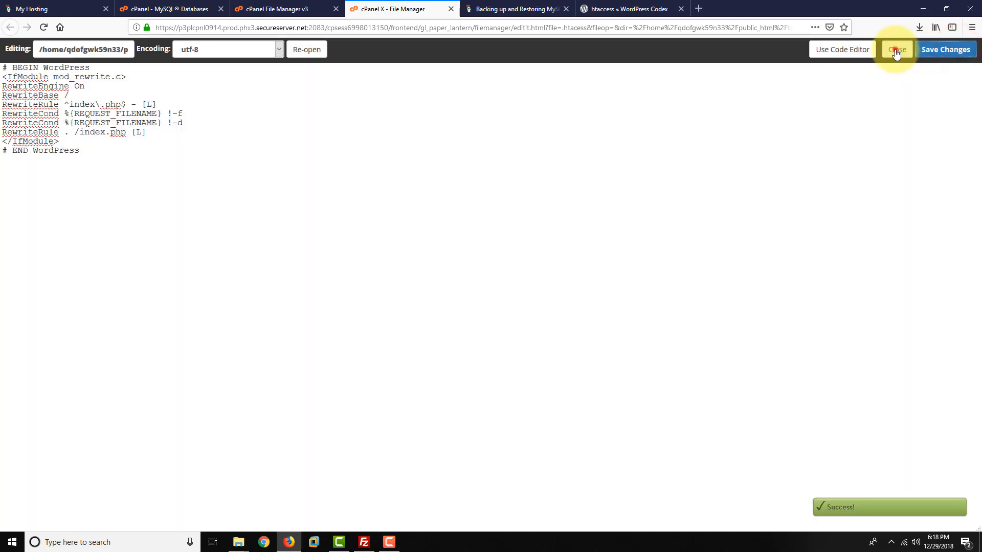
pyautogui.click(897, 49)
# - Delete the web.config file from the topshelf.deliver folder in the File Manager
pyautogui.click(276, 8)
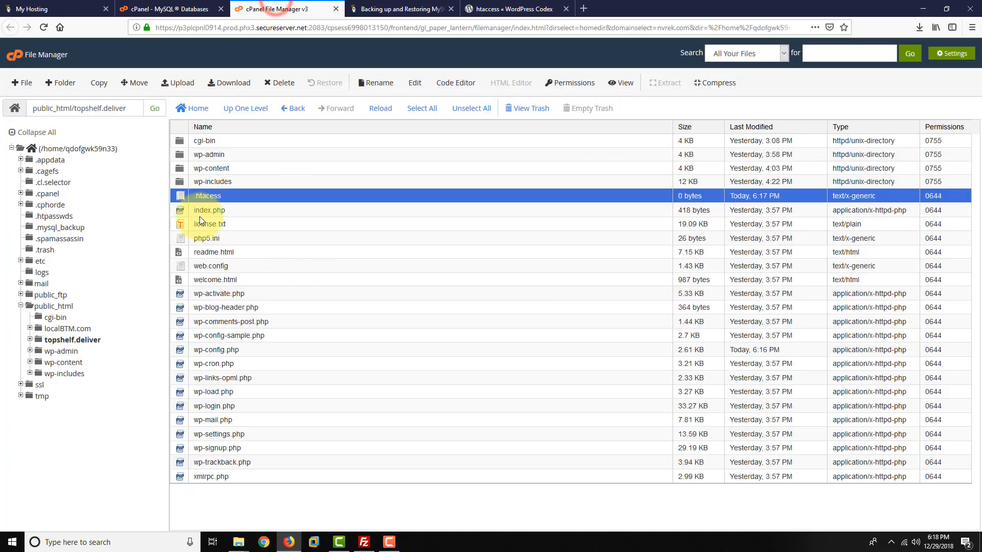
pyautogui.click(212, 265)
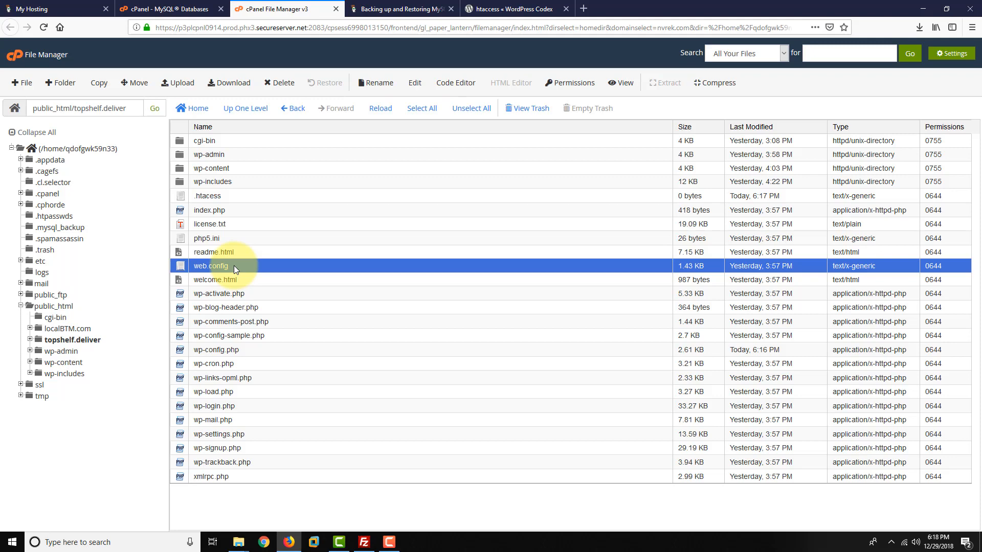
pyautogui.rightClick(234, 265)
pyautogui.click(277, 396)
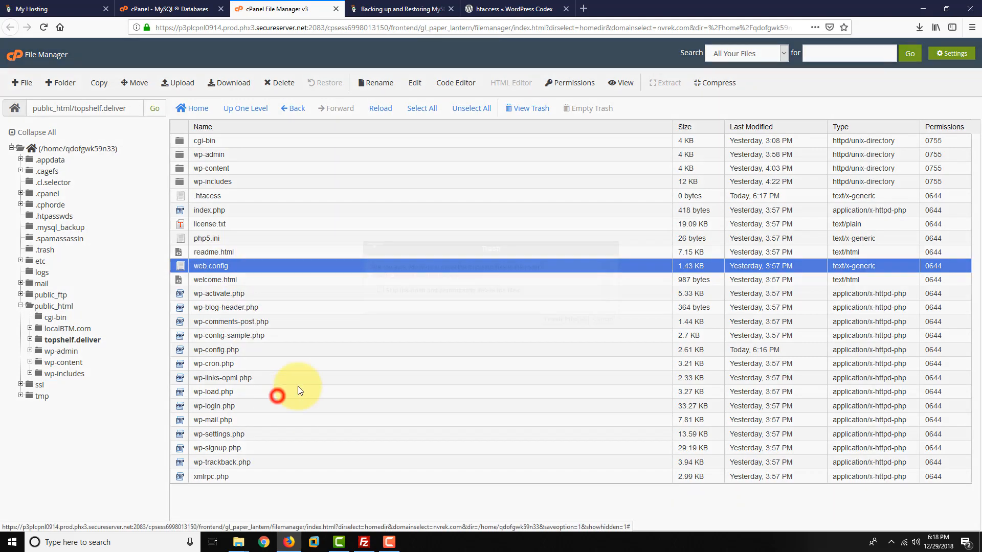
pyautogui.click(562, 320)
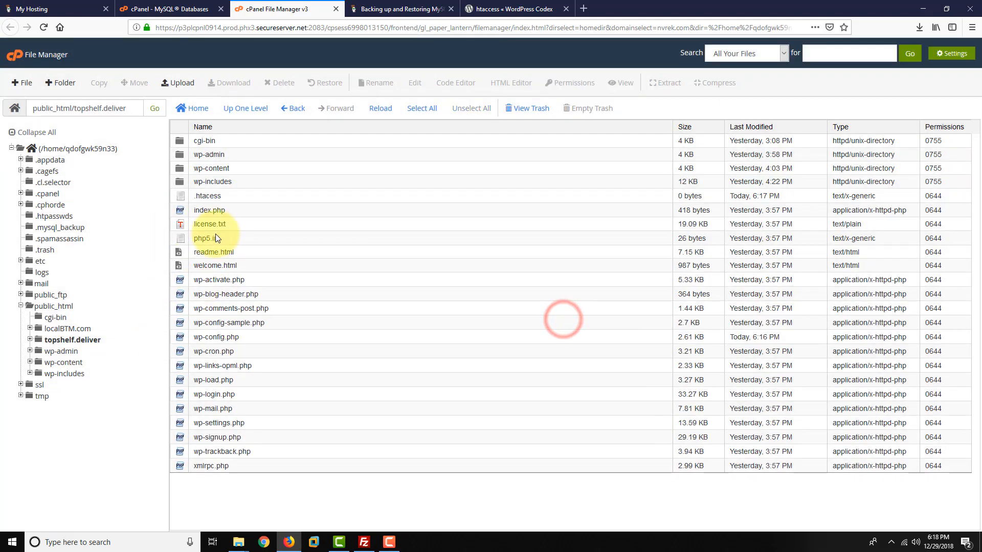
# - Return to the GoDaddy Web Hosting list and check the hosting type of old.nvrek.com again
pyautogui.click(323, 528)
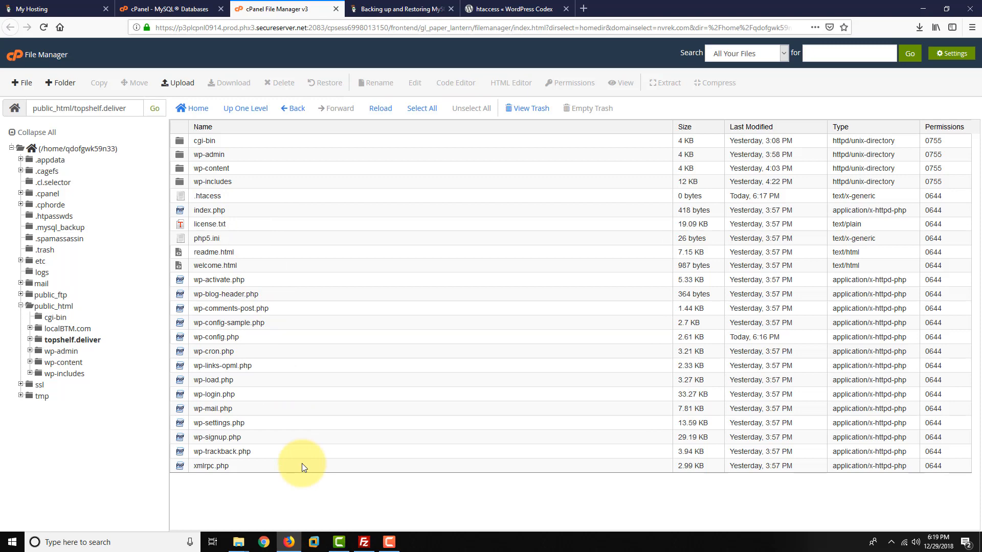
pyautogui.click(50, 8)
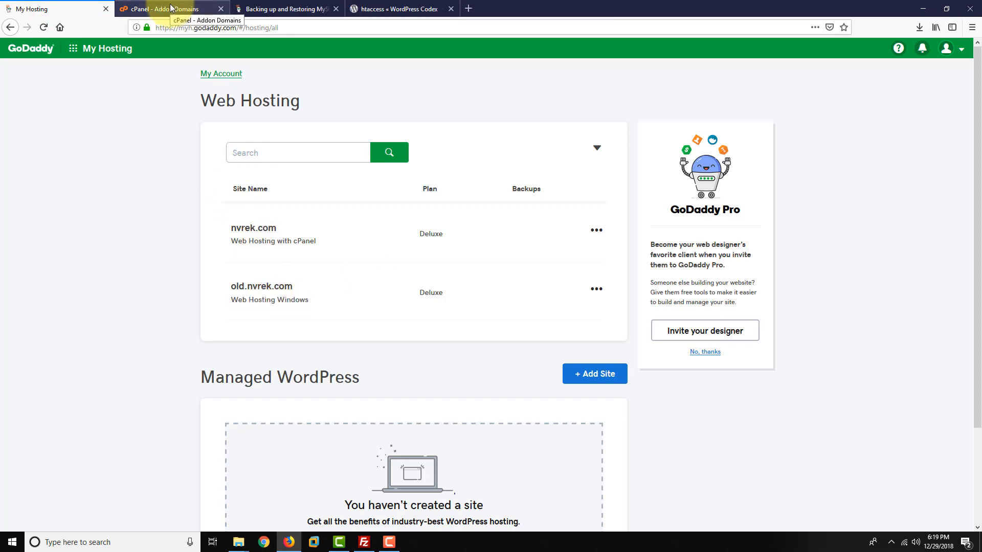
pyautogui.moveTo(263, 299); pyautogui.dragTo(311, 301)
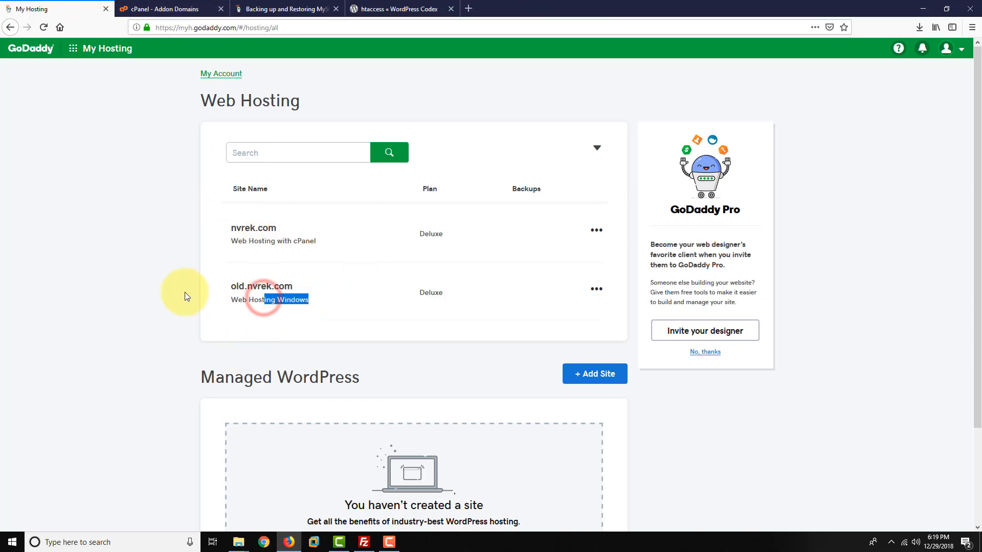
# - Go to the cPanel home page, find the functions matching "addon" and open Addon Domains
pyautogui.click(176, 11)
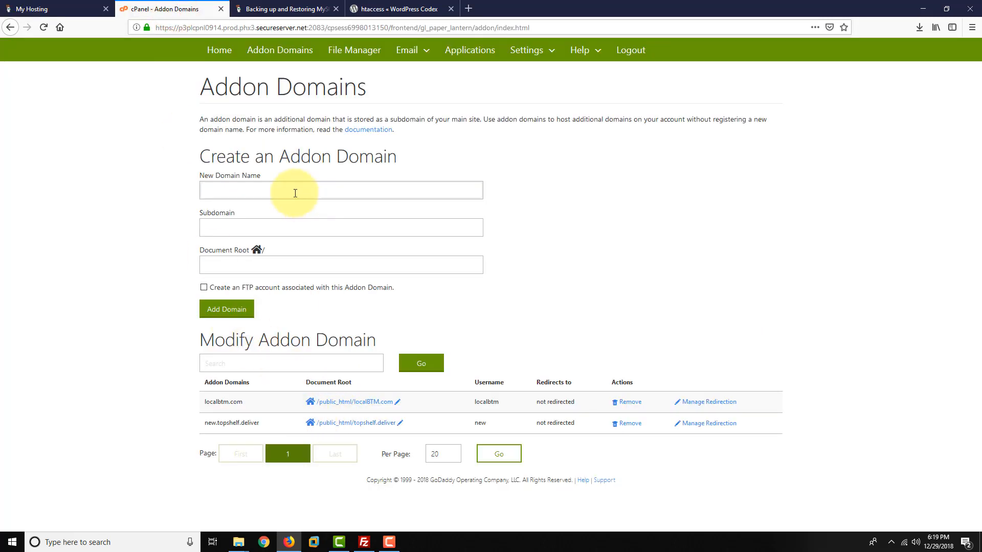
pyautogui.click(219, 50)
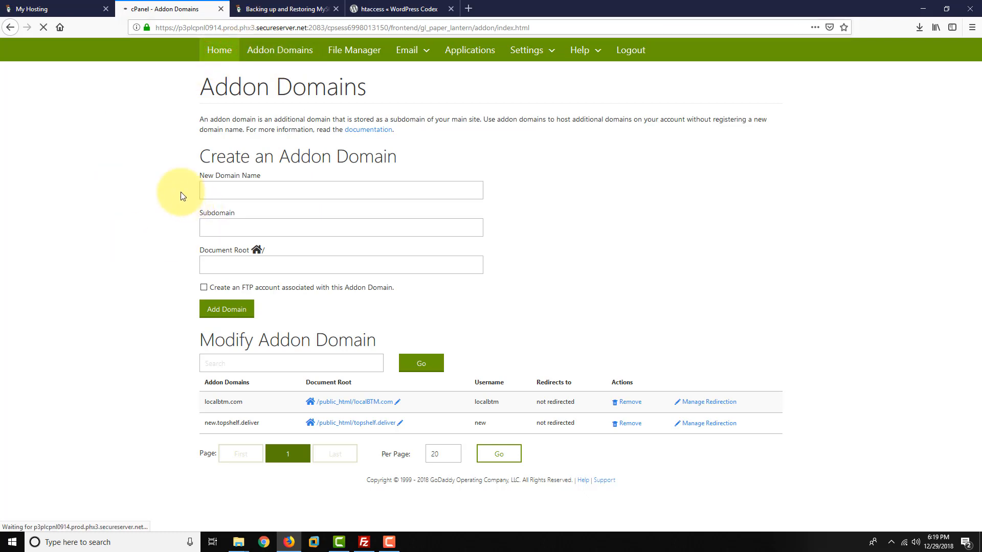
pyautogui.click(458, 162)
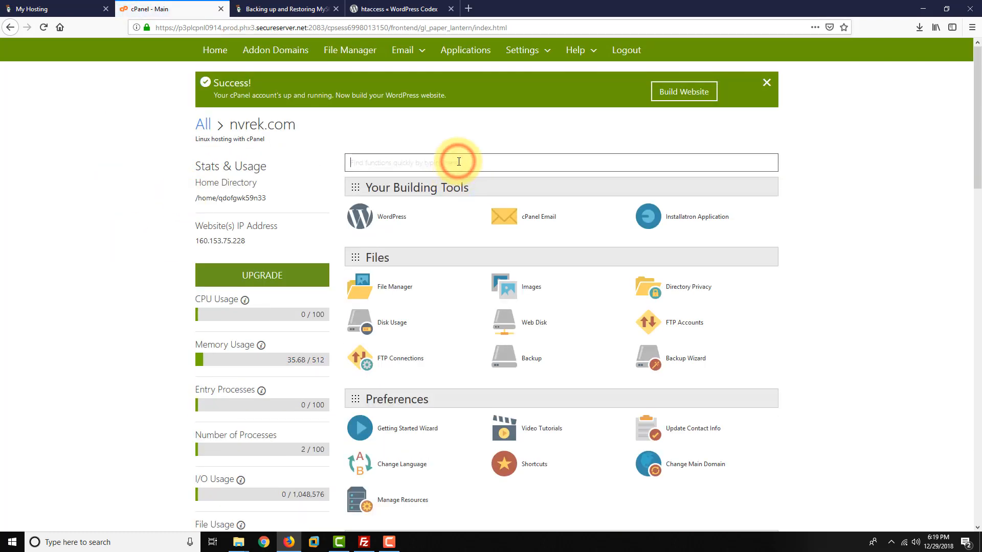
pyautogui.write('addon')
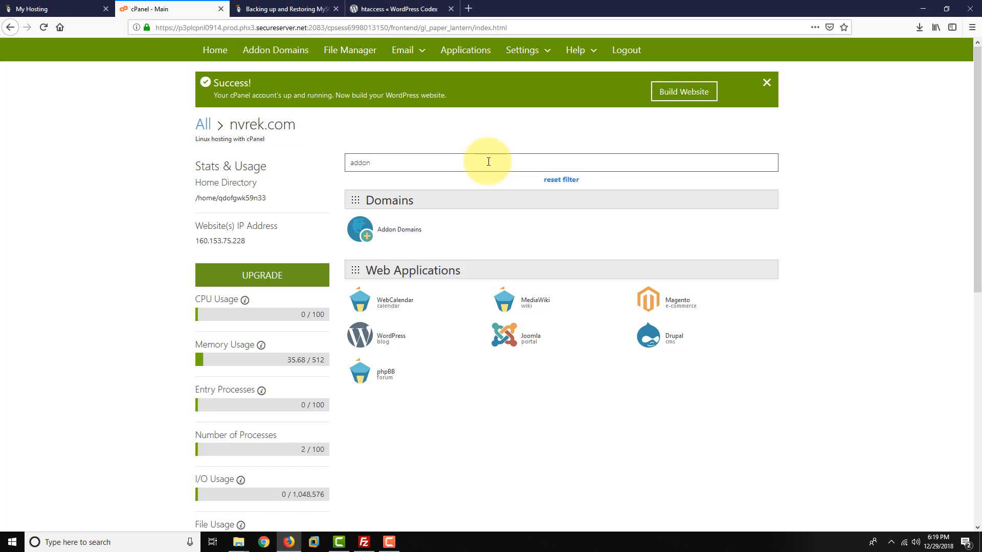
pyautogui.click(385, 229)
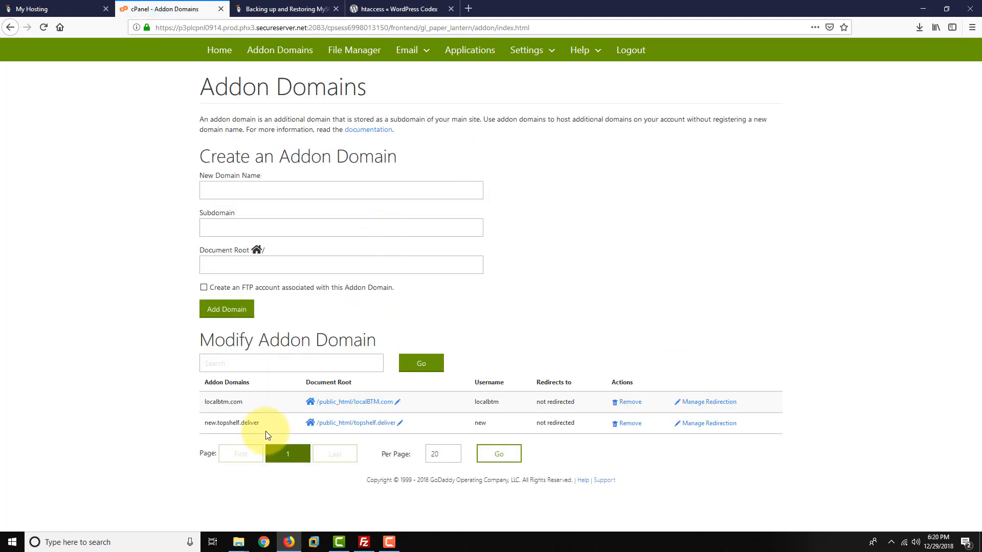
# - Permanently remove the addon domain new.topshelf.deliver and return to the Addon Domains list
pyautogui.moveTo(261, 425); pyautogui.dragTo(198, 428)
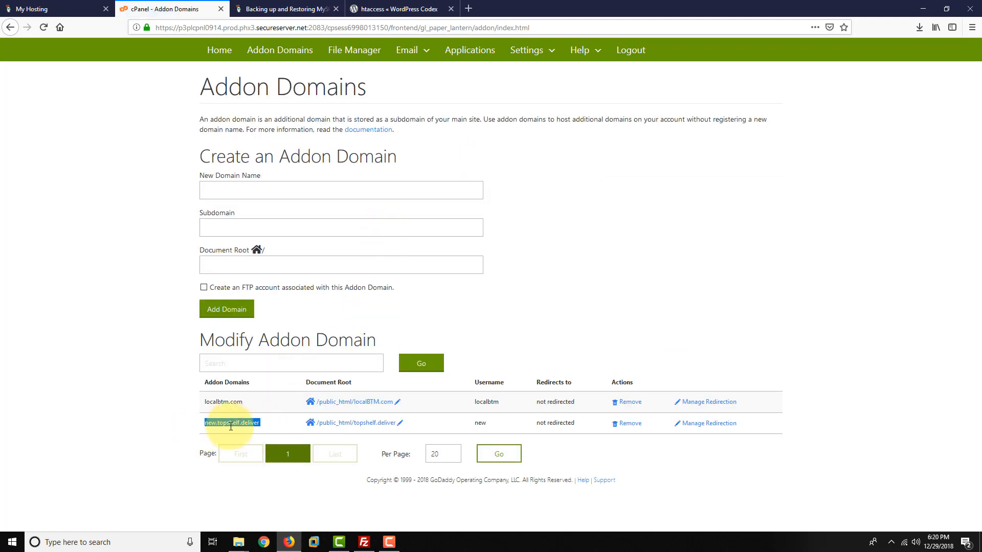
pyautogui.click(181, 425)
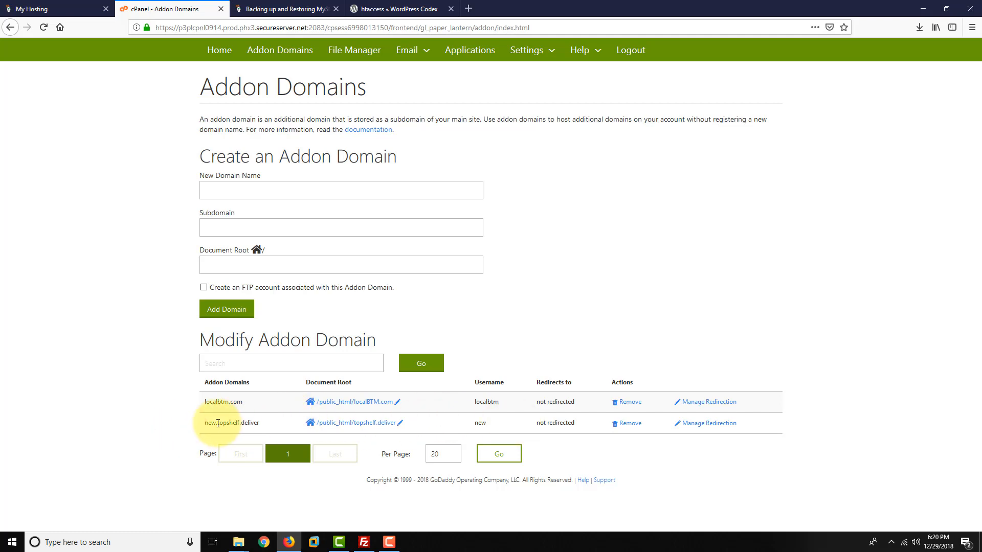
pyautogui.moveTo(217, 423); pyautogui.dragTo(281, 423)
pyautogui.click(194, 423)
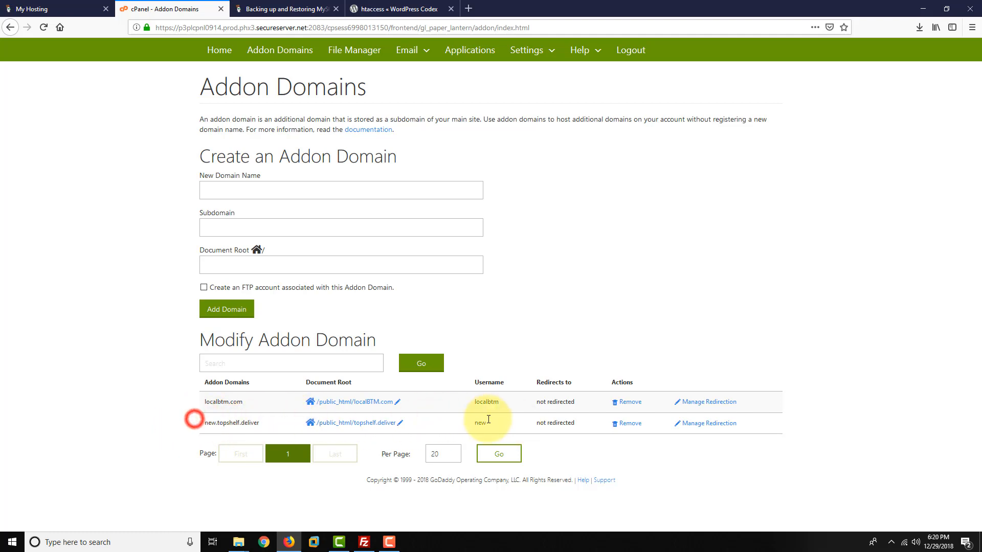
pyautogui.click(630, 423)
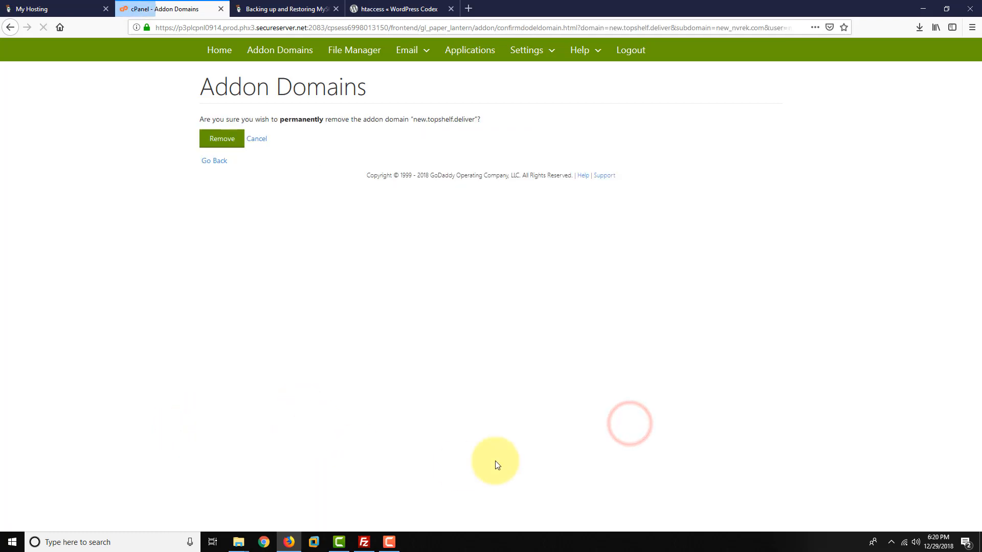
pyautogui.moveTo(261, 117); pyautogui.dragTo(478, 119)
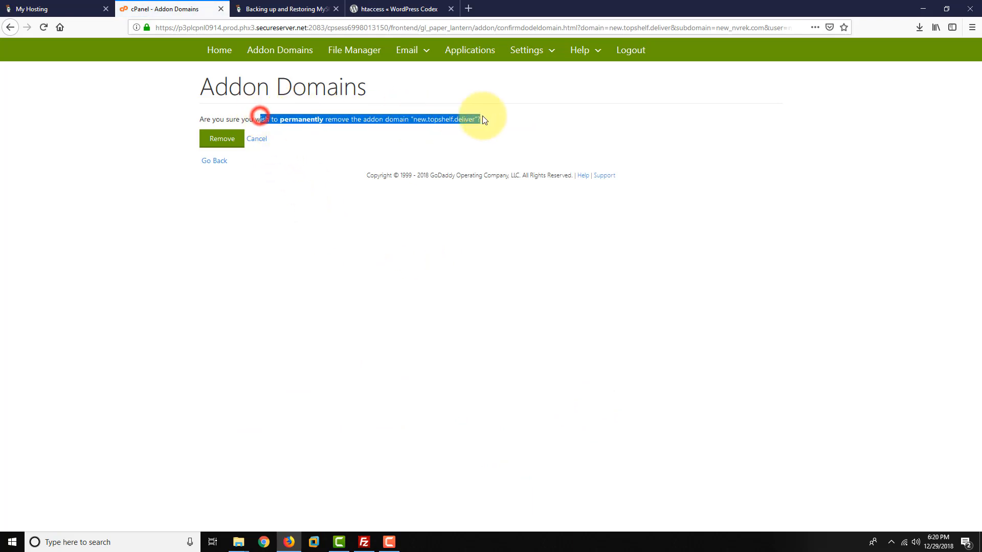
pyautogui.click(476, 119)
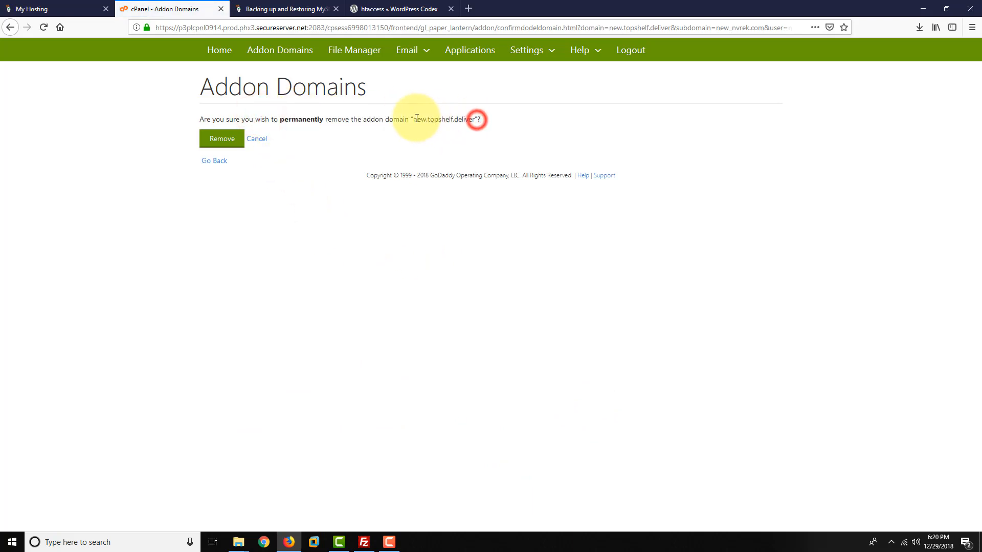
pyautogui.click(225, 143)
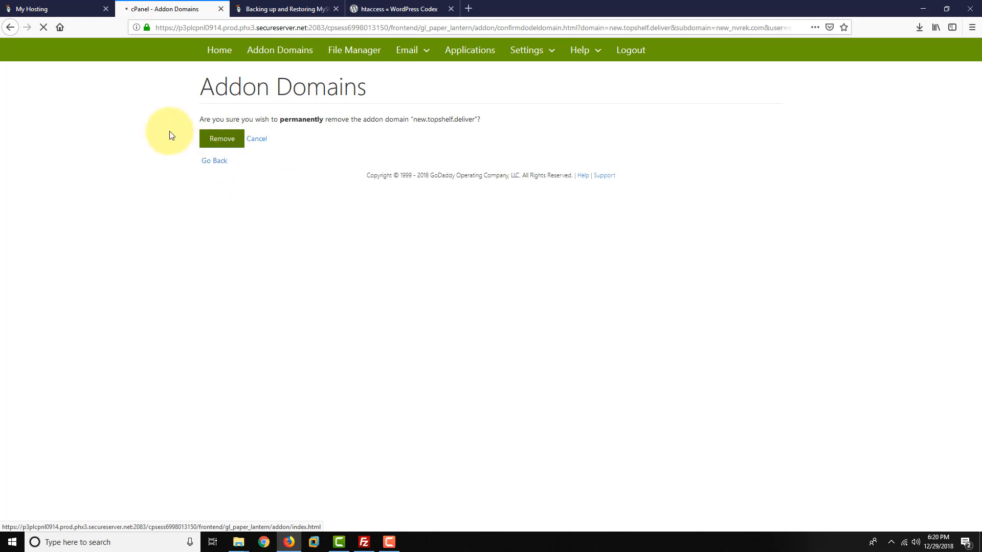
pyautogui.click(213, 162)
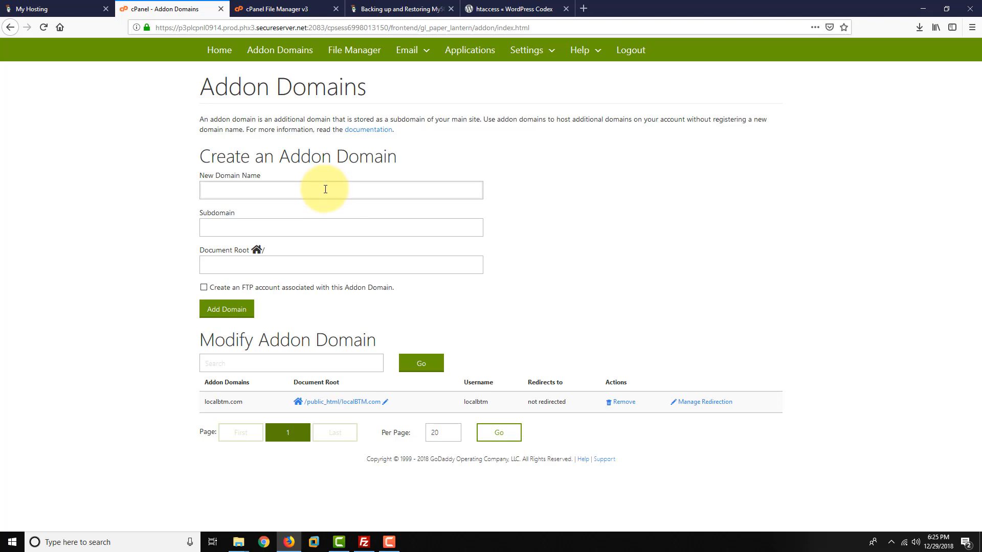
# - Fill in a new addon domain topshelf.delivery with subdomain topshelf and document root public_html/topshelf.delivery
pyautogui.click(248, 190)
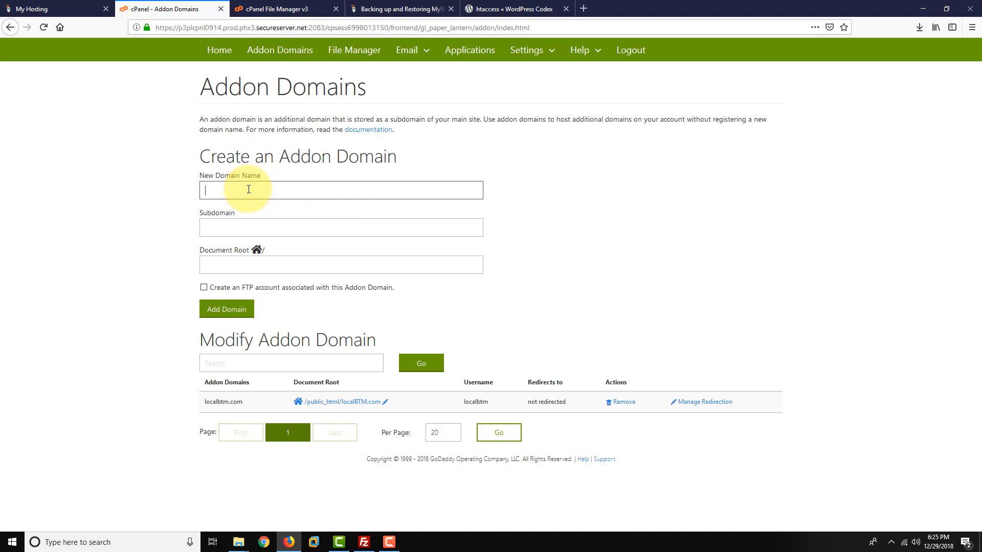
pyautogui.rightClick(248, 190)
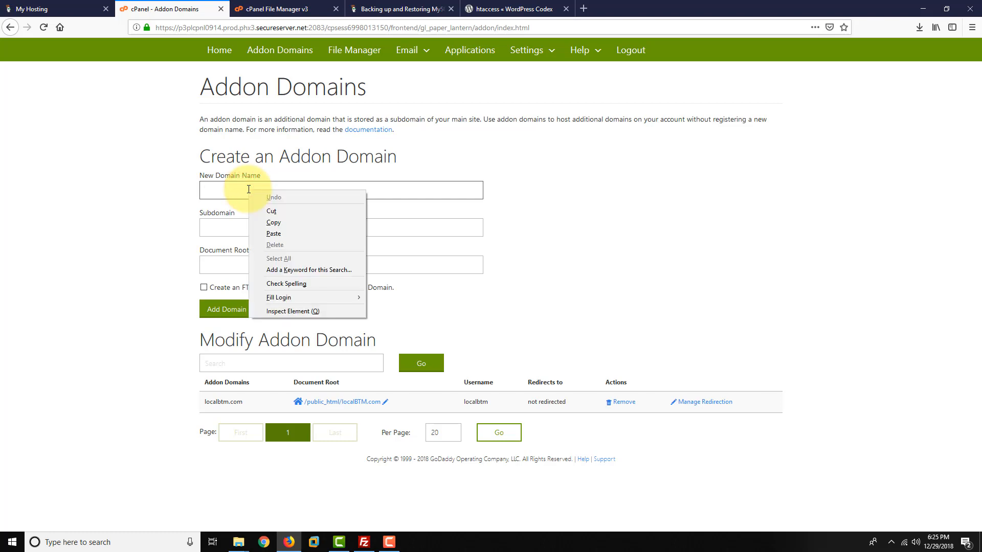
pyautogui.click(287, 233)
pyautogui.click(236, 228)
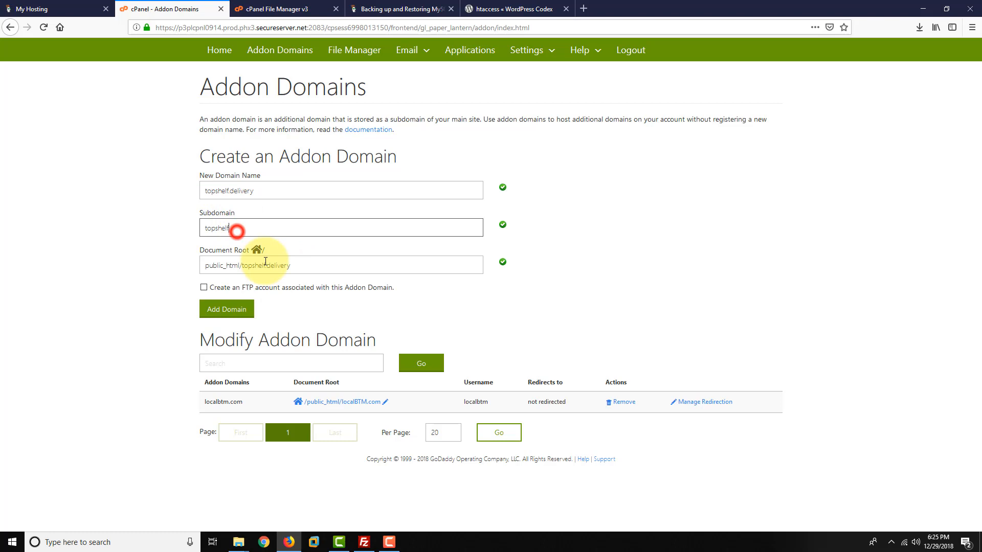
pyautogui.click(299, 264)
pyautogui.moveTo(289, 266); pyautogui.dragTo(243, 274)
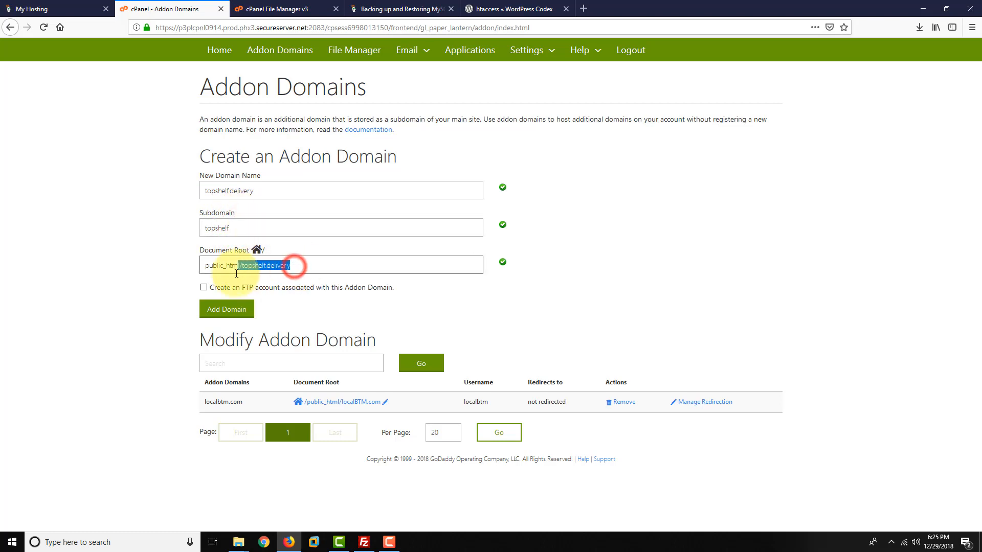
pyautogui.click(219, 269)
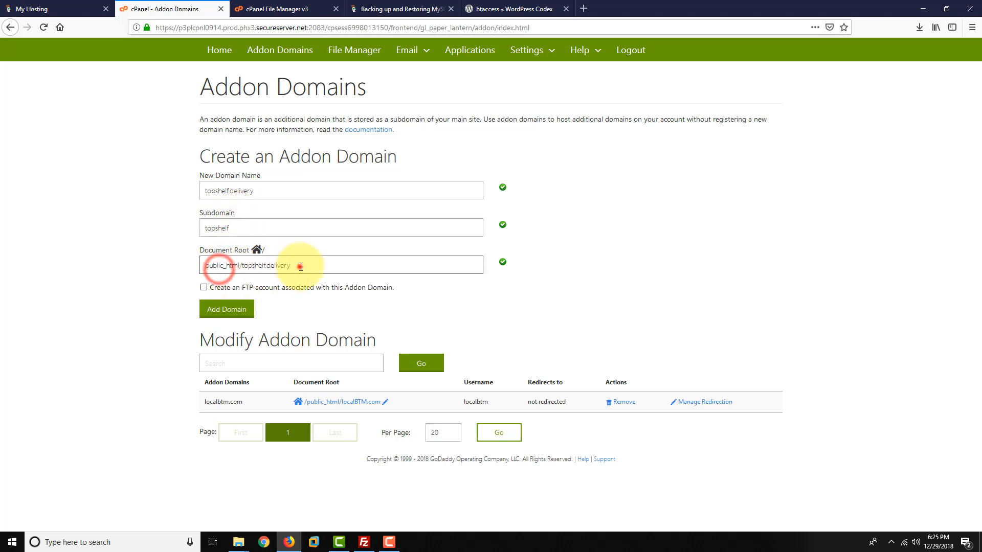
pyautogui.moveTo(300, 267); pyautogui.dragTo(240, 266)
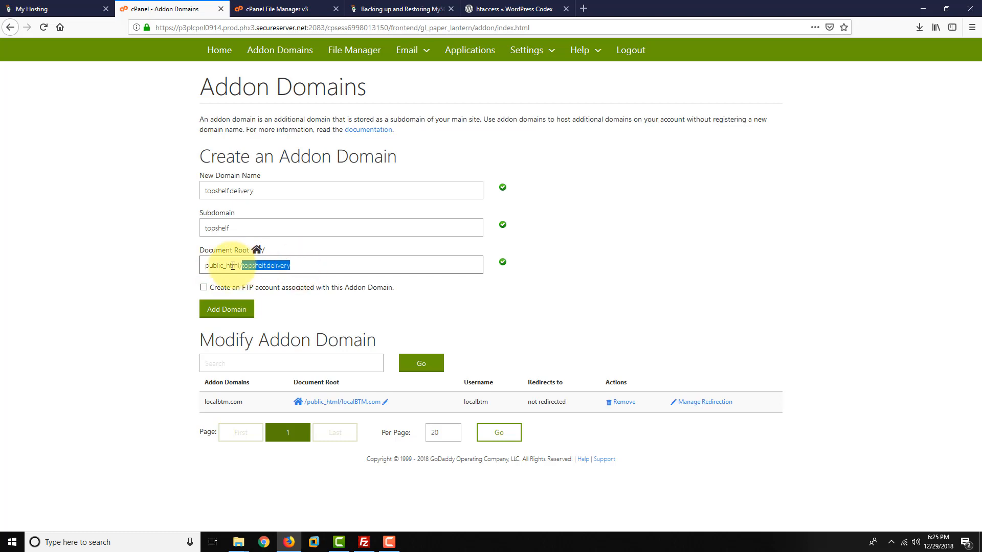
# - Rename the topshelf.deliver folder in public_html to topshelf.delivery in the File Manager
pyautogui.click(284, 8)
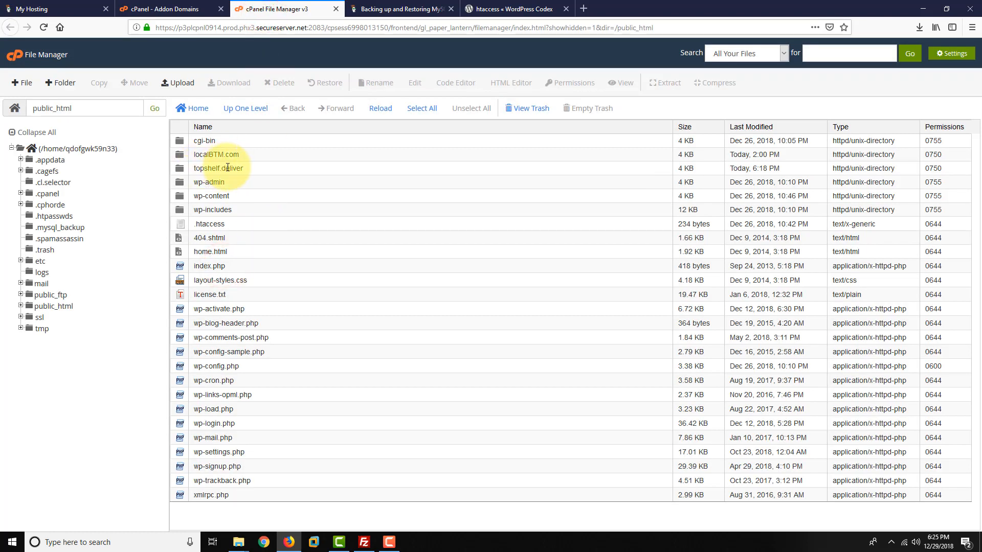
pyautogui.click(228, 167)
pyautogui.rightClick(228, 167)
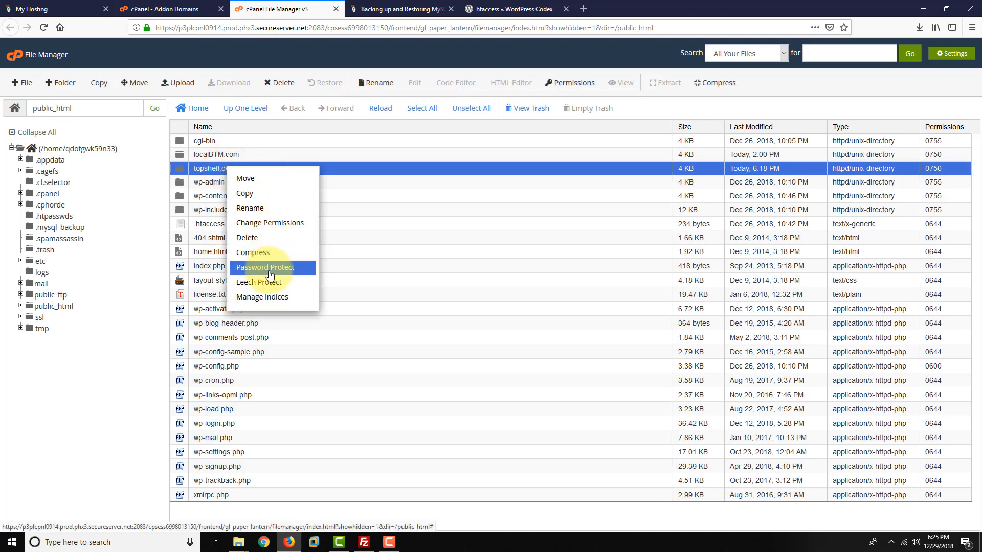
pyautogui.click(262, 207)
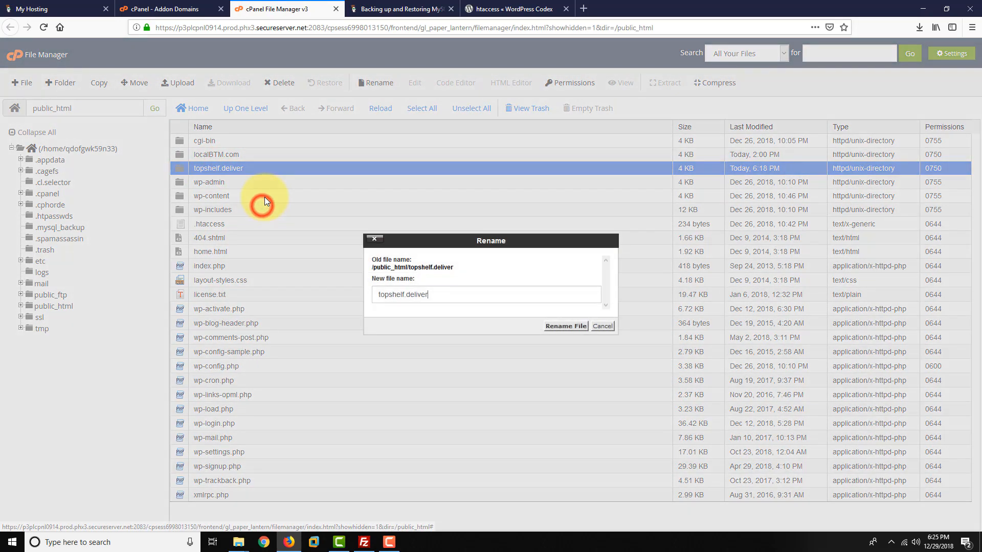
pyautogui.click(446, 300)
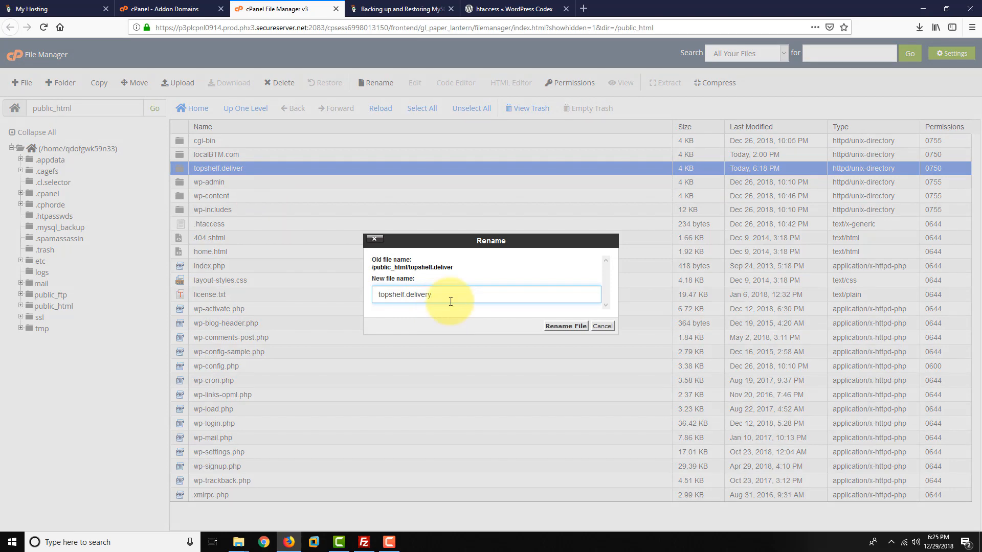
pyautogui.tripleClick(448, 299)
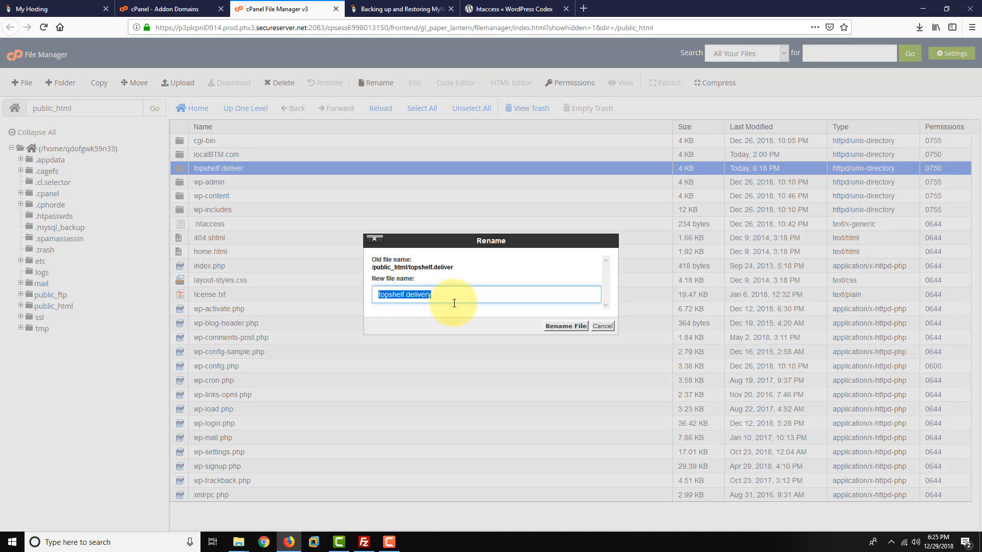
pyautogui.click(563, 328)
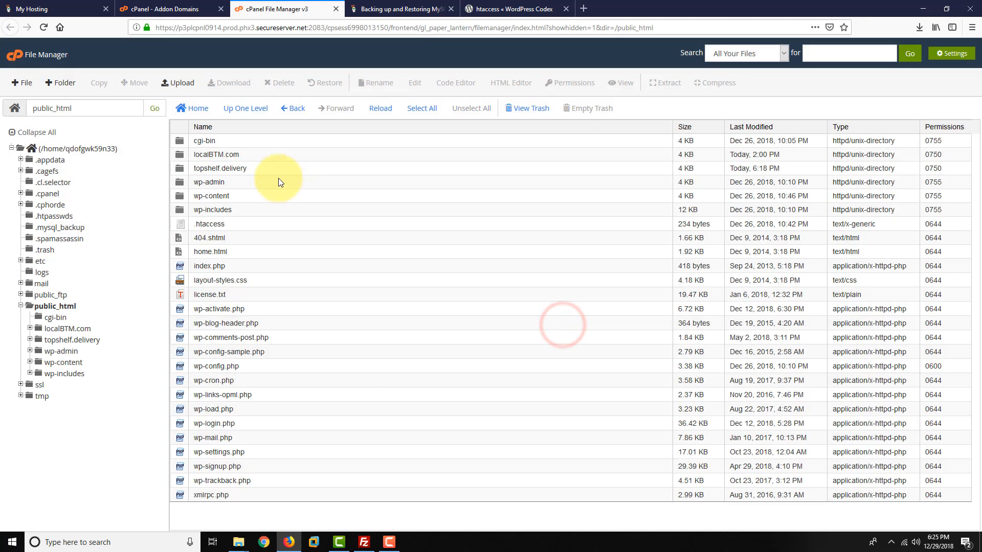
pyautogui.click(257, 168)
# - Compare the document root public_html/topshelf.delivery with the renamed folder in the File Manager, and create the topshelf.delivery addon domain
pyautogui.click(156, 9)
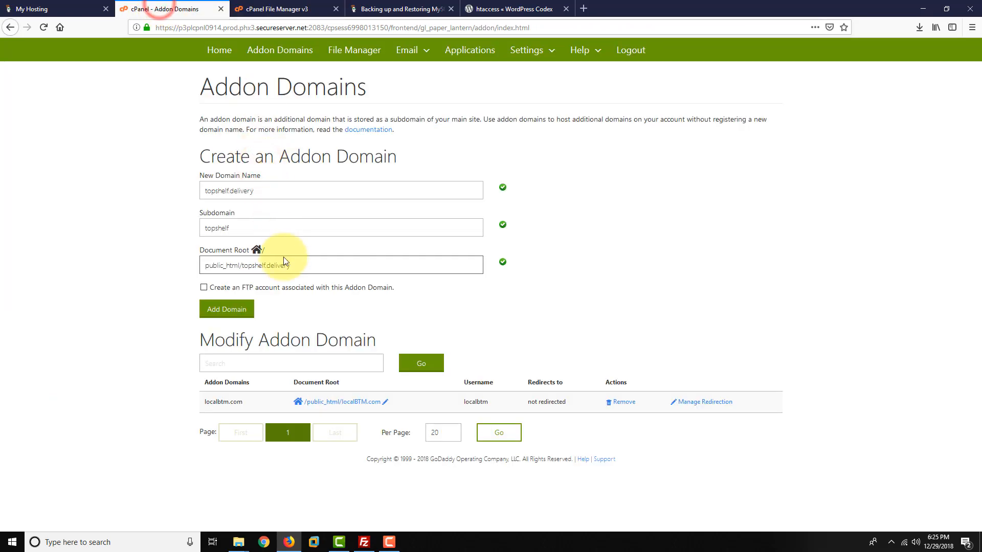
pyautogui.click(244, 269)
pyautogui.moveTo(243, 265); pyautogui.dragTo(362, 262)
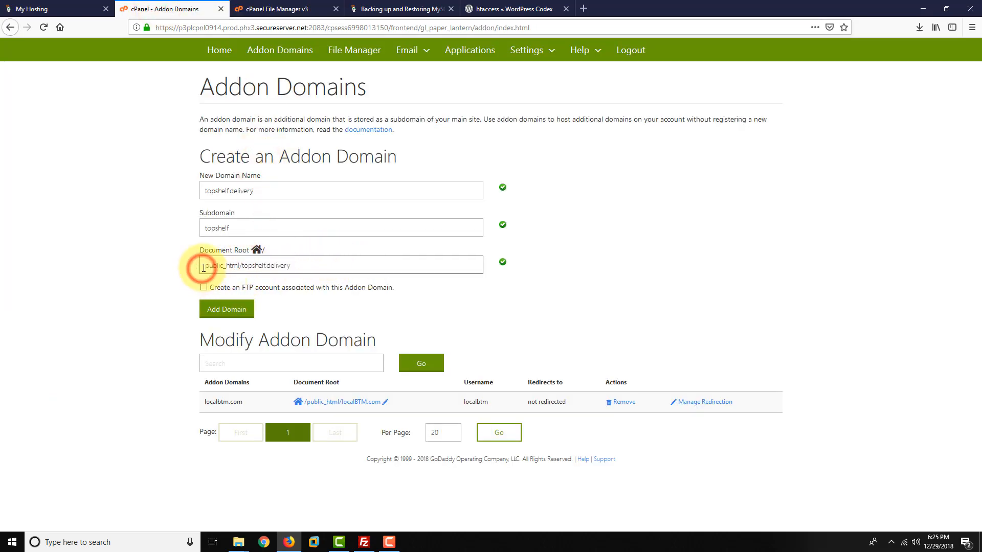
pyautogui.moveTo(202, 189); pyautogui.dragTo(279, 189)
pyautogui.click(278, 189)
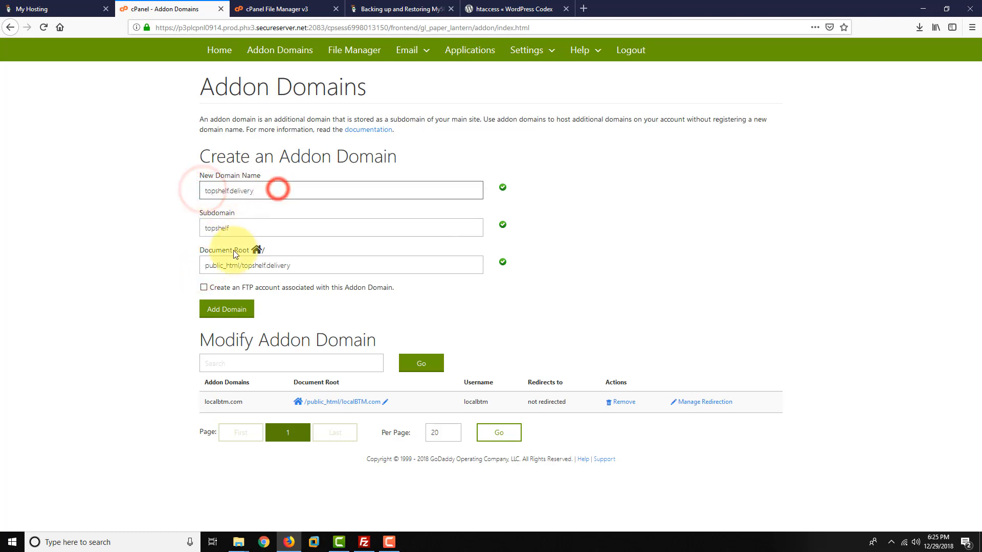
pyautogui.moveTo(205, 265); pyautogui.dragTo(305, 268)
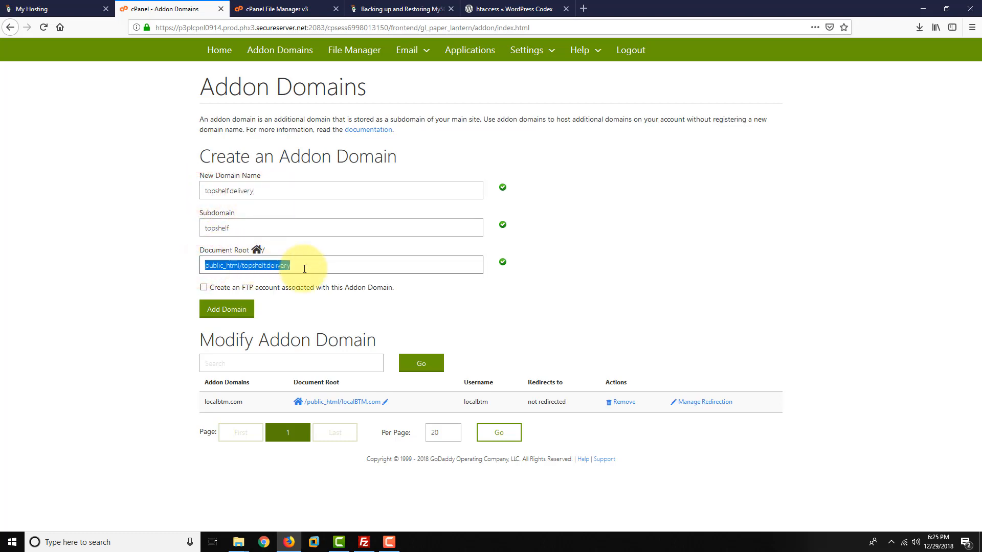
pyautogui.click(304, 269)
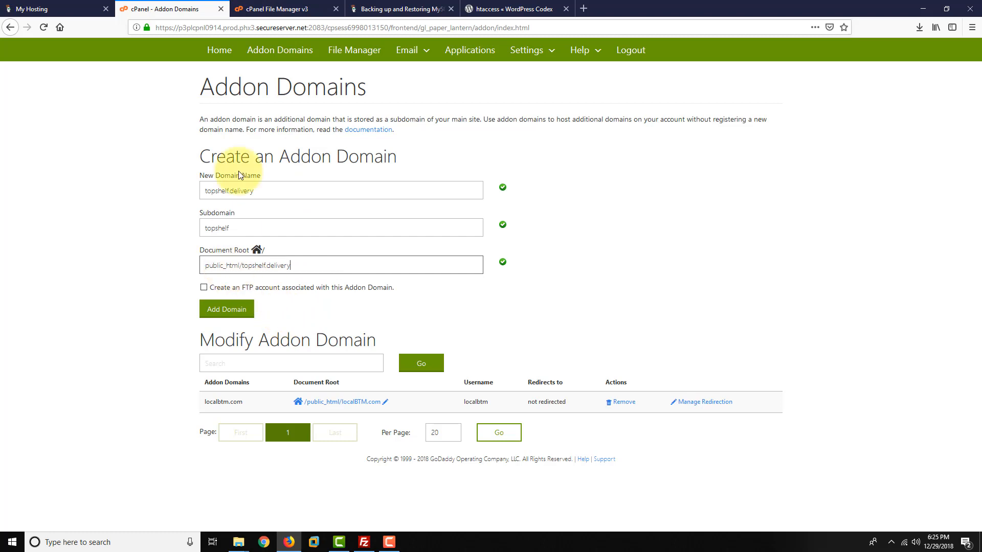
pyautogui.click(273, 8)
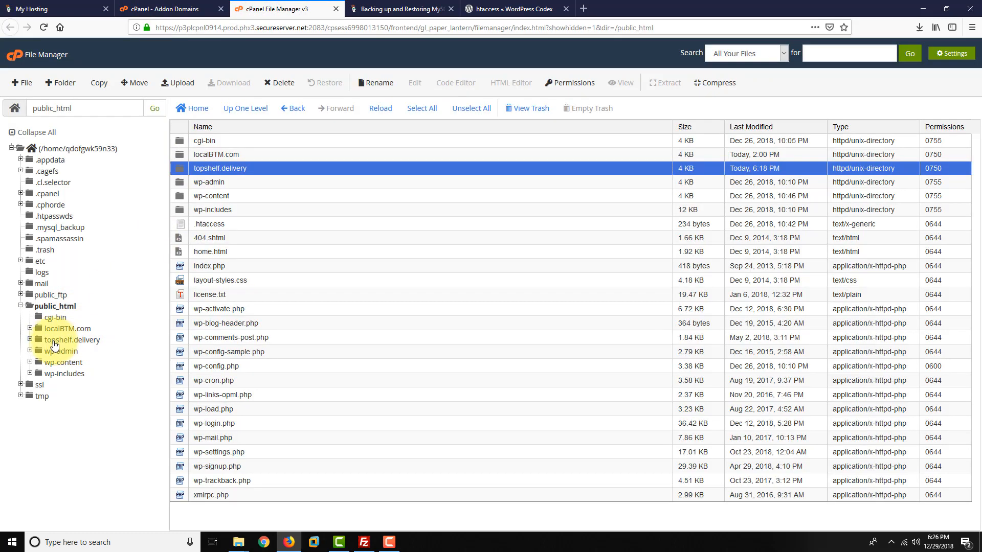
pyautogui.click(148, 9)
pyautogui.moveTo(206, 265); pyautogui.dragTo(311, 263)
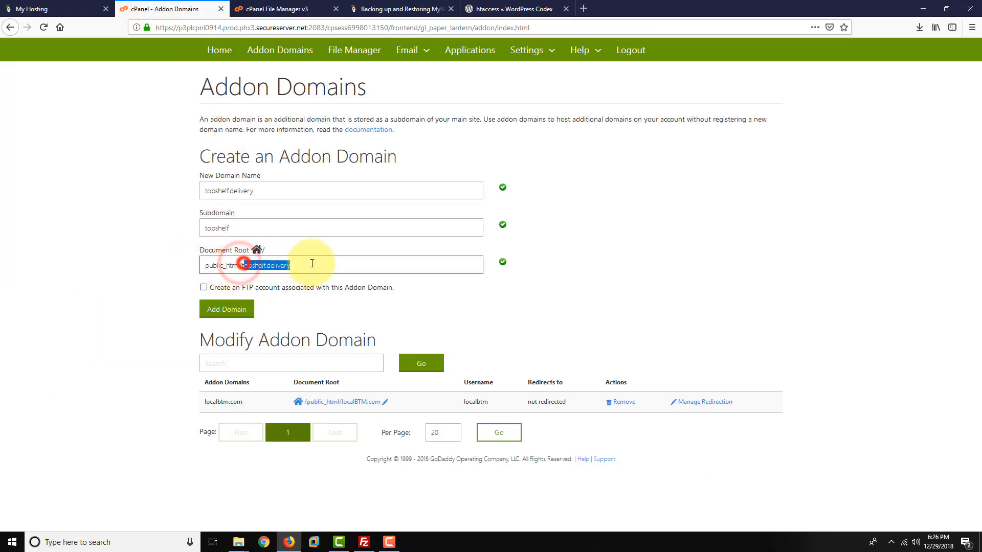
pyautogui.click(312, 263)
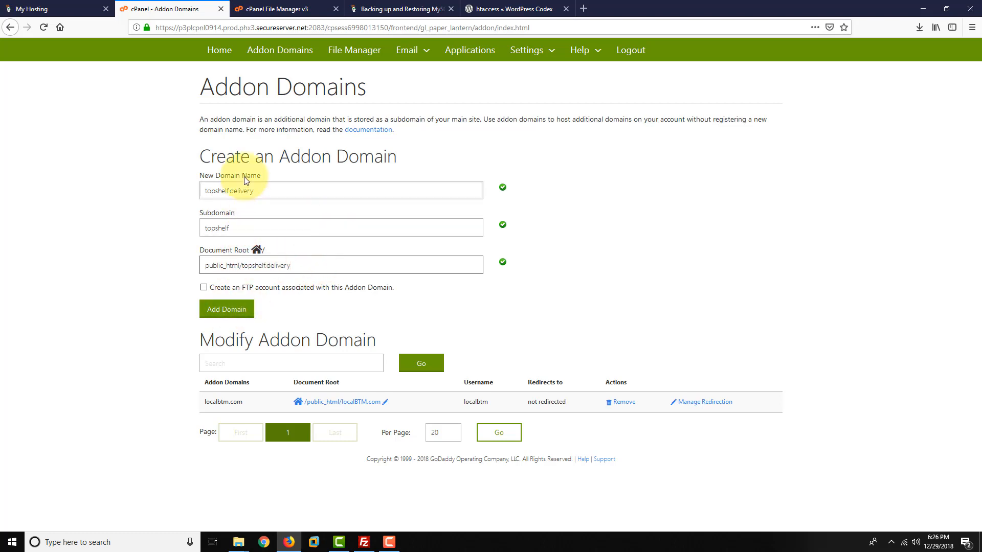
pyautogui.click(232, 310)
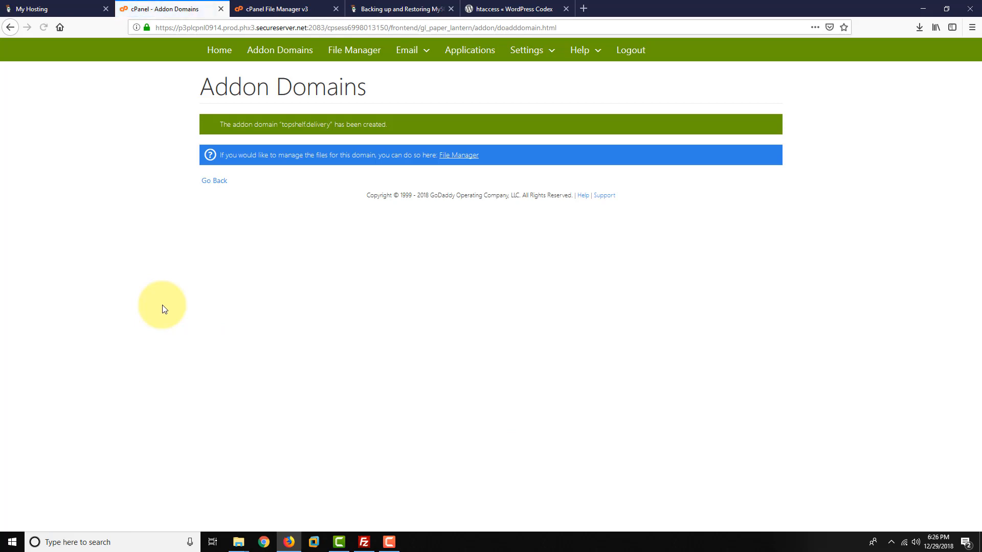
# - Look at the files in the topshelf.delivery addon domain's document root and return to the Addon Domains list
pyautogui.click(214, 181)
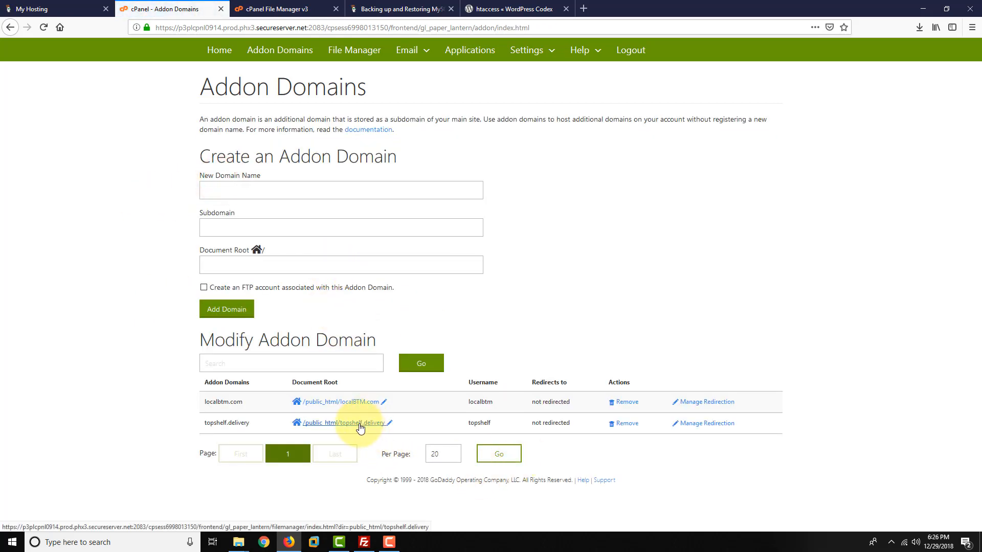
pyautogui.click(359, 426)
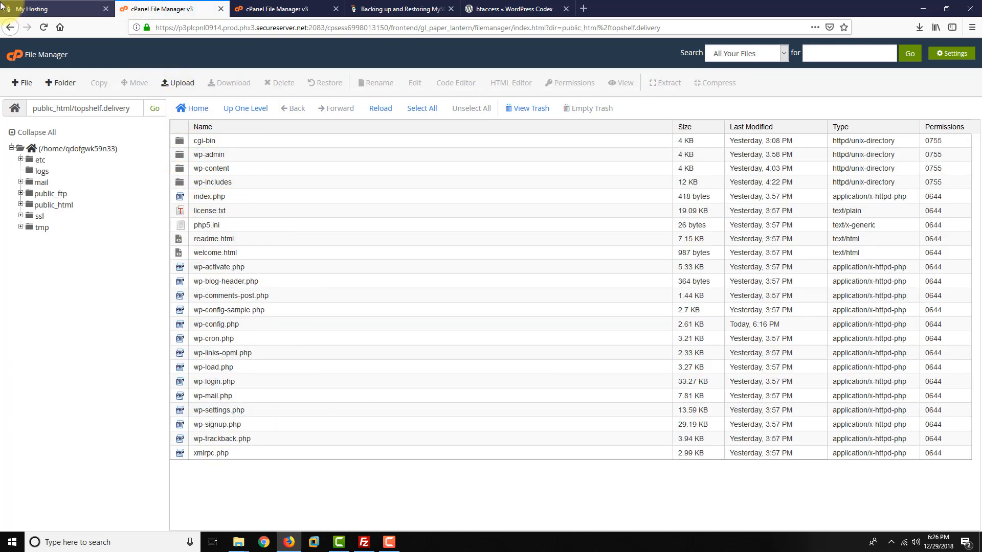
pyautogui.click(9, 28)
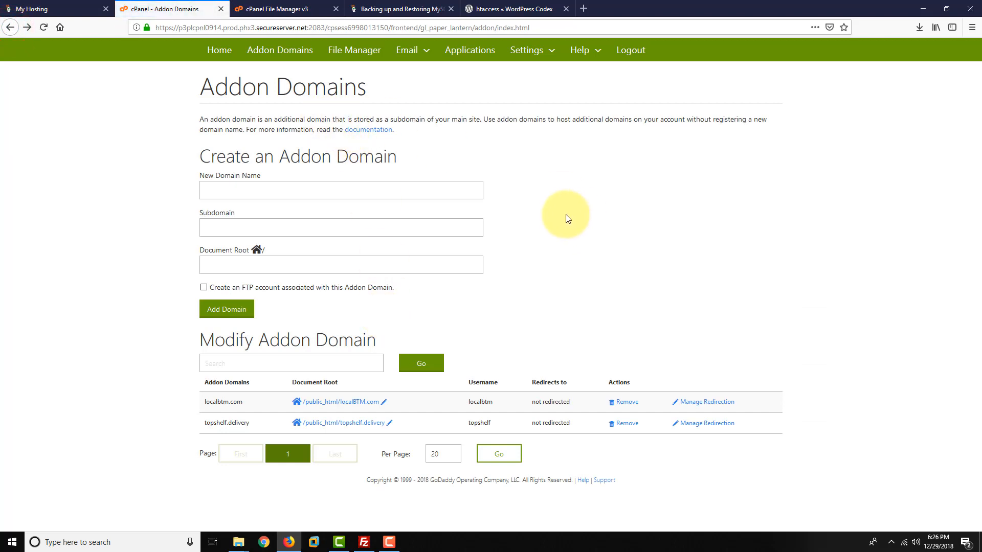
# - Copy the topshelf.delivery domain name from the addon domains list
pyautogui.moveTo(251, 431); pyautogui.dragTo(200, 429)
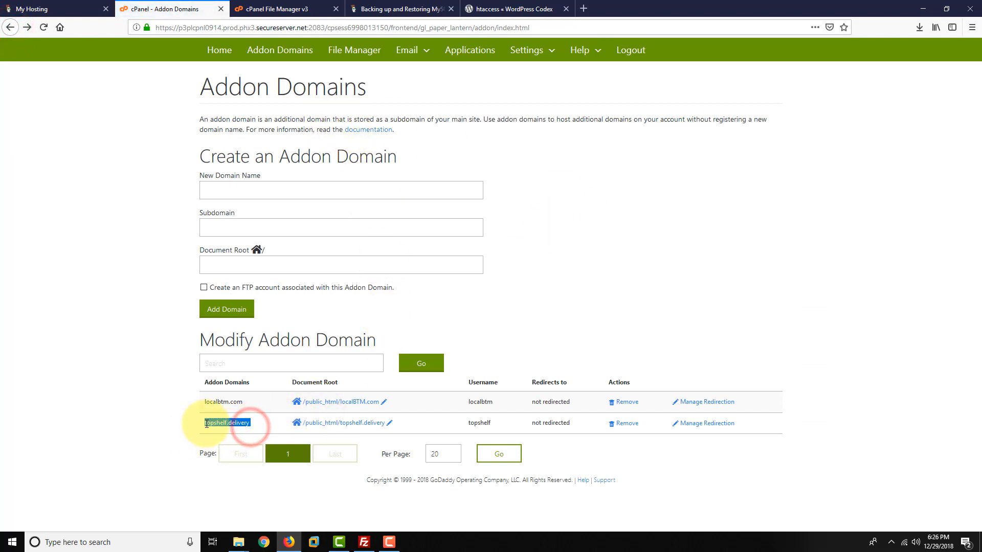
pyautogui.rightClick(207, 423)
pyautogui.click(255, 351)
# - Go to the cPanel home page and check the website's IP address
pyautogui.click(220, 50)
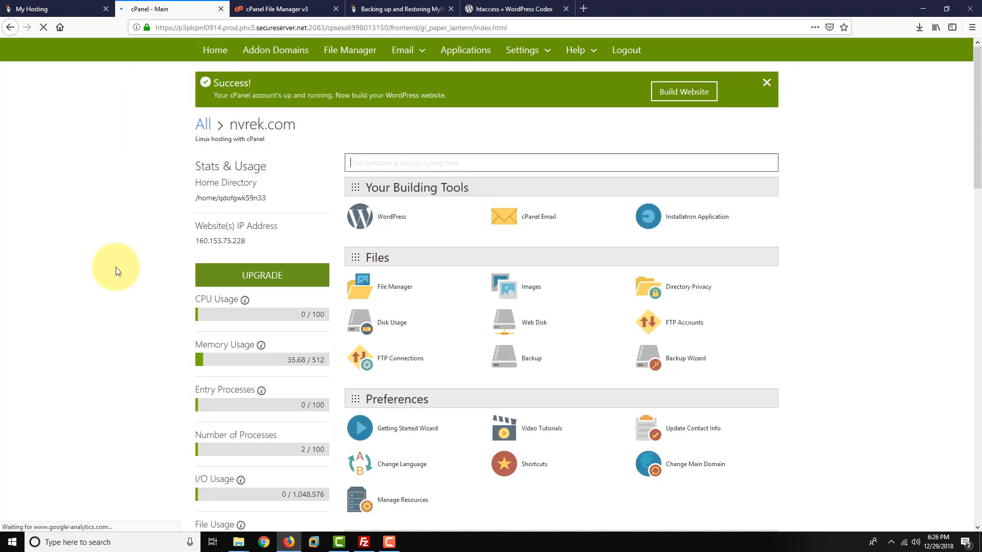
pyautogui.moveTo(245, 241); pyautogui.dragTo(198, 241)
pyautogui.click(198, 240)
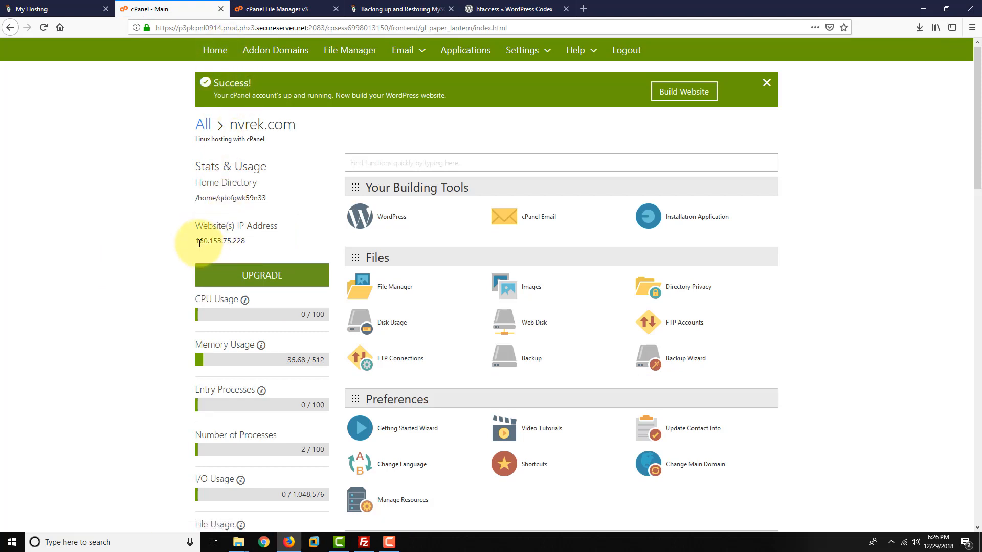
# - Open the nvrek.com account in My Hosting, compare its IP address with the one in cPanel, and copy it
pyautogui.moveTo(196, 240); pyautogui.dragTo(251, 244)
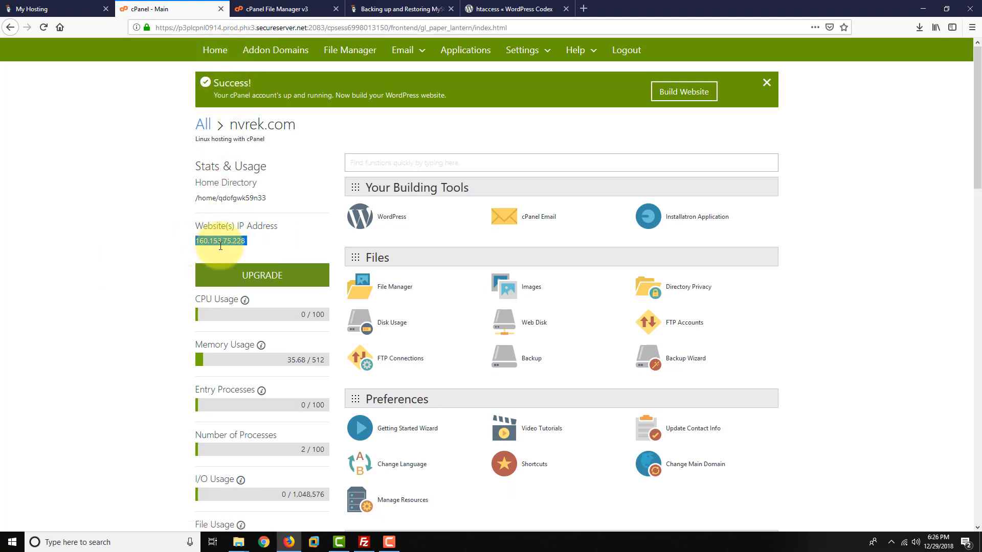
pyautogui.click(54, 8)
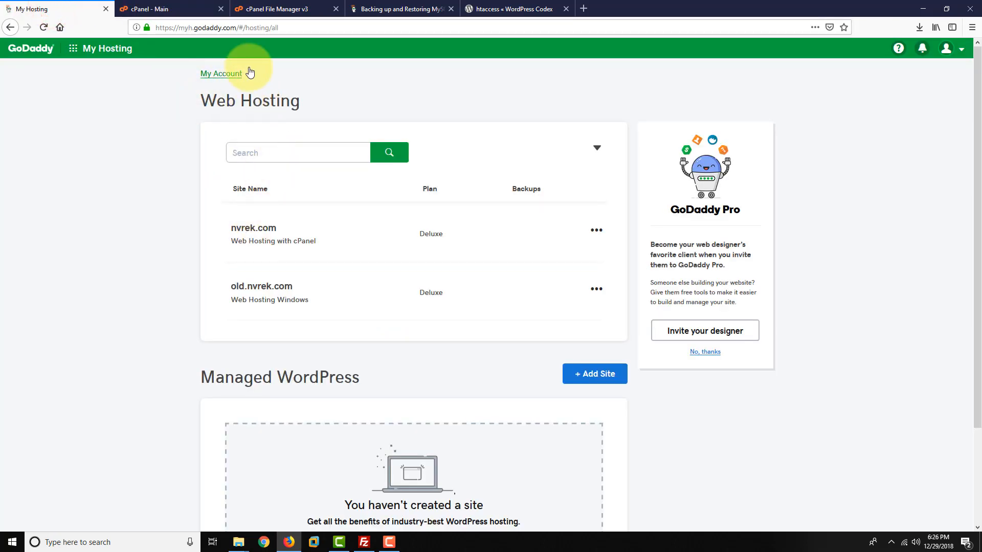
pyautogui.click(262, 227)
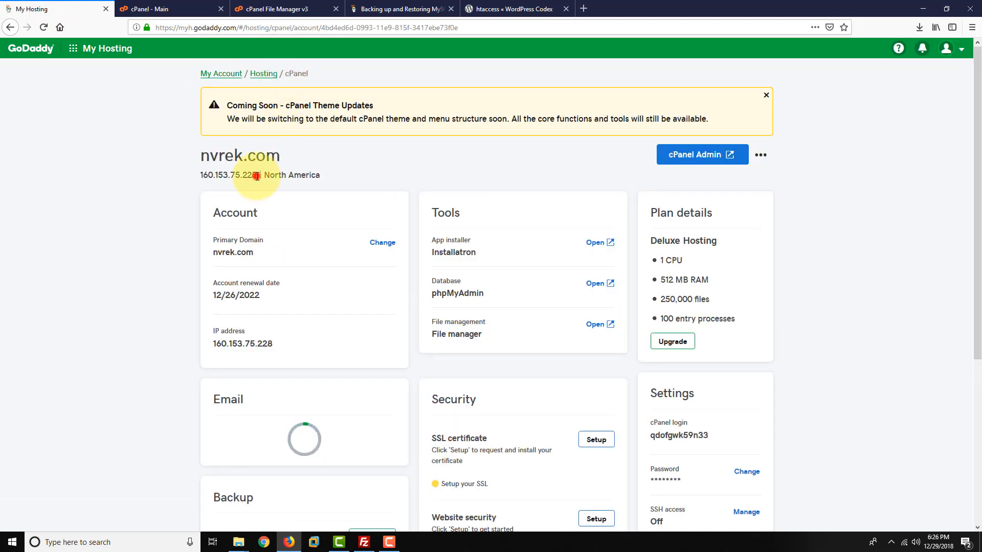
pyautogui.moveTo(257, 176); pyautogui.dragTo(196, 174)
pyautogui.click(201, 175)
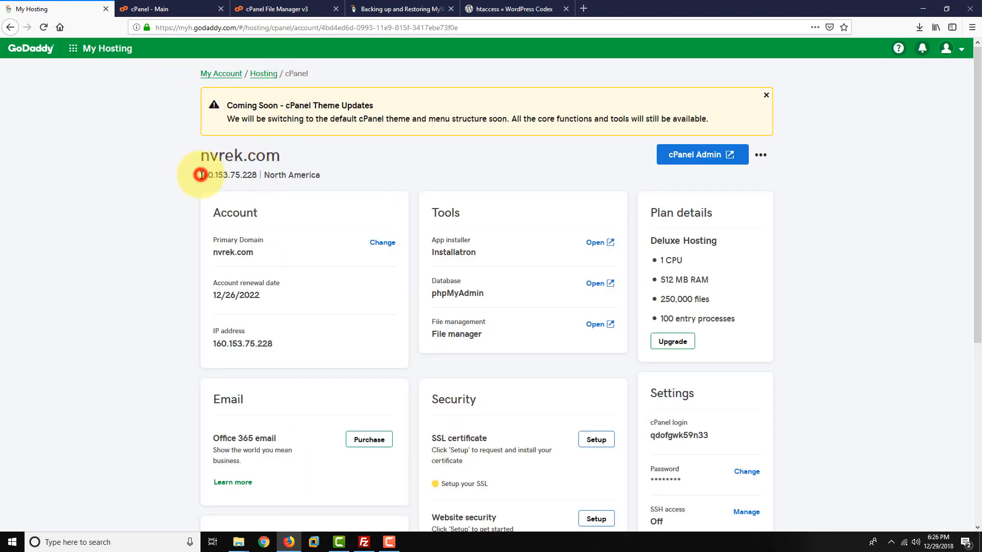
pyautogui.doubleClick(201, 175)
pyautogui.rightClick(256, 176)
pyautogui.click(280, 183)
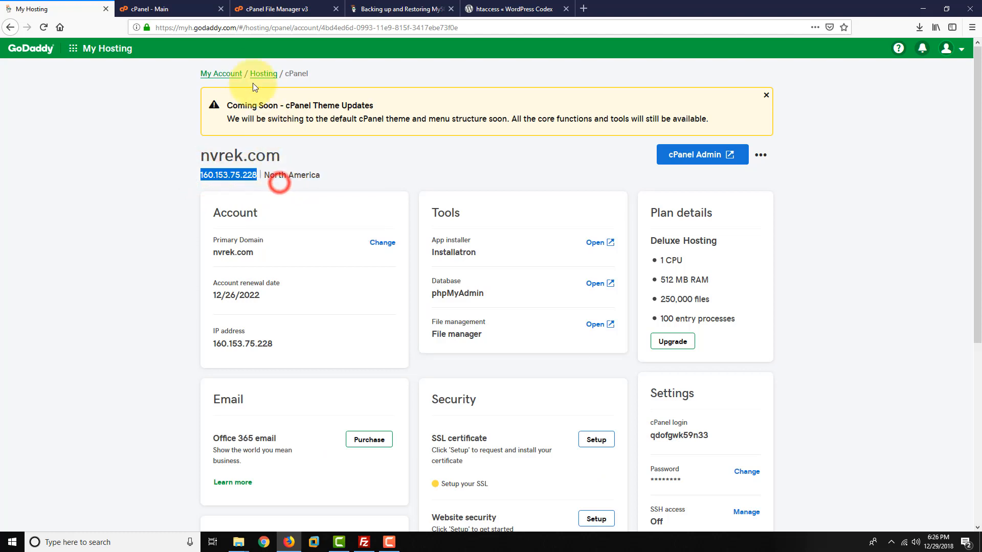
# - Open the DNS records of topshelf.delivery from the My Products list and check the @ A record's value
pyautogui.click(961, 51)
pyautogui.click(857, 150)
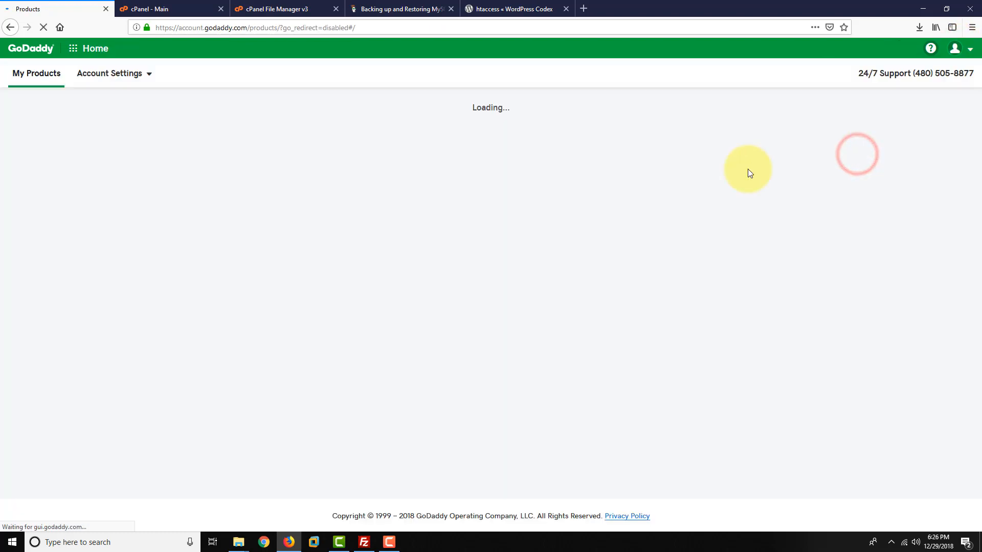
pyautogui.scroll(-4, 437, 310)
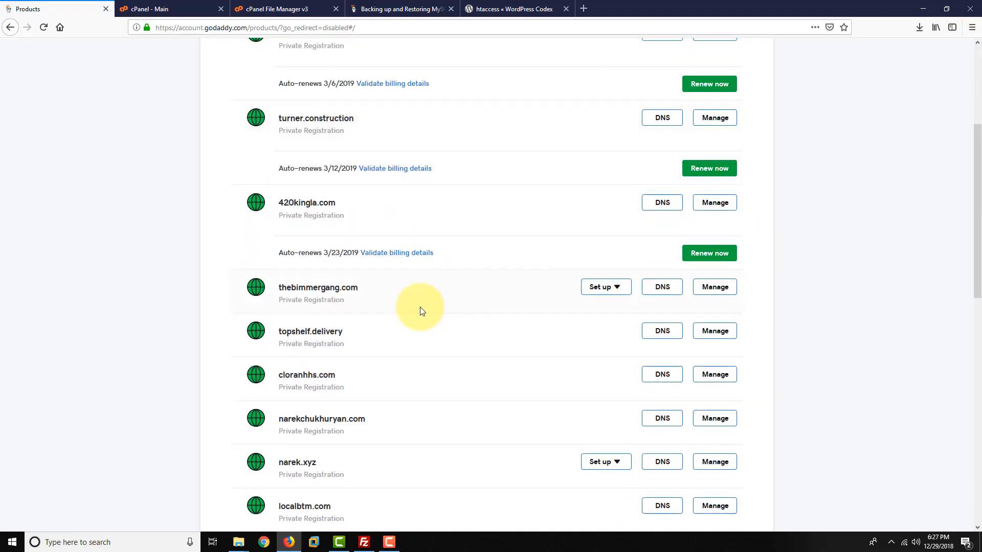
pyautogui.click(650, 331)
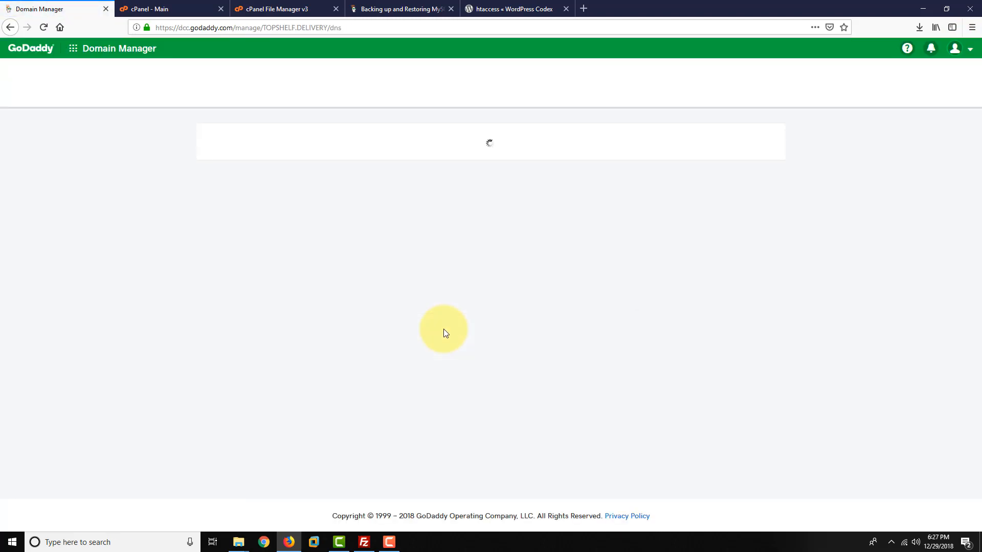
pyautogui.moveTo(459, 285); pyautogui.dragTo(518, 286)
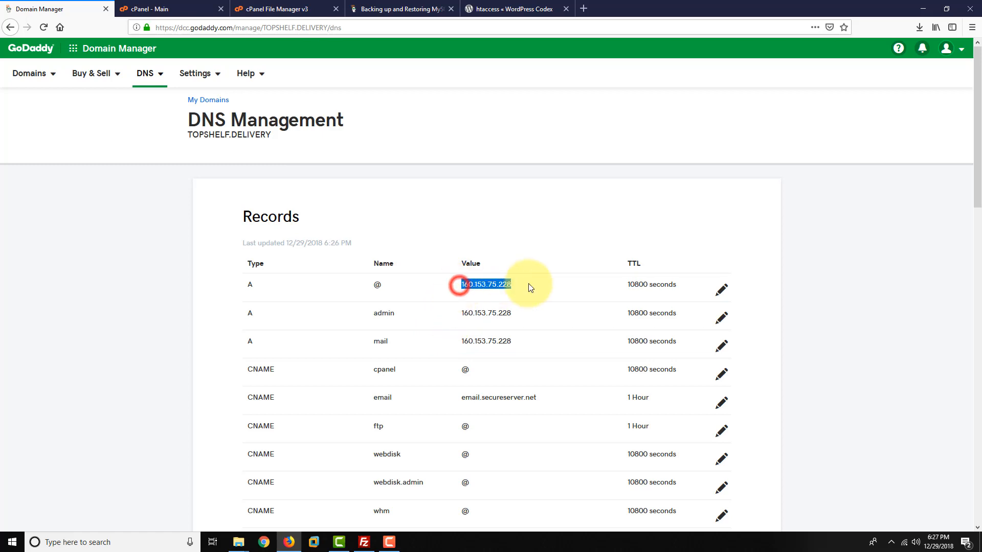
pyautogui.click(526, 284)
pyautogui.scroll(-1, 459, 262)
pyautogui.scroll(-2, 460, 266)
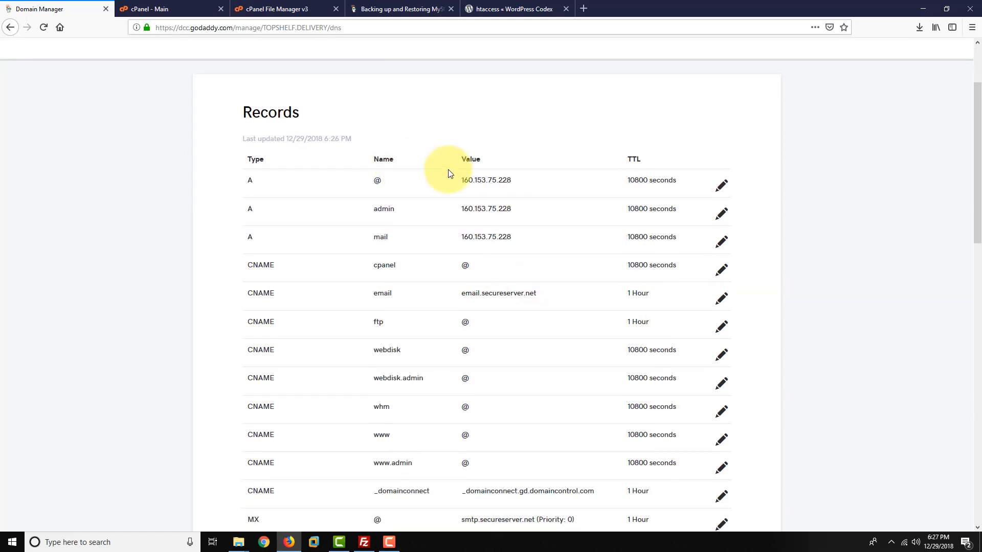
# - Compare the type, name and value of the @ A record with the website's IP address in cPanel
pyautogui.click(244, 179)
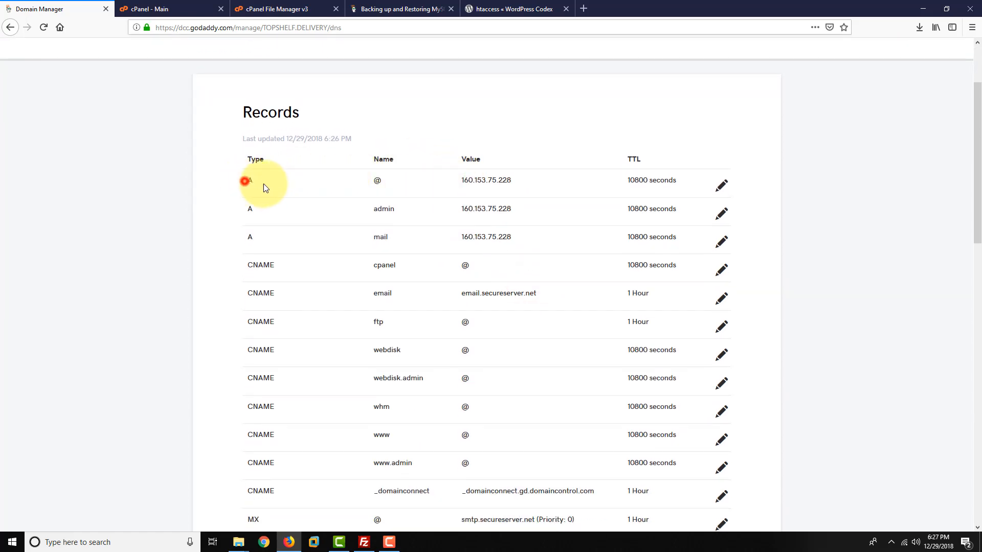
pyautogui.click(374, 179)
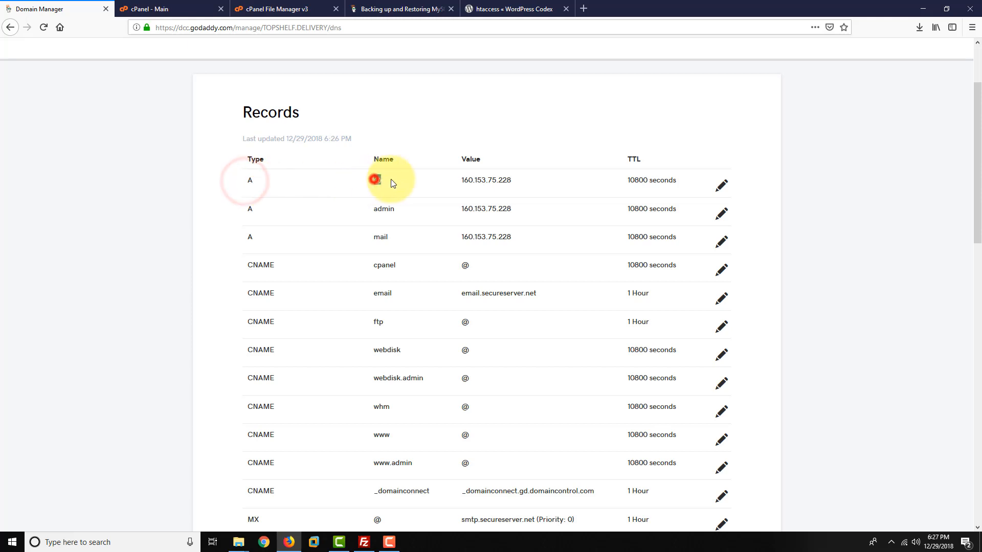
pyautogui.click(465, 181)
pyautogui.click(173, 10)
pyautogui.doubleClick(227, 243)
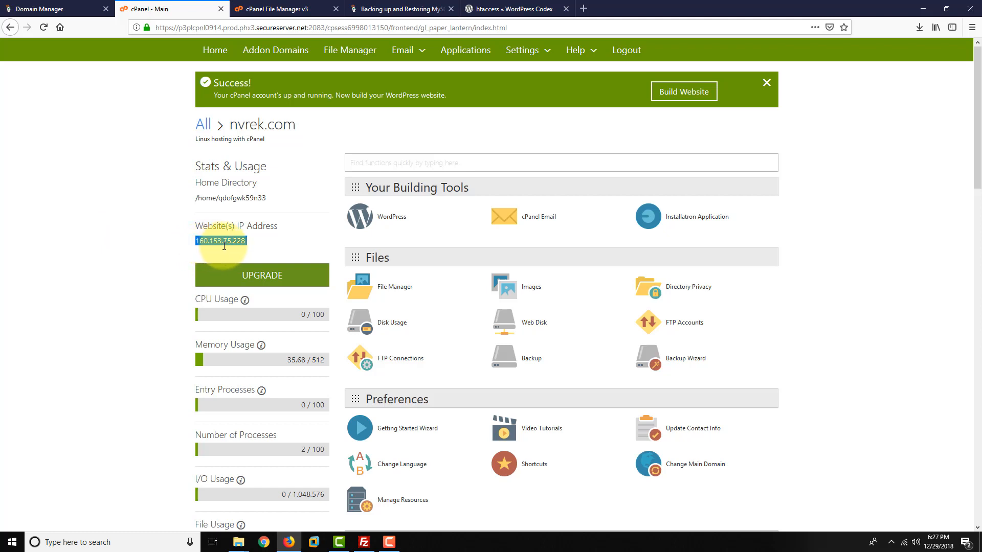
pyautogui.click(47, 9)
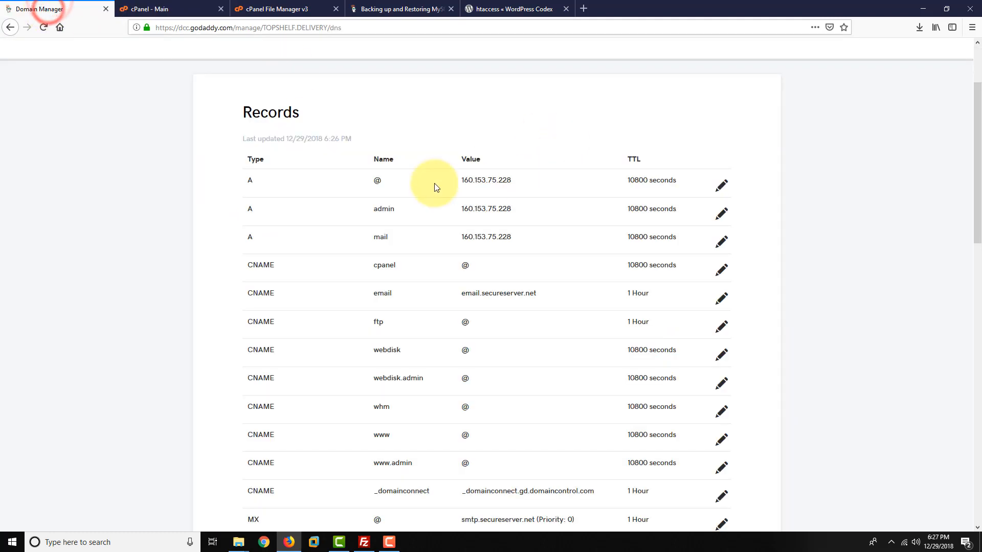
pyautogui.moveTo(456, 183); pyautogui.dragTo(527, 183)
pyautogui.click(524, 183)
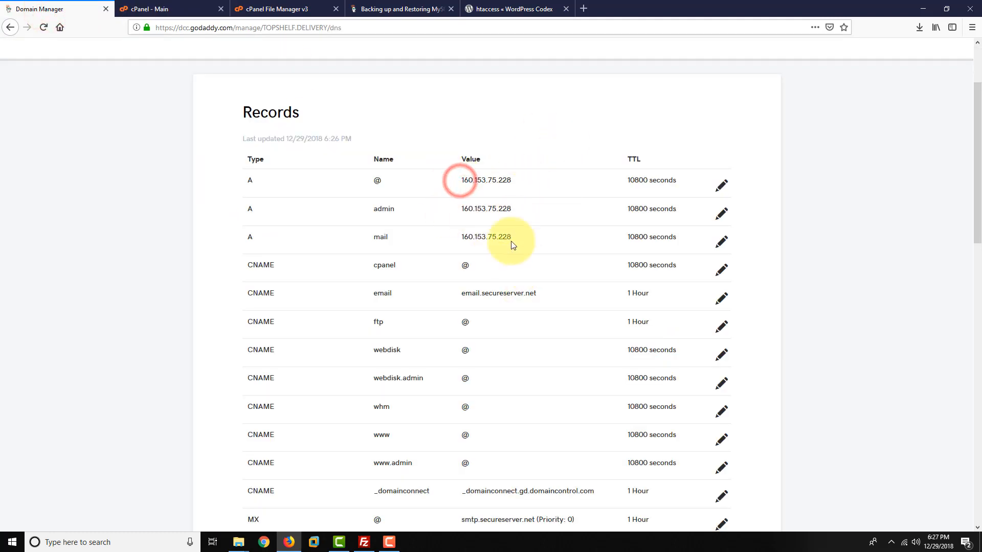
# - Review the remaining DNS records of topshelf.delivery, and recheck the @ A record and the domain name
pyautogui.scroll(-3, 483, 221)
pyautogui.scroll(-5, 483, 221)
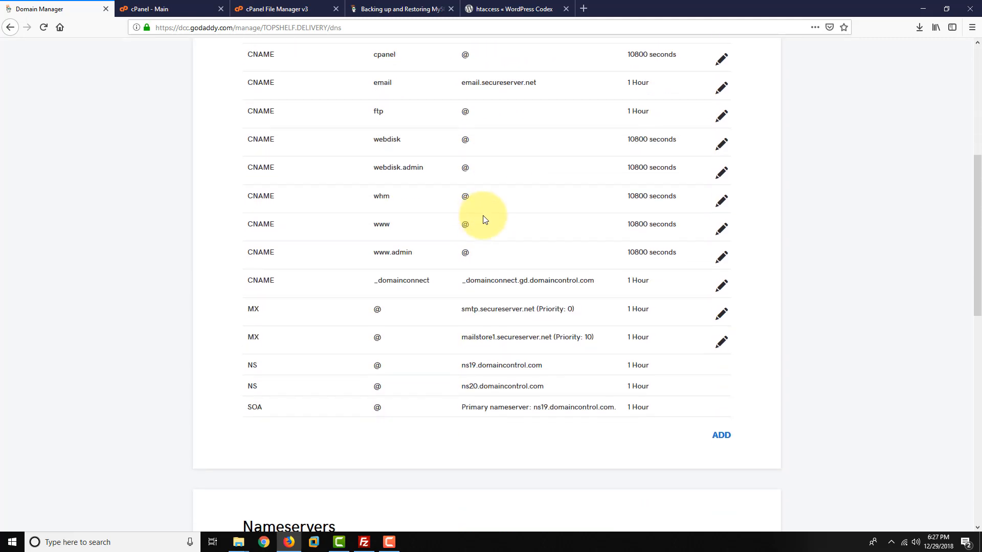
pyautogui.scroll(10, 493, 232)
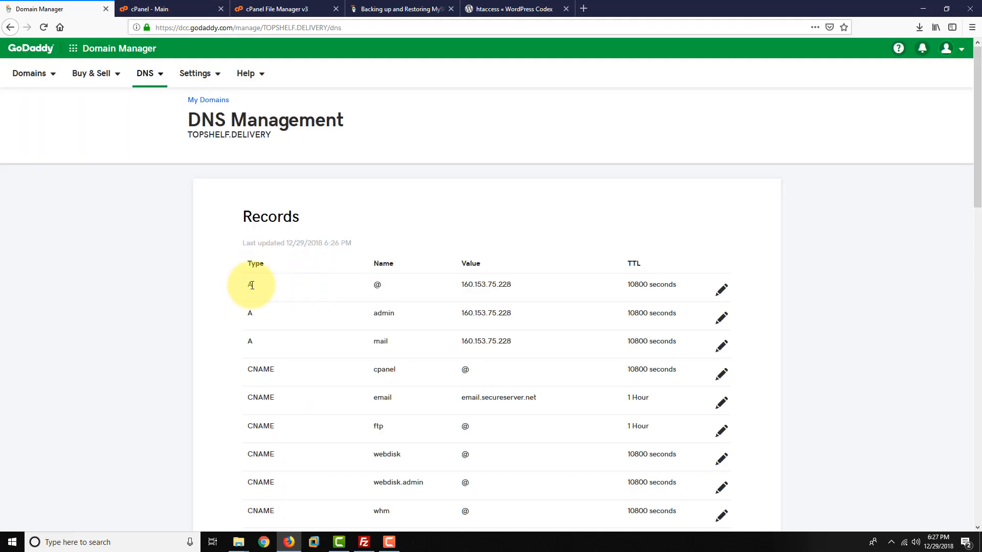
pyautogui.moveTo(252, 285); pyautogui.dragTo(508, 285)
pyautogui.click(509, 284)
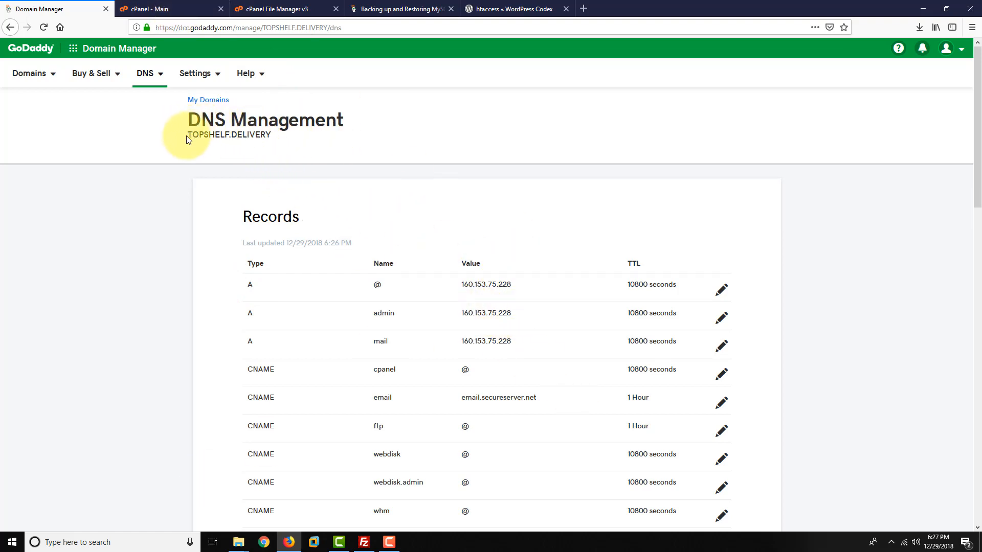
pyautogui.moveTo(187, 137)
pyautogui.mouseDown()
pyautogui.moveTo(274, 137)
pyautogui.moveTo(188, 137)
pyautogui.mouseUp()
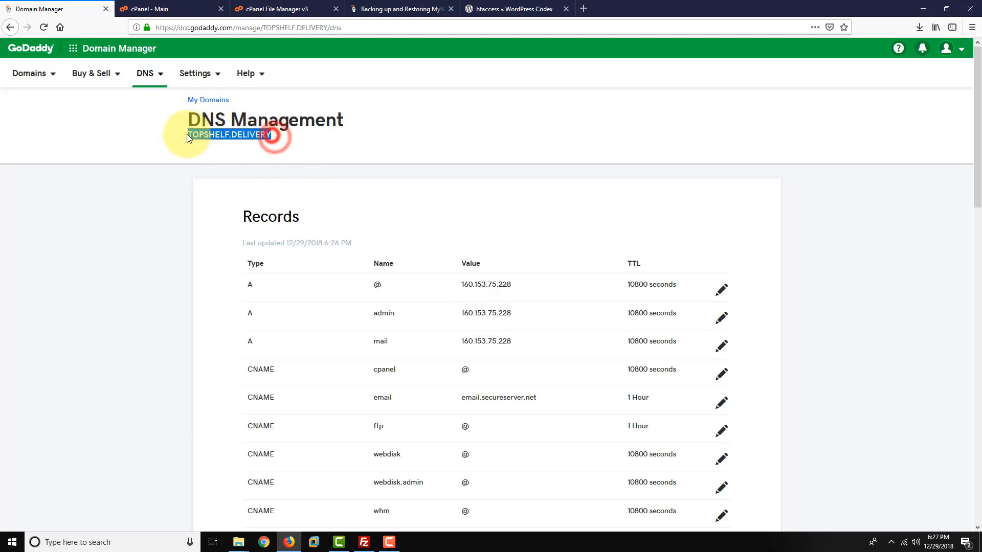
pyautogui.click(536, 201)
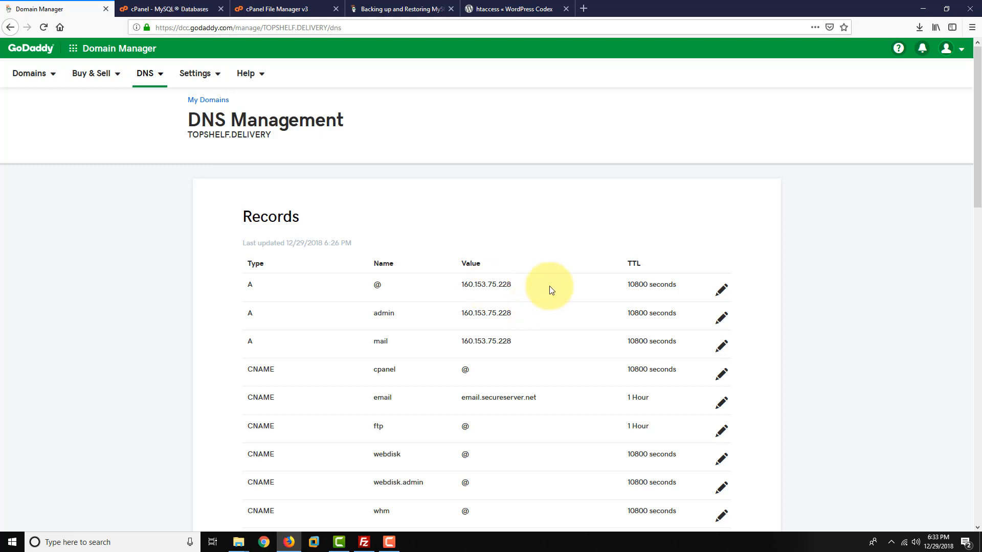
# - Recheck the @ A record's value and copy the domain name from the DNS Management heading
pyautogui.moveTo(548, 285); pyautogui.dragTo(450, 285)
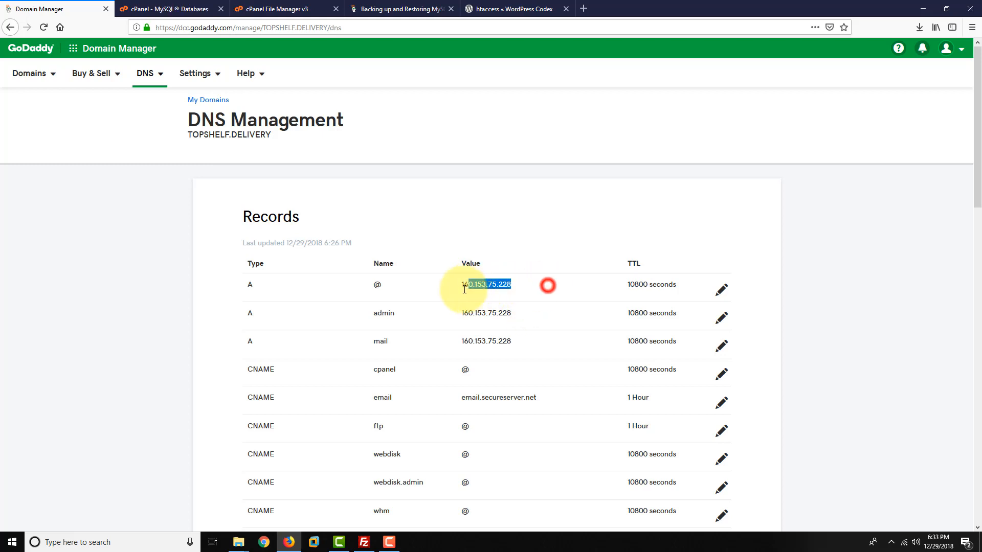
pyautogui.click(277, 143)
pyautogui.moveTo(274, 139); pyautogui.dragTo(189, 134)
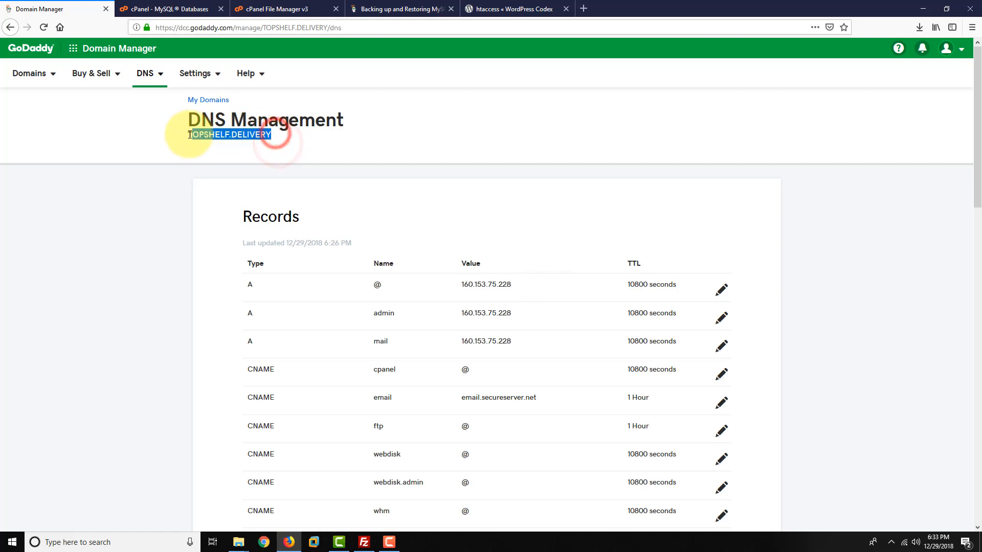
pyautogui.rightClick(191, 137)
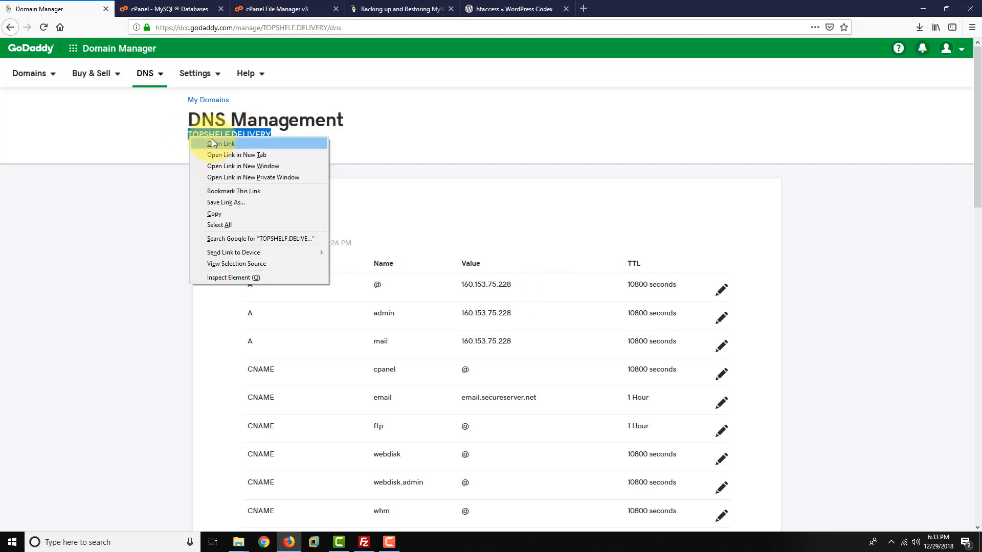
pyautogui.click(226, 213)
# - Mute the computer's system sound
pyautogui.click(915, 542)
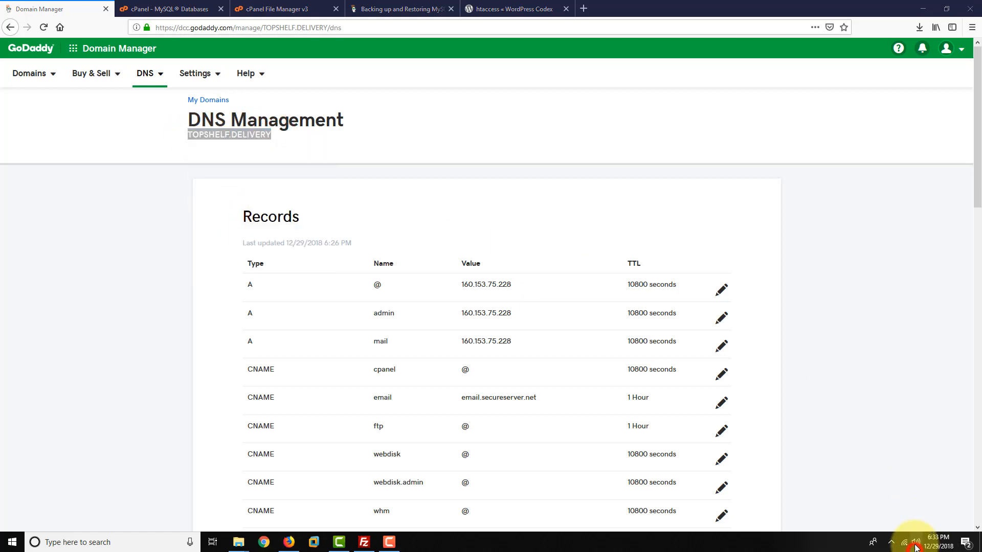
pyautogui.click(814, 519)
pyautogui.click(819, 388)
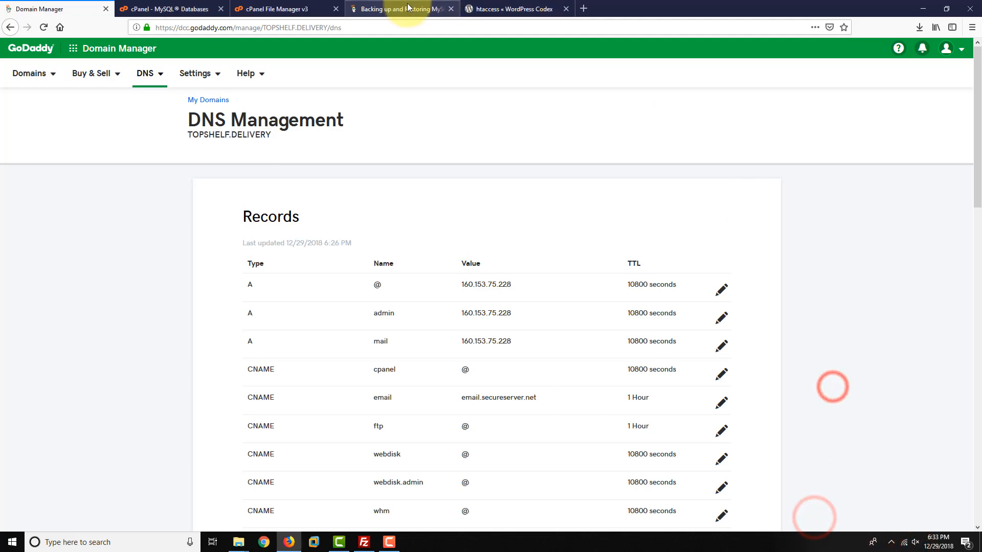
# - Copy the TOPSHELF.DELIVERY domain name and load it as a website in a new browser tab
pyautogui.tripleClick(272, 134)
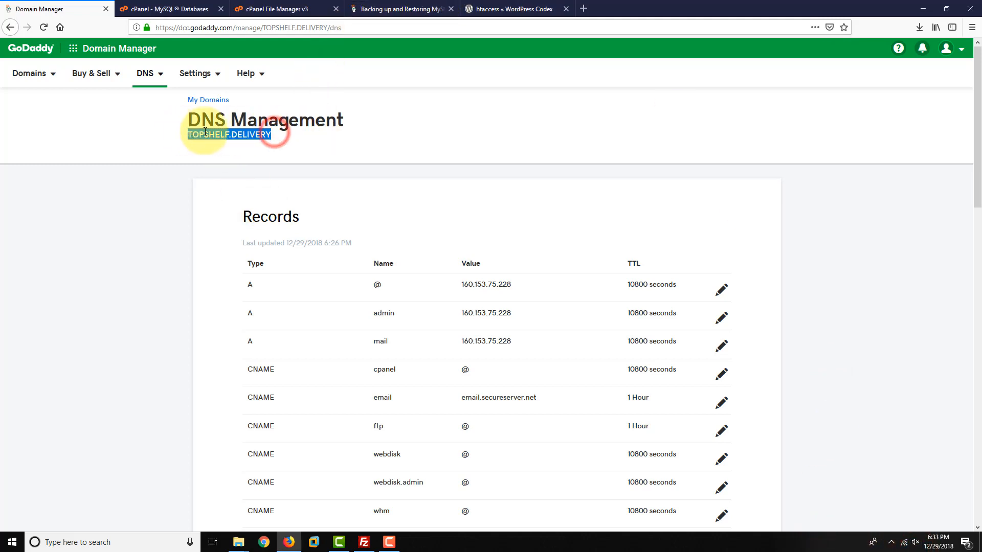
pyautogui.rightClick(206, 134)
pyautogui.click(231, 209)
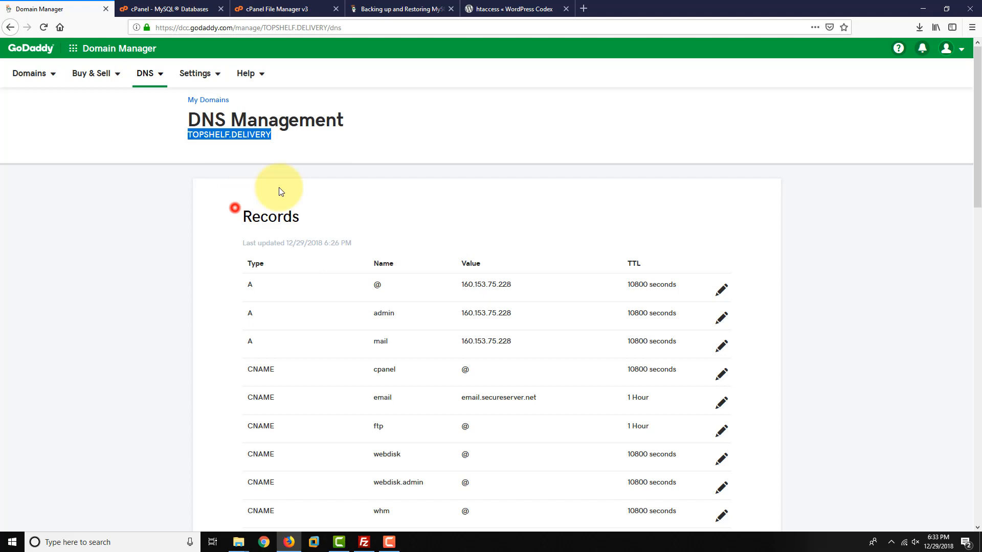
pyautogui.click(586, 9)
pyautogui.rightClick(537, 24)
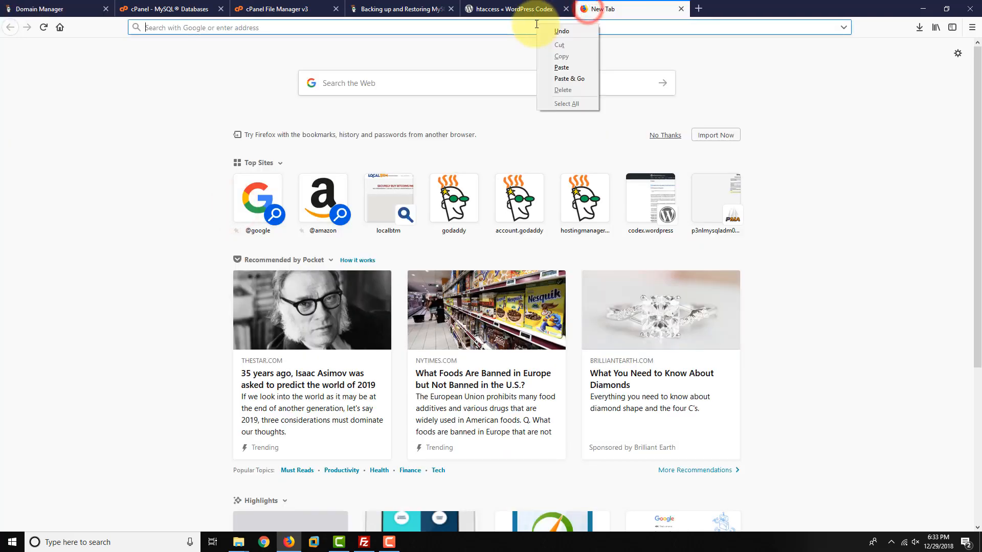
pyautogui.click(566, 78)
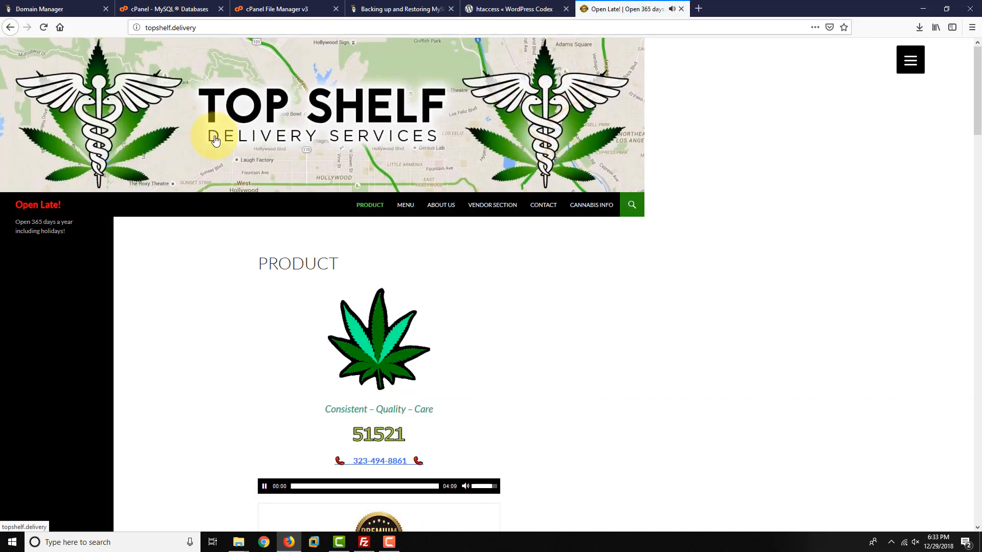
# - Look through the migrated site's Product and About Us pages, and close the site's tab
pyautogui.scroll(-5, 193, 272)
pyautogui.scroll(-6, 193, 274)
pyautogui.scroll(10, 193, 251)
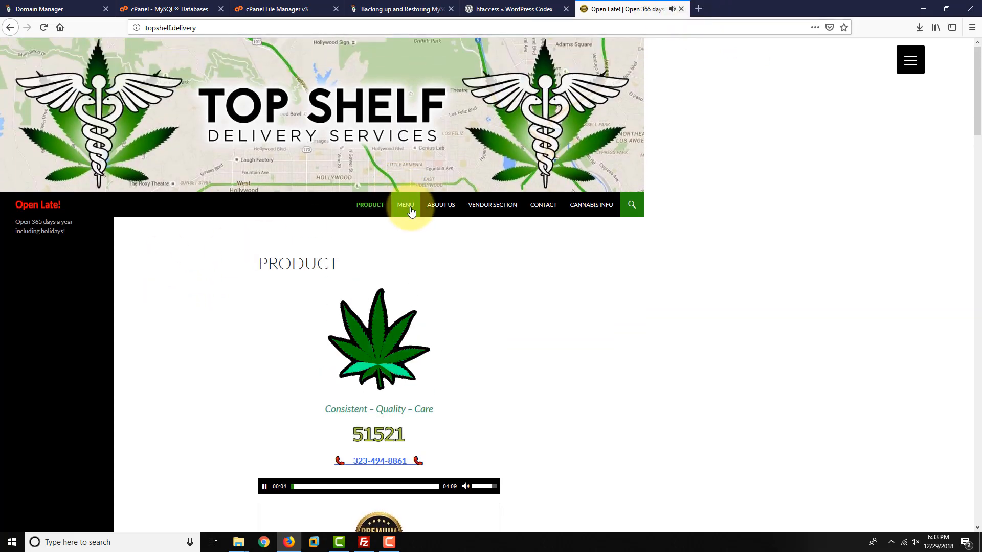
pyautogui.click(439, 208)
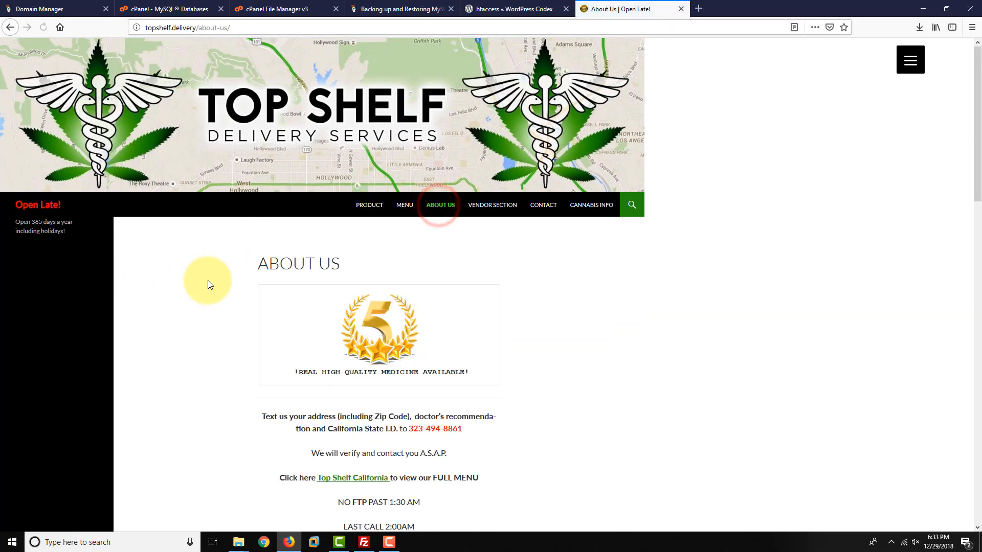
pyautogui.scroll(-10, 210, 280)
pyautogui.scroll(2, 213, 279)
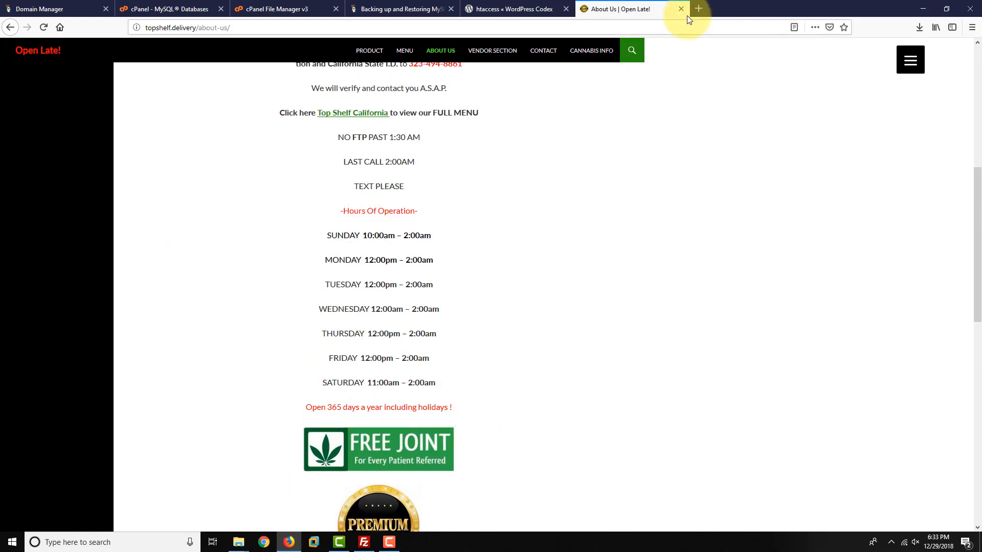
pyautogui.click(682, 10)
# - Review the 12-point migration summary in Notepad and minimize its window
pyautogui.click(138, 265)
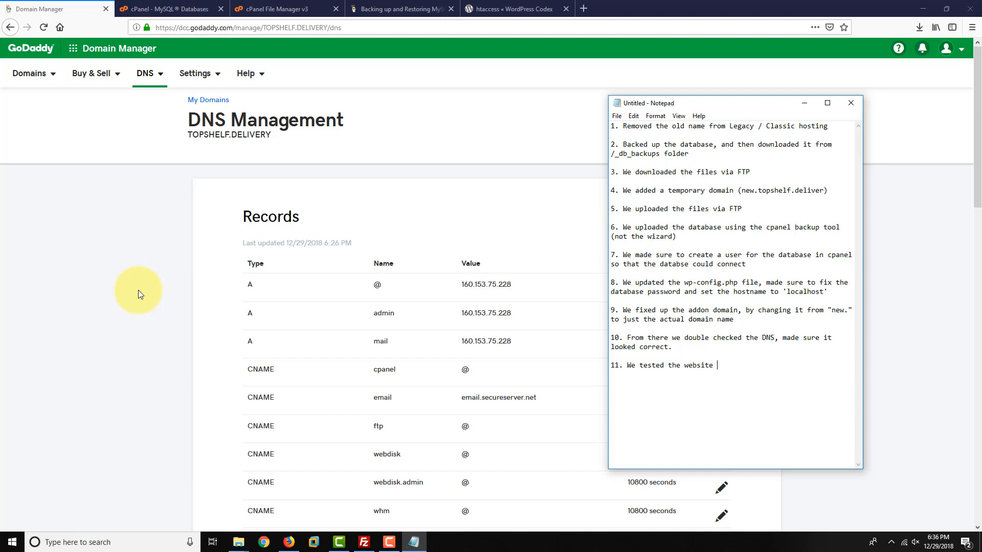
pyautogui.doubleClick(744, 384)
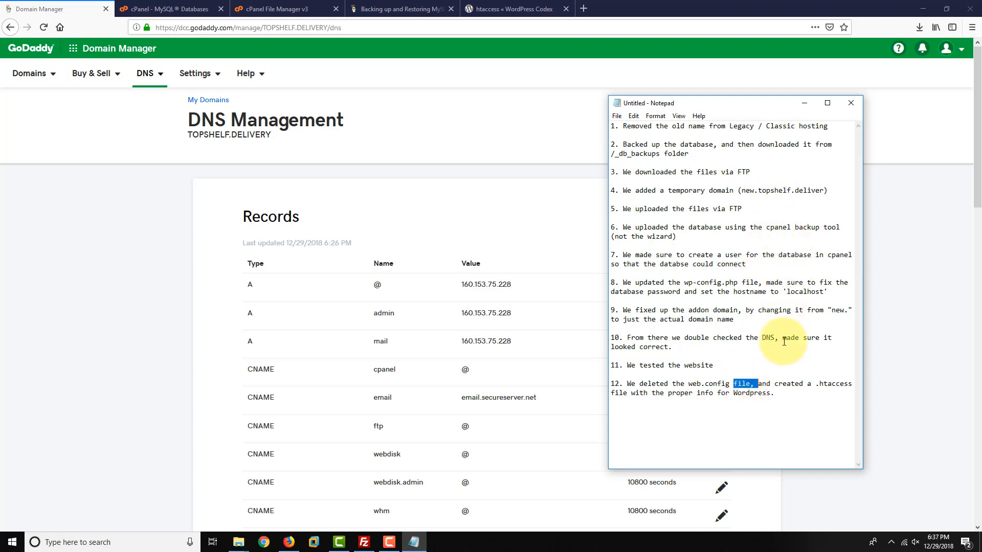
pyautogui.click(803, 104)
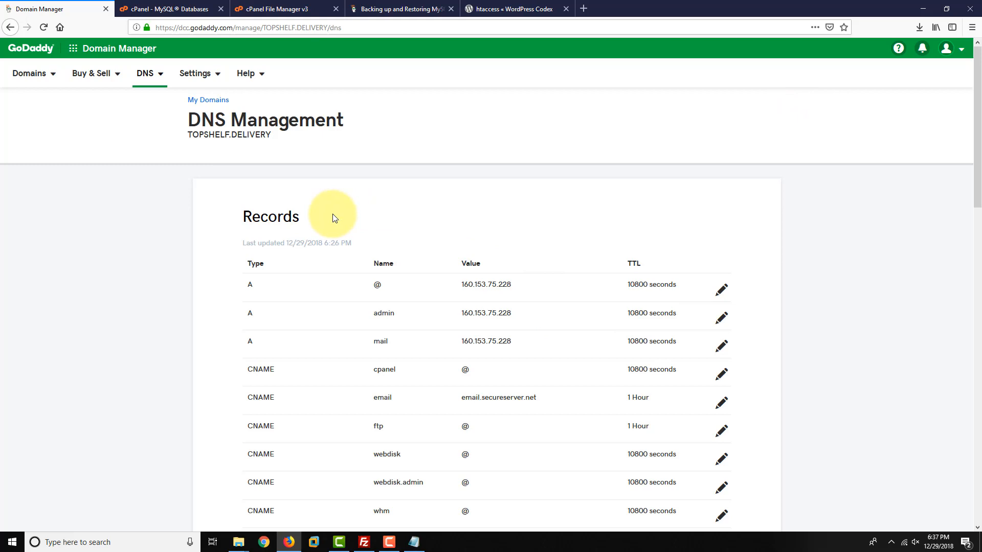
# - Open the cPanel File Manager at the public_html folder from the MySQL Databases page
pyautogui.click(207, 15)
pyautogui.scroll(10, 193, 123)
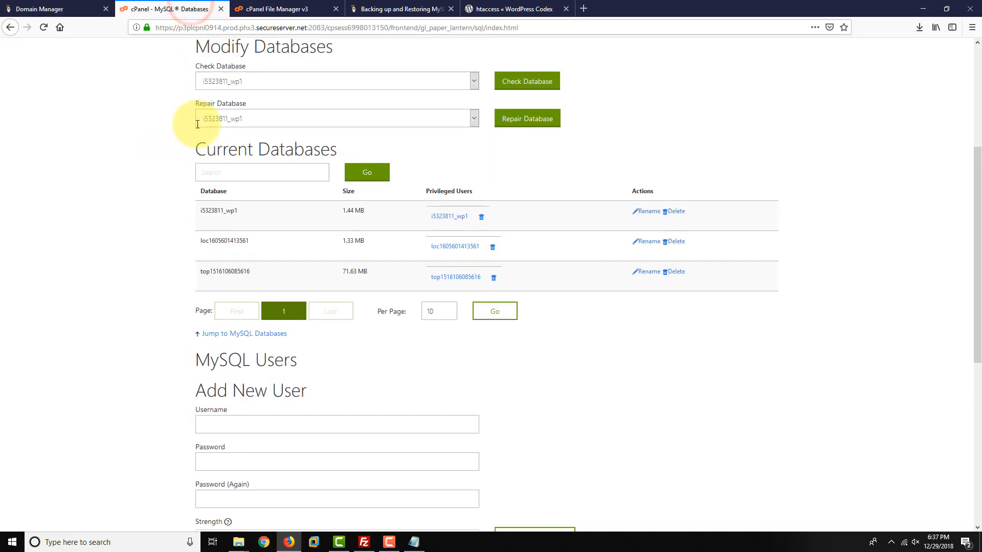
pyautogui.click(349, 50)
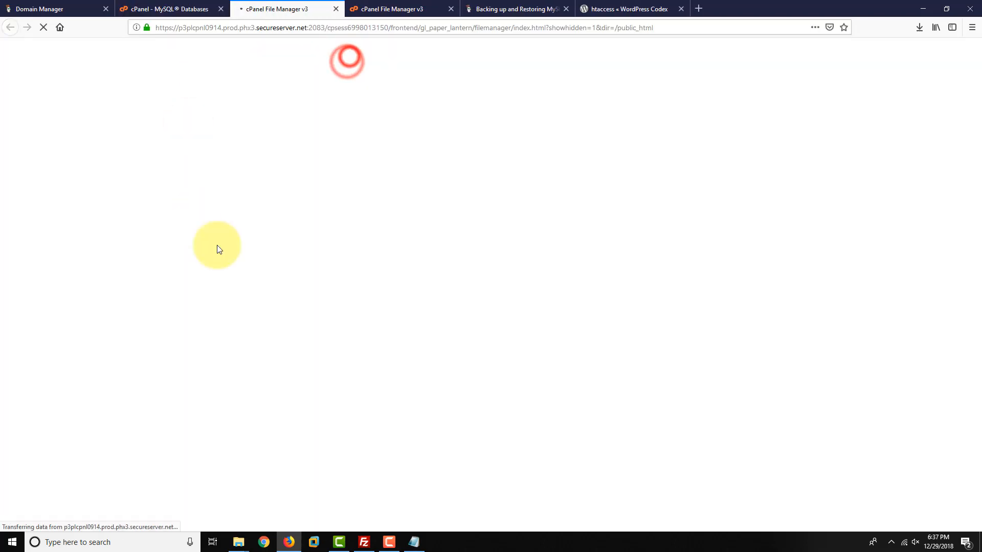
# - Look over the topshelf.delivery folder and the WordPress files in public_html, and expand public_html in the folder tree
pyautogui.click(281, 154)
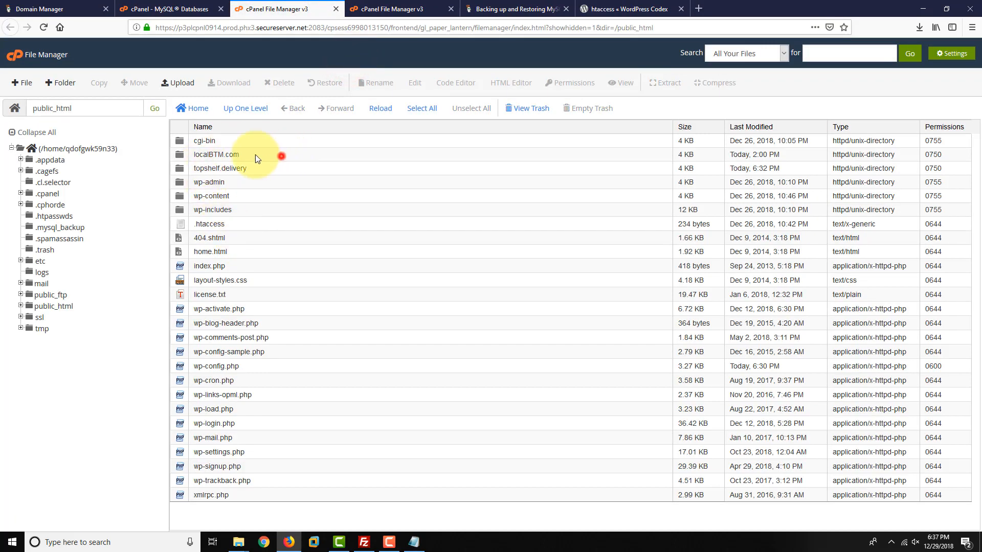
pyautogui.keyDown('ctrl'); pyautogui.click(196, 169); pyautogui.keyUp('ctrl')
pyautogui.click(293, 167)
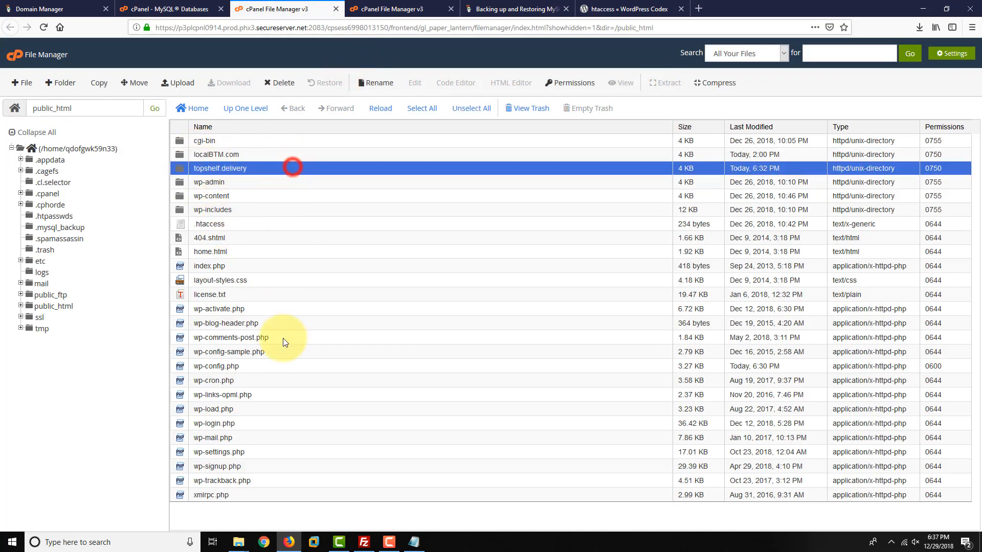
pyautogui.moveTo(371, 509)
pyautogui.mouseDown()
pyautogui.moveTo(158, 268)
pyautogui.moveTo(257, 186)
pyautogui.moveTo(357, 501)
pyautogui.mouseUp()
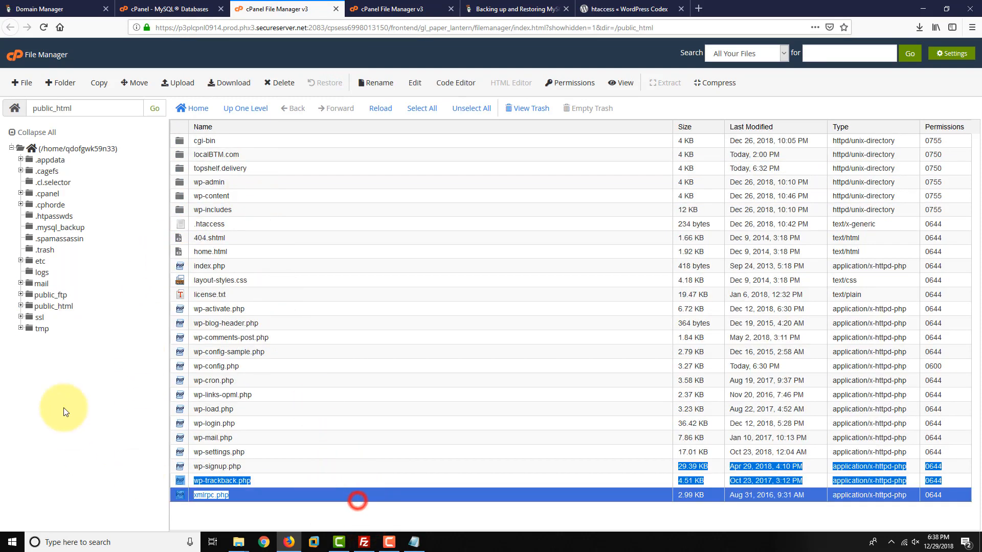
pyautogui.click(57, 305)
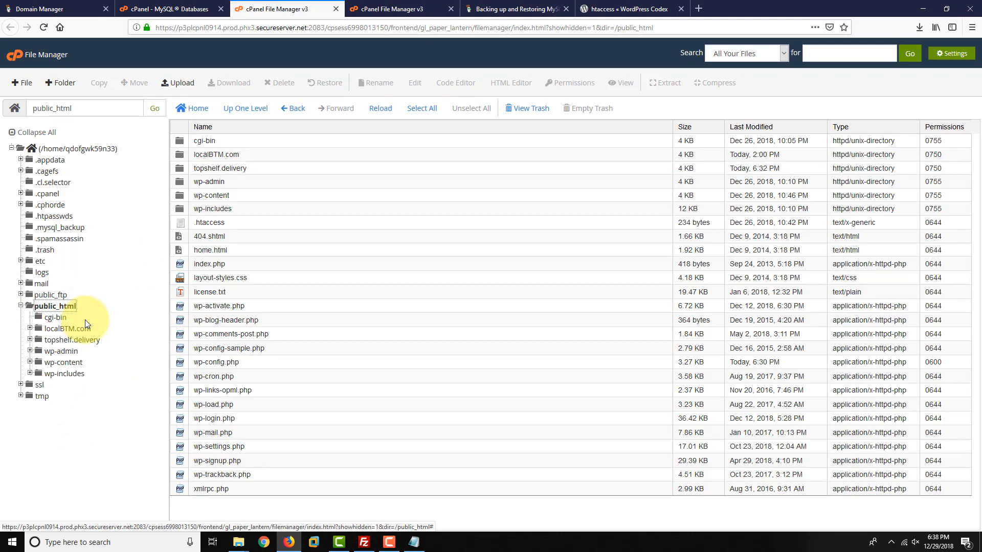
# - Revisit the MySQL Databases page, and bring up the available file actions for wp-config.php in public_html
pyautogui.click(174, 10)
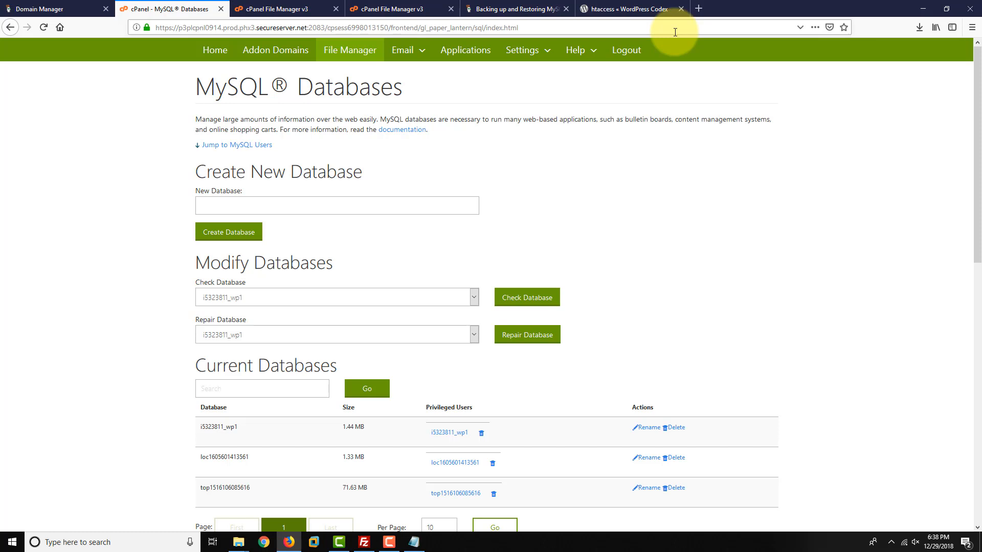
pyautogui.click(289, 8)
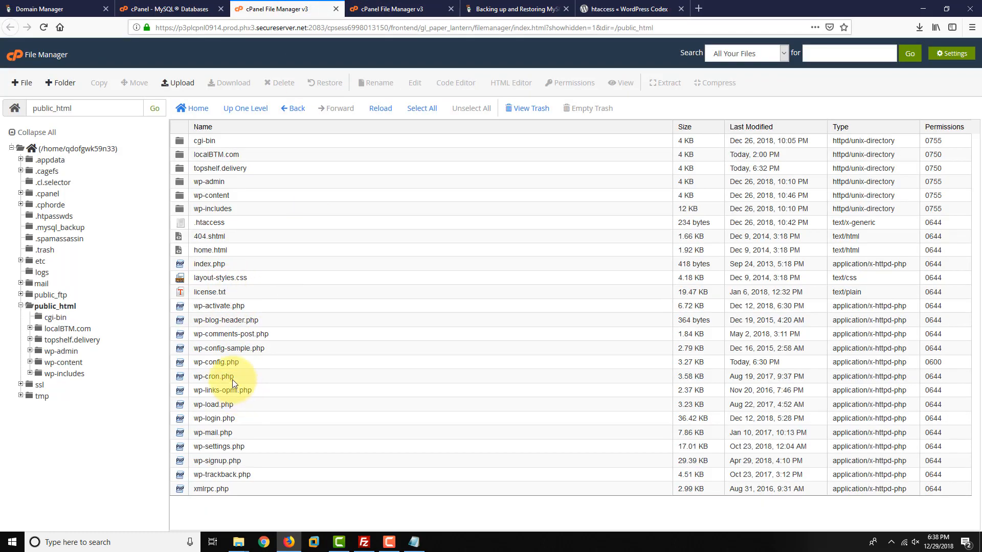
pyautogui.click(225, 362)
pyautogui.rightClick(227, 362)
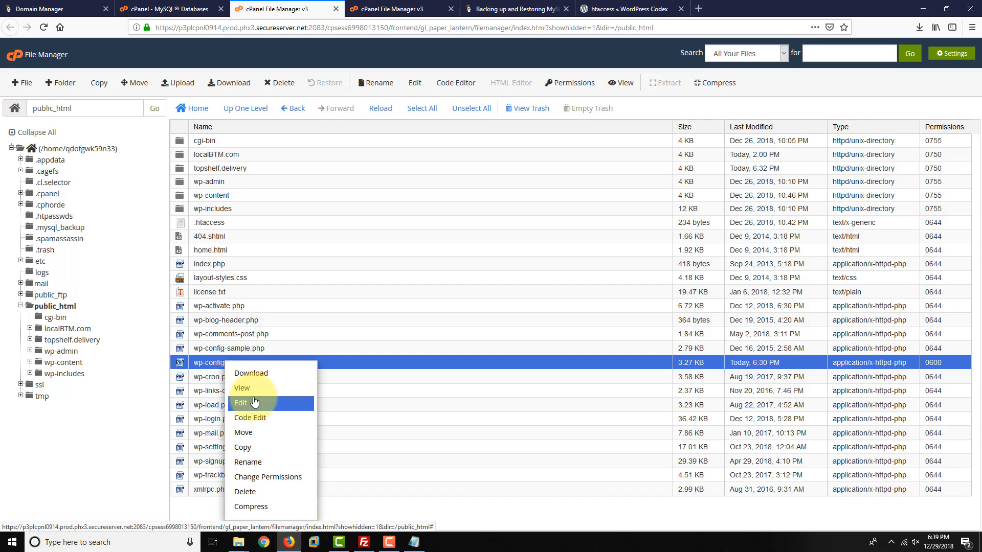
# - Look through the TOPSHELF.DELIVERY DNS records and open the GoDaddy account's My Products page
pyautogui.click(37, 8)
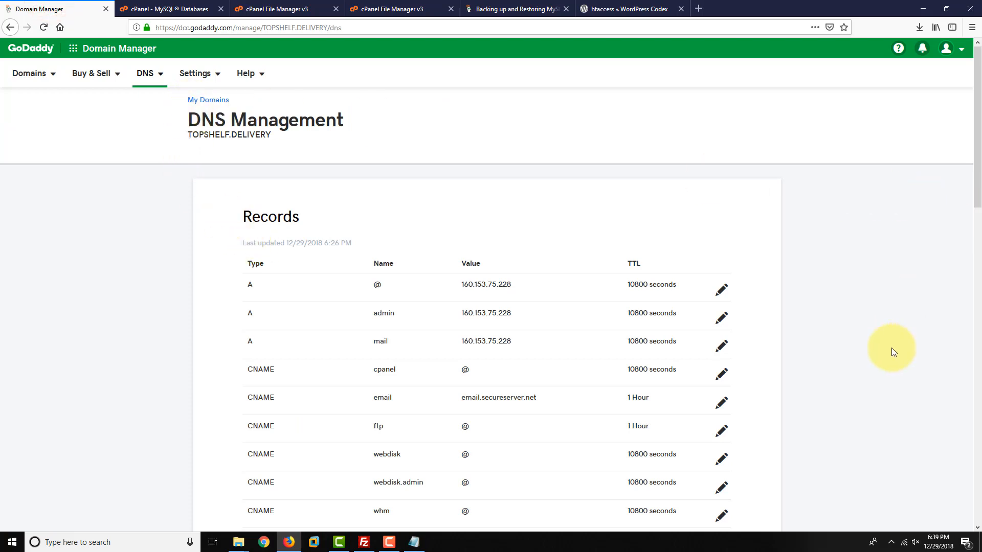
pyautogui.scroll(-6, 879, 368)
pyautogui.scroll(6, 870, 391)
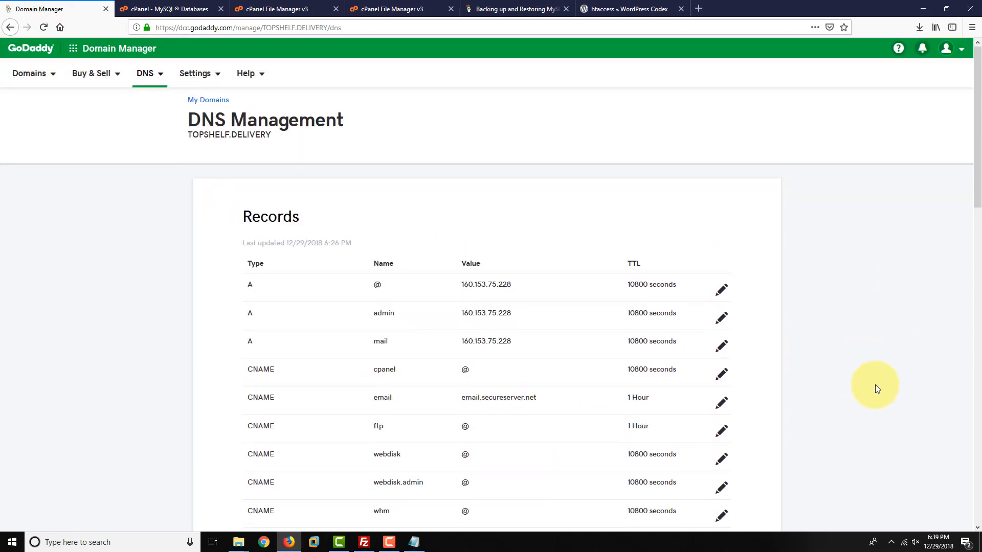
pyautogui.click(957, 49)
pyautogui.click(868, 149)
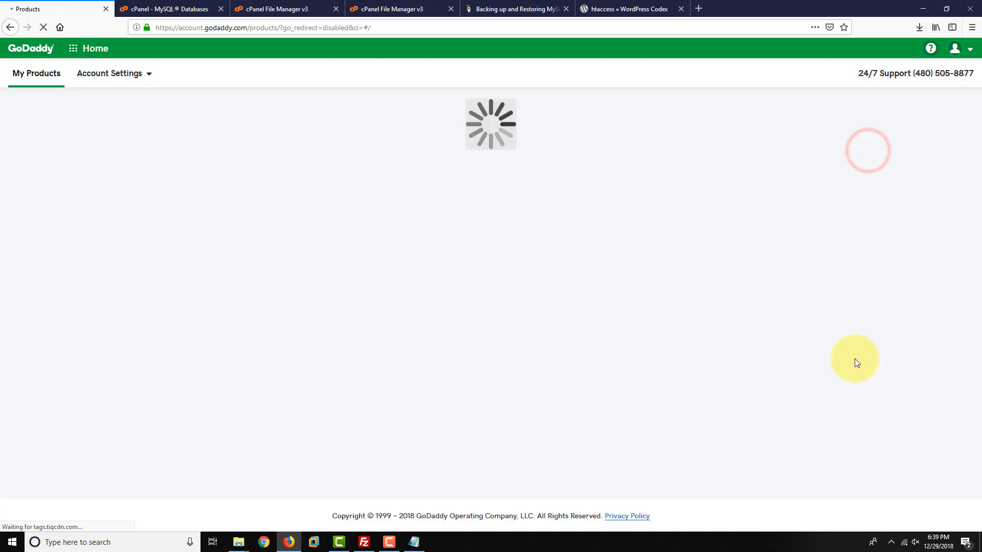